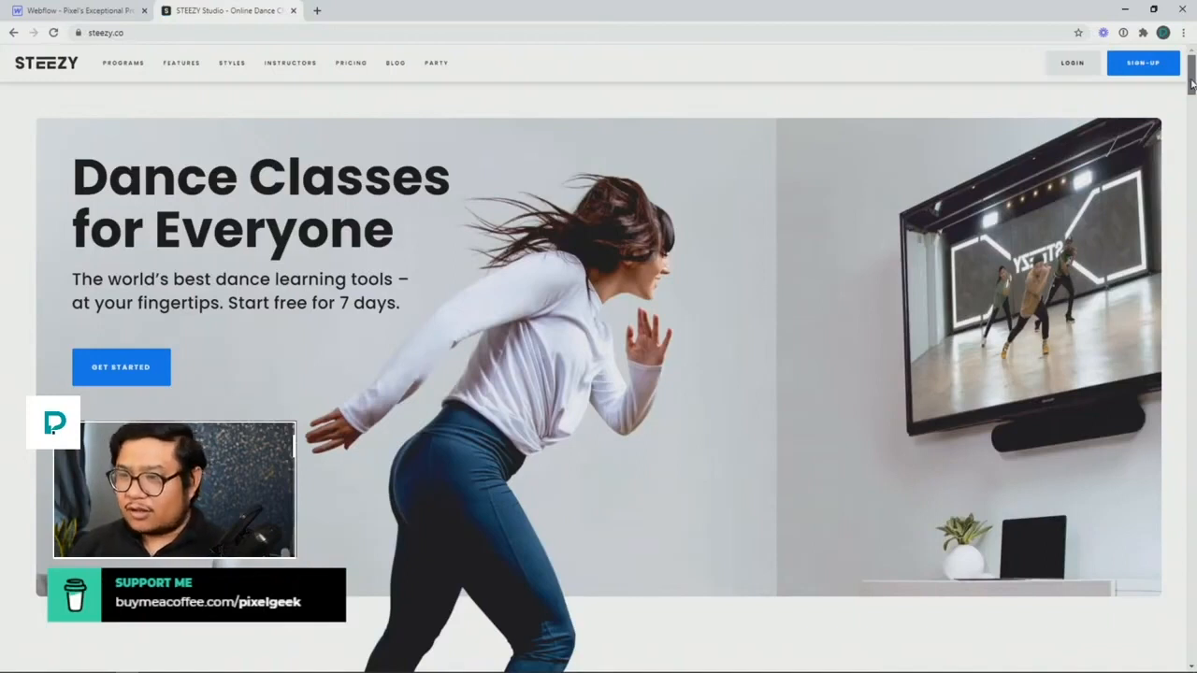
Examine the STEEZY homepage, including its programs section and how the hero's layered dancer image behaves on scroll
{"action": "left_click_drag", "start_coordinate": [1191, 84], "coordinate": [1186, 170]}
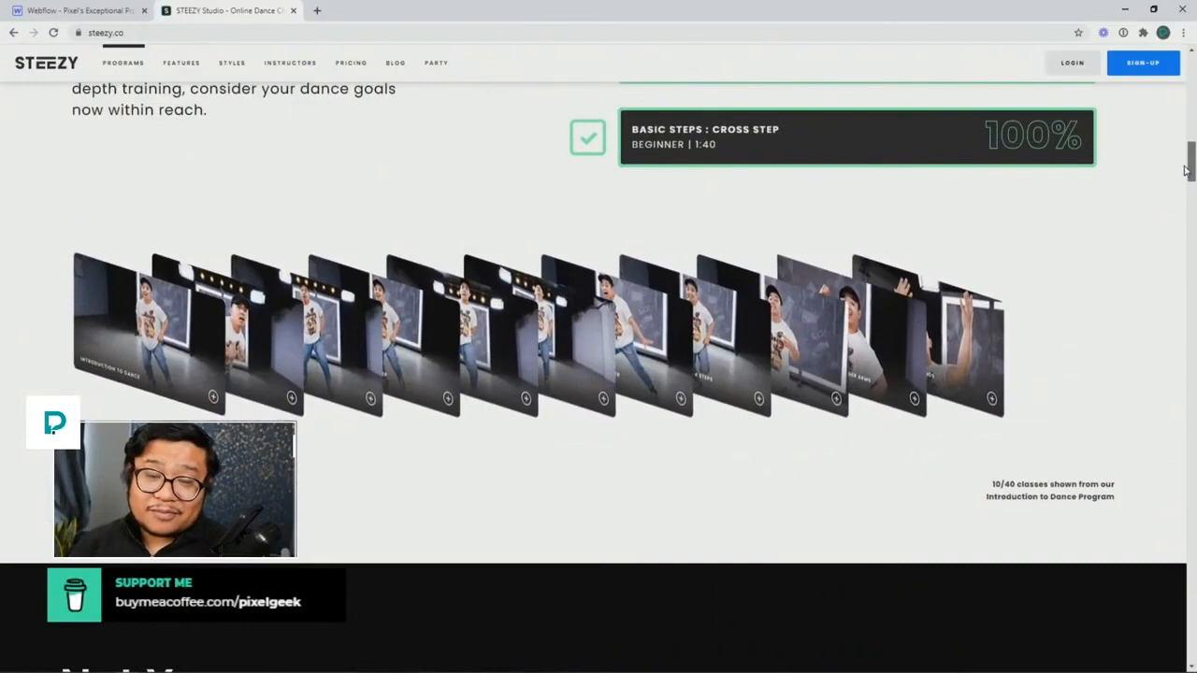
{"action": "left_click_drag", "start_coordinate": [1186, 170], "coordinate": [1181, 89]}
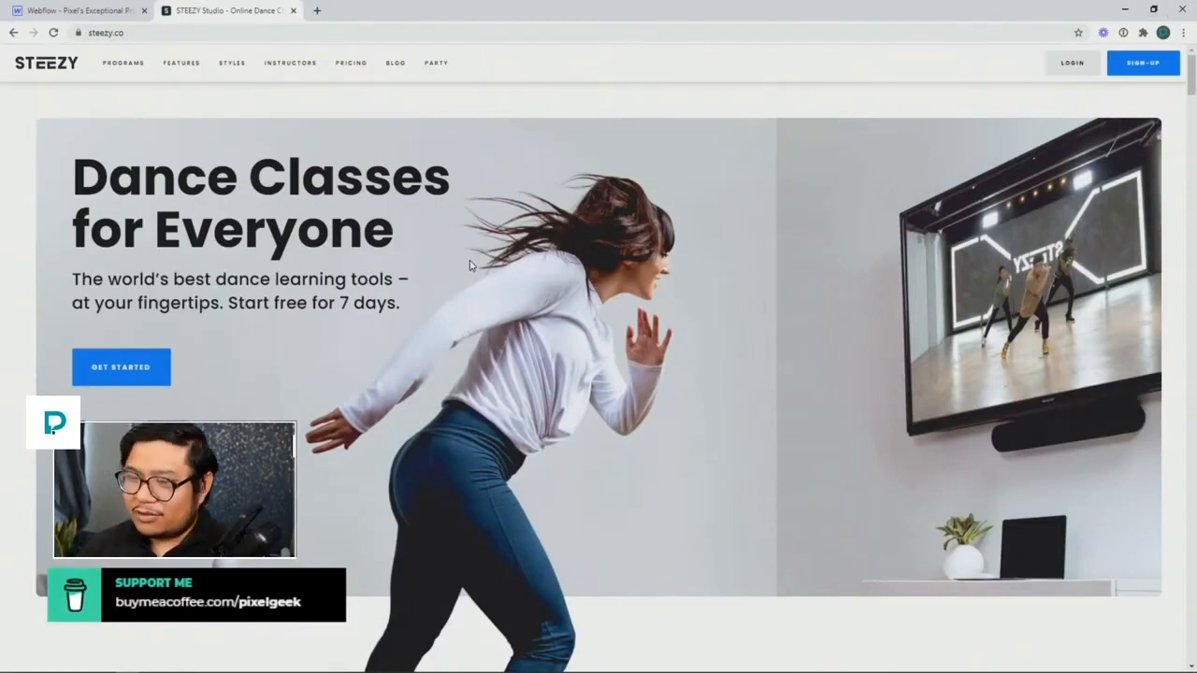
{"action": "scroll", "coordinate": [693, 451], "scroll_direction": "down", "scroll_amount": 1}
{"action": "scroll", "coordinate": [694, 450], "scroll_direction": "down", "scroll_amount": 3}
{"action": "scroll", "coordinate": [684, 414], "scroll_direction": "up", "scroll_amount": 3}
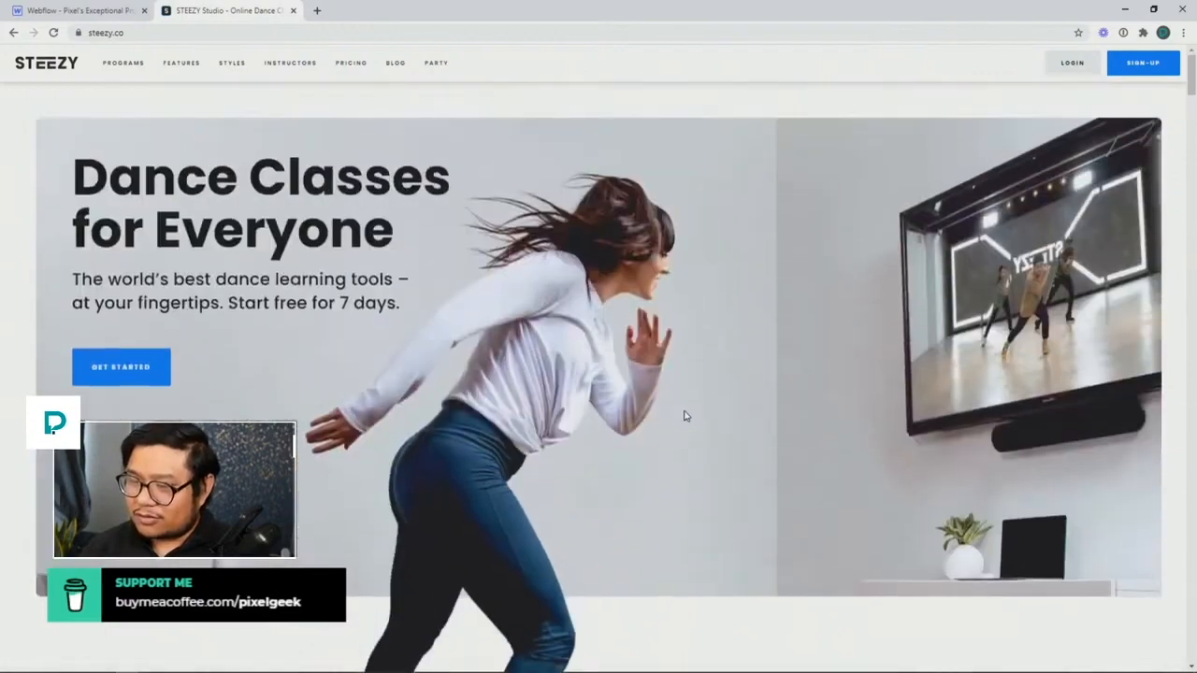
{"action": "scroll", "coordinate": [684, 414], "scroll_direction": "down", "scroll_amount": 6}
{"action": "scroll", "coordinate": [684, 414], "scroll_direction": "up", "scroll_amount": 6}
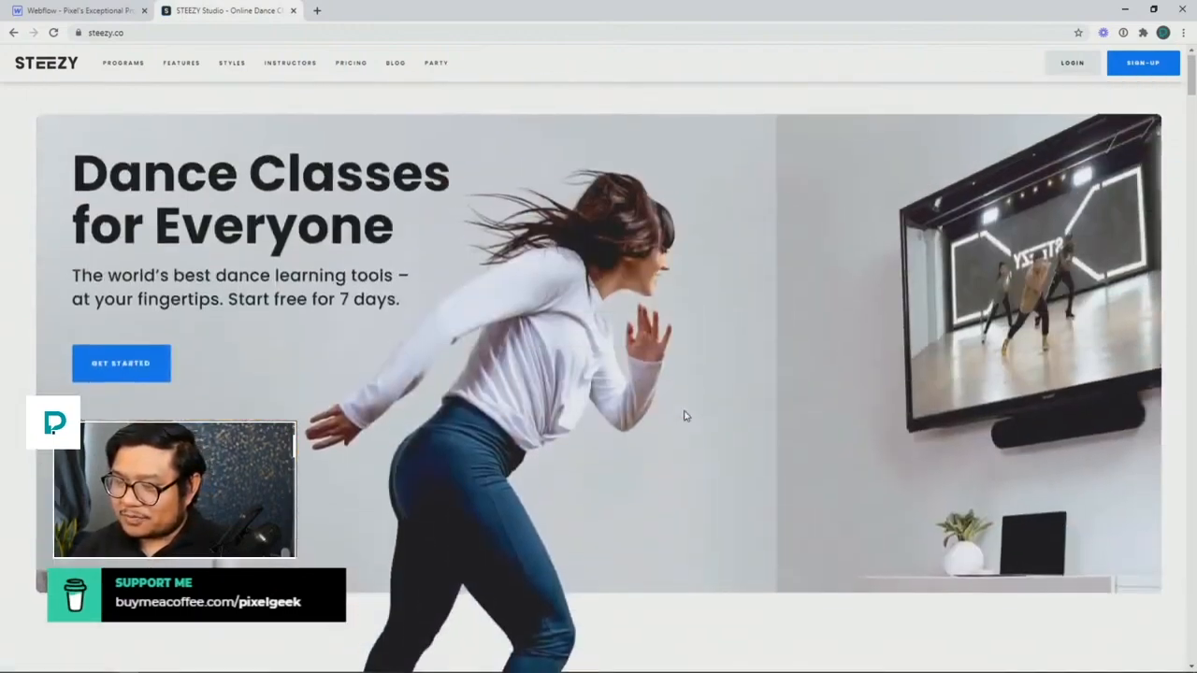
{"action": "scroll", "coordinate": [683, 414], "scroll_direction": "down", "scroll_amount": 5}
{"action": "scroll", "coordinate": [684, 416], "scroll_direction": "up", "scroll_amount": 6}
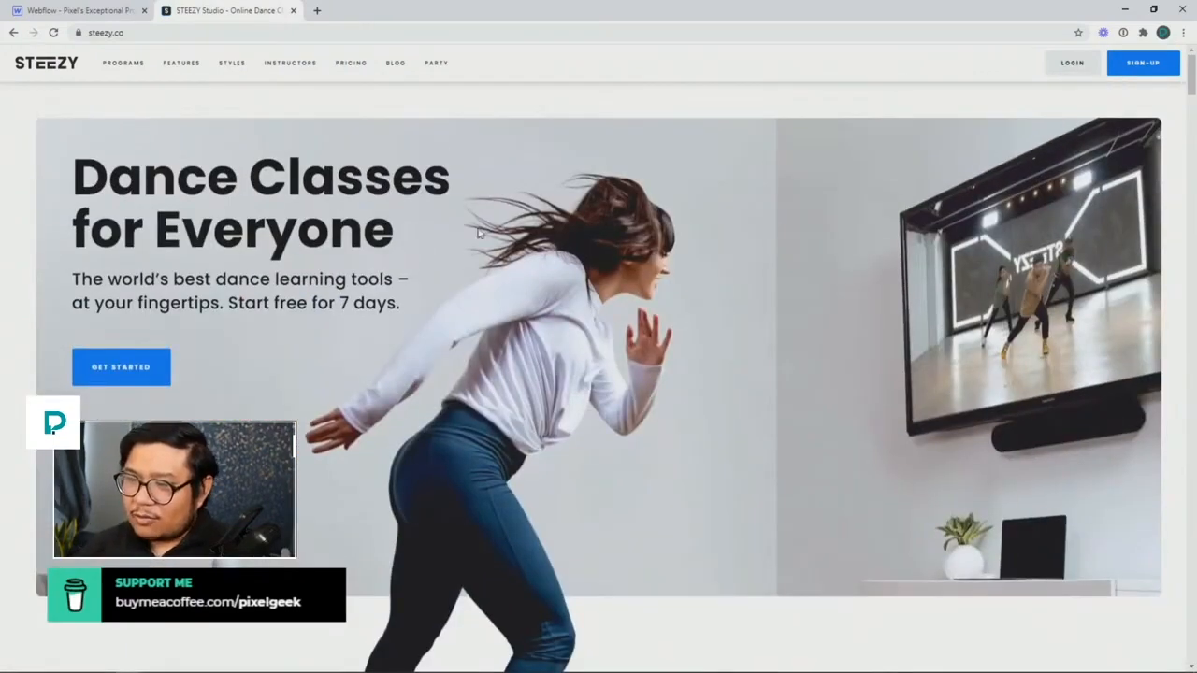
Switch to the Webflow project and insert the STEEZY_HERO_BASE cutout dancer image from the assets into the page body
{"action": "left_click", "coordinate": [95, 12]}
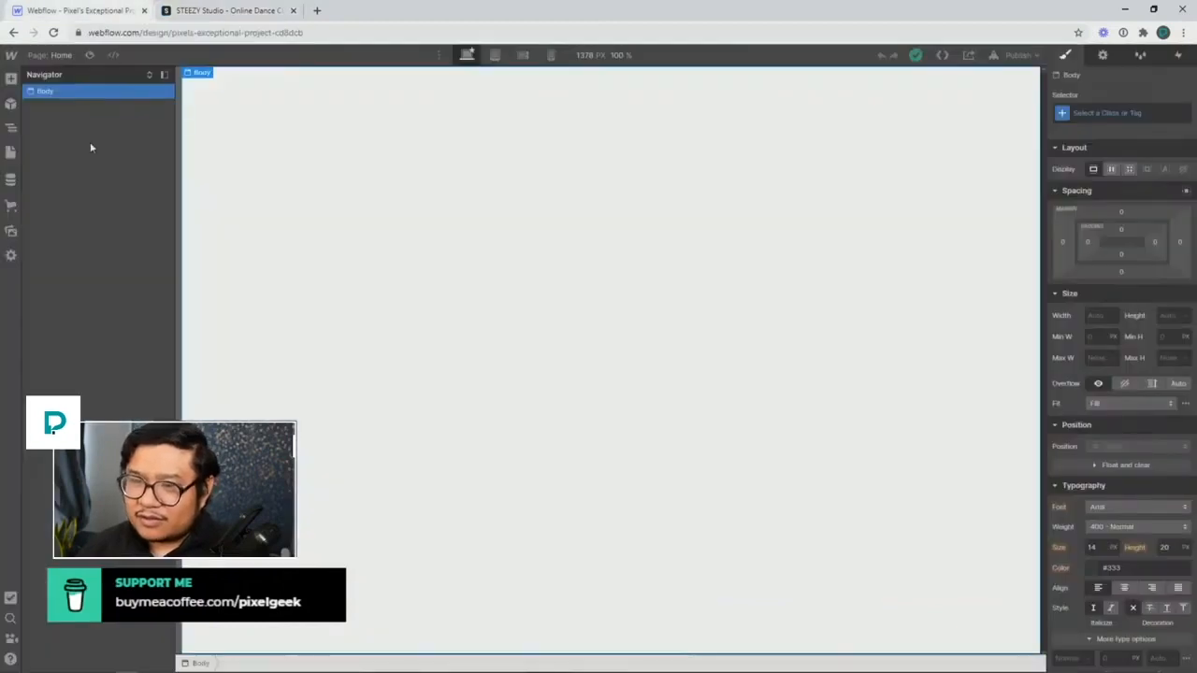
{"action": "left_click", "coordinate": [11, 232]}
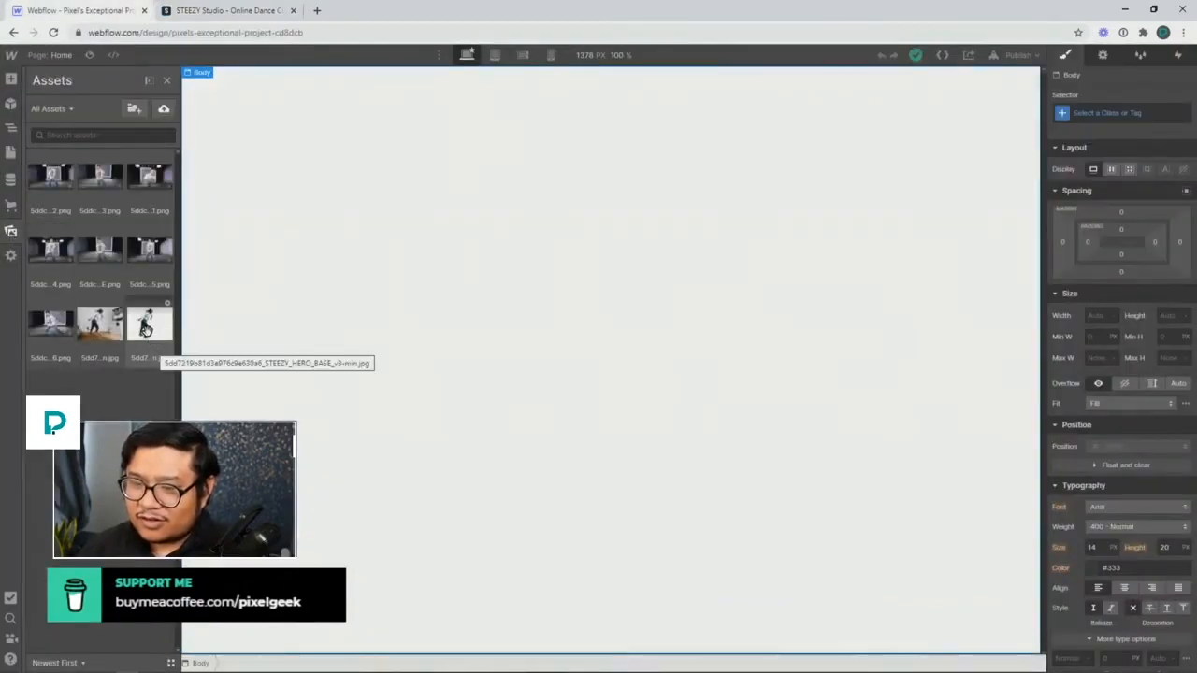
{"action": "left_click_drag", "start_coordinate": [145, 327], "coordinate": [336, 318]}
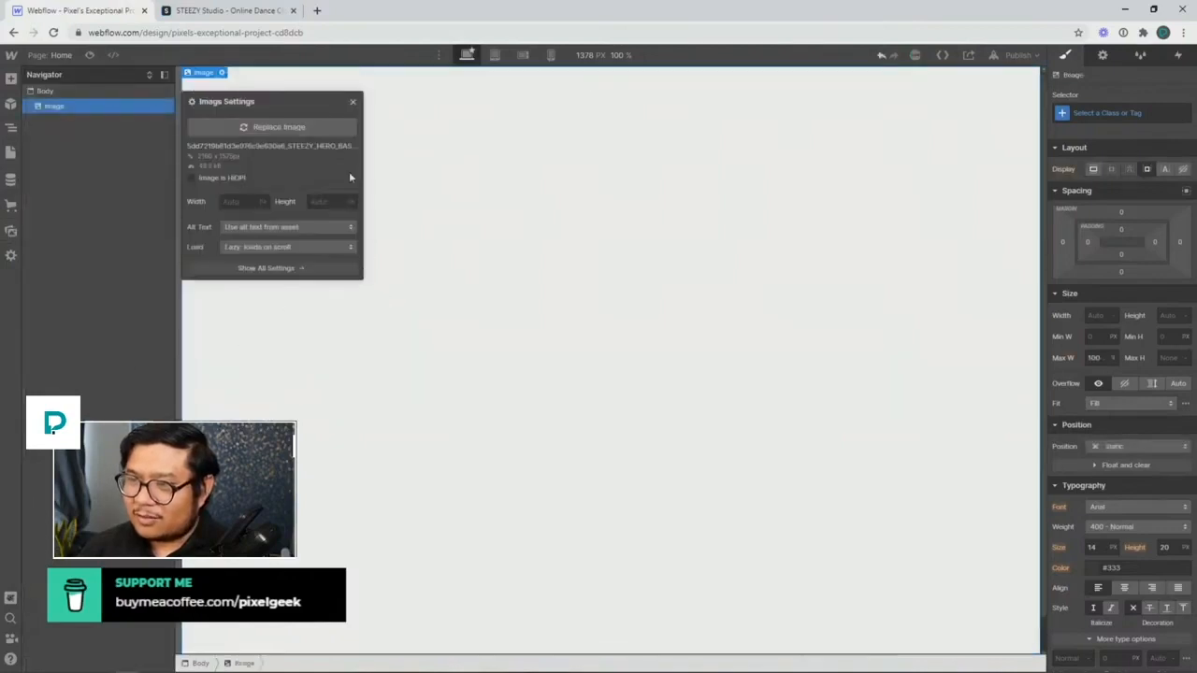
{"action": "left_click", "coordinate": [353, 101]}
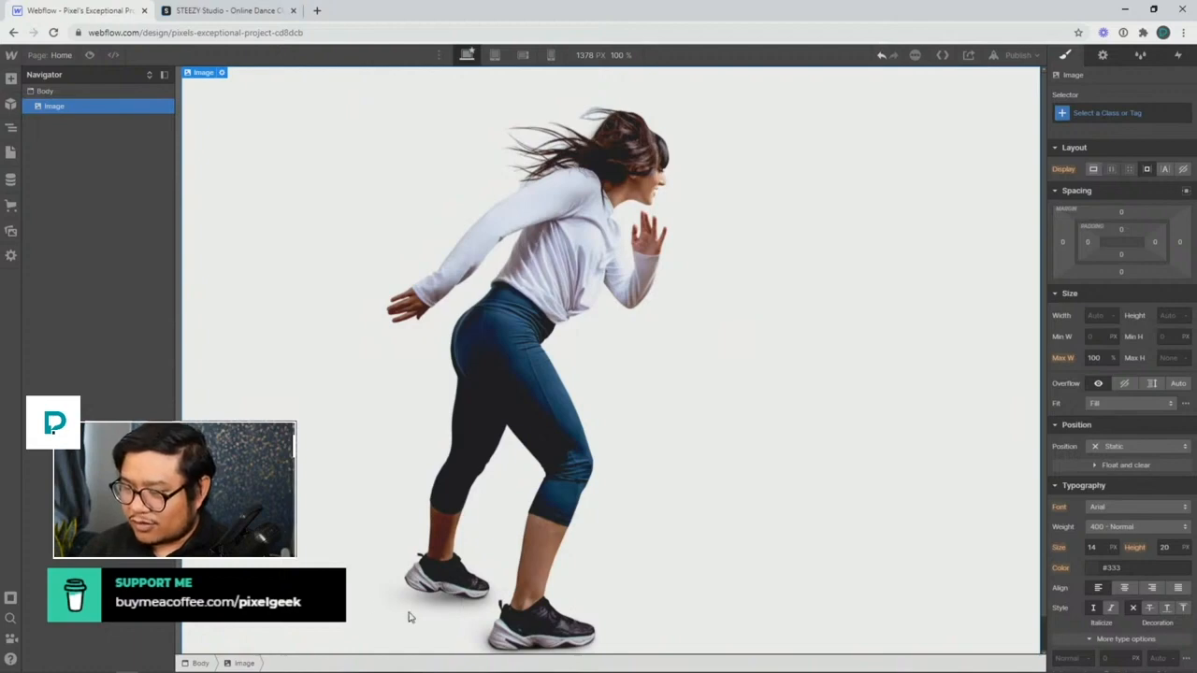
{"action": "scroll", "coordinate": [423, 606], "scroll_direction": "down", "scroll_amount": 1}
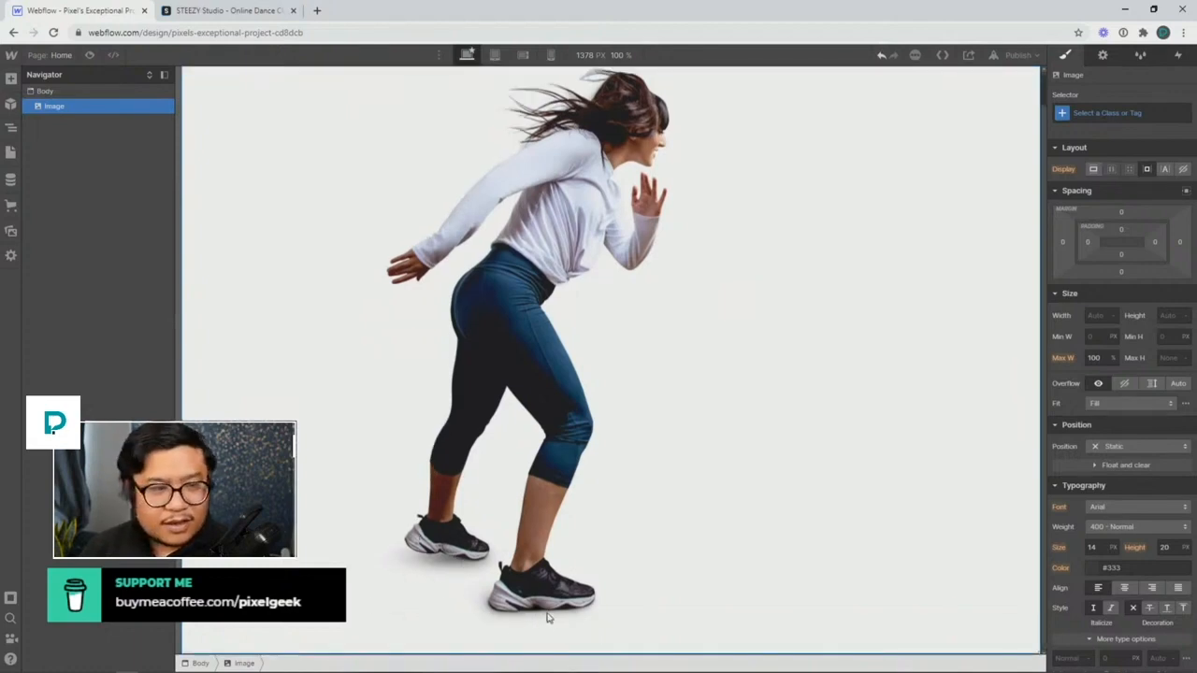
Insert the dancer image with the living-room background from the assets above the cutout image
{"action": "left_click", "coordinate": [11, 231]}
{"action": "left_click_drag", "start_coordinate": [70, 178], "coordinate": [484, 192]}
{"action": "left_click", "coordinate": [489, 346]}
{"action": "scroll", "coordinate": [489, 346], "scroll_direction": "up", "scroll_amount": 7}
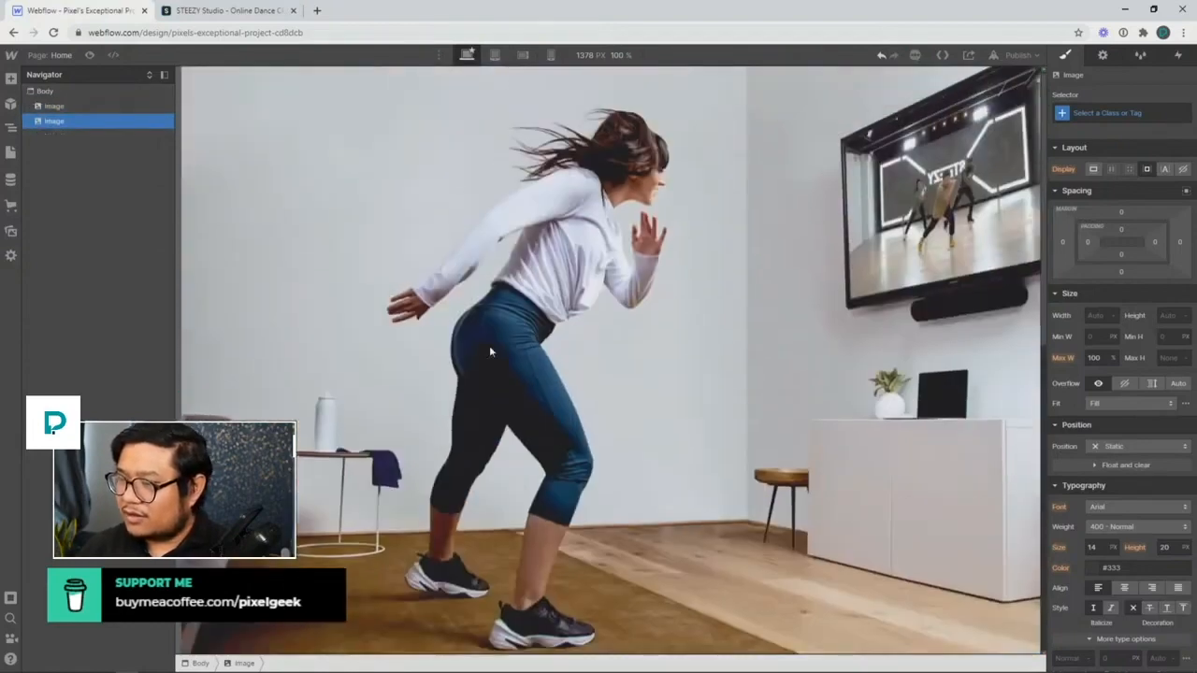
Compare the two stacked dancer images and check how the dancer's feet overlap the hero on the STEEZY site
{"action": "scroll", "coordinate": [488, 345], "scroll_direction": "down", "scroll_amount": 3}
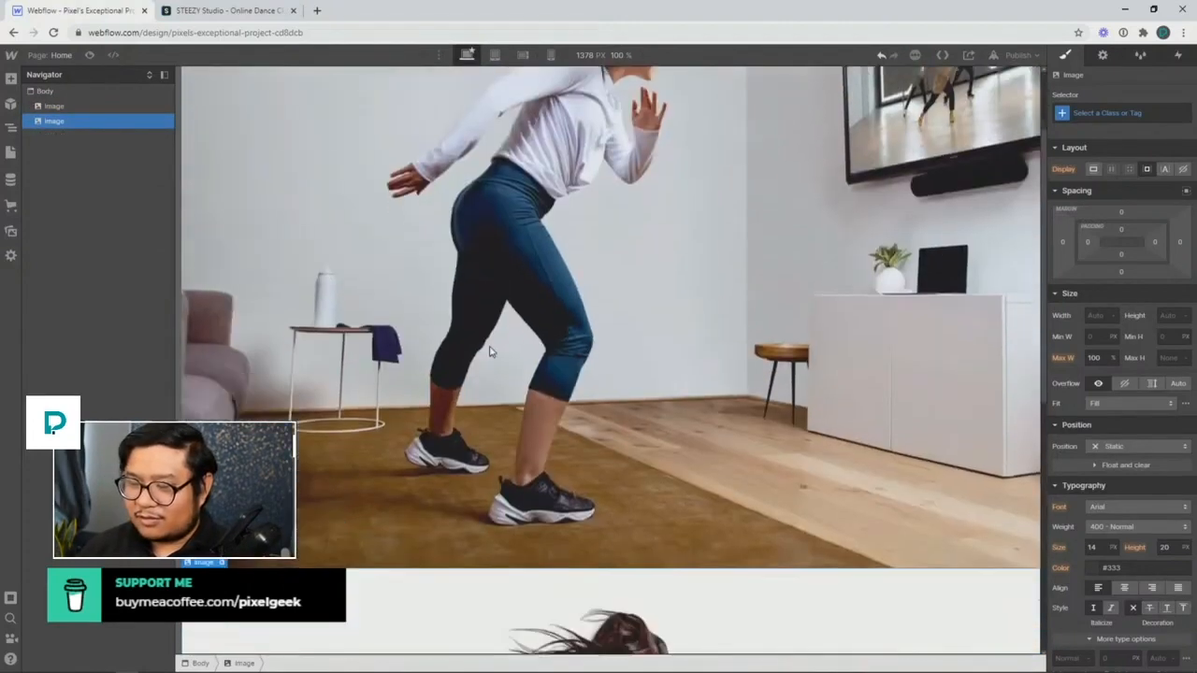
{"action": "scroll", "coordinate": [489, 345], "scroll_direction": "up", "scroll_amount": 3}
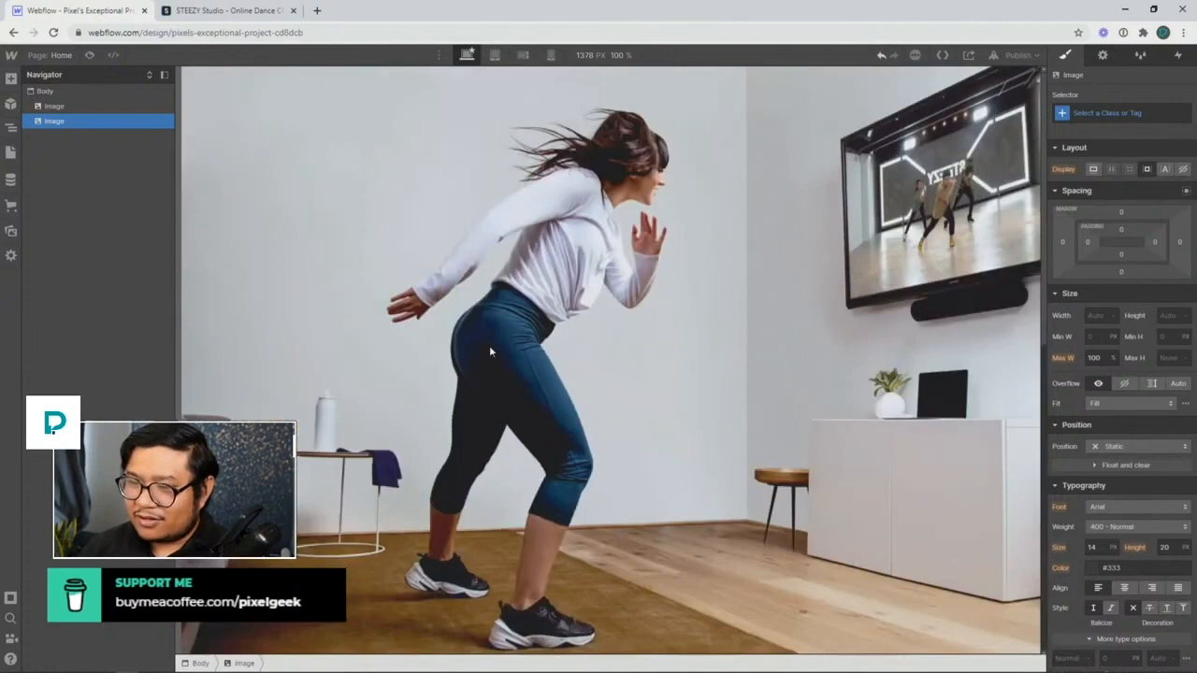
{"action": "scroll", "coordinate": [489, 345], "scroll_direction": "down", "scroll_amount": 4}
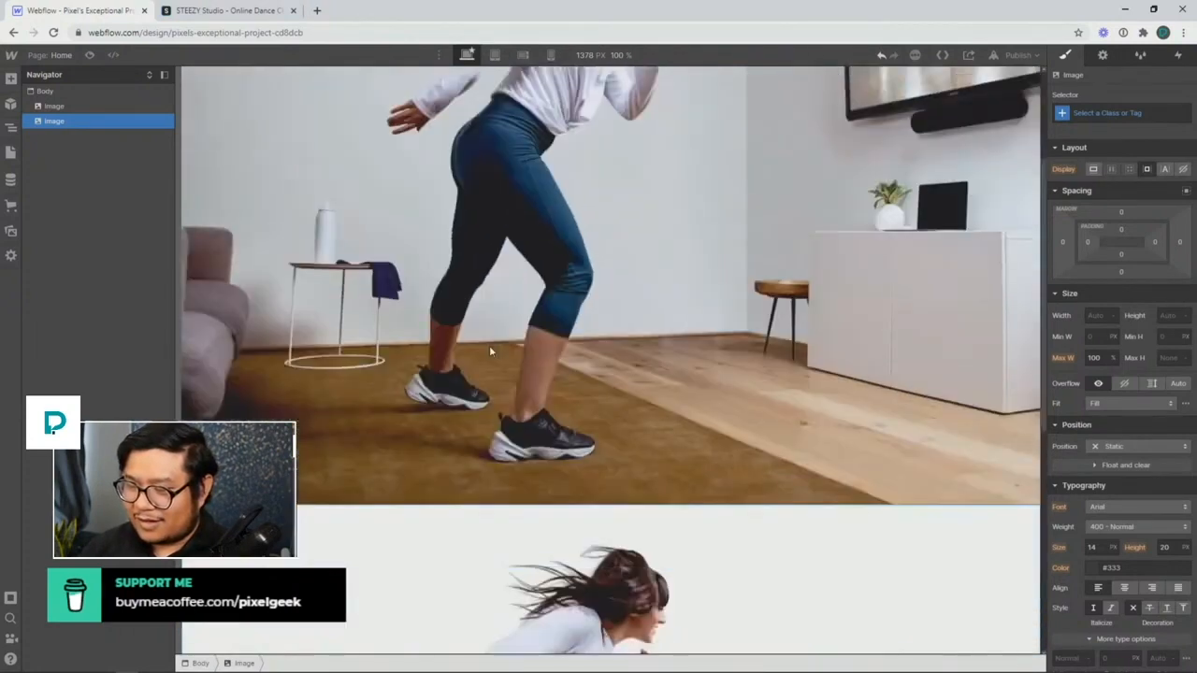
{"action": "scroll", "coordinate": [489, 345], "scroll_direction": "up", "scroll_amount": 4}
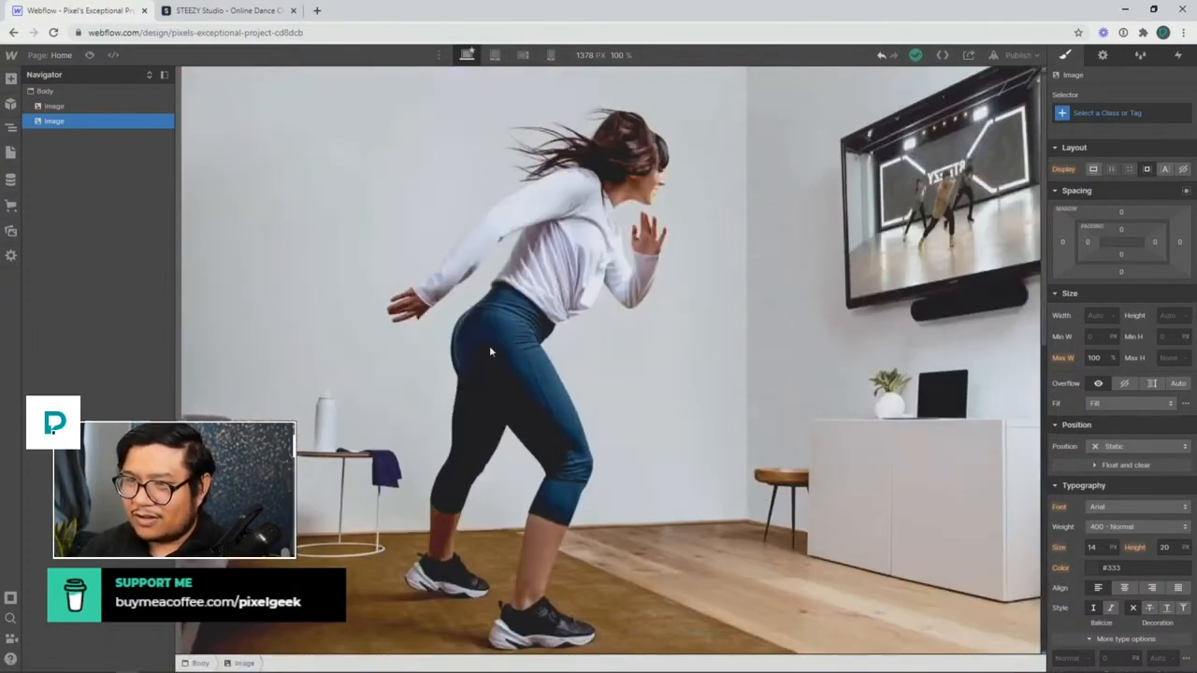
{"action": "left_click", "coordinate": [224, 10]}
{"action": "scroll", "coordinate": [289, 297], "scroll_direction": "down", "scroll_amount": 6}
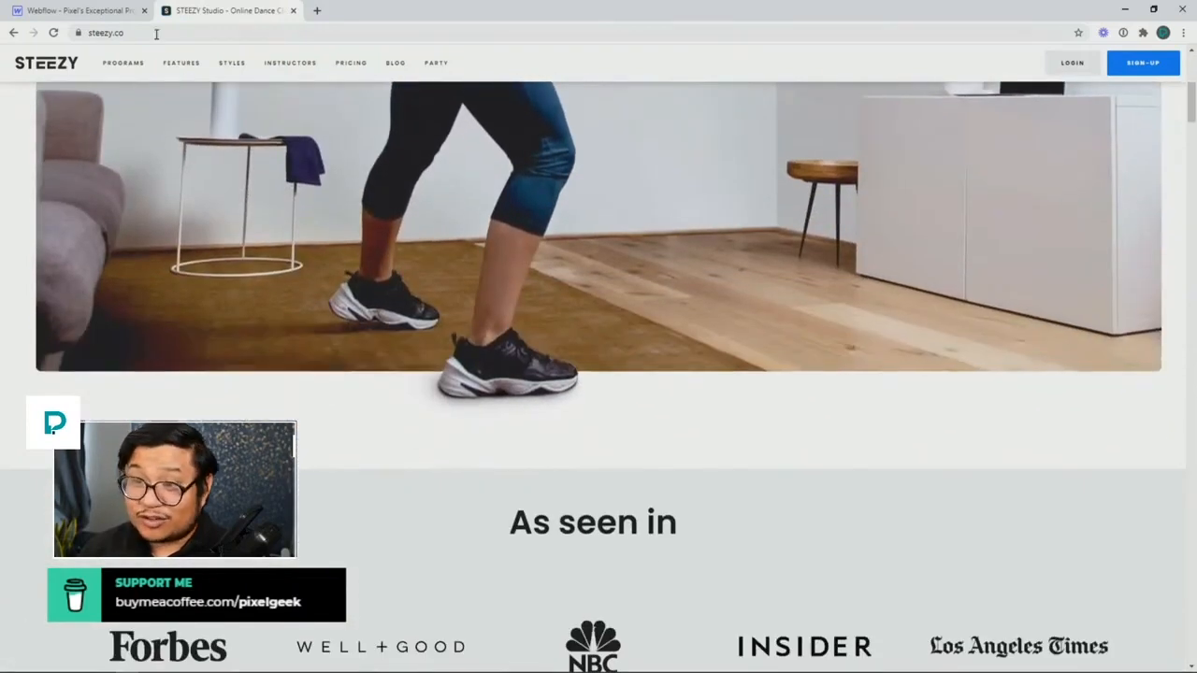
Return to the Webflow project and add a Section element to the Body
{"action": "left_click", "coordinate": [79, 10]}
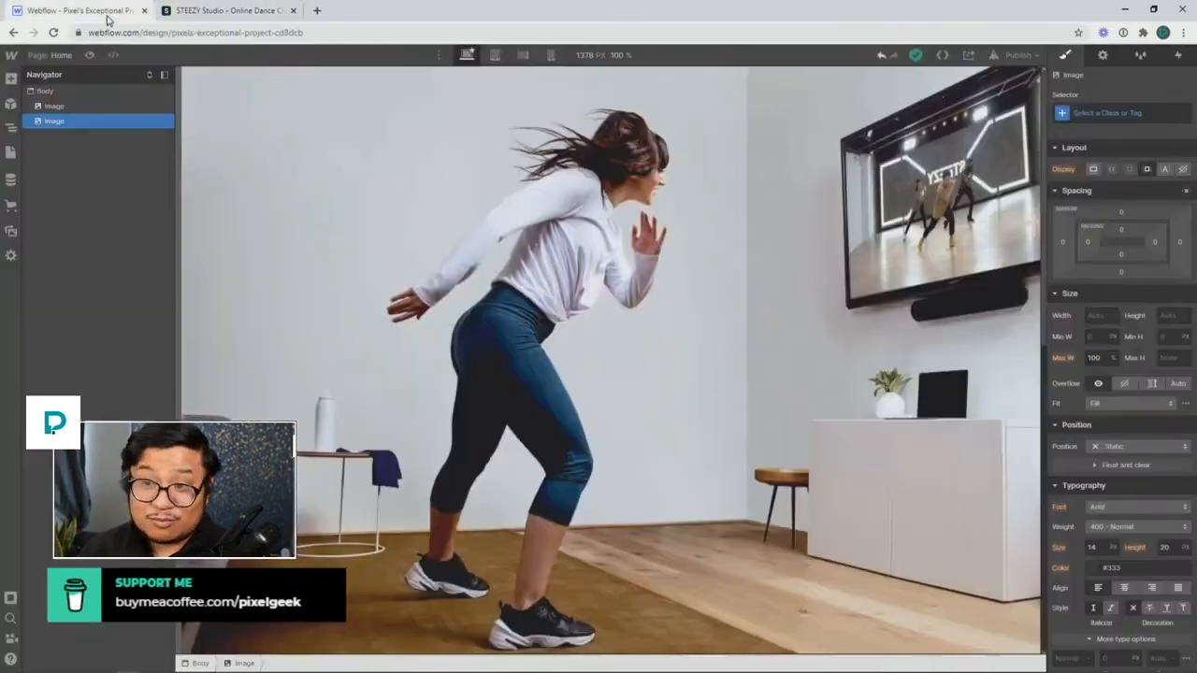
{"action": "left_click", "coordinate": [46, 92]}
{"action": "key", "text": "ctrl+e"}
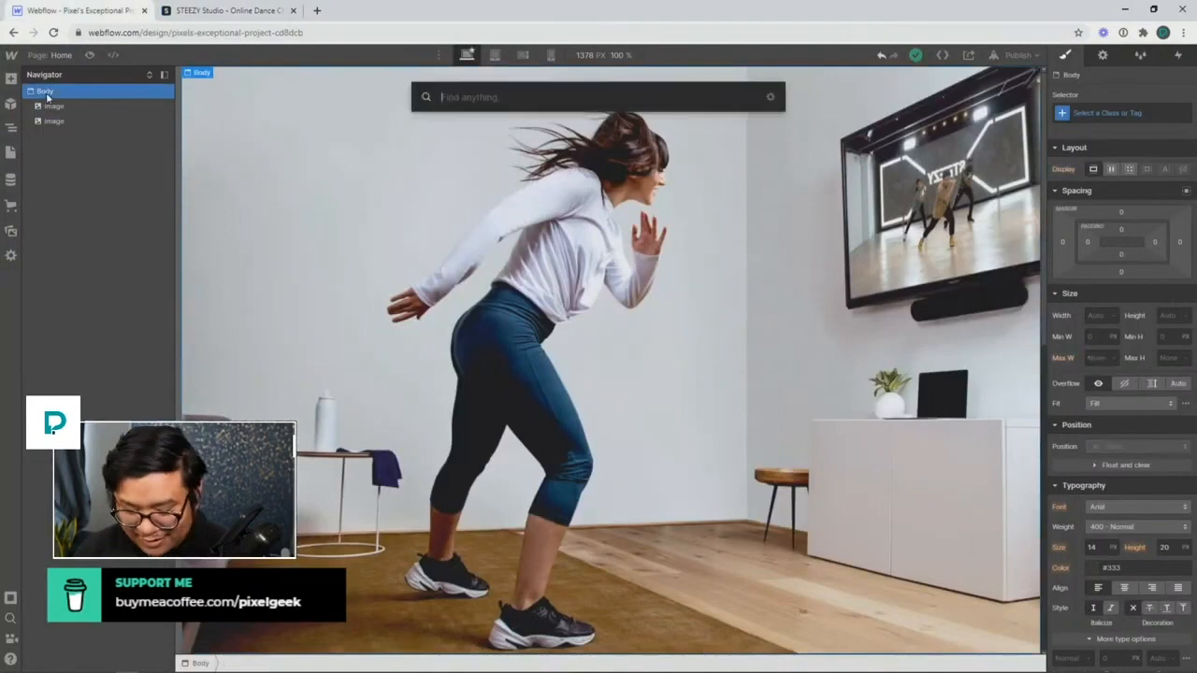
{"action": "type", "text": "sec"}
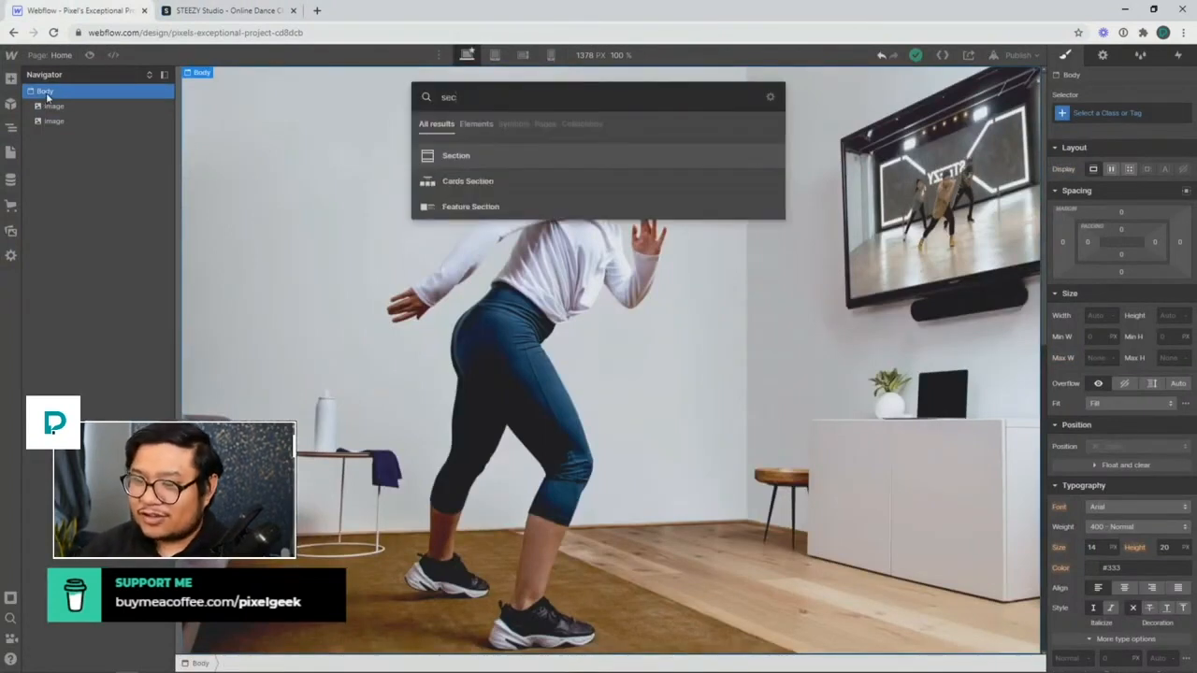
{"action": "key", "text": "Return"}
Delete both standalone dancer images from the page body
{"action": "left_click", "coordinate": [105, 112]}
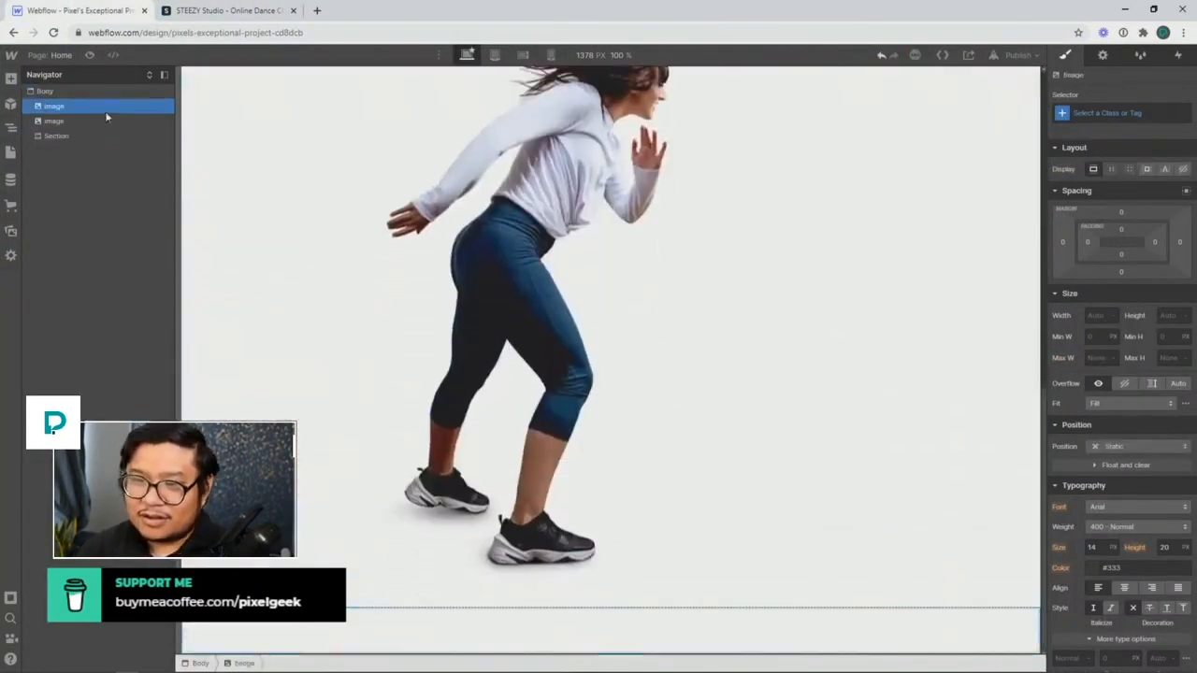
{"action": "key", "text": "Delete"}
{"action": "key", "text": "Delete"}
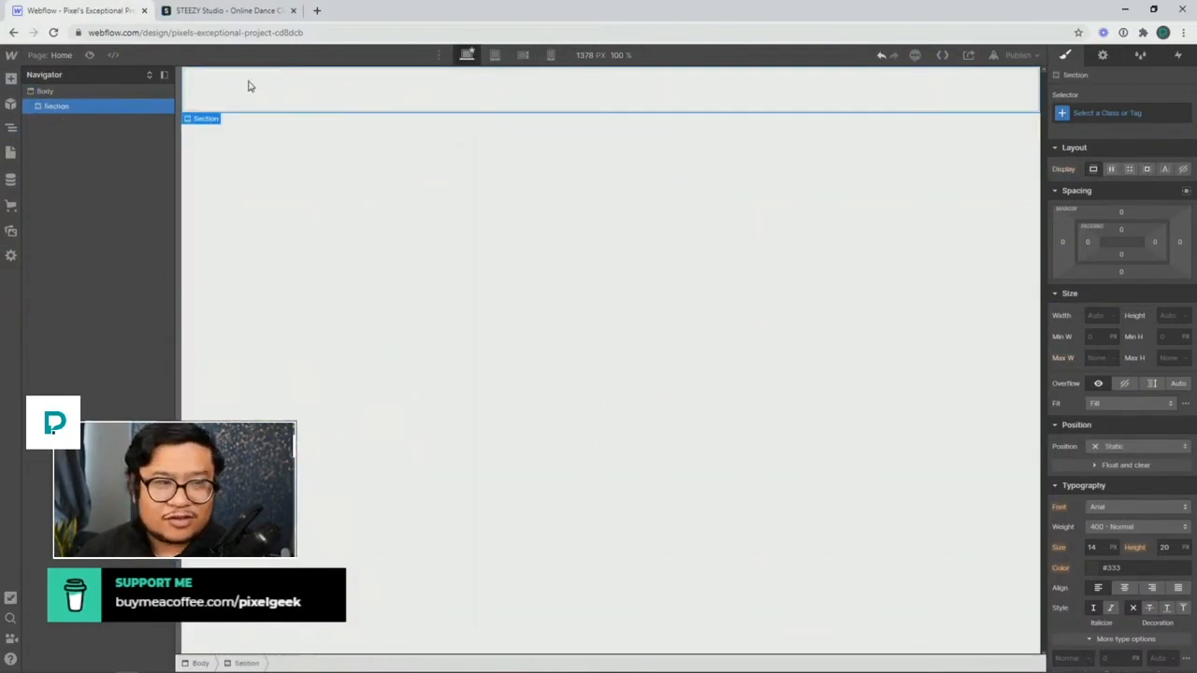
Give the section the class hero and set its height to 100vh
{"action": "left_click", "coordinate": [1132, 110]}
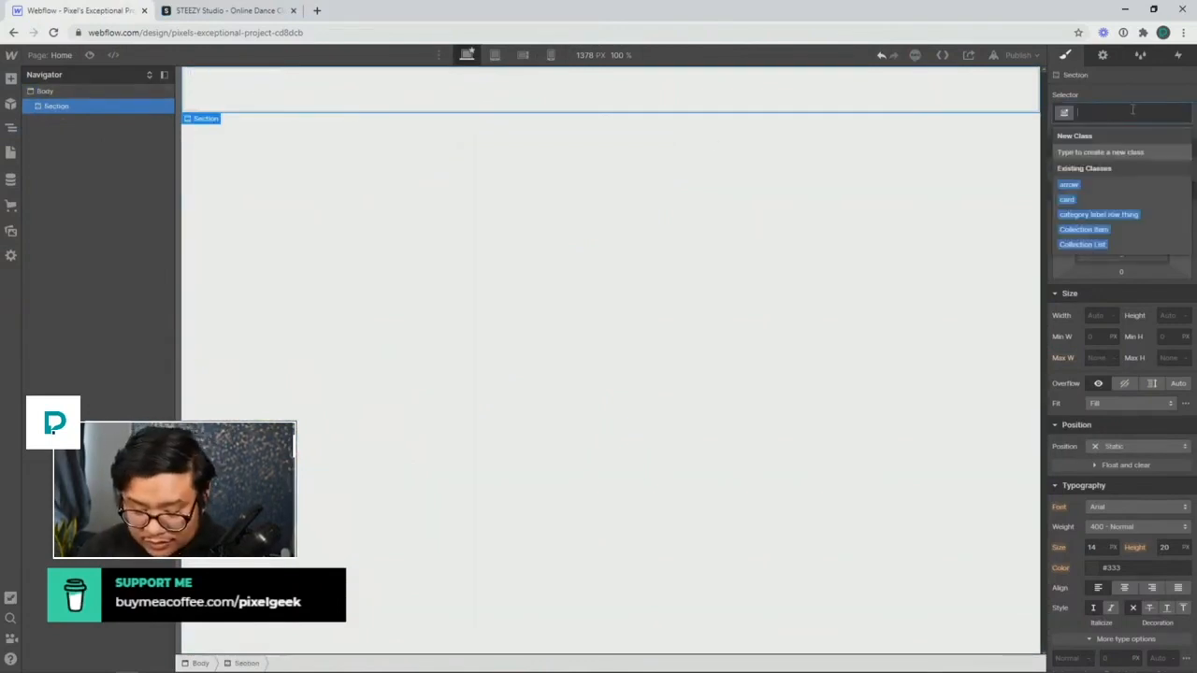
{"action": "type", "text": "hero"}
{"action": "key", "text": "Return"}
{"action": "left_click", "coordinate": [1167, 315]}
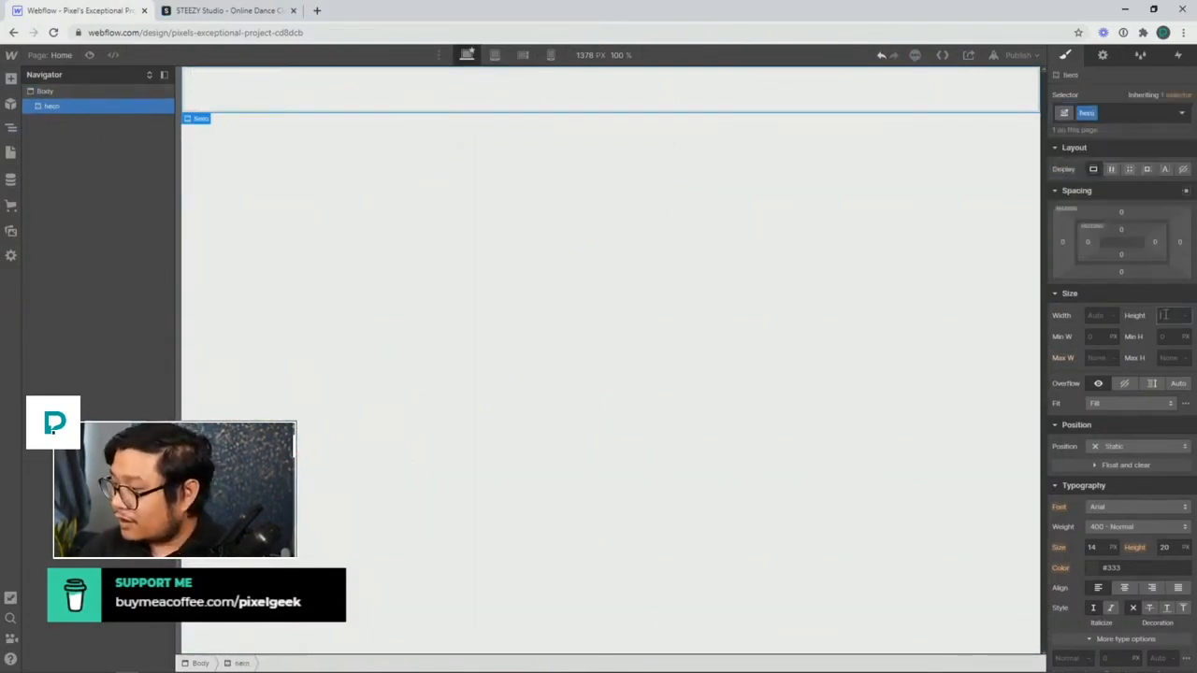
{"action": "type", "text": "100vh"}
{"action": "key", "text": "Return"}
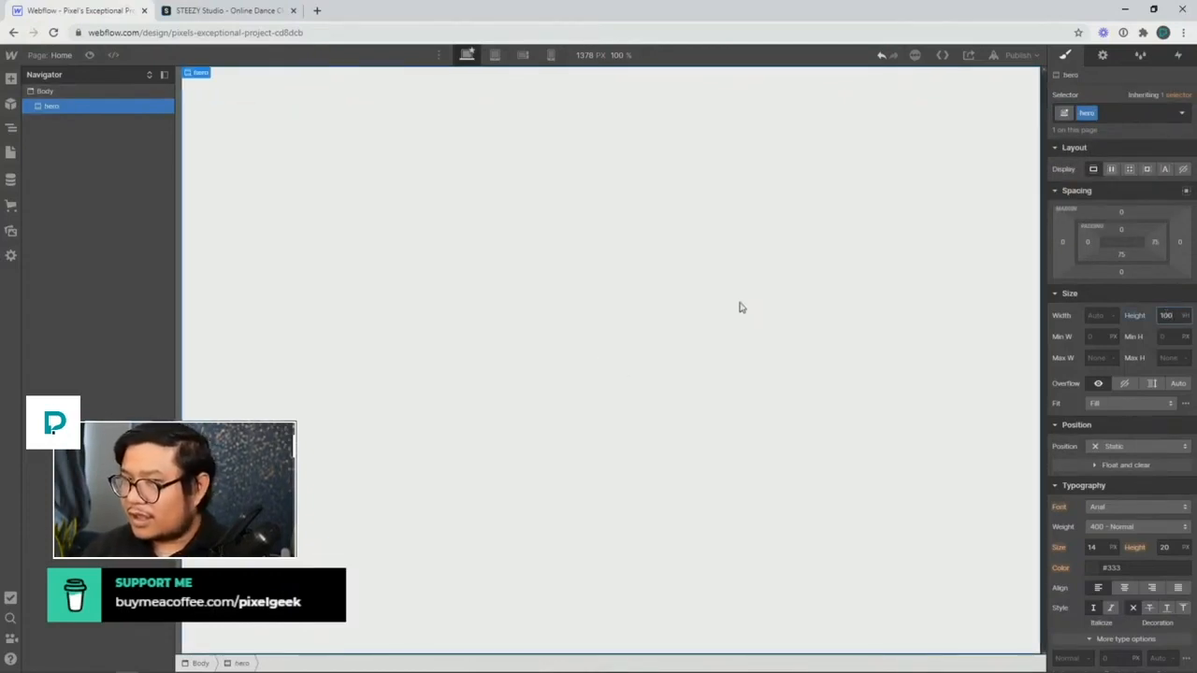
{"action": "scroll", "coordinate": [1118, 446], "scroll_direction": "down", "scroll_amount": 2}
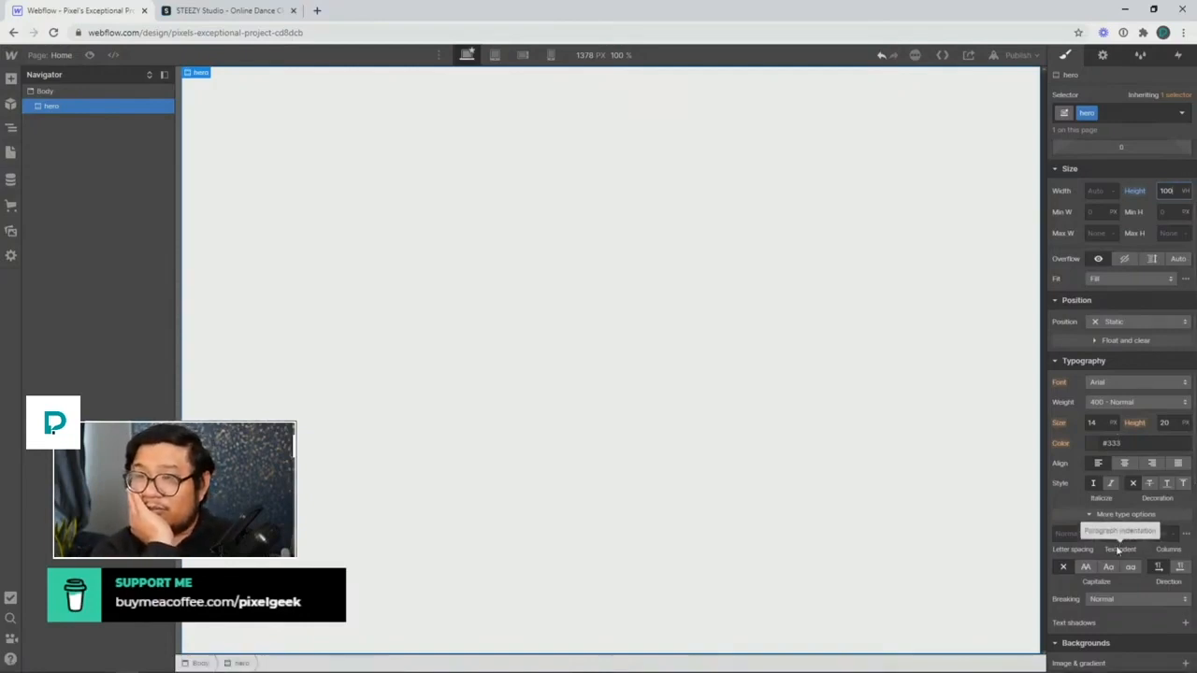
{"action": "left_click", "coordinate": [324, 221]}
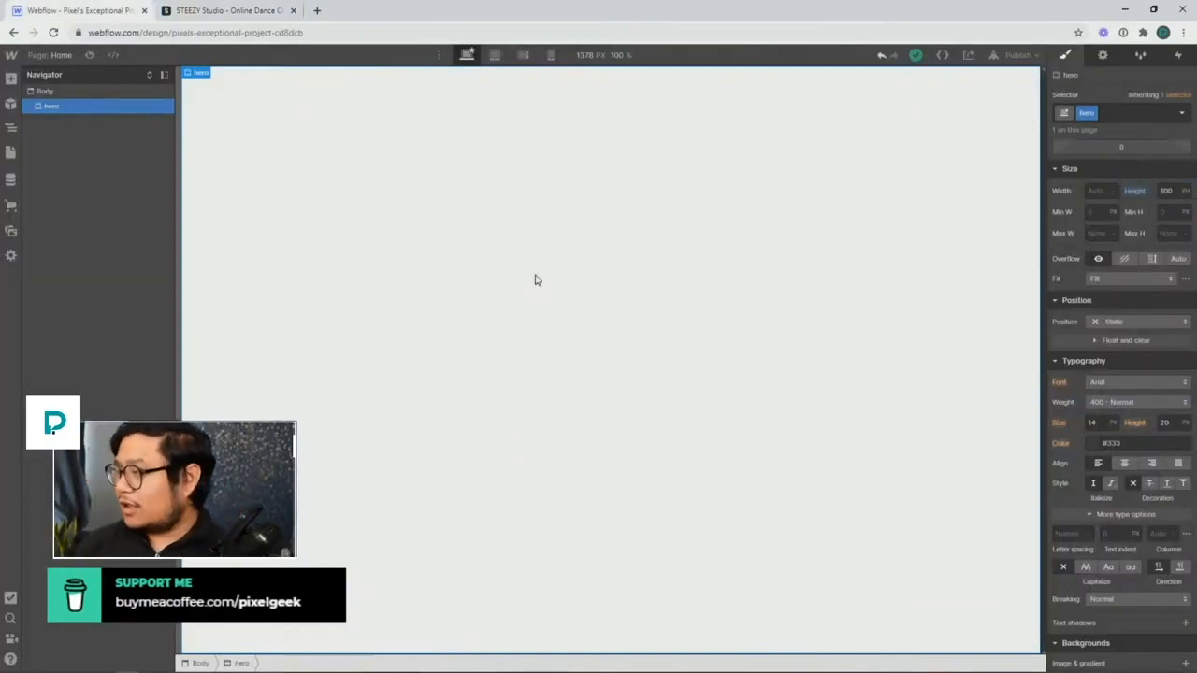
{"action": "left_click", "coordinate": [1136, 321]}
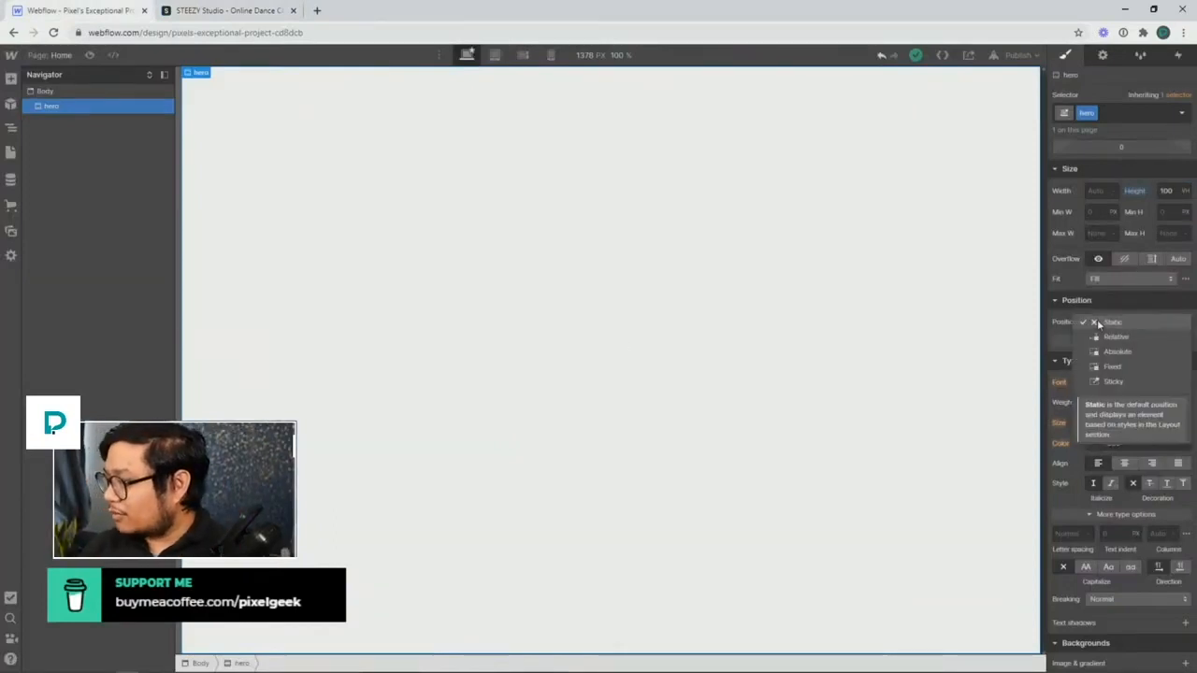
{"action": "left_click", "coordinate": [1049, 341]}
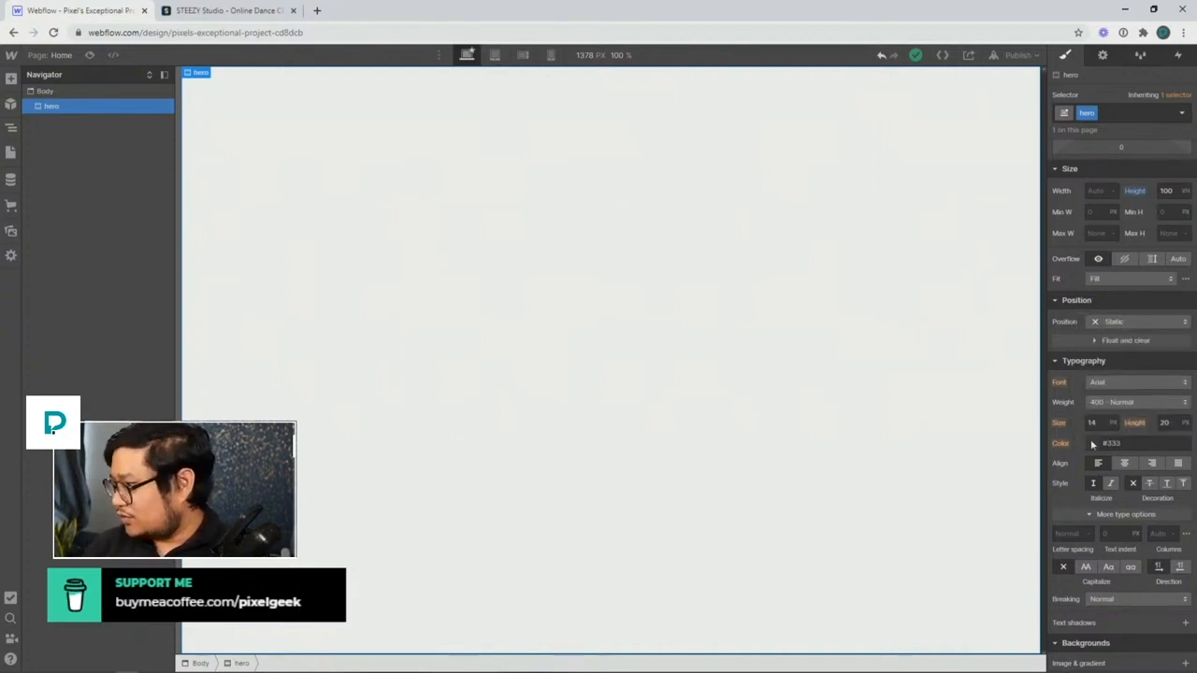
Set the STEEZY_HERO_BASE cutout dancer image as the hero section's background, sized to Cover and centred at 50% left and 50% top
{"action": "scroll", "coordinate": [1091, 440], "scroll_direction": "down", "scroll_amount": 4}
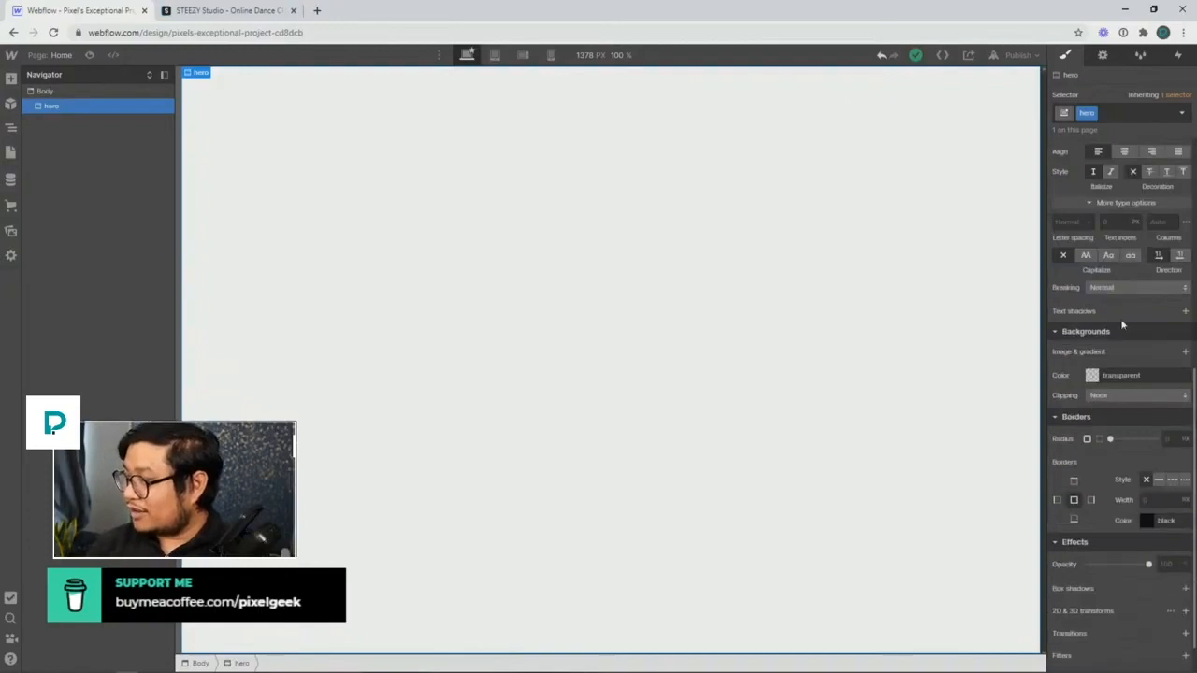
{"action": "left_click", "coordinate": [1181, 351]}
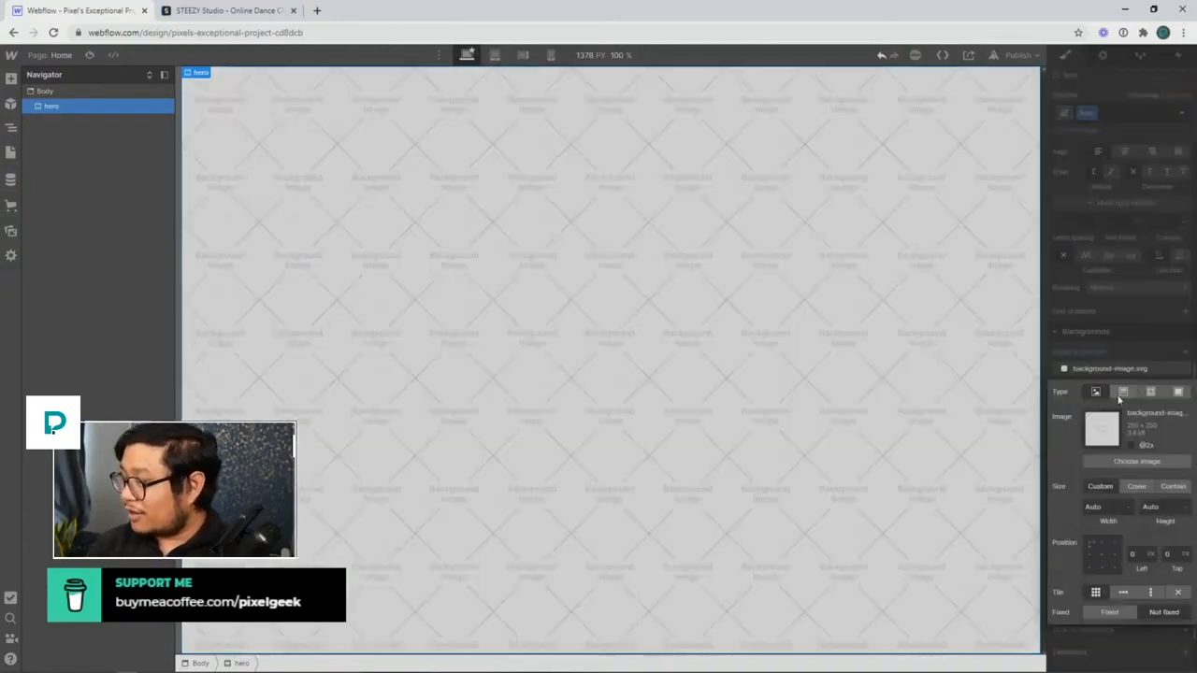
{"action": "left_click", "coordinate": [1135, 461]}
{"action": "left_click", "coordinate": [131, 325]}
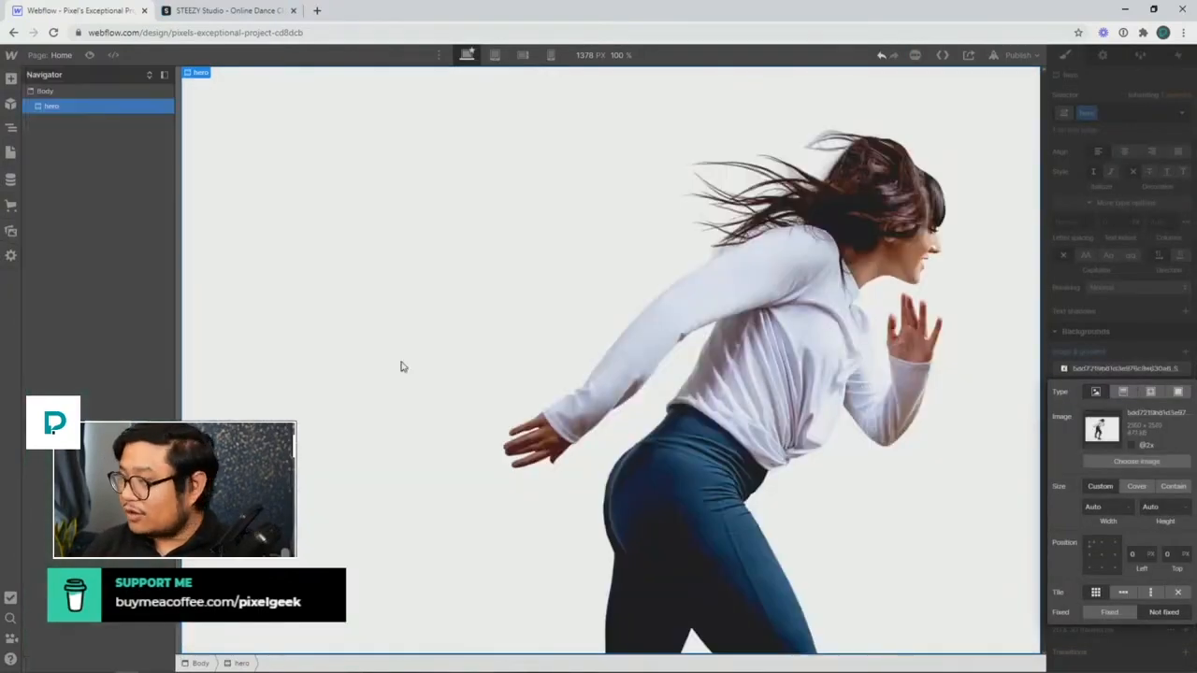
{"action": "left_click", "coordinate": [1136, 486]}
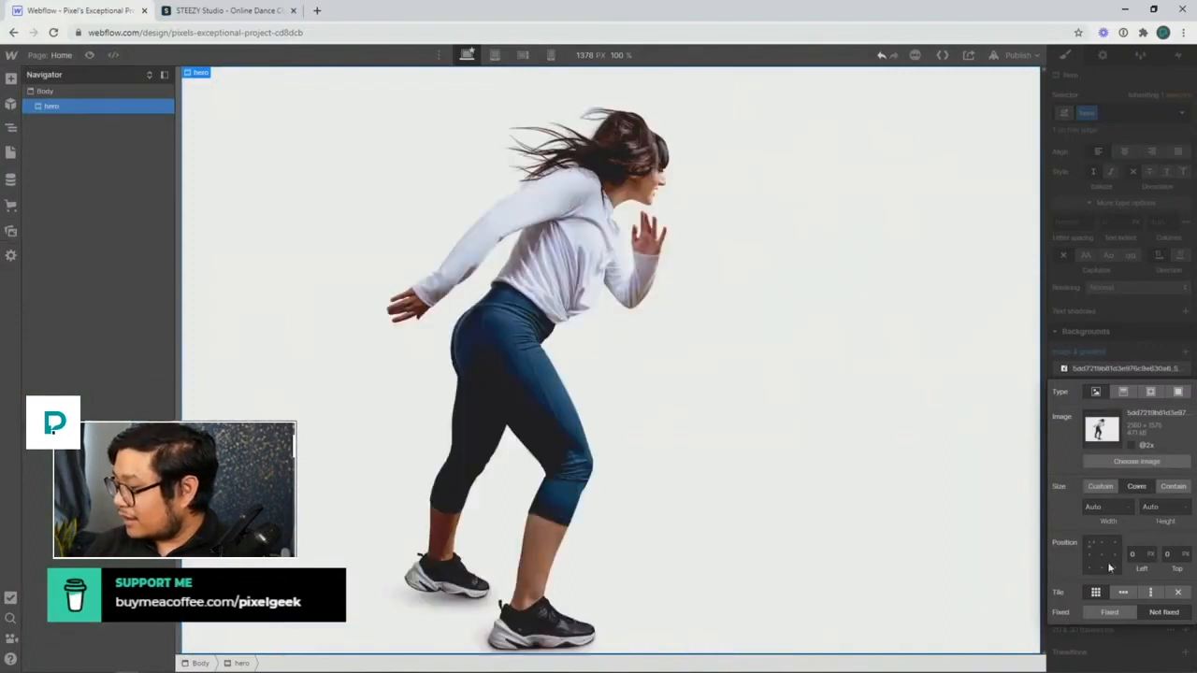
{"action": "left_click", "coordinate": [1102, 554]}
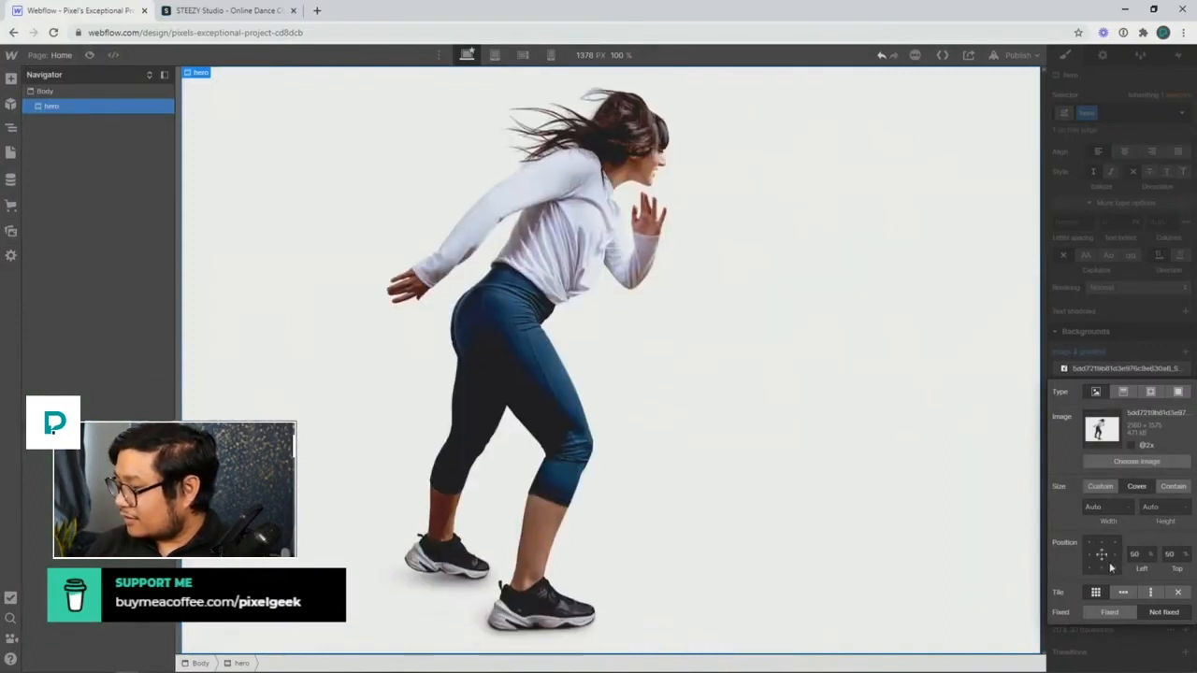
{"action": "left_click", "coordinate": [1142, 325]}
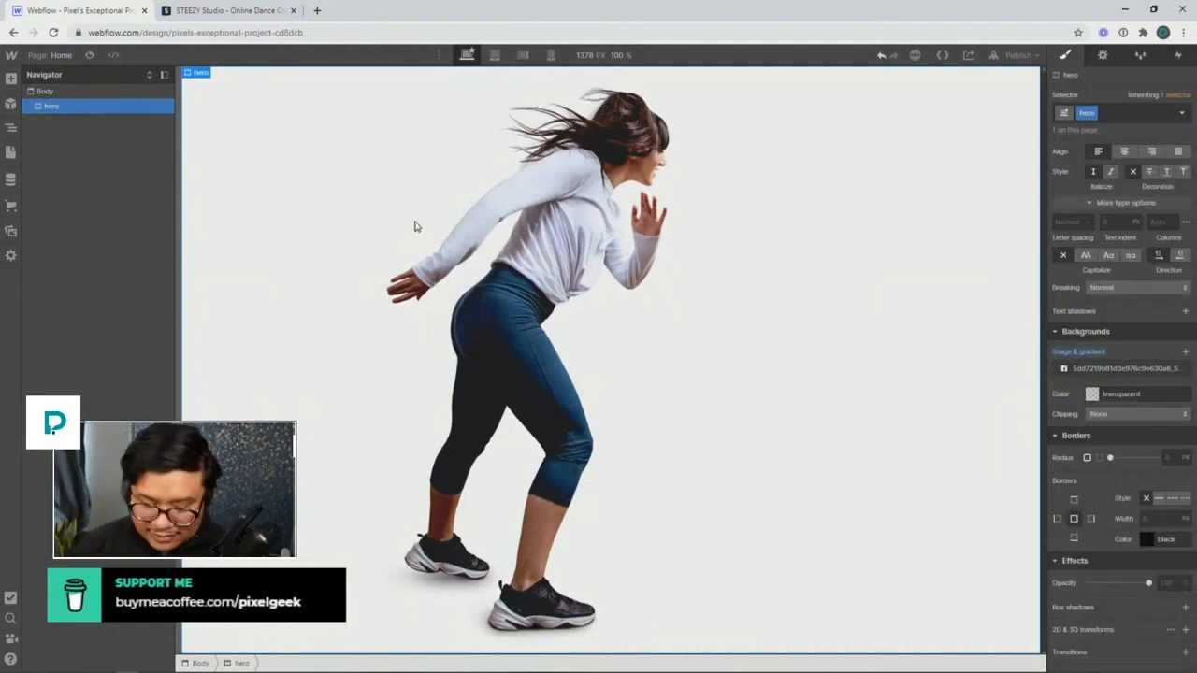
{"action": "scroll", "coordinate": [1105, 396], "scroll_direction": "up", "scroll_amount": 1}
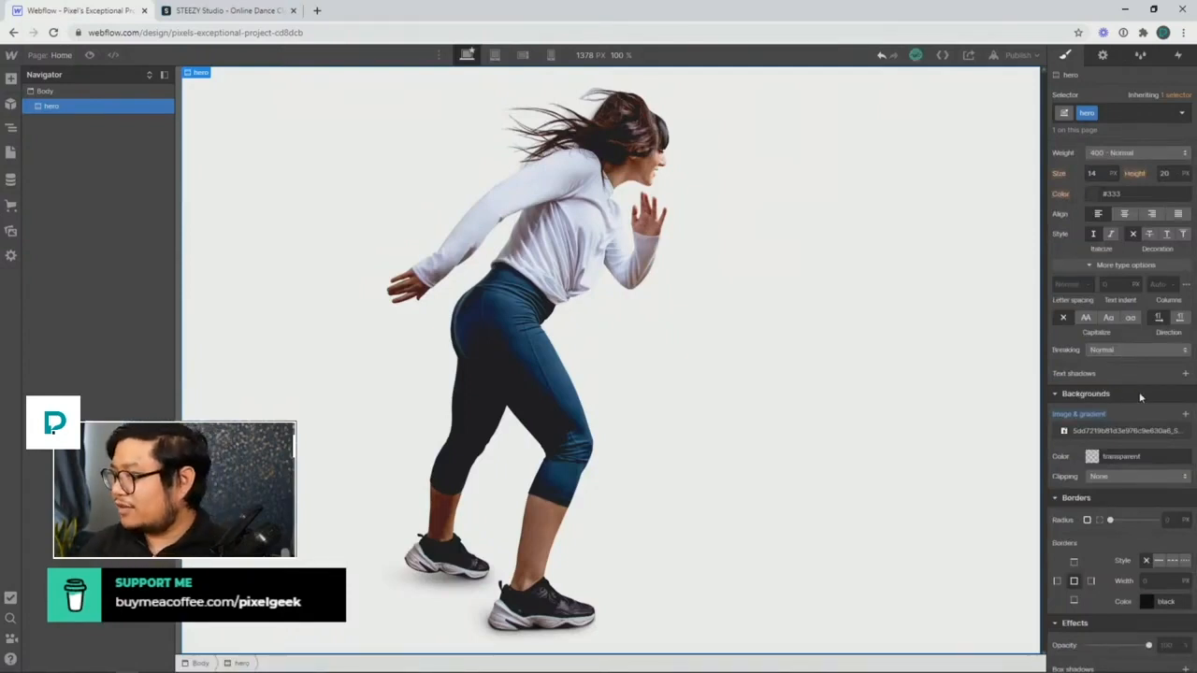
Set the hero section's position to Relative
{"action": "scroll", "coordinate": [1141, 398], "scroll_direction": "up", "scroll_amount": 4}
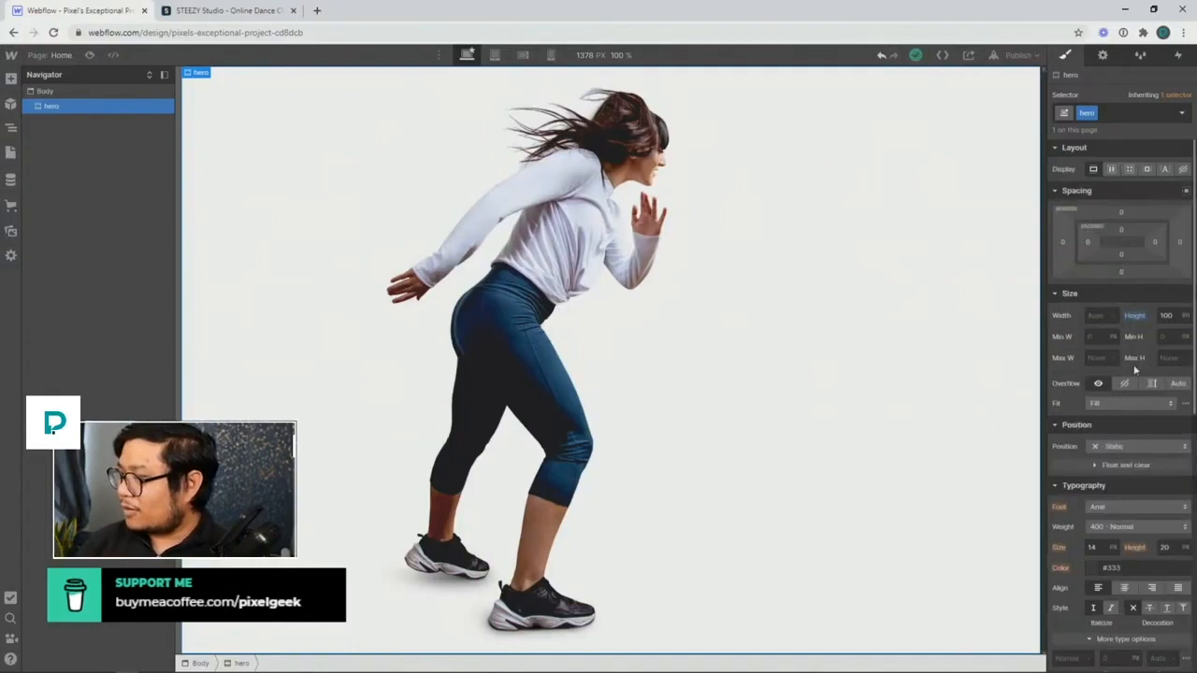
{"action": "left_click", "coordinate": [1130, 446]}
{"action": "left_click", "coordinate": [1117, 460]}
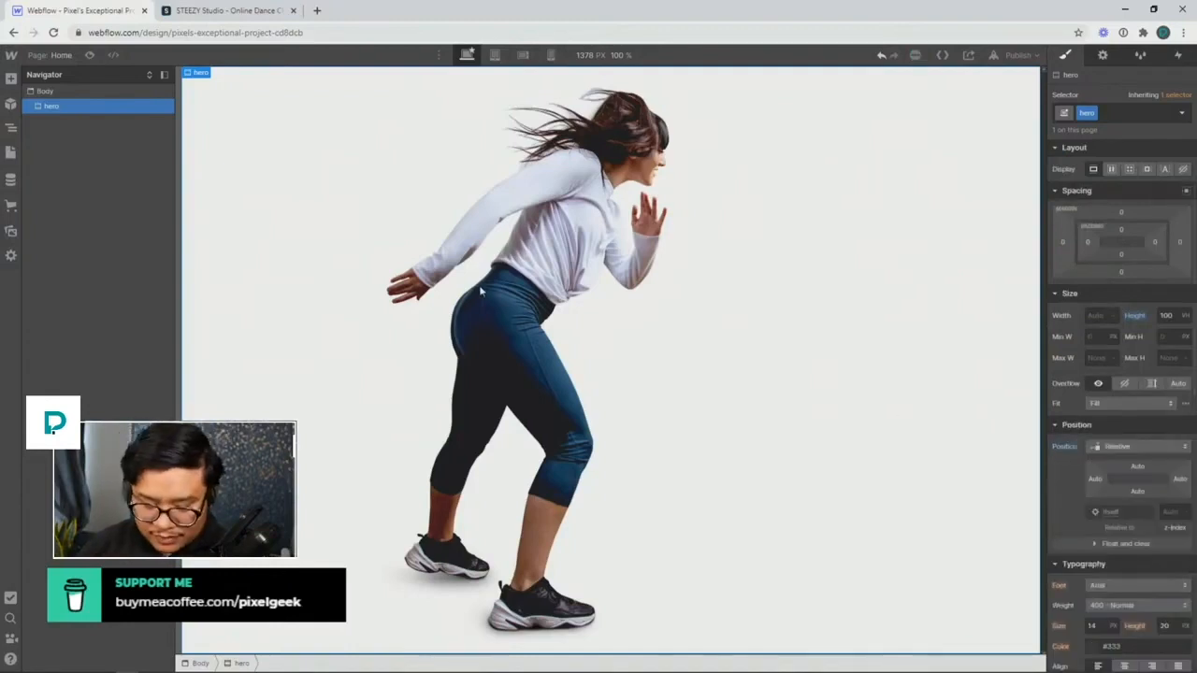
Add a div block with class hero full room inside the hero section, positioned Absolute at 0% top, left and right, with 100% height
{"action": "key", "text": "ctrl+e"}
{"action": "type", "text": "div"}
{"action": "key", "text": "Return"}
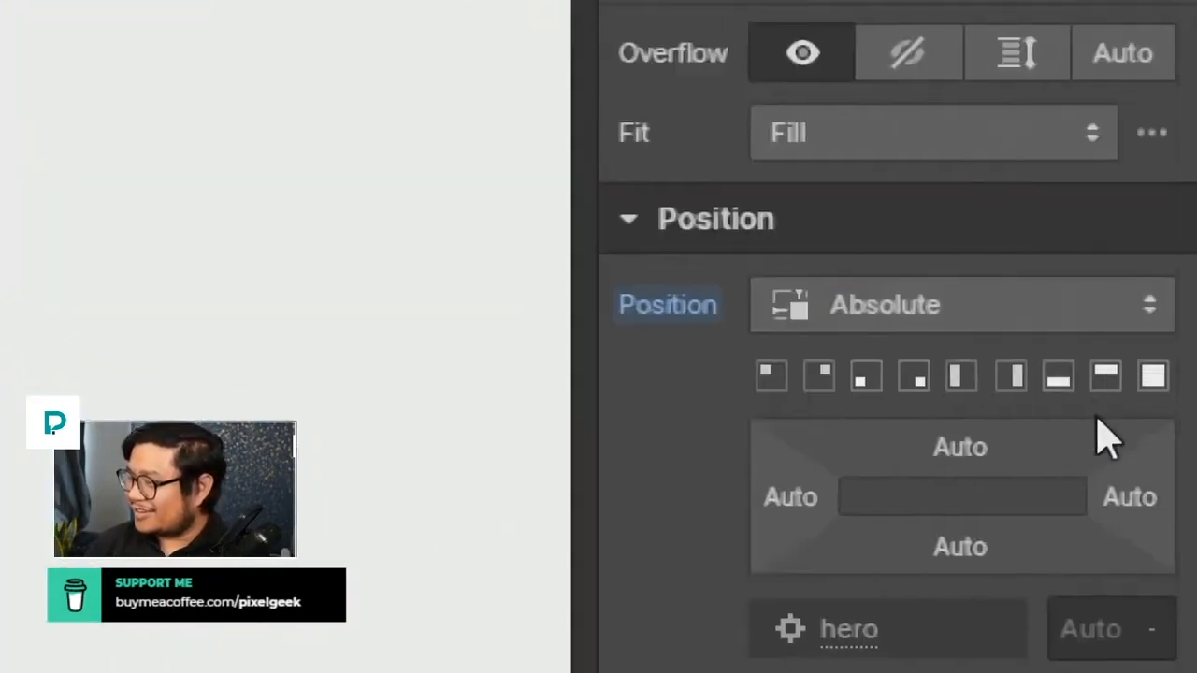
{"action": "left_click", "coordinate": [1195, 345]}
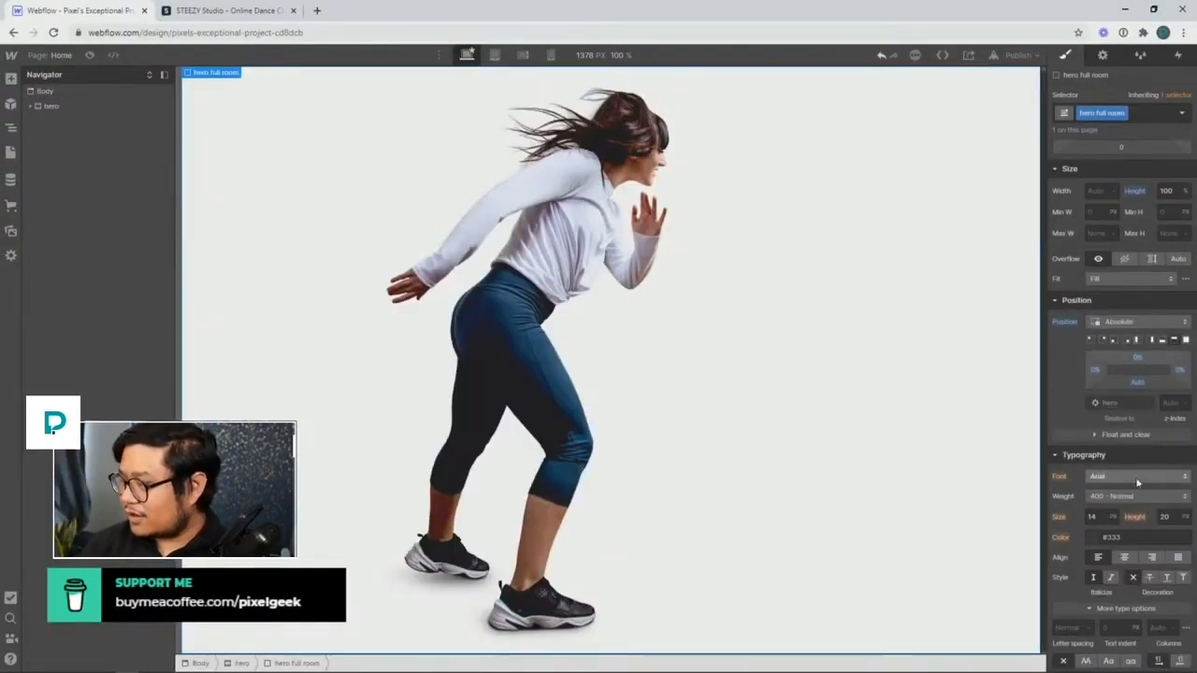
Give the hero full room div the dancer-in-room photo as background, sized to Cover, centred at 50% left and 50% top, without tiling
{"action": "scroll", "coordinate": [1131, 403], "scroll_direction": "down", "scroll_amount": 5}
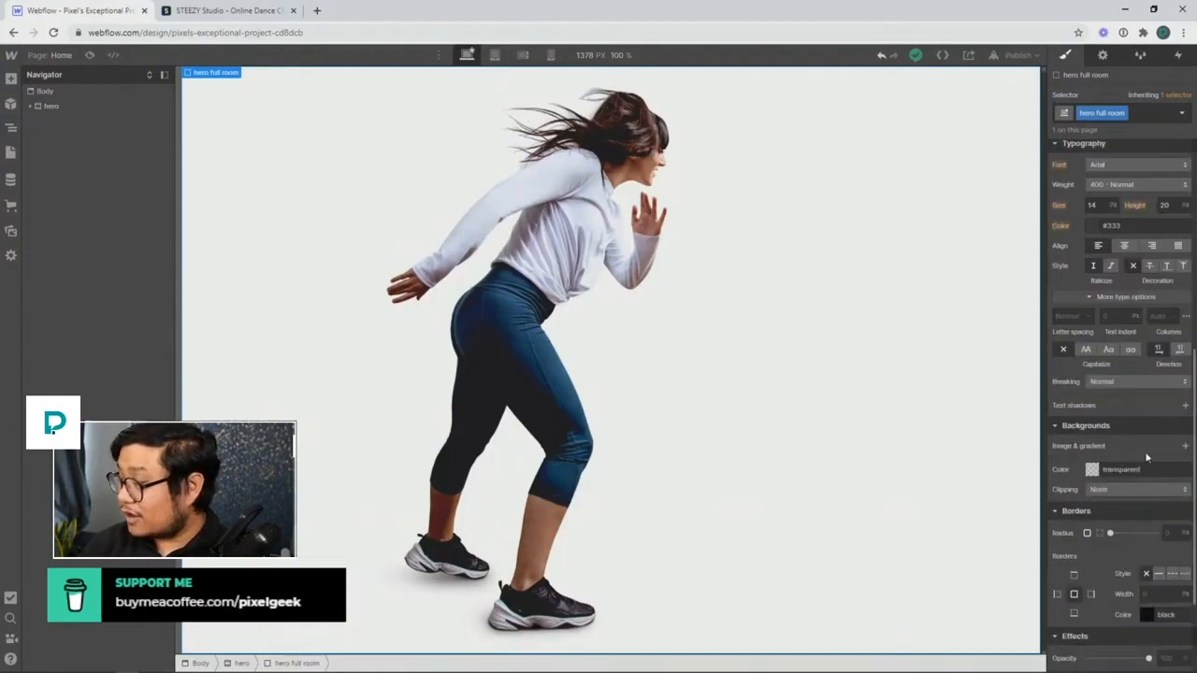
{"action": "left_click", "coordinate": [1185, 446]}
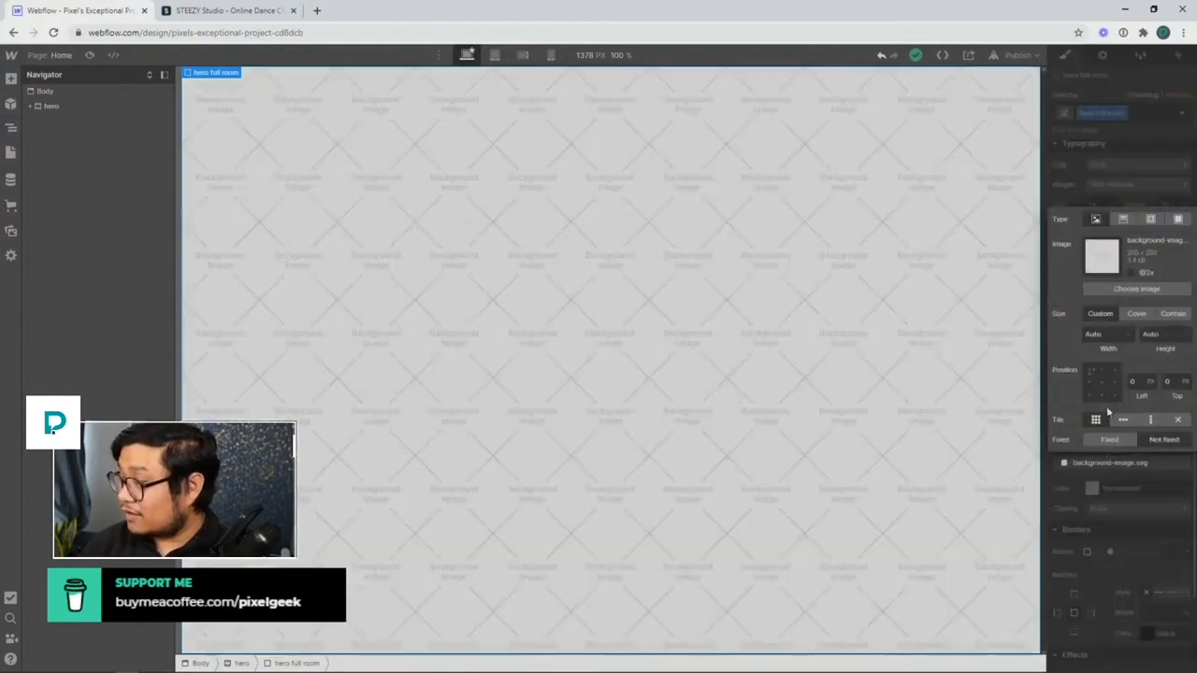
{"action": "left_click", "coordinate": [1135, 289]}
{"action": "left_click", "coordinate": [114, 344]}
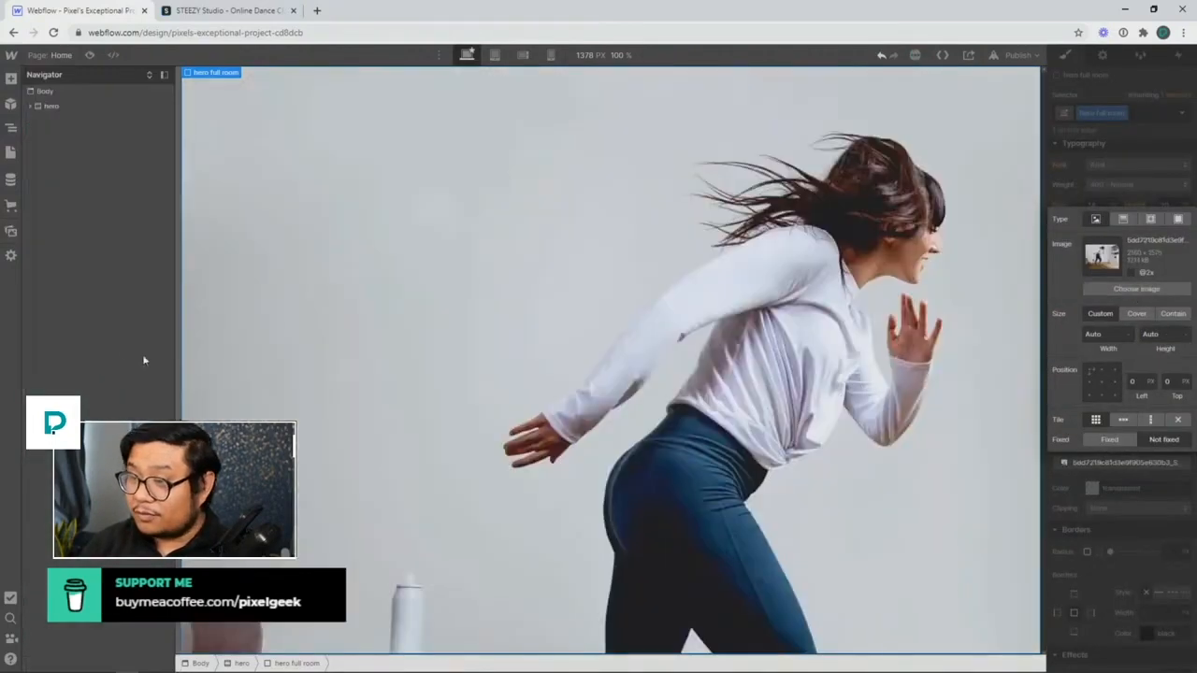
{"action": "left_click", "coordinate": [1101, 381]}
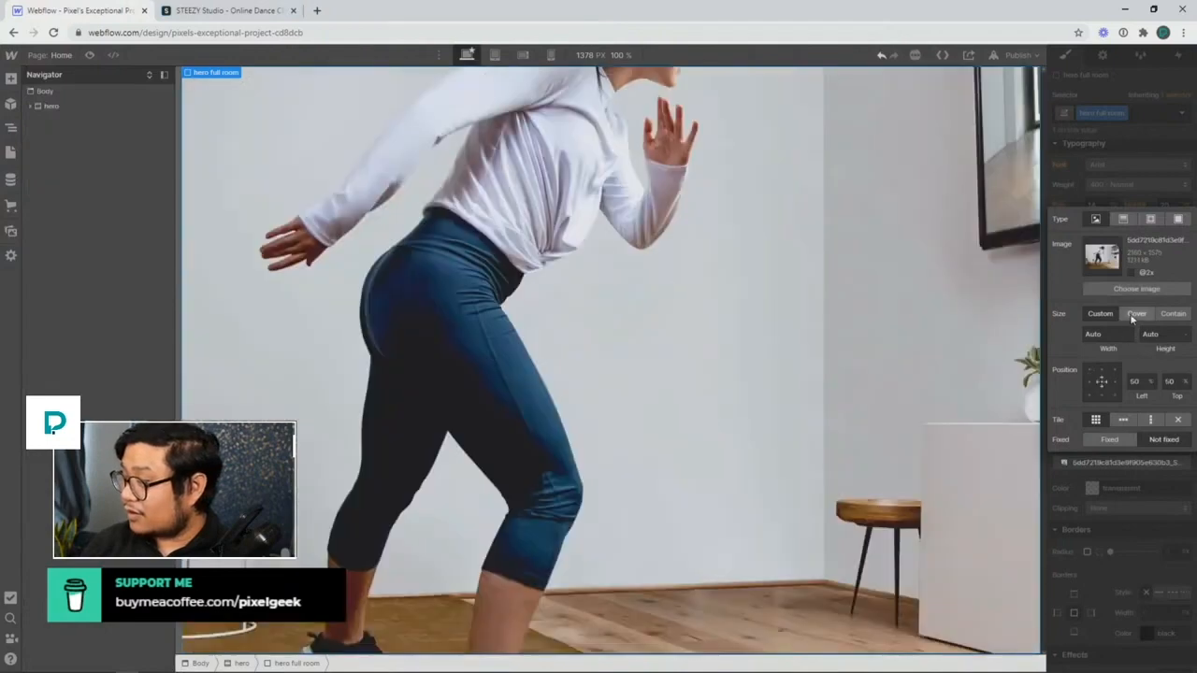
{"action": "left_click", "coordinate": [1135, 315]}
{"action": "left_click", "coordinate": [1177, 420]}
{"action": "left_click", "coordinate": [1137, 551]}
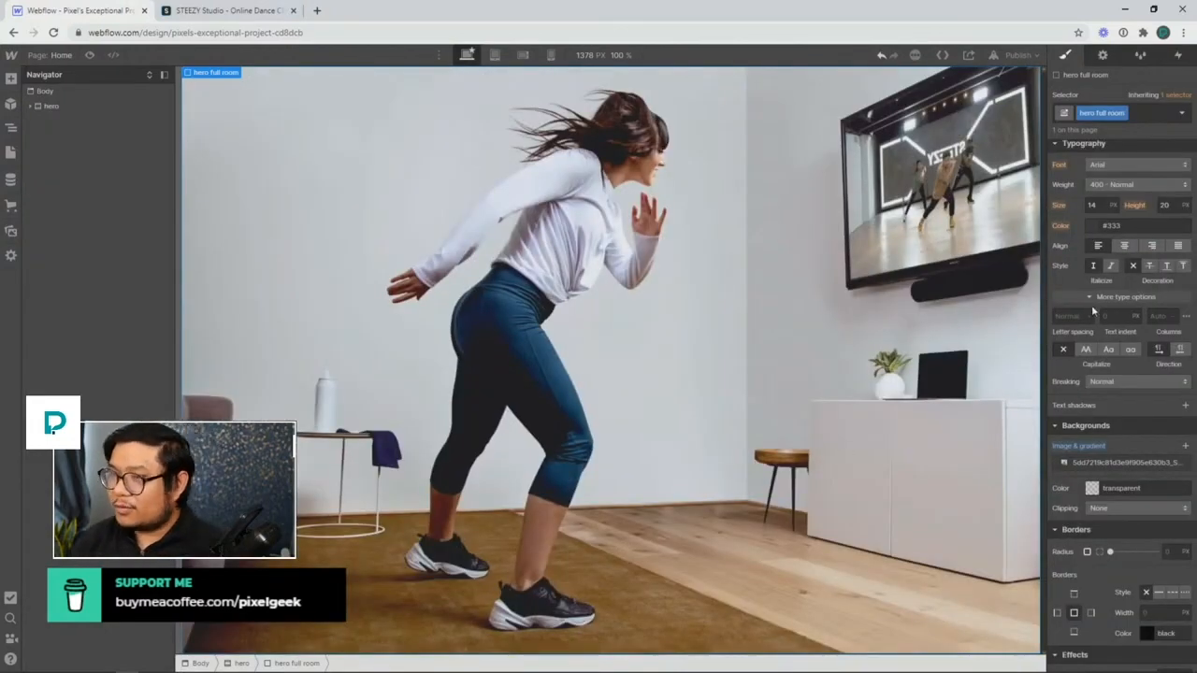
Try shorter heights for the hero full room div, down to 70% or less, and restore the height to 100%
{"action": "scroll", "coordinate": [1134, 298], "scroll_direction": "up", "scroll_amount": 4}
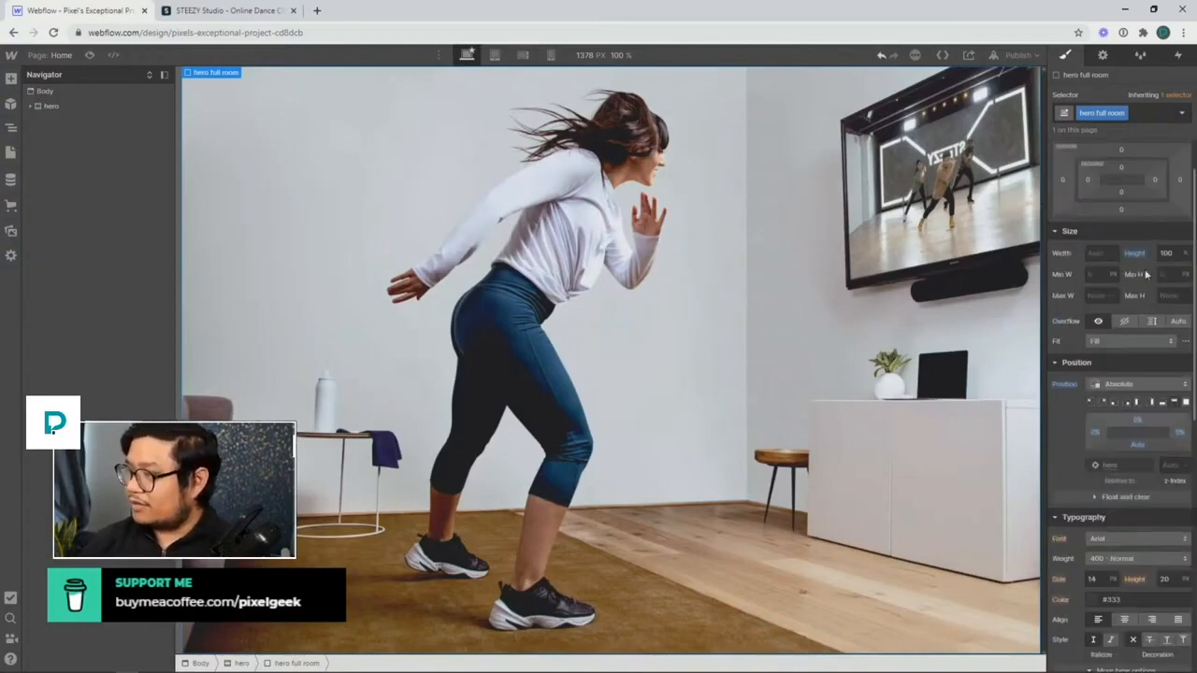
{"action": "left_click", "coordinate": [1167, 252]}
{"action": "key", "text": "shift+Down"}
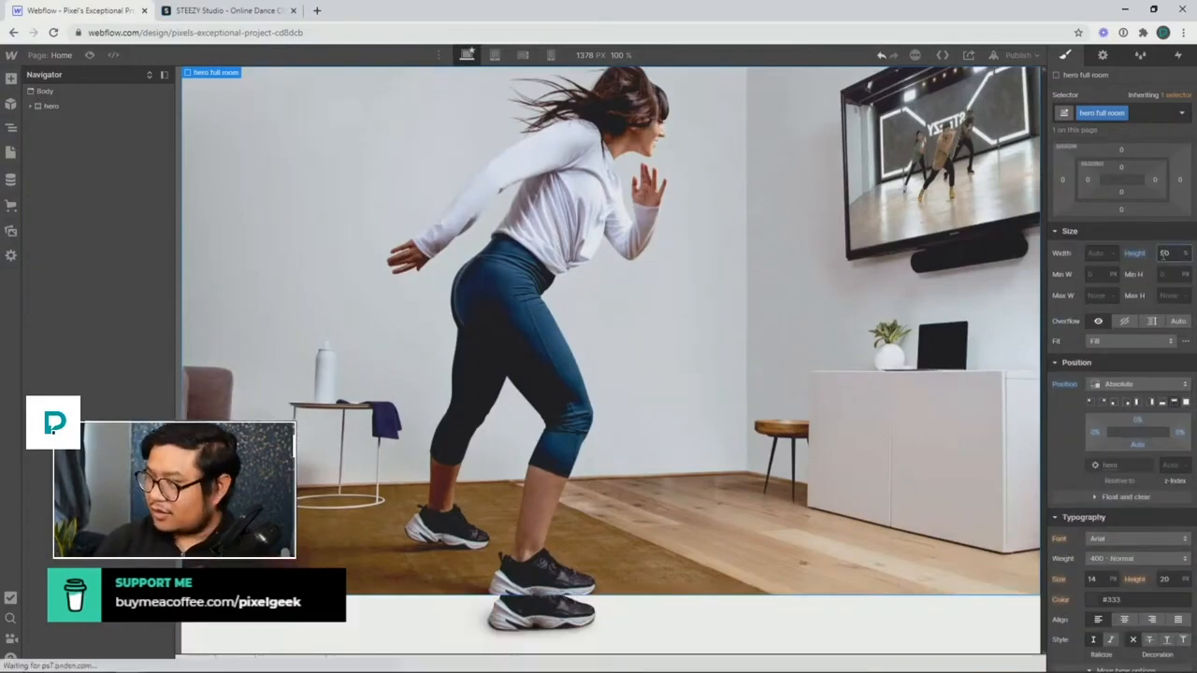
{"action": "key", "text": "shift+Up"}
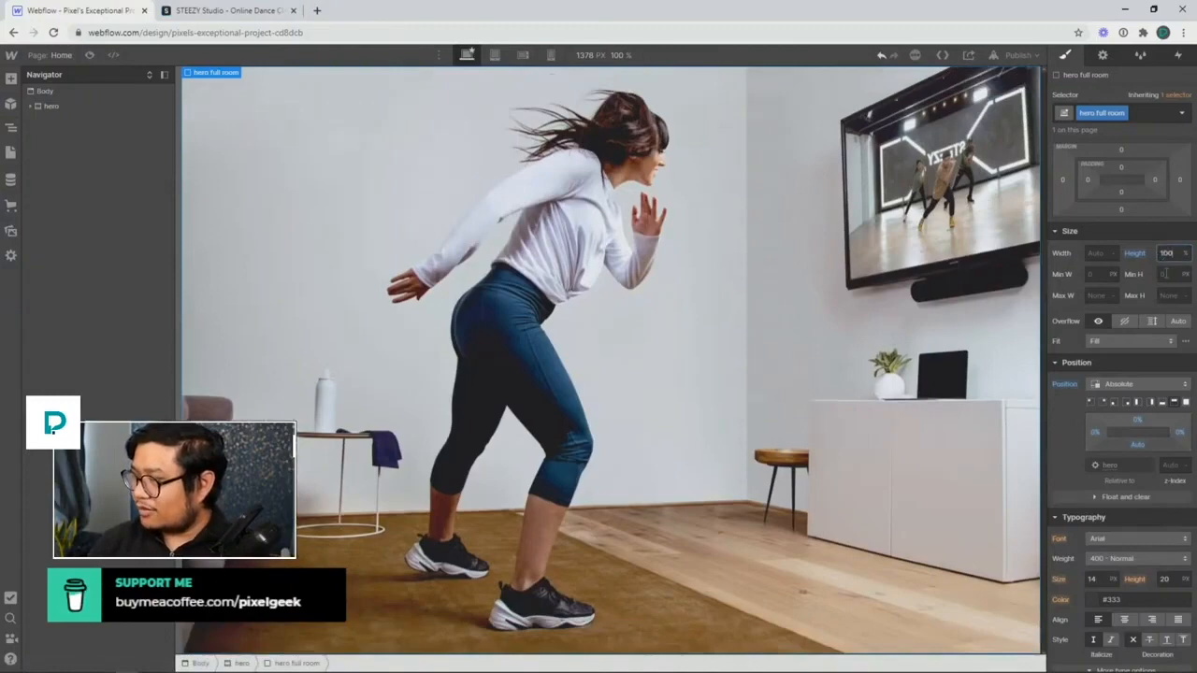
{"action": "key", "text": "shift+Down"}
{"action": "key", "text": "shift+Down"}
{"action": "key", "text": "shift+Down"}
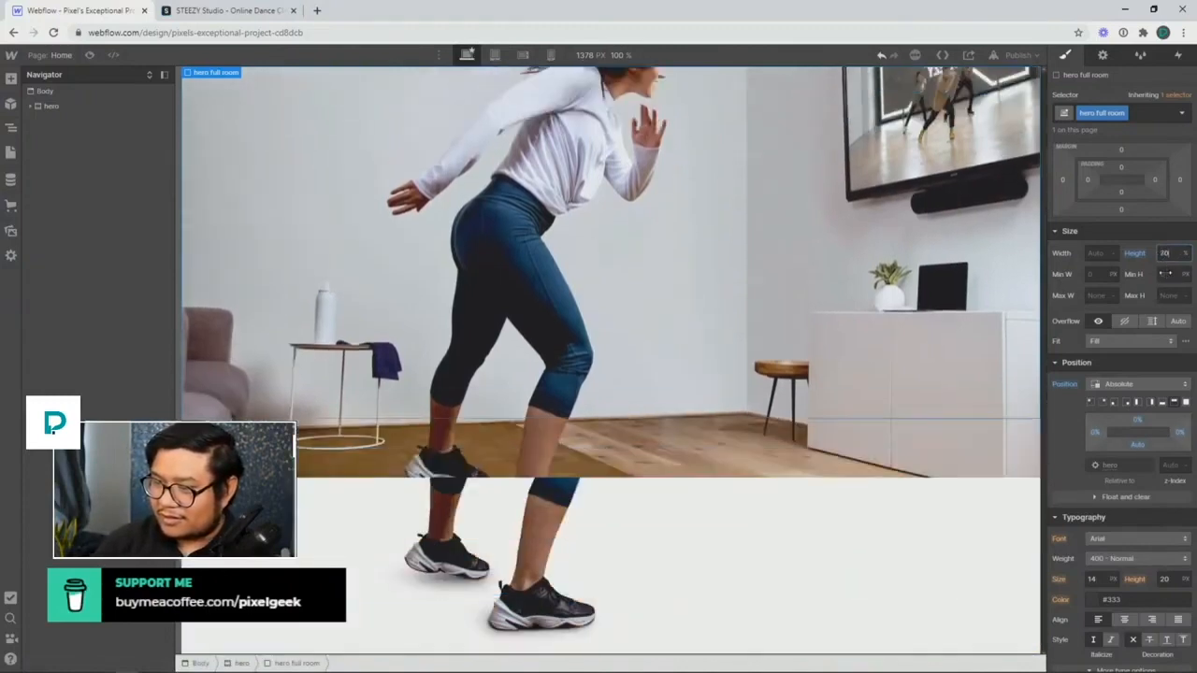
{"action": "key", "text": "shift+Up"}
{"action": "key", "text": "shift+Up"}
{"action": "key", "text": "shift+Up"}
{"action": "scroll", "coordinate": [1133, 465], "scroll_direction": "down", "scroll_amount": 1}
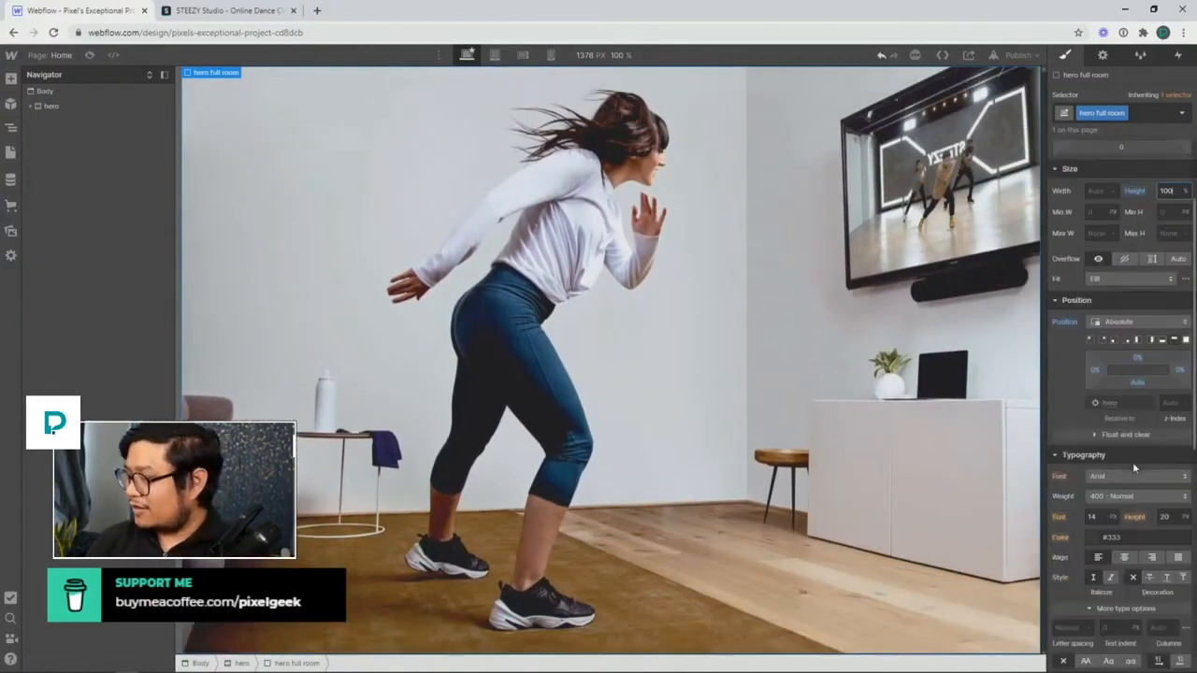
Anchor the hero full room div's background image at the top centre, 50% left and 0% top
{"action": "scroll", "coordinate": [1132, 461], "scroll_direction": "down", "scroll_amount": 3}
{"action": "left_click", "coordinate": [1114, 528]}
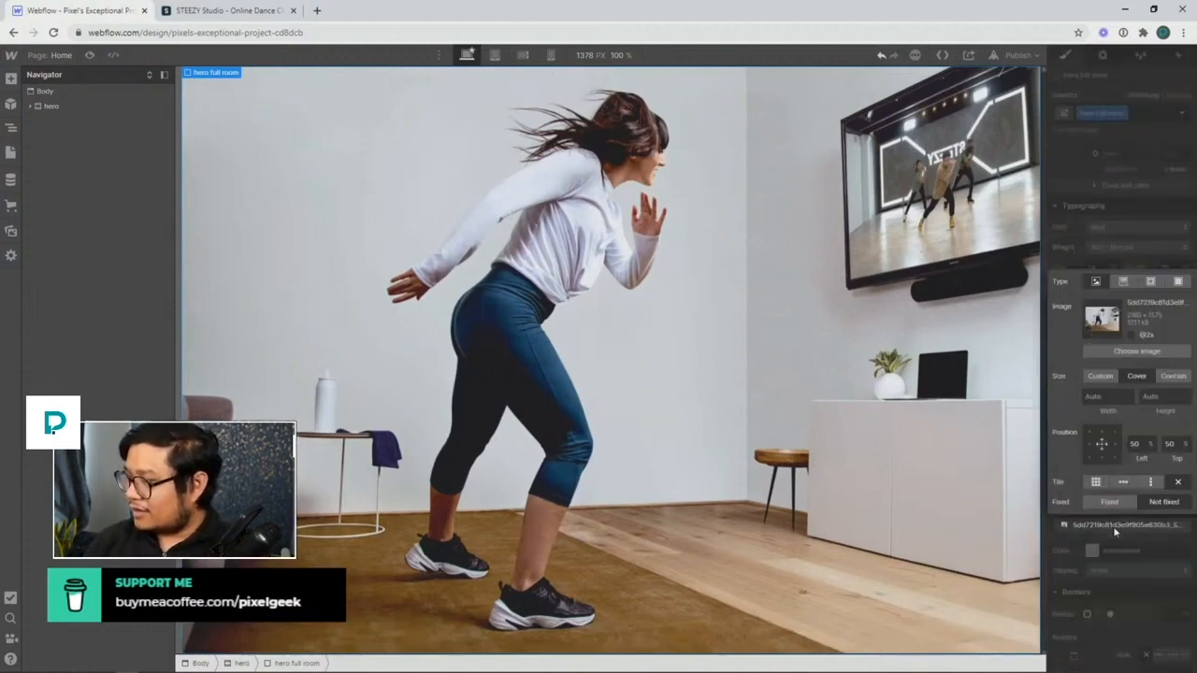
{"action": "left_click", "coordinate": [1104, 434]}
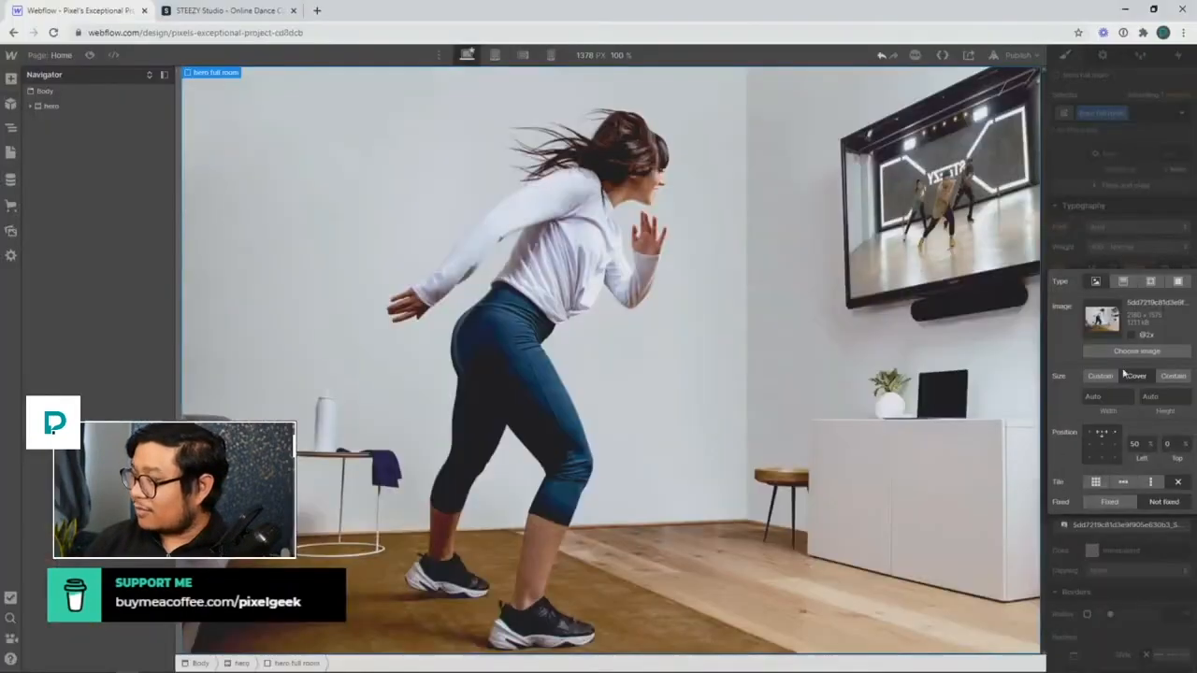
{"action": "left_click", "coordinate": [1135, 224]}
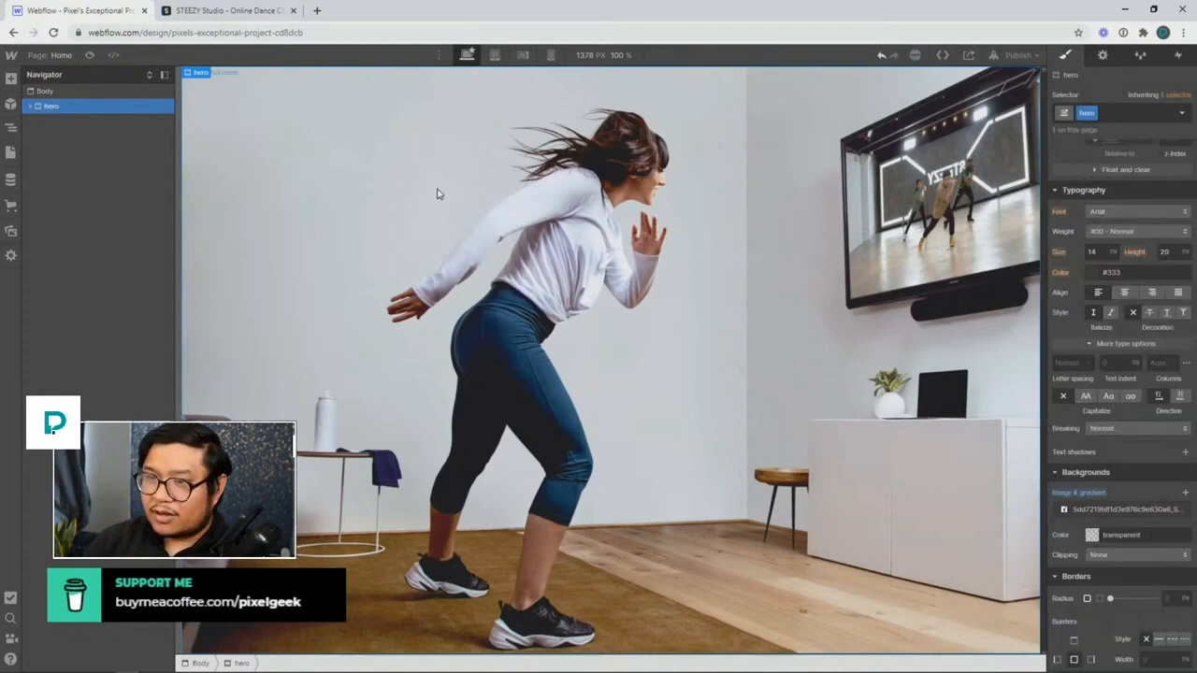
Vary the hero full room div's height between 60% and 90% to test the overlap, and leave it at 80%
{"action": "left_click", "coordinate": [31, 106]}
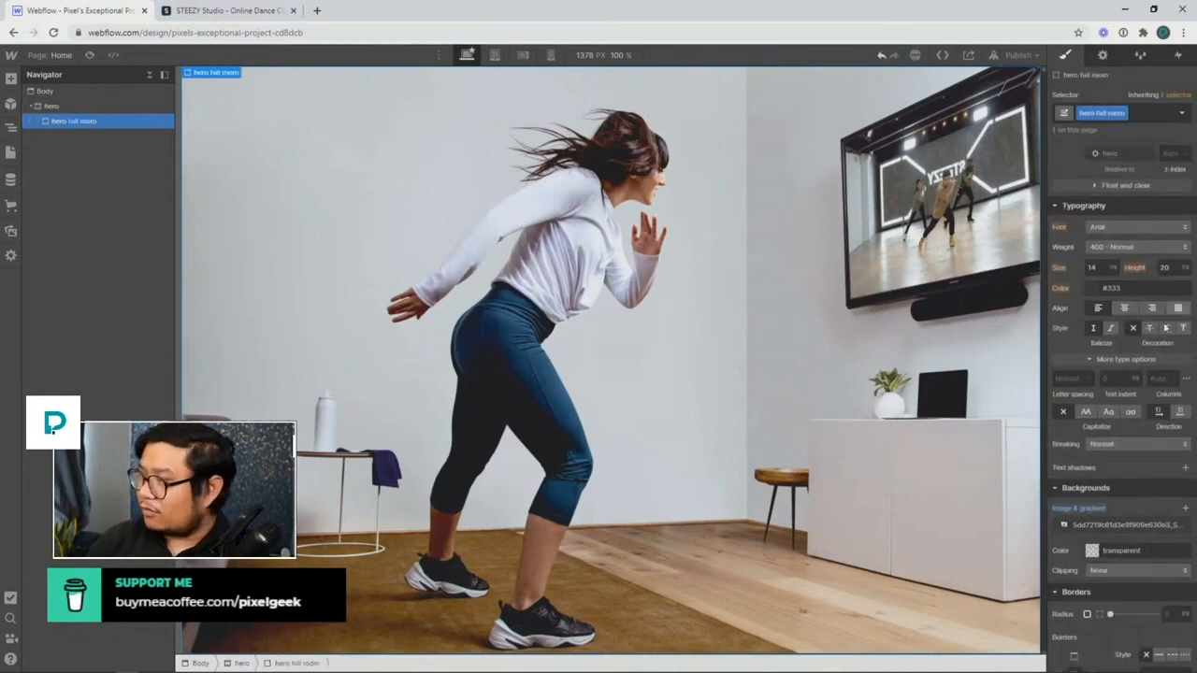
{"action": "scroll", "coordinate": [1126, 257], "scroll_direction": "up", "scroll_amount": 3}
{"action": "left_click", "coordinate": [1165, 253]}
{"action": "type", "text": "50"}
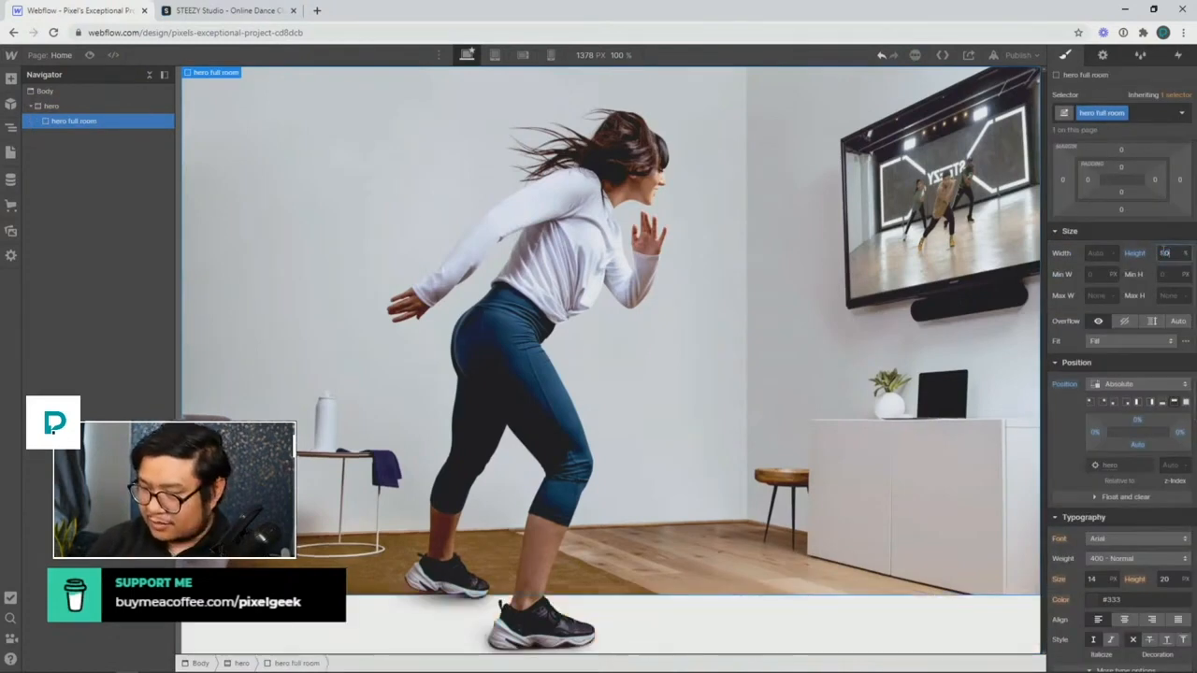
{"action": "key", "text": "shift+Up"}
{"action": "key", "text": "shift+Up"}
{"action": "key", "text": "shift+Up"}
{"action": "key", "text": "shift+Up"}
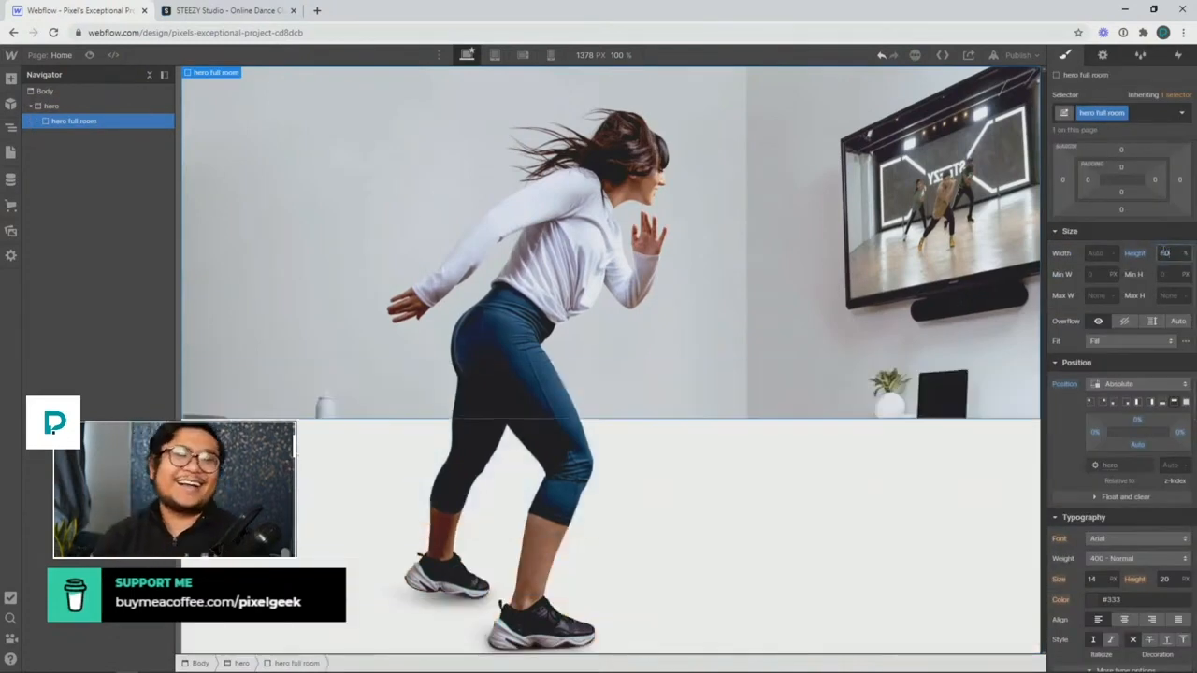
{"action": "key", "text": "shift+Down"}
{"action": "key", "text": "shift+Down"}
{"action": "key", "text": "shift+Down"}
{"action": "key", "text": "shift+Down"}
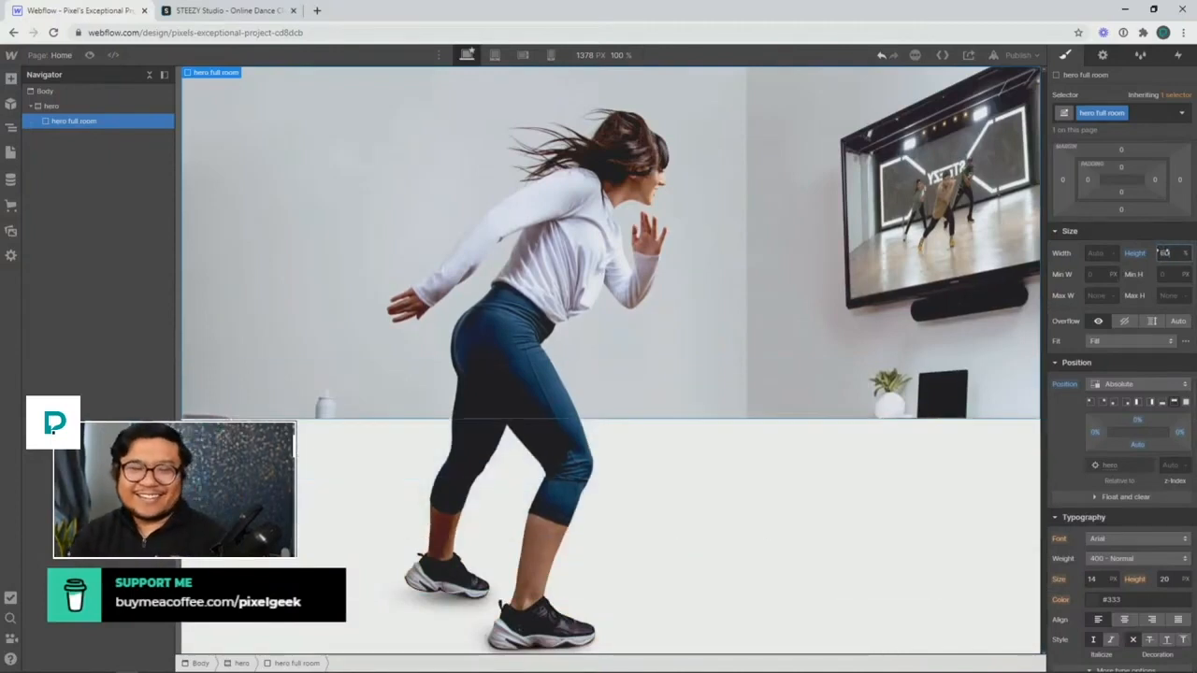
{"action": "key", "text": "shift+Up"}
{"action": "key", "text": "shift+Up"}
{"action": "key", "text": "shift+Up"}
{"action": "key", "text": "shift+Up"}
{"action": "key", "text": "shift+Down"}
{"action": "key", "text": "shift+Down"}
{"action": "key", "text": "shift+Down"}
{"action": "key", "text": "shift+Down"}
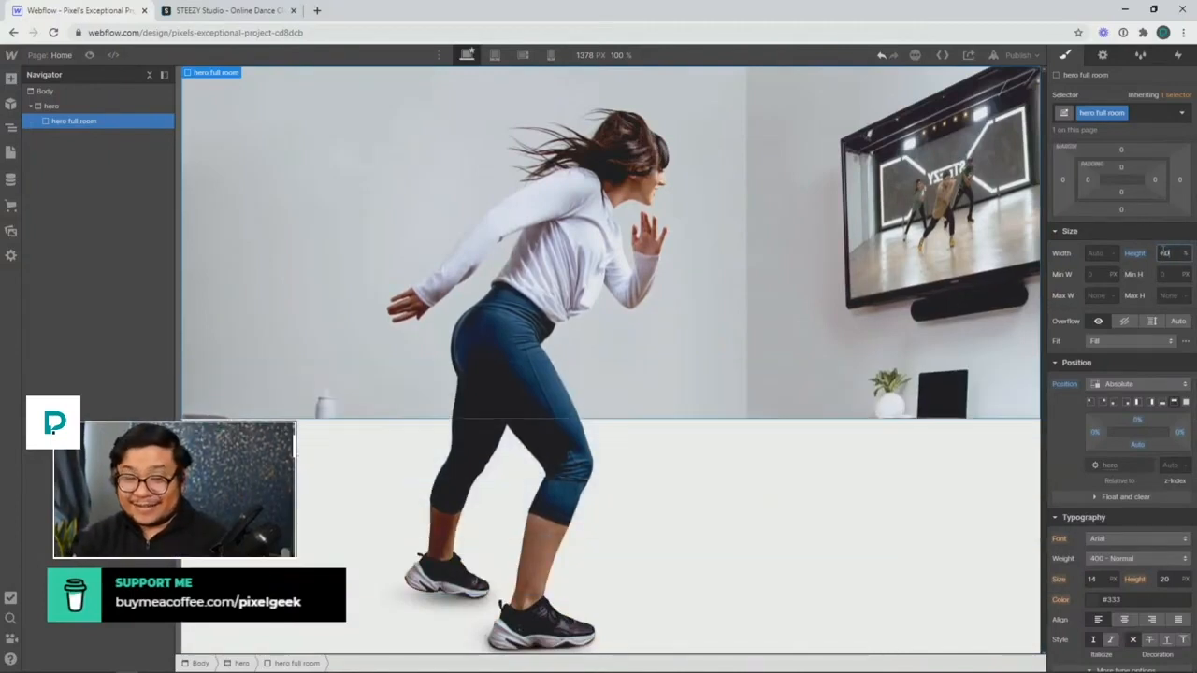
{"action": "key", "text": "shift+Up"}
{"action": "key", "text": "shift+Up"}
{"action": "key", "text": "shift+Up"}
{"action": "key", "text": "shift+Up"}
{"action": "key", "text": "shift+Down"}
{"action": "key", "text": "shift+Down"}
{"action": "key", "text": "shift+Down"}
{"action": "key", "text": "shift+Down"}
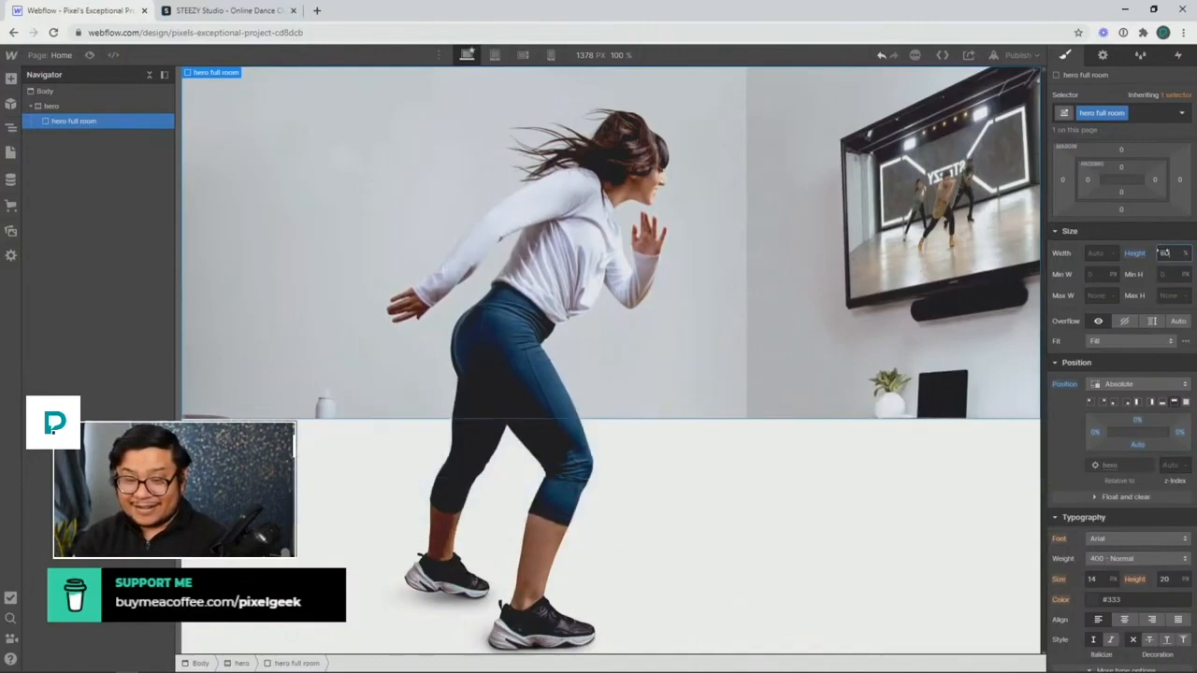
{"action": "key", "text": "shift+Up"}
{"action": "key", "text": "shift+Up"}
{"action": "key", "text": "shift+Up"}
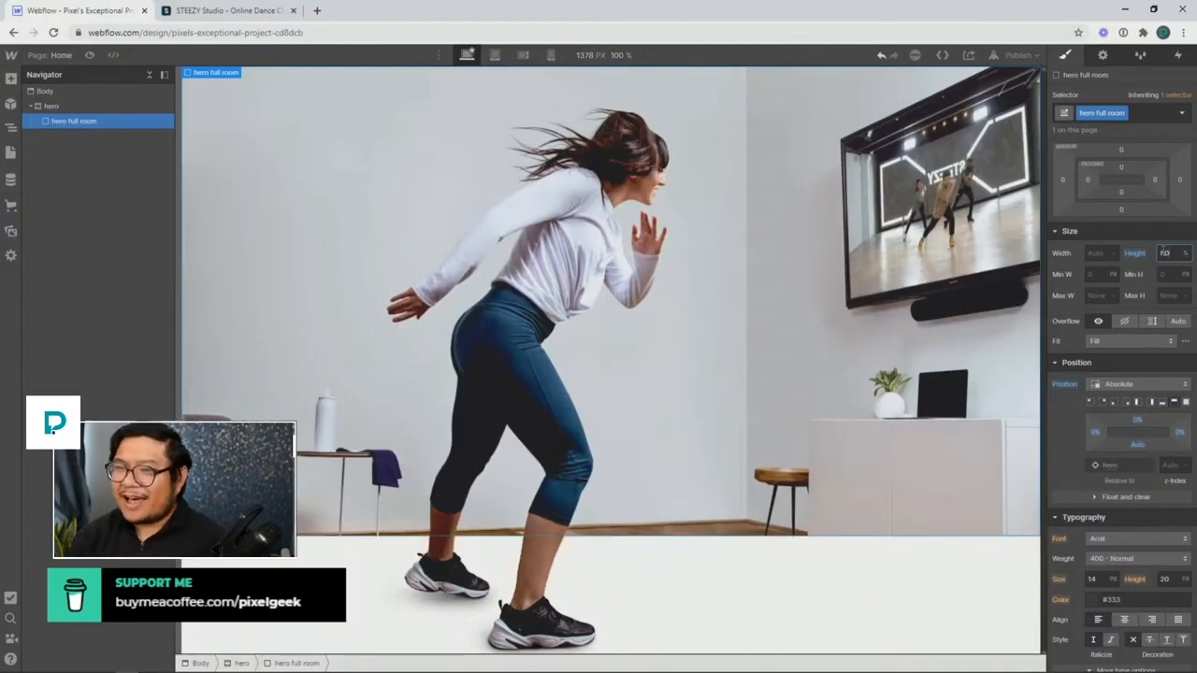
Switch to the STEEZY homepage and examine how its hero room image and cutout dancer behave while scrolling
{"action": "left_click", "coordinate": [242, 12]}
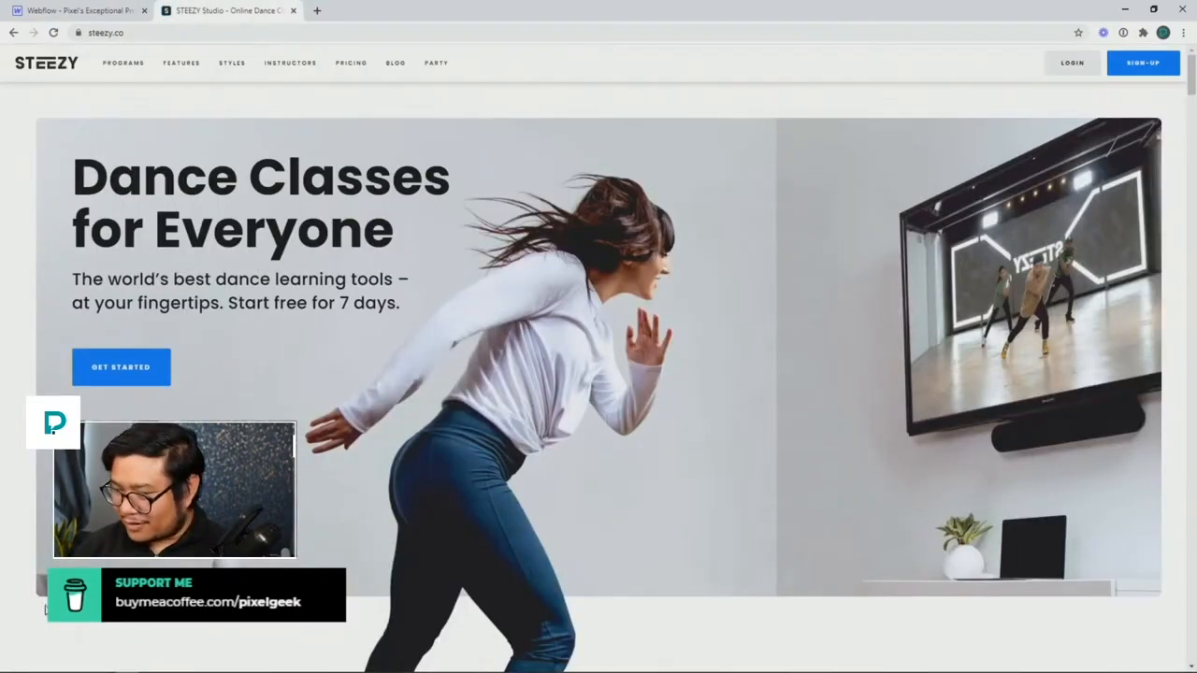
{"action": "scroll", "coordinate": [598, 374], "scroll_direction": "down", "scroll_amount": 4}
{"action": "scroll", "coordinate": [599, 374], "scroll_direction": "up", "scroll_amount": 4}
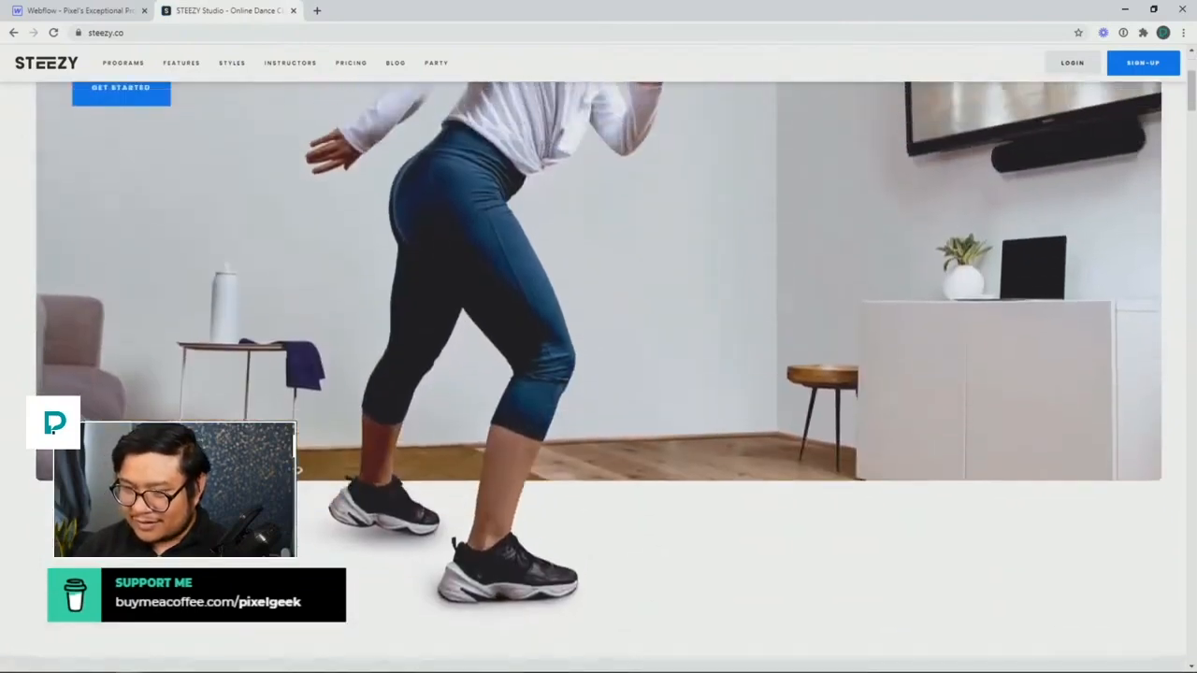
{"action": "scroll", "coordinate": [598, 374], "scroll_direction": "up", "scroll_amount": 1}
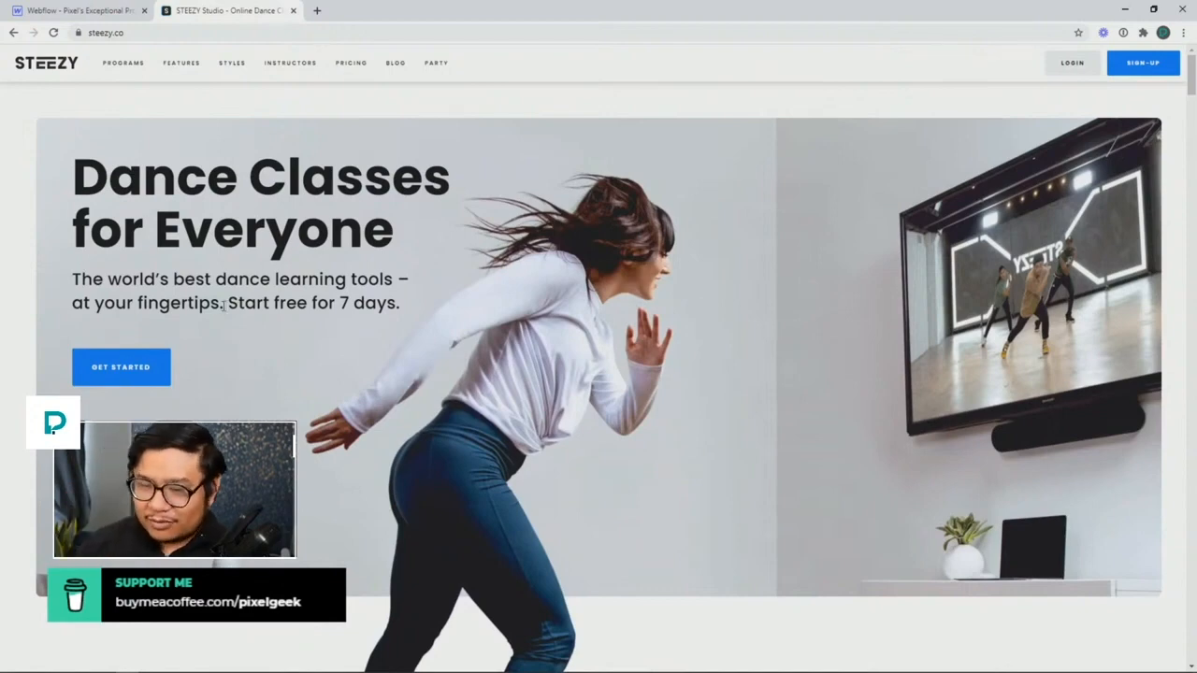
{"action": "scroll", "coordinate": [224, 320], "scroll_direction": "down", "scroll_amount": 3}
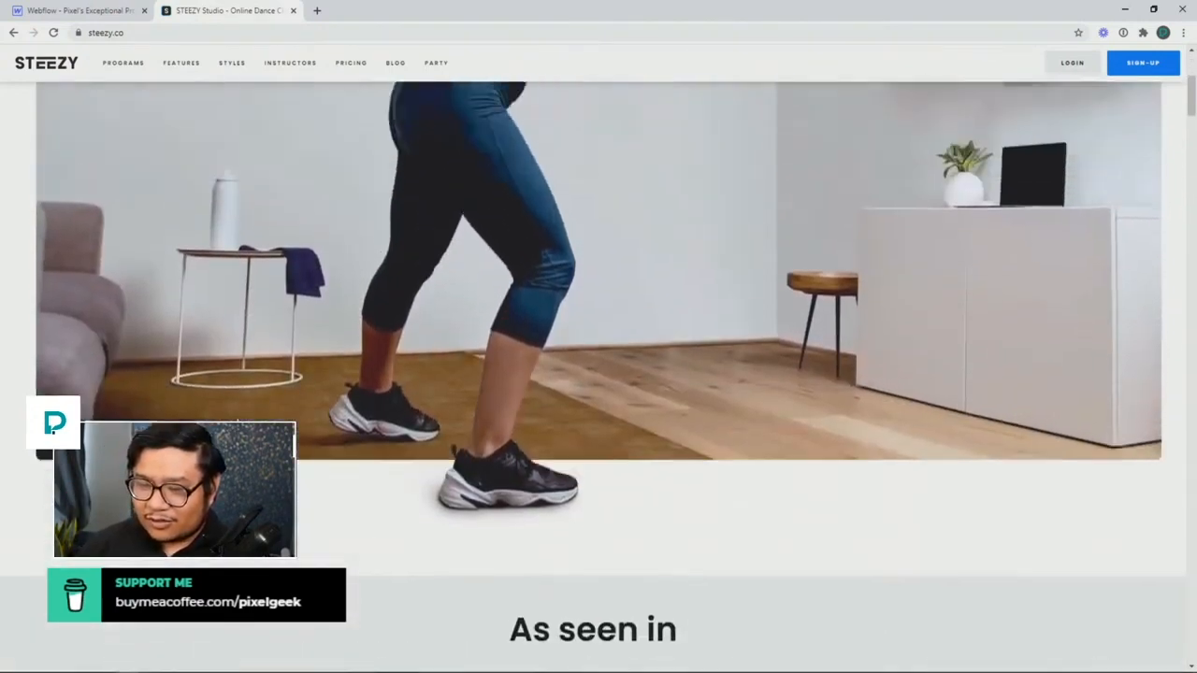
{"action": "scroll", "coordinate": [237, 420], "scroll_direction": "up", "scroll_amount": 3}
{"action": "scroll", "coordinate": [236, 420], "scroll_direction": "down", "scroll_amount": 3}
{"action": "scroll", "coordinate": [236, 402], "scroll_direction": "up", "scroll_amount": 3}
{"action": "scroll", "coordinate": [236, 384], "scroll_direction": "down", "scroll_amount": 3}
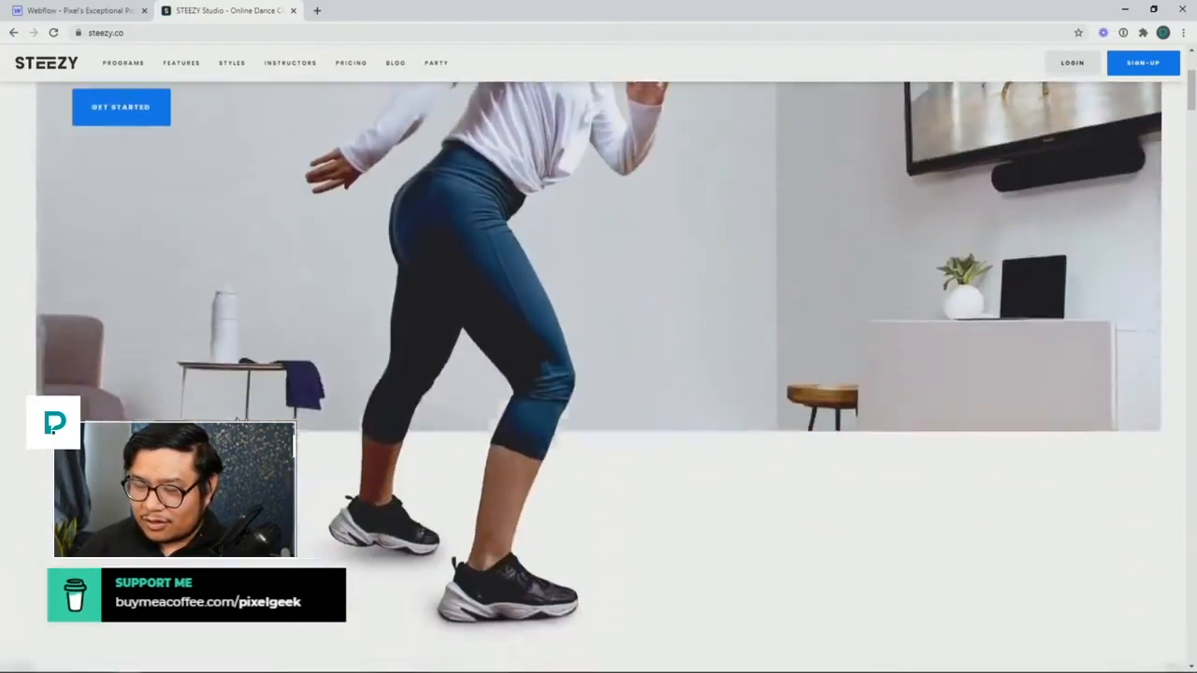
{"action": "scroll", "coordinate": [235, 361], "scroll_direction": "up", "scroll_amount": 3}
Return to the Webflow project, set the hero section's overflow to hidden, and preview the page
{"action": "left_click", "coordinate": [82, 13]}
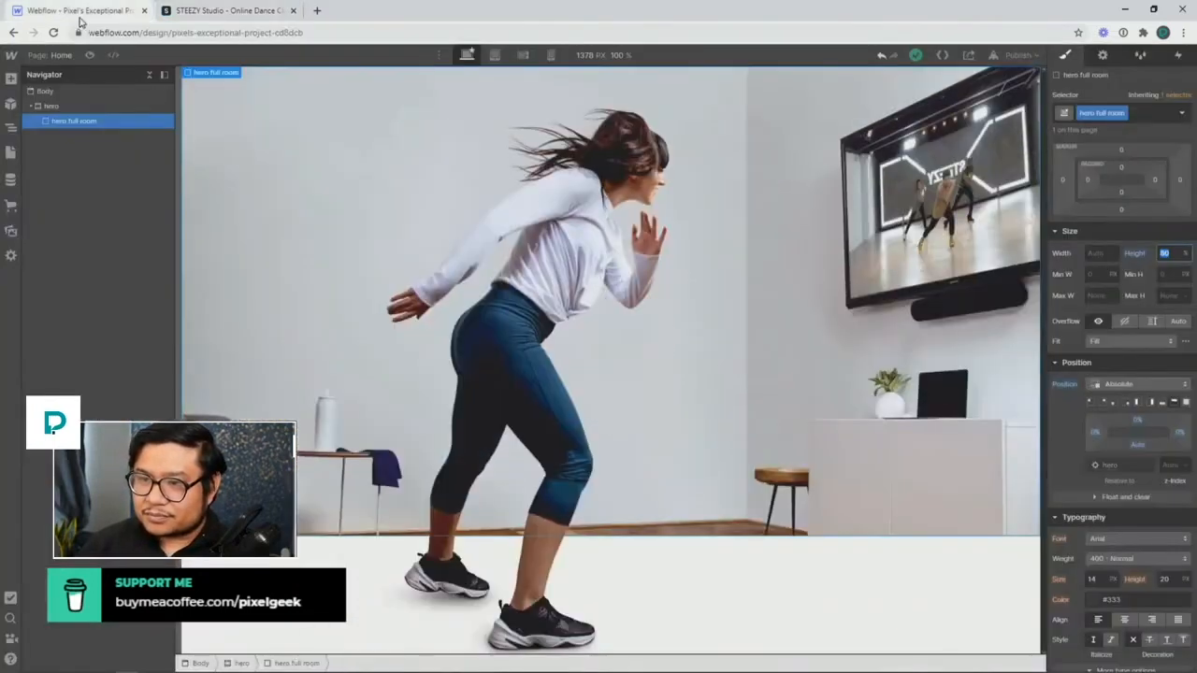
{"action": "left_click", "coordinate": [56, 106]}
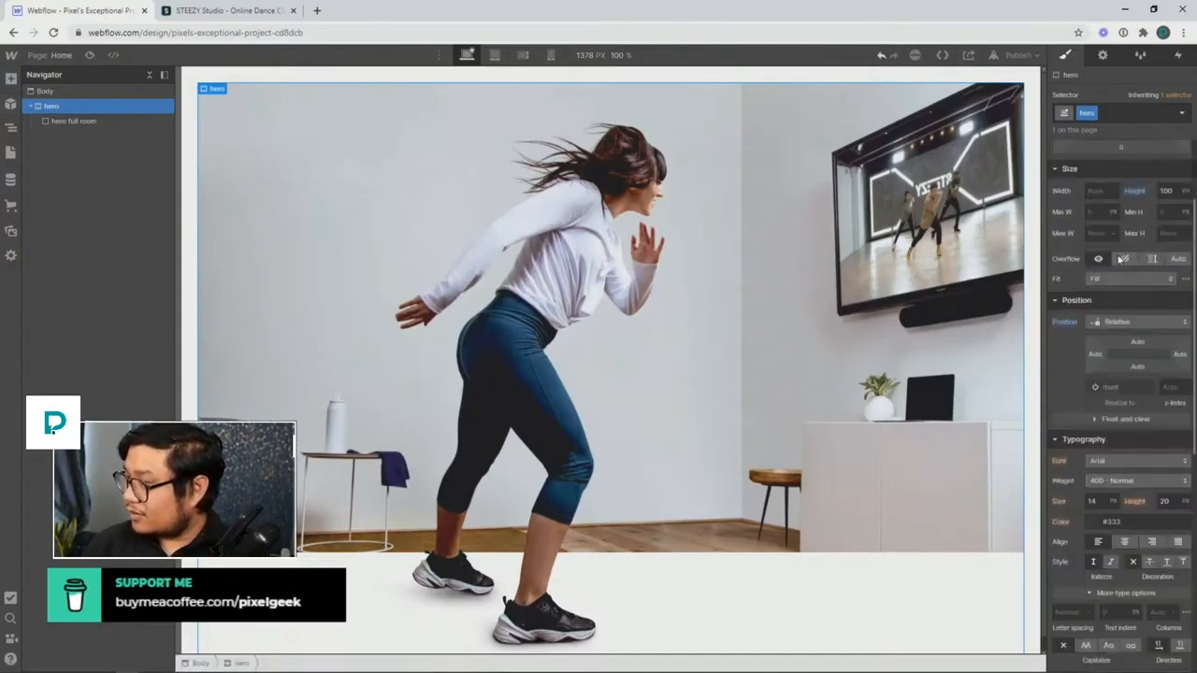
{"action": "left_click", "coordinate": [89, 55]}
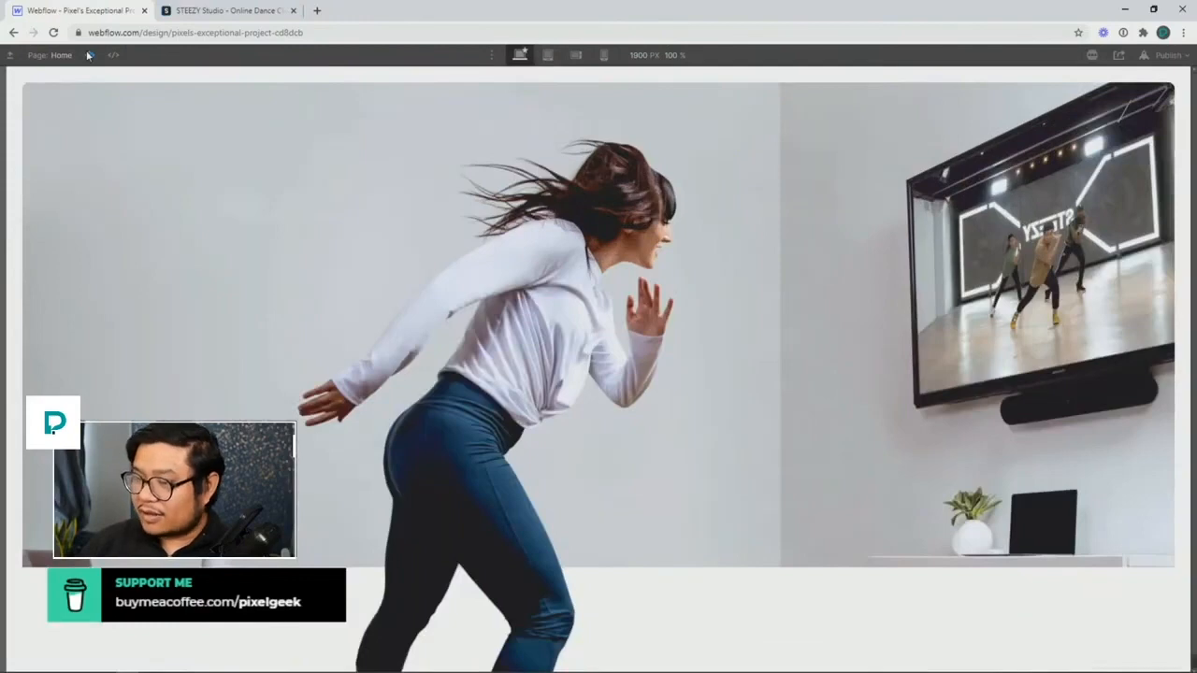
{"action": "left_click", "coordinate": [89, 55]}
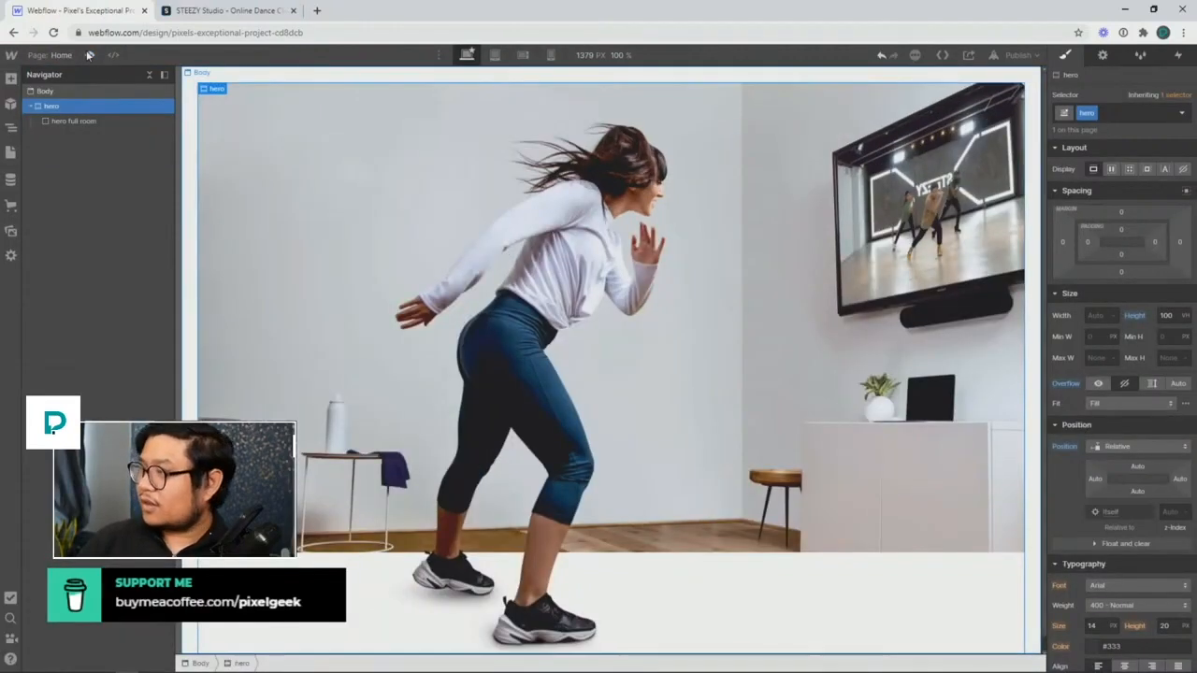
Reset the body's margins on all four sides and give it 36 px of padding on every side
{"action": "left_click", "coordinate": [69, 91]}
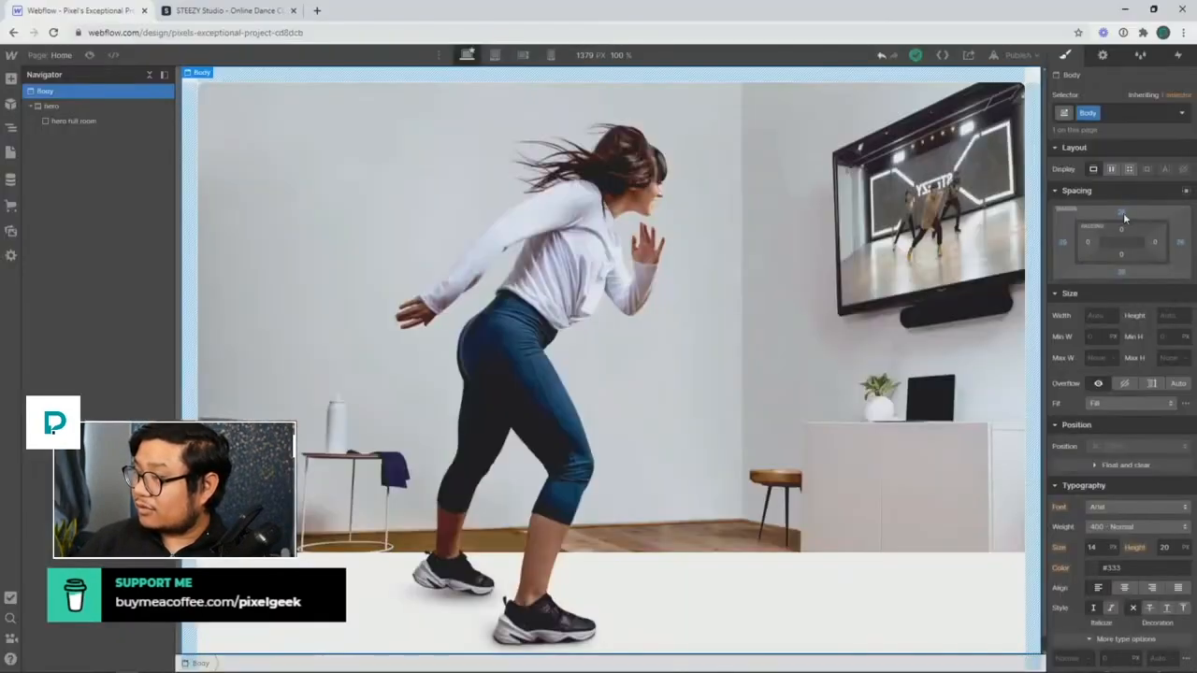
{"action": "left_click", "coordinate": [1124, 212], "text": "alt"}
{"action": "left_click", "coordinate": [1064, 244], "text": "alt"}
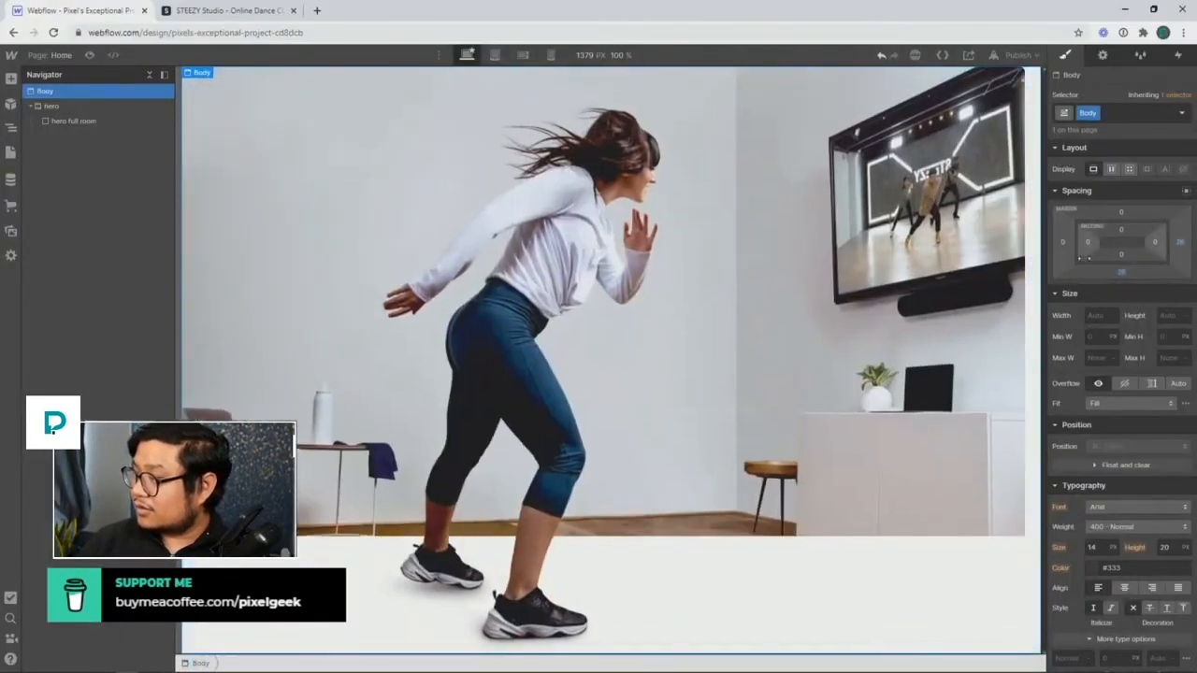
{"action": "left_click", "coordinate": [1121, 271], "text": "alt"}
{"action": "left_click", "coordinate": [1179, 242], "text": "alt"}
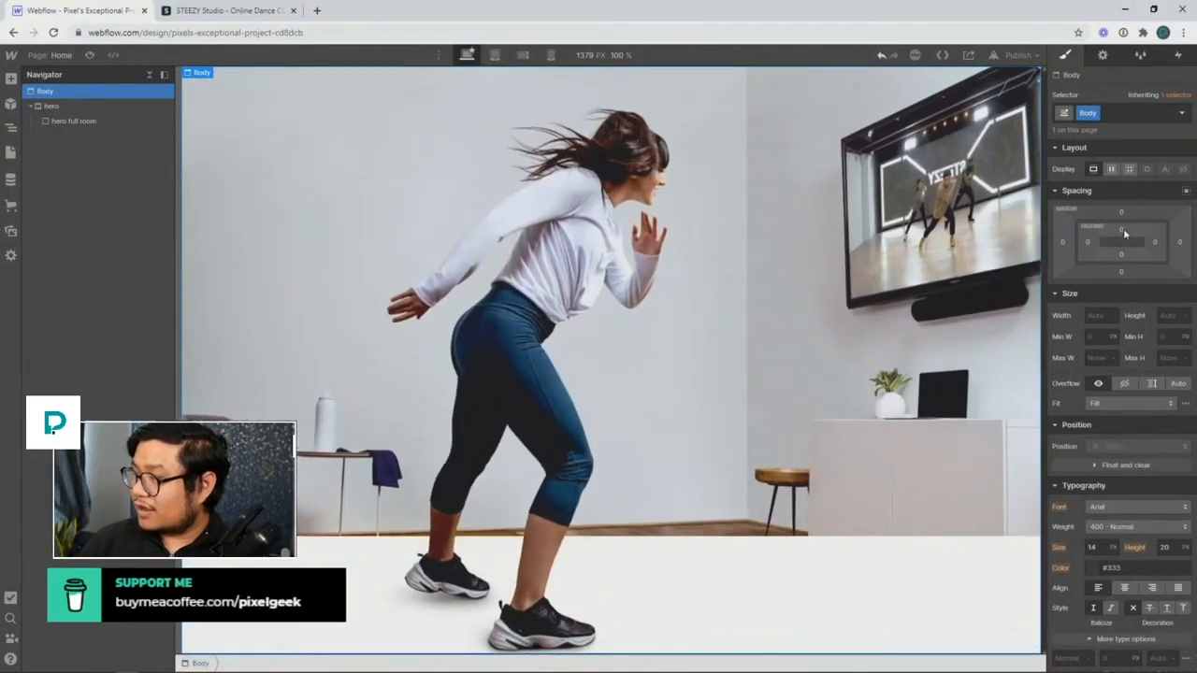
{"action": "left_click_drag", "start_coordinate": [1121, 226], "coordinate": [1124, 250]}
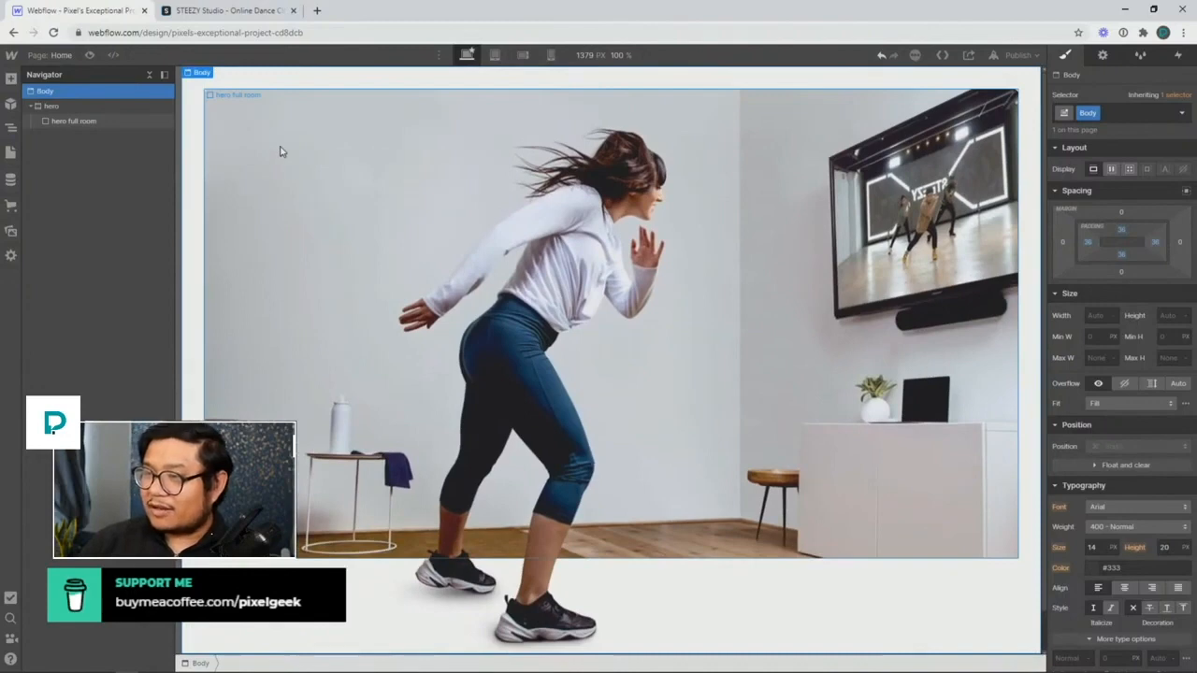
{"action": "left_click", "coordinate": [332, 184]}
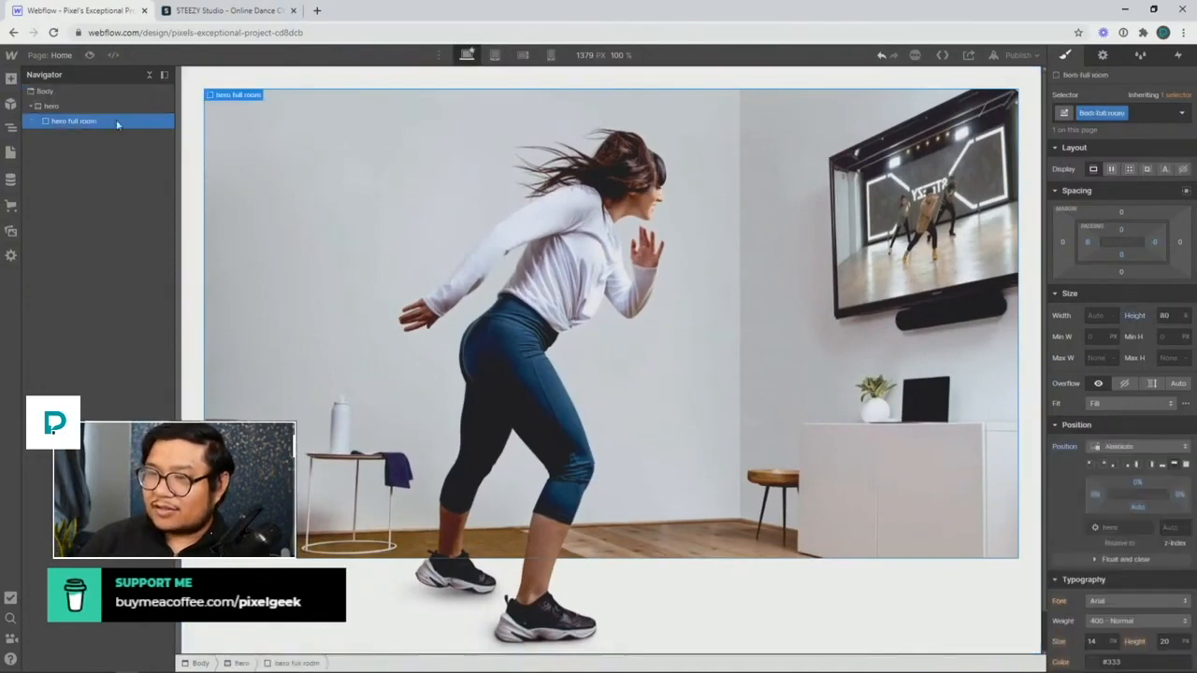
Add a new section to the body below the hero and give it the class "section 2"
{"action": "left_click", "coordinate": [93, 91]}
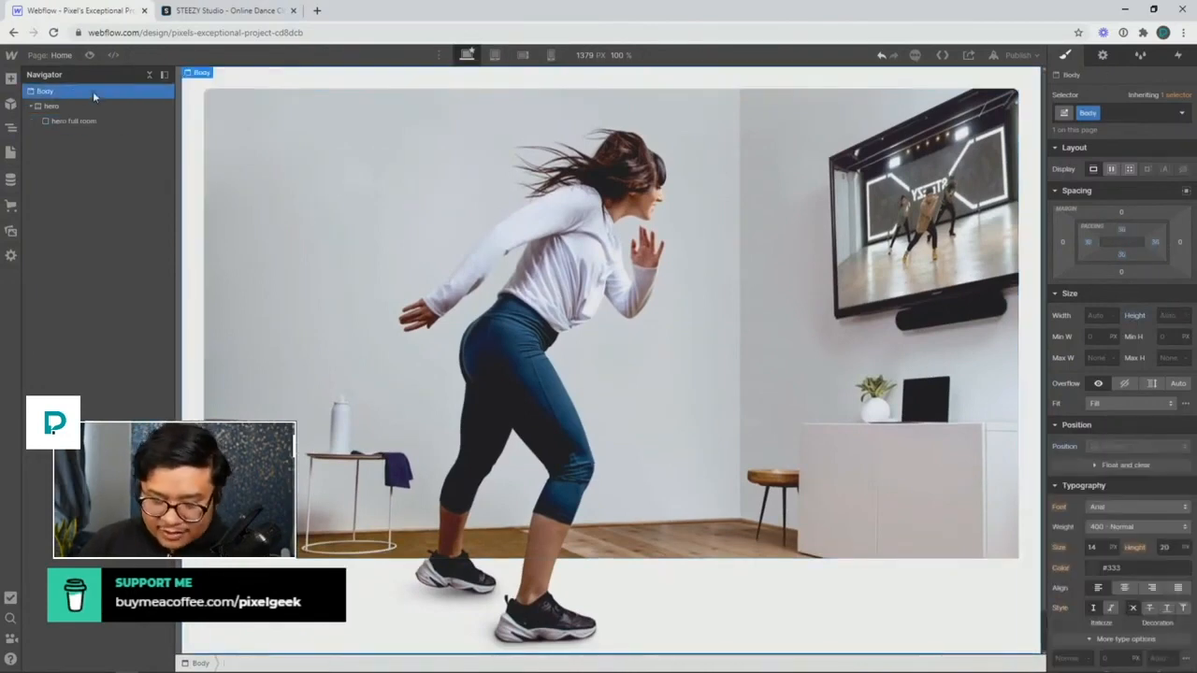
{"action": "key", "text": "ctrl+e"}
{"action": "type", "text": "sect"}
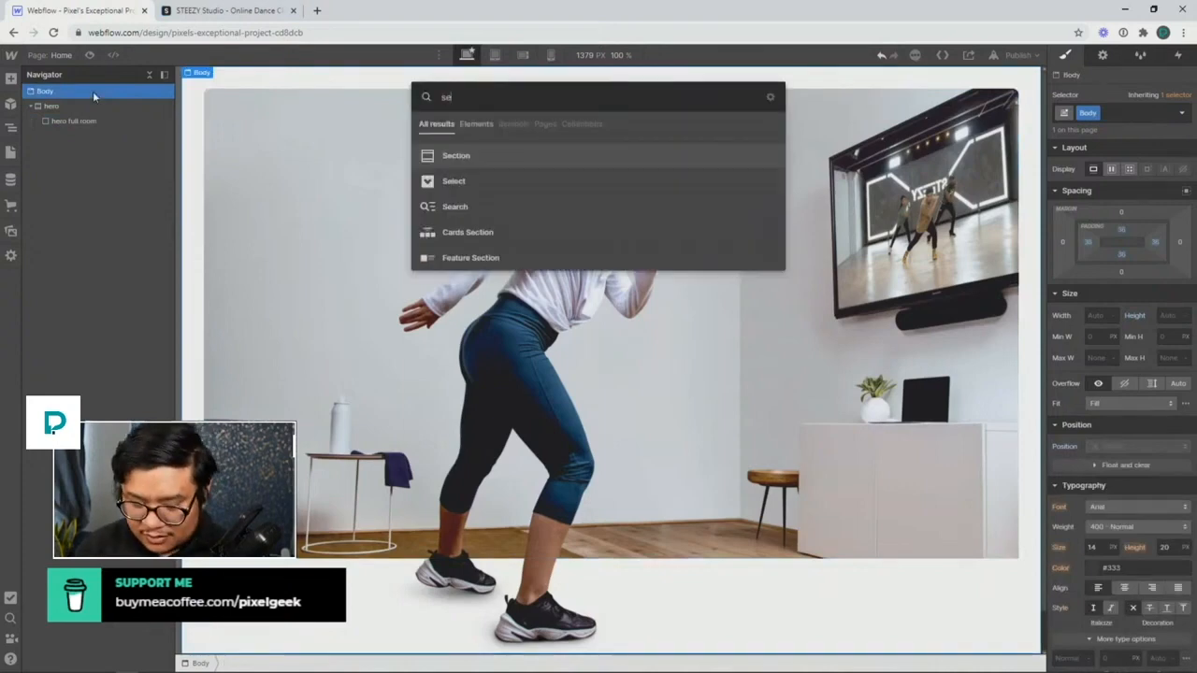
{"action": "key", "text": "Return"}
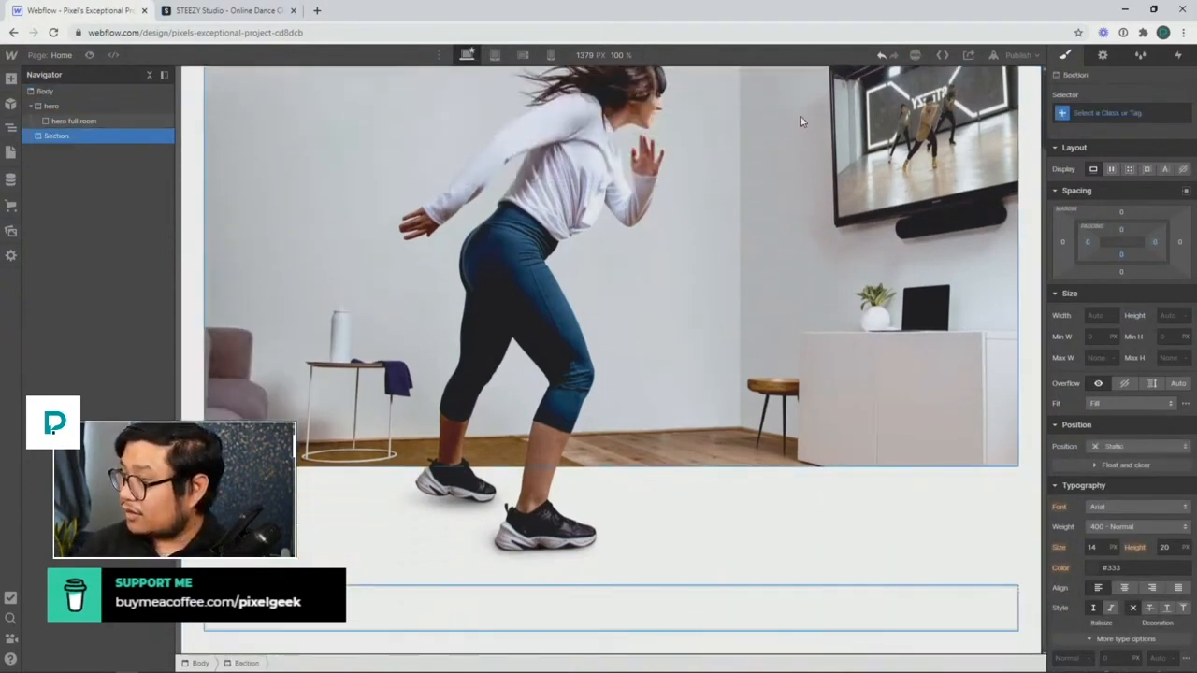
{"action": "left_click", "coordinate": [1149, 111]}
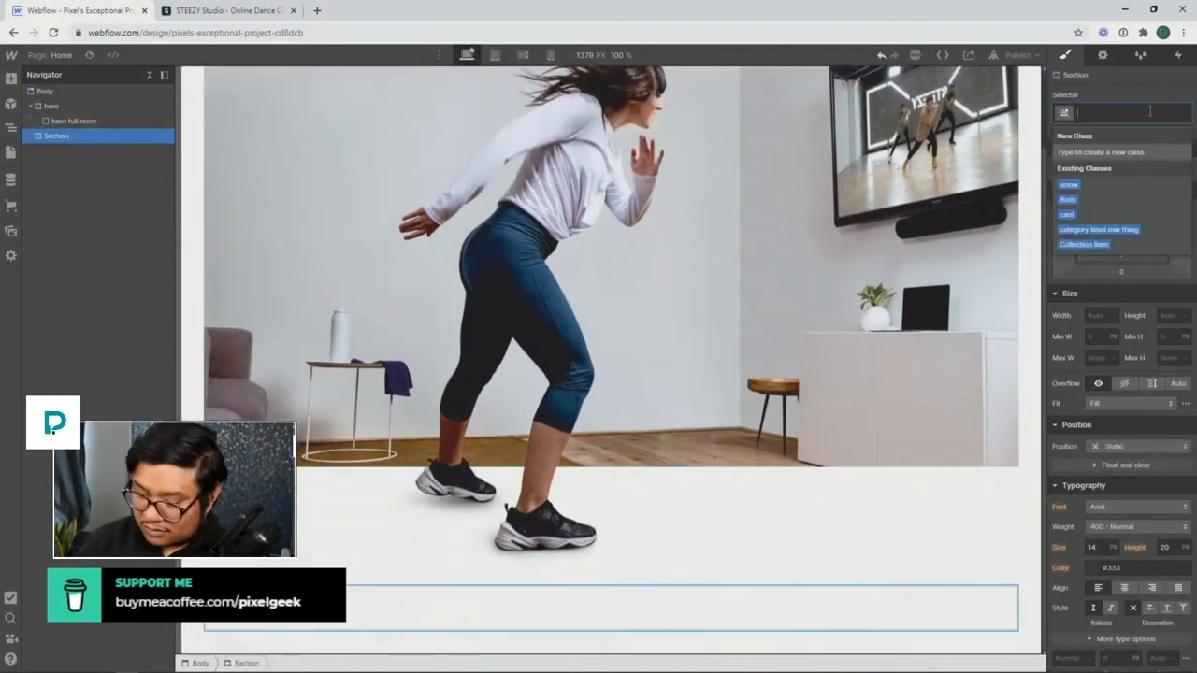
{"action": "type", "text": "section 2"}
{"action": "key", "text": "Return"}
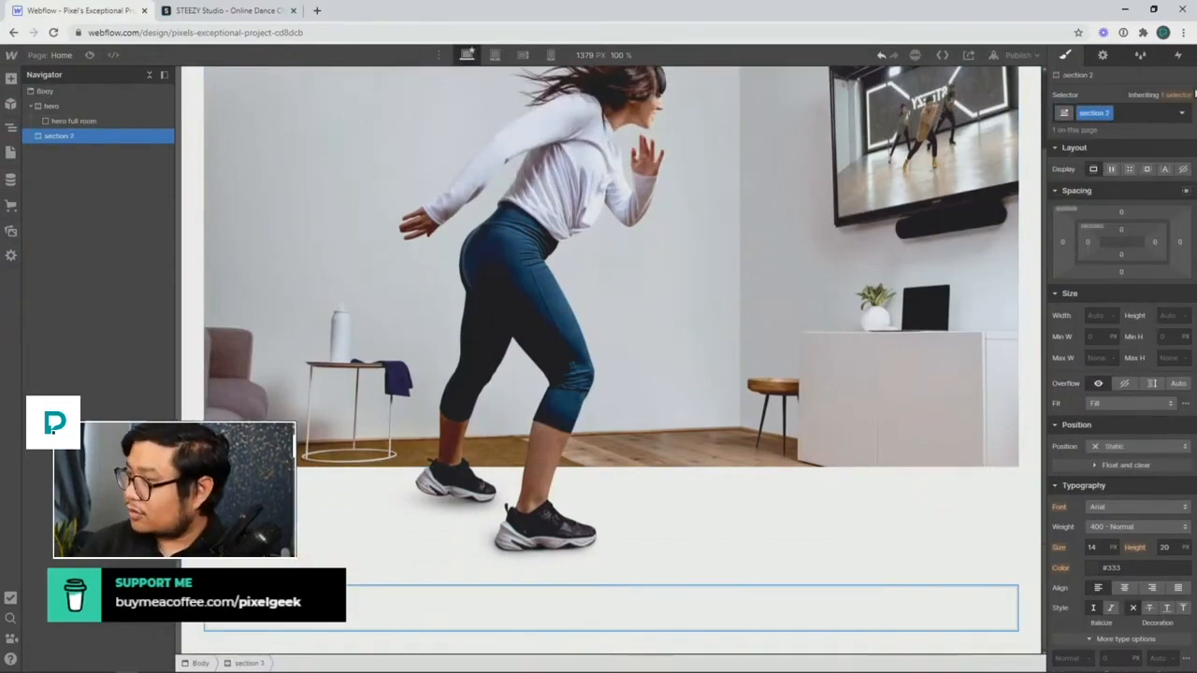
Set the section 2 height to 1000 px
{"action": "left_click", "coordinate": [1164, 315]}
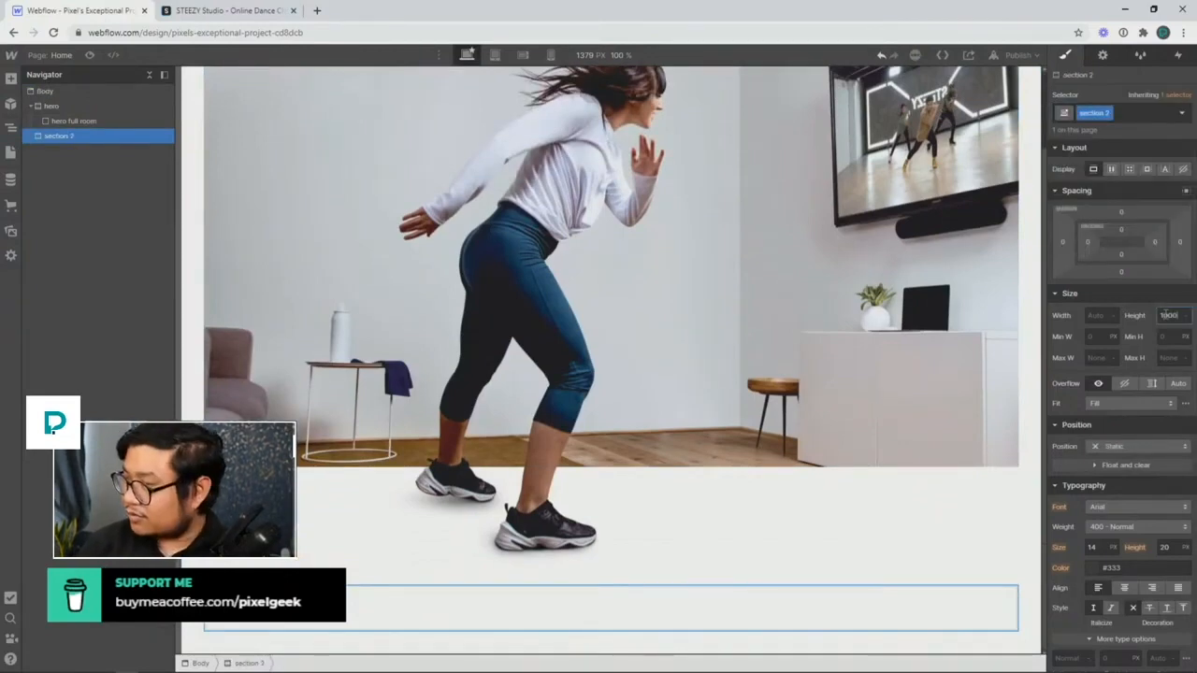
{"action": "type", "text": "1000"}
{"action": "key", "text": "Return"}
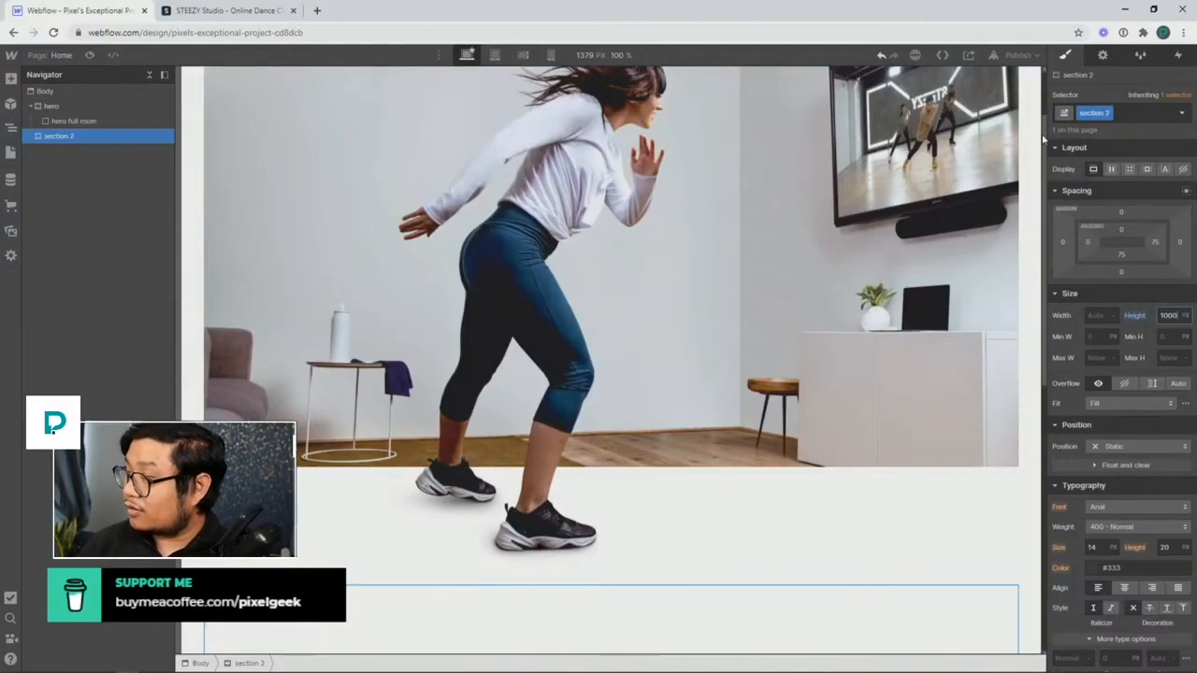
Set the hero full room div's height to 100% so it fills the hero section
{"action": "left_click_drag", "start_coordinate": [1044, 138], "coordinate": [1028, 33]}
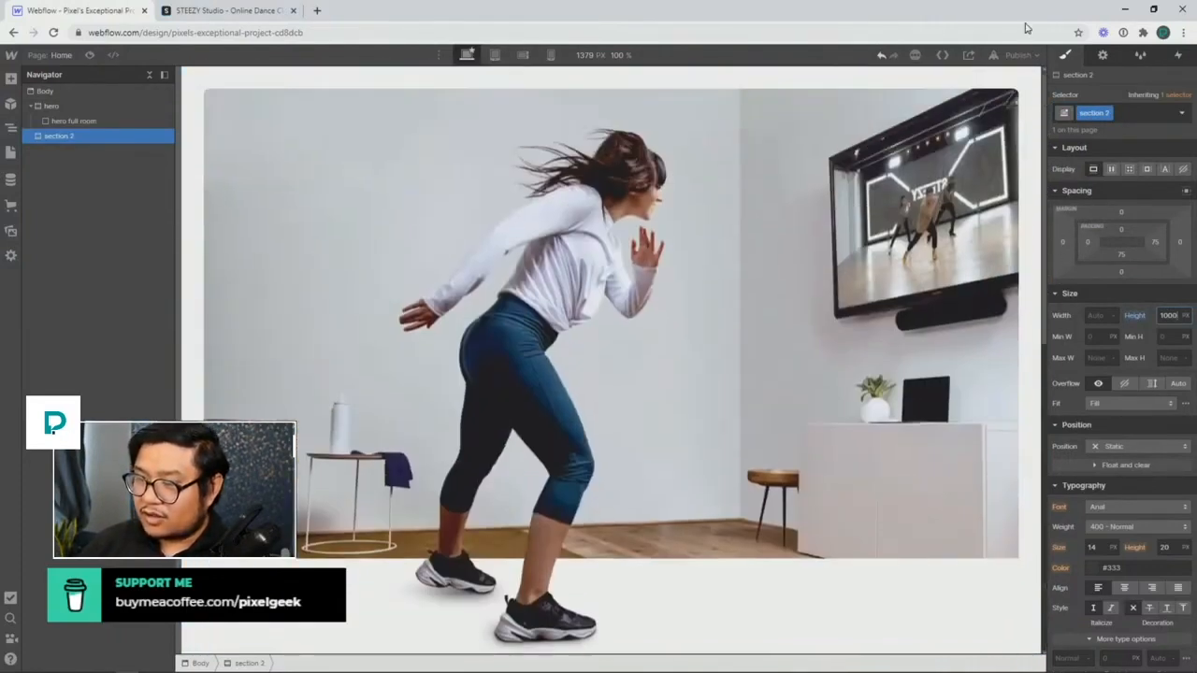
{"action": "left_click", "coordinate": [301, 148]}
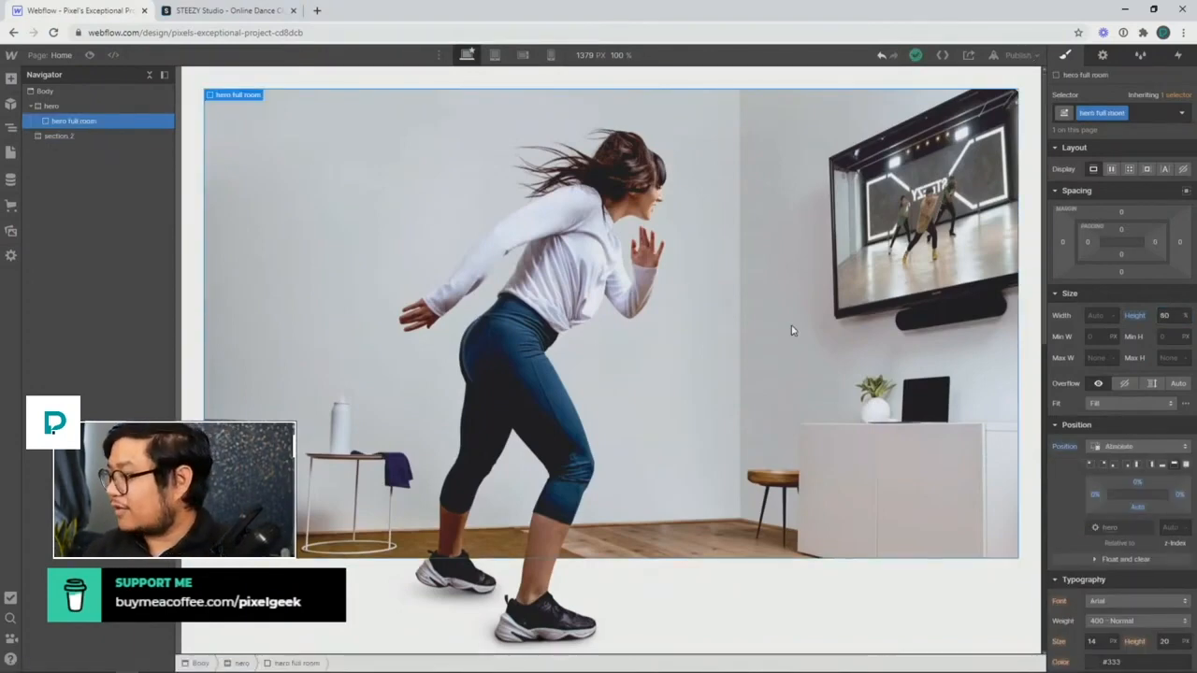
{"action": "left_click", "coordinate": [1163, 316]}
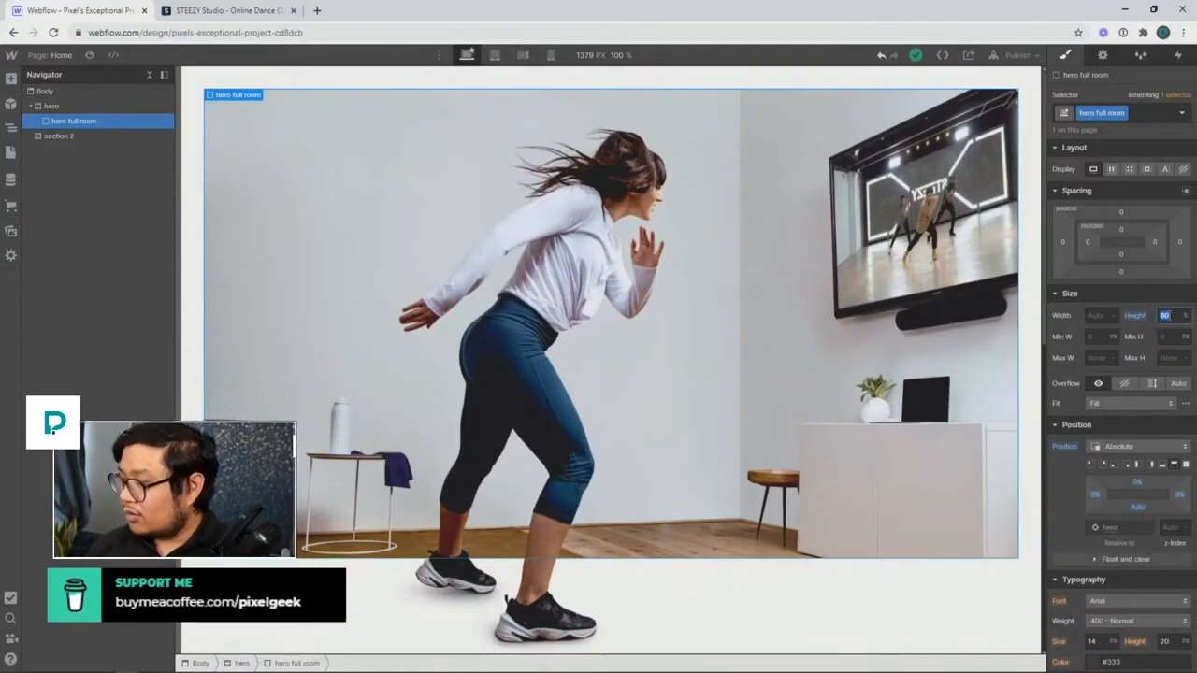
{"action": "key", "text": "Return"}
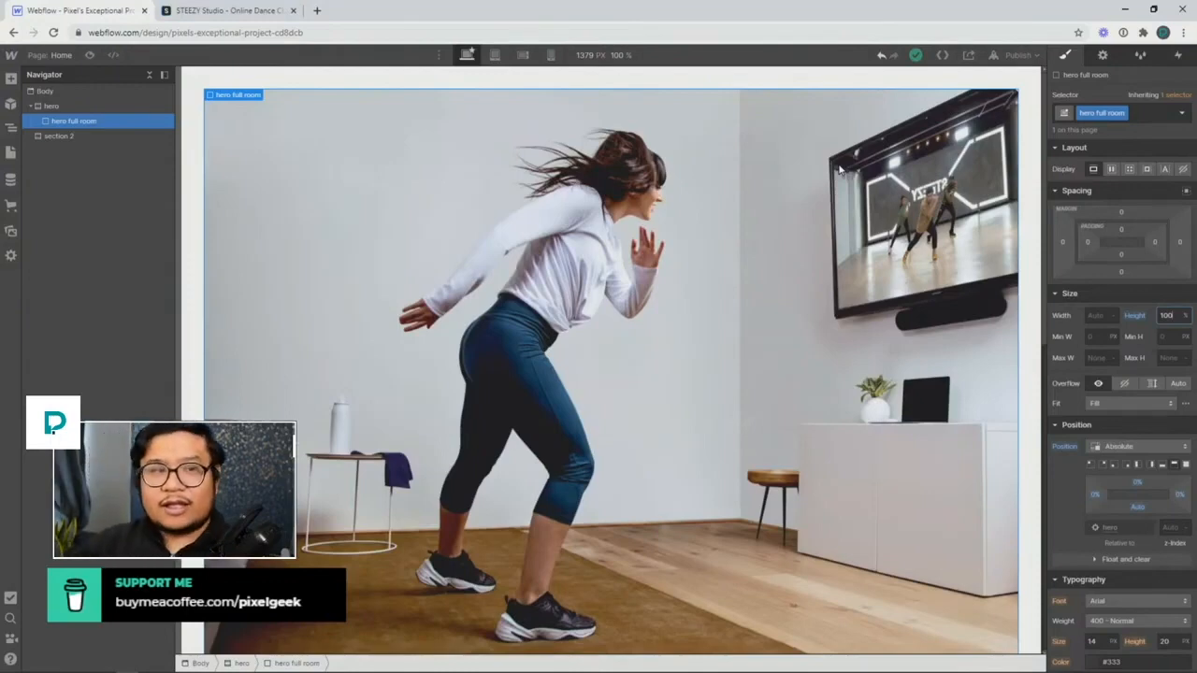
Add a "While scrolling in view" element trigger to the hero section
{"action": "left_click", "coordinate": [1177, 56]}
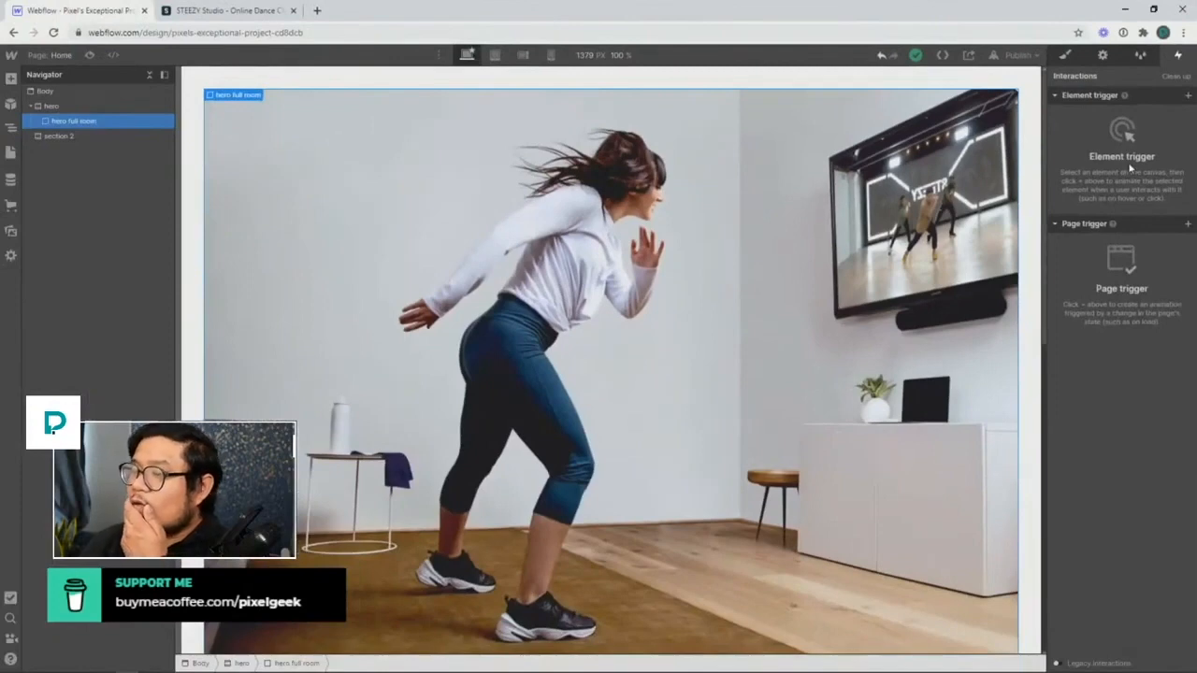
{"action": "left_click", "coordinate": [99, 108]}
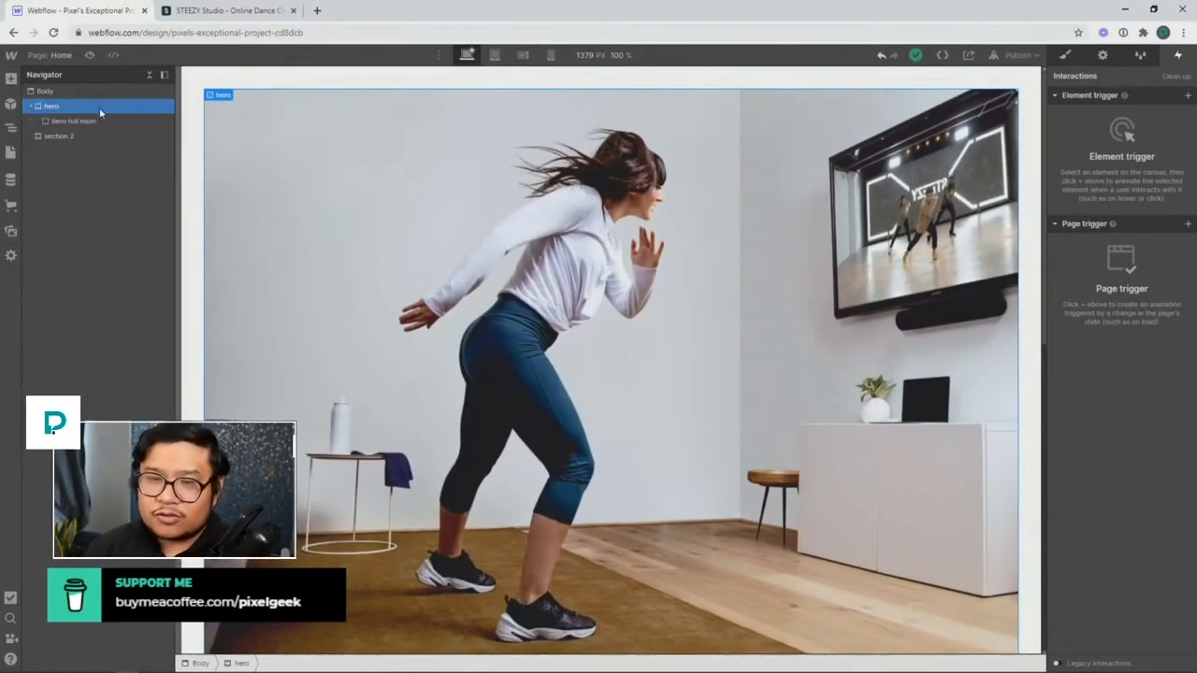
{"action": "left_click", "coordinate": [1183, 95]}
{"action": "left_click", "coordinate": [1142, 96]}
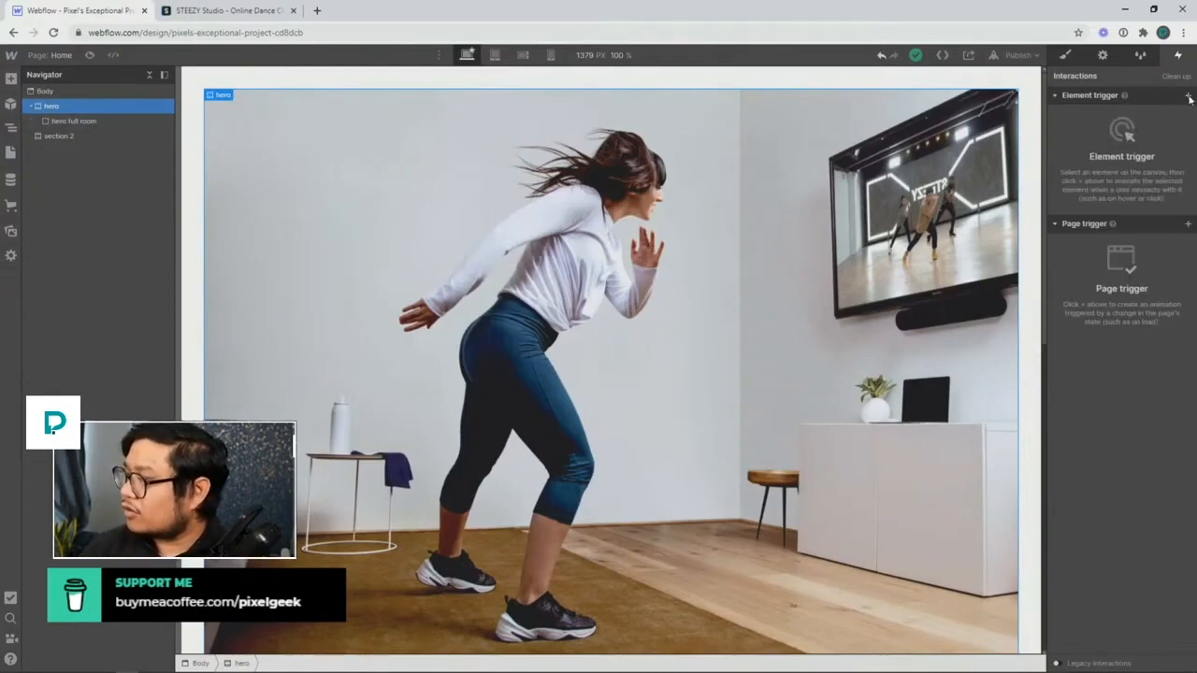
{"action": "left_click", "coordinate": [1189, 97]}
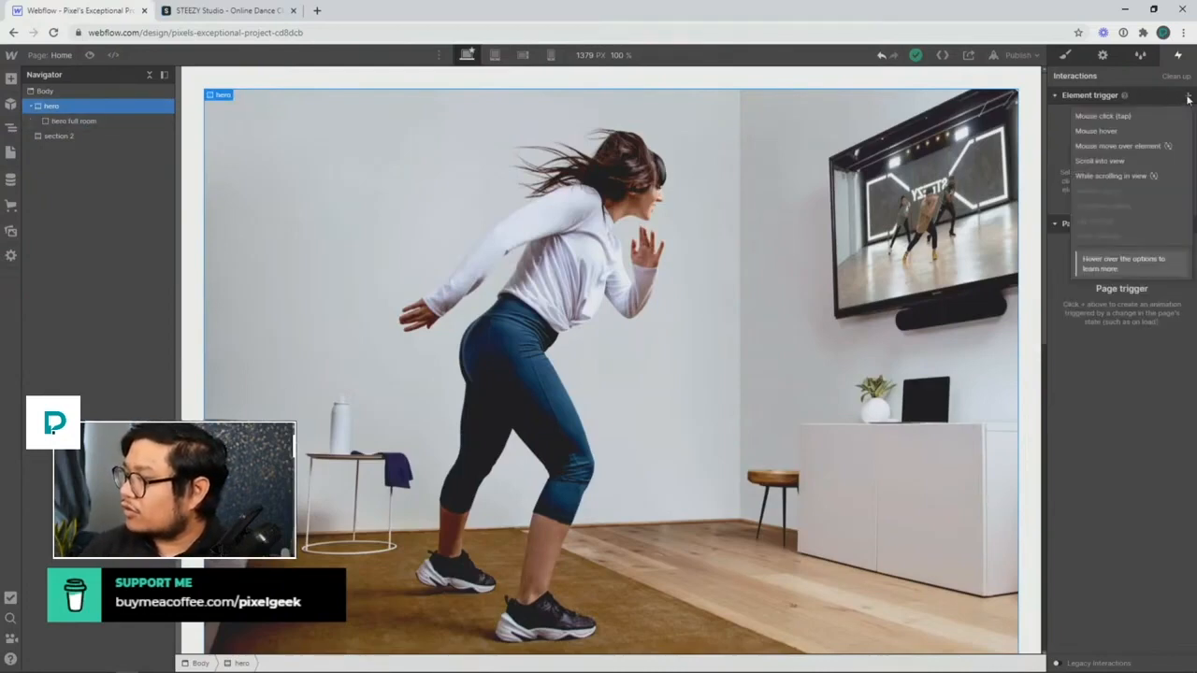
{"action": "left_click", "coordinate": [1119, 175]}
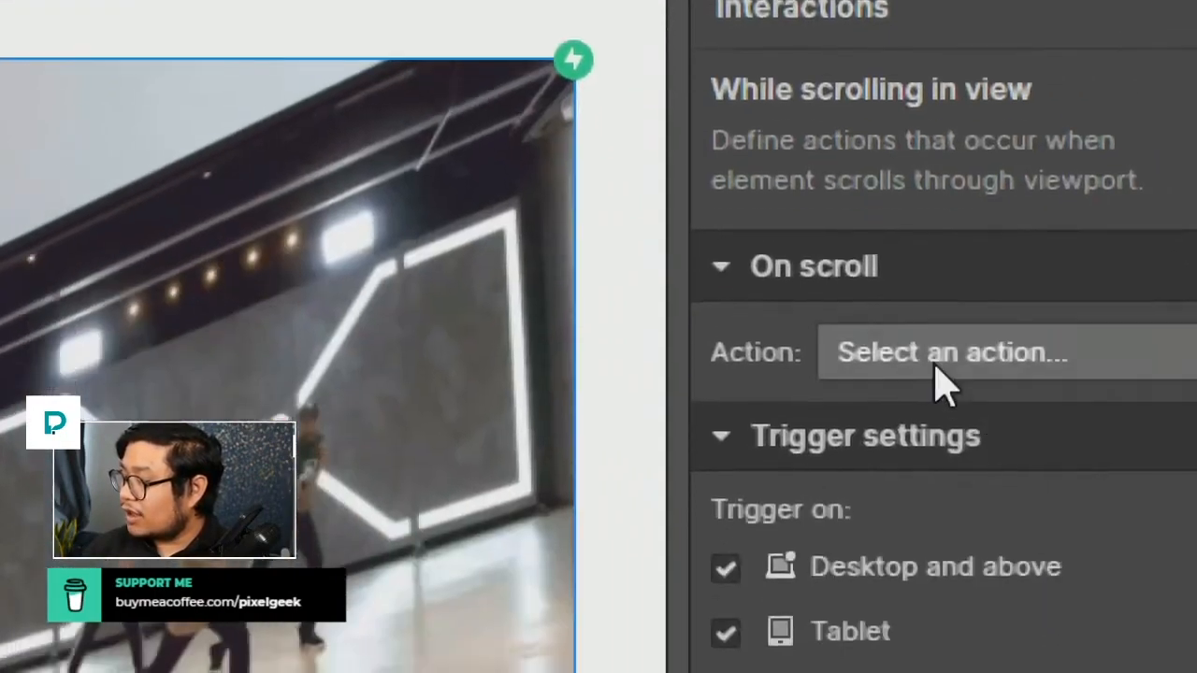
Set the trigger's action to Play scroll animation and create a new scroll animation named "hero scroll"
{"action": "left_click", "coordinate": [940, 374]}
{"action": "left_click", "coordinate": [932, 479]}
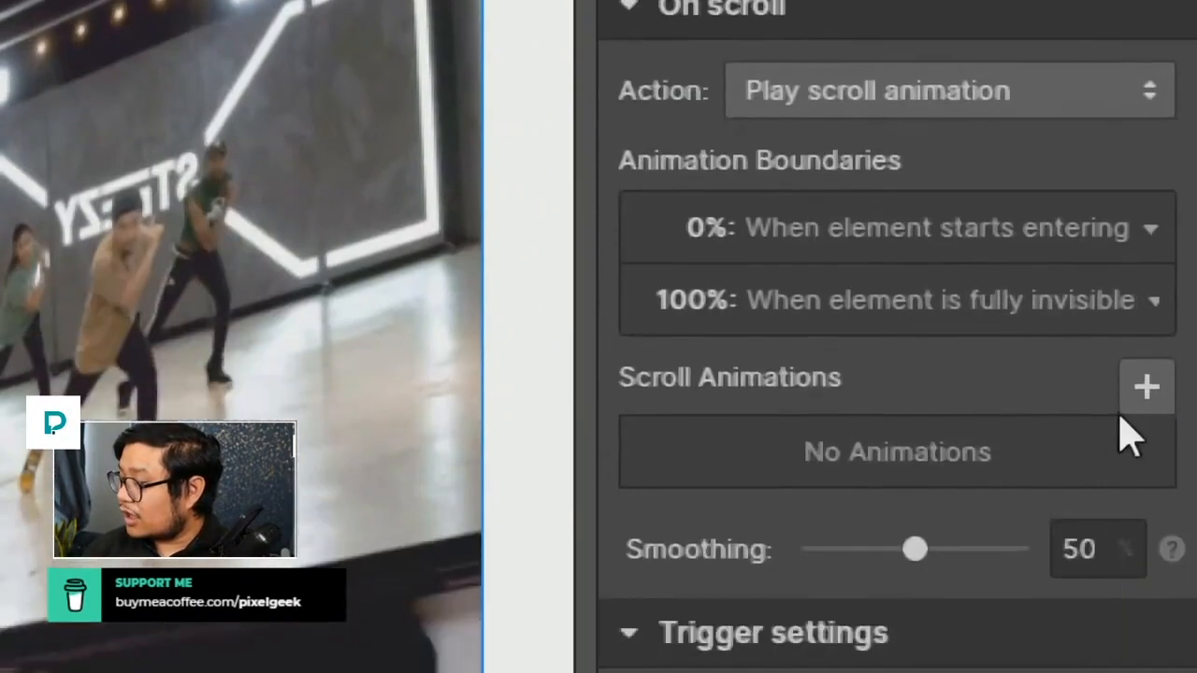
{"action": "left_click", "coordinate": [1138, 384]}
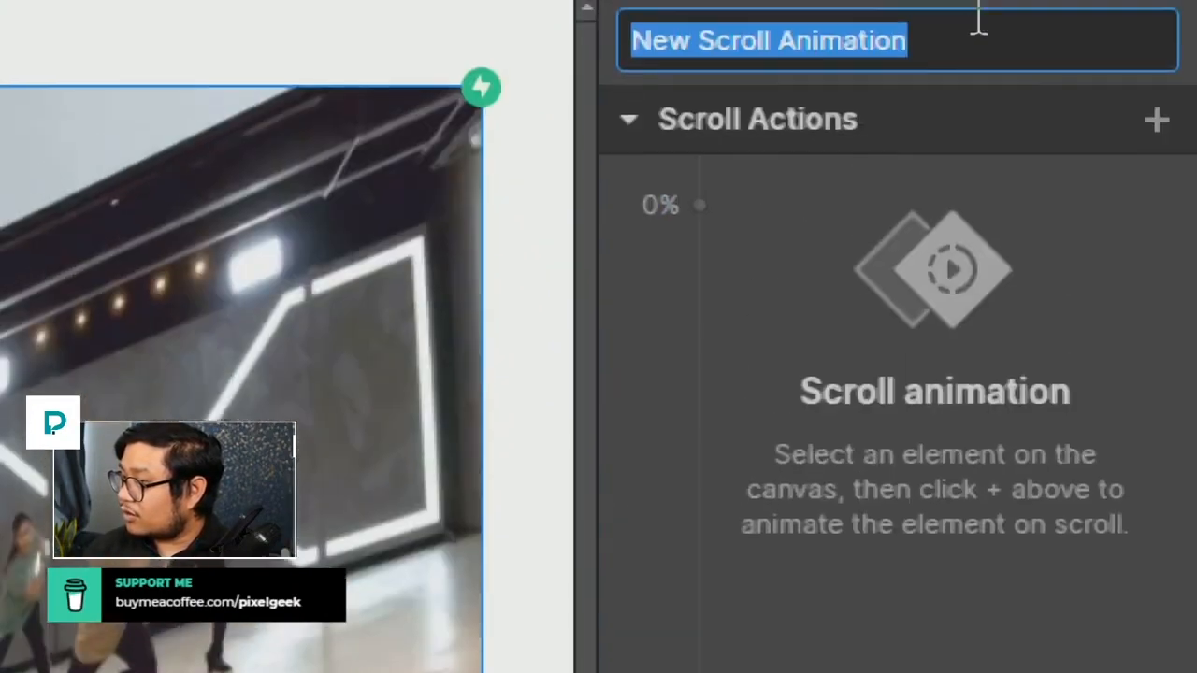
{"action": "type", "text": "hero scroll"}
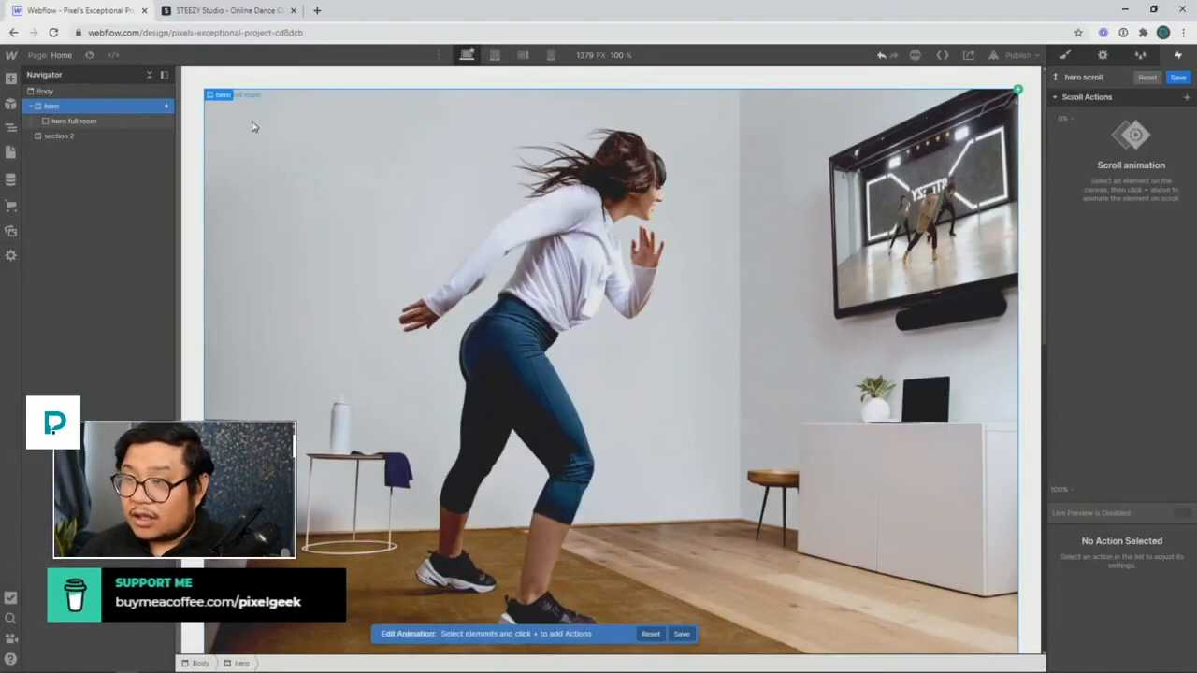
Add a Size scroll action for the hero full room div and set its 0% keyframe height to 60%
{"action": "left_click", "coordinate": [85, 121]}
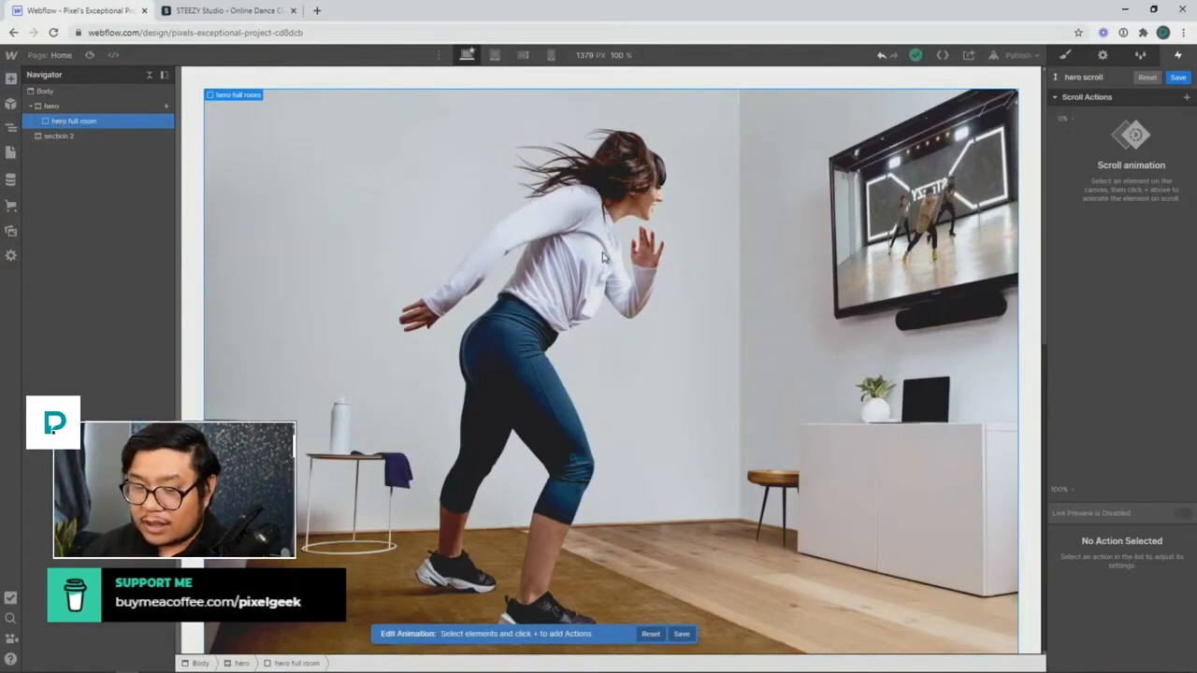
{"action": "left_click", "coordinate": [1068, 123]}
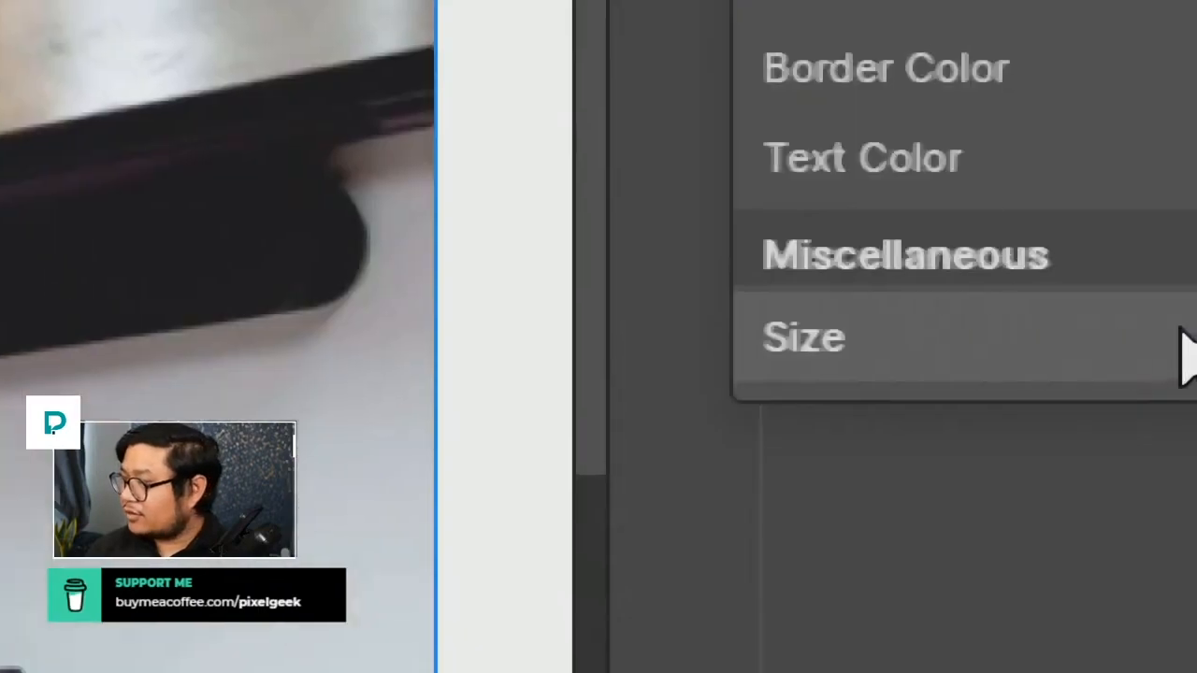
{"action": "left_click", "coordinate": [979, 316]}
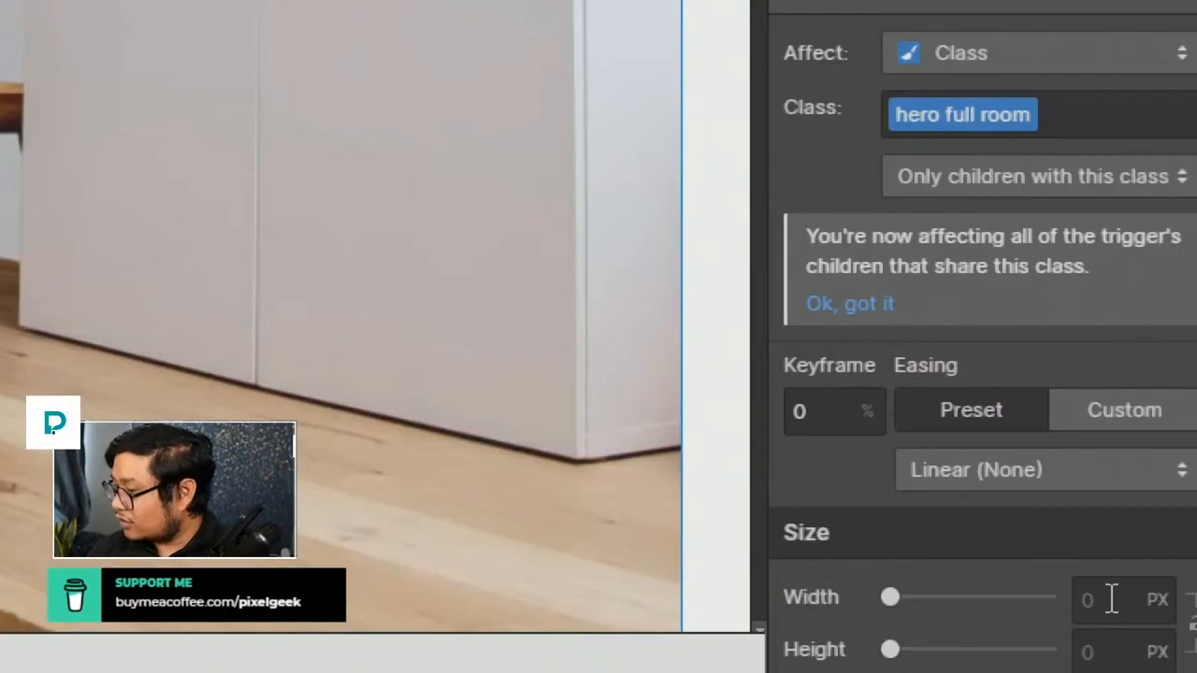
{"action": "left_click", "coordinate": [1118, 647]}
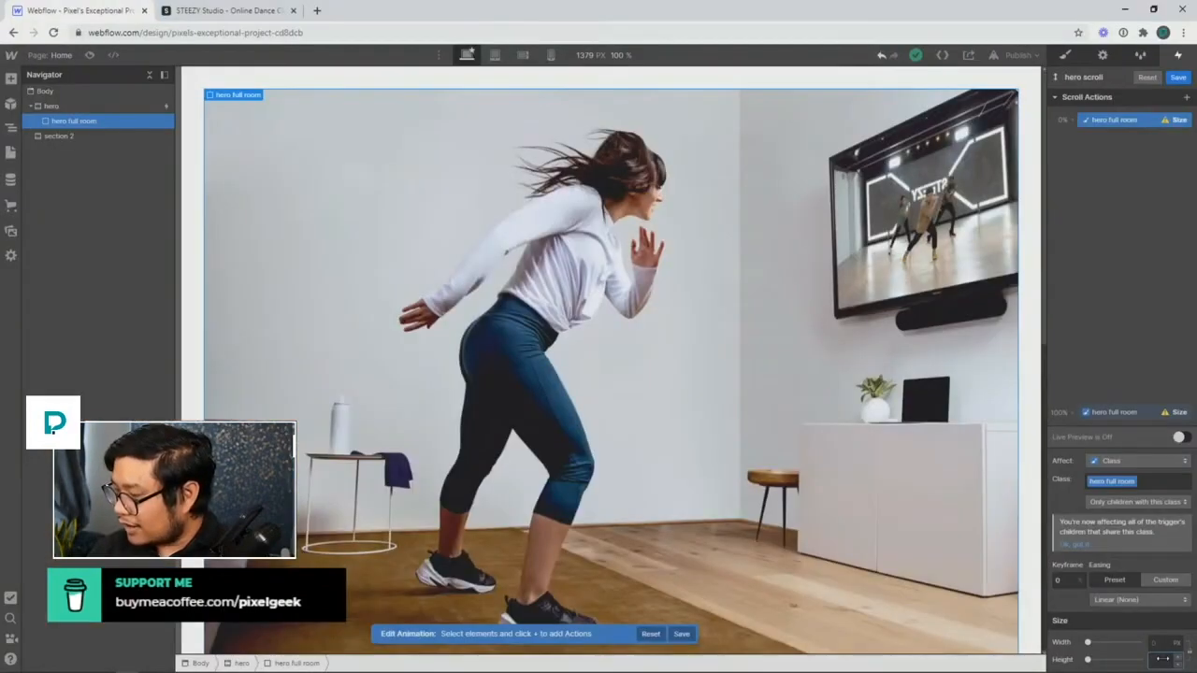
{"action": "type", "text": "60%"}
{"action": "key", "text": "Return"}
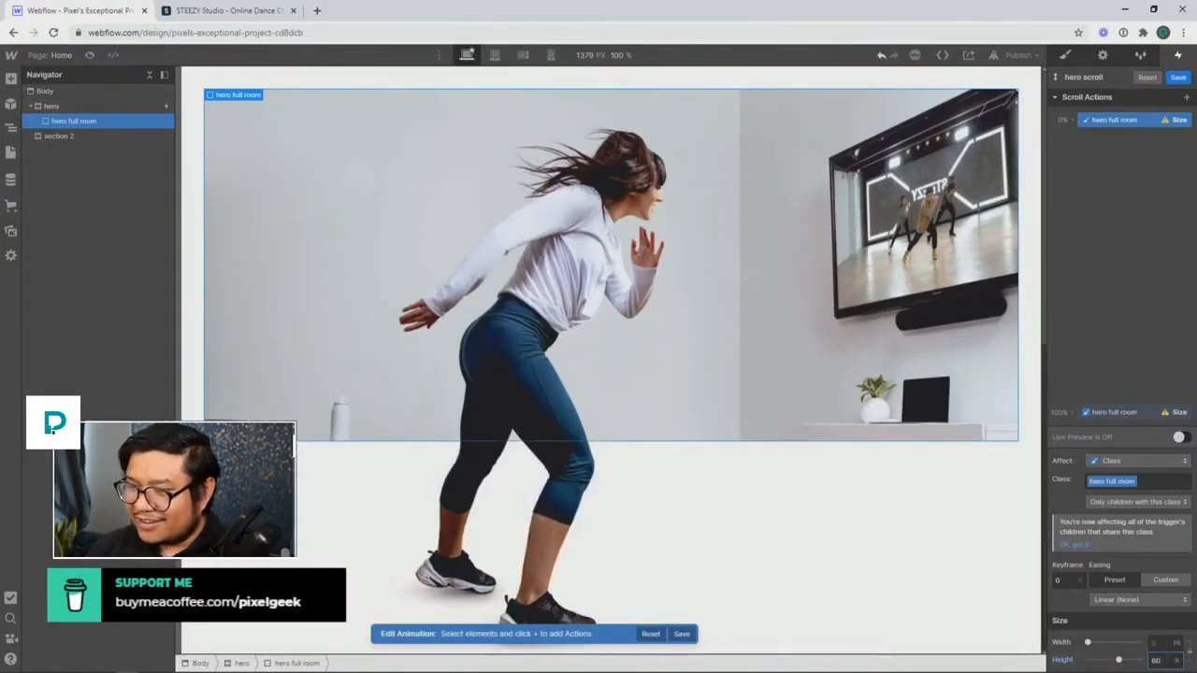
Switch between the STEEZY homepage and the Webflow project to compare the room image's starting height and scroll behaviour
{"action": "left_click", "coordinate": [182, 19]}
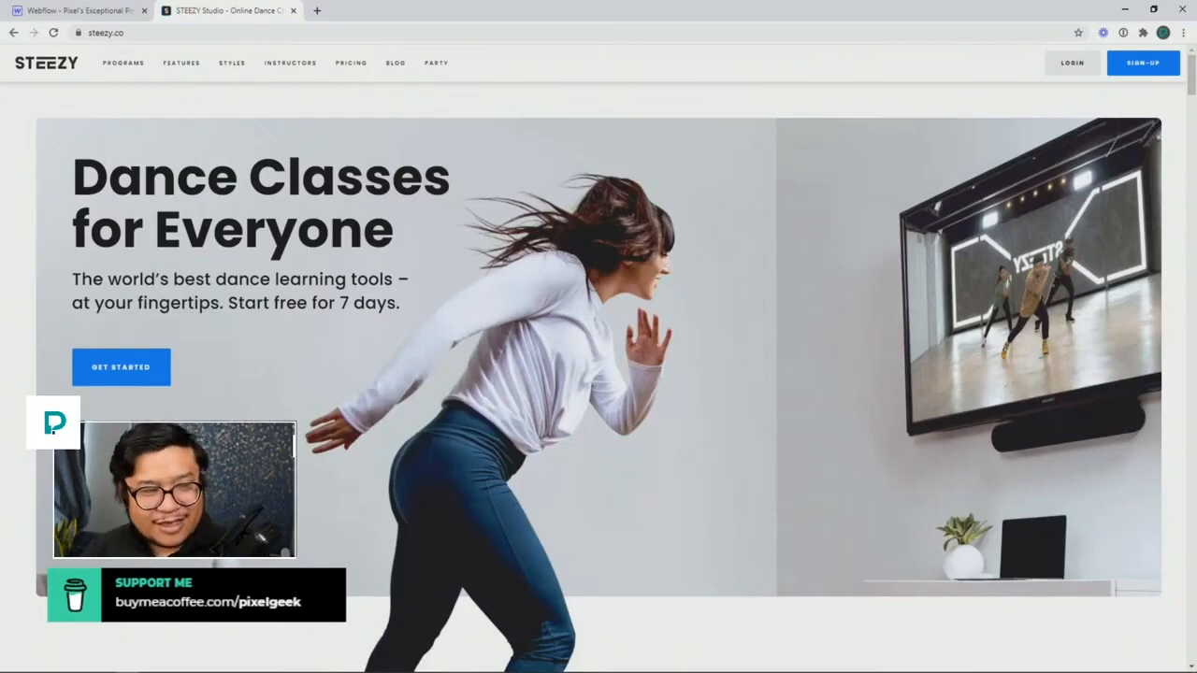
{"action": "scroll", "coordinate": [598, 374], "scroll_direction": "down", "scroll_amount": 5}
{"action": "scroll", "coordinate": [598, 374], "scroll_direction": "up", "scroll_amount": 5}
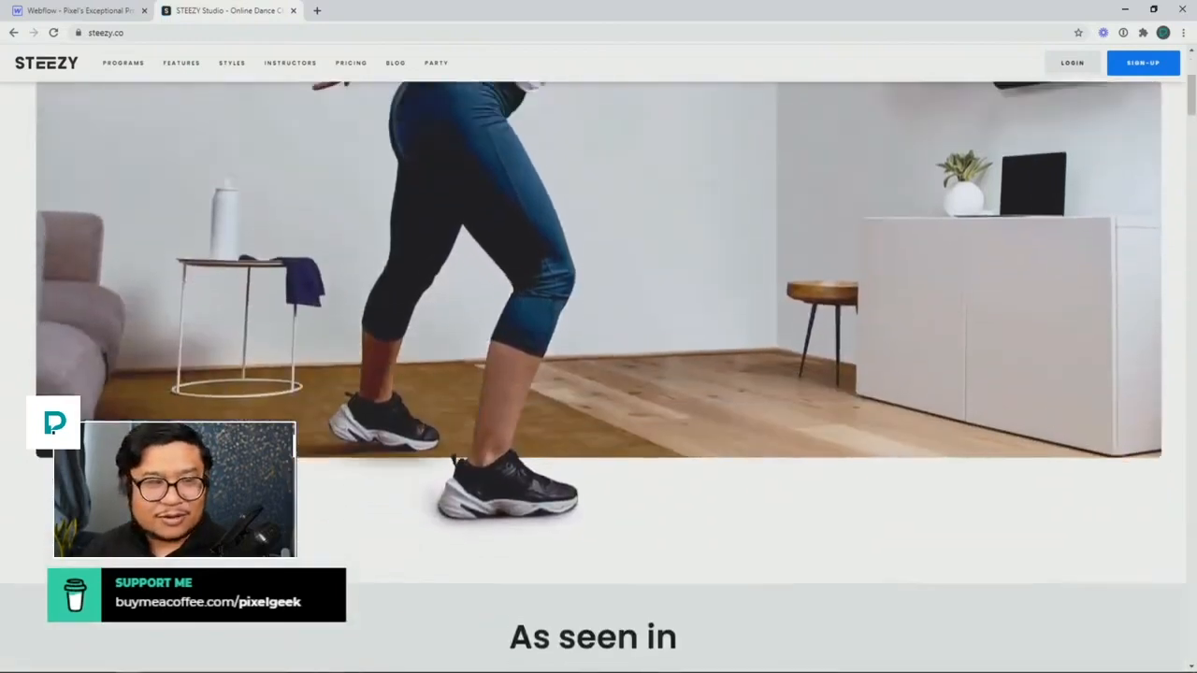
{"action": "left_click", "coordinate": [92, 12]}
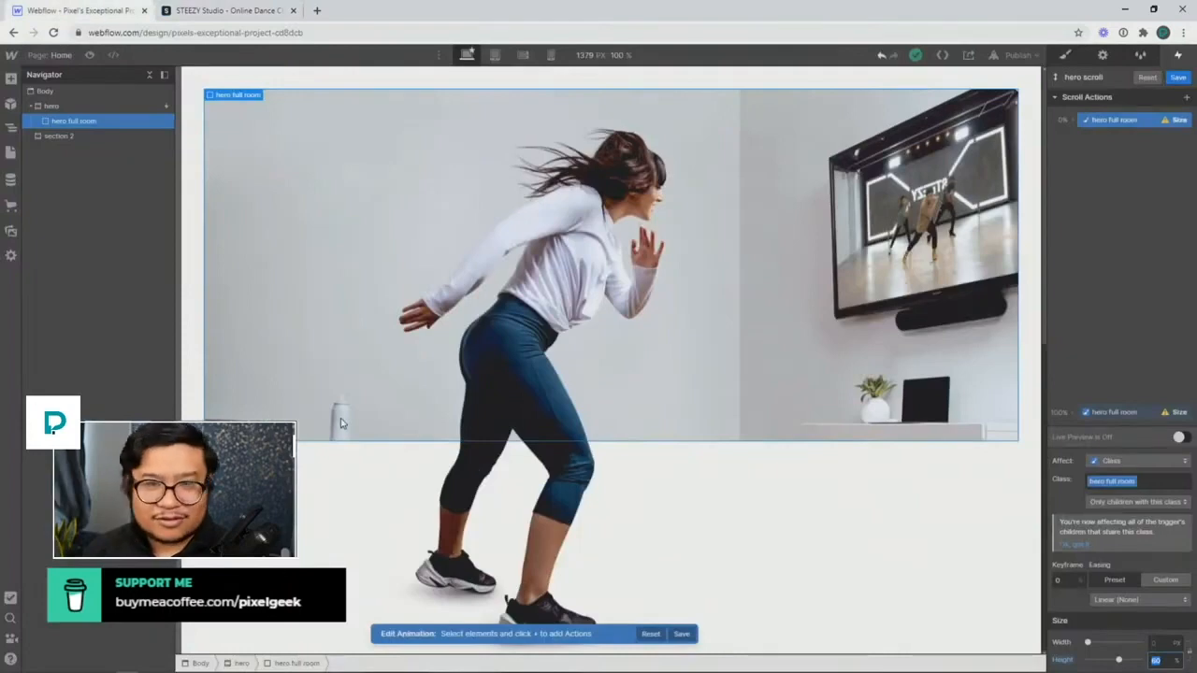
{"action": "left_click", "coordinate": [213, 13]}
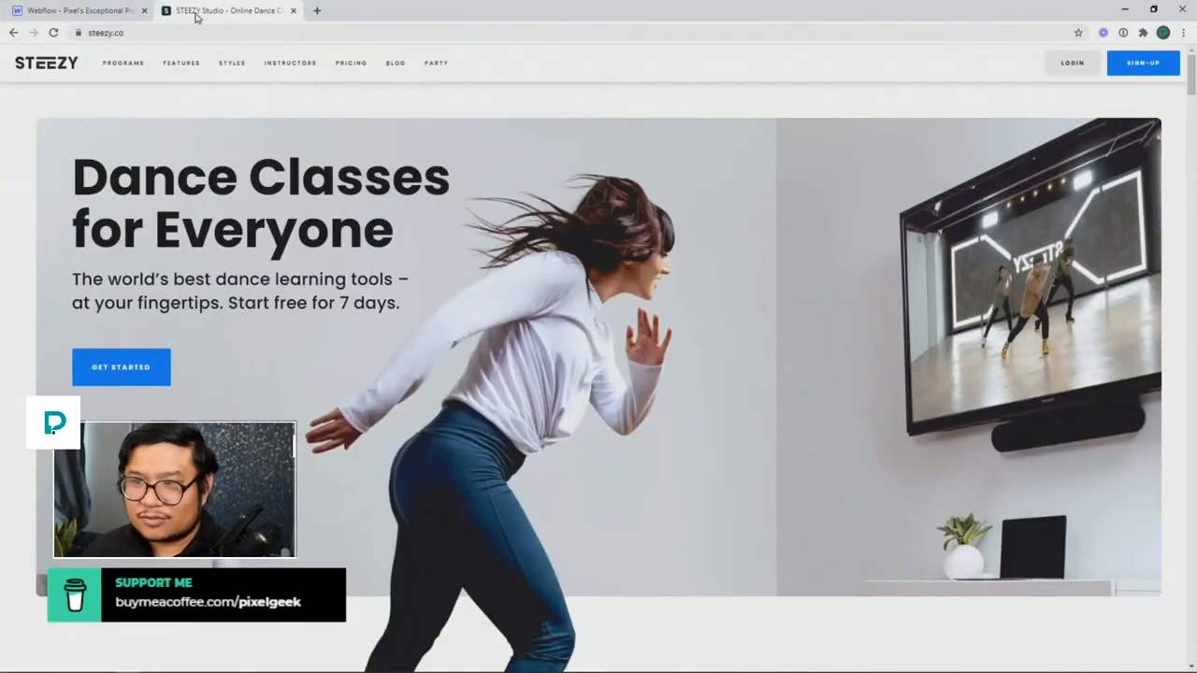
{"action": "left_click", "coordinate": [103, 18]}
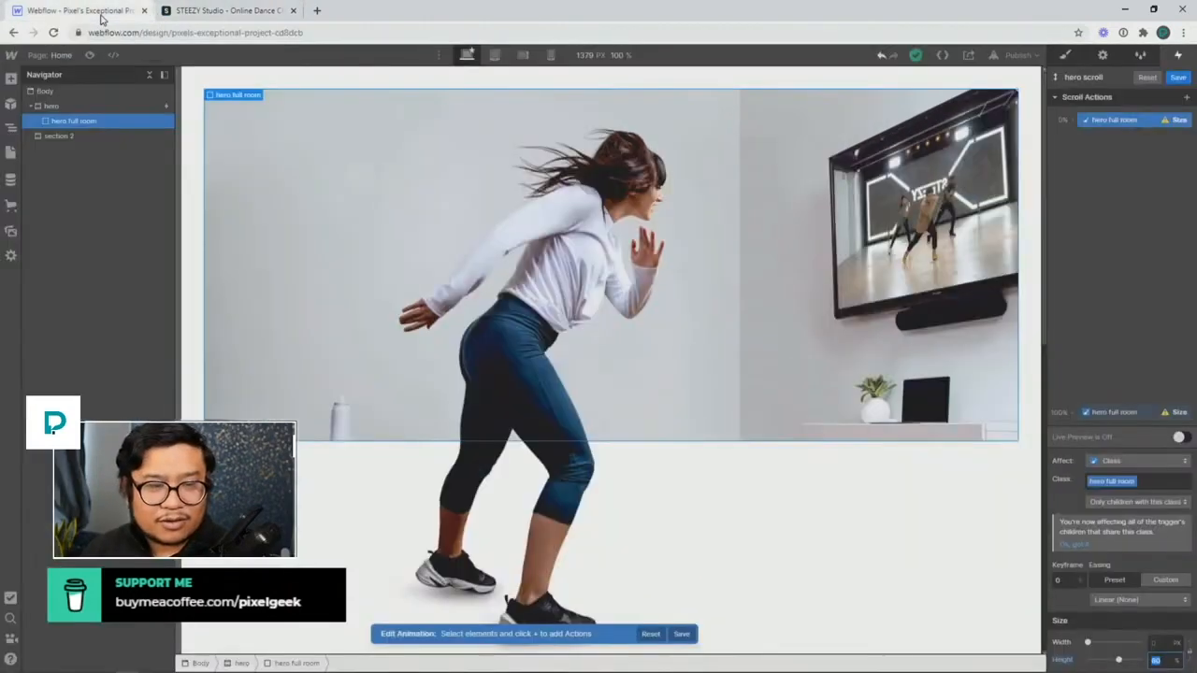
{"action": "left_click", "coordinate": [170, 11]}
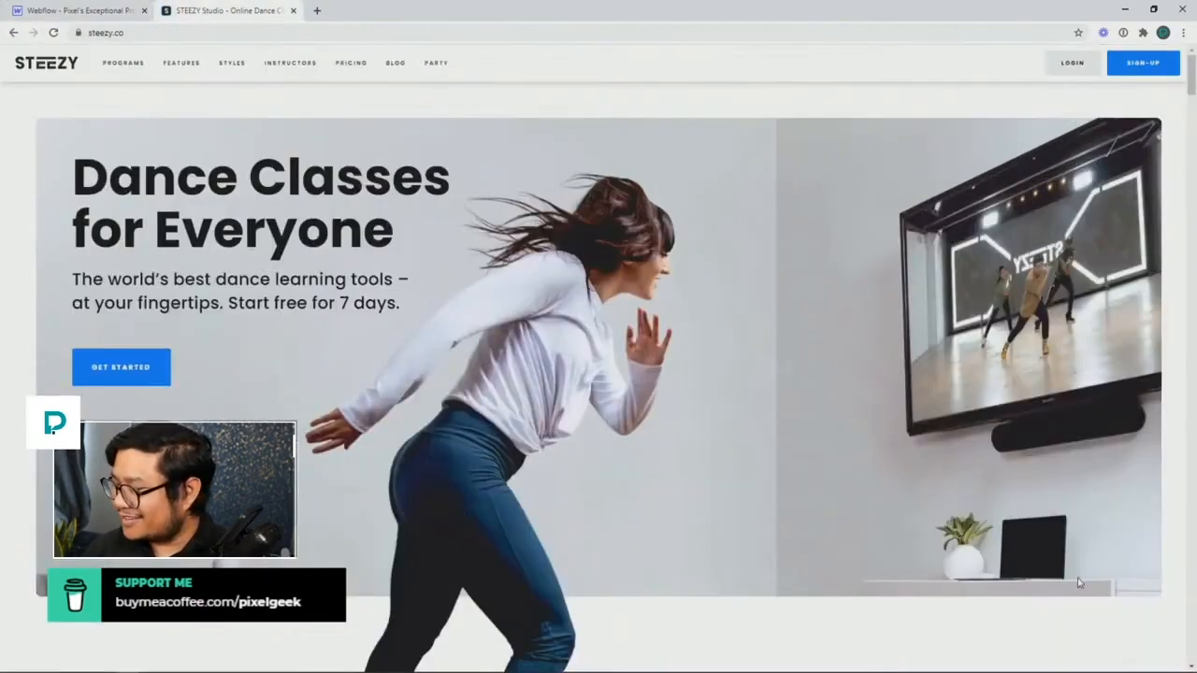
Return to the Webflow project and set the hero full room's height to 100% in the 100% Size keyframe
{"action": "left_click", "coordinate": [103, 11]}
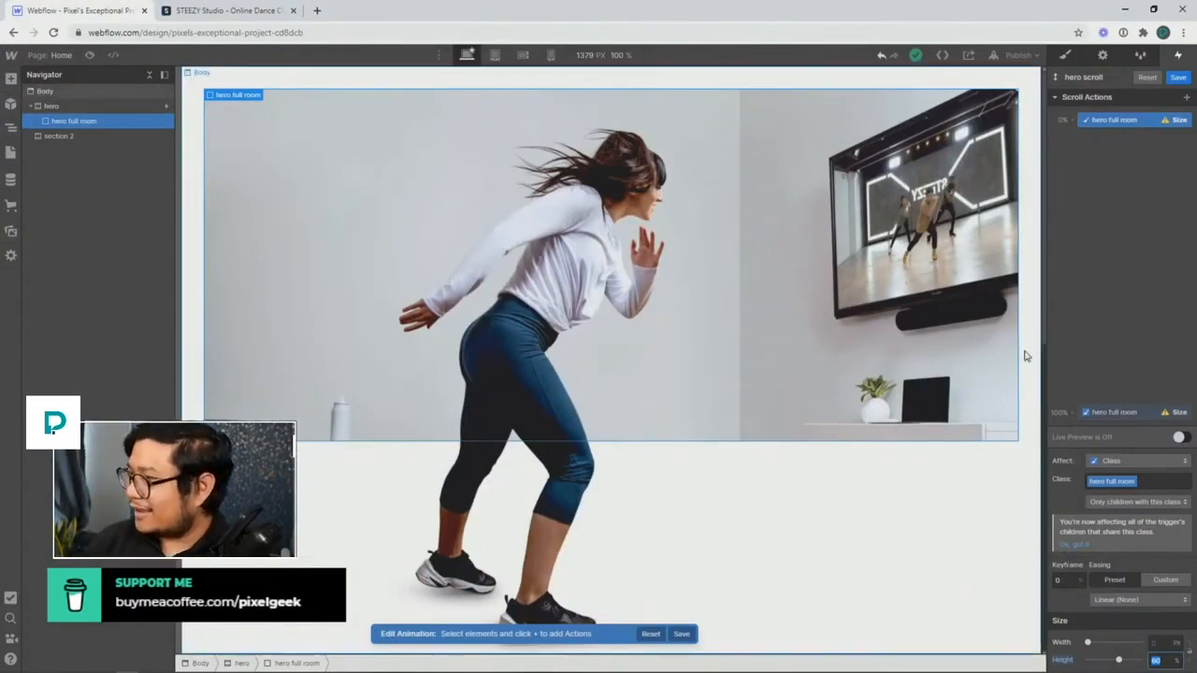
{"action": "left_click", "coordinate": [1115, 412]}
{"action": "left_click", "coordinate": [1160, 660]}
{"action": "type", "text": "100"}
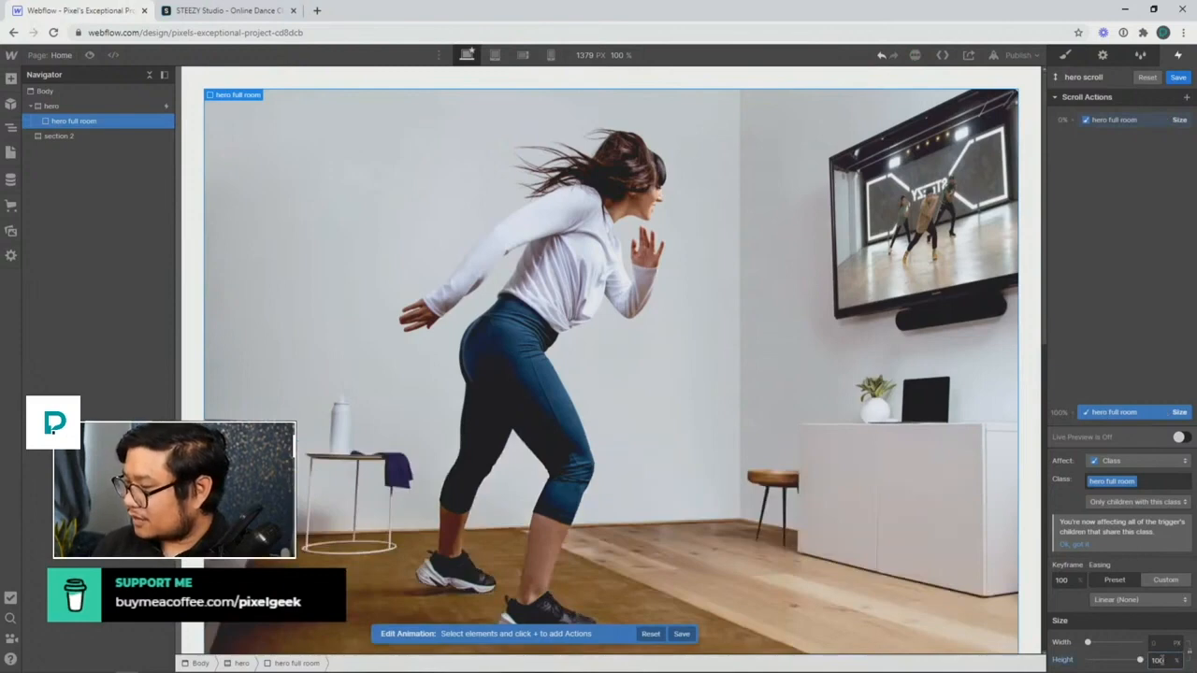
Turn on live preview and scroll through the canvas to check how the room image's height animates
{"action": "left_click", "coordinate": [1180, 436]}
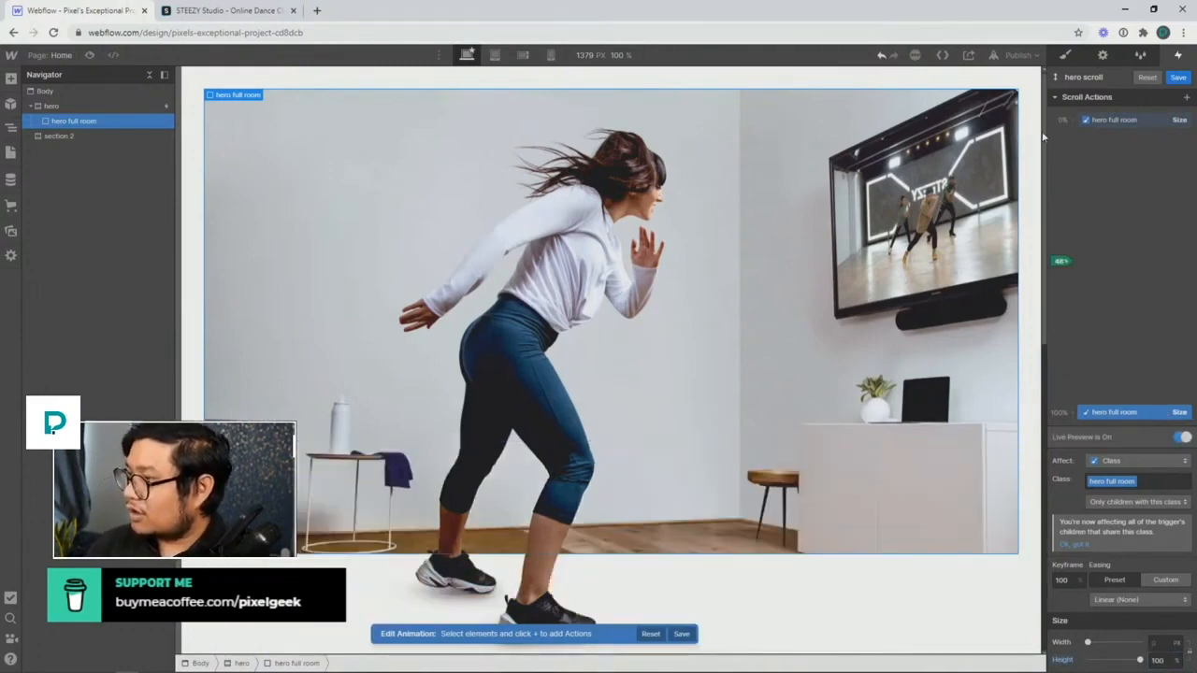
{"action": "mouse_move", "coordinate": [1045, 110]}
{"action": "left_mouse_down"}
{"action": "mouse_move", "coordinate": [1045, 382]}
{"action": "mouse_move", "coordinate": [1043, 150]}
{"action": "mouse_move", "coordinate": [1017, 328]}
{"action": "left_mouse_up"}
{"action": "scroll", "coordinate": [1017, 329], "scroll_direction": "up", "scroll_amount": 4}
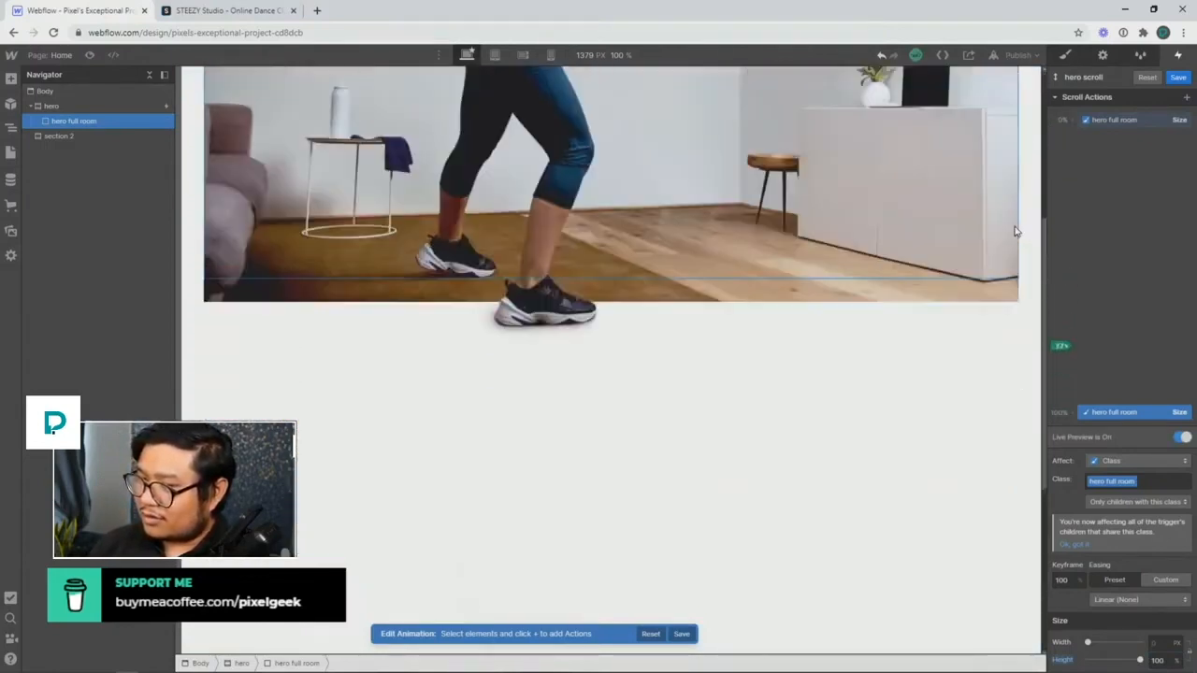
{"action": "scroll", "coordinate": [1012, 351], "scroll_direction": "down", "scroll_amount": 6}
{"action": "scroll", "coordinate": [1007, 365], "scroll_direction": "up", "scroll_amount": 5}
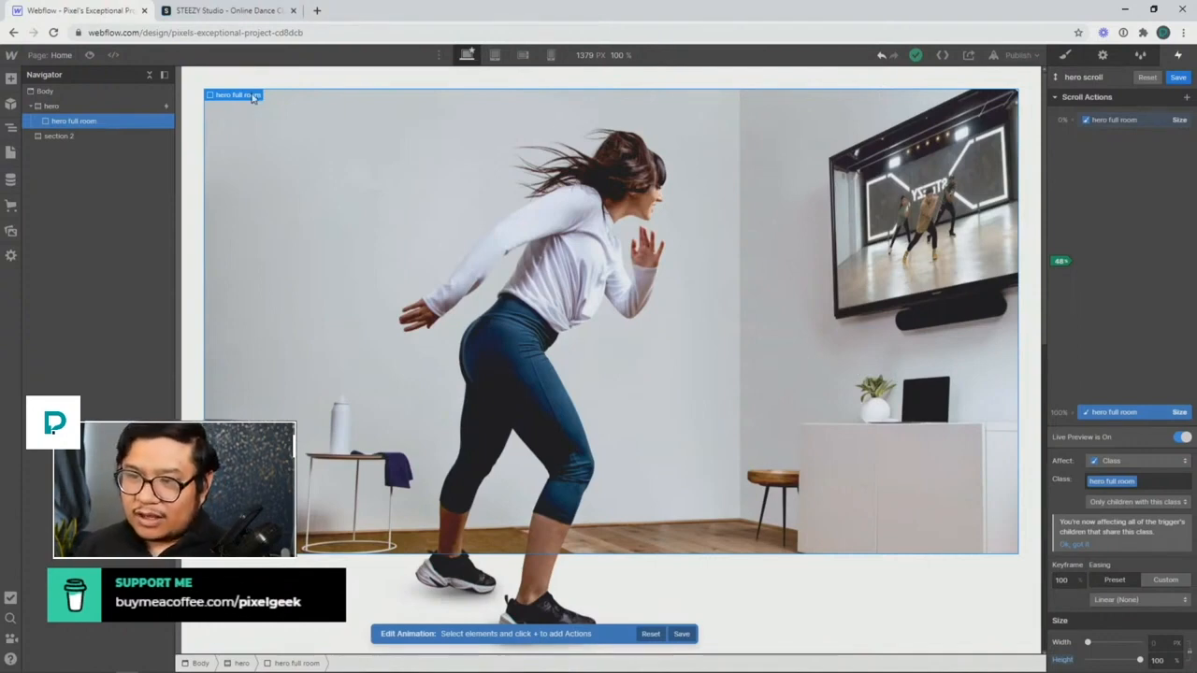
Move the hero full room's starting Size keyframe to 50% and check it with live preview while scrolling
{"action": "left_click", "coordinate": [52, 108]}
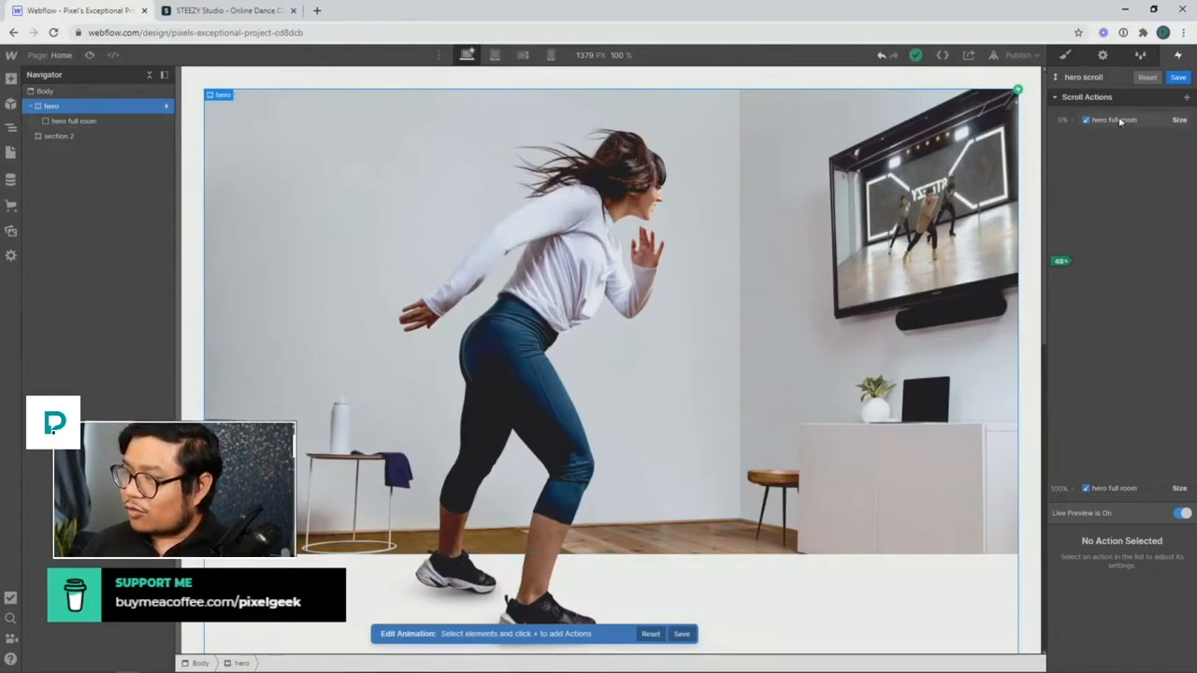
{"action": "left_click_drag", "start_coordinate": [1120, 121], "coordinate": [1122, 270]}
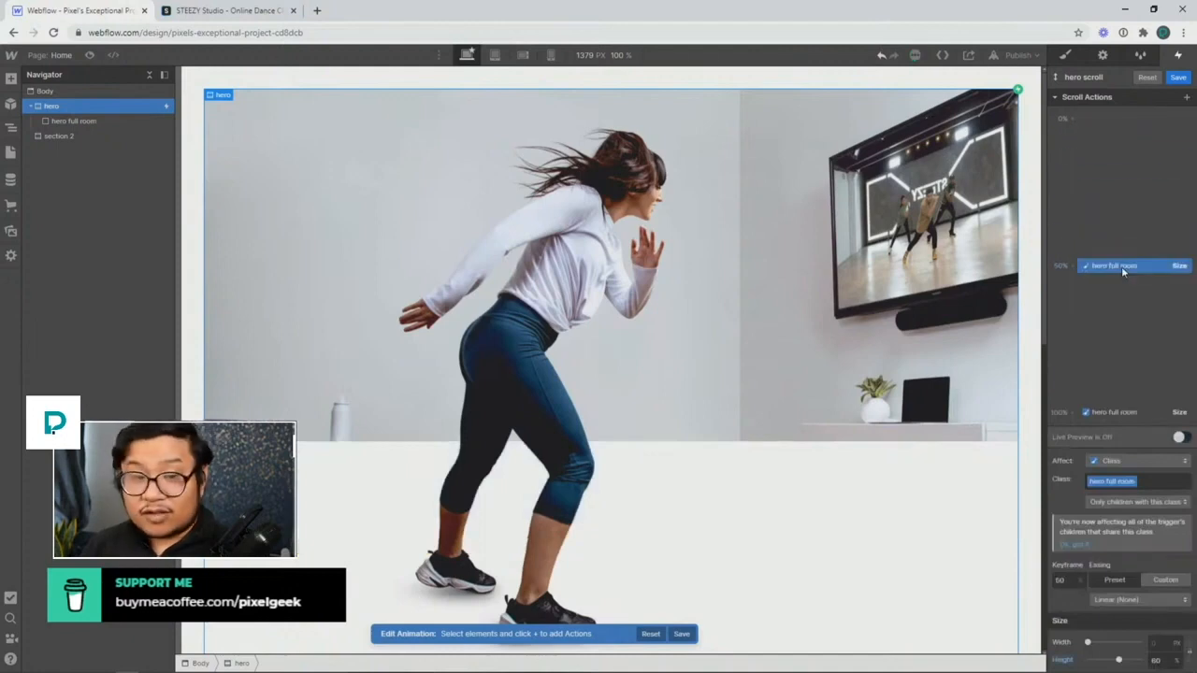
{"action": "left_click", "coordinate": [1179, 437]}
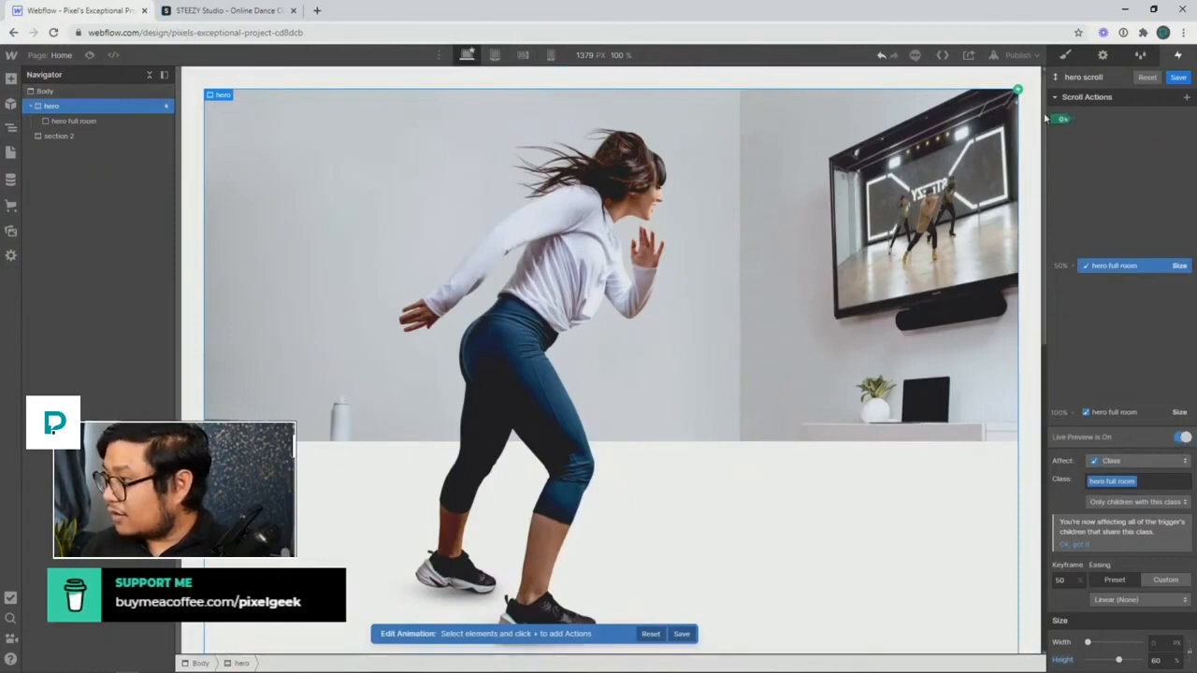
{"action": "scroll", "coordinate": [1034, 255], "scroll_direction": "down", "scroll_amount": 5}
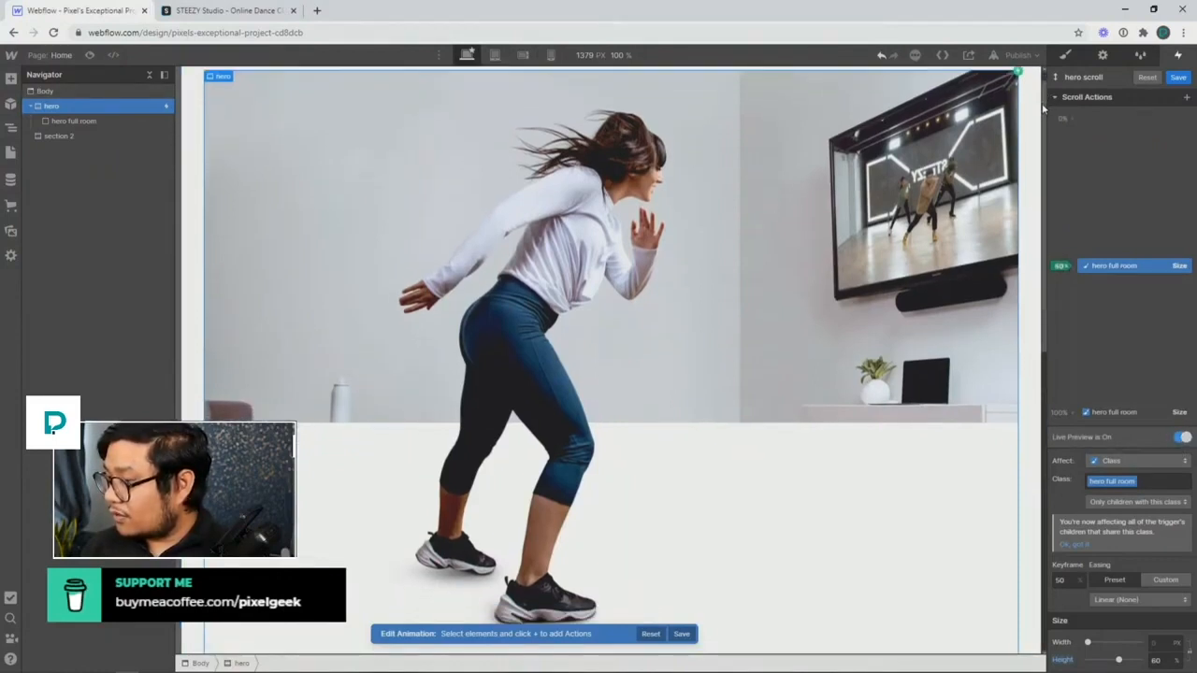
{"action": "mouse_move", "coordinate": [1034, 255]}
{"action": "left_mouse_down"}
{"action": "mouse_move", "coordinate": [1029, 342]}
{"action": "mouse_move", "coordinate": [992, 42]}
{"action": "mouse_move", "coordinate": [1004, 285]}
{"action": "left_mouse_up"}
{"action": "scroll", "coordinate": [1004, 285], "scroll_direction": "up", "scroll_amount": 10}
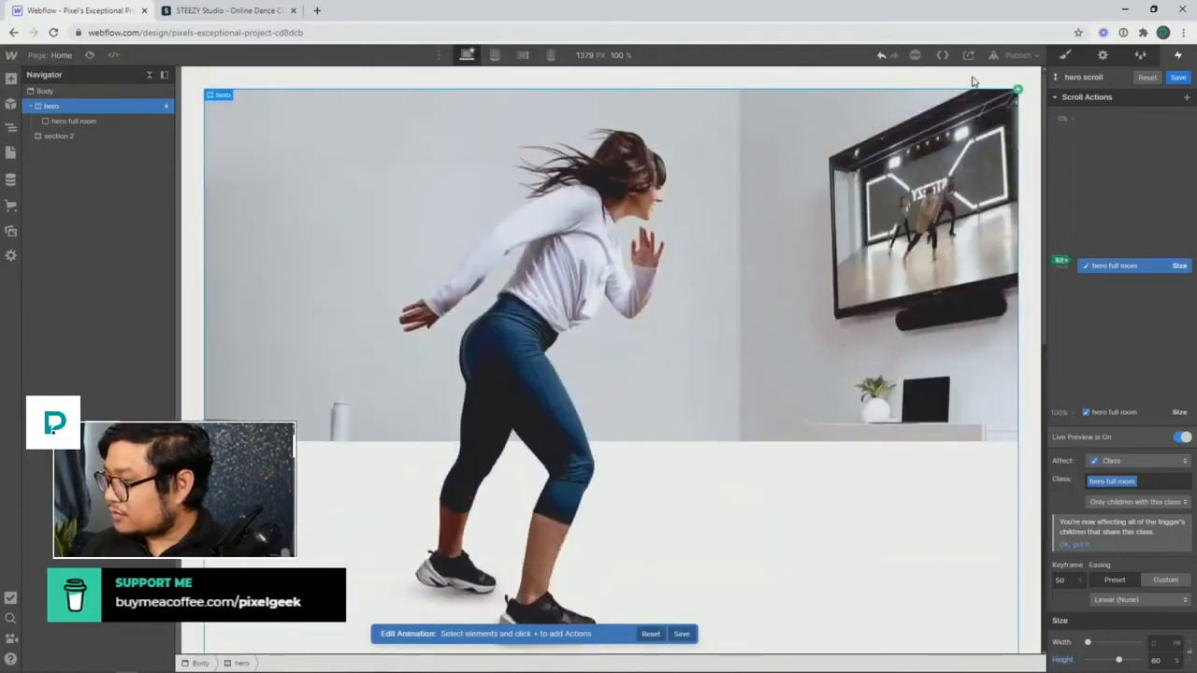
Move the hero full room's ending Size keyframe to 80% and save the scroll animation after checking it with live preview
{"action": "left_click", "coordinate": [1118, 412]}
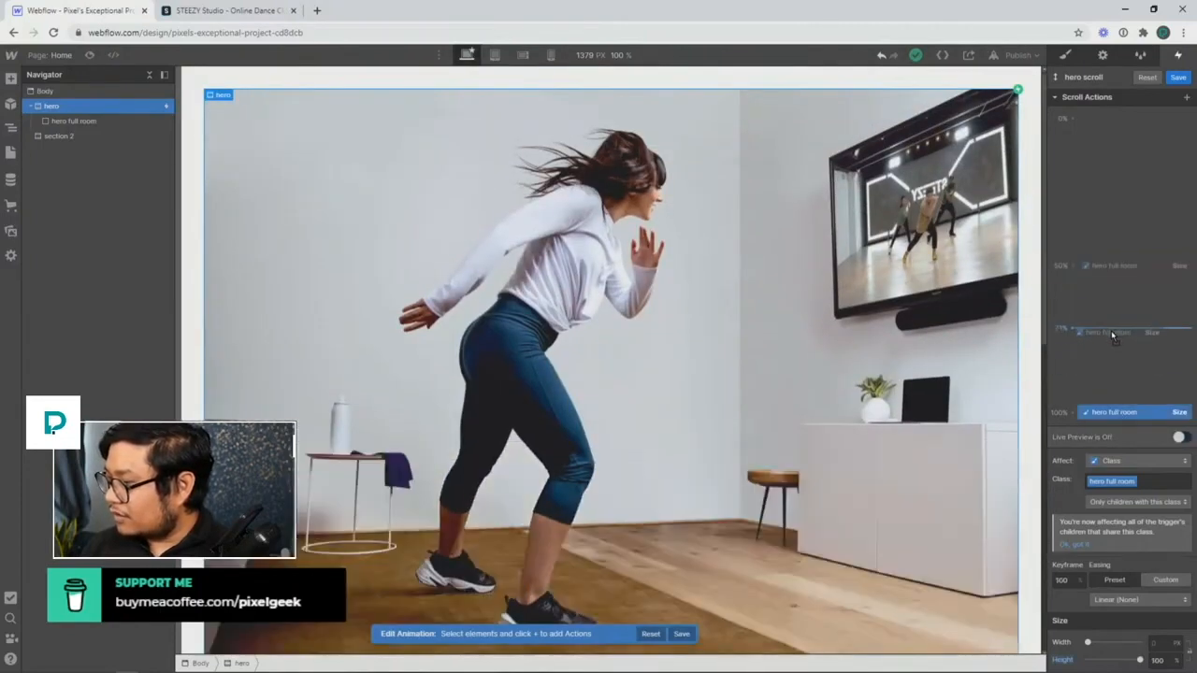
{"action": "left_click_drag", "start_coordinate": [1111, 345], "coordinate": [1113, 351]}
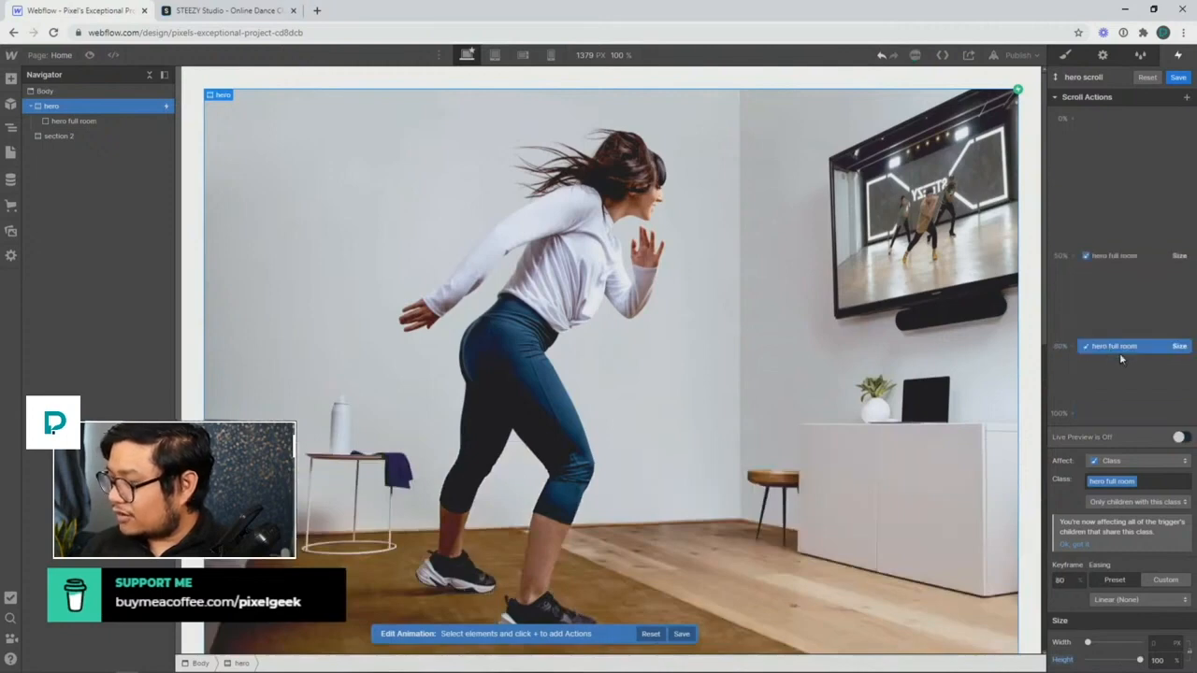
{"action": "left_click", "coordinate": [1180, 437]}
{"action": "mouse_move", "coordinate": [1044, 121]}
{"action": "left_mouse_down"}
{"action": "mouse_move", "coordinate": [1037, 281]}
{"action": "mouse_move", "coordinate": [1020, 331]}
{"action": "mouse_move", "coordinate": [1010, 90]}
{"action": "mouse_move", "coordinate": [998, 226]}
{"action": "mouse_move", "coordinate": [1016, 332]}
{"action": "mouse_move", "coordinate": [994, 183]}
{"action": "mouse_move", "coordinate": [1015, 82]}
{"action": "mouse_move", "coordinate": [994, 299]}
{"action": "mouse_move", "coordinate": [976, 92]}
{"action": "mouse_move", "coordinate": [978, 304]}
{"action": "mouse_move", "coordinate": [968, 63]}
{"action": "left_mouse_up"}
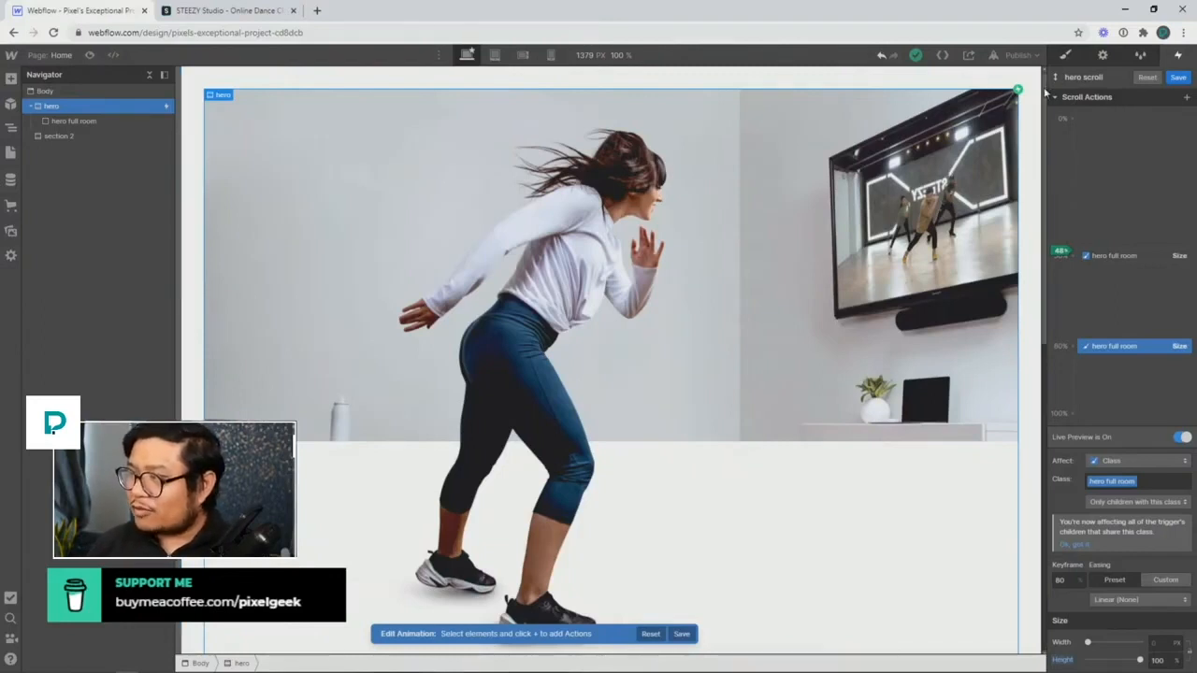
{"action": "mouse_move", "coordinate": [1045, 96]}
{"action": "left_mouse_down"}
{"action": "mouse_move", "coordinate": [1027, 334]}
{"action": "mouse_move", "coordinate": [1030, 82]}
{"action": "left_mouse_up"}
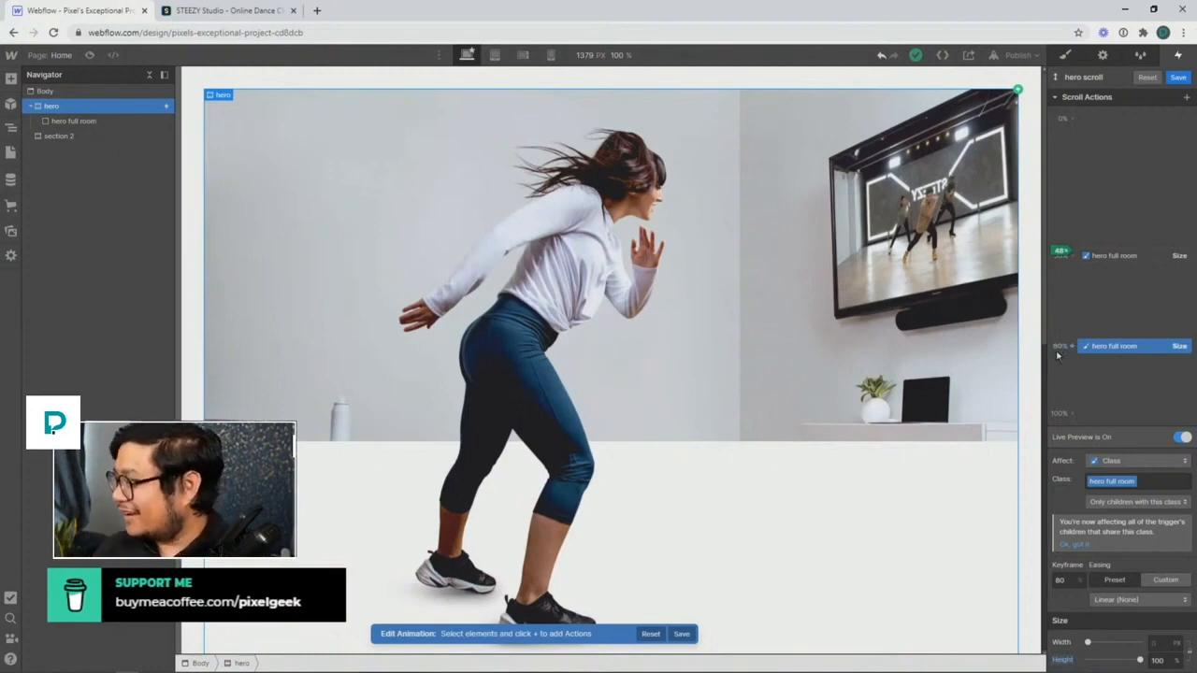
{"action": "left_click_drag", "start_coordinate": [1043, 316], "coordinate": [1031, 152]}
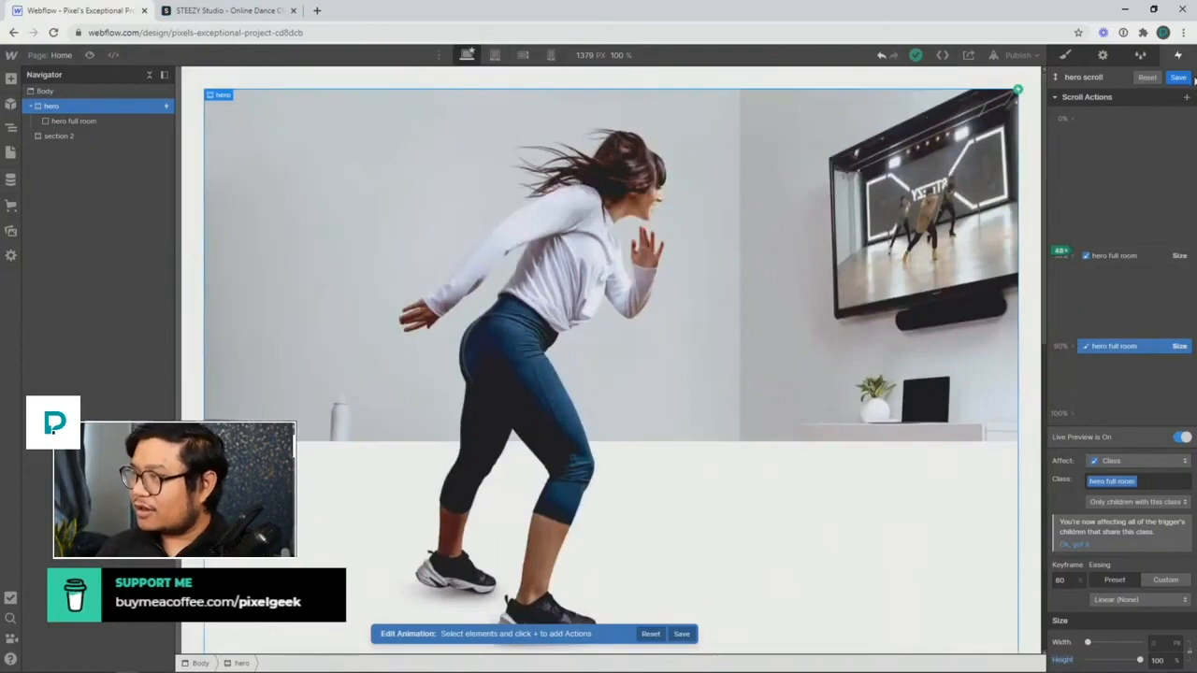
{"action": "left_click", "coordinate": [1180, 78]}
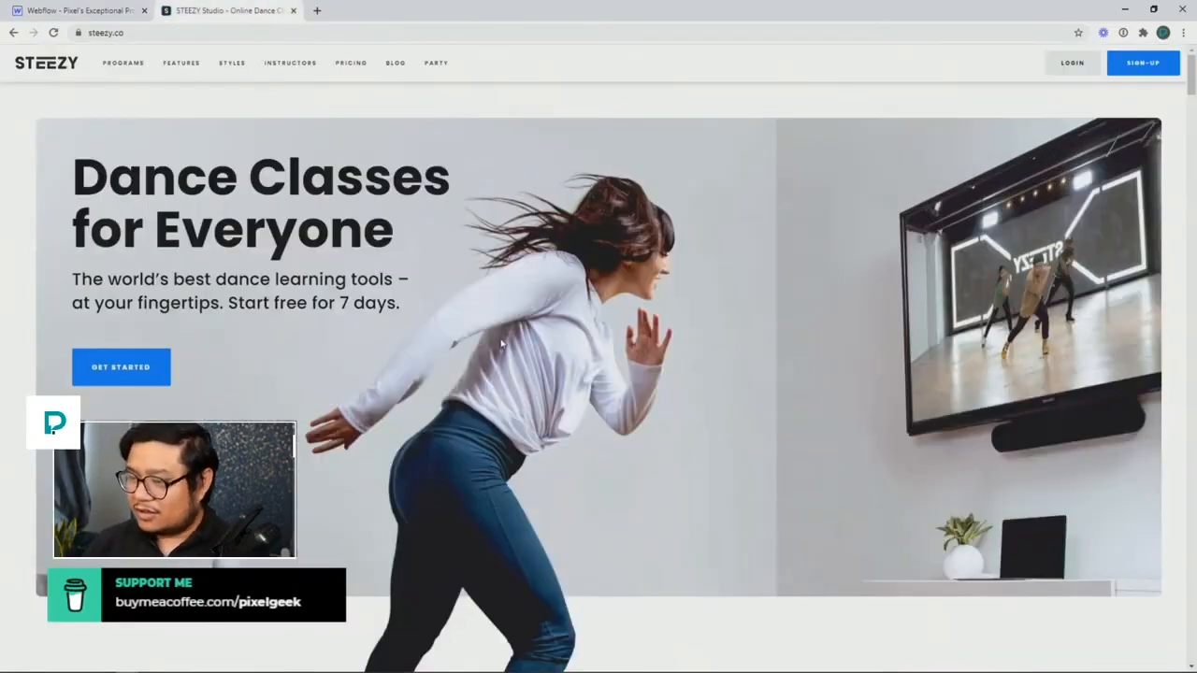
Examine on the STEEZY homepage how the hero room image expands behind the dancer during scrolling, and return to the Webflow project
{"action": "scroll", "coordinate": [502, 345], "scroll_direction": "down", "scroll_amount": 8}
{"action": "scroll", "coordinate": [501, 340], "scroll_direction": "up", "scroll_amount": 2}
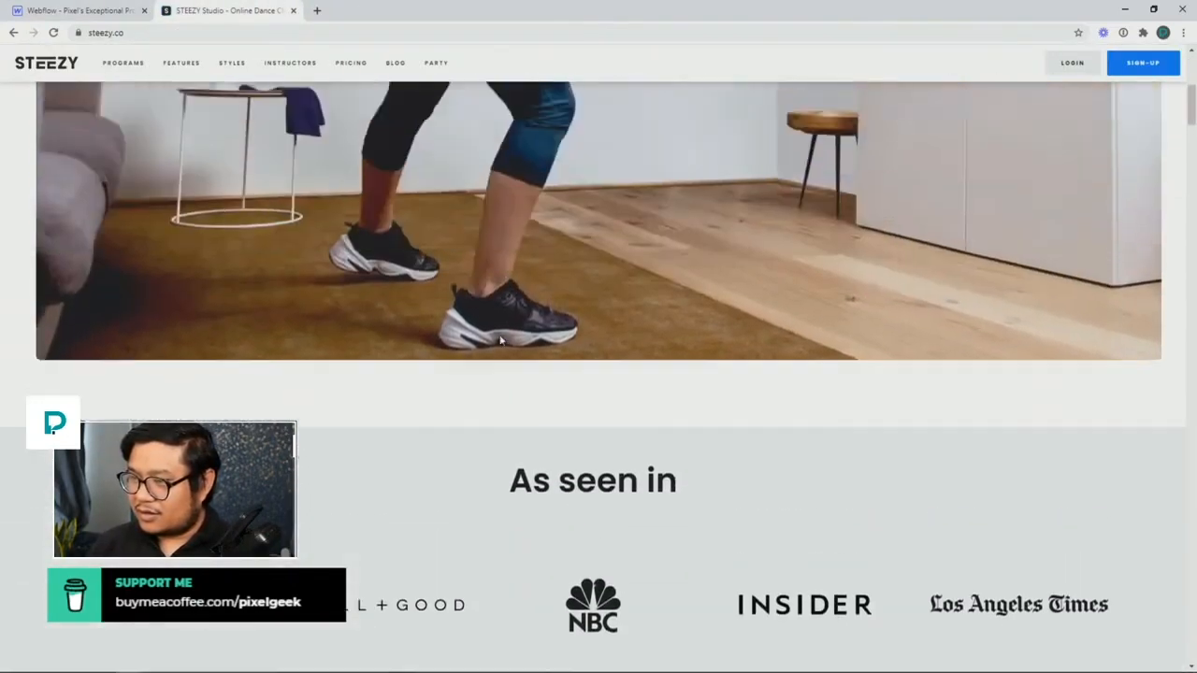
{"action": "scroll", "coordinate": [500, 341], "scroll_direction": "up", "scroll_amount": 3}
{"action": "scroll", "coordinate": [497, 343], "scroll_direction": "down", "scroll_amount": 2}
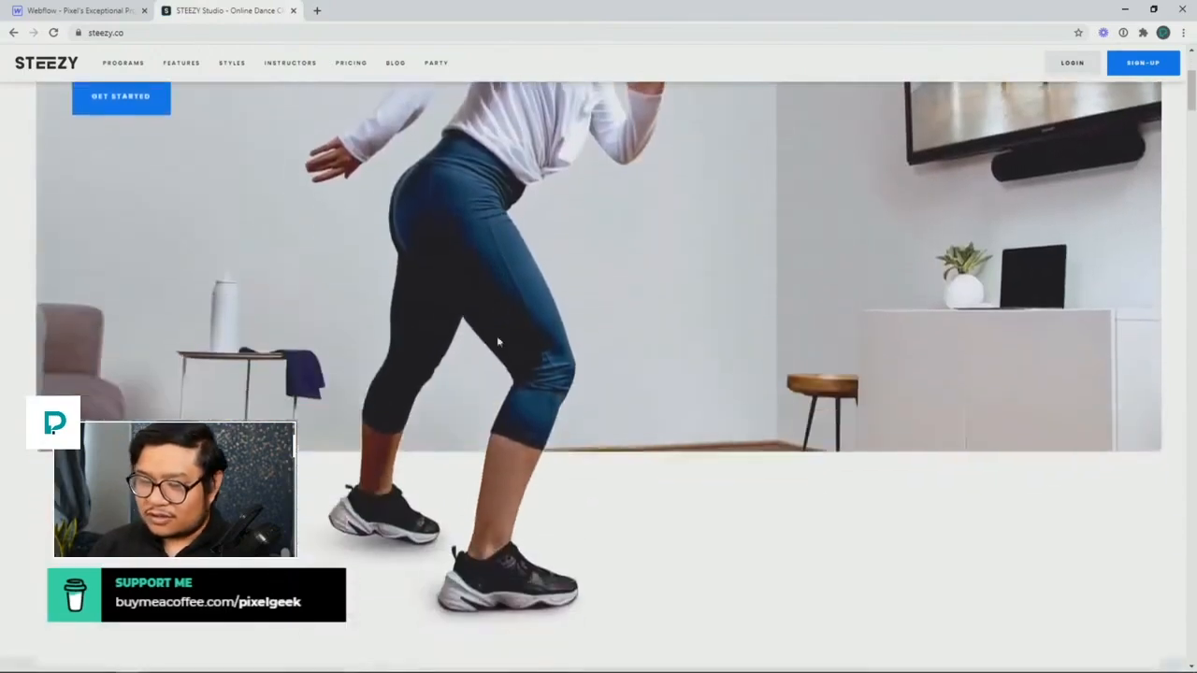
{"action": "scroll", "coordinate": [496, 342], "scroll_direction": "down", "scroll_amount": 3}
{"action": "scroll", "coordinate": [455, 354], "scroll_direction": "up", "scroll_amount": 4}
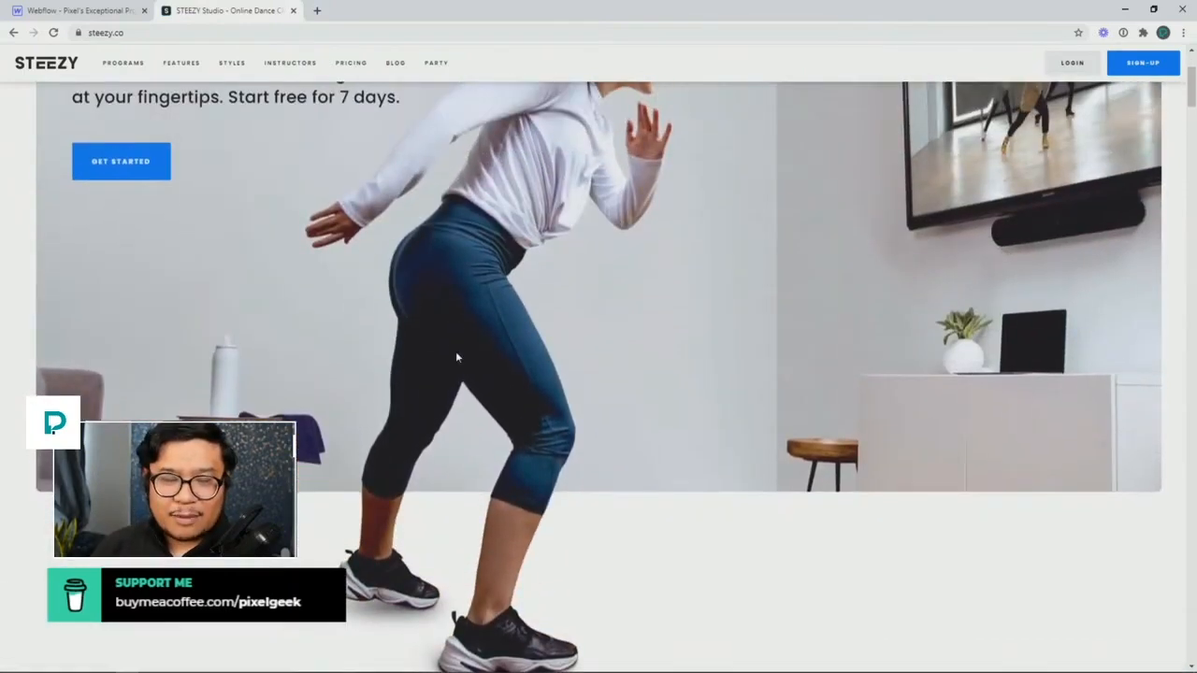
{"action": "scroll", "coordinate": [455, 353], "scroll_direction": "up", "scroll_amount": 1}
{"action": "scroll", "coordinate": [456, 354], "scroll_direction": "down", "scroll_amount": 4}
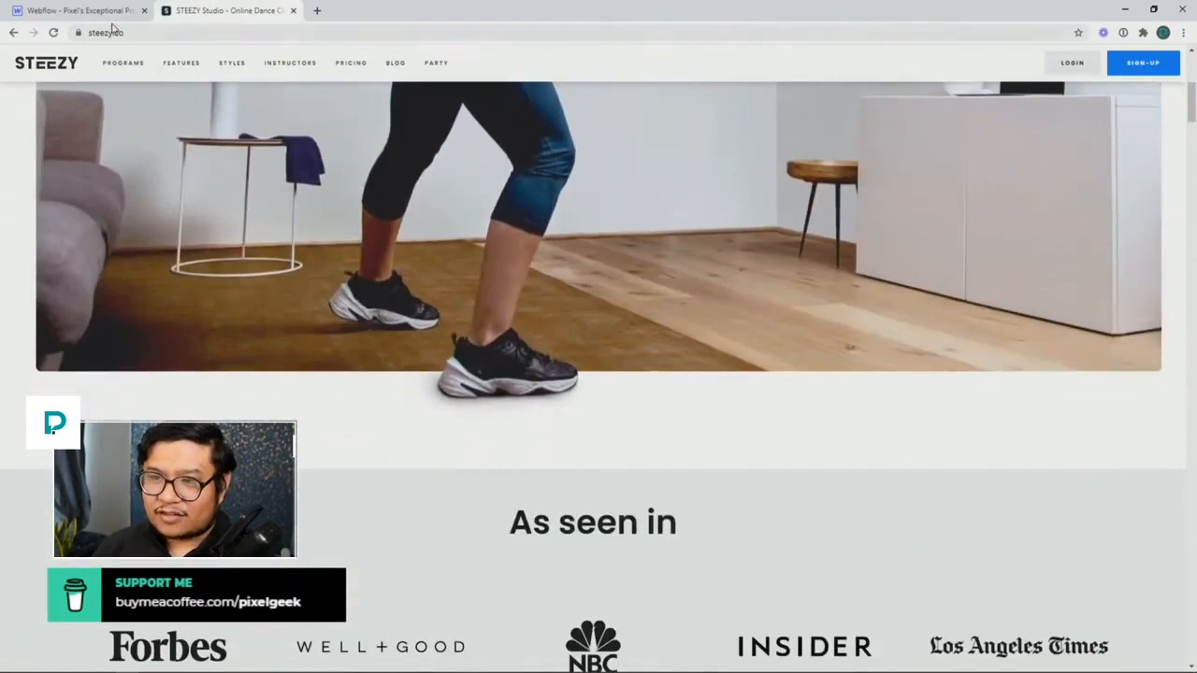
{"action": "left_click", "coordinate": [80, 10]}
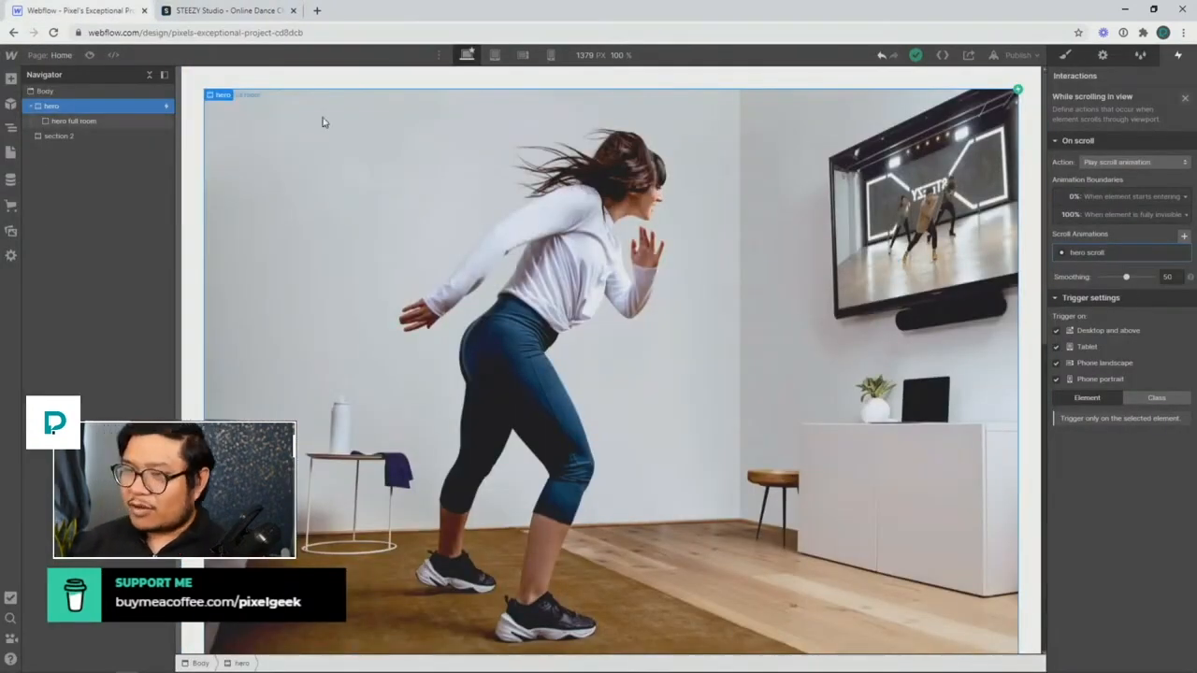
Preview the page at full width to test the saved scroll animation, and return to editing
{"action": "left_click", "coordinate": [88, 54]}
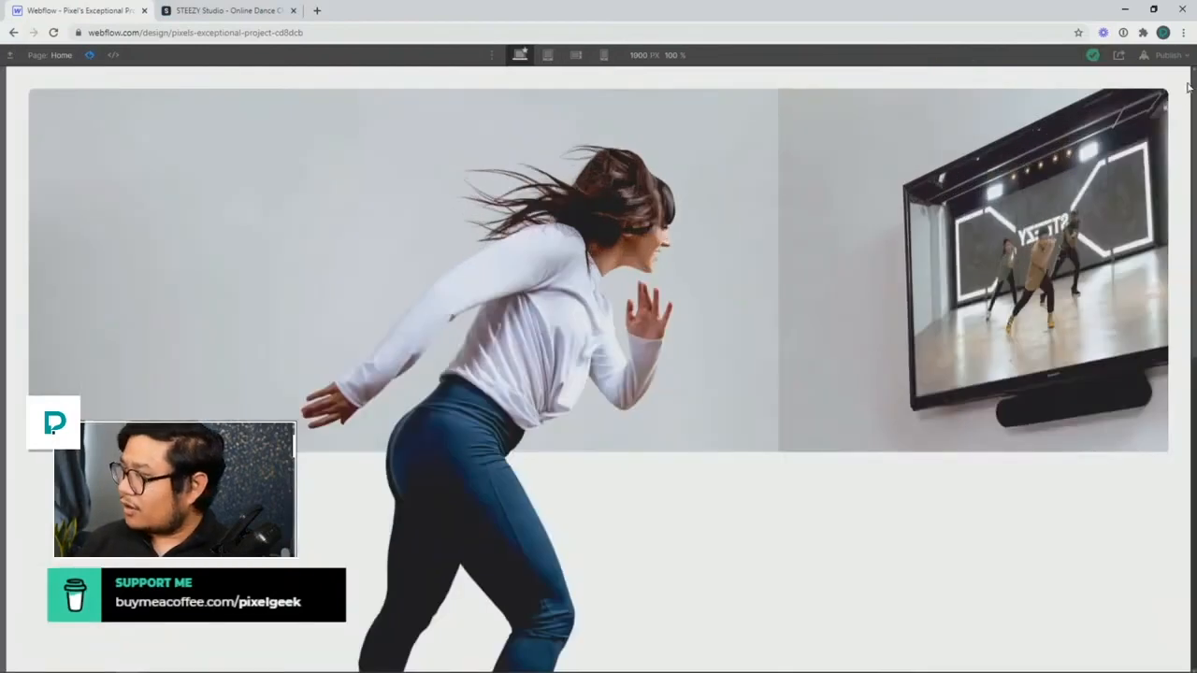
{"action": "mouse_move", "coordinate": [1187, 87]}
{"action": "left_mouse_down"}
{"action": "mouse_move", "coordinate": [1188, 317]}
{"action": "mouse_move", "coordinate": [1189, 89]}
{"action": "left_mouse_up"}
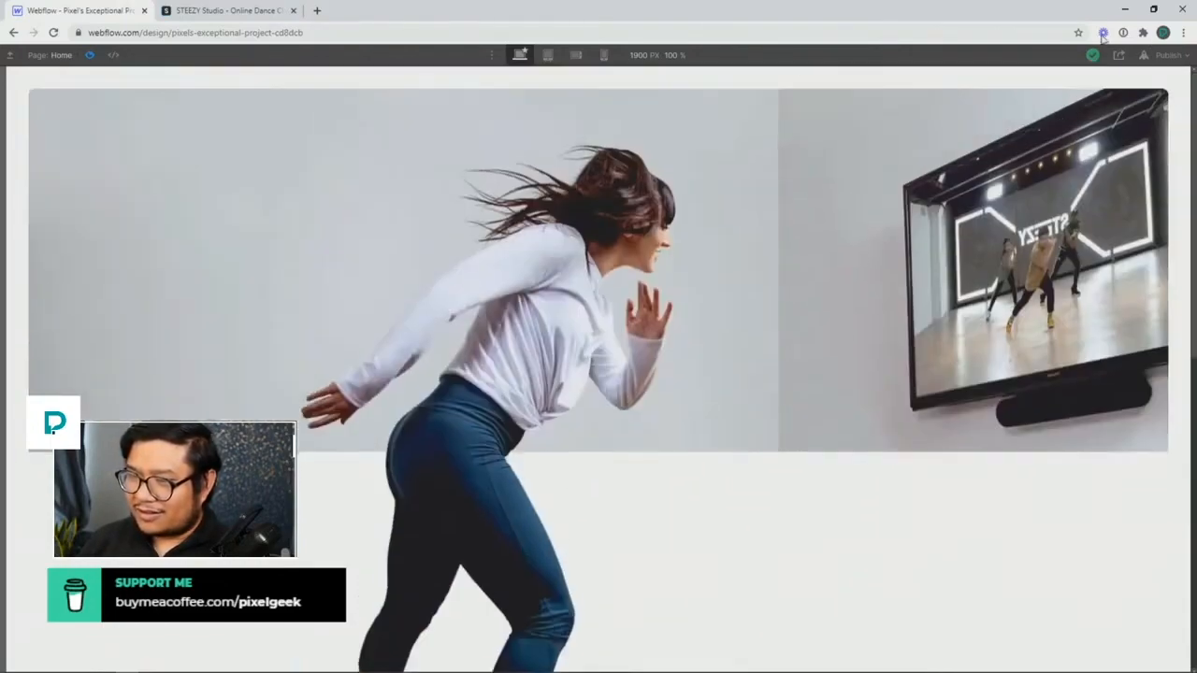
{"action": "left_click", "coordinate": [90, 56]}
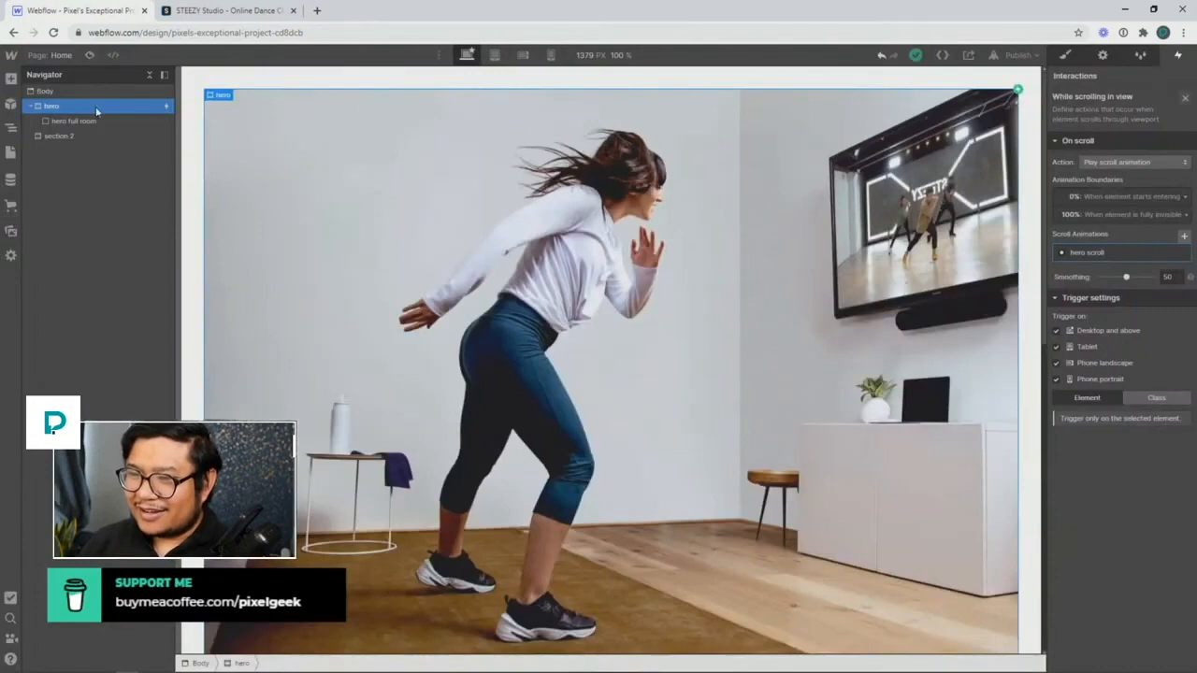
Set the hero section's height to 120 VH in its style settings
{"action": "left_click", "coordinate": [1067, 56]}
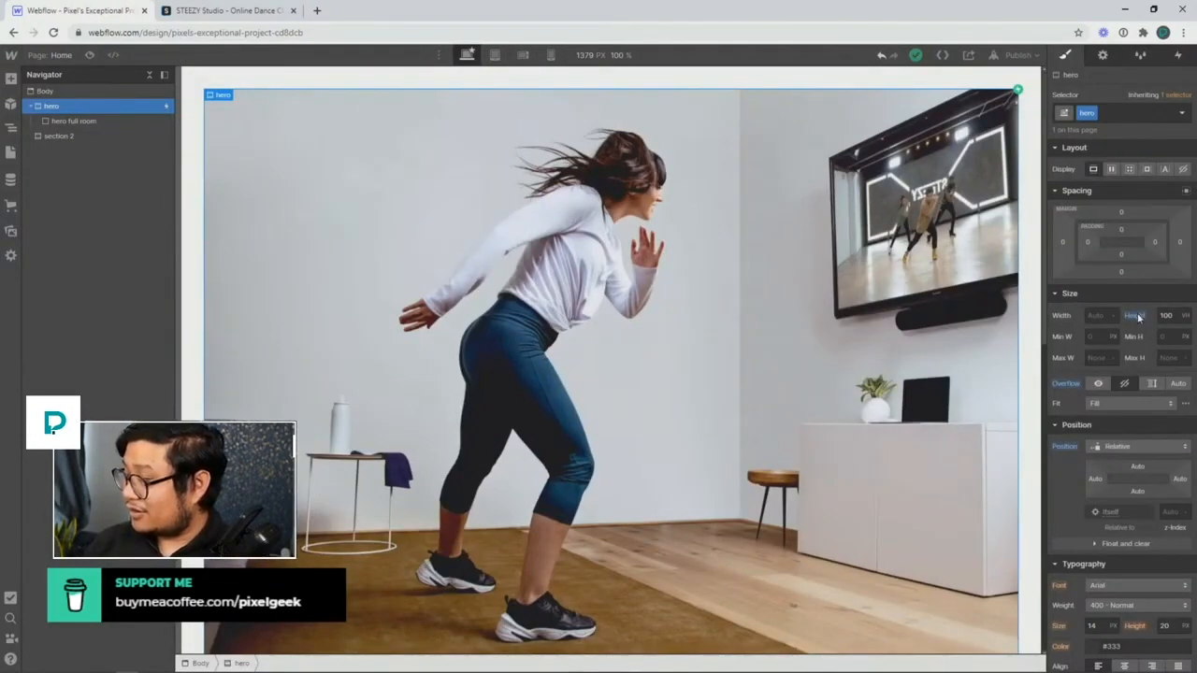
{"action": "scroll", "coordinate": [969, 381], "scroll_direction": "down", "scroll_amount": 2}
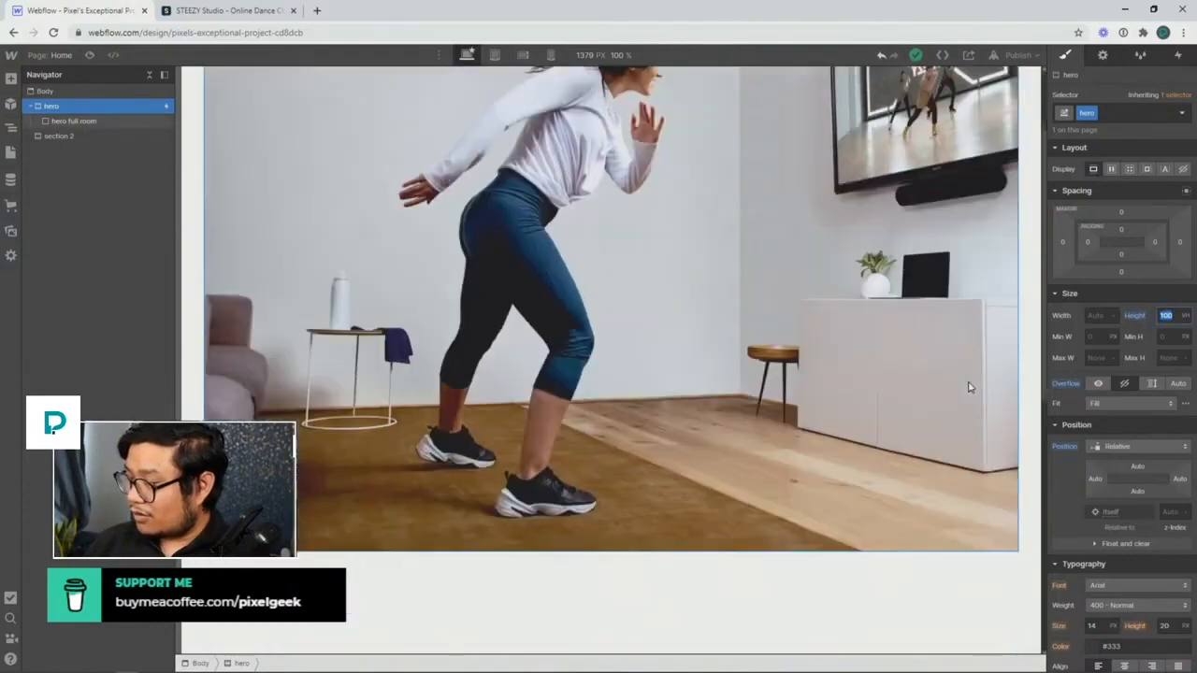
{"action": "key", "text": "shift+Up"}
{"action": "key", "text": "shift+Up"}
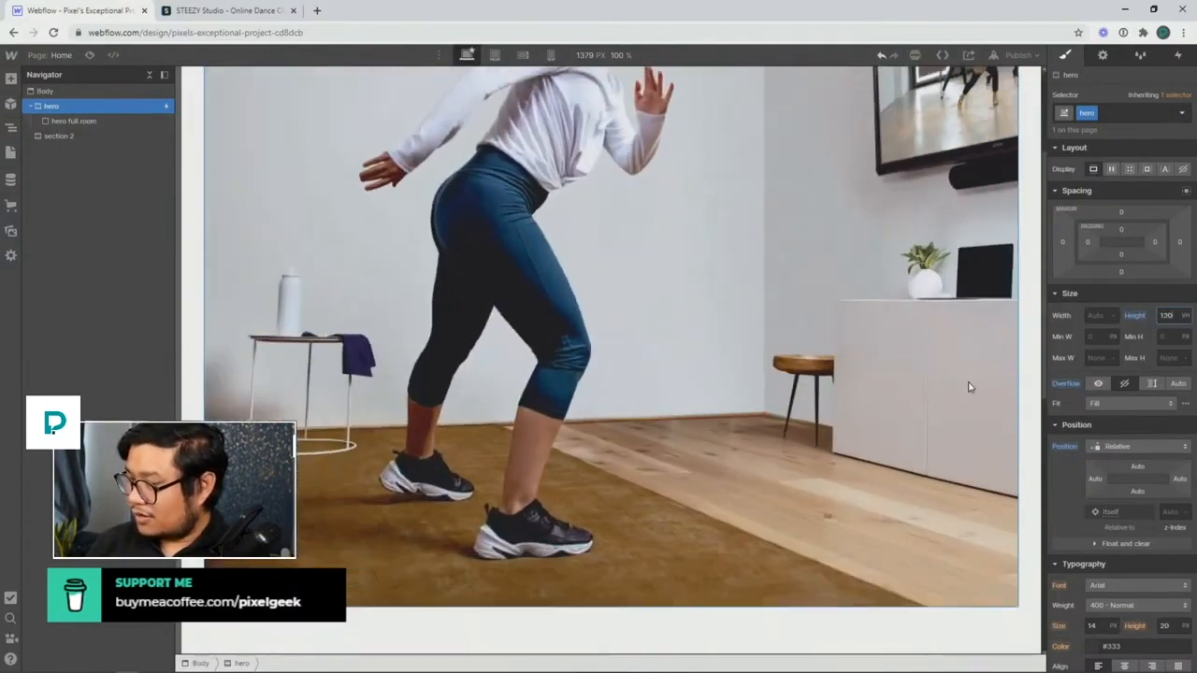
Preview the page with the taller hero section, scrolling to check the room image's reveal, and return to editing
{"action": "left_click", "coordinate": [89, 54]}
{"action": "scroll", "coordinate": [302, 237], "scroll_direction": "down", "scroll_amount": 3}
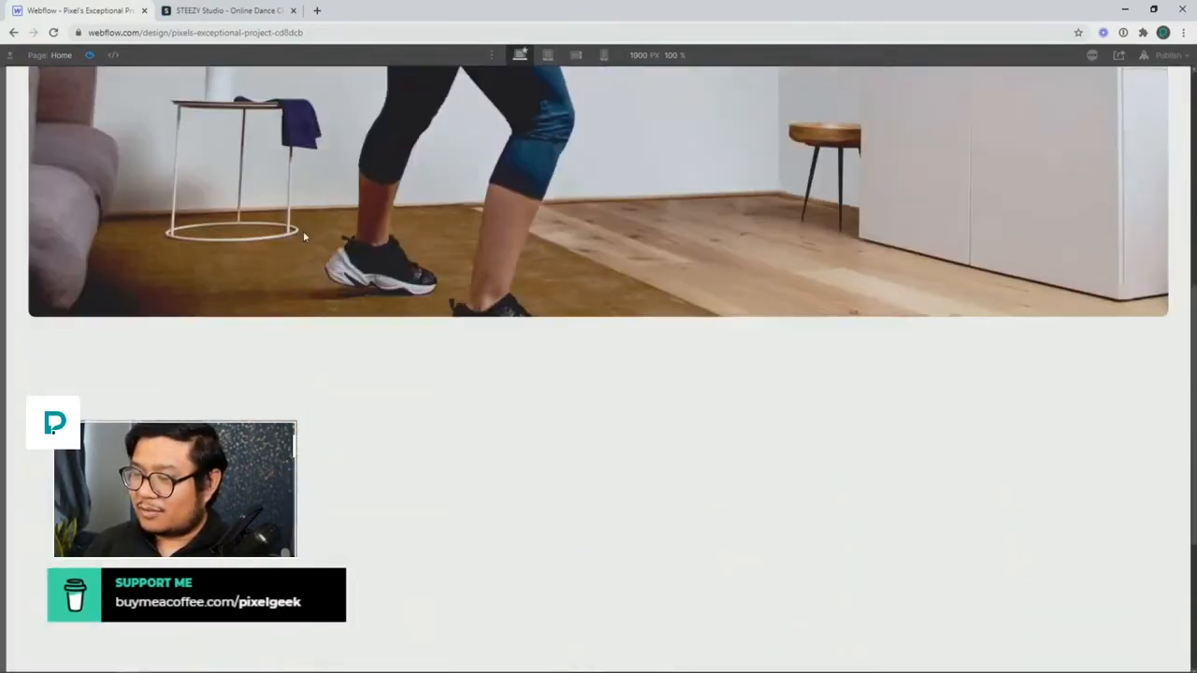
{"action": "scroll", "coordinate": [303, 237], "scroll_direction": "up", "scroll_amount": 2}
{"action": "scroll", "coordinate": [303, 236], "scroll_direction": "up", "scroll_amount": 1}
{"action": "left_click", "coordinate": [89, 55]}
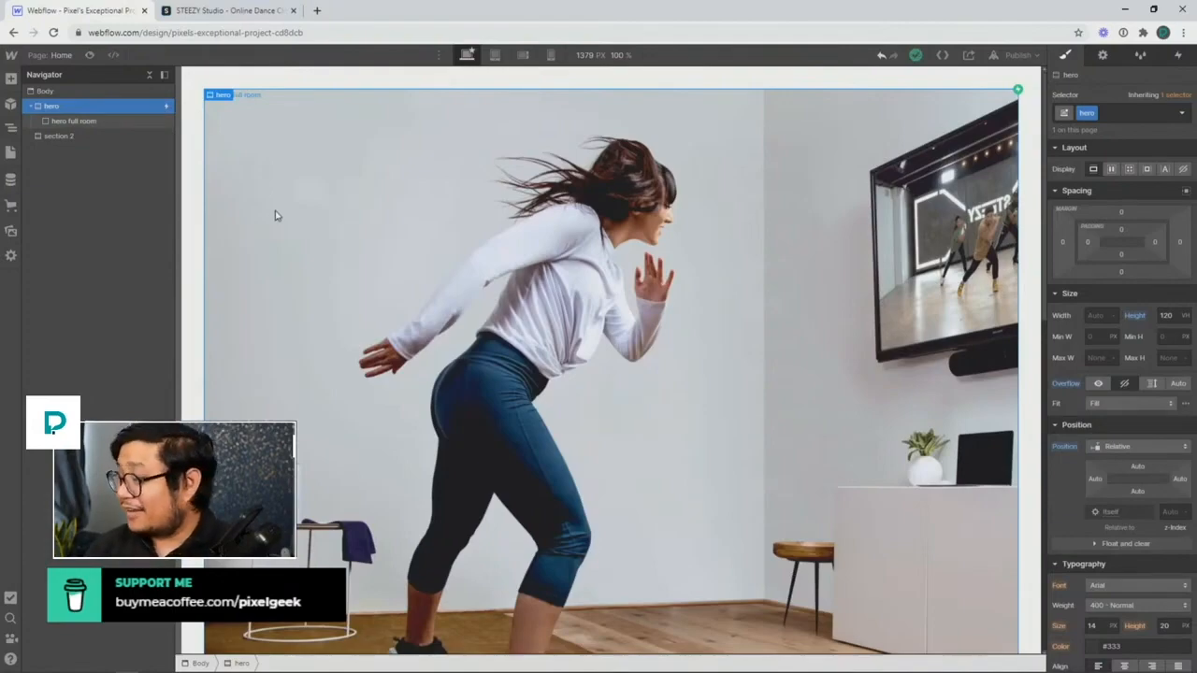
{"action": "left_click", "coordinate": [89, 55]}
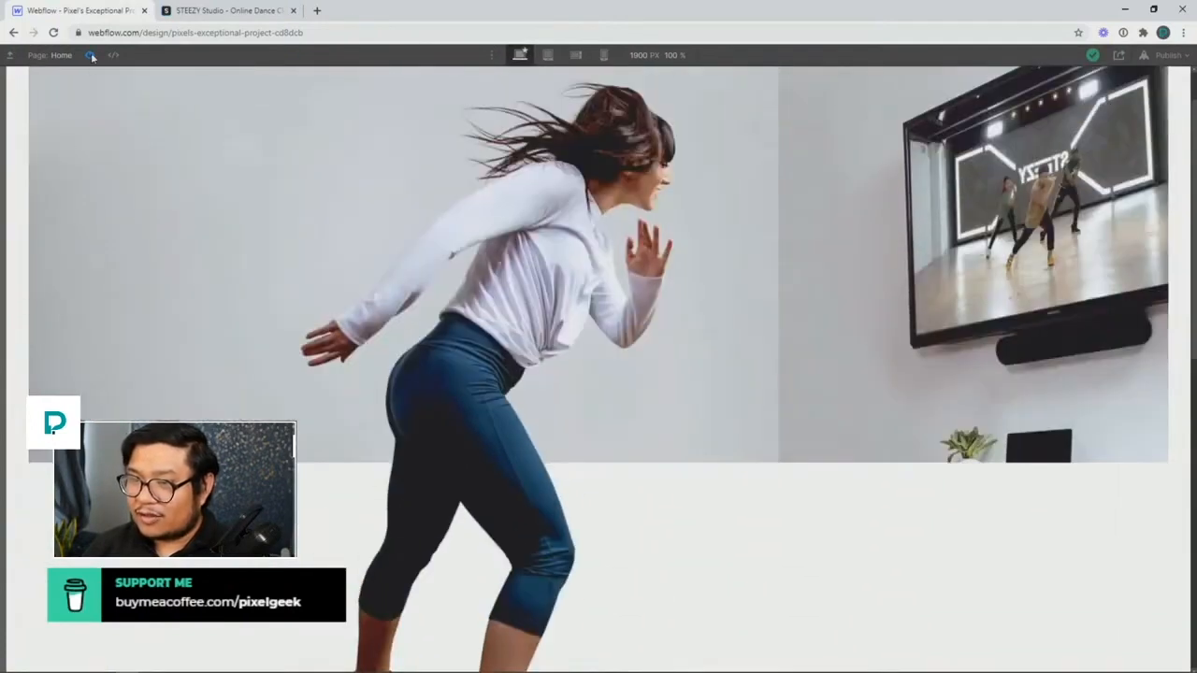
{"action": "left_click", "coordinate": [90, 55]}
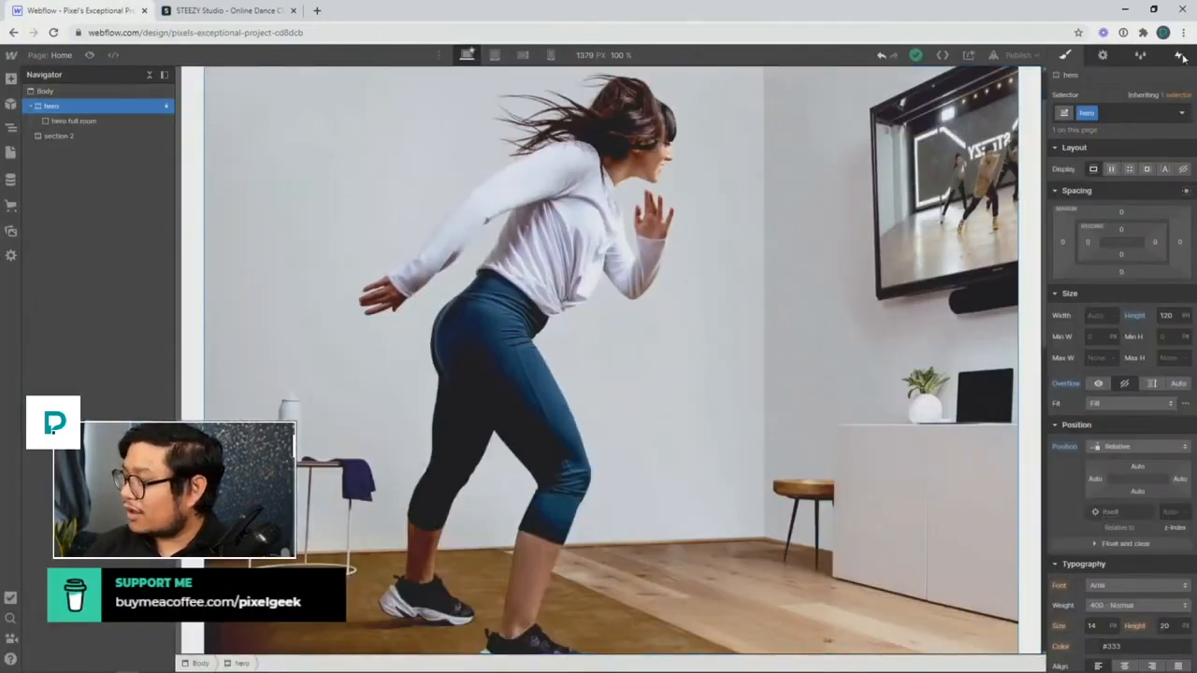
Set the hero scroll animation's smoothing to 80% and preview the page while scrolling
{"action": "left_click", "coordinate": [1180, 56]}
{"action": "left_click", "coordinate": [1097, 113]}
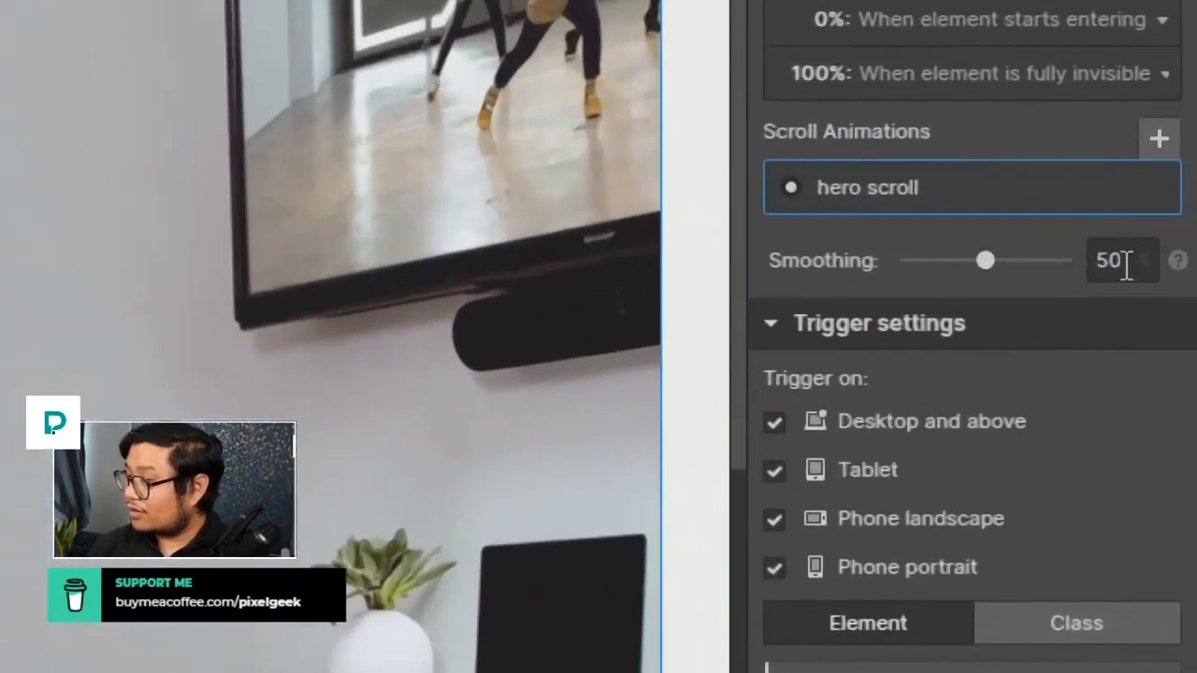
{"action": "left_click", "coordinate": [1112, 260]}
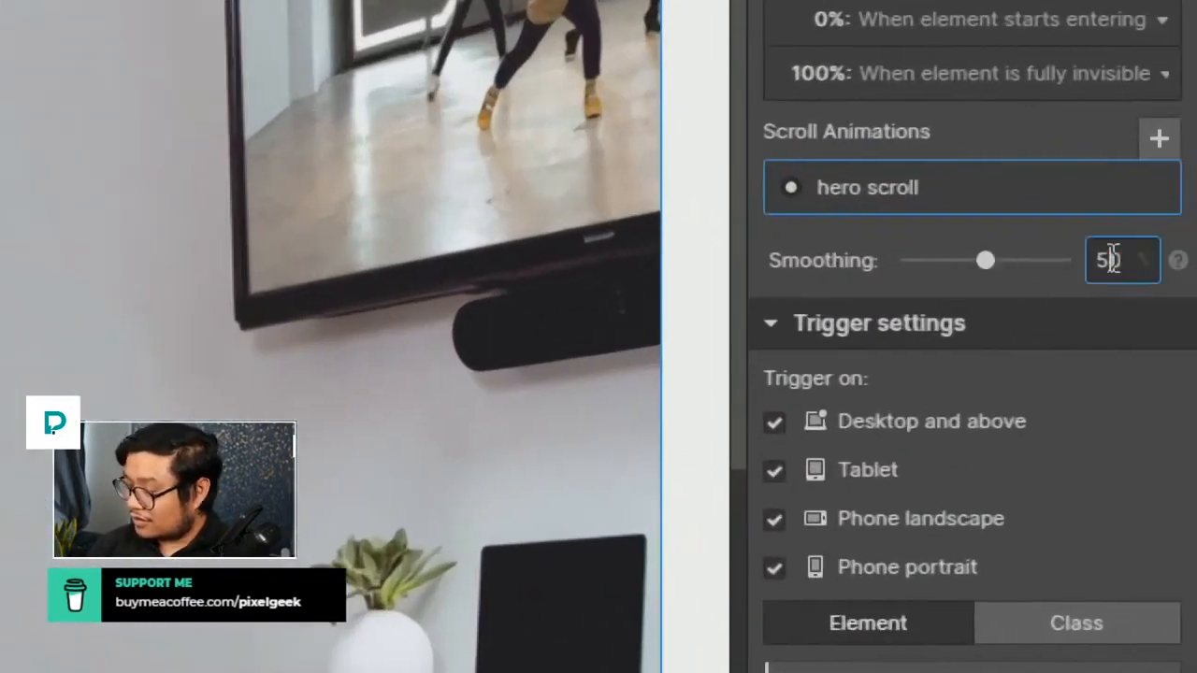
{"action": "double_click", "coordinate": [1112, 260]}
{"action": "type", "text": "80"}
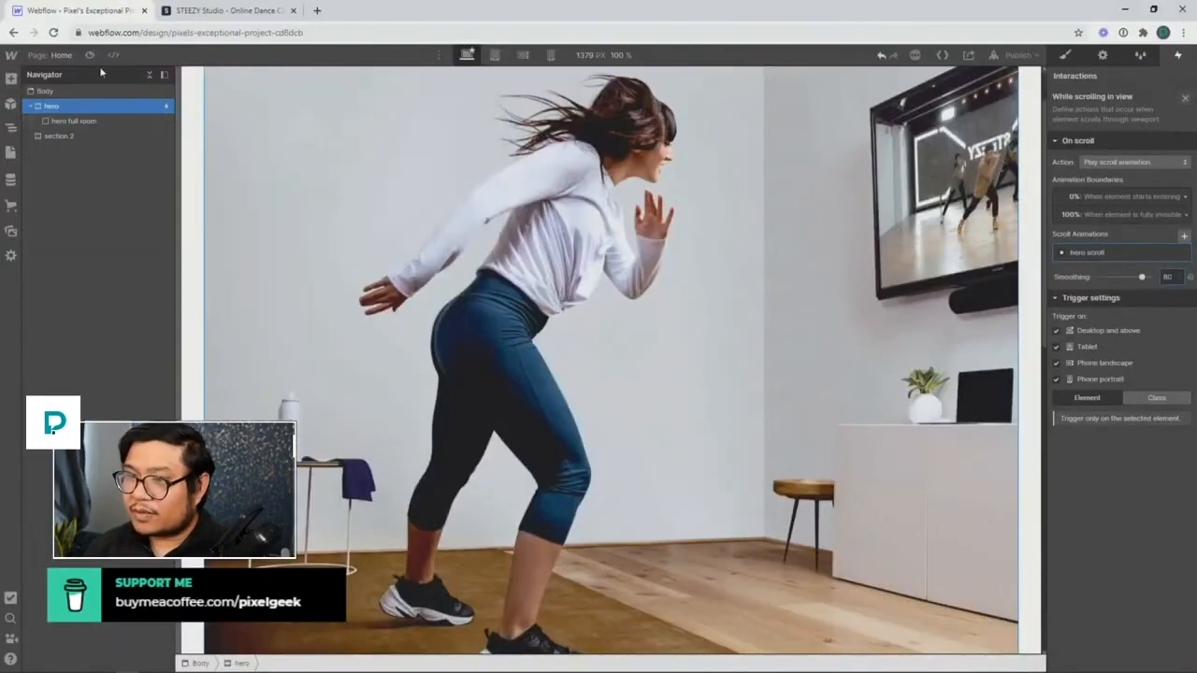
{"action": "left_click", "coordinate": [90, 56]}
{"action": "scroll", "coordinate": [933, 348], "scroll_direction": "down", "scroll_amount": 5}
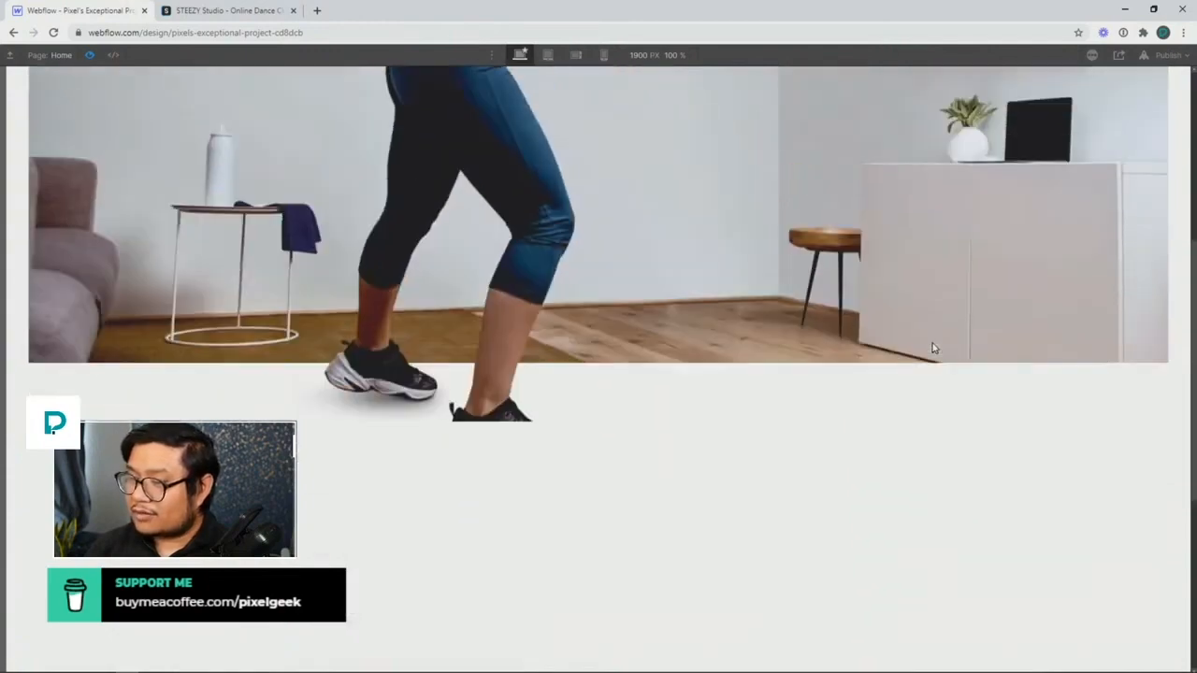
Scroll the previewed page down and back up to check the smoothed room reveal, and return to editing
{"action": "scroll", "coordinate": [933, 348], "scroll_direction": "down", "scroll_amount": 1}
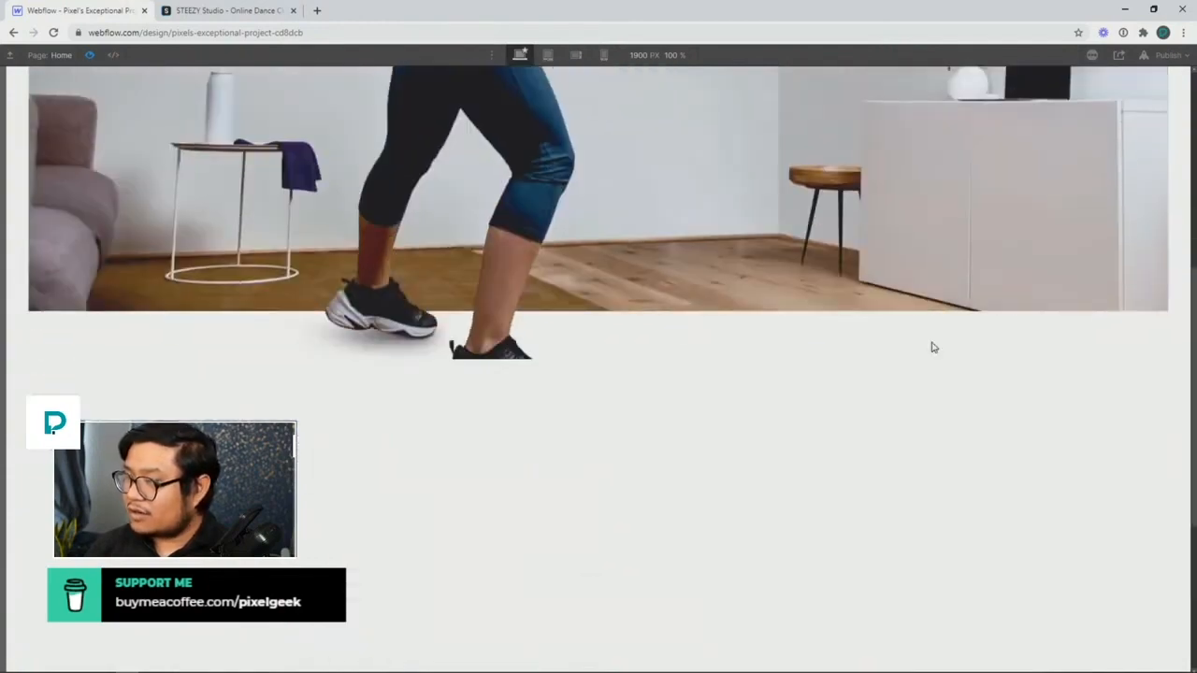
{"action": "scroll", "coordinate": [933, 348], "scroll_direction": "up", "scroll_amount": 3}
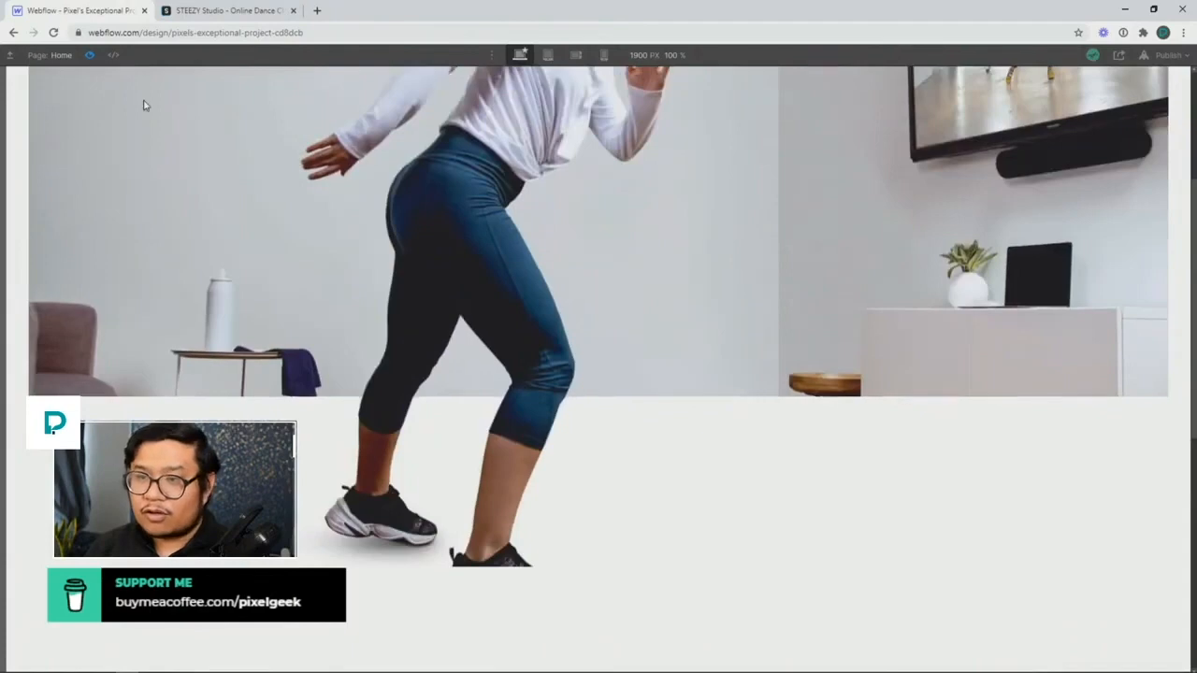
{"action": "left_click", "coordinate": [88, 55]}
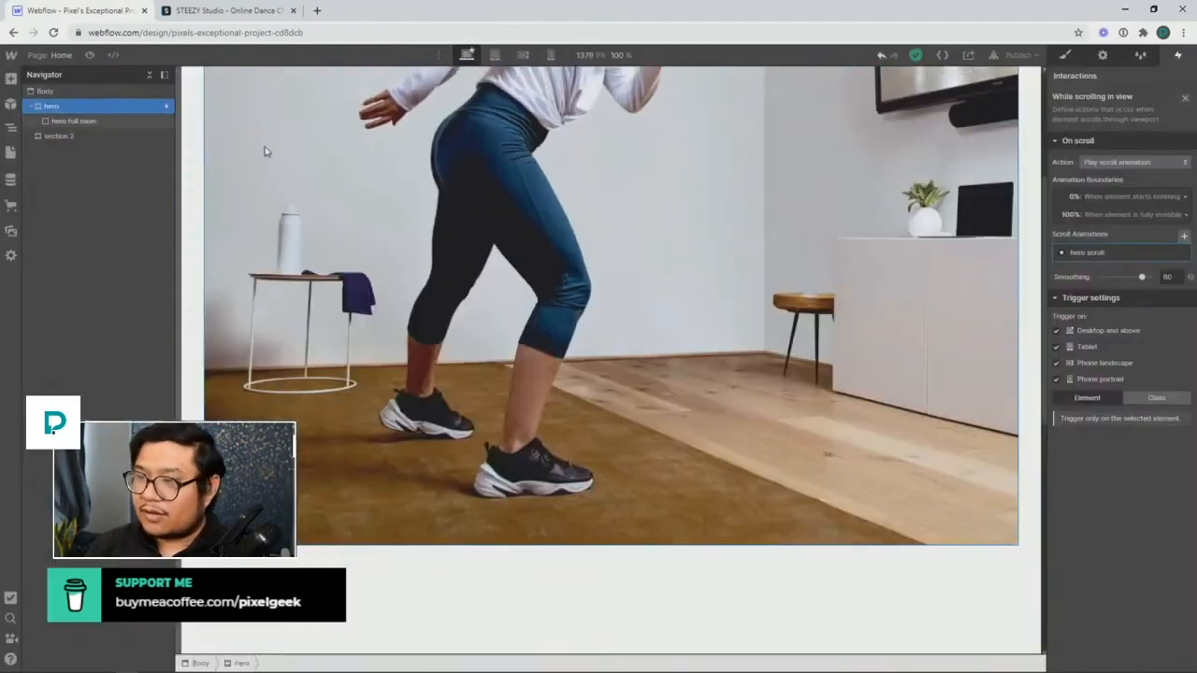
Set the easing of both hero full room size actions in the hero scroll animation to Ease
{"action": "left_click", "coordinate": [1100, 250]}
{"action": "left_click", "coordinate": [1115, 295]}
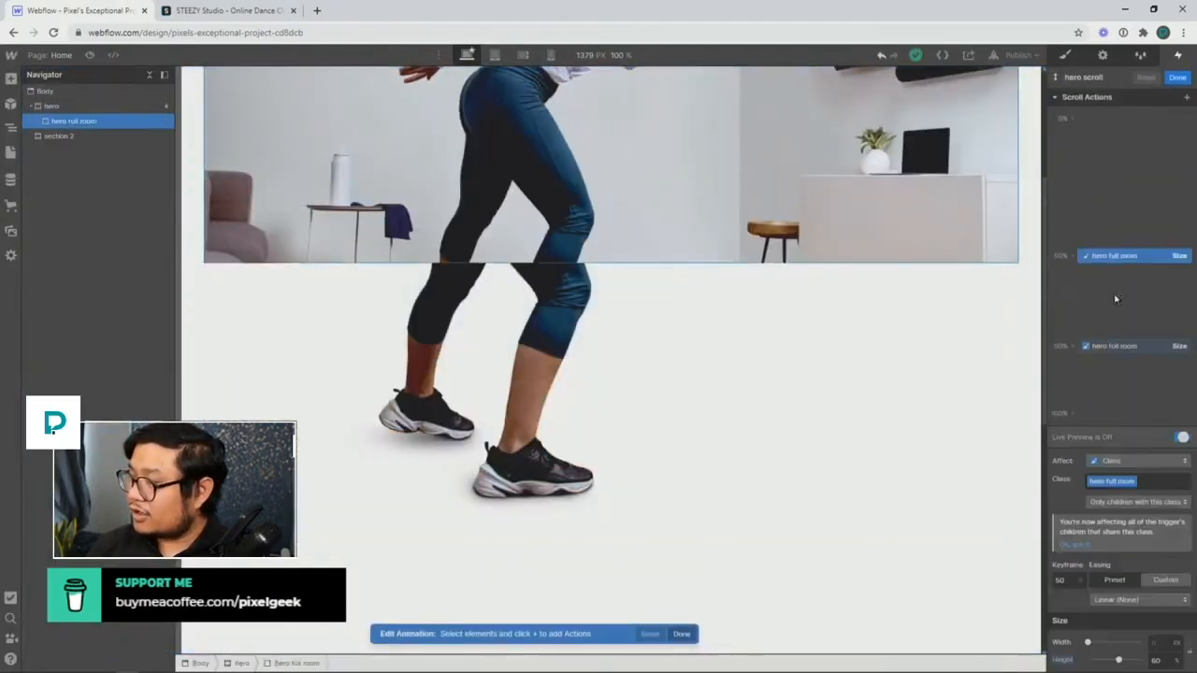
{"action": "left_click", "coordinate": [1116, 346]}
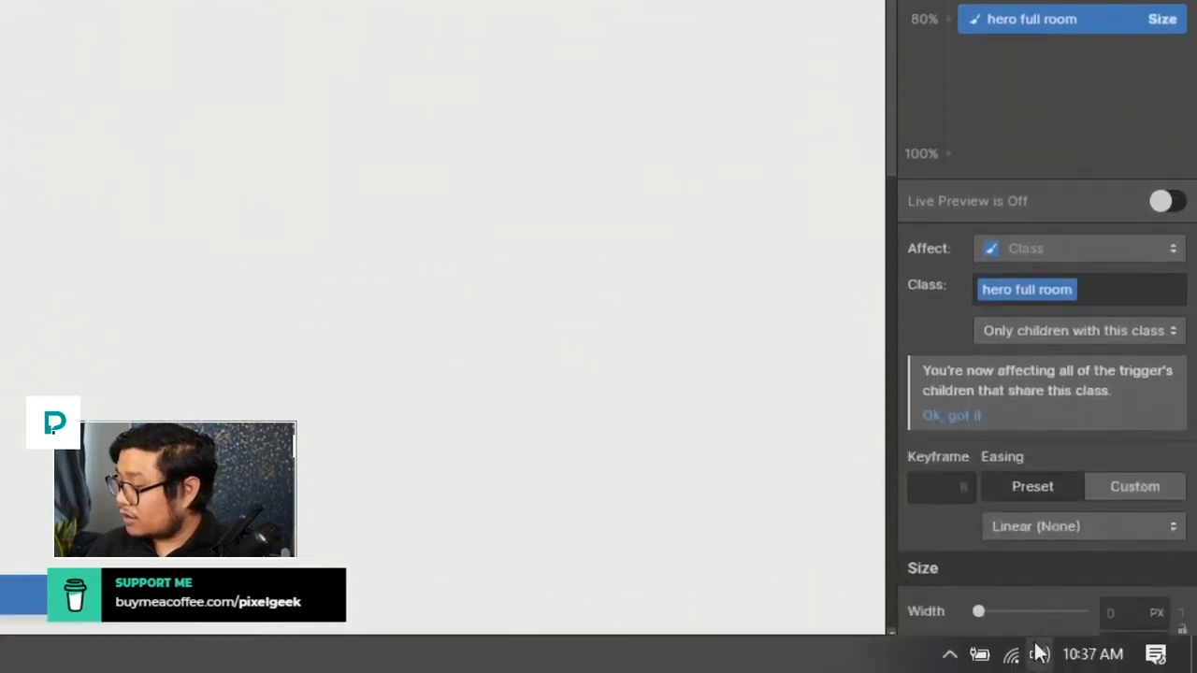
{"action": "left_click", "coordinate": [1024, 532]}
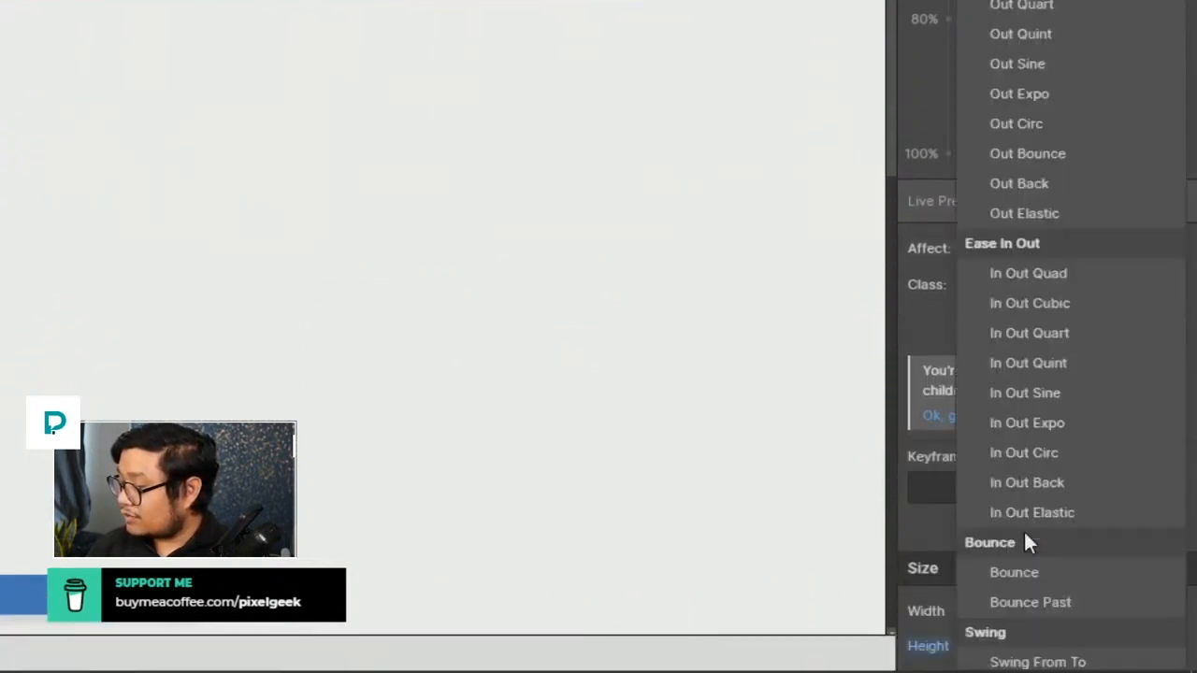
{"action": "left_click", "coordinate": [1070, 38]}
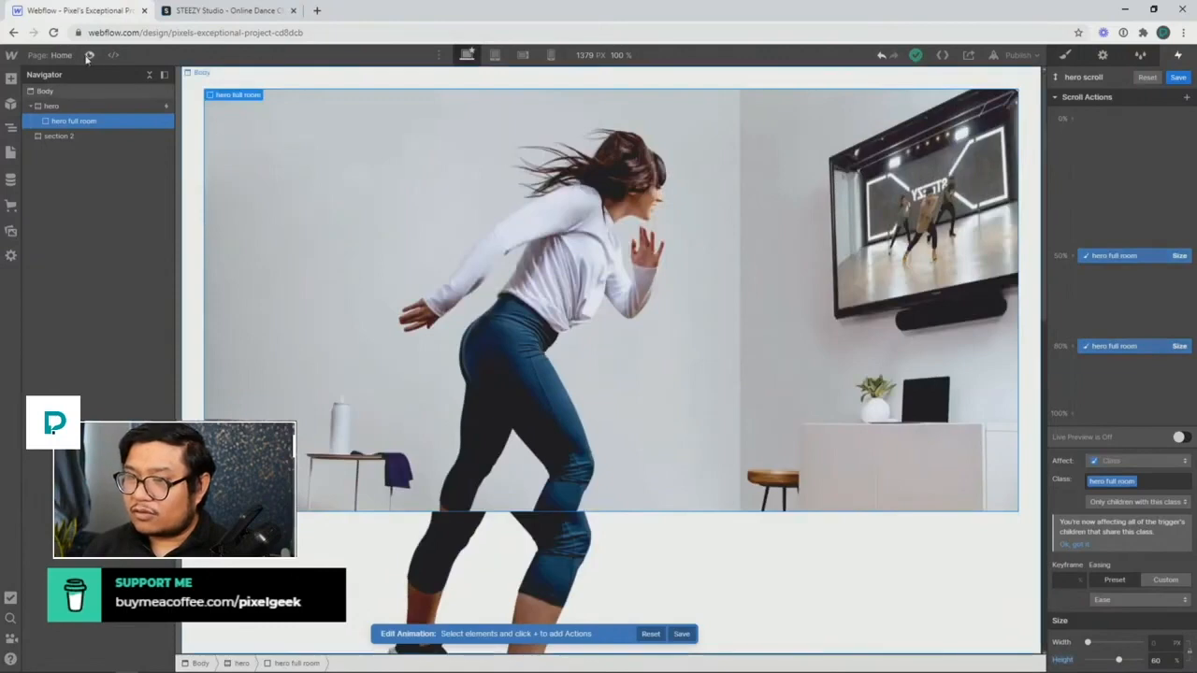
Preview the eased scroll animation, scrolling through the hero to check how the room expands, and return to editing
{"action": "left_click", "coordinate": [89, 55]}
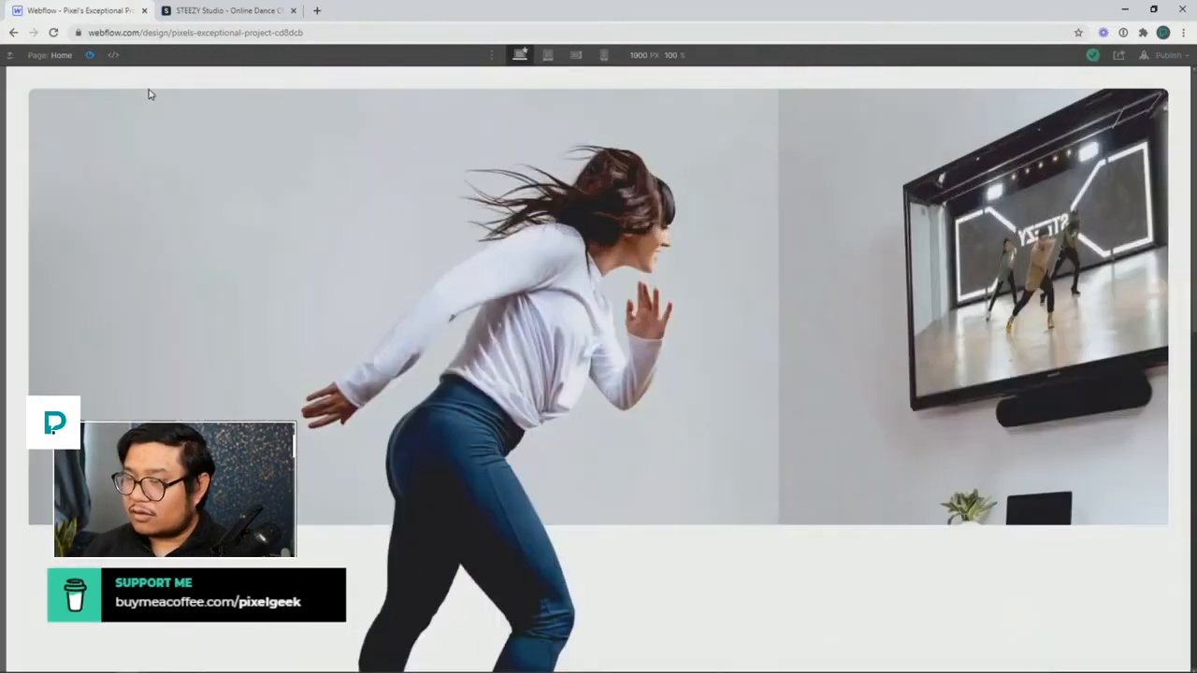
{"action": "scroll", "coordinate": [446, 297], "scroll_direction": "down", "scroll_amount": 5}
{"action": "scroll", "coordinate": [446, 299], "scroll_direction": "up", "scroll_amount": 2}
{"action": "scroll", "coordinate": [446, 302], "scroll_direction": "up", "scroll_amount": 1}
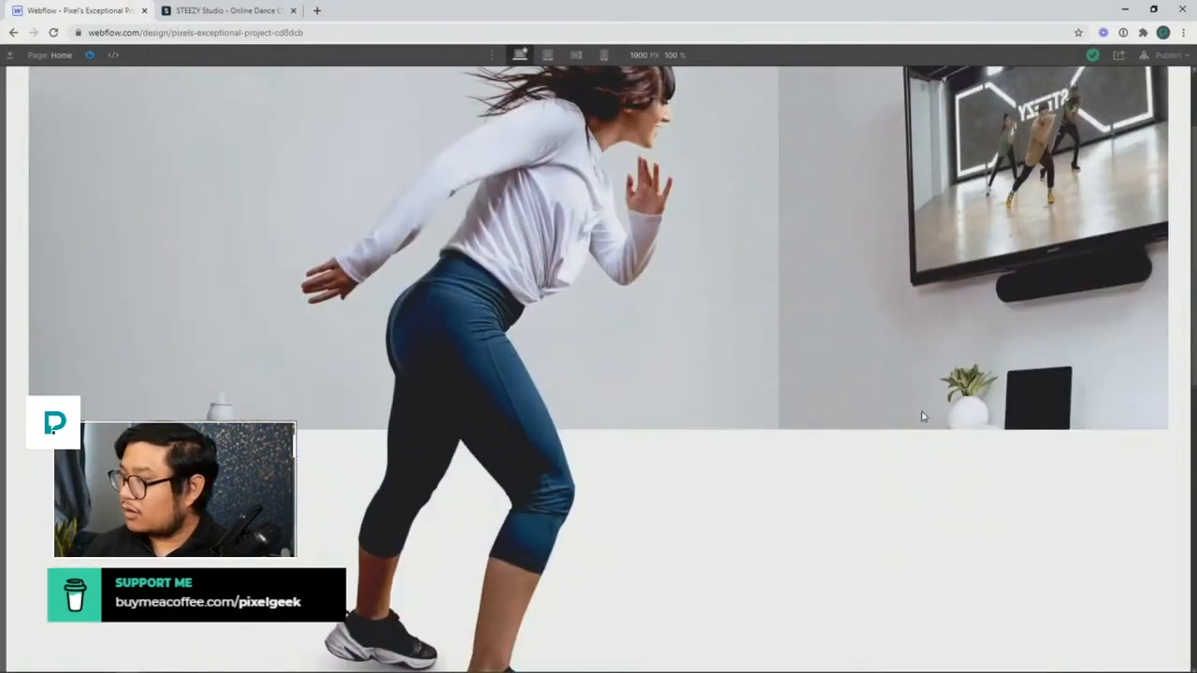
{"action": "left_click_drag", "start_coordinate": [1192, 364], "coordinate": [1152, 489]}
{"action": "scroll", "coordinate": [1151, 489], "scroll_direction": "down", "scroll_amount": 1}
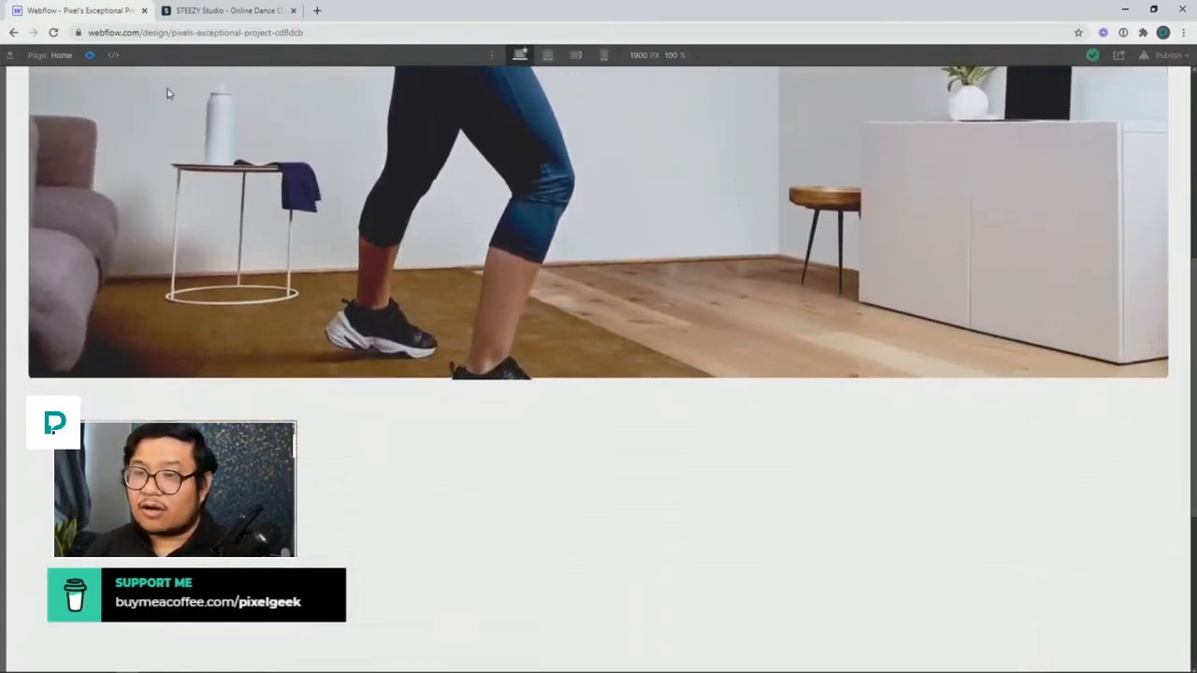
{"action": "left_click", "coordinate": [87, 54]}
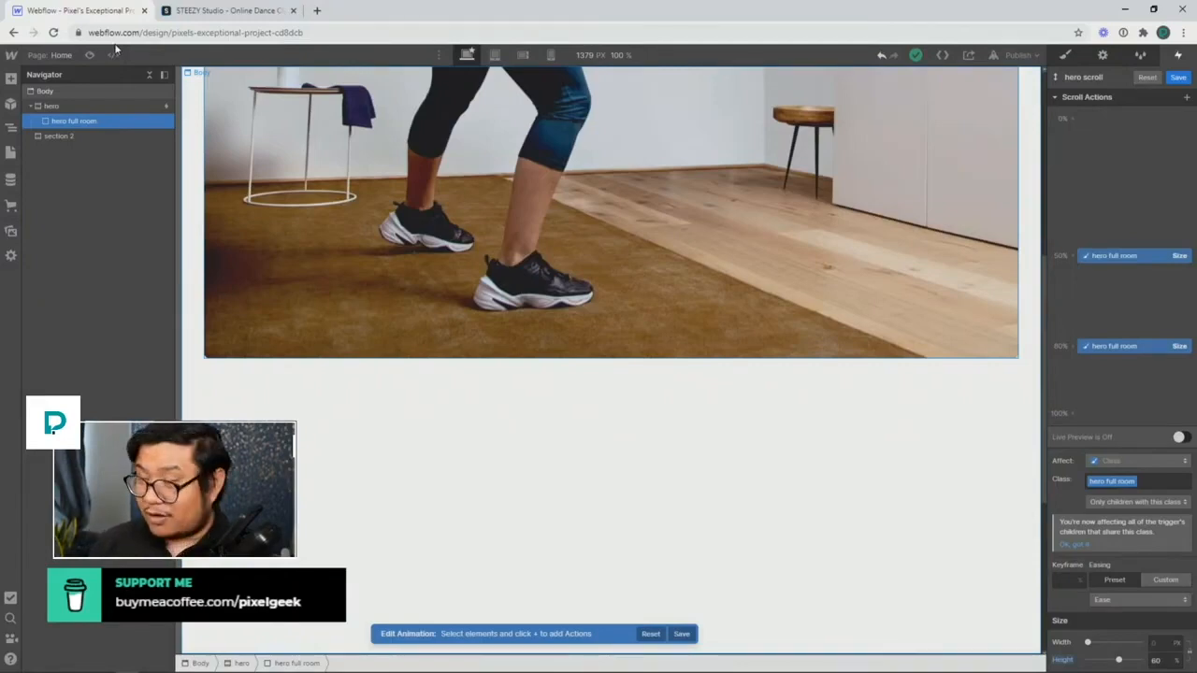
Give the hero full room layer a 10 px border radius in its style settings
{"action": "left_click", "coordinate": [1064, 55]}
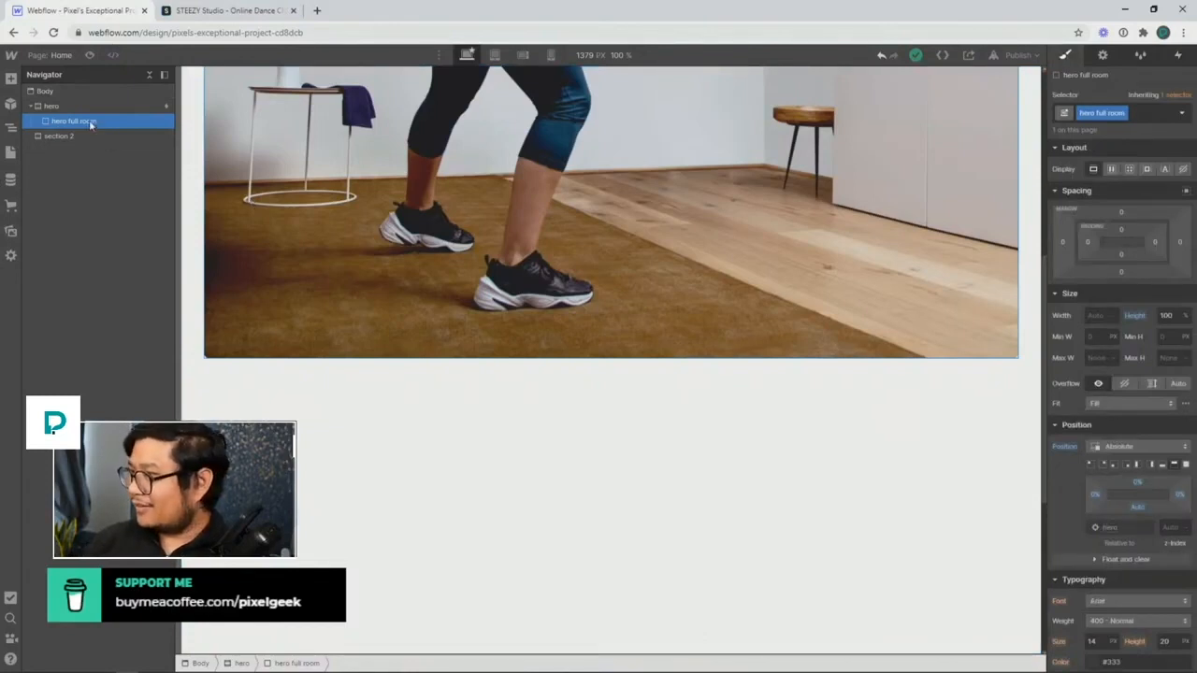
{"action": "scroll", "coordinate": [1111, 292], "scroll_direction": "down", "scroll_amount": 4}
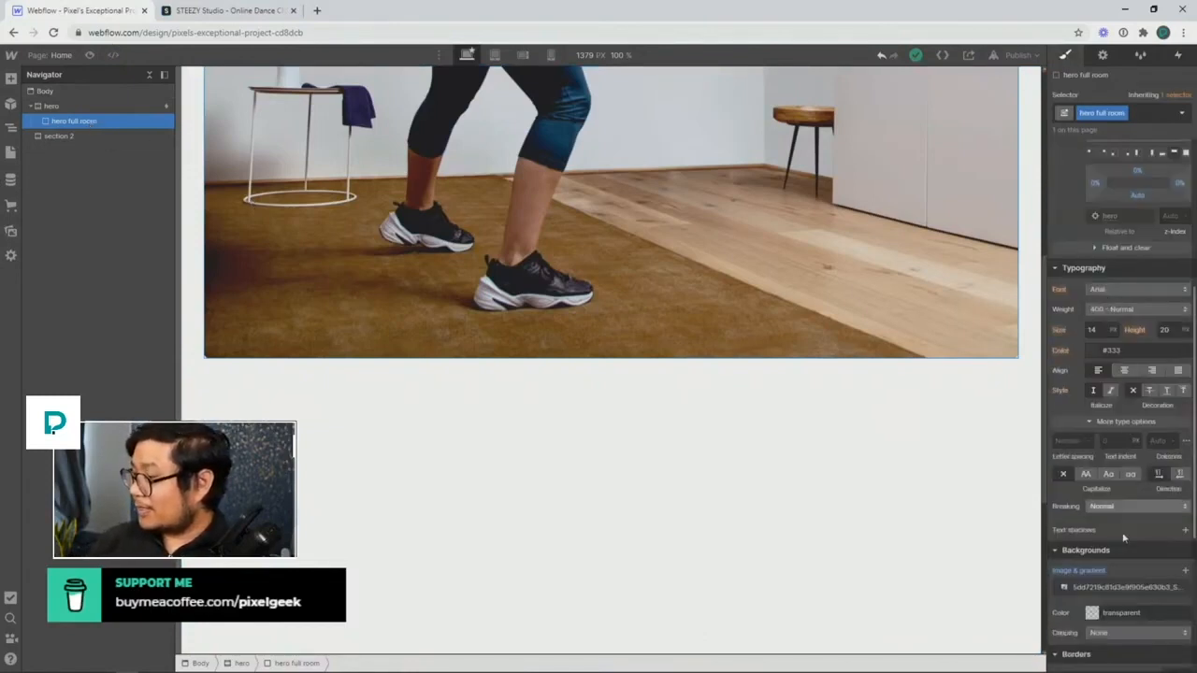
{"action": "scroll", "coordinate": [1111, 505], "scroll_direction": "down", "scroll_amount": 4}
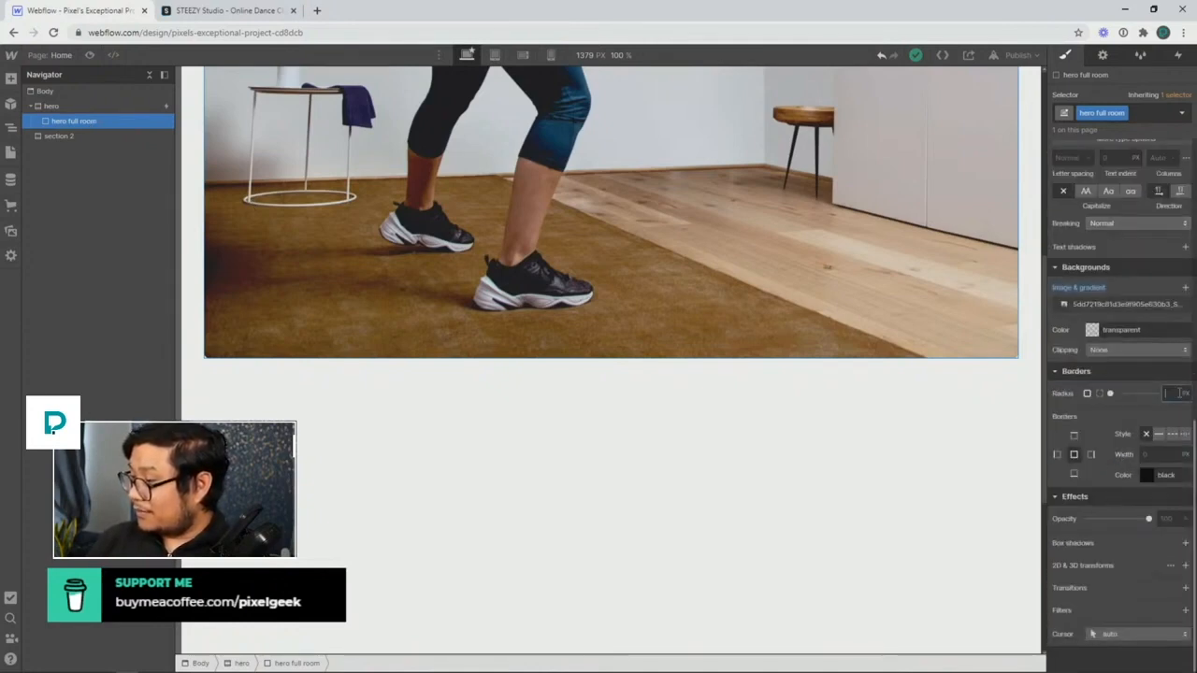
{"action": "left_click", "coordinate": [1172, 393]}
{"action": "type", "text": "10"}
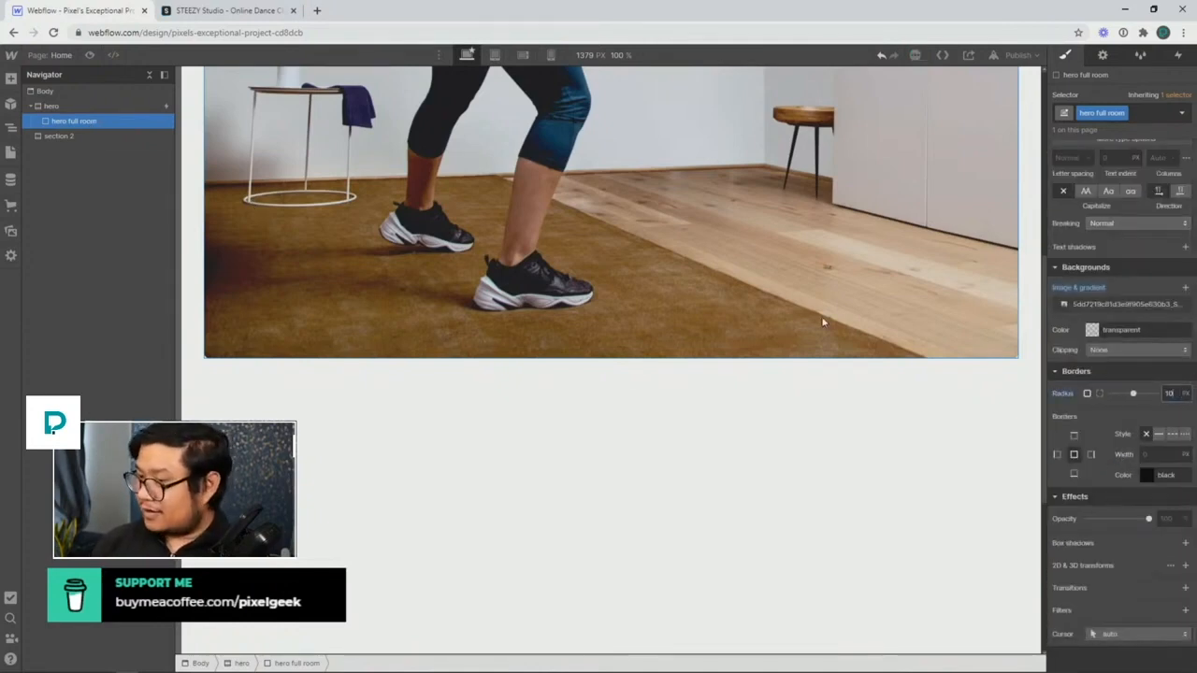
{"action": "left_click", "coordinate": [630, 387]}
Preview the hero's rounded corners, return to editing, and review the hero full room and Body border settings
{"action": "left_click", "coordinate": [91, 55]}
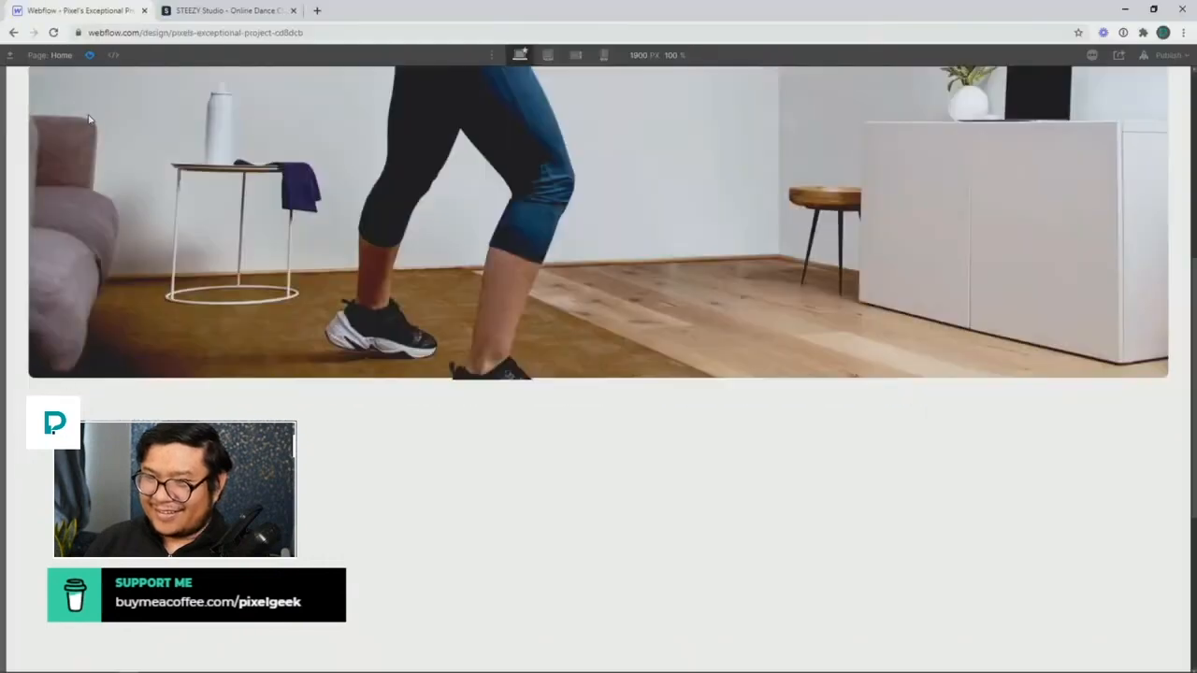
{"action": "left_click", "coordinate": [90, 55]}
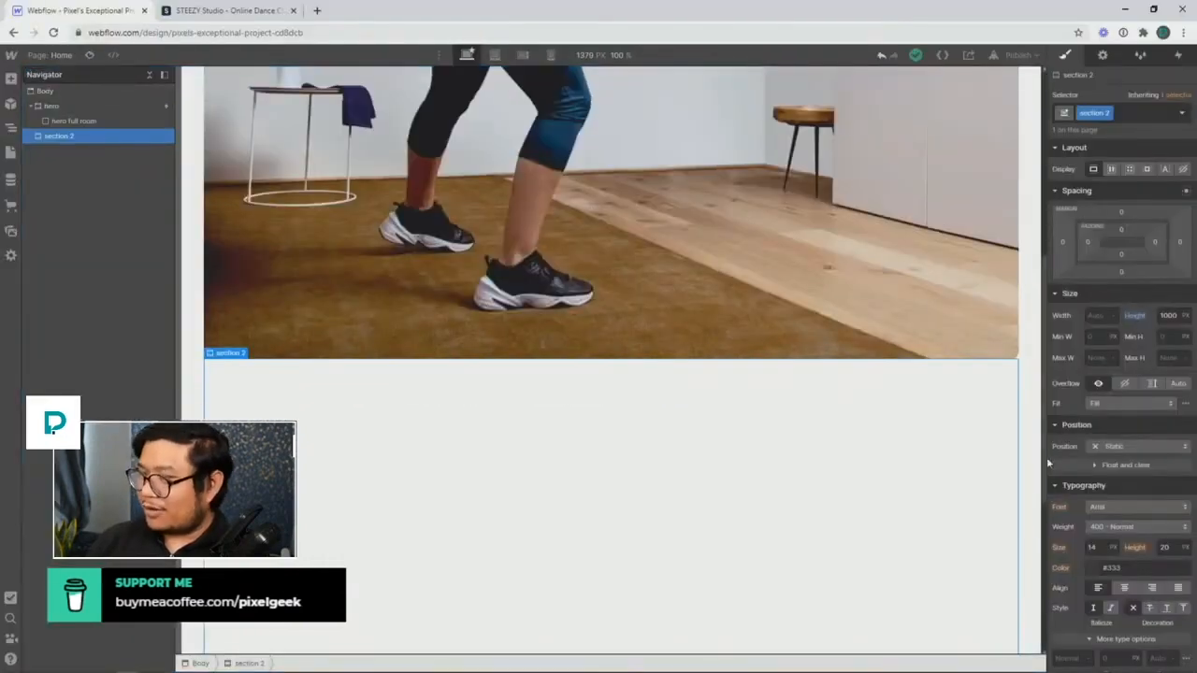
{"action": "left_click", "coordinate": [74, 120]}
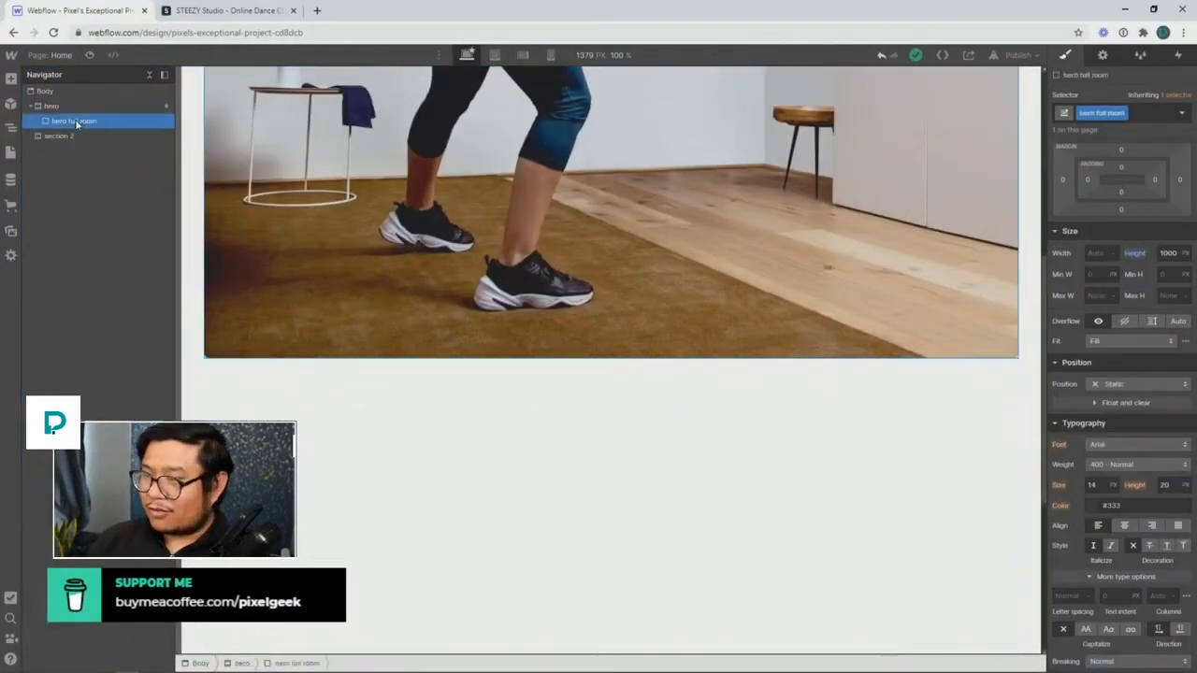
{"action": "scroll", "coordinate": [1094, 533], "scroll_direction": "down", "scroll_amount": 4}
{"action": "scroll", "coordinate": [1099, 524], "scroll_direction": "down", "scroll_amount": 3}
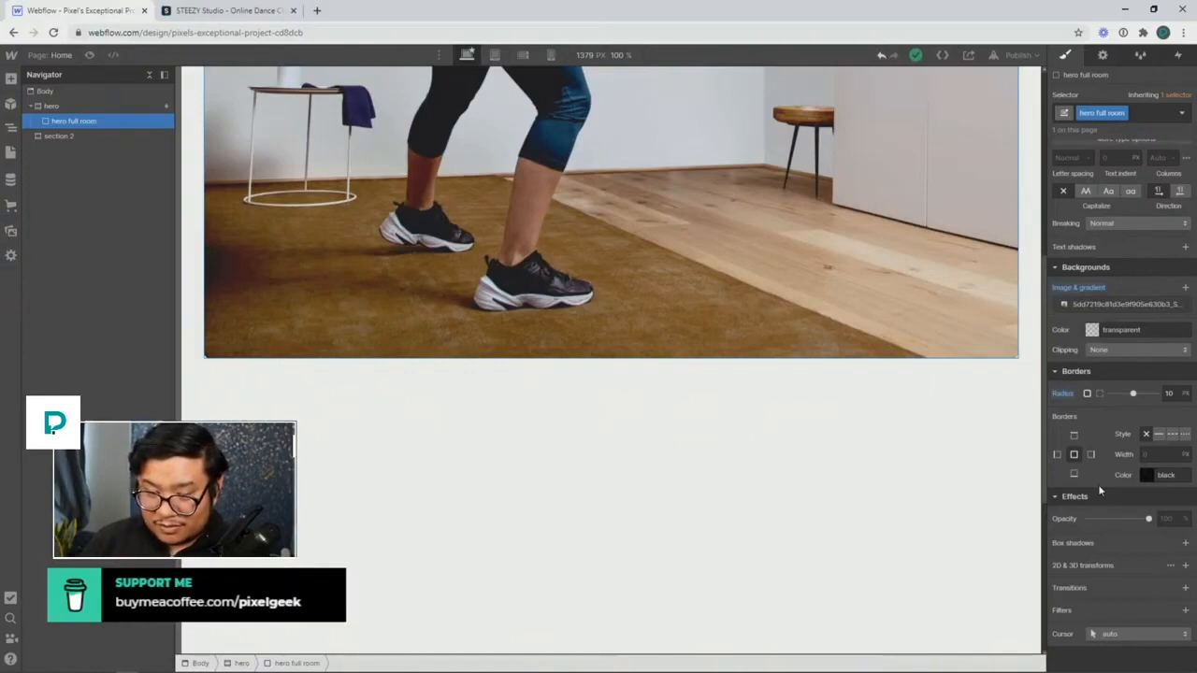
{"action": "left_click", "coordinate": [44, 91]}
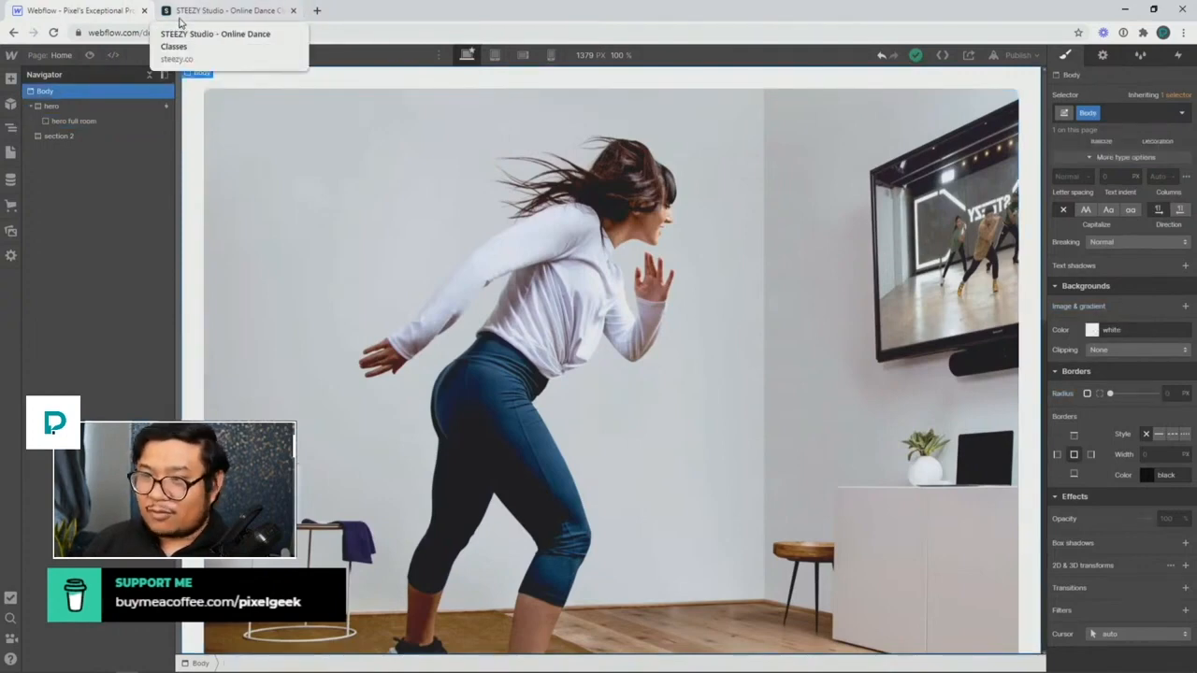
Switch to the STEEZY site and examine how the Step-by-Step Learning progress bars fill while scrolling
{"action": "left_click", "coordinate": [180, 18]}
{"action": "scroll", "coordinate": [311, 394], "scroll_direction": "down", "scroll_amount": 7}
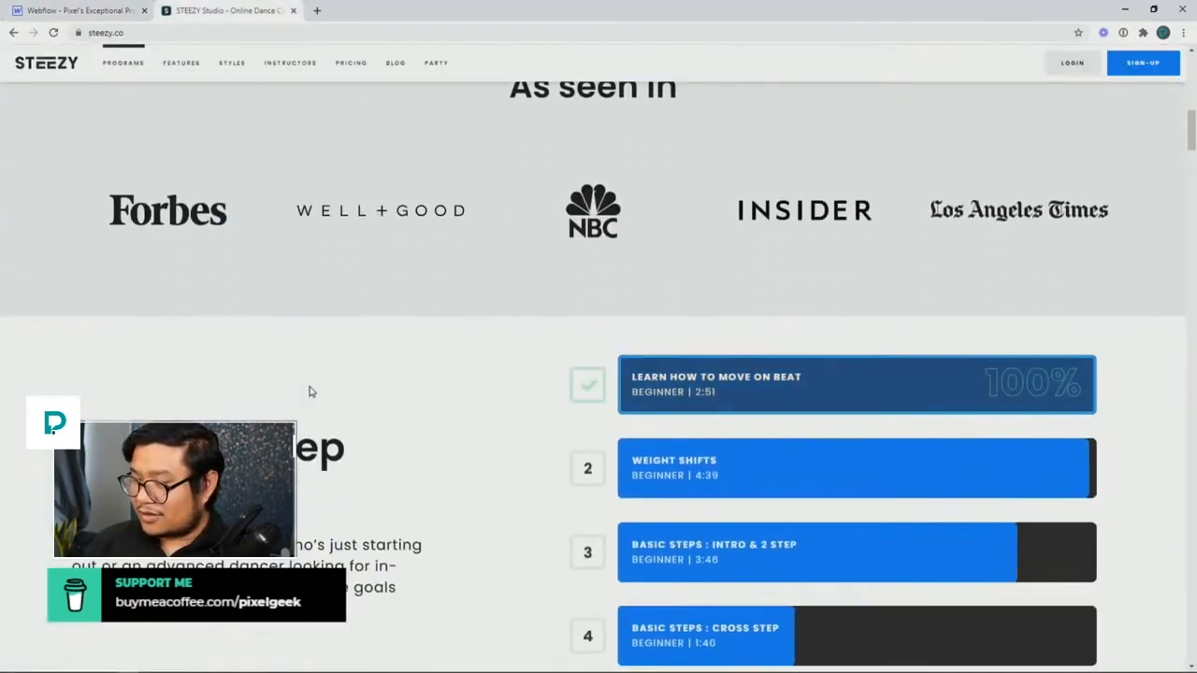
{"action": "scroll", "coordinate": [310, 393], "scroll_direction": "up", "scroll_amount": 5}
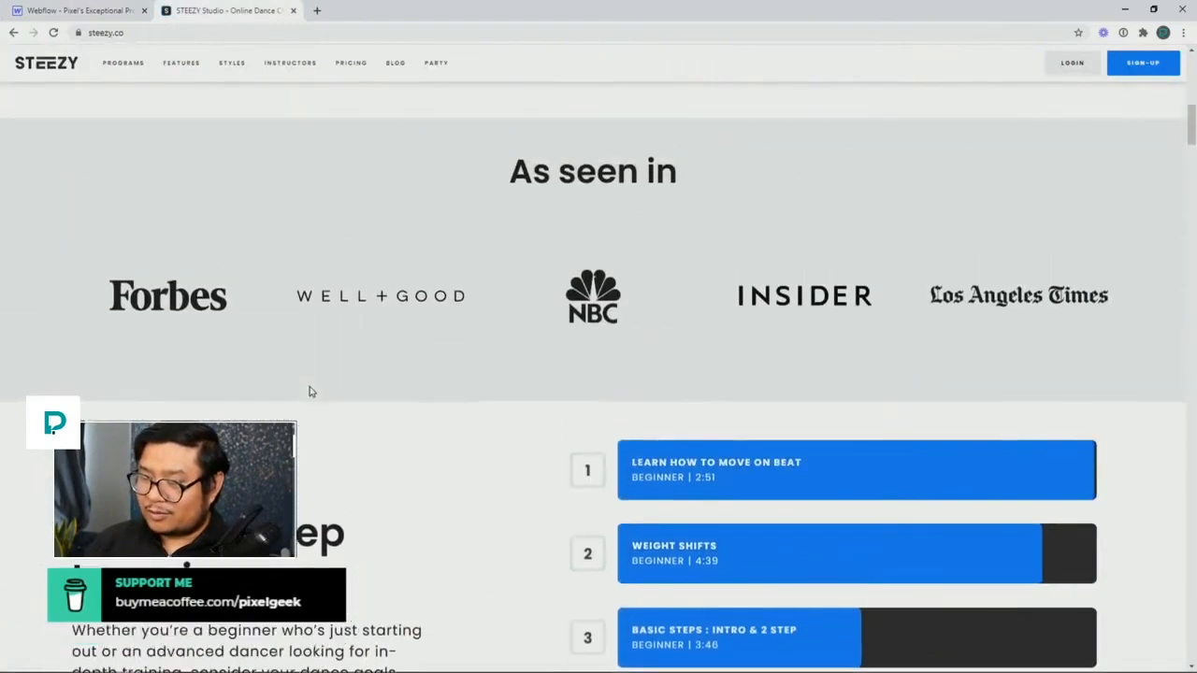
{"action": "scroll", "coordinate": [310, 392], "scroll_direction": "down", "scroll_amount": 3}
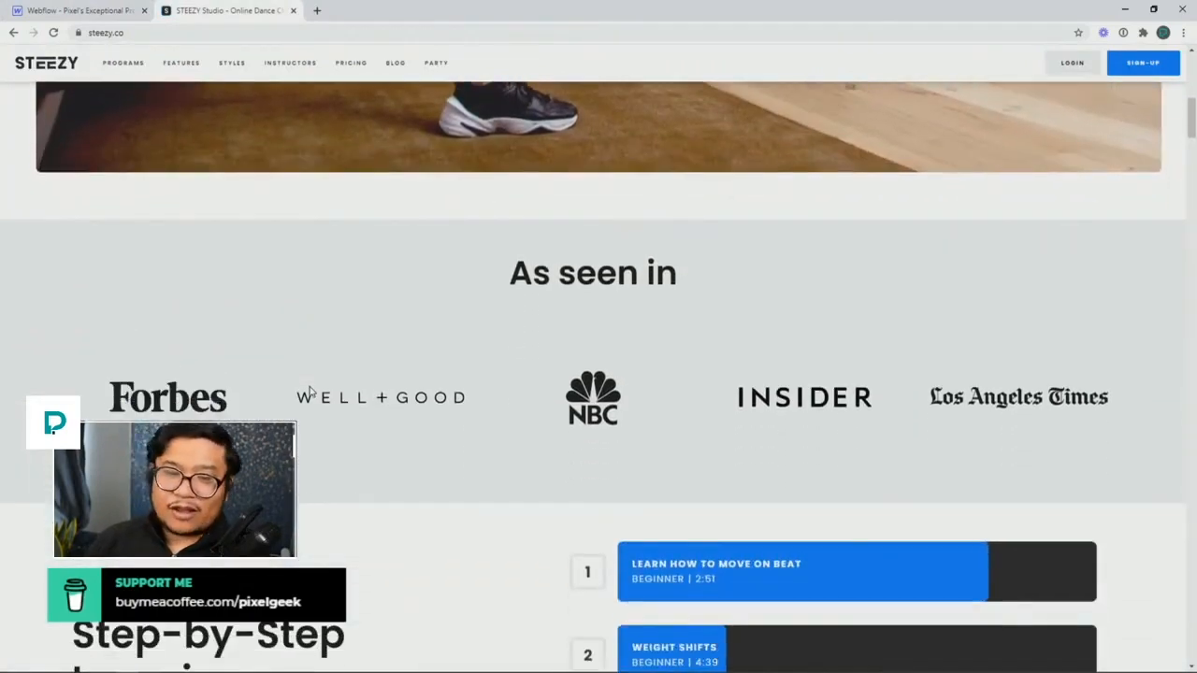
{"action": "scroll", "coordinate": [311, 392], "scroll_direction": "down", "scroll_amount": 3}
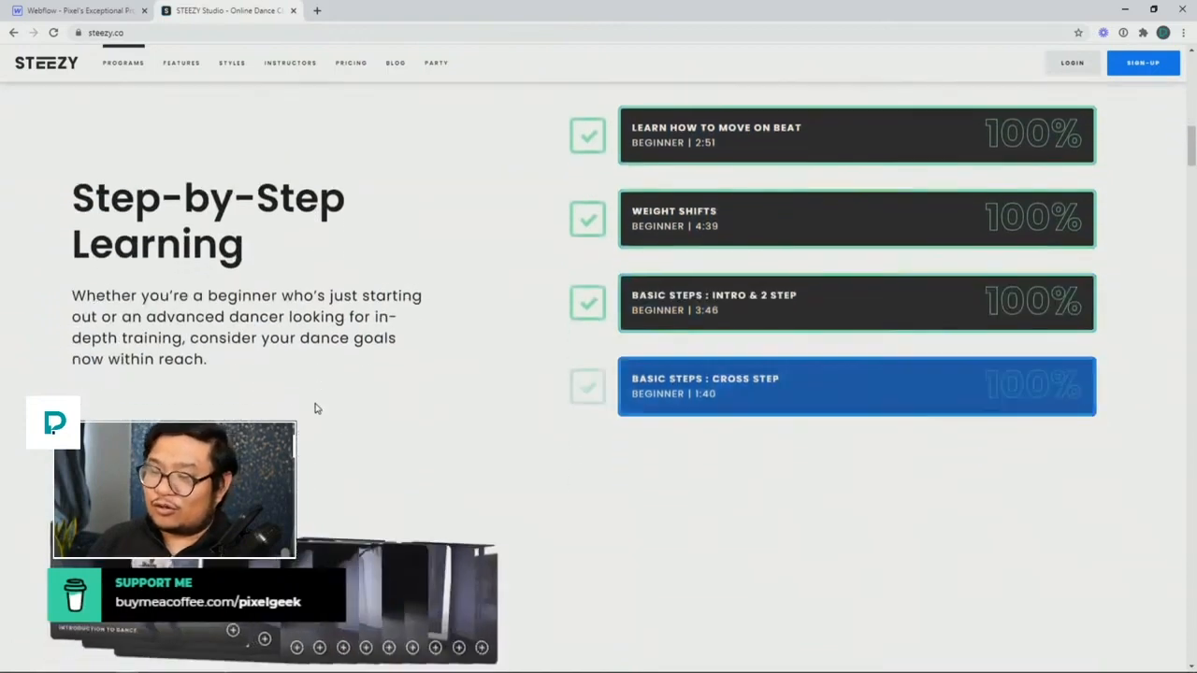
{"action": "scroll", "coordinate": [315, 405], "scroll_direction": "up", "scroll_amount": 4}
{"action": "scroll", "coordinate": [315, 408], "scroll_direction": "down", "scroll_amount": 3}
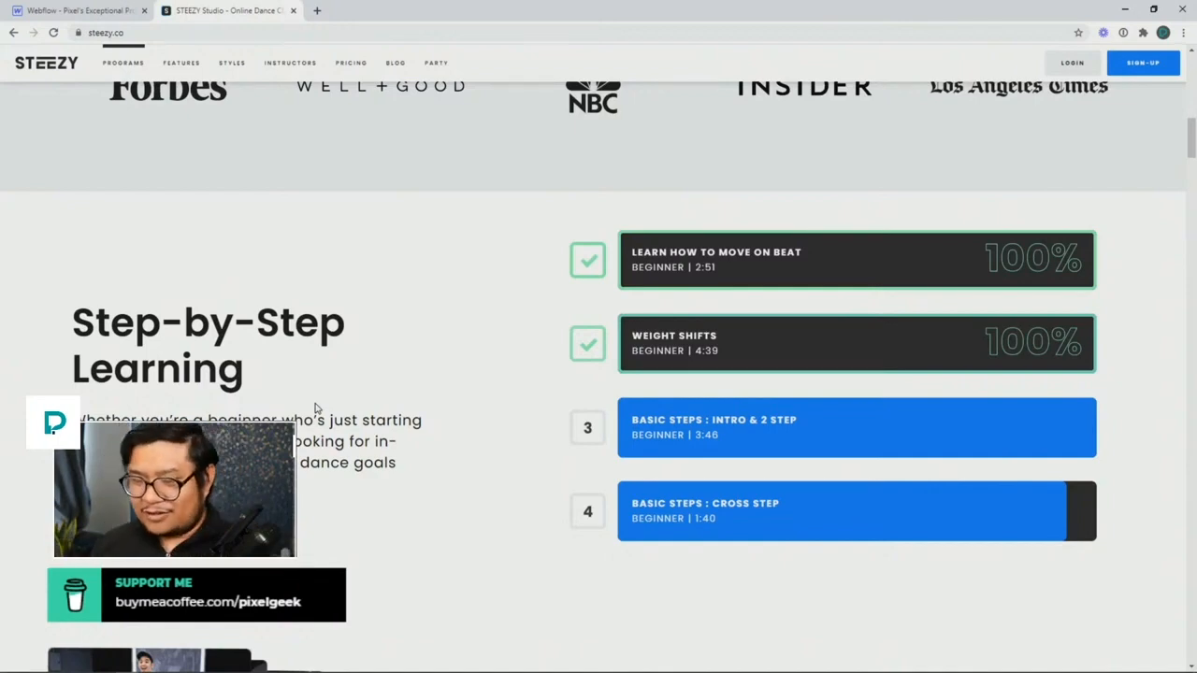
Return to the Webflow project, clear section 2's fixed height, and set its top and bottom padding to about 246 px
{"action": "left_click", "coordinate": [119, 11]}
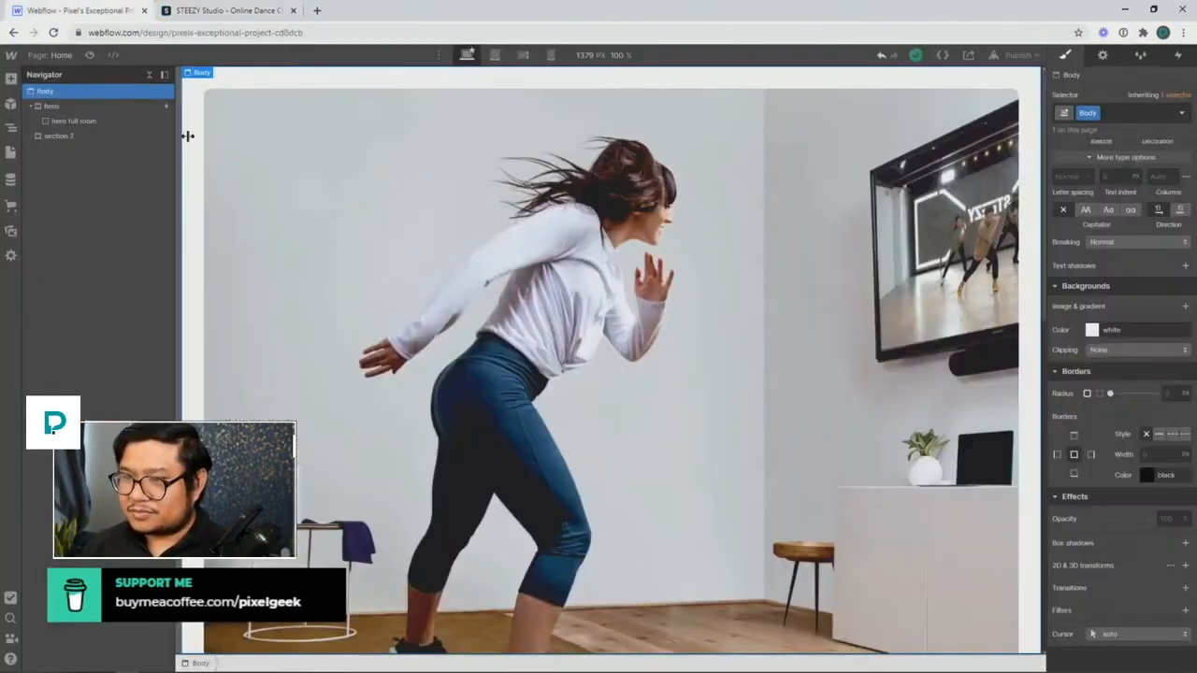
{"action": "left_click", "coordinate": [81, 122]}
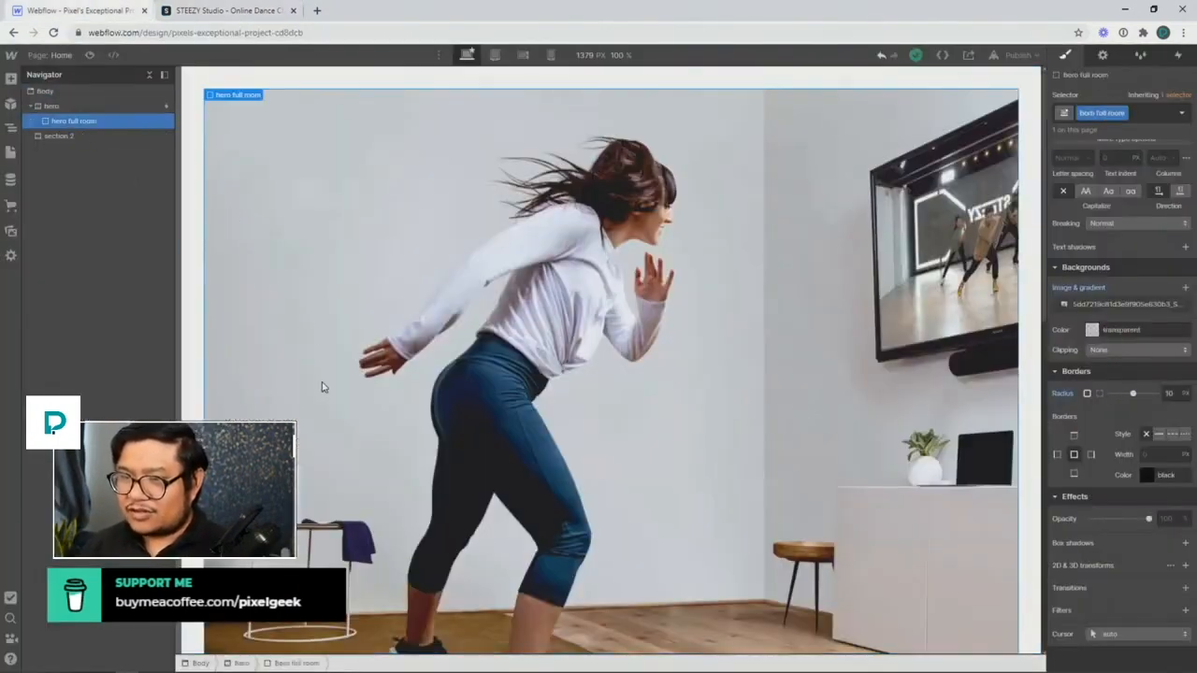
{"action": "left_click", "coordinate": [78, 137]}
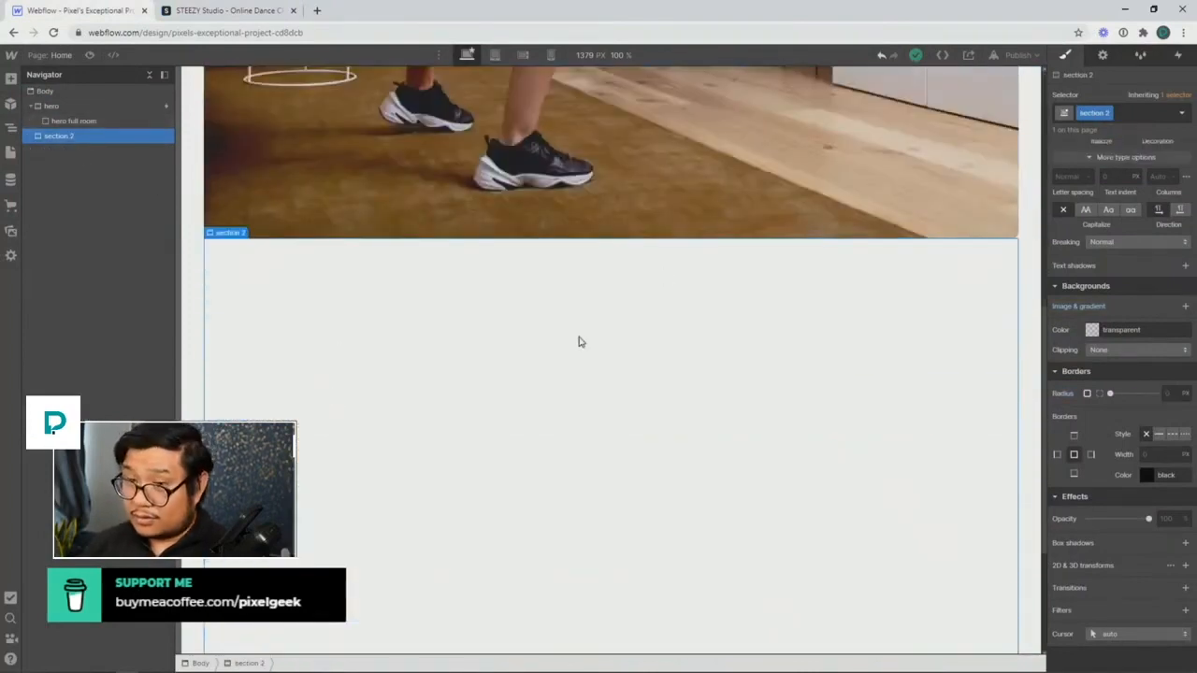
{"action": "scroll", "coordinate": [1121, 297], "scroll_direction": "up", "scroll_amount": 6}
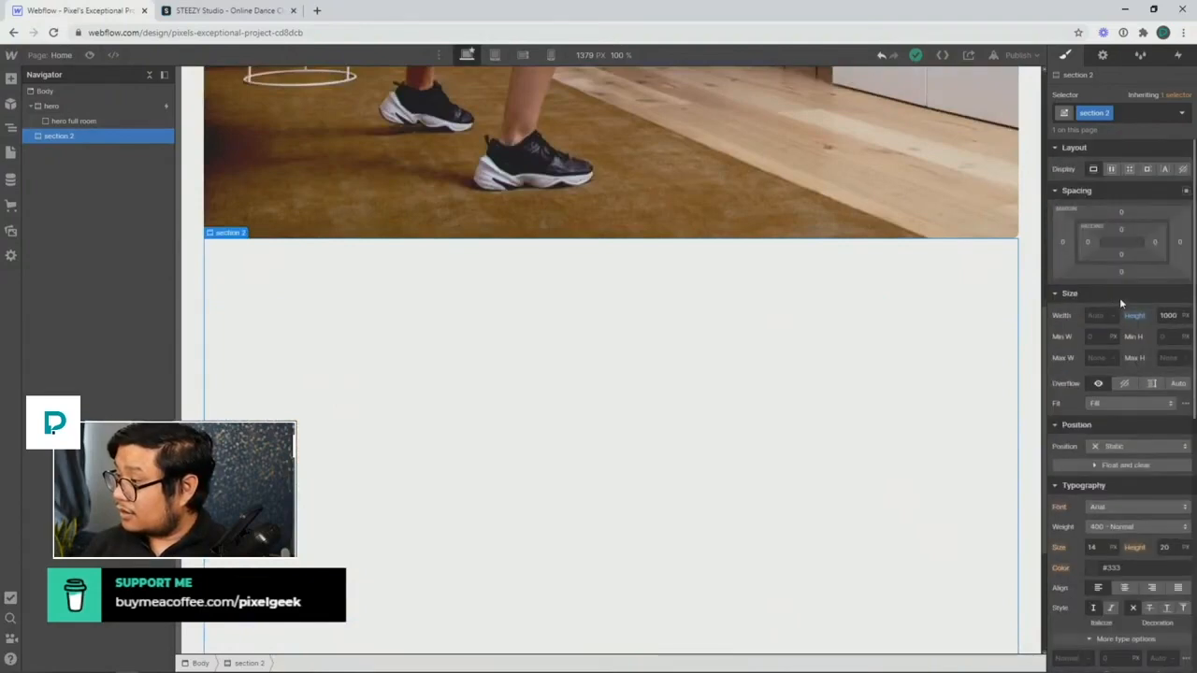
{"action": "left_click", "coordinate": [1135, 316], "text": "alt"}
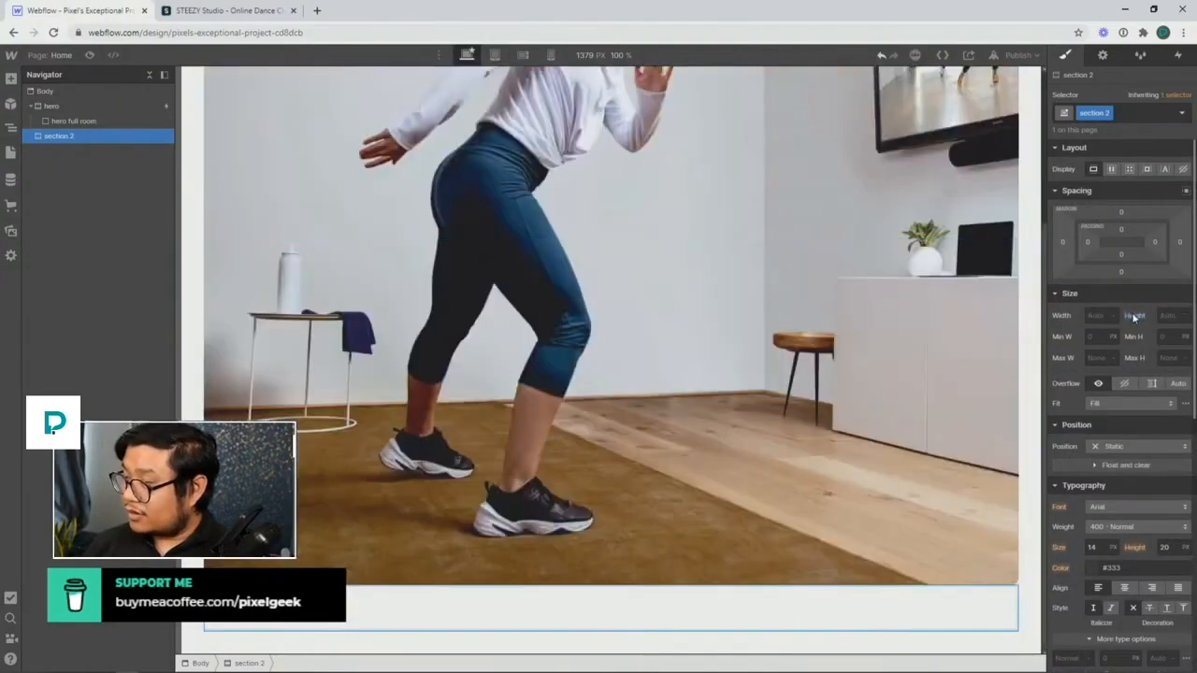
{"action": "left_click_drag", "start_coordinate": [1125, 230], "coordinate": [1121, 383]}
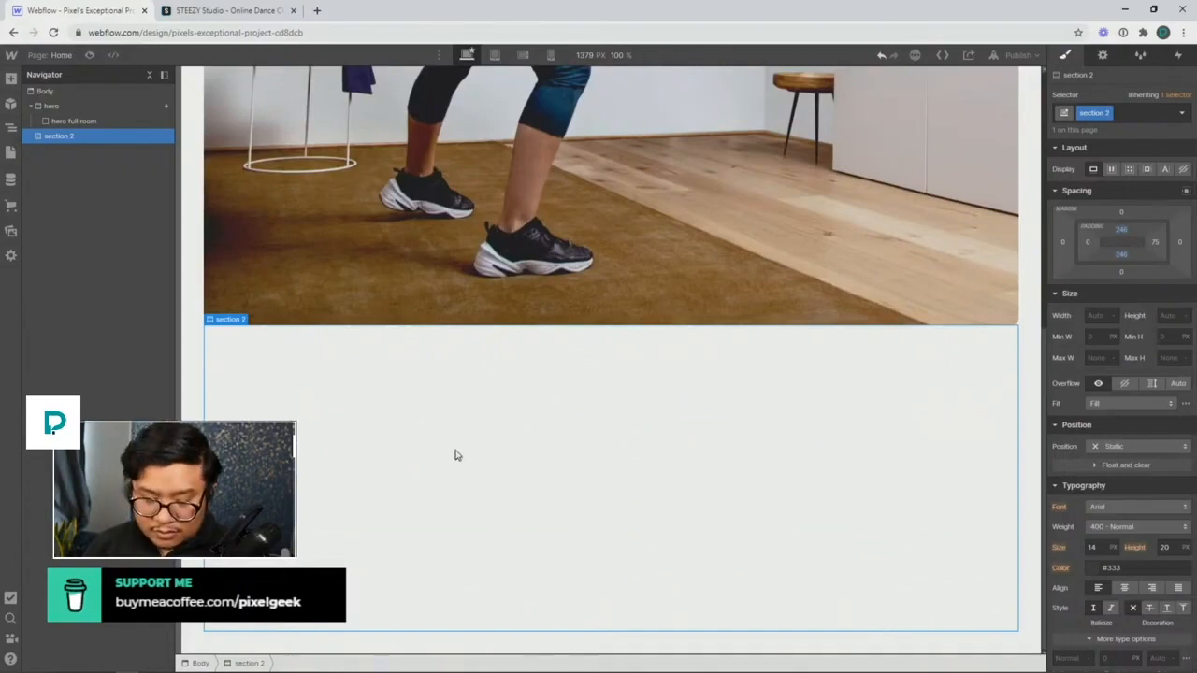
Insert a div block inside section 2 and give it the class bar wrapper
{"action": "key", "text": "ctrl+k"}
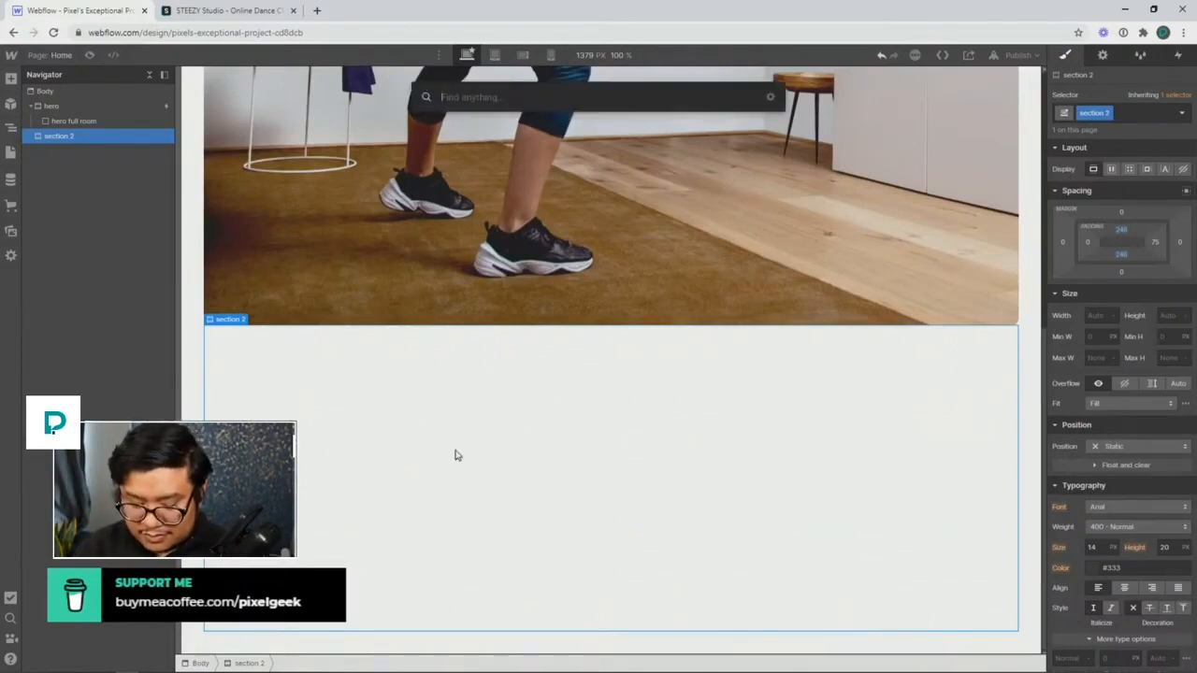
{"action": "type", "text": "div"}
{"action": "key", "text": "Return"}
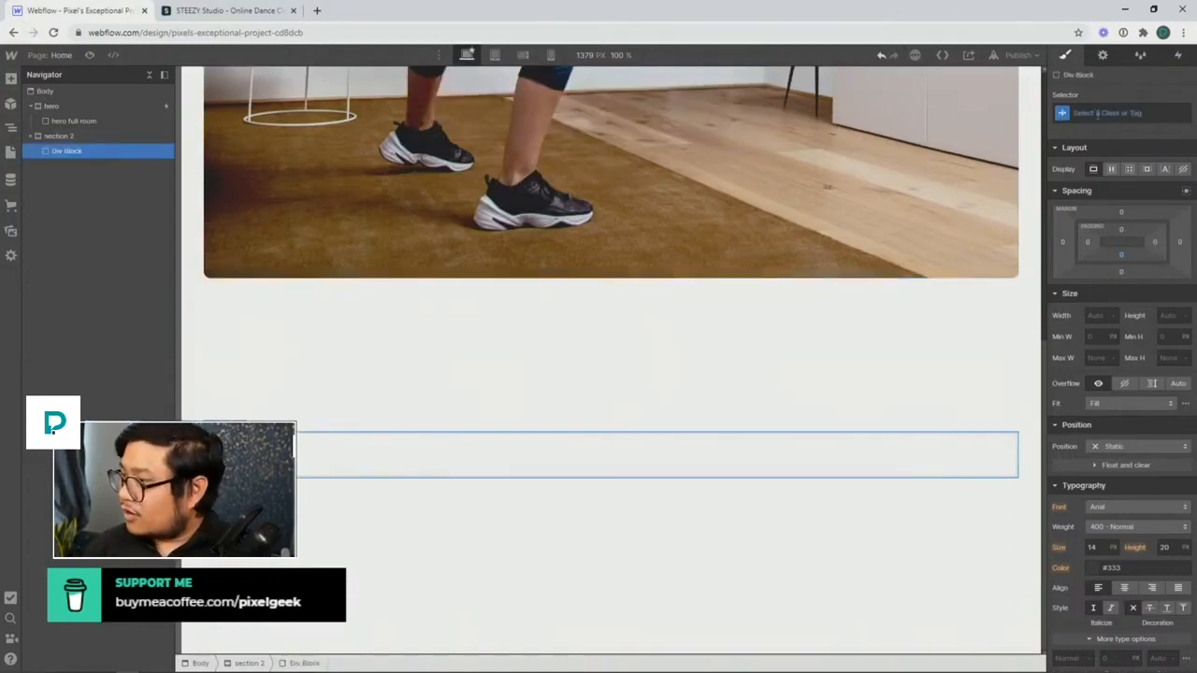
{"action": "left_click", "coordinate": [1098, 113]}
{"action": "type", "text": "bar wrapper"}
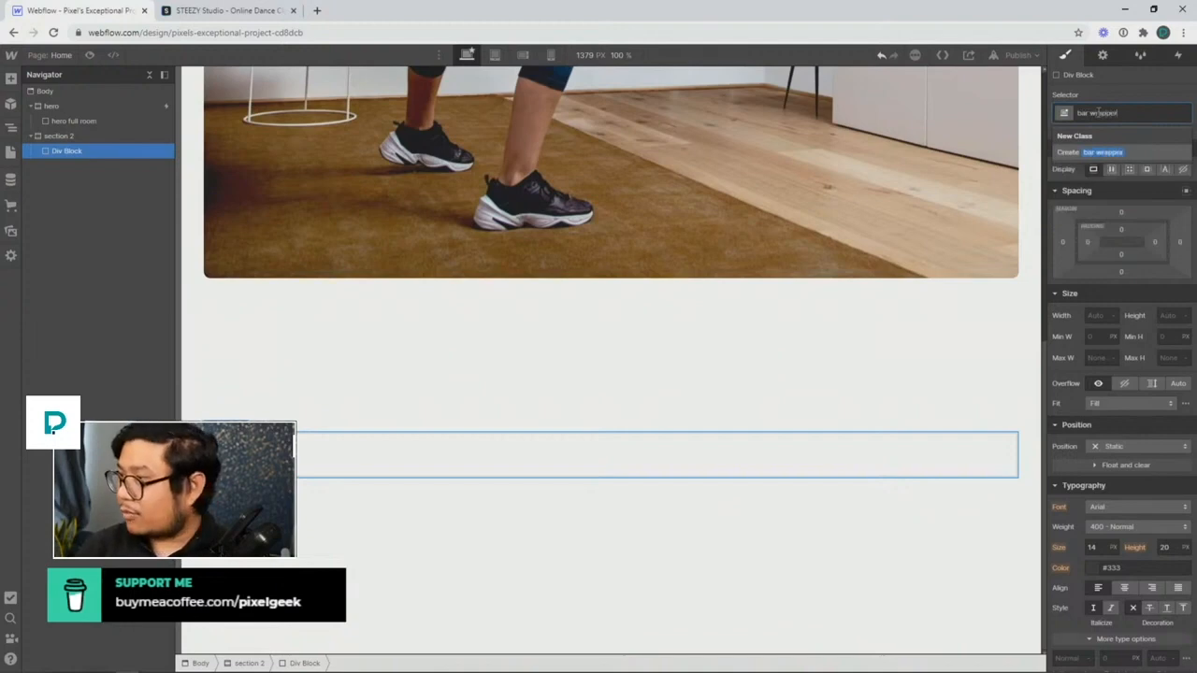
{"action": "key", "text": "Return"}
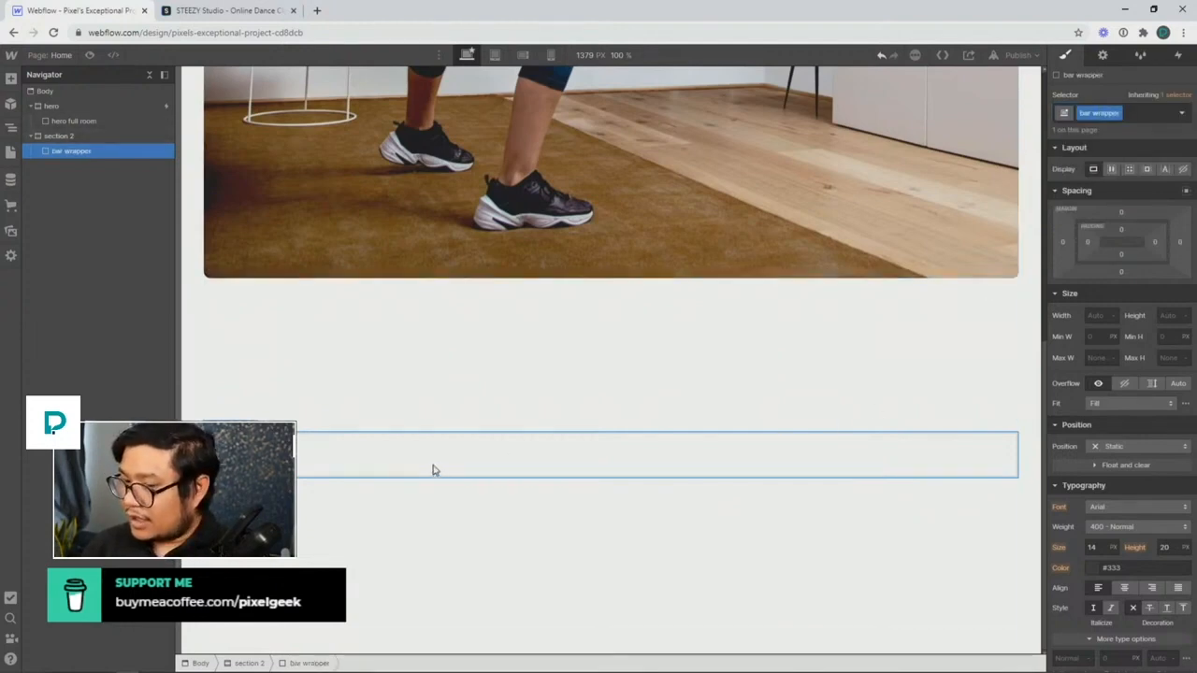
Set the bar wrapper's height to 75 px and its corner radius to 10 px
{"action": "left_click", "coordinate": [1165, 317]}
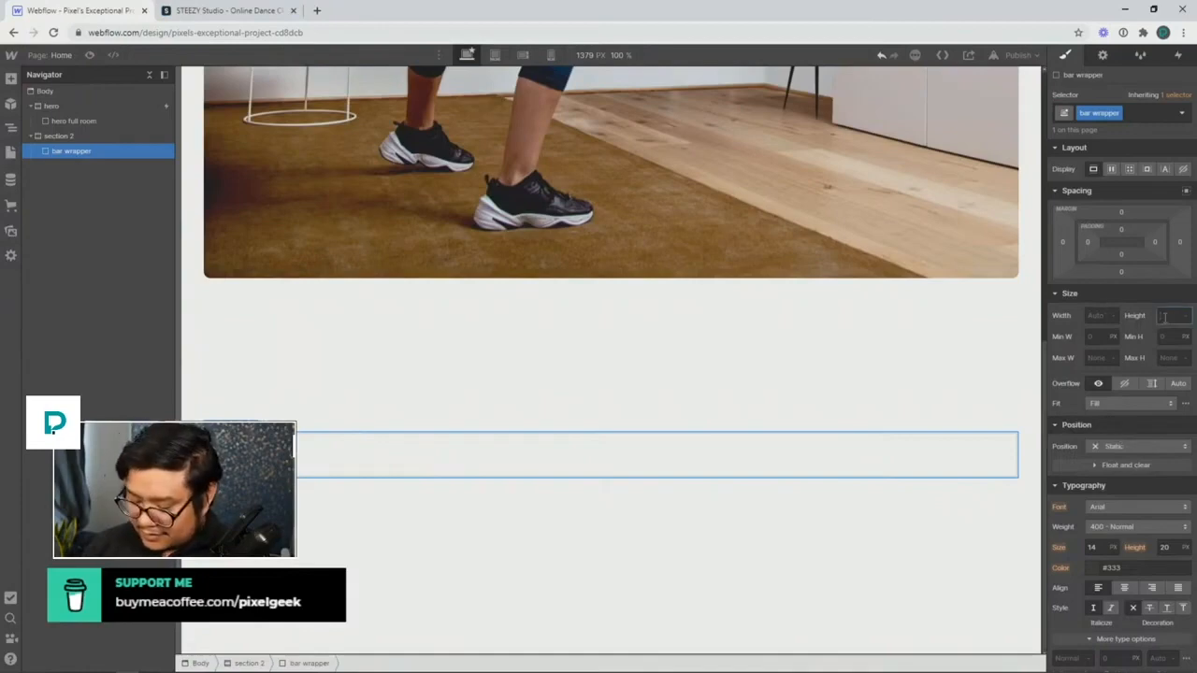
{"action": "type", "text": "100"}
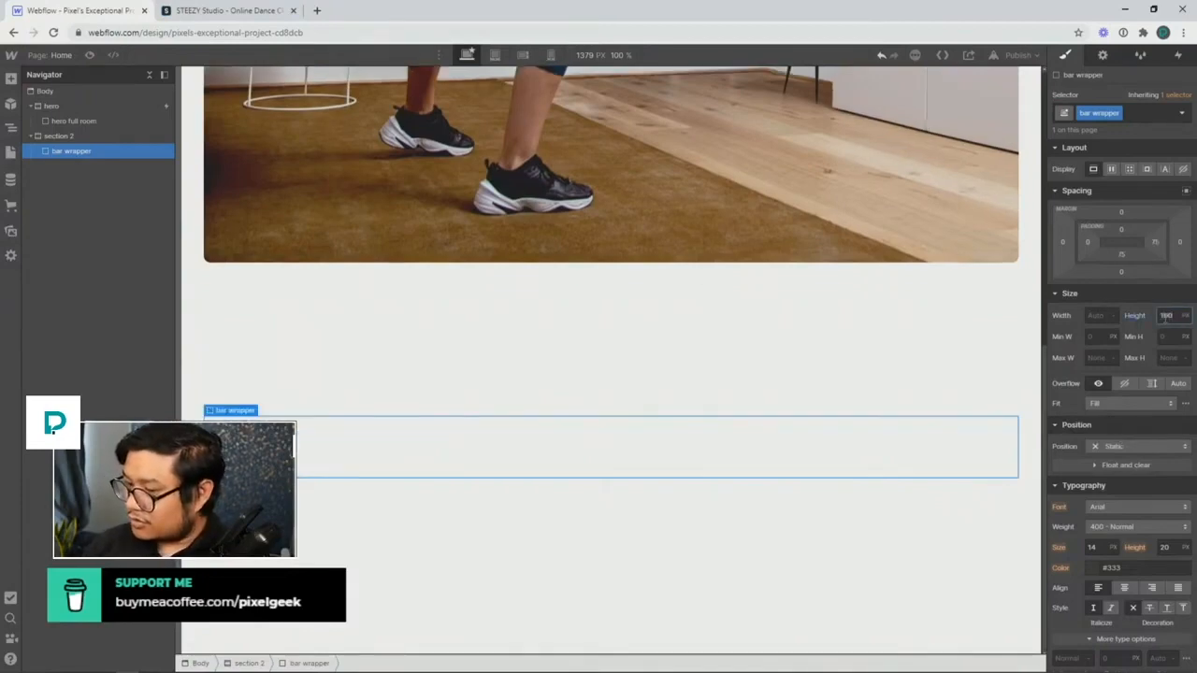
{"action": "key", "text": "shift+Down"}
{"action": "key", "text": "Return"}
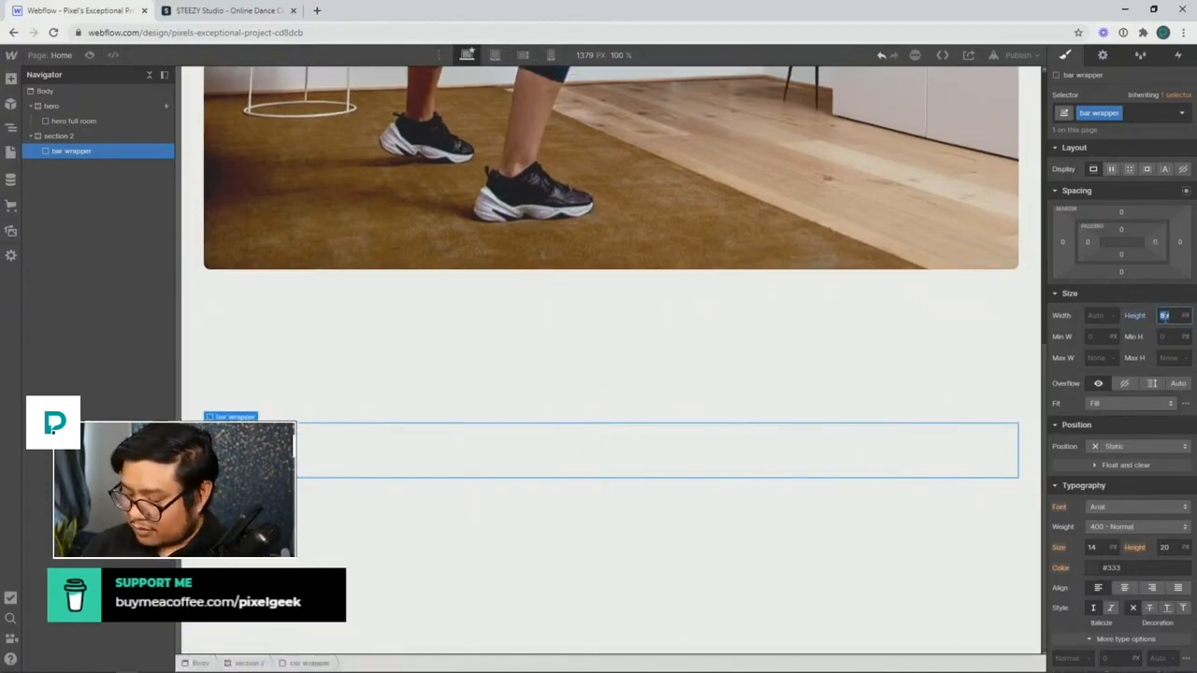
{"action": "key", "text": "shift+Down"}
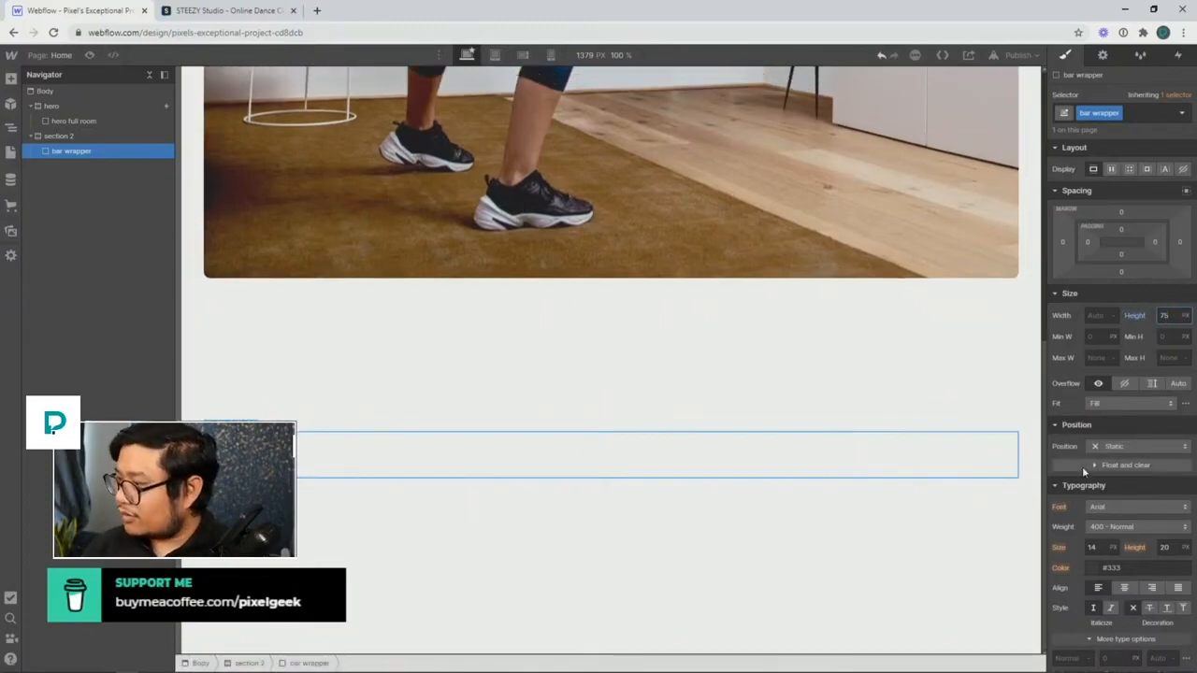
{"action": "scroll", "coordinate": [1084, 468], "scroll_direction": "down", "scroll_amount": 5}
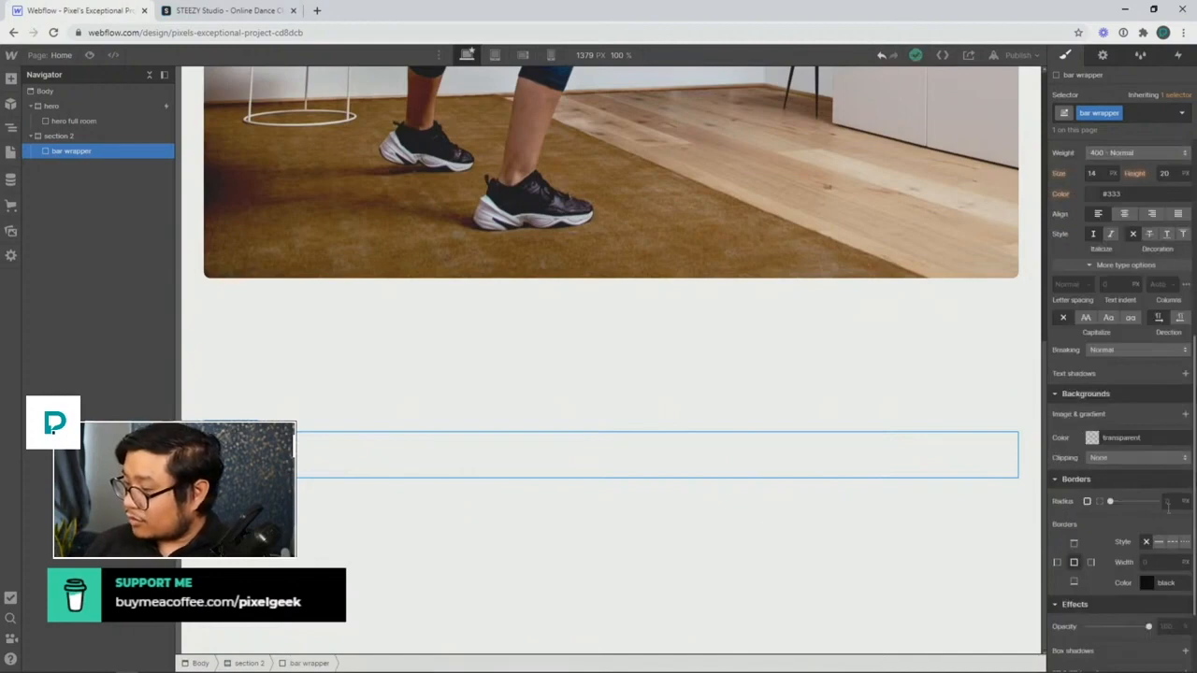
{"action": "left_click", "coordinate": [1168, 503]}
{"action": "type", "text": "10"}
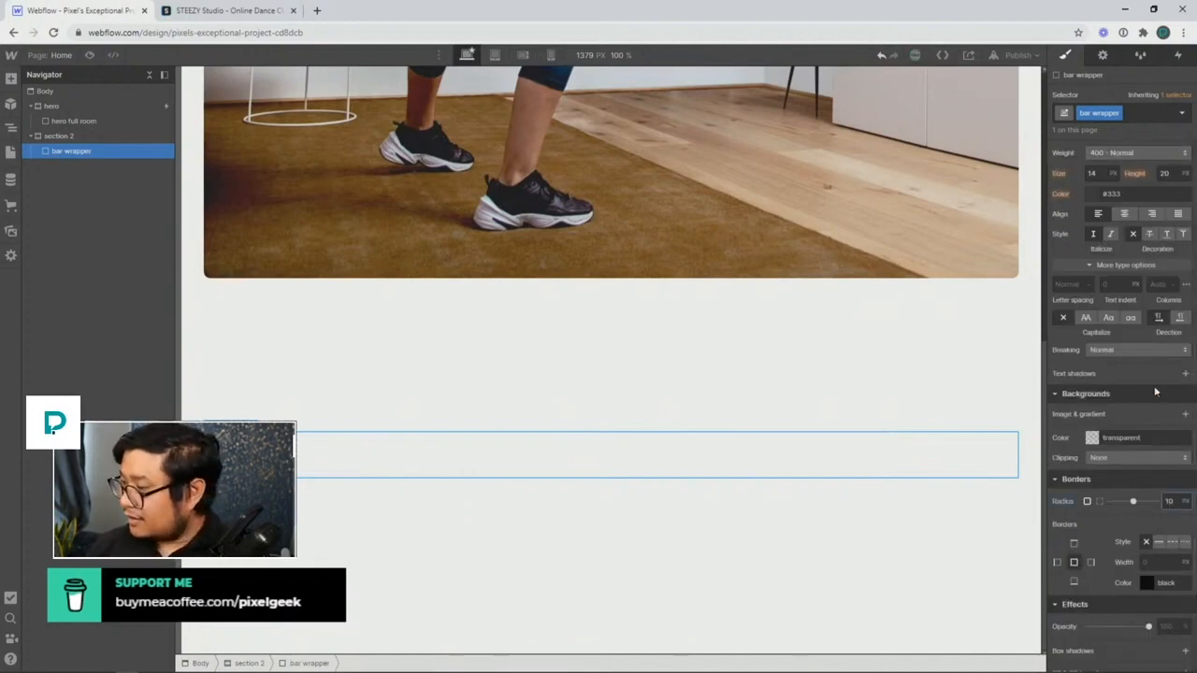
{"action": "scroll", "coordinate": [1108, 577], "scroll_direction": "down", "scroll_amount": 2}
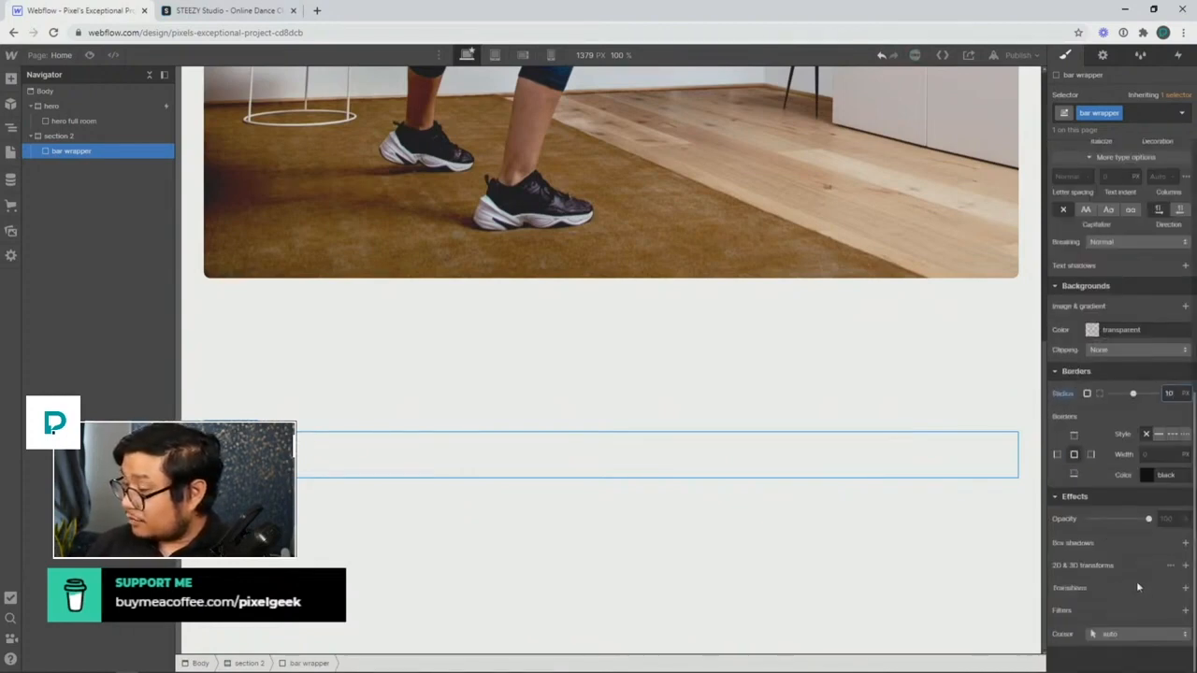
Give the bar wrapper a green inside box shadow with 0 px distance, 0 px blur and 5 px size
{"action": "left_click", "coordinate": [1186, 542]}
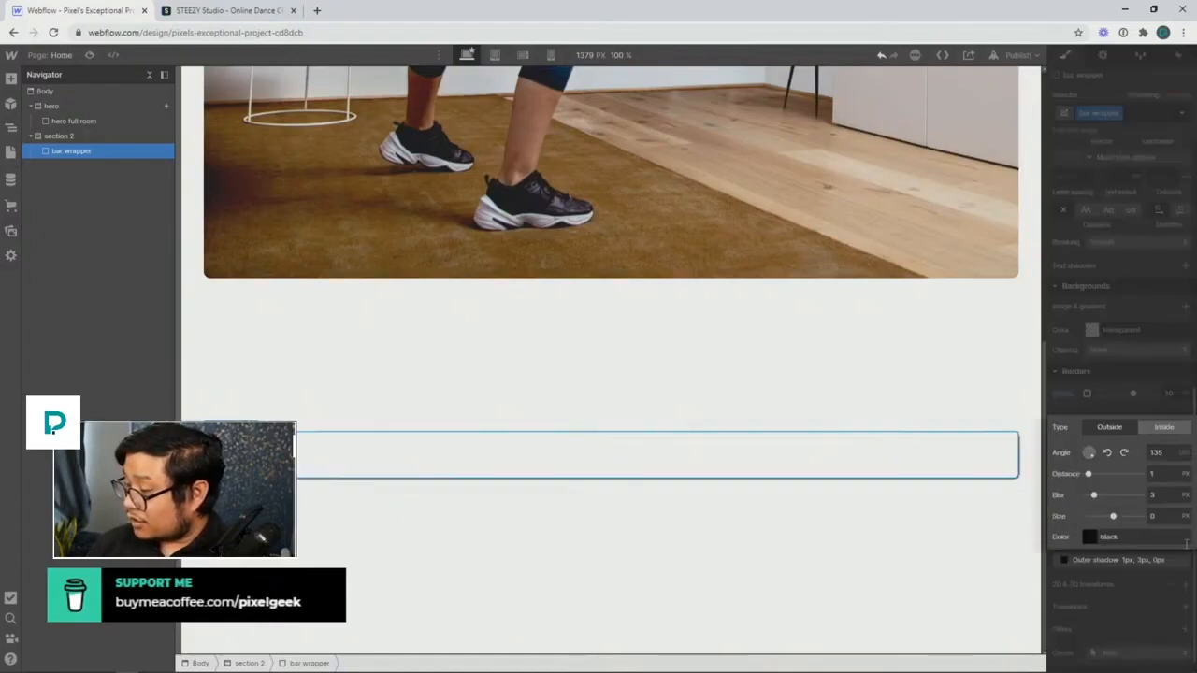
{"action": "left_click", "coordinate": [1162, 429]}
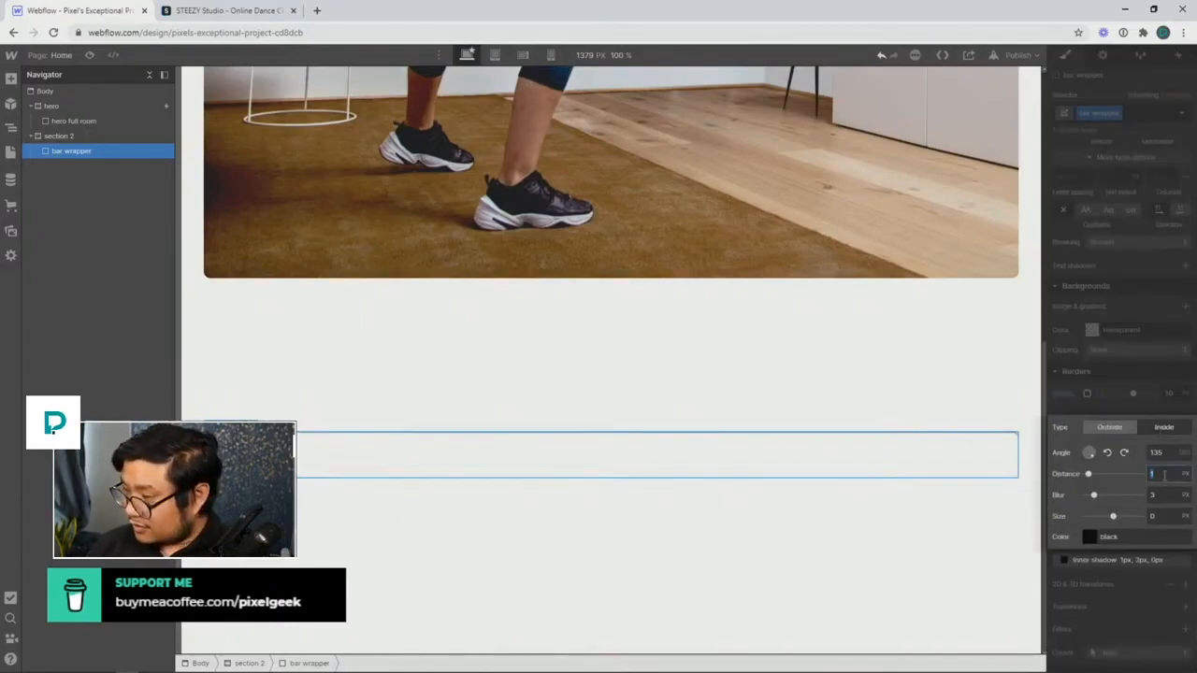
{"action": "type", "text": "0"}
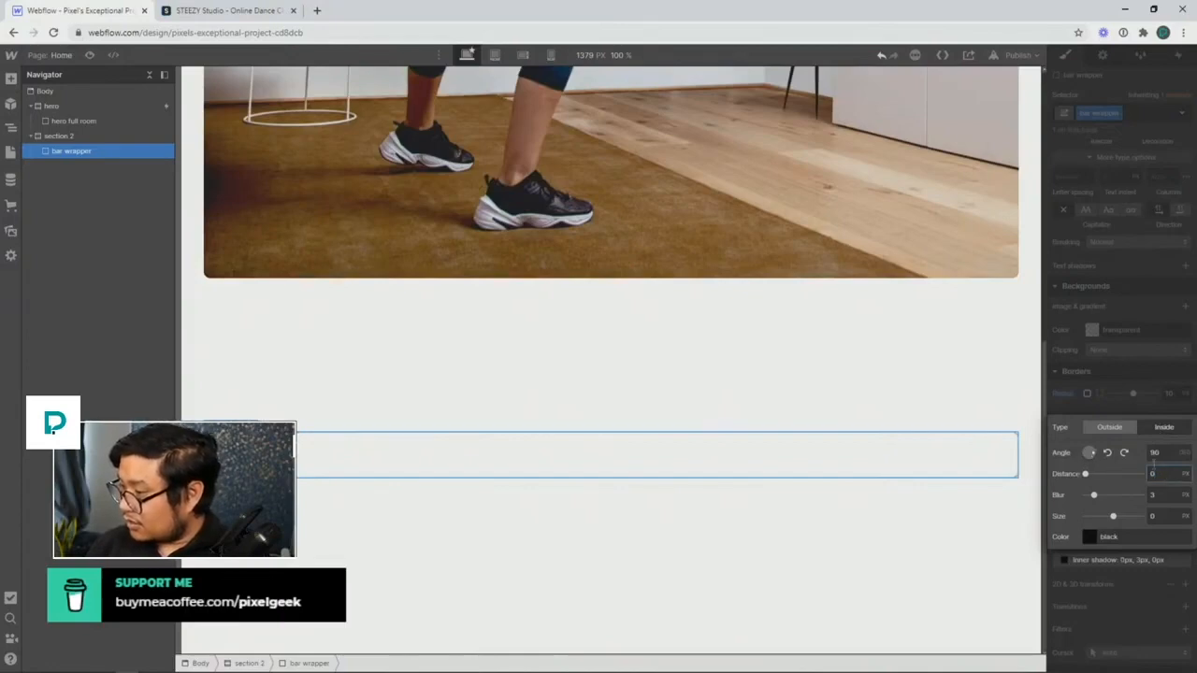
{"action": "left_click", "coordinate": [1155, 494]}
{"action": "type", "text": "0"}
{"action": "key", "text": "Tab"}
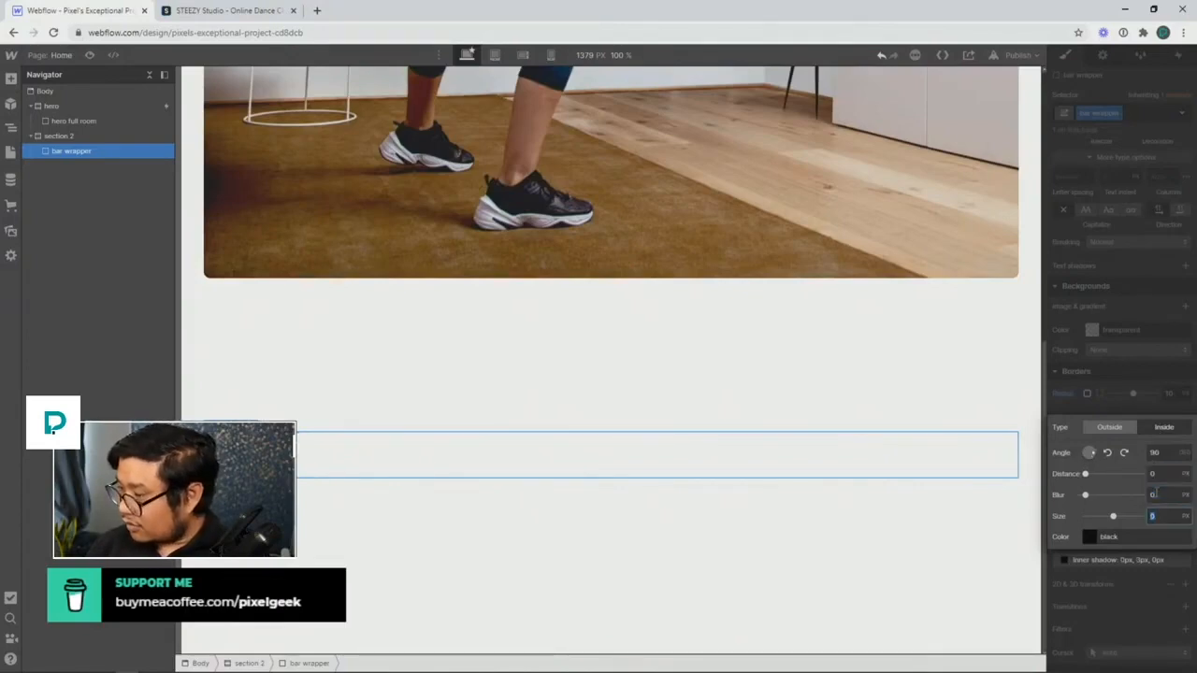
{"action": "left_click", "coordinate": [1089, 536]}
{"action": "left_click", "coordinate": [1123, 438]}
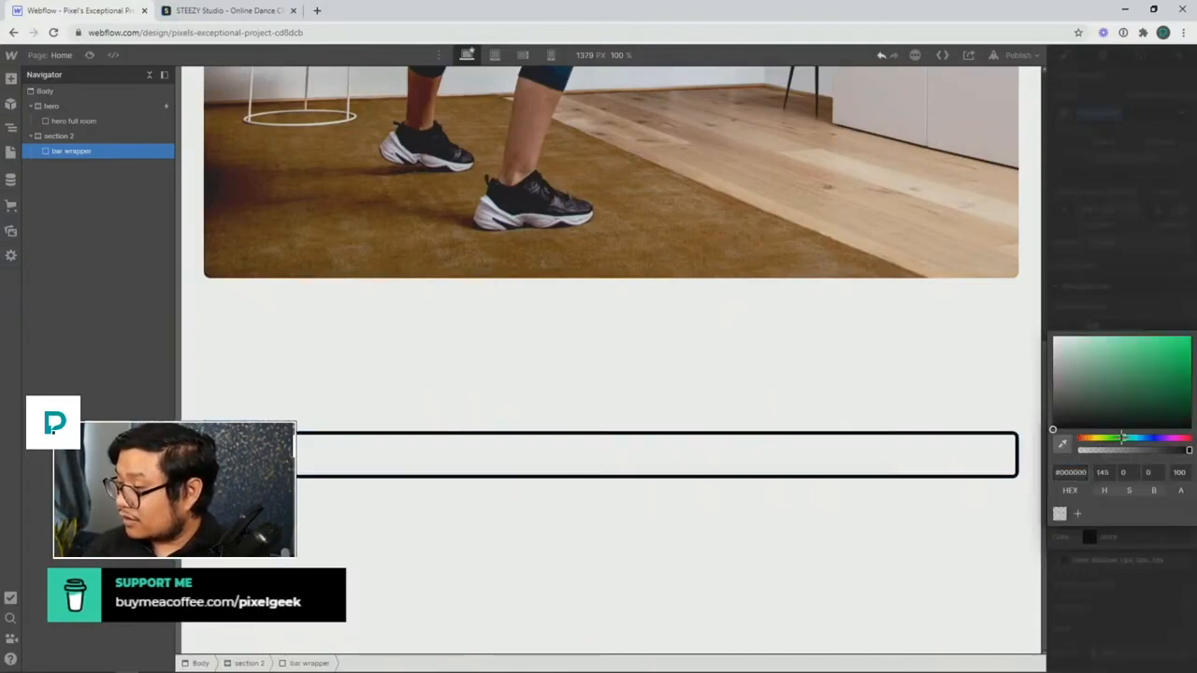
{"action": "mouse_move", "coordinate": [1146, 366]}
{"action": "left_mouse_down"}
{"action": "mouse_move", "coordinate": [1160, 337]}
{"action": "mouse_move", "coordinate": [1157, 349]}
{"action": "left_mouse_up"}
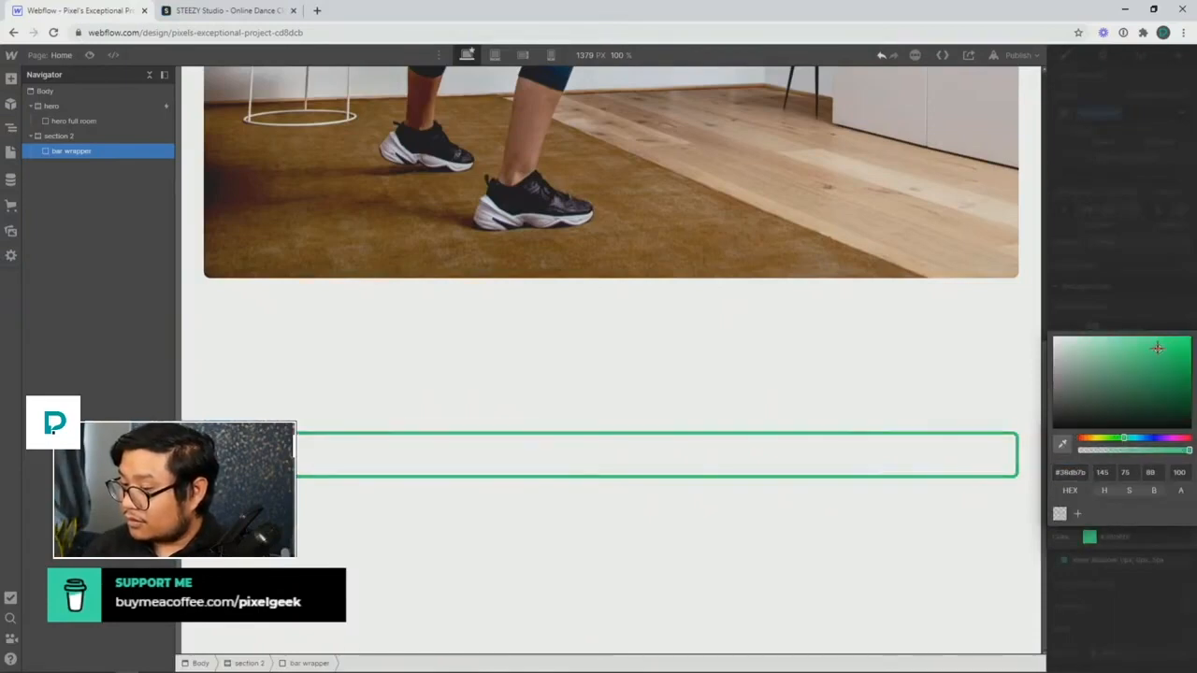
{"action": "left_click", "coordinate": [1155, 279]}
{"action": "left_click", "coordinate": [1144, 275]}
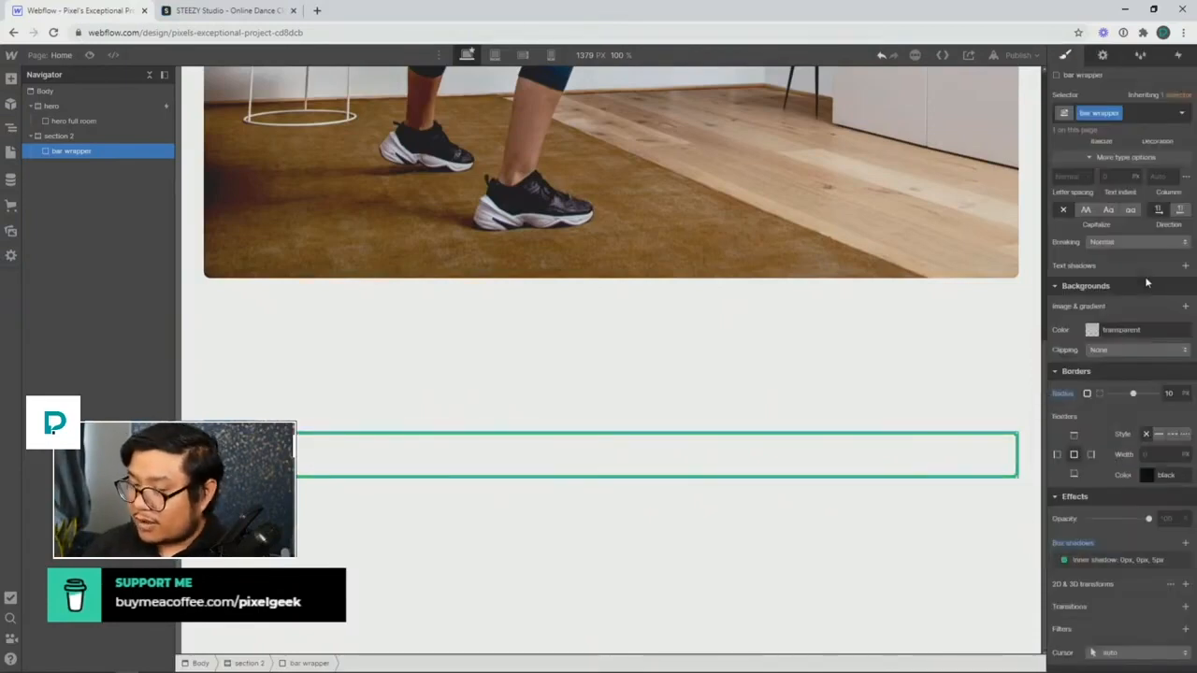
{"action": "scroll", "coordinate": [1147, 396], "scroll_direction": "up", "scroll_amount": 5}
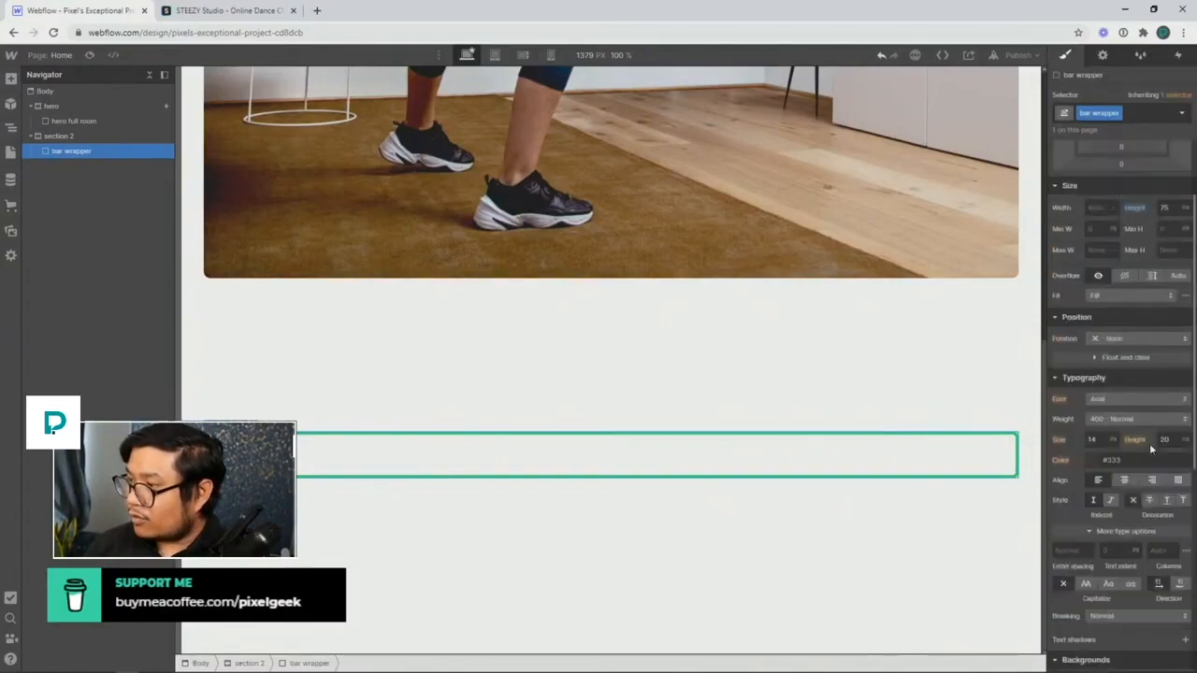
{"action": "left_click", "coordinate": [1139, 337]}
{"action": "left_click", "coordinate": [1117, 352]}
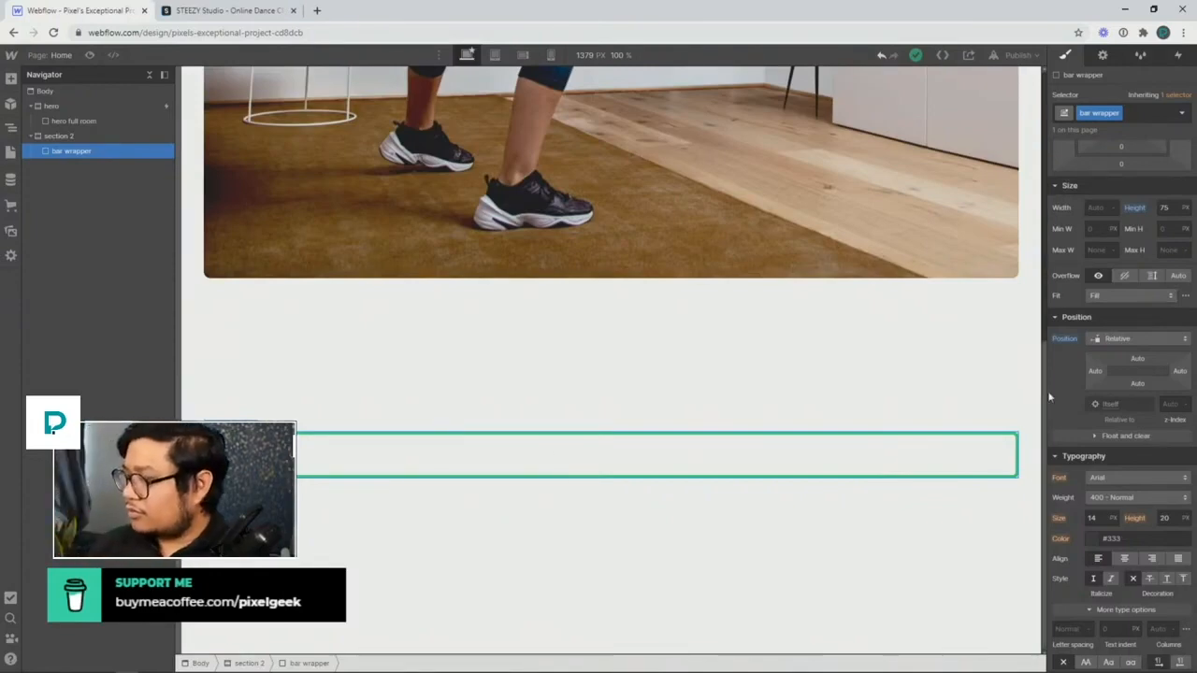
{"action": "left_click", "coordinate": [1061, 339], "text": "alt"}
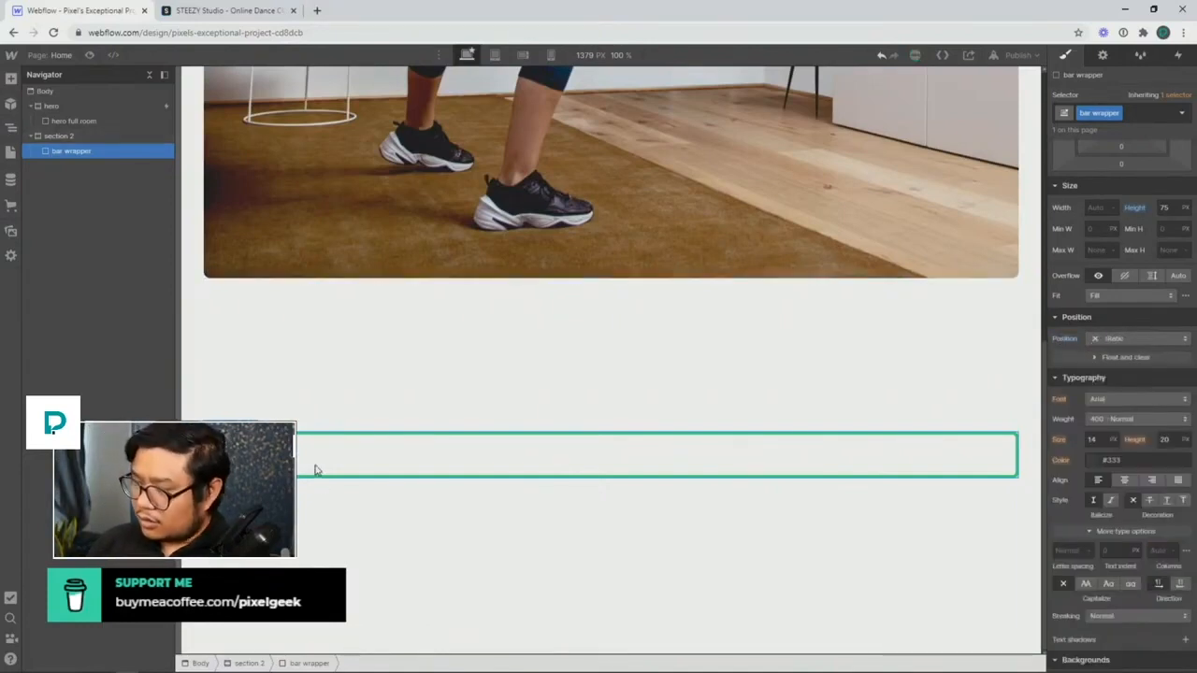
Insert a div block inside the bar wrapper and give it the class bar fill
{"action": "key", "text": "ctrl+k"}
{"action": "type", "text": "div"}
{"action": "key", "text": "Return"}
{"action": "left_click", "coordinate": [1093, 116]}
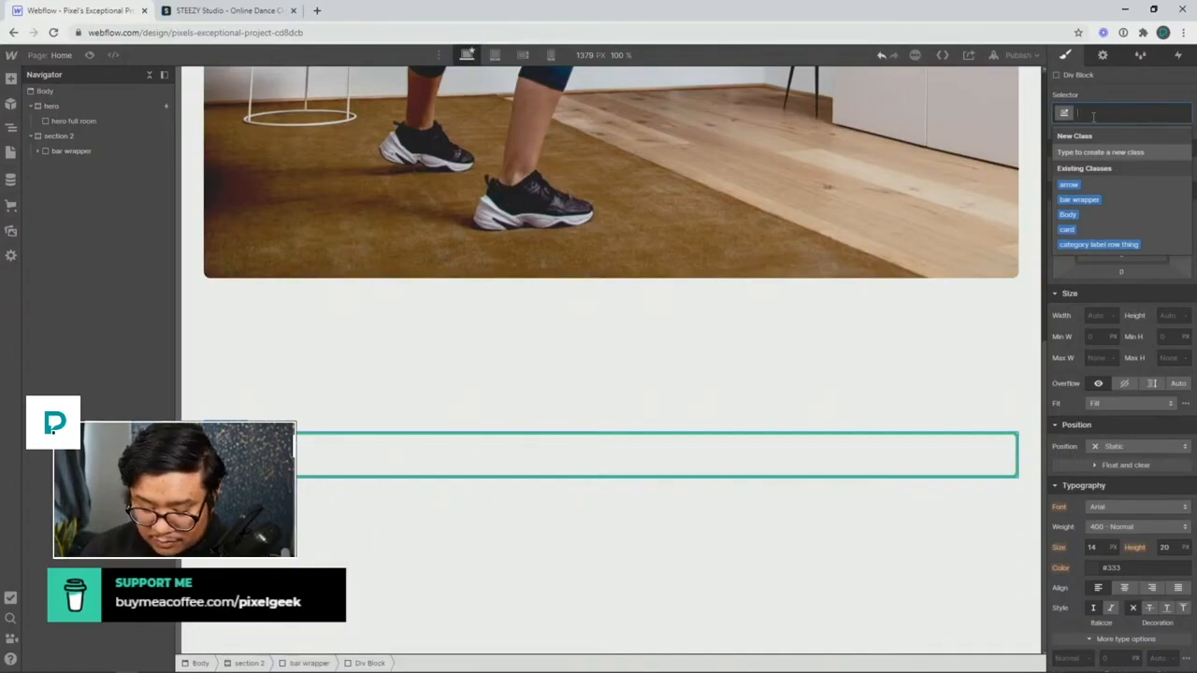
{"action": "type", "text": "bar fill"}
{"action": "key", "text": "Return"}
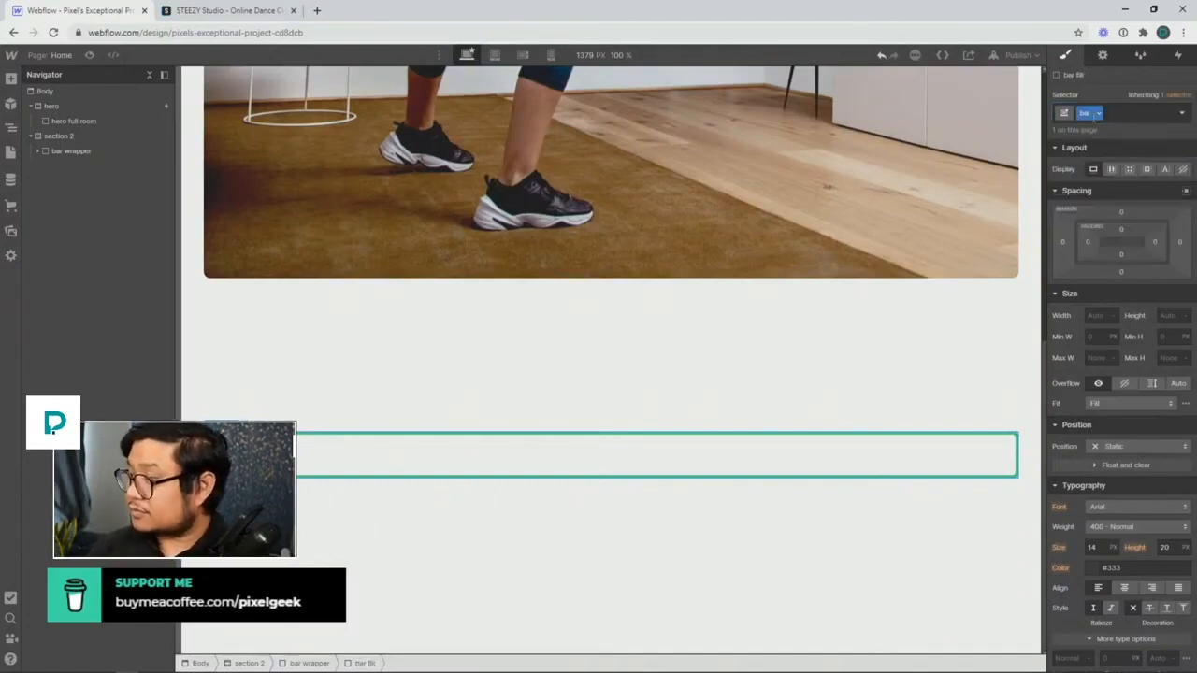
Set the bar fill's width to 50% and its height to 100%
{"action": "left_click", "coordinate": [1101, 316]}
{"action": "type", "text": "50%"}
{"action": "key", "text": "Tab"}
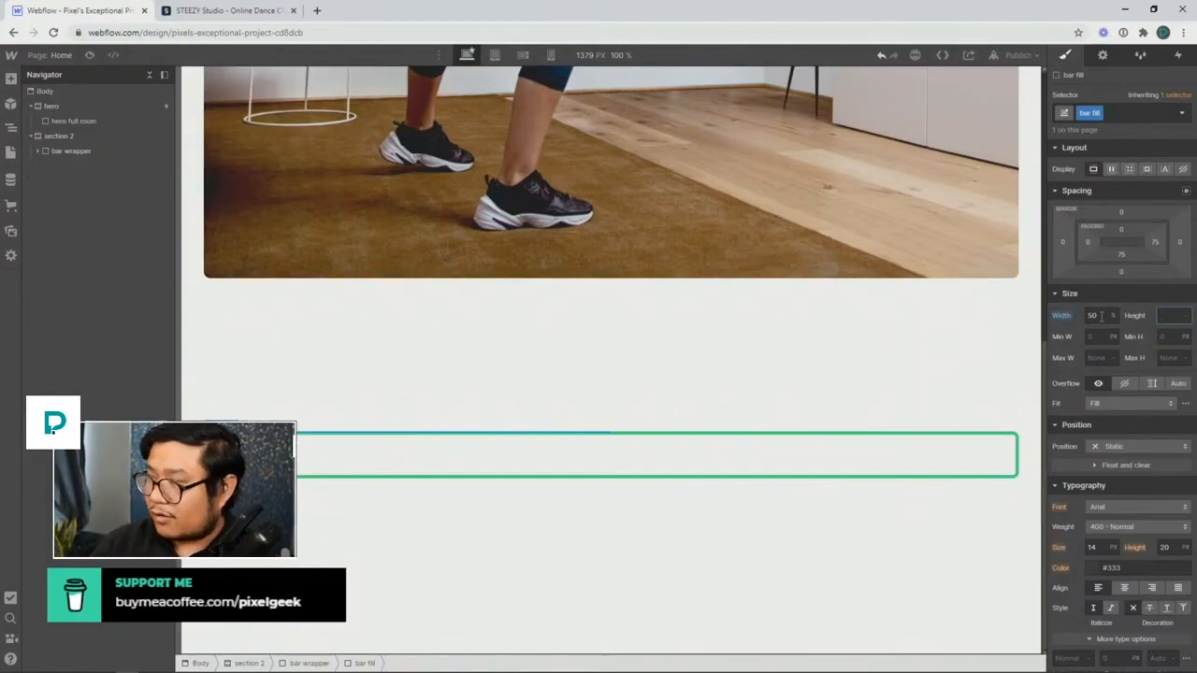
{"action": "type", "text": "100%"}
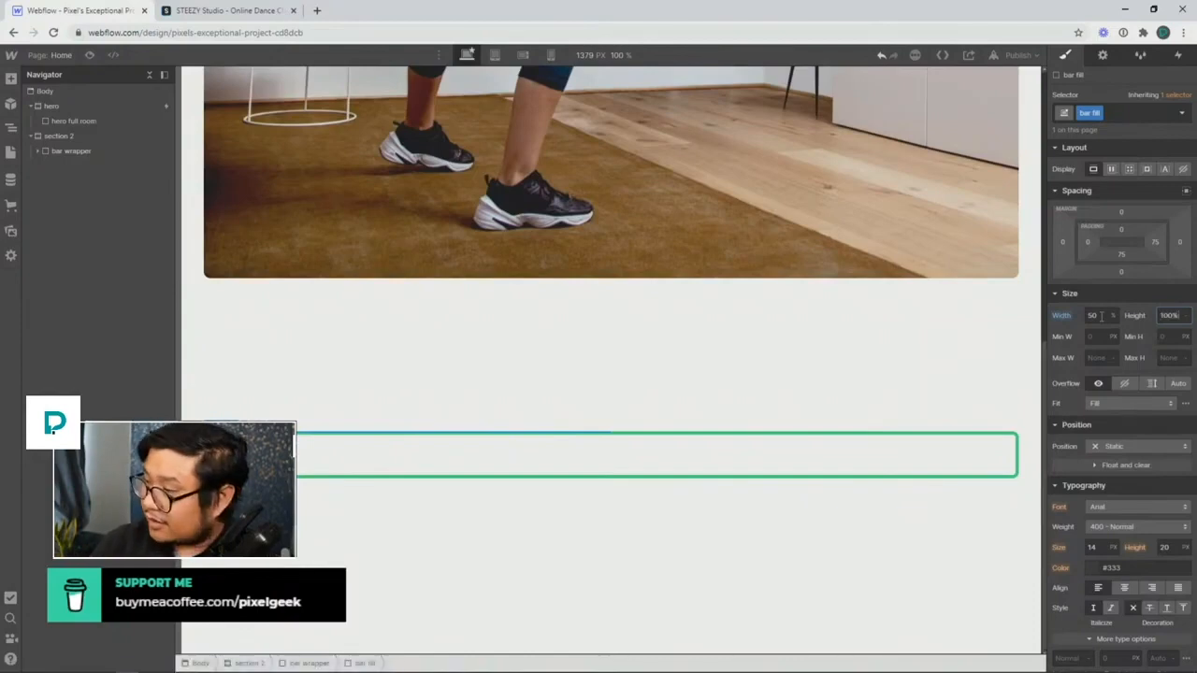
{"action": "key", "text": "Return"}
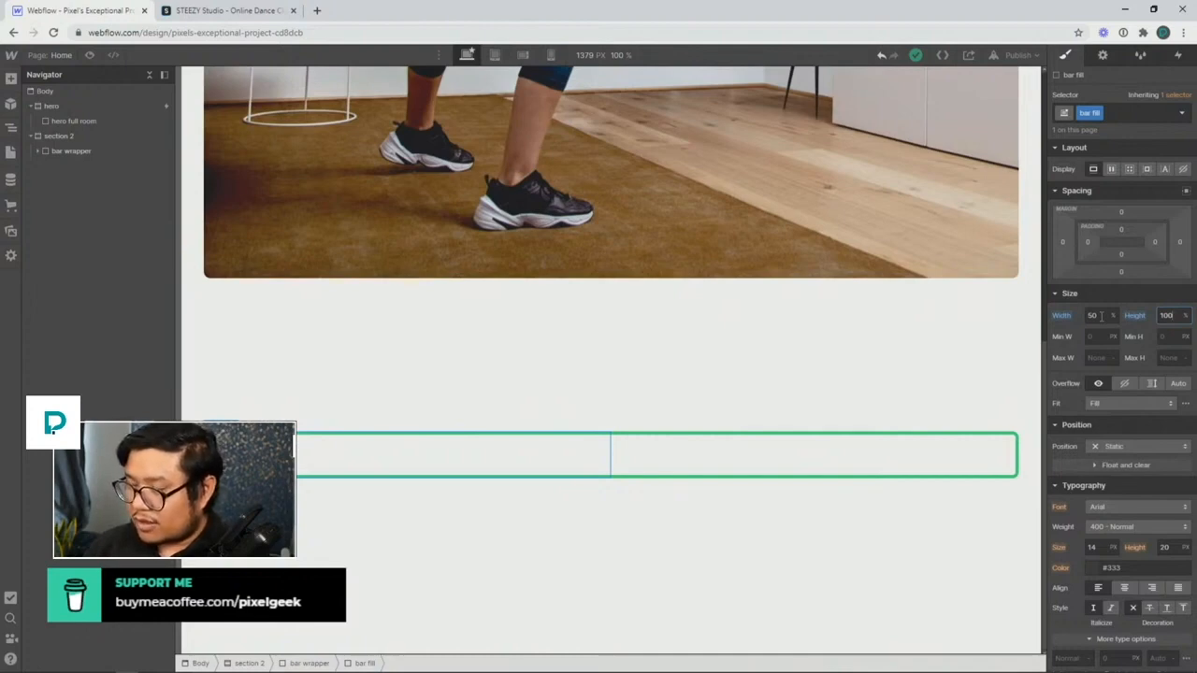
Set the bar wrapper's overflow to hidden and give the bar fill inside it a blue background
{"action": "left_click", "coordinate": [671, 458]}
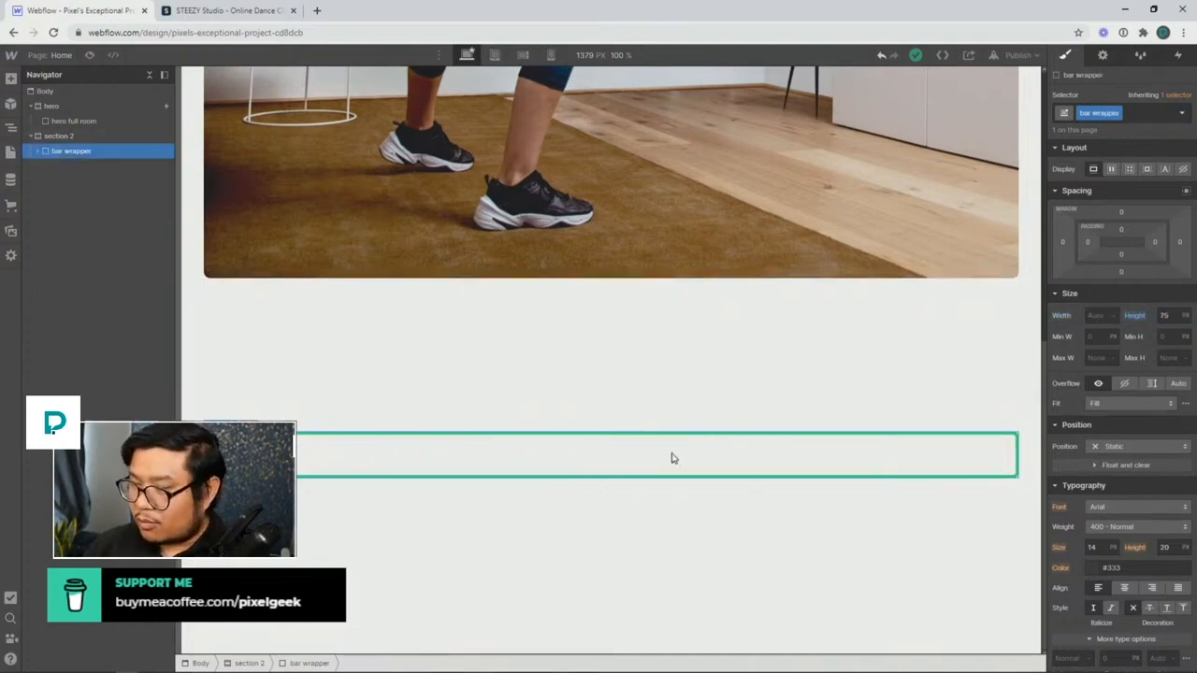
{"action": "left_click", "coordinate": [1117, 387]}
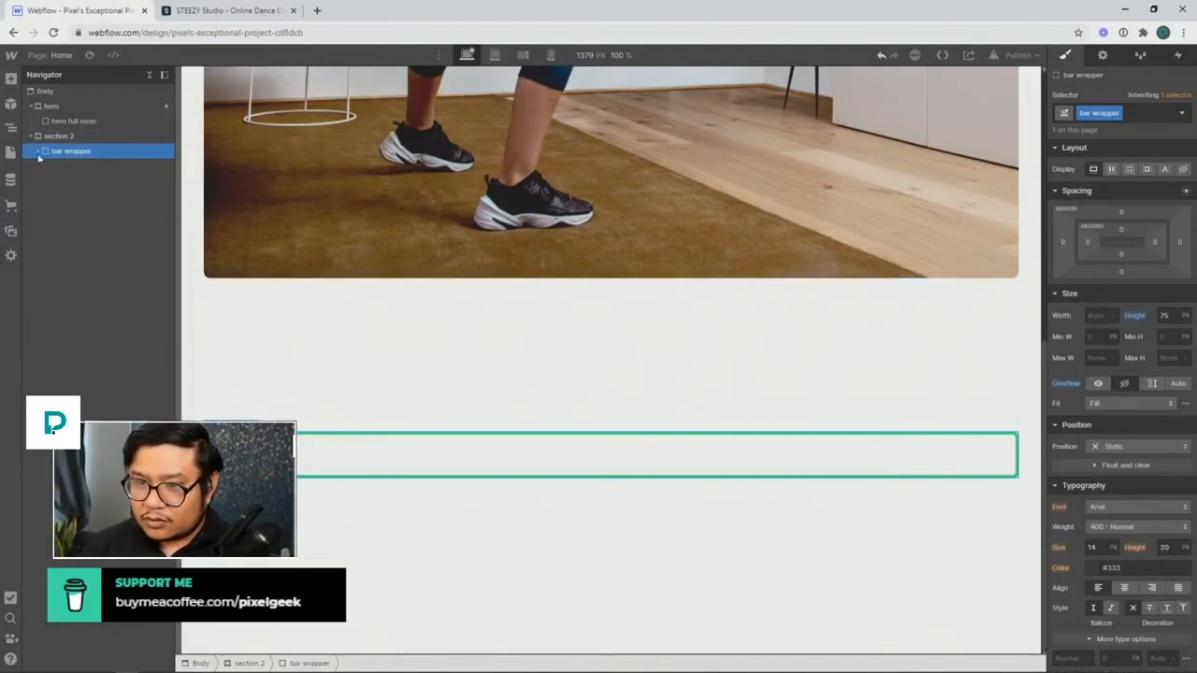
{"action": "key", "text": "ctrl+v"}
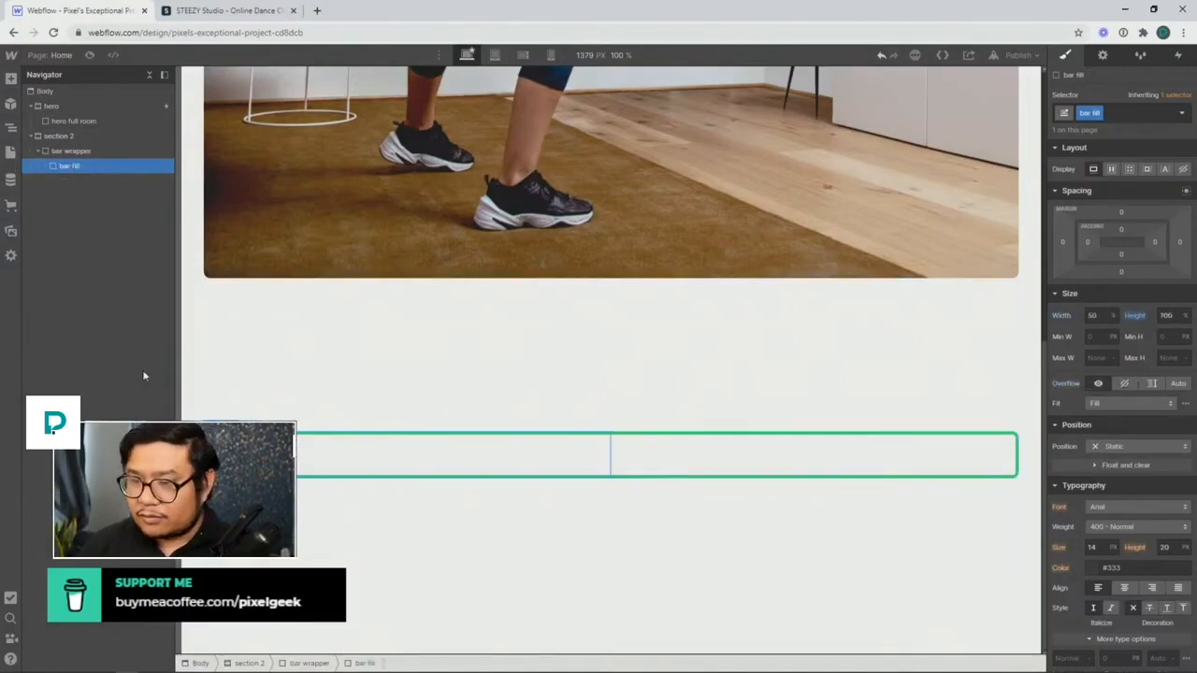
Remove the bar wrapper's box shadow and give it a solid border 10 px wide on all sides
{"action": "left_click", "coordinate": [643, 451]}
{"action": "scroll", "coordinate": [1133, 526], "scroll_direction": "down", "scroll_amount": 5}
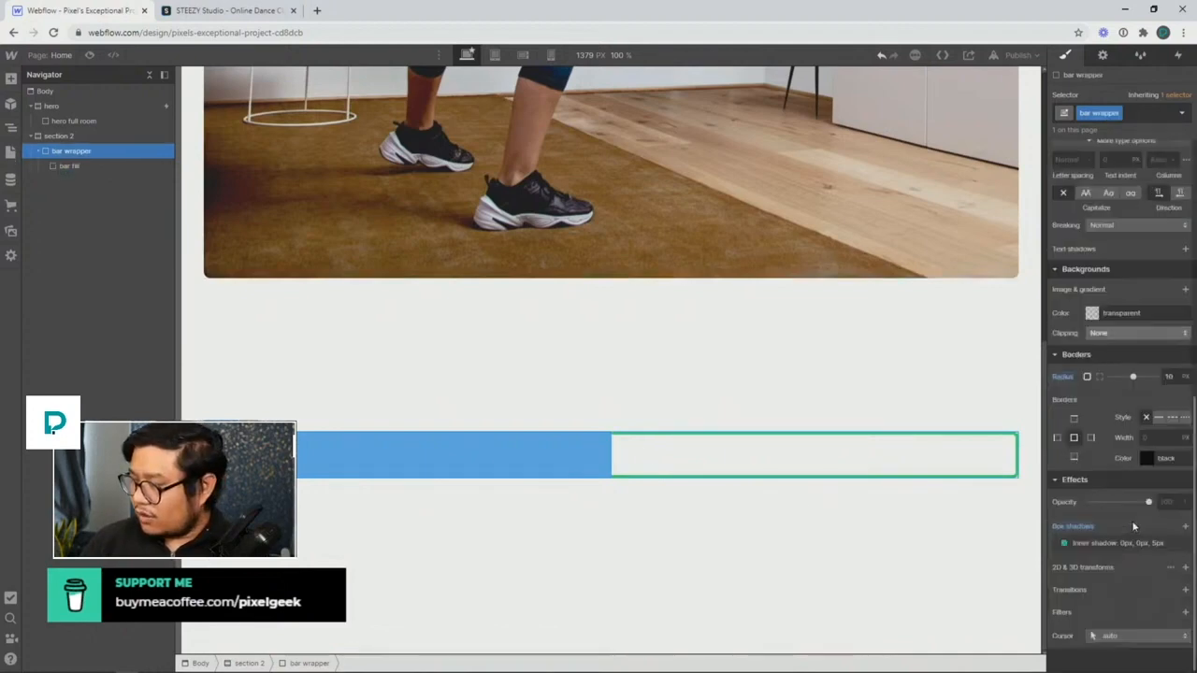
{"action": "left_click", "coordinate": [1080, 527], "text": "alt"}
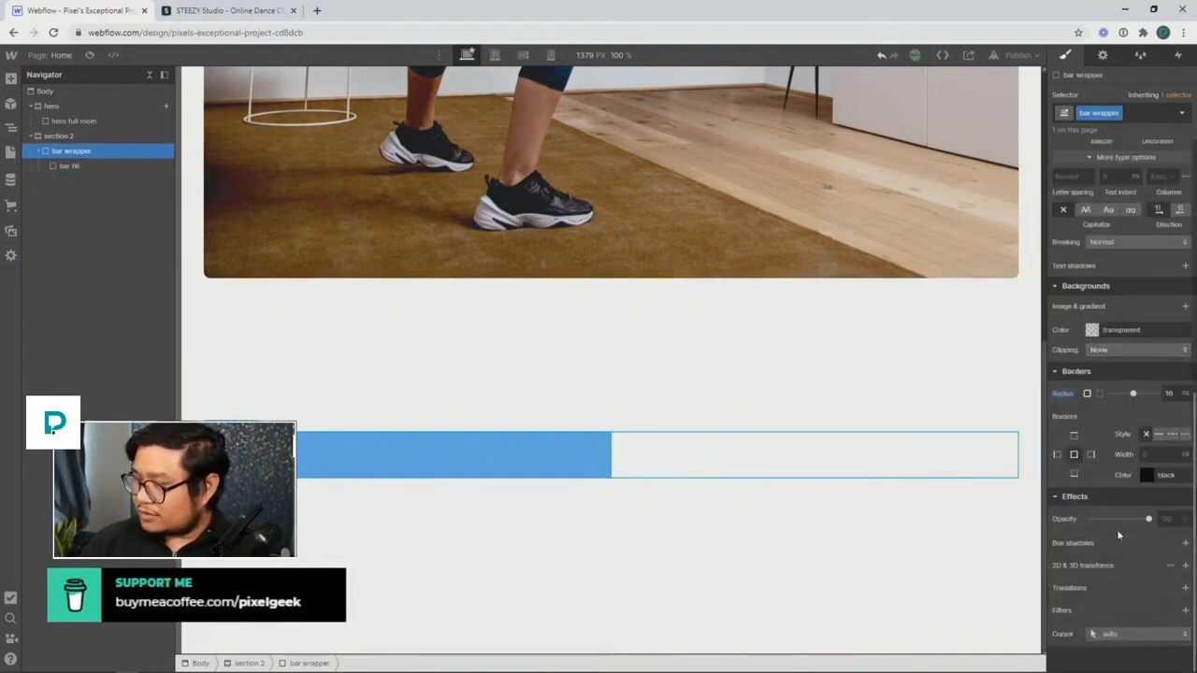
{"action": "left_click", "coordinate": [1159, 434]}
{"action": "left_click", "coordinate": [1161, 454]}
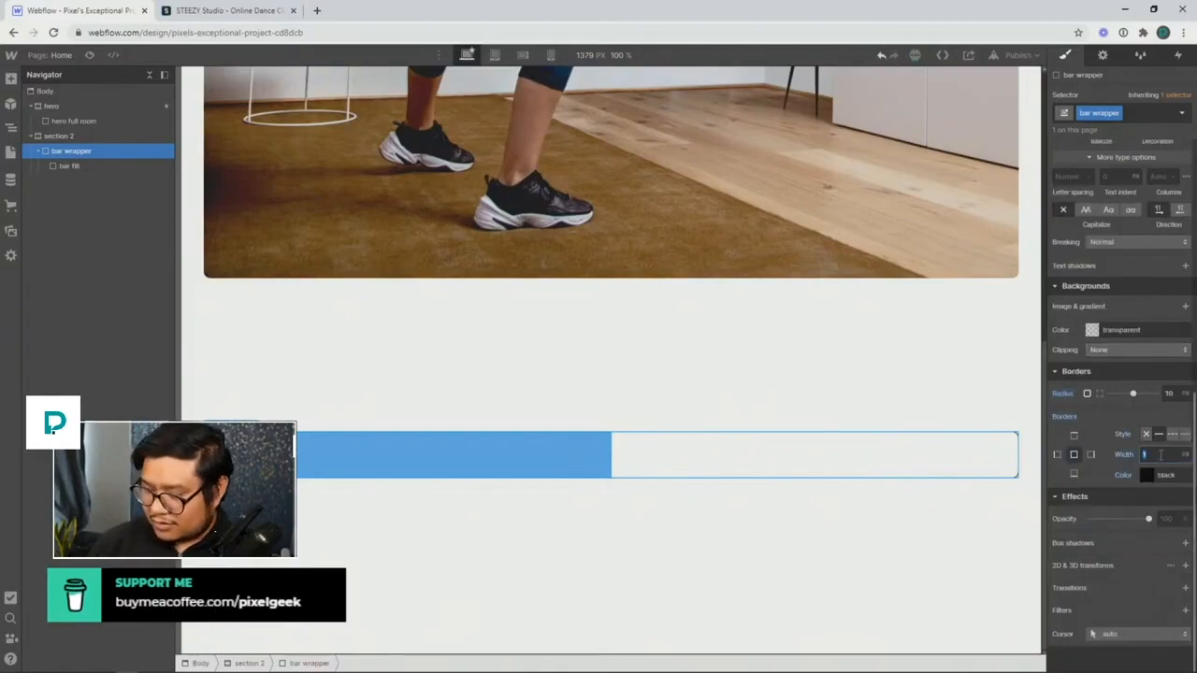
{"action": "type", "text": "10"}
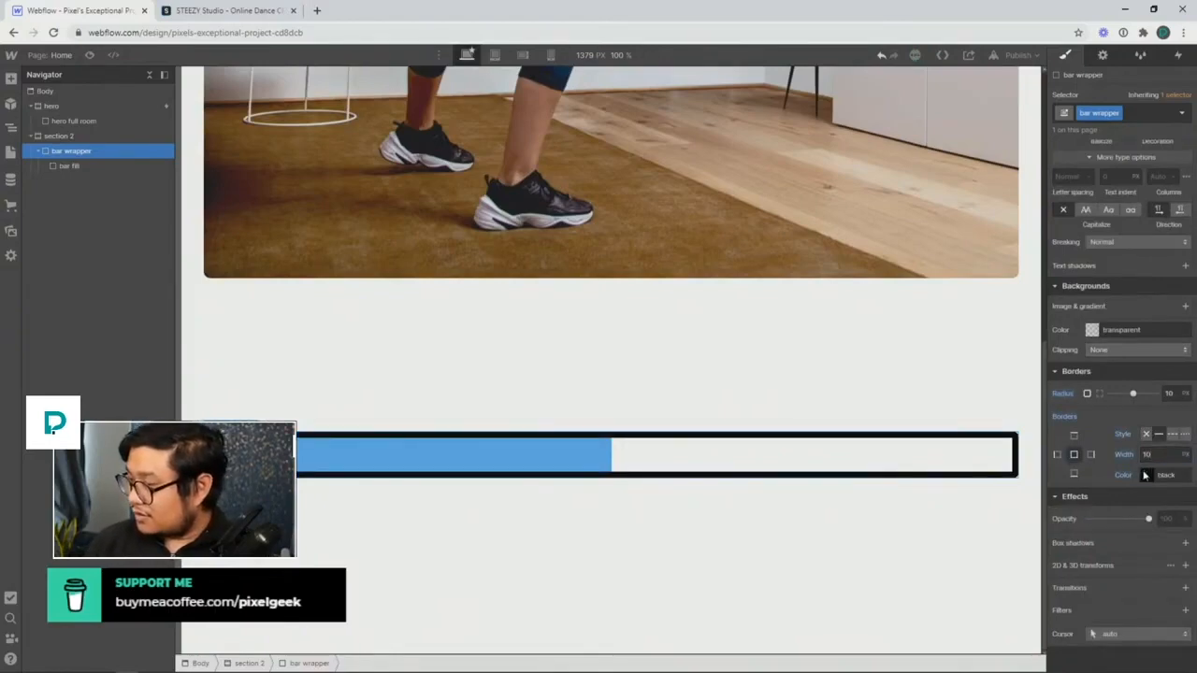
Color the bar wrapper's border bright green (#3aff7f) and set its width to 5 px
{"action": "left_click", "coordinate": [1145, 475]}
{"action": "left_click_drag", "start_coordinate": [1118, 376], "coordinate": [1129, 376]}
{"action": "left_click", "coordinate": [1140, 317]}
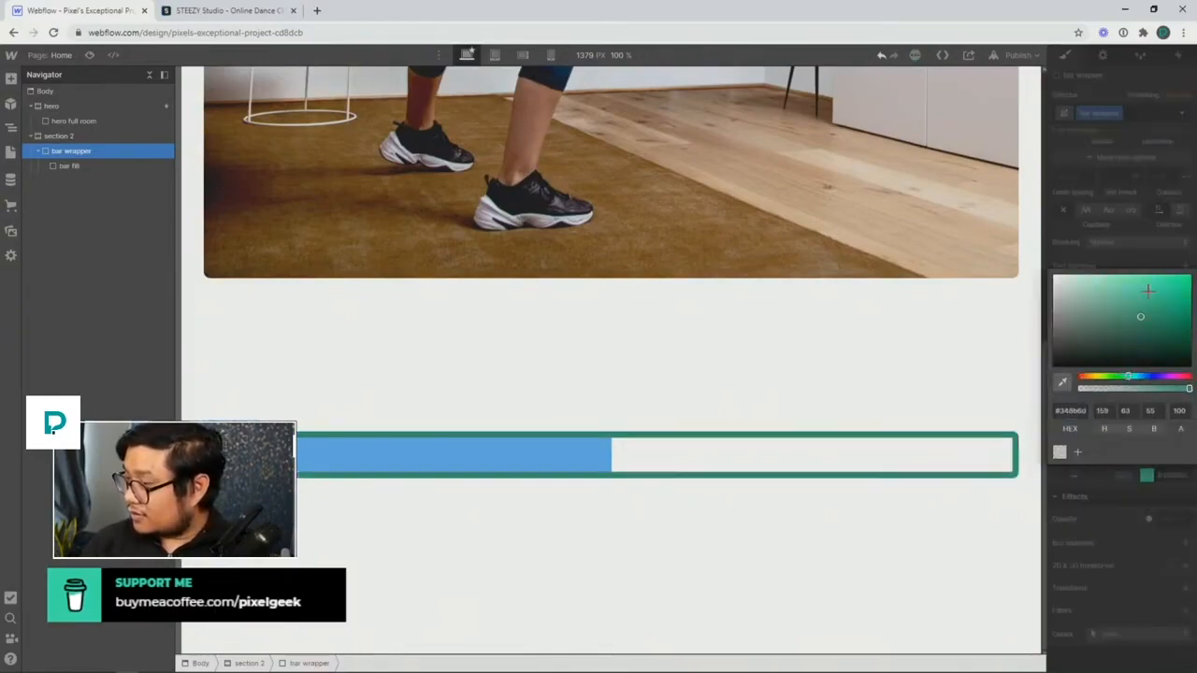
{"action": "mouse_move", "coordinate": [1148, 291]}
{"action": "left_mouse_down"}
{"action": "mouse_move", "coordinate": [1136, 303]}
{"action": "mouse_move", "coordinate": [1109, 273]}
{"action": "left_mouse_up"}
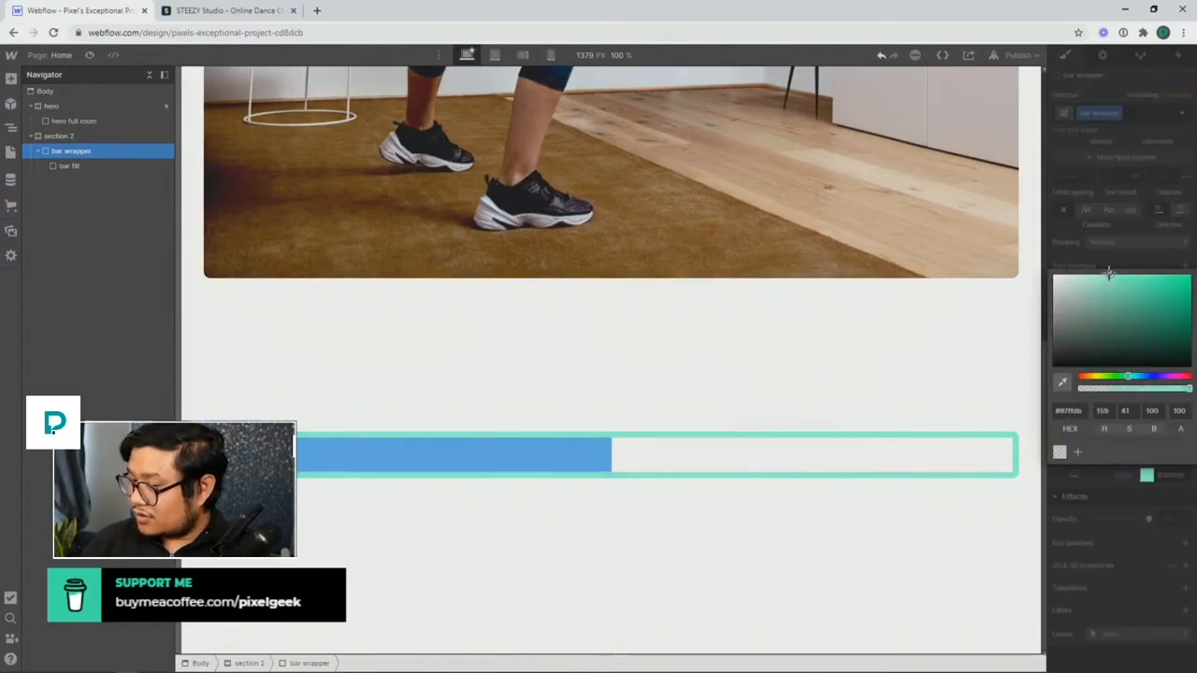
{"action": "left_click_drag", "start_coordinate": [1128, 376], "coordinate": [1122, 375]}
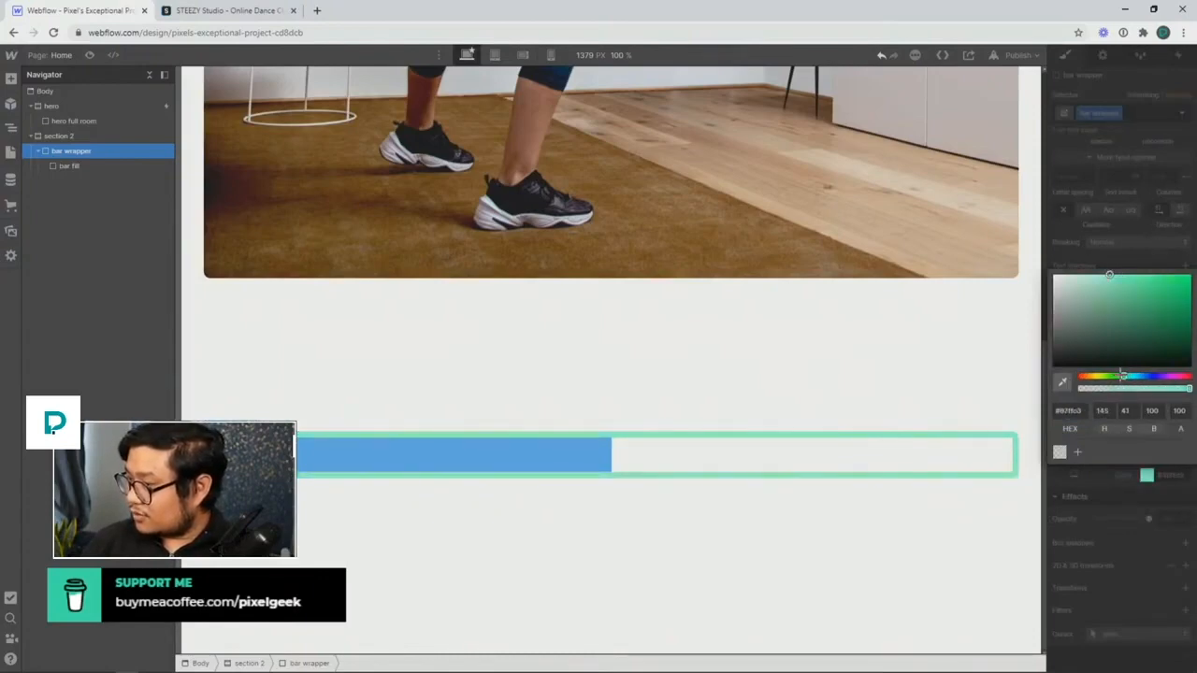
{"action": "left_click_drag", "start_coordinate": [1133, 286], "coordinate": [1160, 270]}
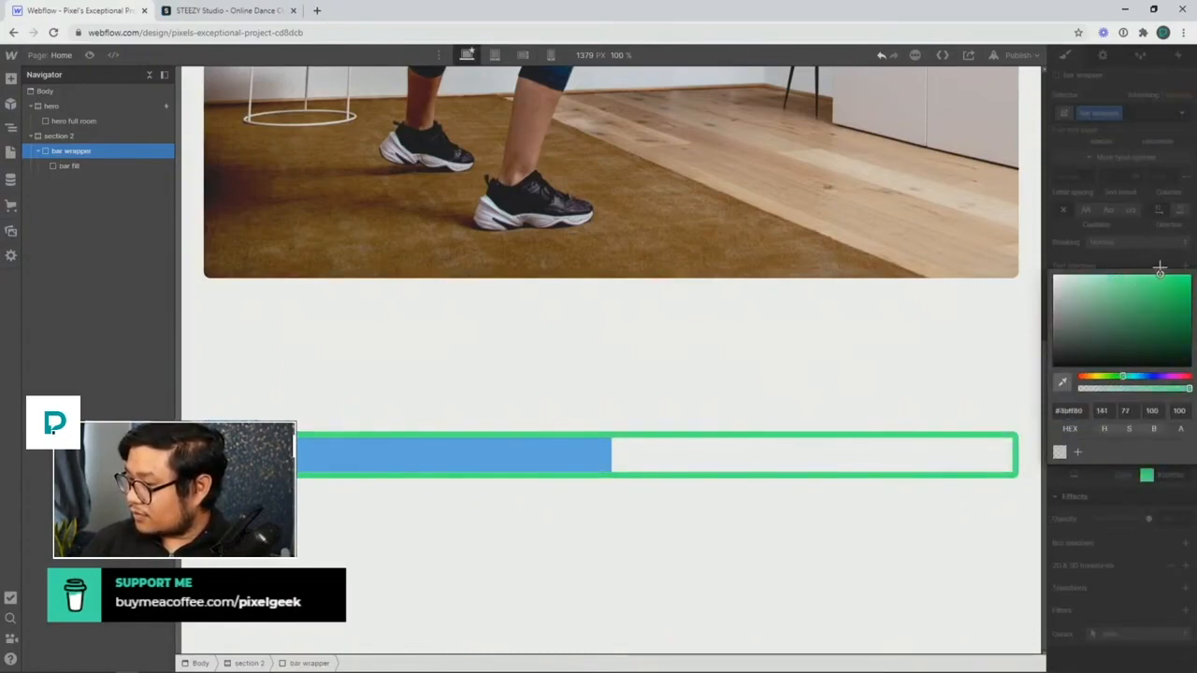
{"action": "left_click", "coordinate": [1160, 270]}
{"action": "left_click", "coordinate": [1157, 453]}
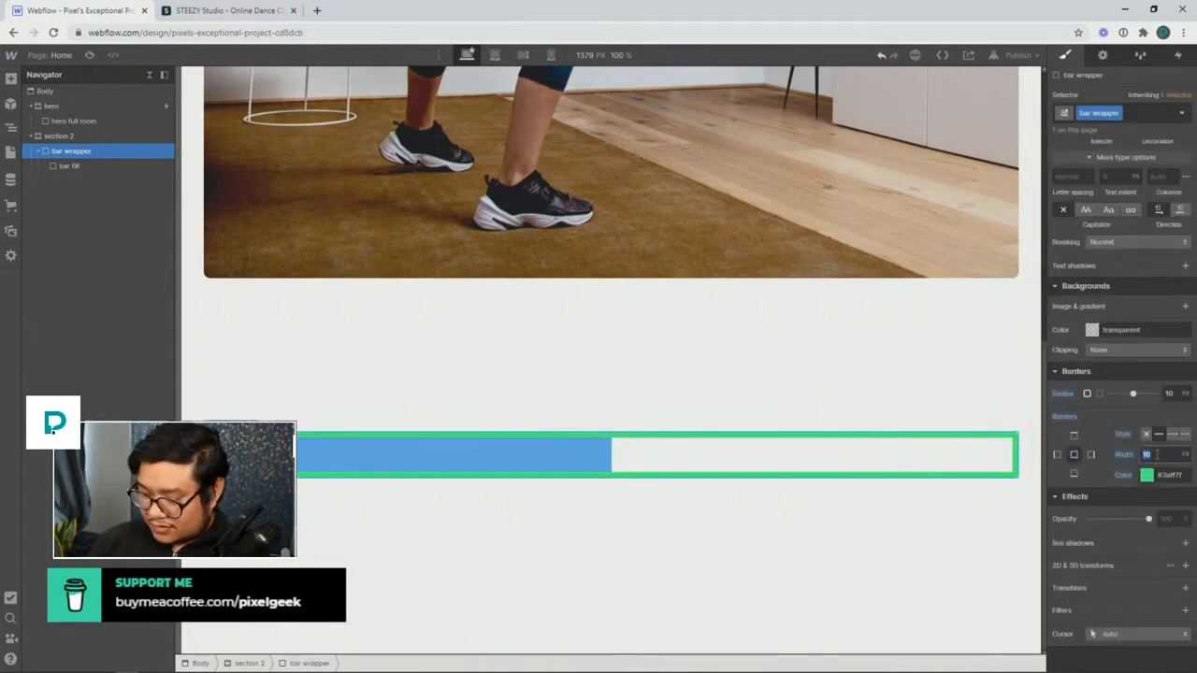
{"action": "type", "text": "5"}
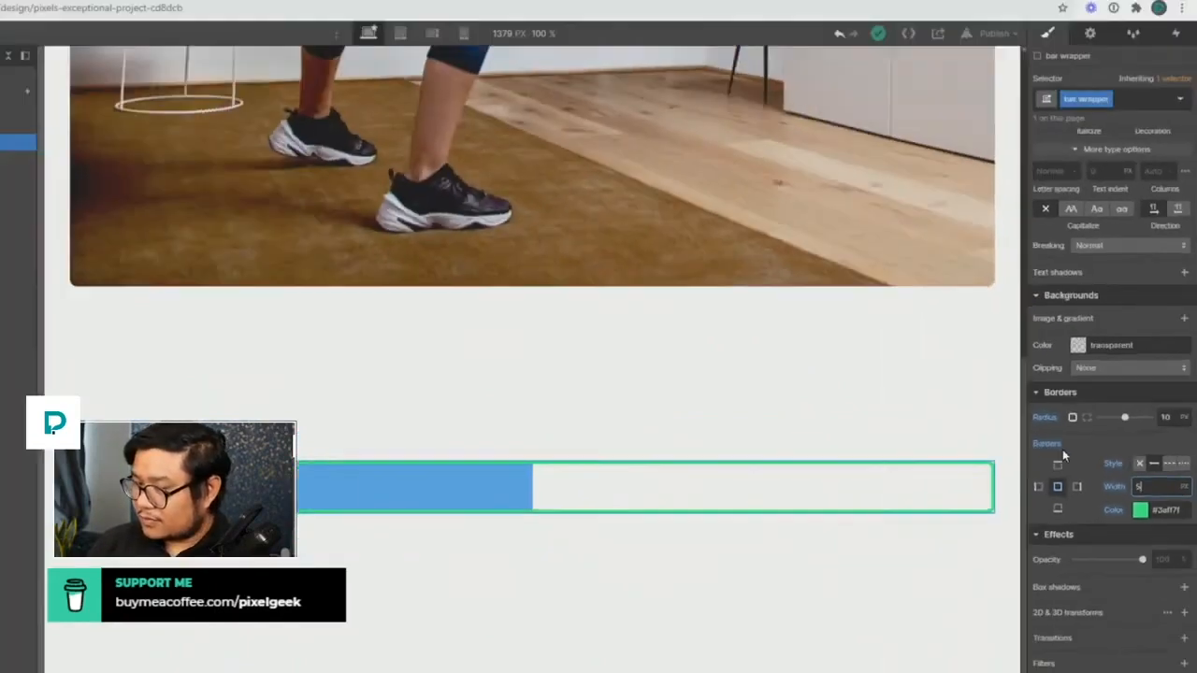
{"action": "left_click", "coordinate": [428, 514]}
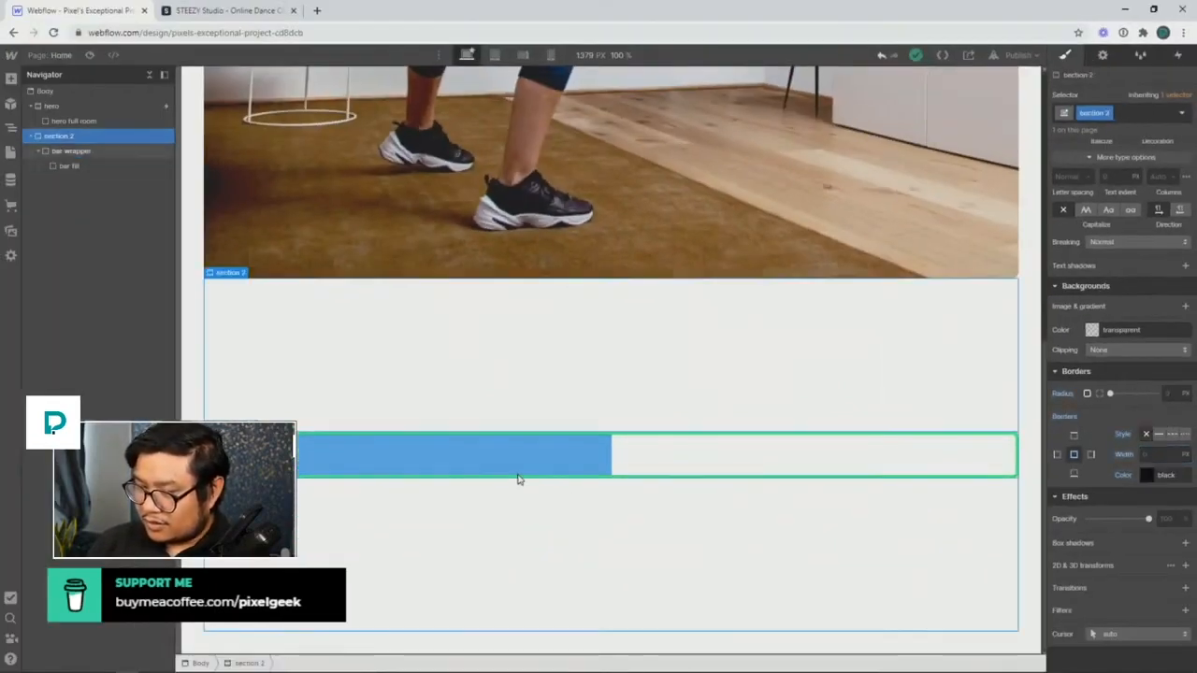
{"action": "left_click", "coordinate": [512, 465]}
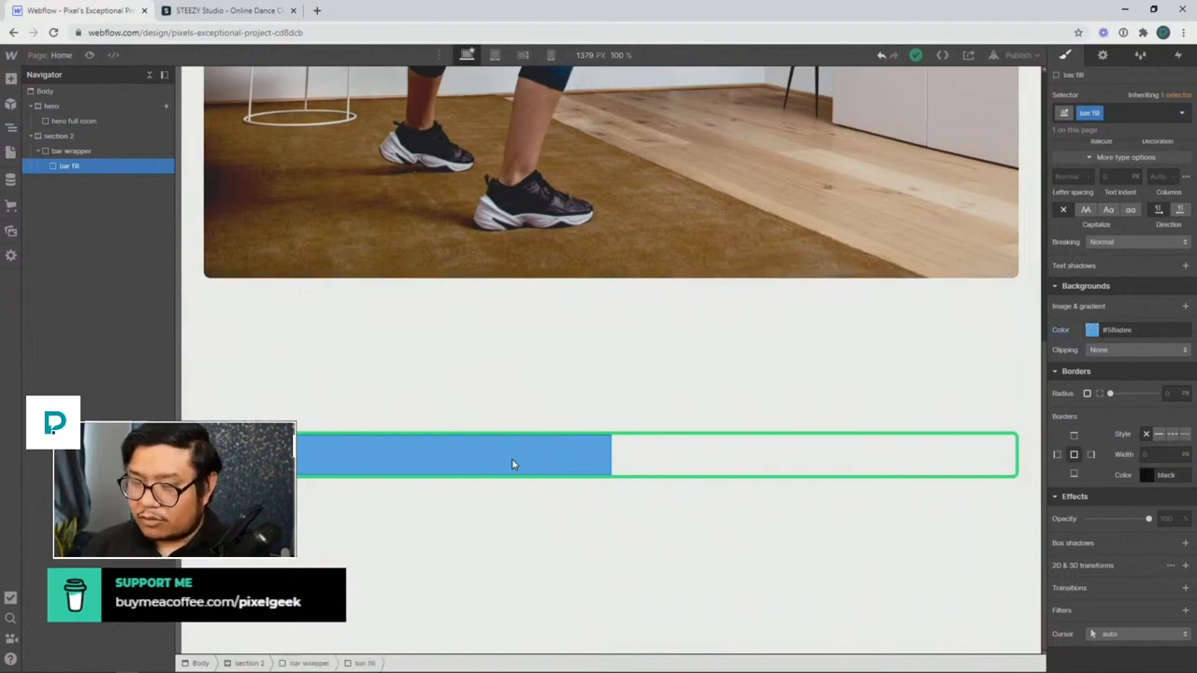
{"action": "left_click", "coordinate": [516, 538]}
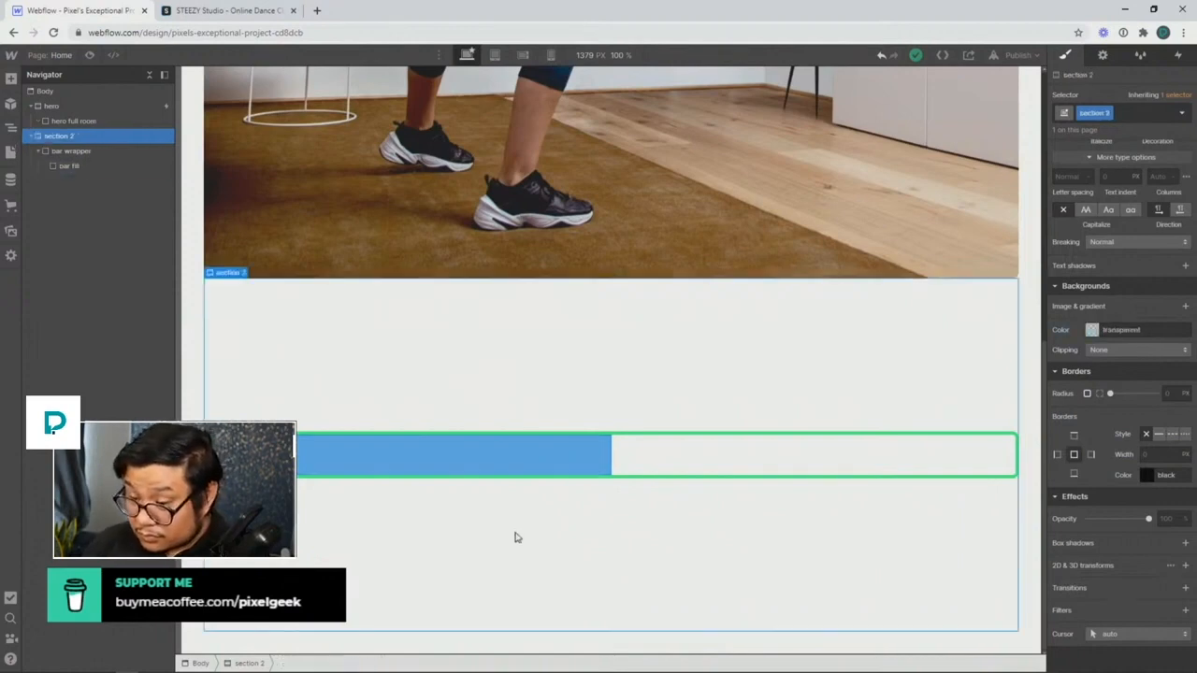
{"action": "left_click", "coordinate": [530, 456]}
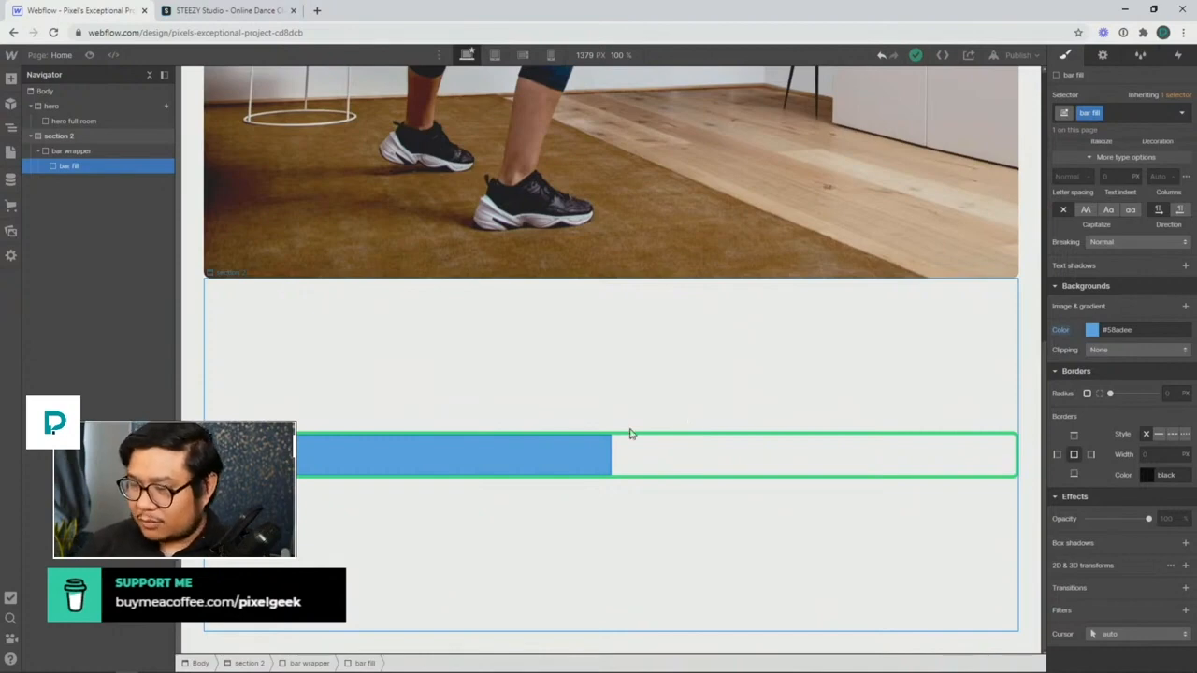
Add a new Section element to the page body and give it the class "section 3"
{"action": "left_click", "coordinate": [45, 91]}
{"action": "key", "text": "ctrl+e"}
{"action": "type", "text": "section"}
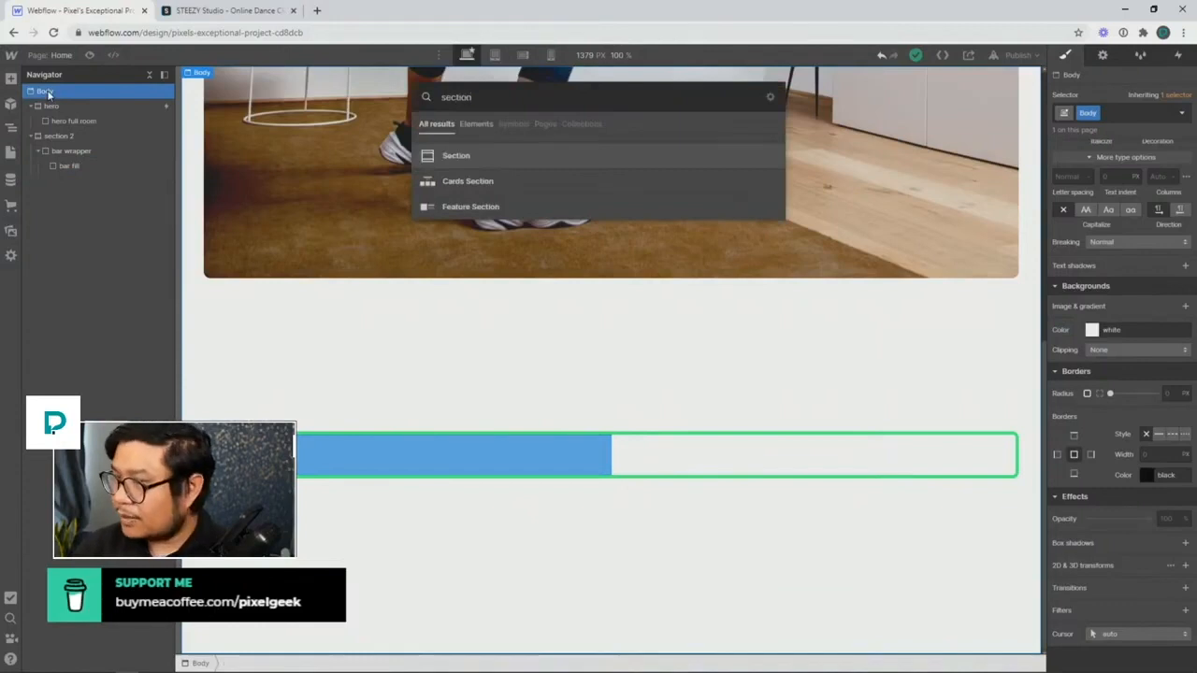
{"action": "key", "text": "Return"}
{"action": "key", "text": "ctrl+Return"}
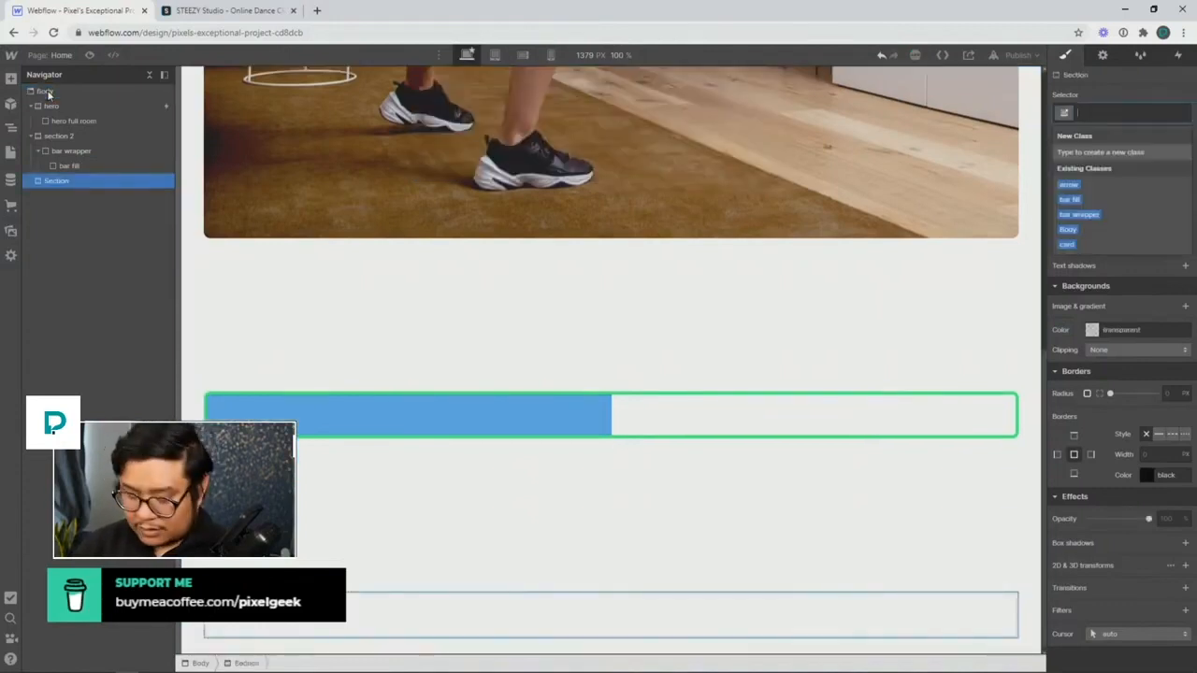
{"action": "type", "text": "section 3"}
{"action": "key", "text": "Return"}
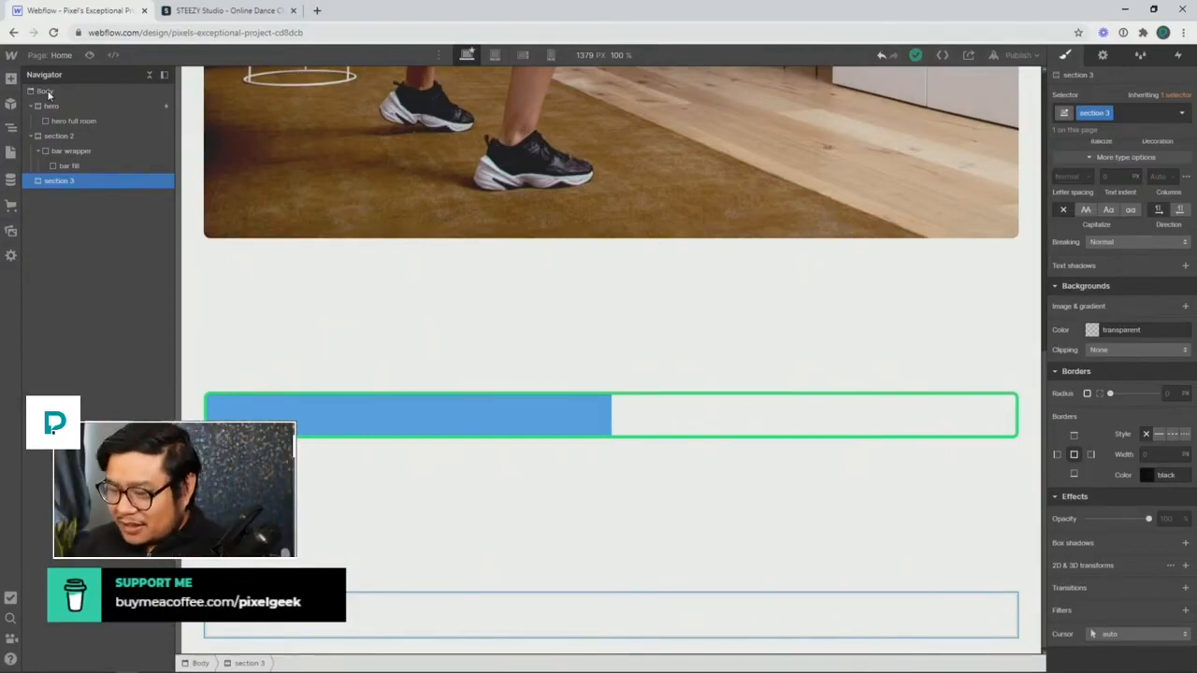
Set section 3's height to 1000 px to give the page more scrolling room below the bar
{"action": "scroll", "coordinate": [1135, 310], "scroll_direction": "up", "scroll_amount": 4}
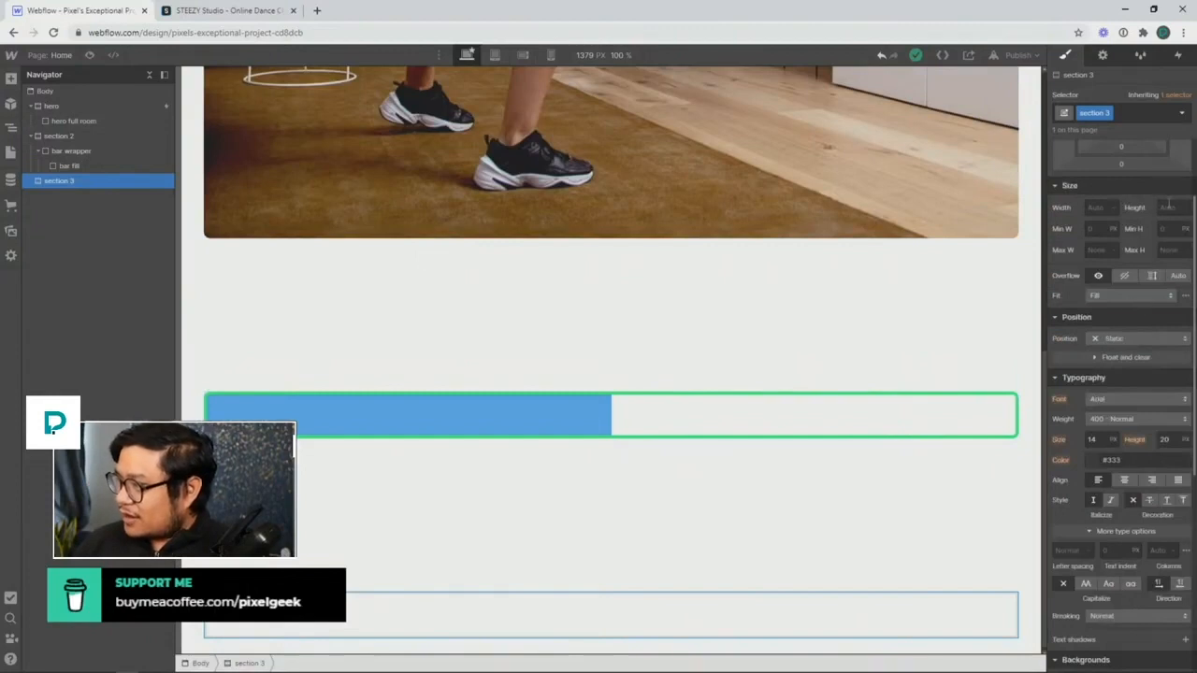
{"action": "left_click", "coordinate": [1168, 196]}
{"action": "type", "text": "1000p"}
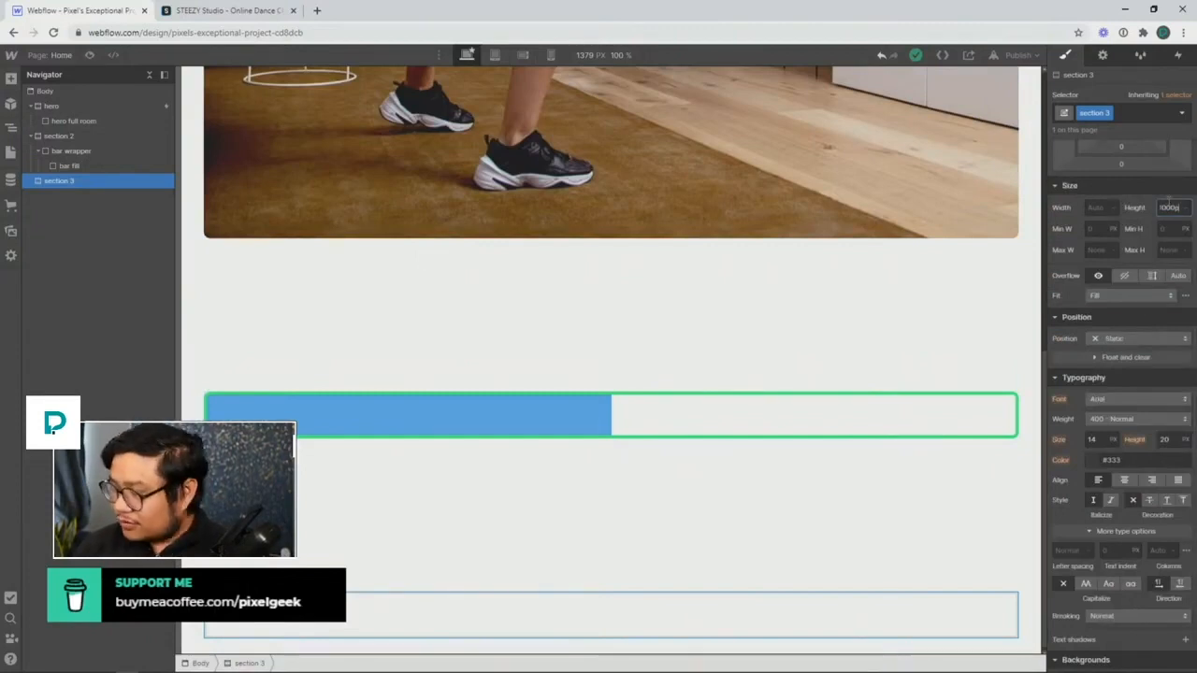
{"action": "type", "text": "x"}
{"action": "key", "text": "Return"}
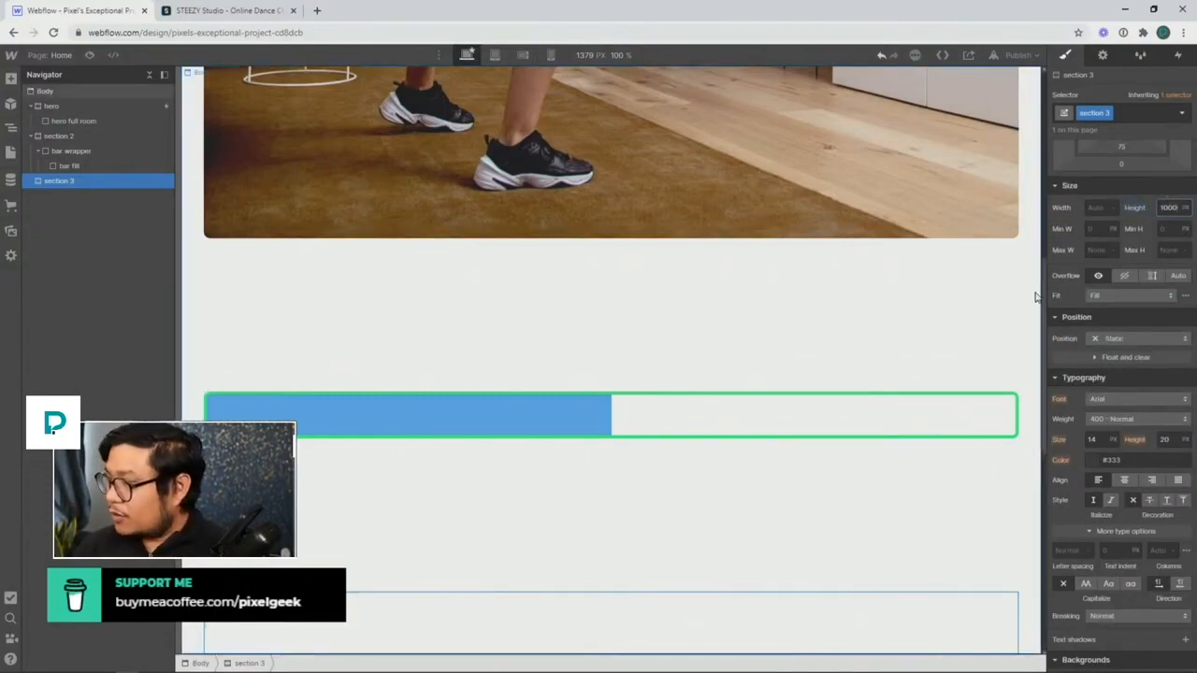
{"action": "scroll", "coordinate": [1038, 342], "scroll_direction": "down", "scroll_amount": 2}
{"action": "scroll", "coordinate": [1039, 341], "scroll_direction": "down", "scroll_amount": 5}
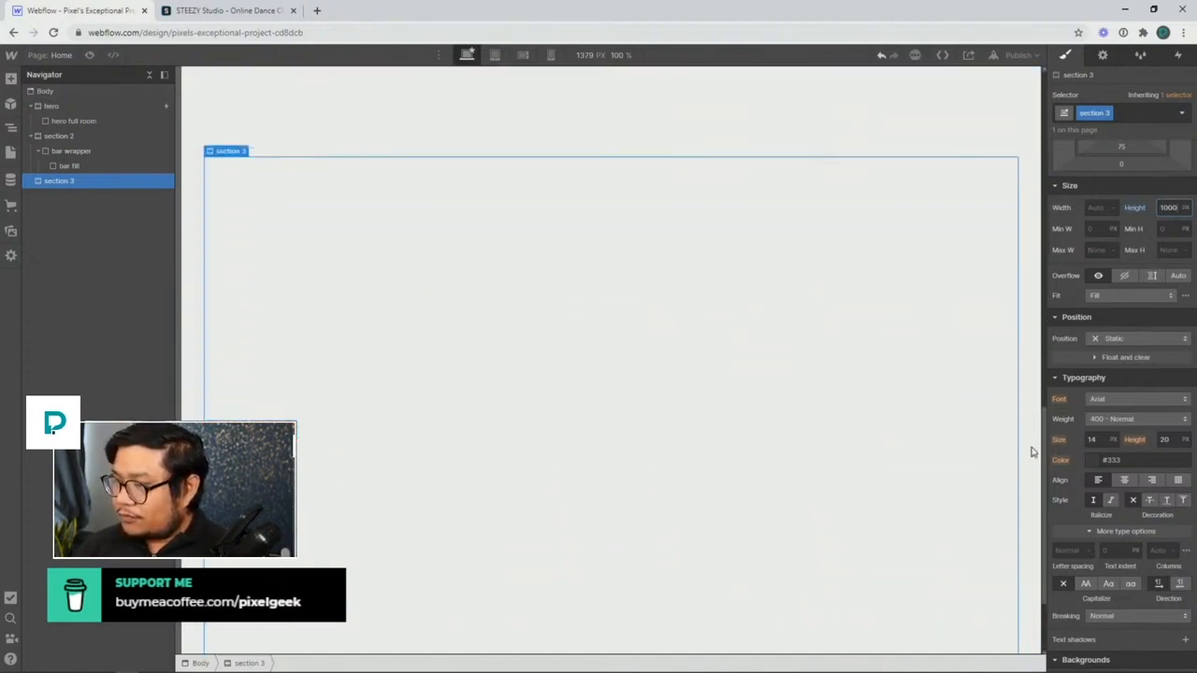
{"action": "scroll", "coordinate": [1032, 449], "scroll_direction": "up", "scroll_amount": 10}
{"action": "scroll", "coordinate": [1010, 356], "scroll_direction": "down", "scroll_amount": 8}
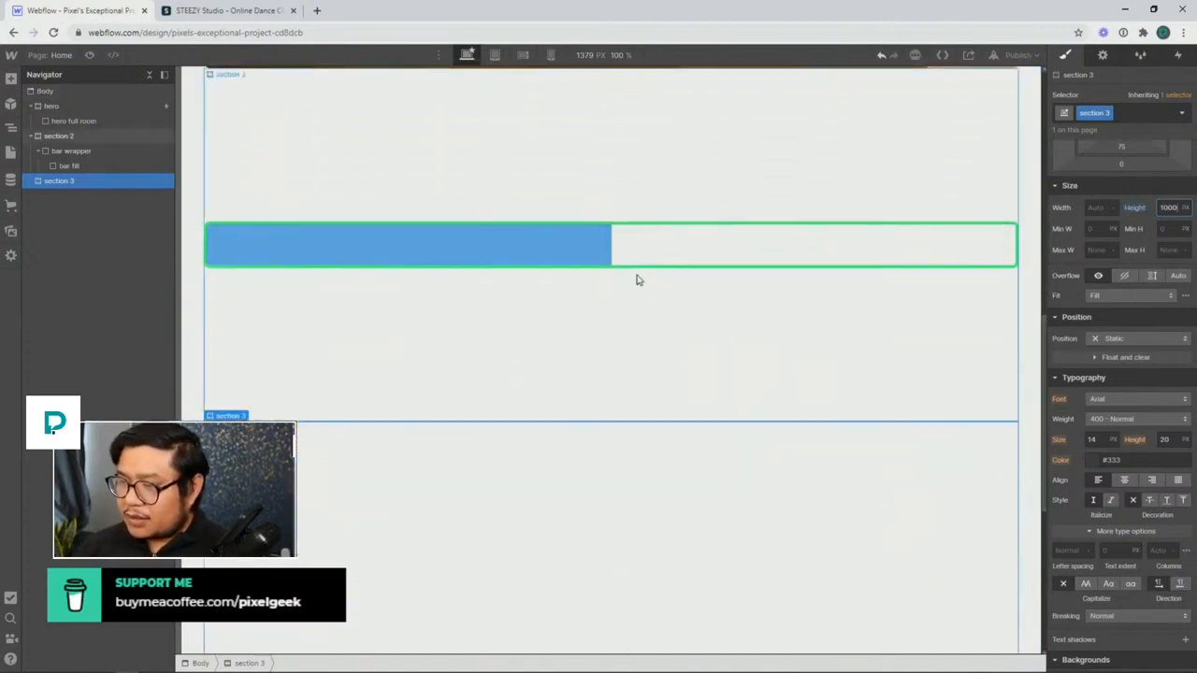
Give the bar wrapper a "While scrolling in view" element trigger that plays a scroll animation
{"action": "left_click", "coordinate": [731, 250]}
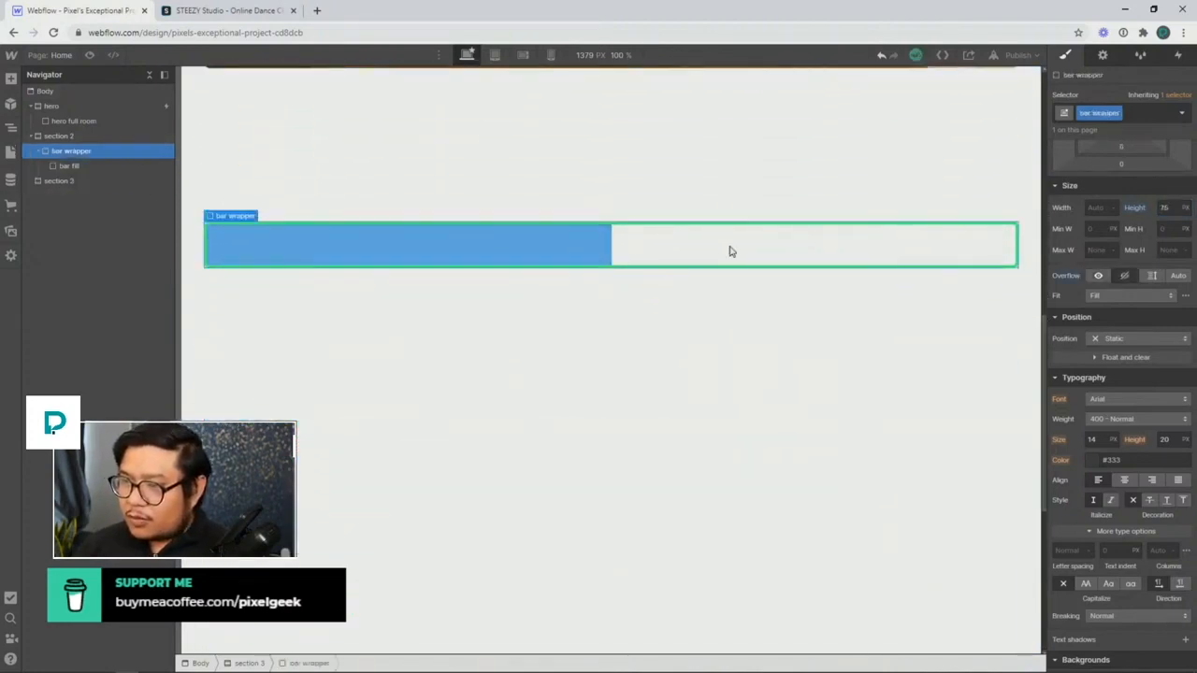
{"action": "left_click", "coordinate": [520, 199]}
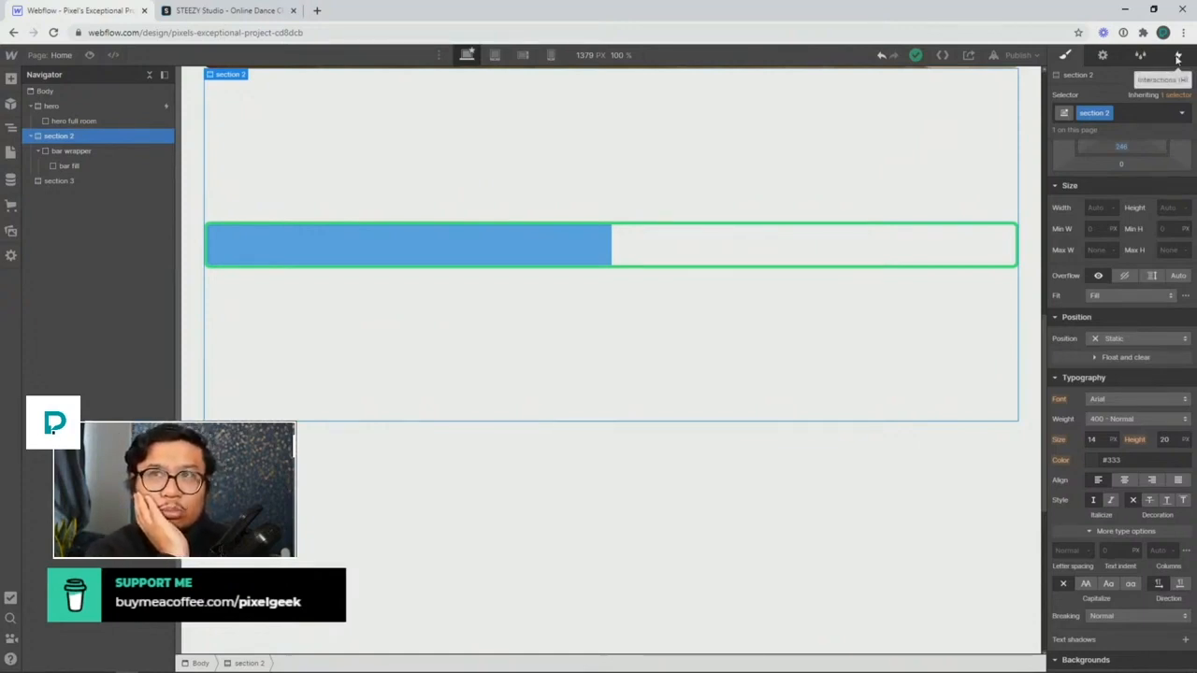
{"action": "left_click", "coordinate": [655, 245]}
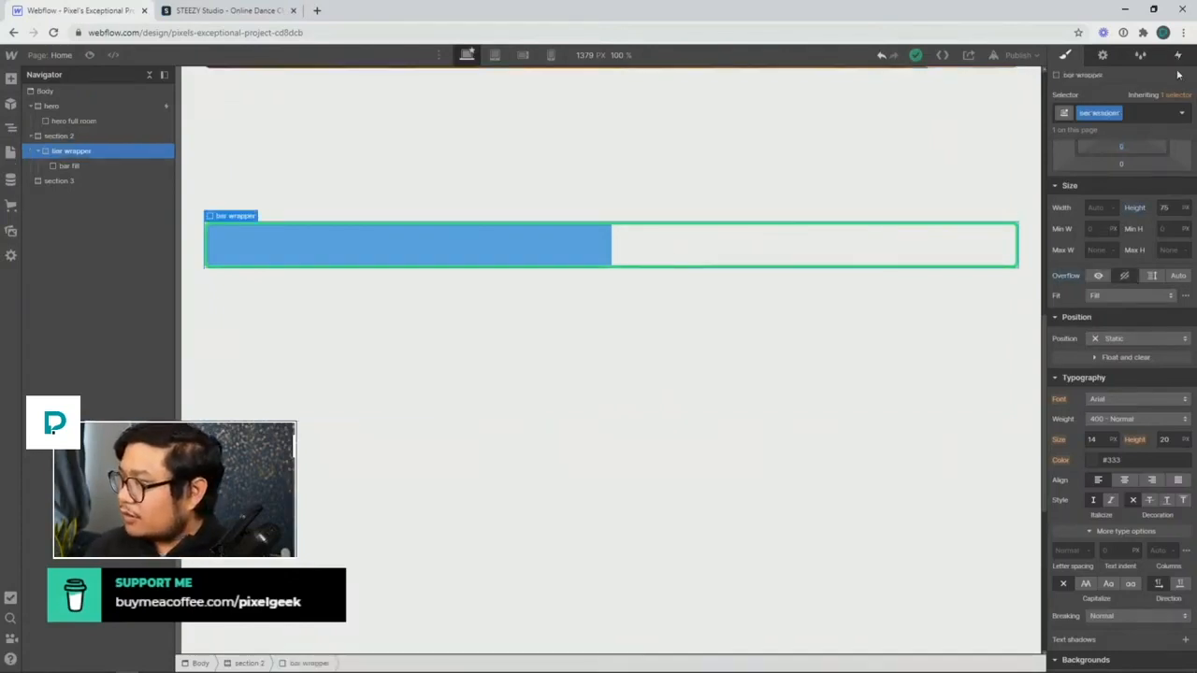
{"action": "left_click", "coordinate": [1178, 57]}
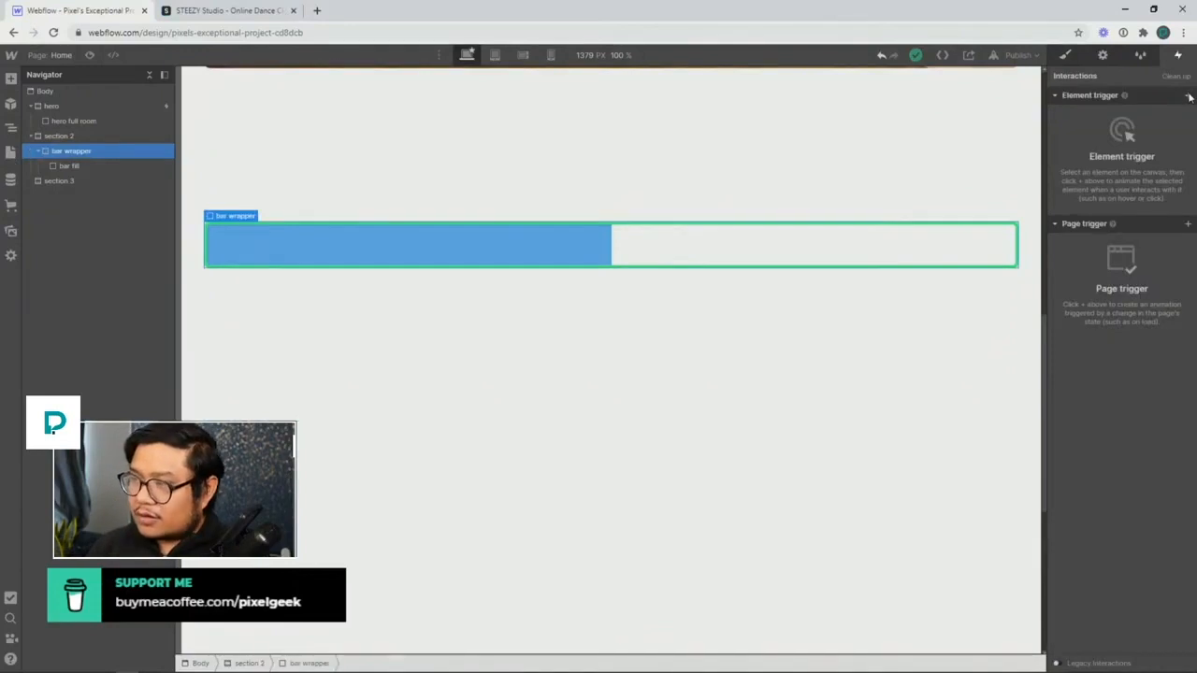
{"action": "left_click", "coordinate": [1188, 97]}
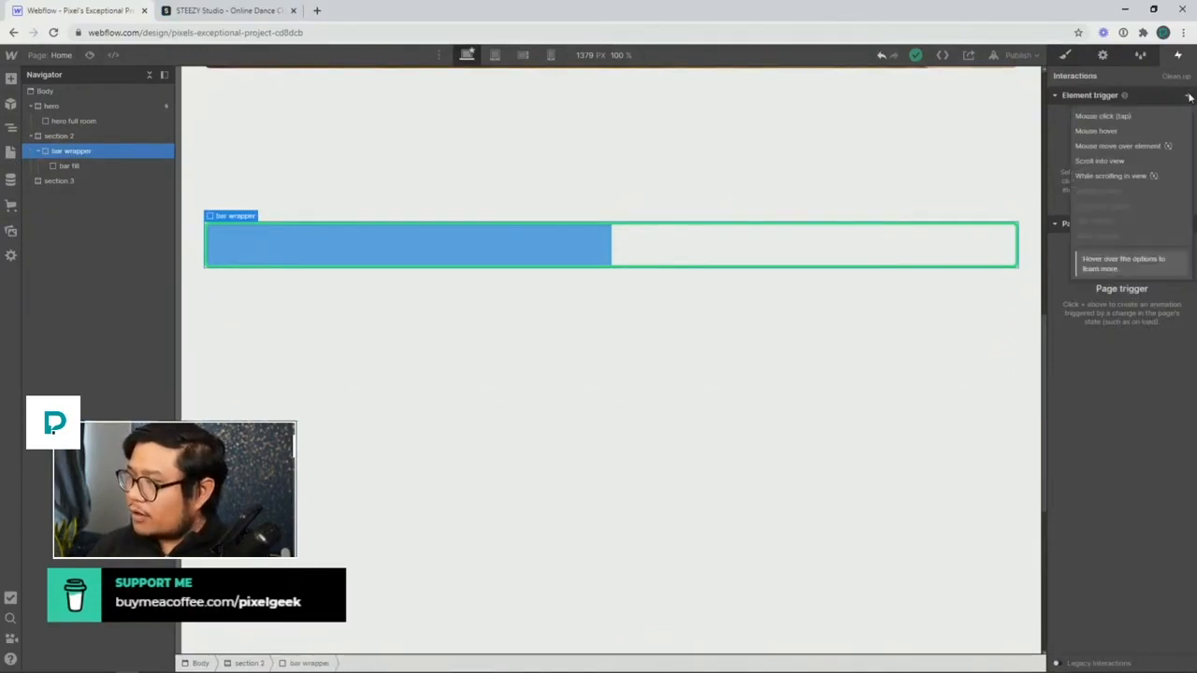
{"action": "left_click", "coordinate": [1103, 176]}
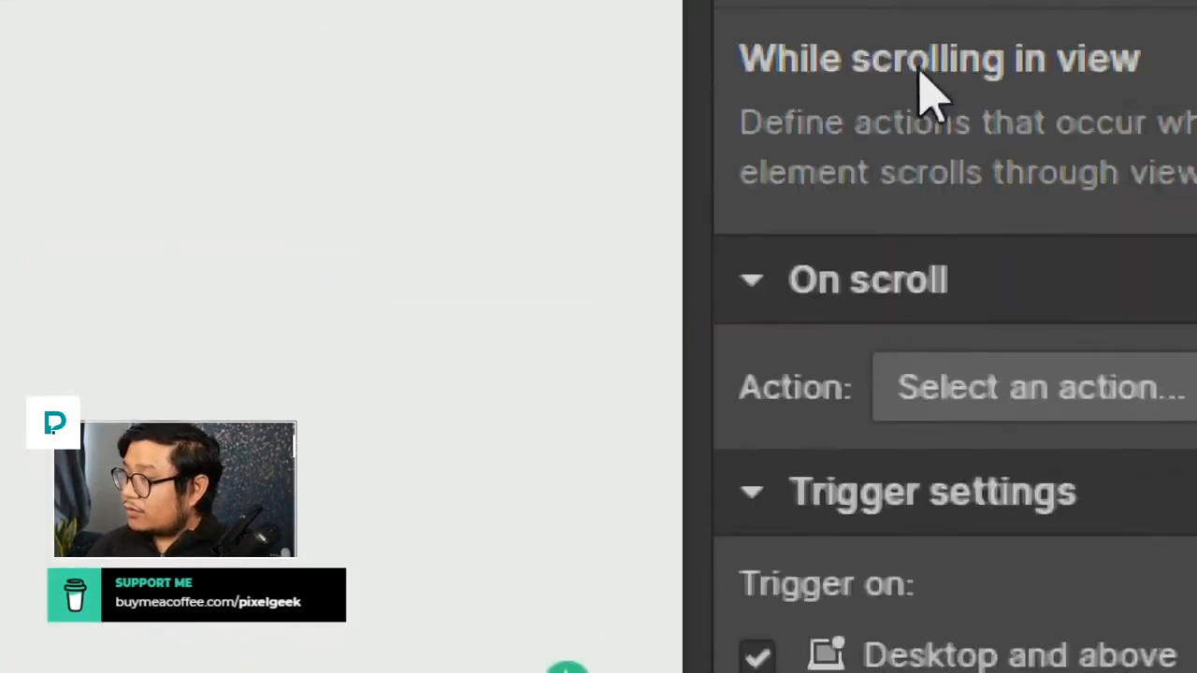
{"action": "left_click", "coordinate": [1088, 206]}
{"action": "left_click", "coordinate": [879, 477]}
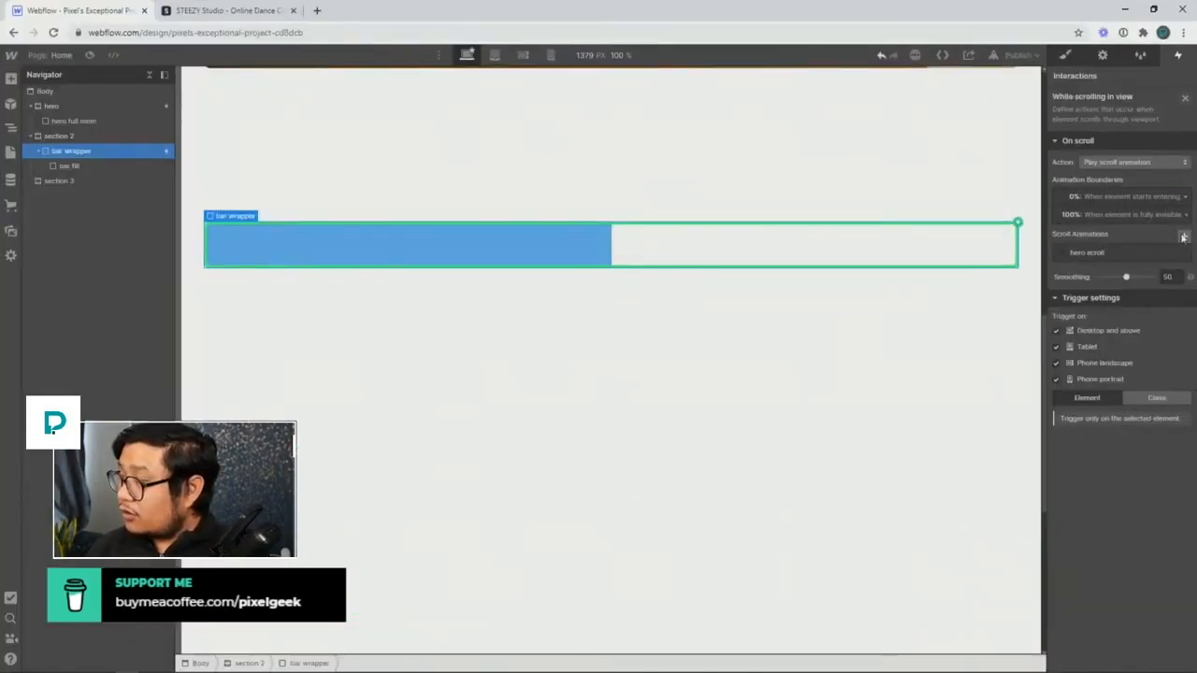
Create a scroll animation named "bar fill" and add a Size action for the blue bar fill element
{"action": "left_click", "coordinate": [1183, 235]}
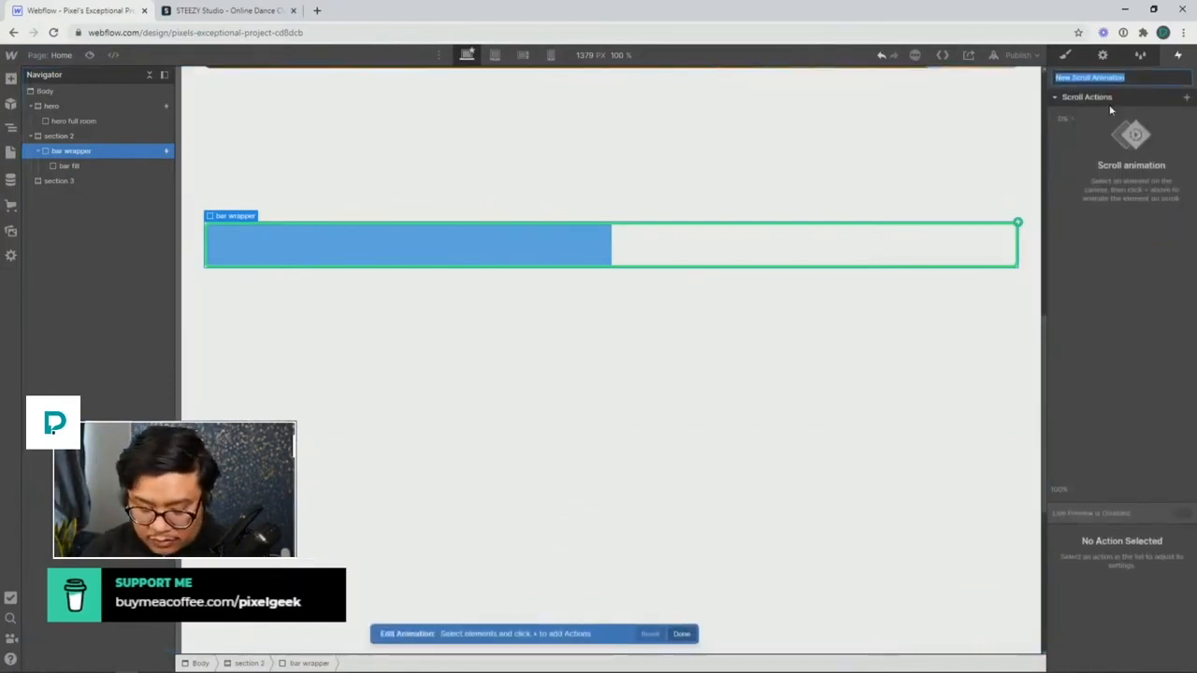
{"action": "type", "text": "bar fill"}
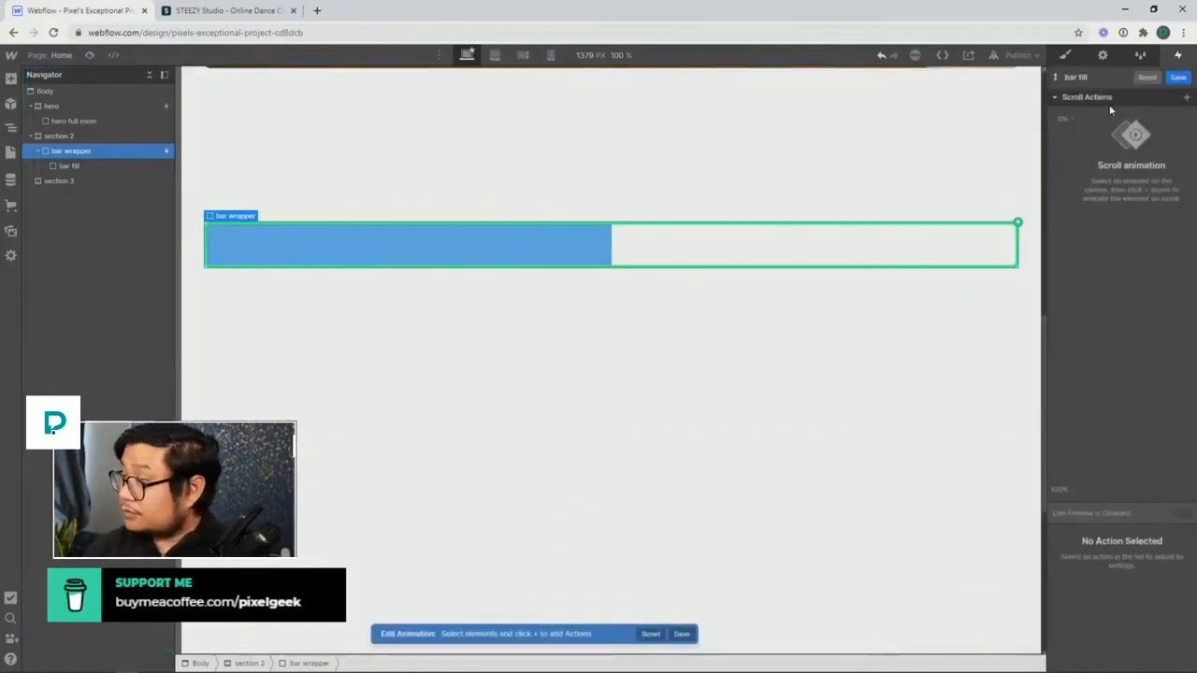
{"action": "left_click", "coordinate": [402, 245]}
{"action": "left_click", "coordinate": [1185, 97]}
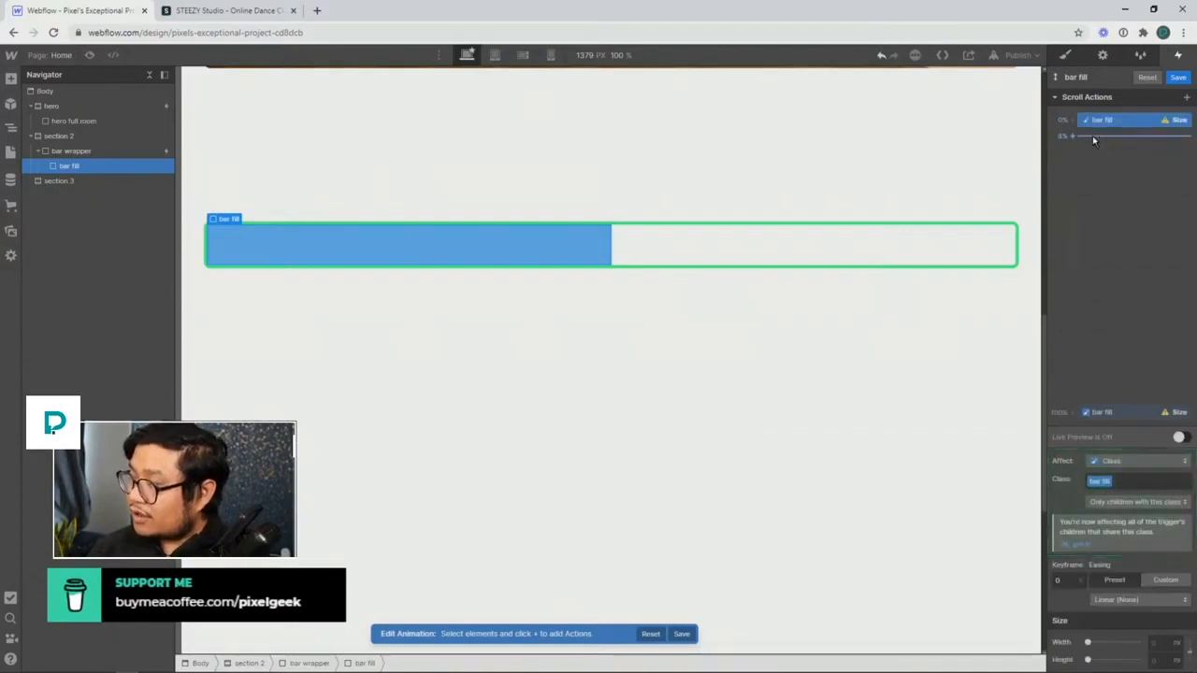
Set the bar fill's width to 0% at the 0% keyframe and to 100% at the 100% keyframe
{"action": "left_click", "coordinate": [1163, 643]}
{"action": "type", "text": "0%"}
{"action": "key", "text": "Return"}
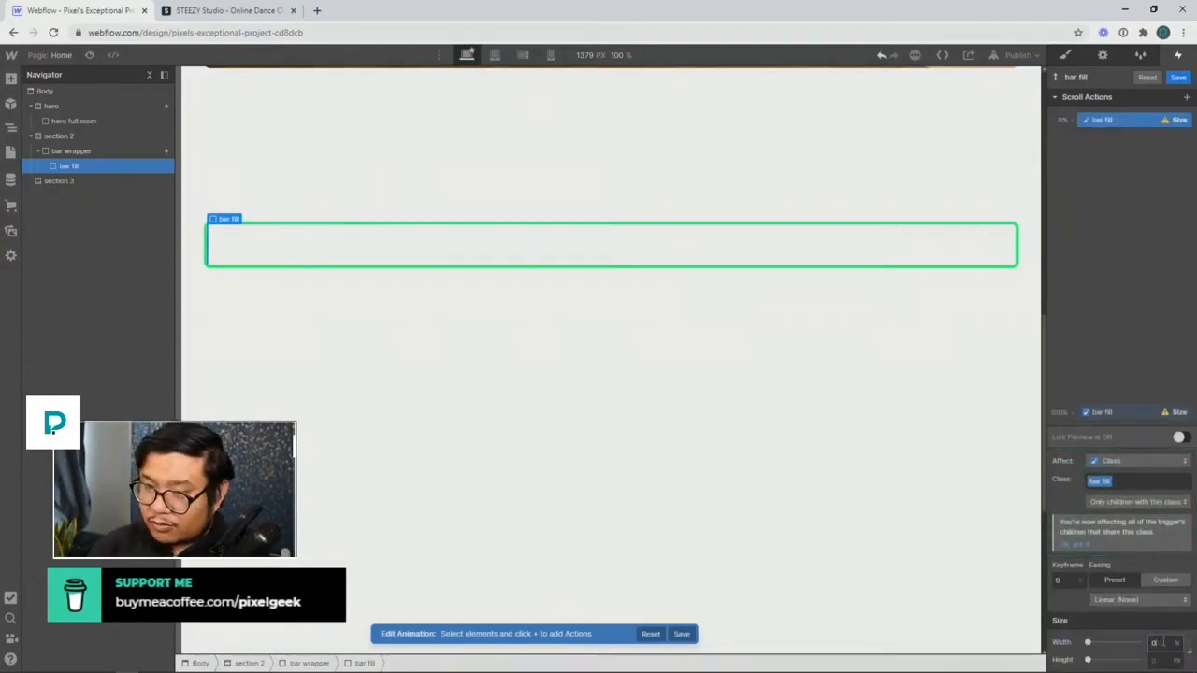
{"action": "left_click", "coordinate": [1116, 412]}
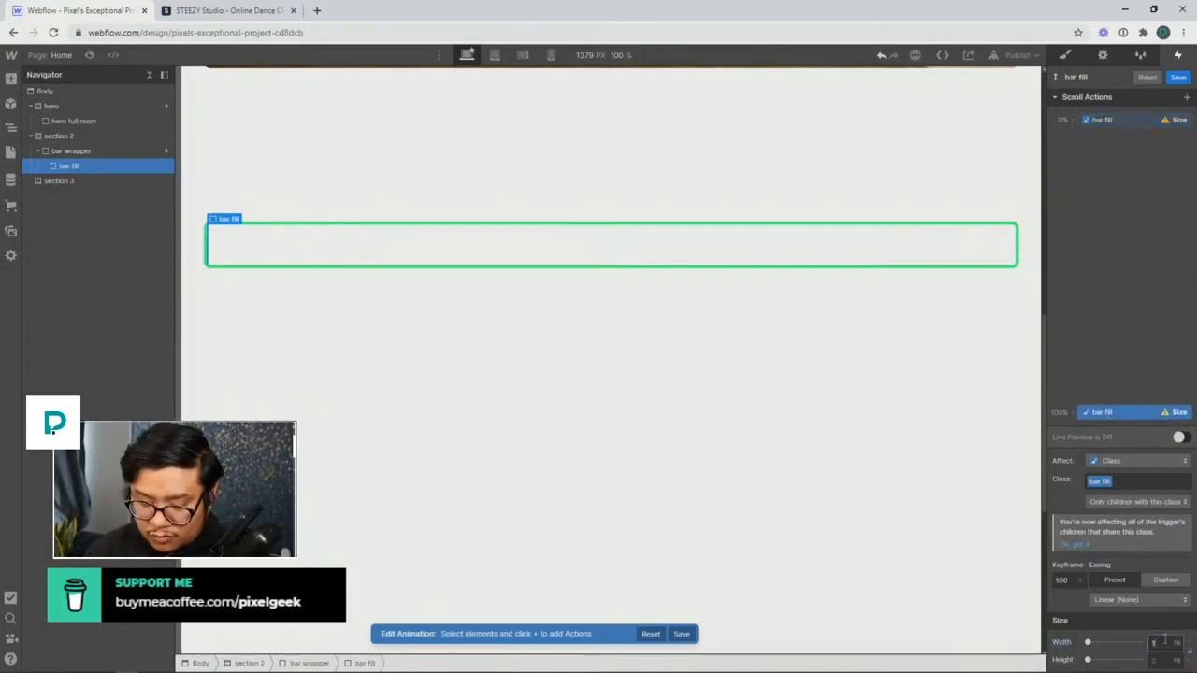
{"action": "key", "text": "Return"}
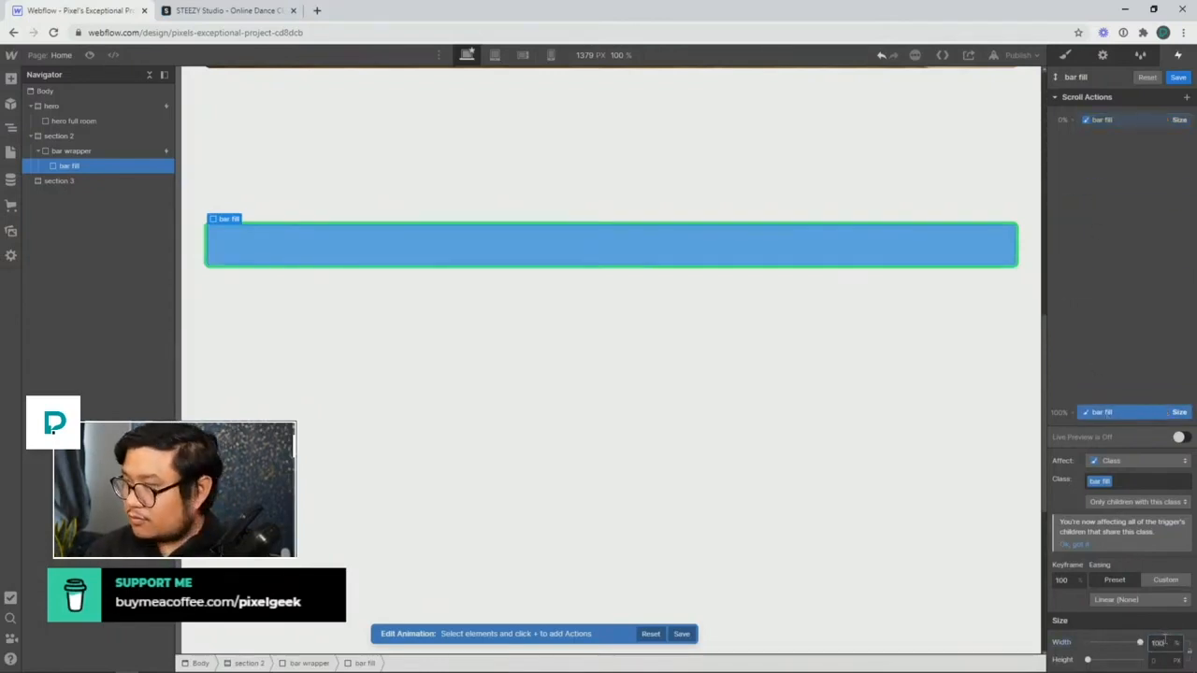
Move the bar fill animation's starting keyframe to 20% and its ending keyframe to 60%
{"action": "left_click", "coordinate": [1178, 437]}
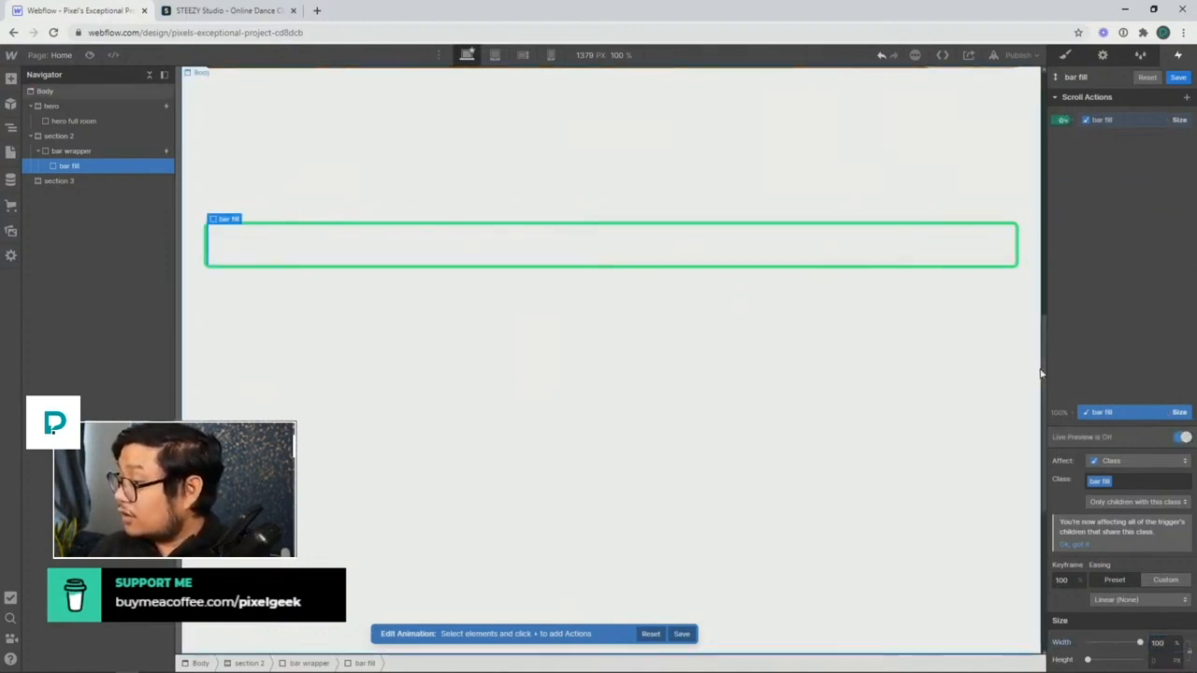
{"action": "left_click_drag", "start_coordinate": [1042, 361], "coordinate": [1015, 340]}
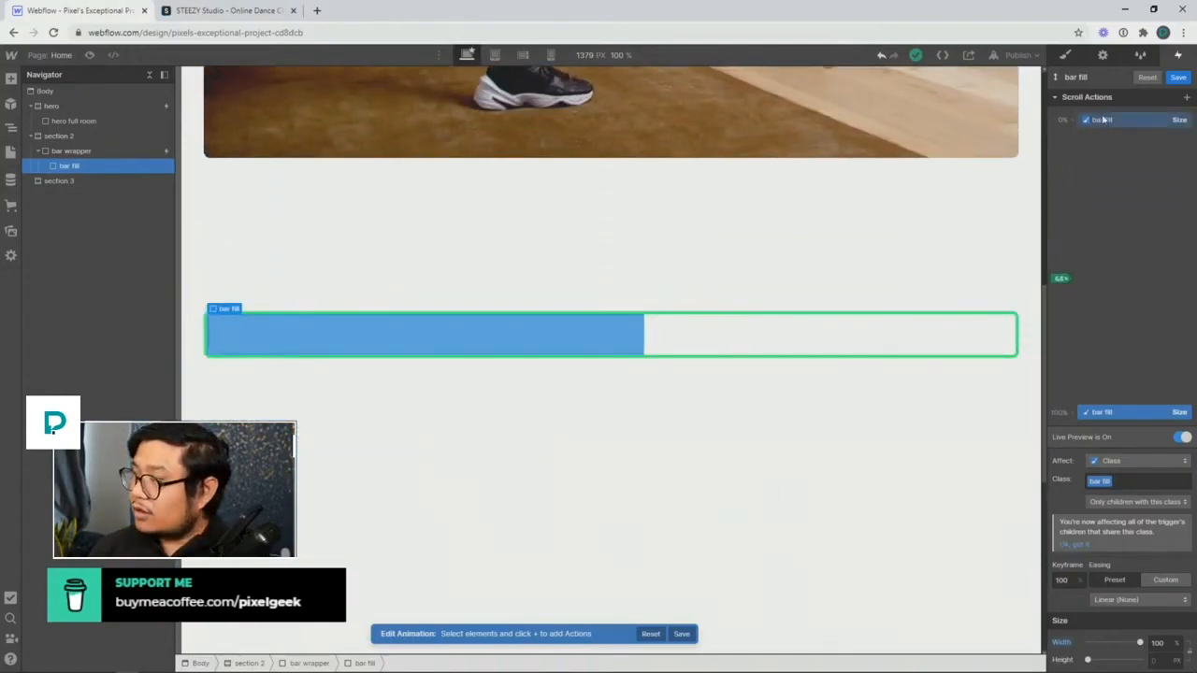
{"action": "left_click_drag", "start_coordinate": [1103, 122], "coordinate": [1099, 188]}
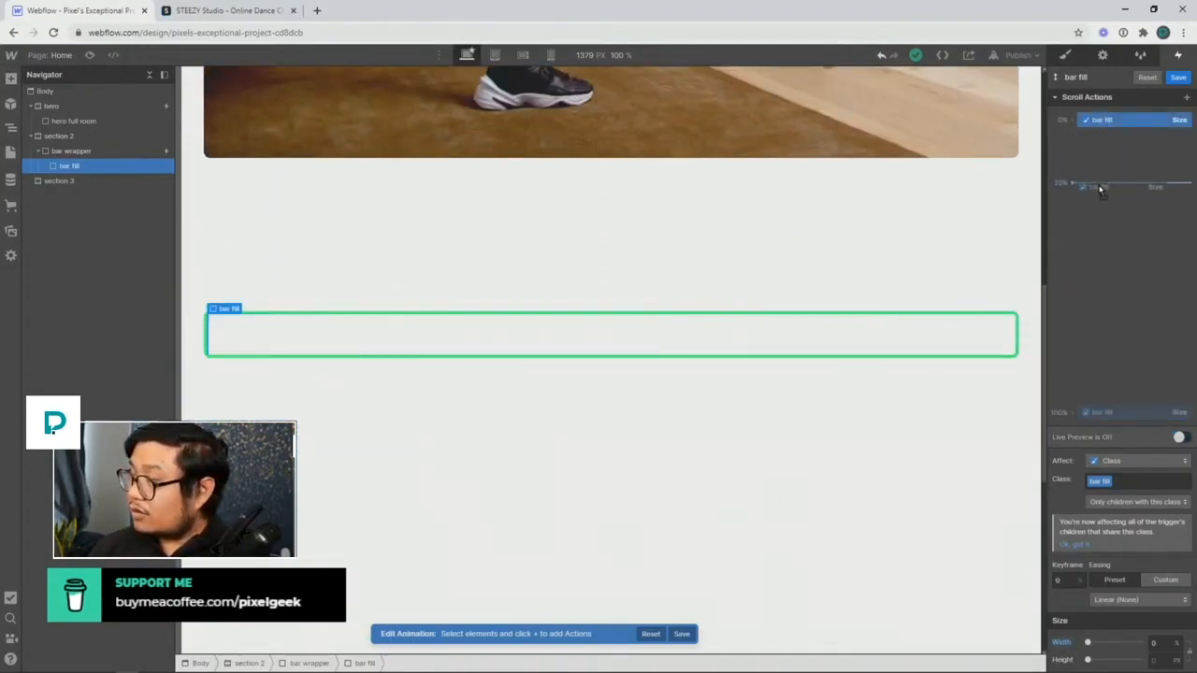
{"action": "left_click", "coordinate": [1089, 412]}
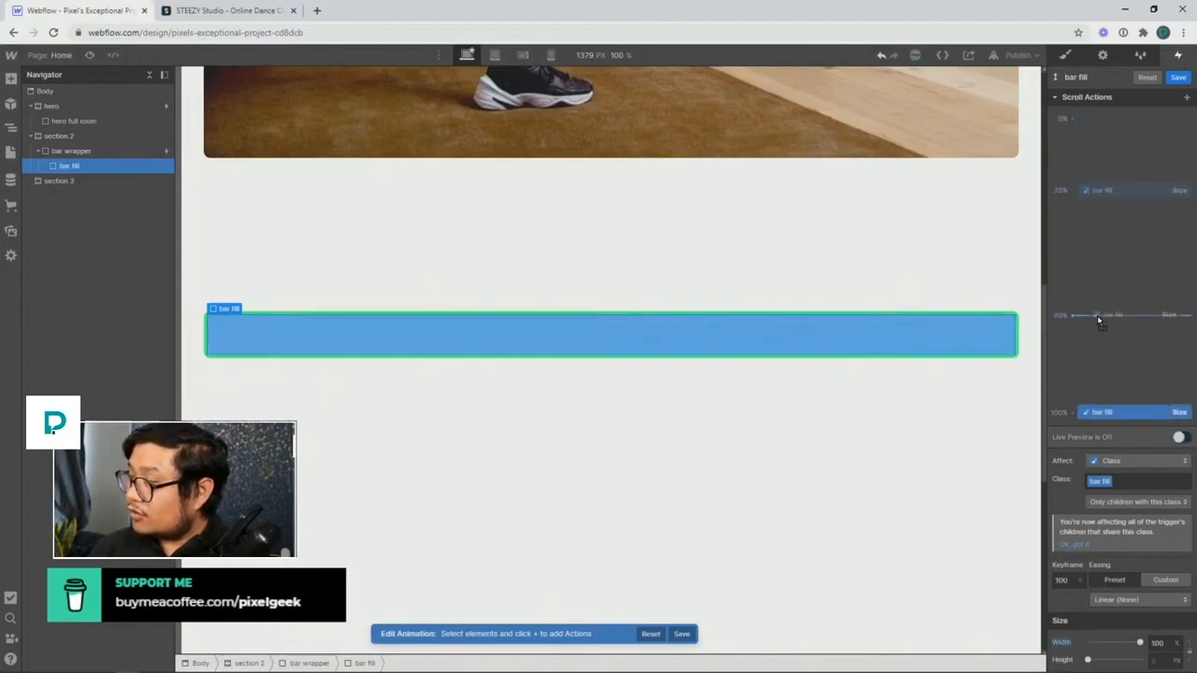
{"action": "left_click_drag", "start_coordinate": [1097, 311], "coordinate": [1096, 301]}
Turn on the live preview and scroll past the bar in both directions to examine how it fills
{"action": "left_click", "coordinate": [1178, 436]}
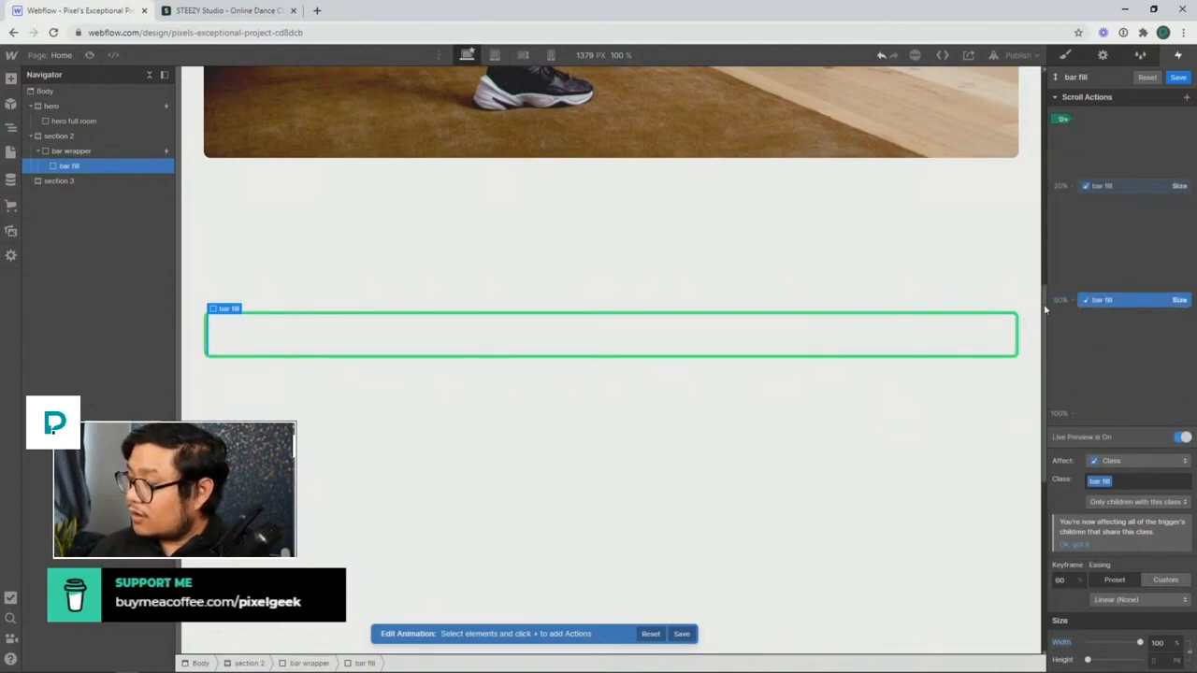
{"action": "scroll", "coordinate": [1035, 214], "scroll_direction": "up", "scroll_amount": 3}
{"action": "scroll", "coordinate": [1035, 215], "scroll_direction": "down", "scroll_amount": 5}
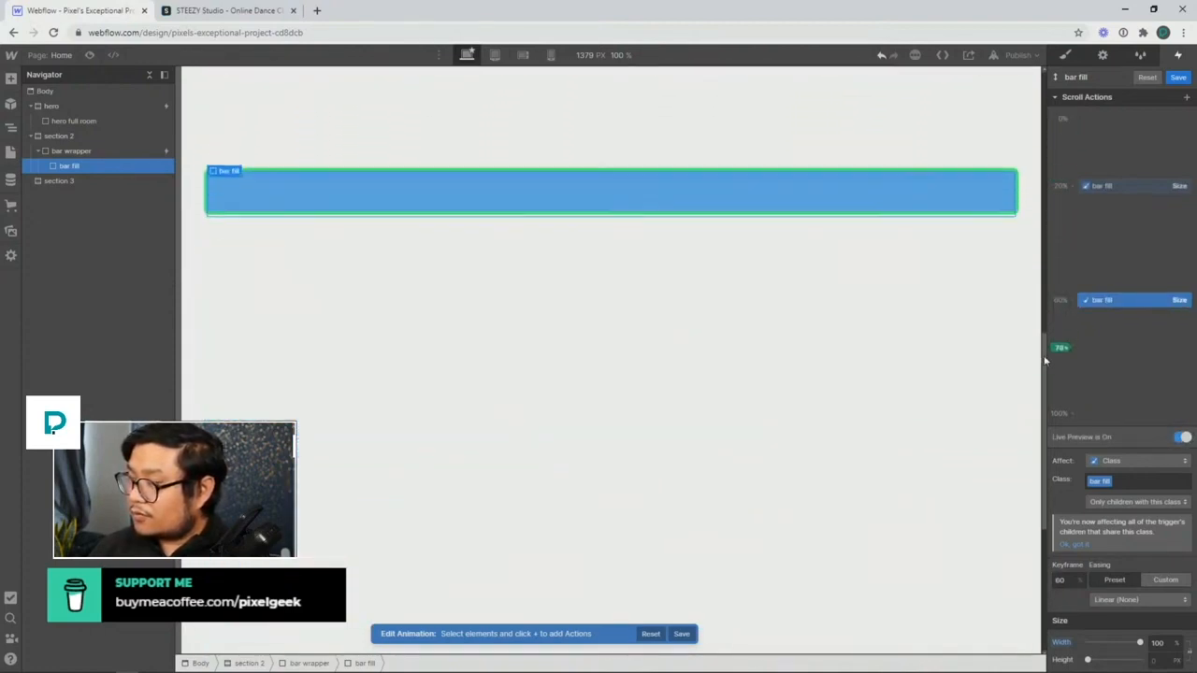
{"action": "scroll", "coordinate": [1032, 270], "scroll_direction": "up", "scroll_amount": 3}
{"action": "scroll", "coordinate": [1033, 270], "scroll_direction": "up", "scroll_amount": 2}
{"action": "scroll", "coordinate": [1028, 235], "scroll_direction": "down", "scroll_amount": 4}
{"action": "scroll", "coordinate": [1022, 326], "scroll_direction": "up", "scroll_amount": 3}
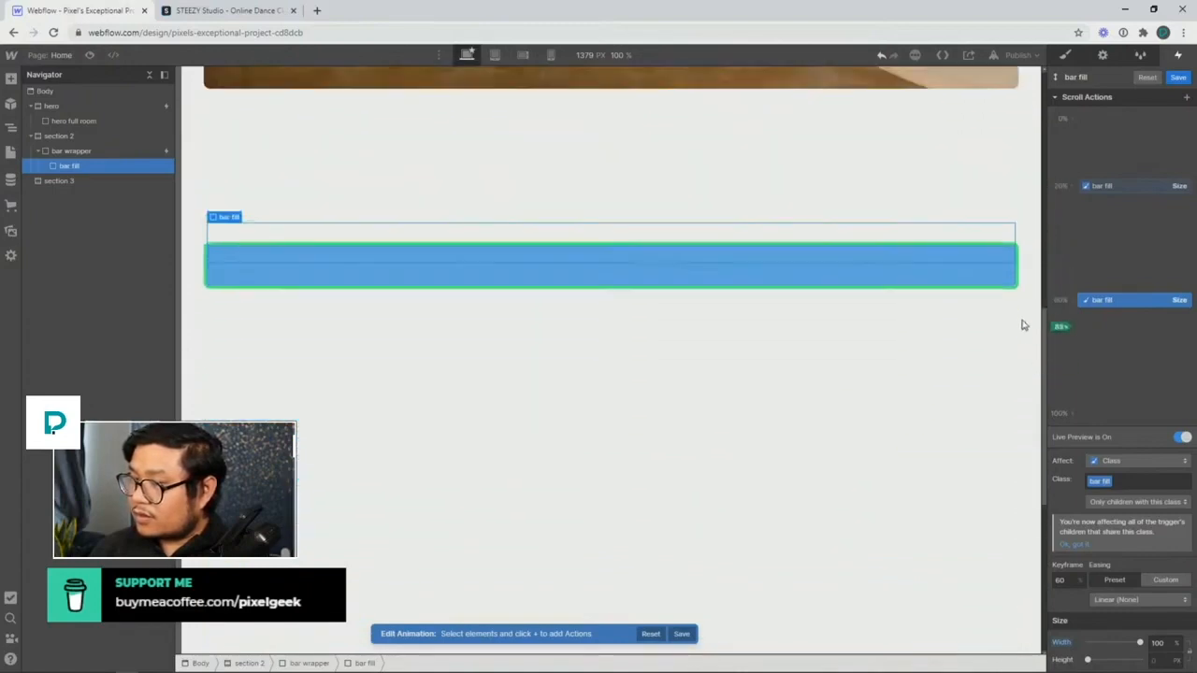
{"action": "scroll", "coordinate": [1019, 272], "scroll_direction": "down", "scroll_amount": 3}
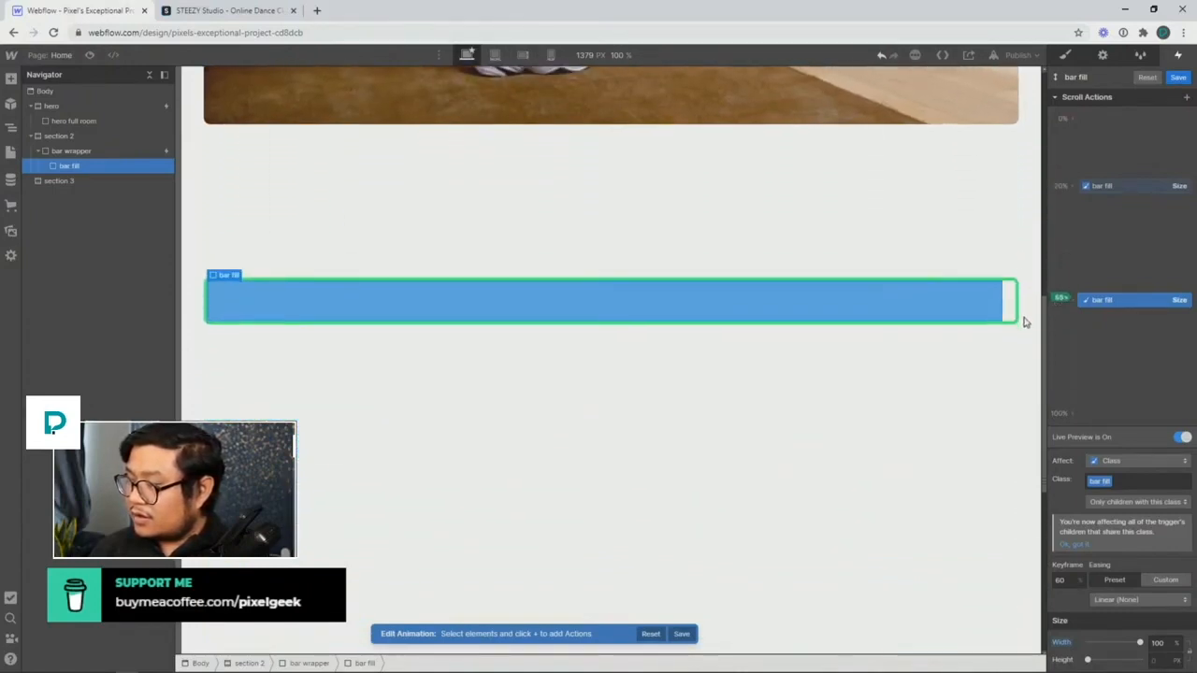
{"action": "scroll", "coordinate": [1023, 321], "scroll_direction": "up", "scroll_amount": 2}
{"action": "scroll", "coordinate": [1018, 287], "scroll_direction": "up", "scroll_amount": 2}
{"action": "scroll", "coordinate": [1018, 227], "scroll_direction": "down", "scroll_amount": 4}
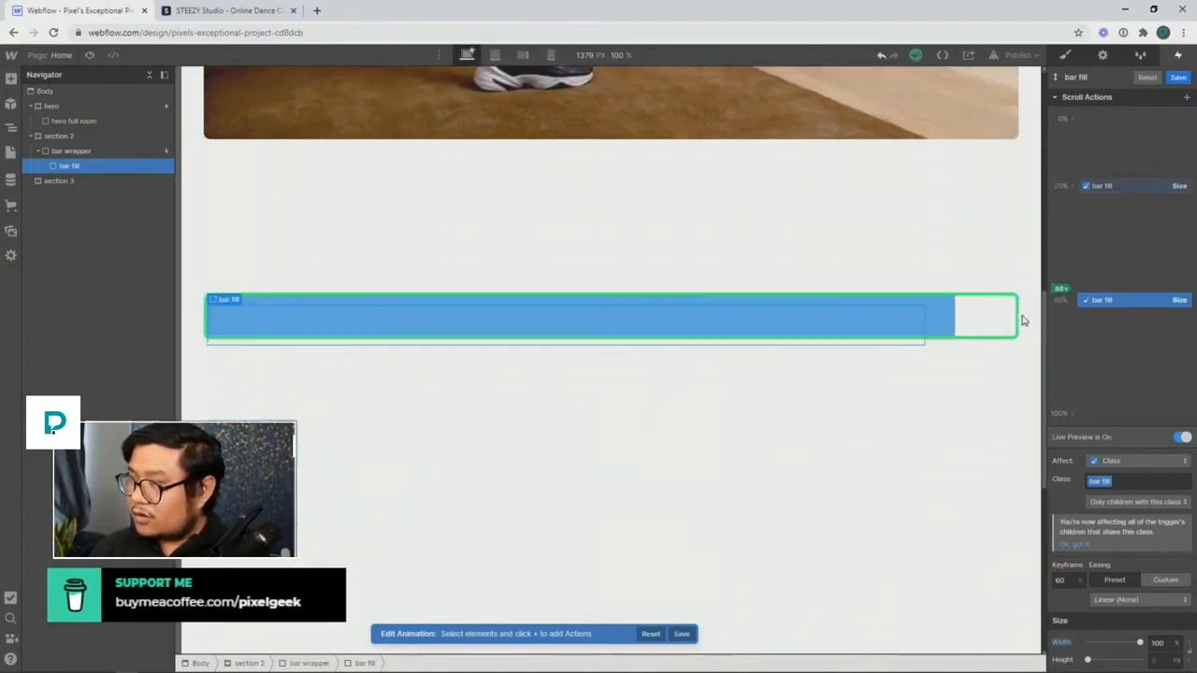
Save the "bar fill" scroll animation on the bar wrapper
{"action": "left_click", "coordinate": [85, 153]}
{"action": "left_click", "coordinate": [1177, 77]}
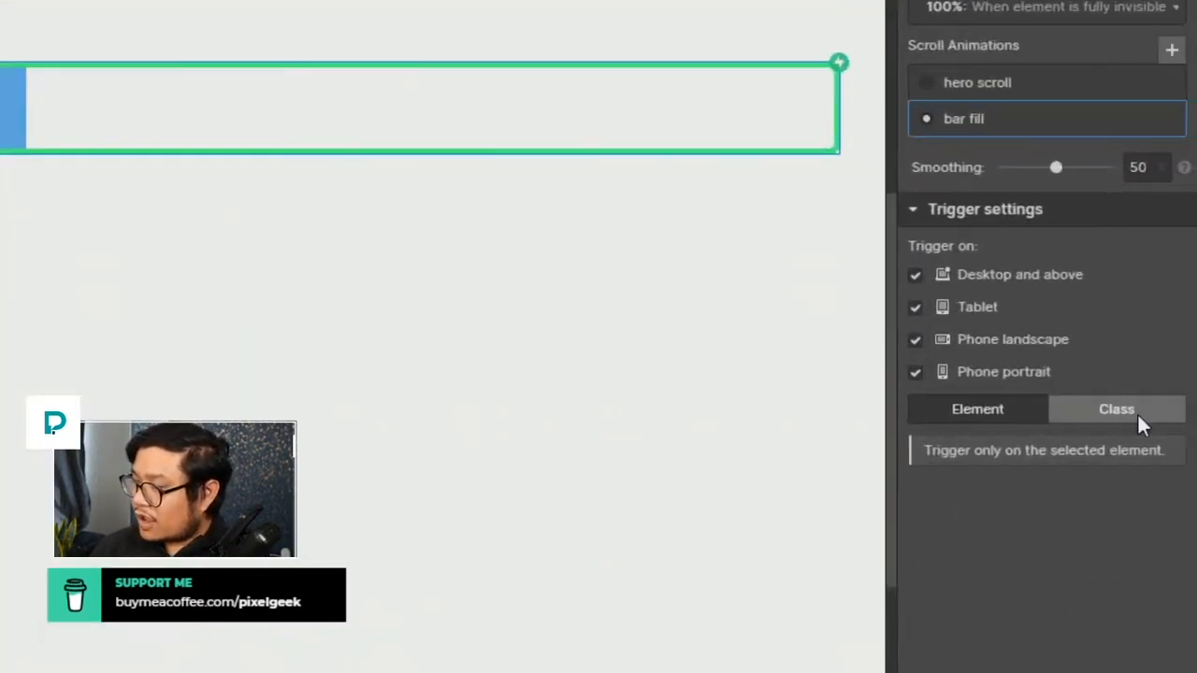
Trigger the bar fill scroll animation on the bar wrapper class and duplicate the bar wrapper four times in section 2
{"action": "left_click", "coordinate": [1137, 413]}
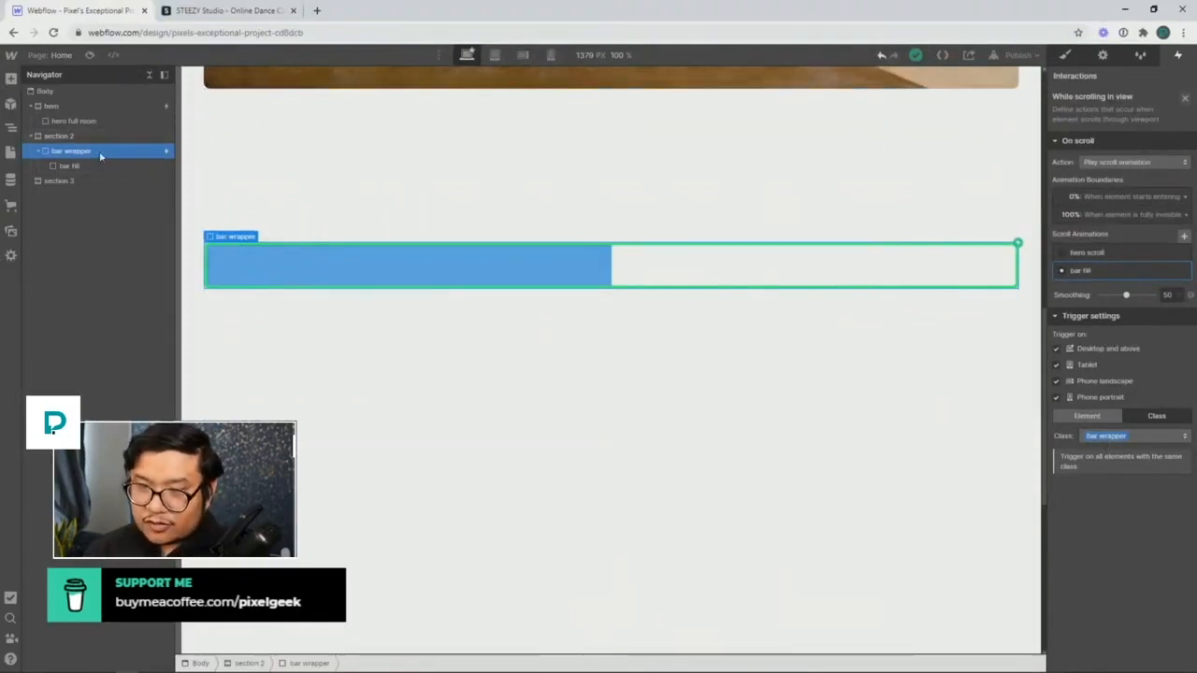
{"action": "key", "text": "ctrl+d"}
{"action": "key", "text": "ctrl+d"}
{"action": "key", "text": "ctrl+d"}
{"action": "key", "text": "ctrl+d"}
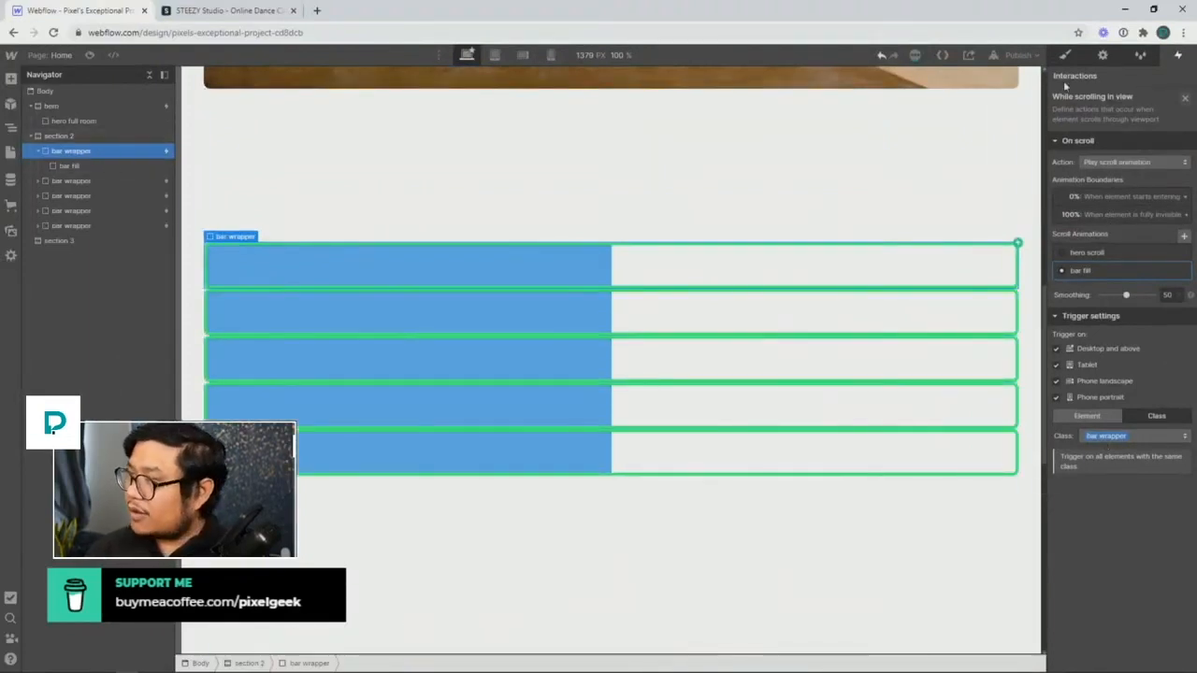
Set the bar wrapper's top and bottom margins to 48 px to space the bars apart
{"action": "left_click", "coordinate": [1065, 55]}
{"action": "left_click_drag", "start_coordinate": [1127, 212], "coordinate": [1128, 183]}
Preview the page and scroll from the hero past the five bars in both directions to examine how they fill
{"action": "left_click", "coordinate": [91, 54]}
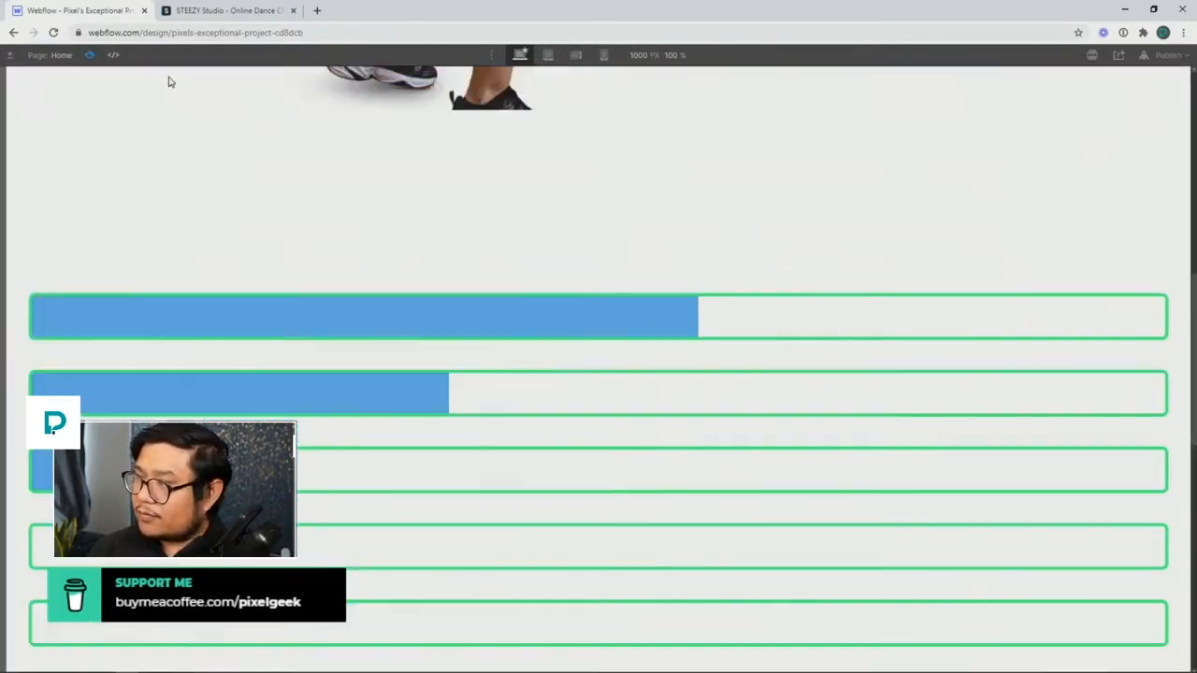
{"action": "scroll", "coordinate": [991, 272], "scroll_direction": "down", "scroll_amount": 2}
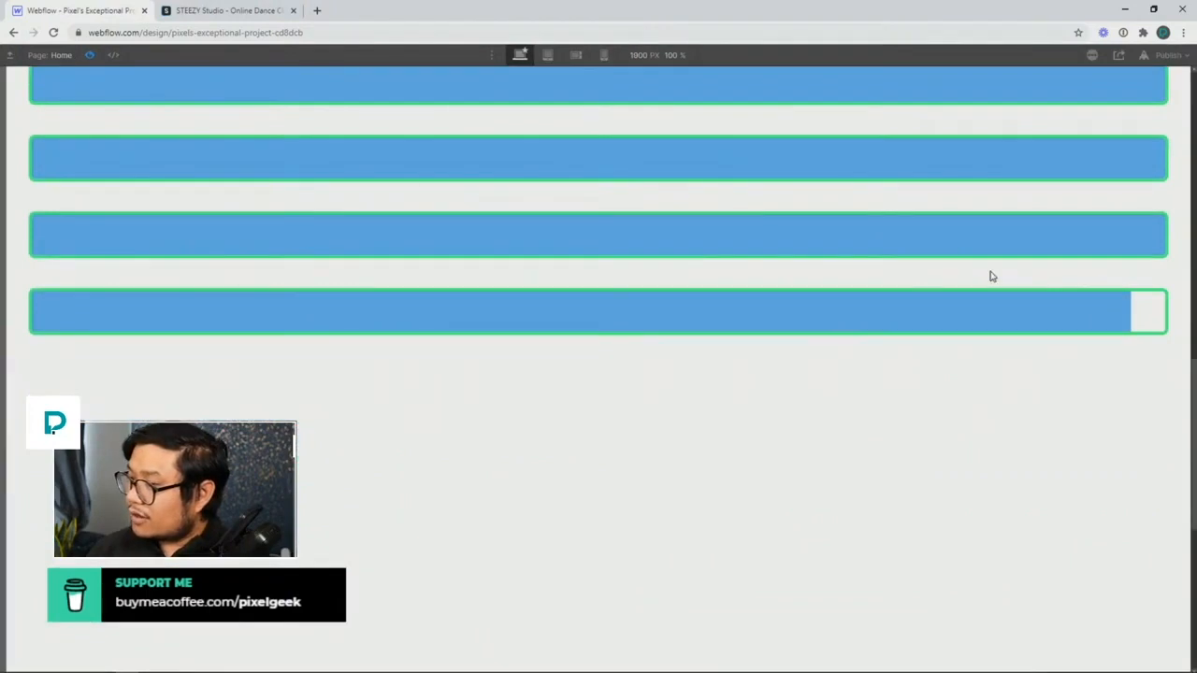
{"action": "scroll", "coordinate": [991, 274], "scroll_direction": "up", "scroll_amount": 2}
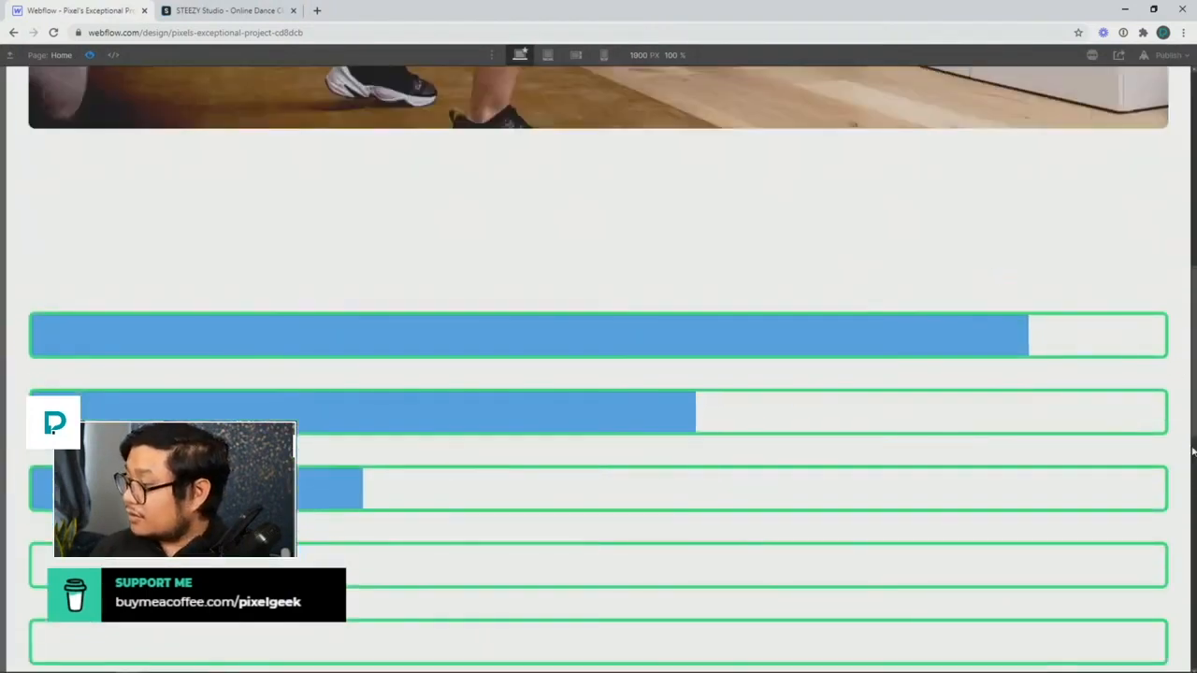
{"action": "left_click_drag", "start_coordinate": [1193, 435], "coordinate": [1156, 222]}
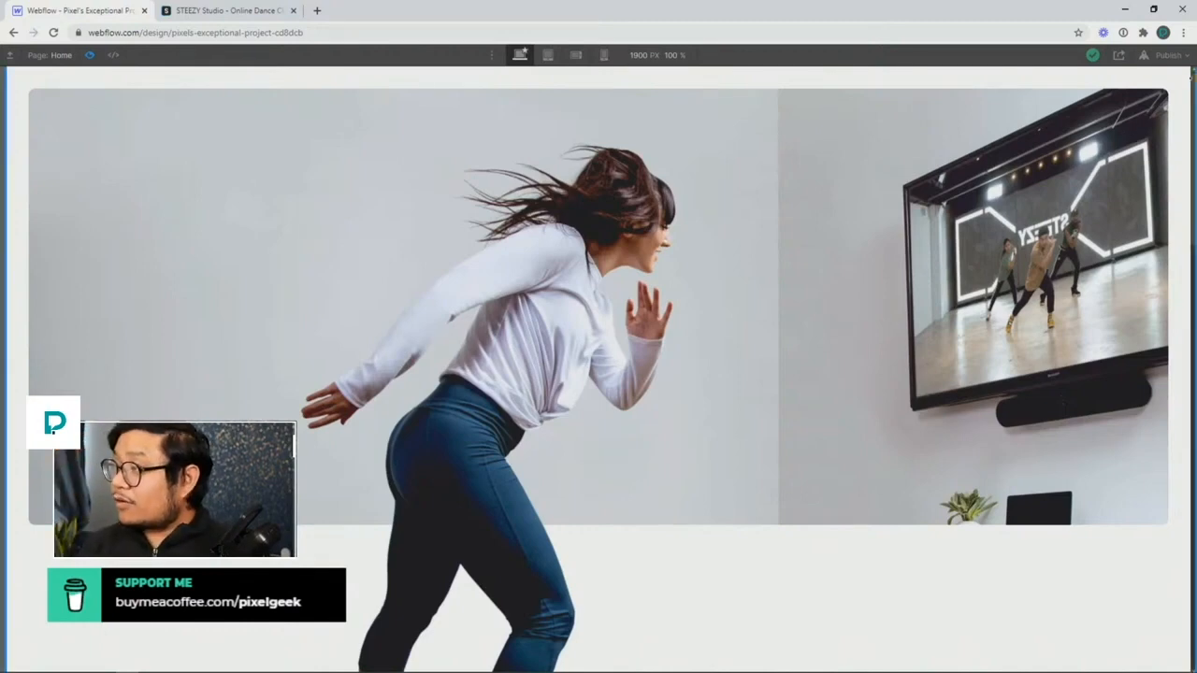
{"action": "scroll", "coordinate": [807, 386], "scroll_direction": "down", "scroll_amount": 6}
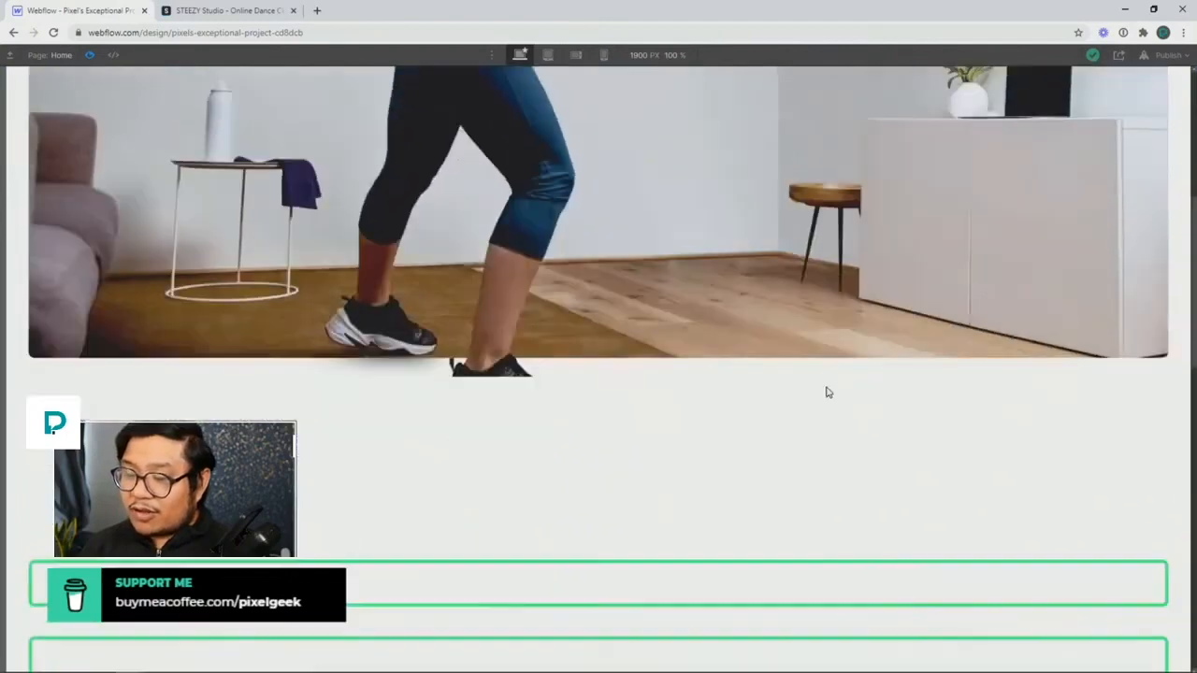
{"action": "scroll", "coordinate": [807, 386], "scroll_direction": "down", "scroll_amount": 4}
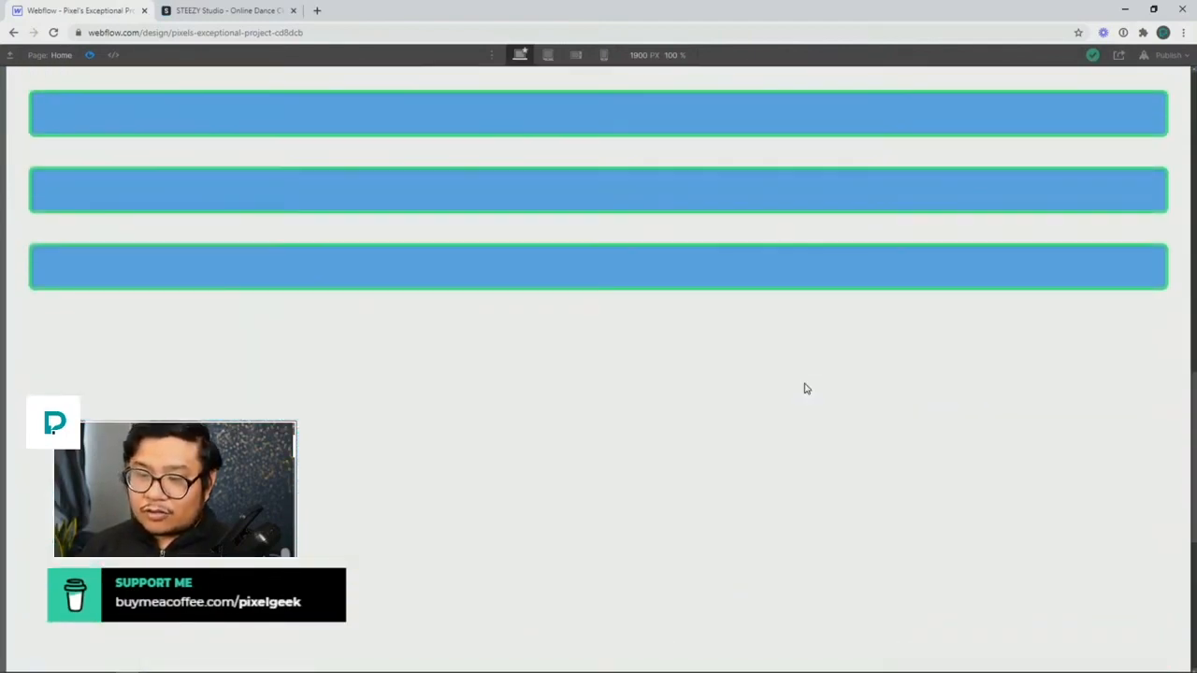
{"action": "scroll", "coordinate": [807, 388], "scroll_direction": "down", "scroll_amount": 1}
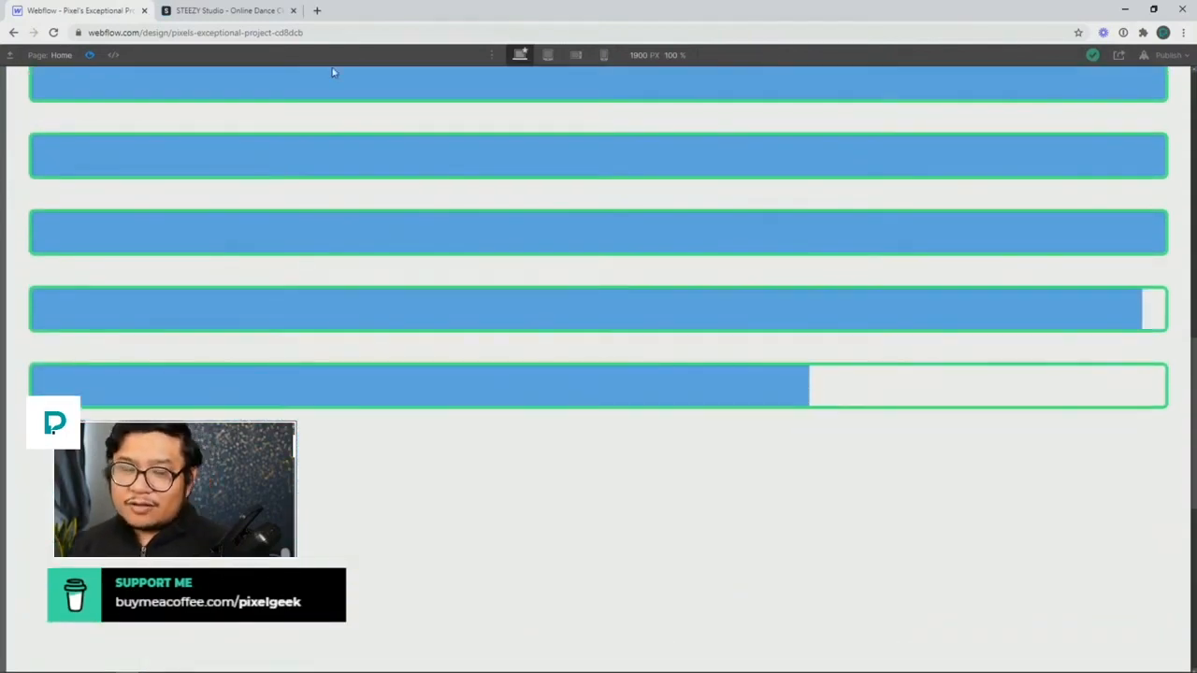
{"action": "scroll", "coordinate": [341, 228], "scroll_direction": "up", "scroll_amount": 3}
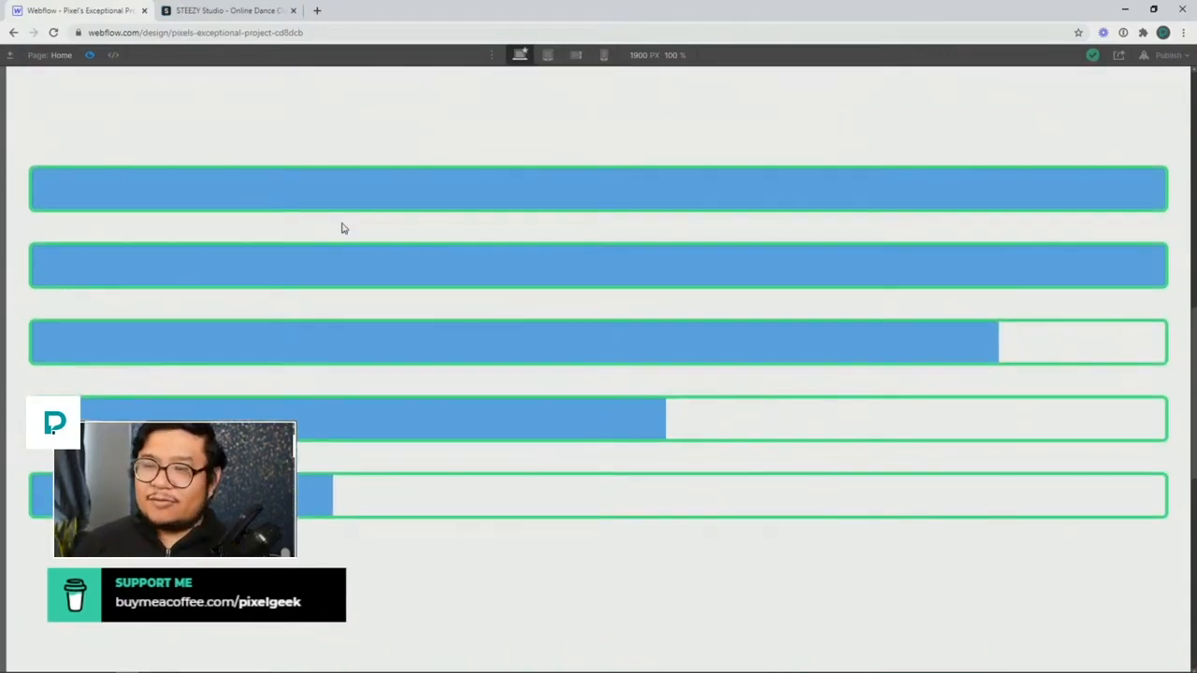
Switch to the STEEZY site and scroll around the Step-by-Step Learning section to examine how its progress bars and slanted class cards react
{"action": "left_click", "coordinate": [222, 12]}
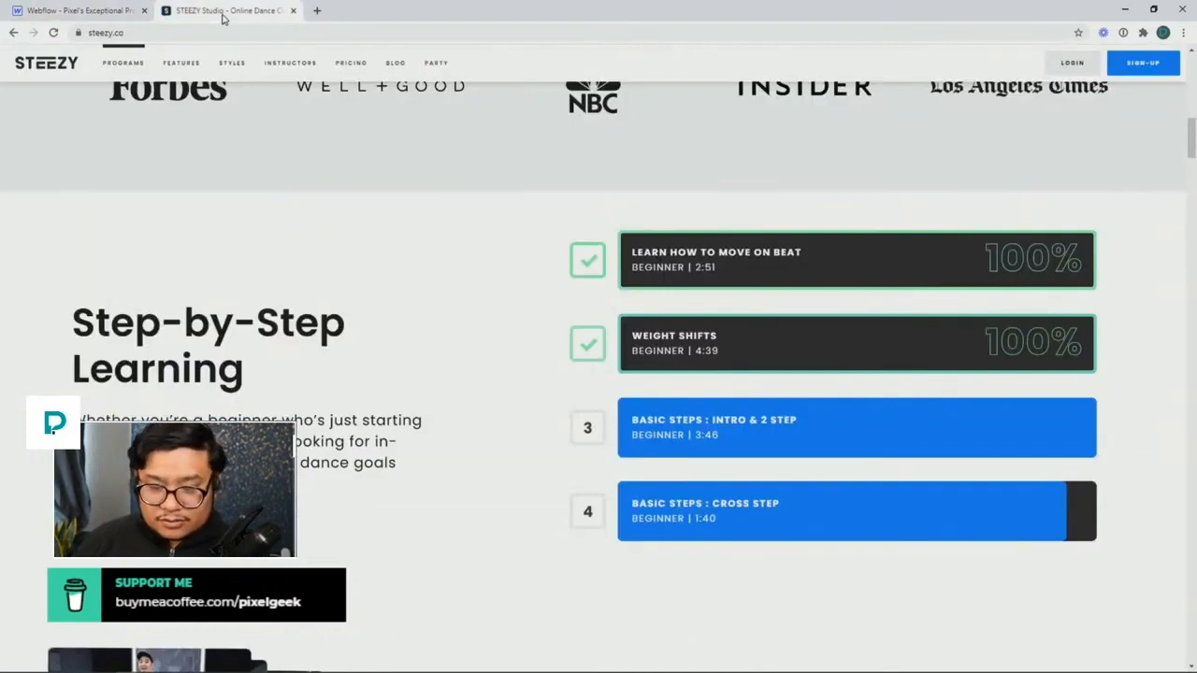
{"action": "scroll", "coordinate": [333, 249], "scroll_direction": "down", "scroll_amount": 3}
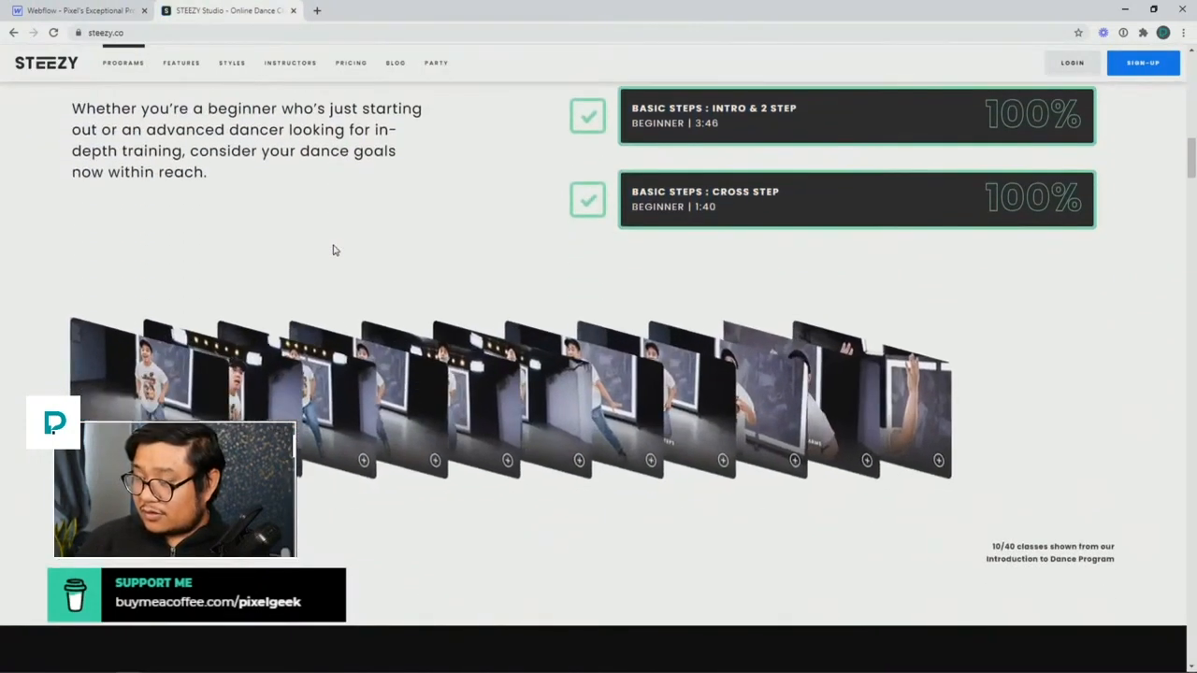
{"action": "scroll", "coordinate": [334, 250], "scroll_direction": "up", "scroll_amount": 1}
{"action": "scroll", "coordinate": [334, 249], "scroll_direction": "up", "scroll_amount": 2}
{"action": "scroll", "coordinate": [334, 249], "scroll_direction": "down", "scroll_amount": 5}
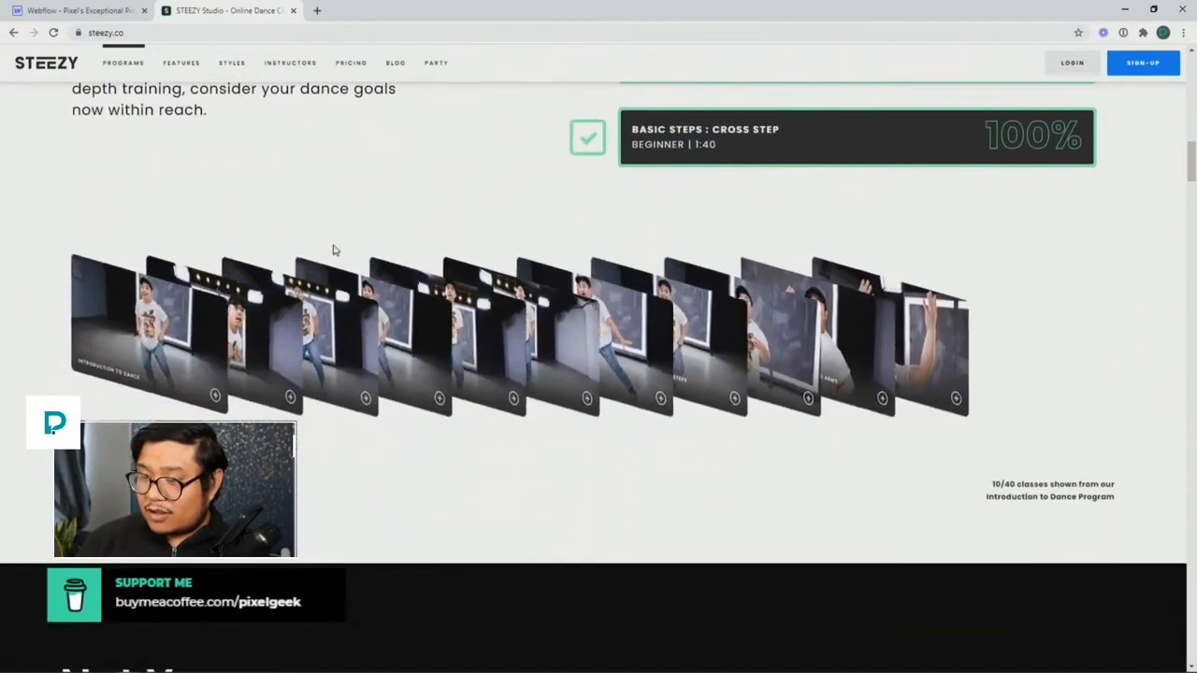
{"action": "scroll", "coordinate": [334, 249], "scroll_direction": "up", "scroll_amount": 5}
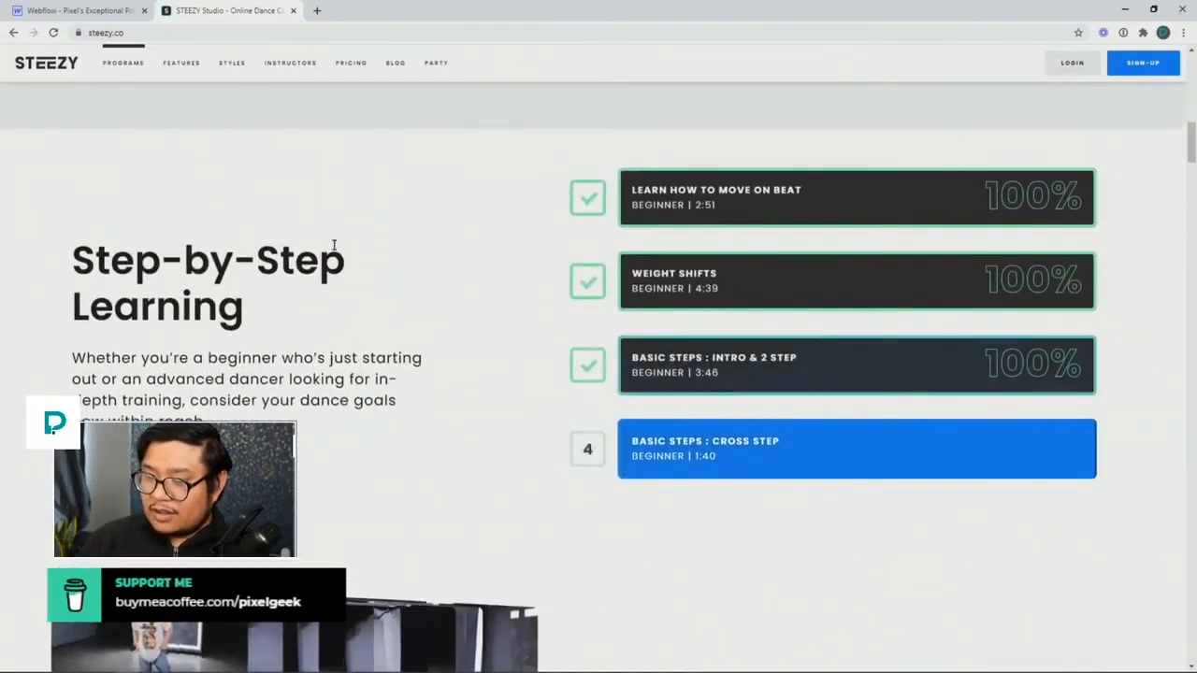
{"action": "scroll", "coordinate": [333, 249], "scroll_direction": "down", "scroll_amount": 2}
{"action": "scroll", "coordinate": [334, 250], "scroll_direction": "down", "scroll_amount": 3}
{"action": "scroll", "coordinate": [334, 249], "scroll_direction": "up", "scroll_amount": 4}
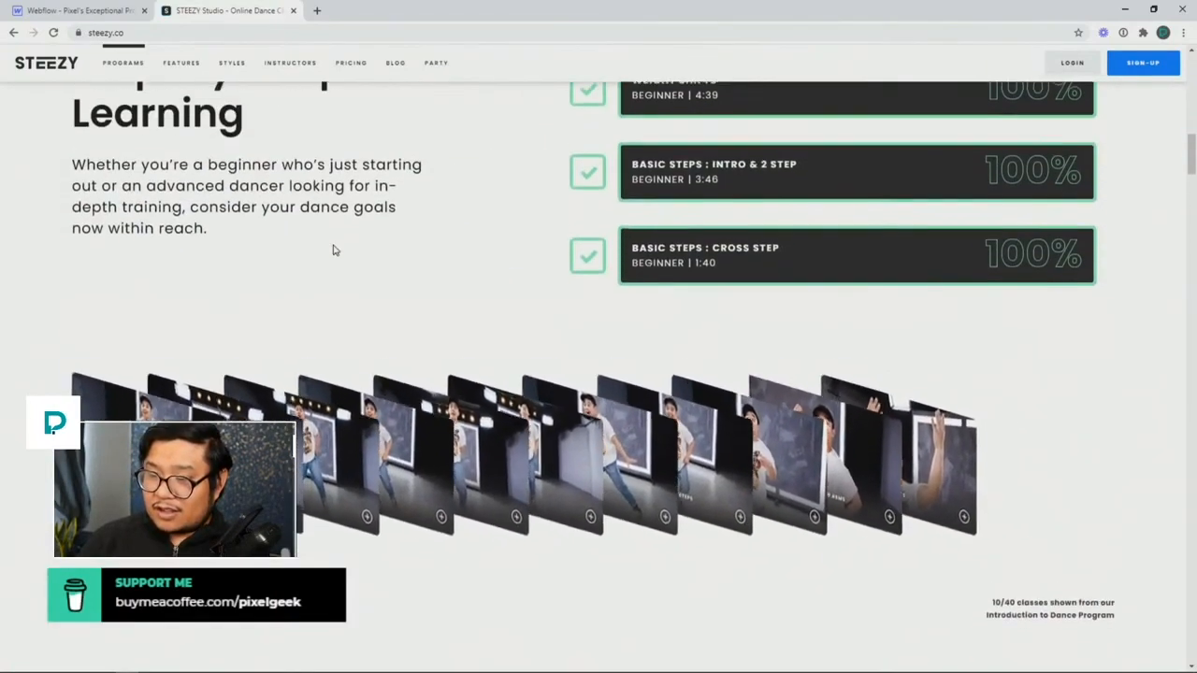
{"action": "scroll", "coordinate": [334, 250], "scroll_direction": "up", "scroll_amount": 2}
{"action": "scroll", "coordinate": [333, 250], "scroll_direction": "down", "scroll_amount": 3}
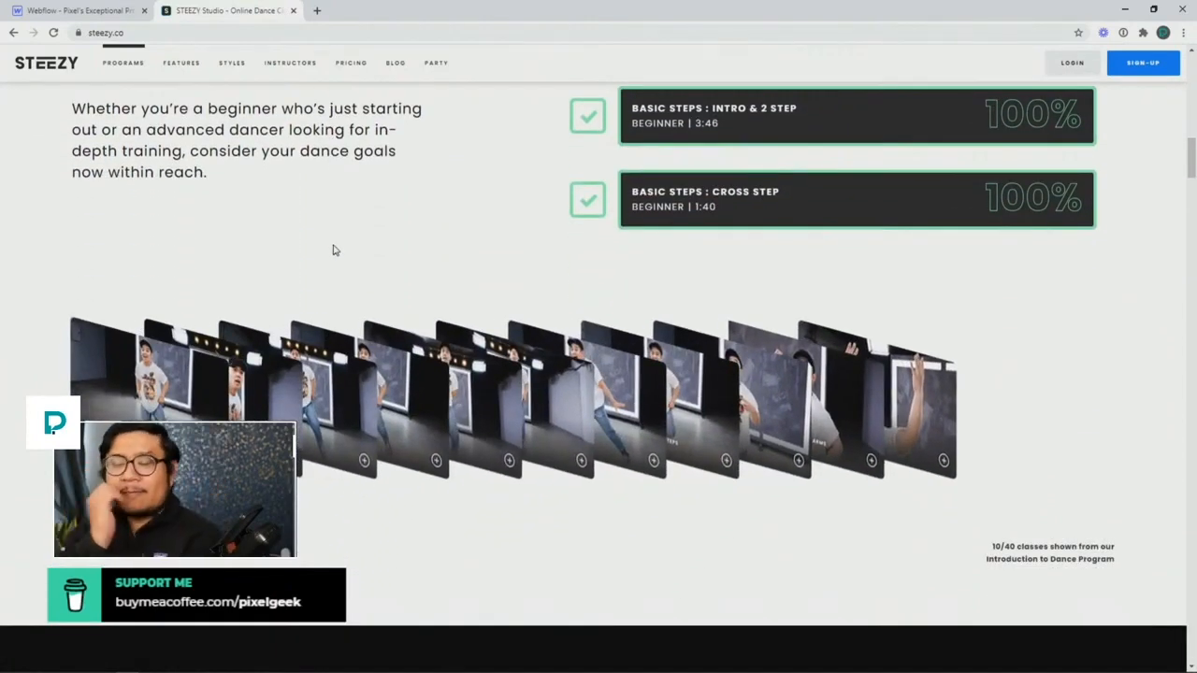
{"action": "scroll", "coordinate": [323, 293], "scroll_direction": "down", "scroll_amount": 2}
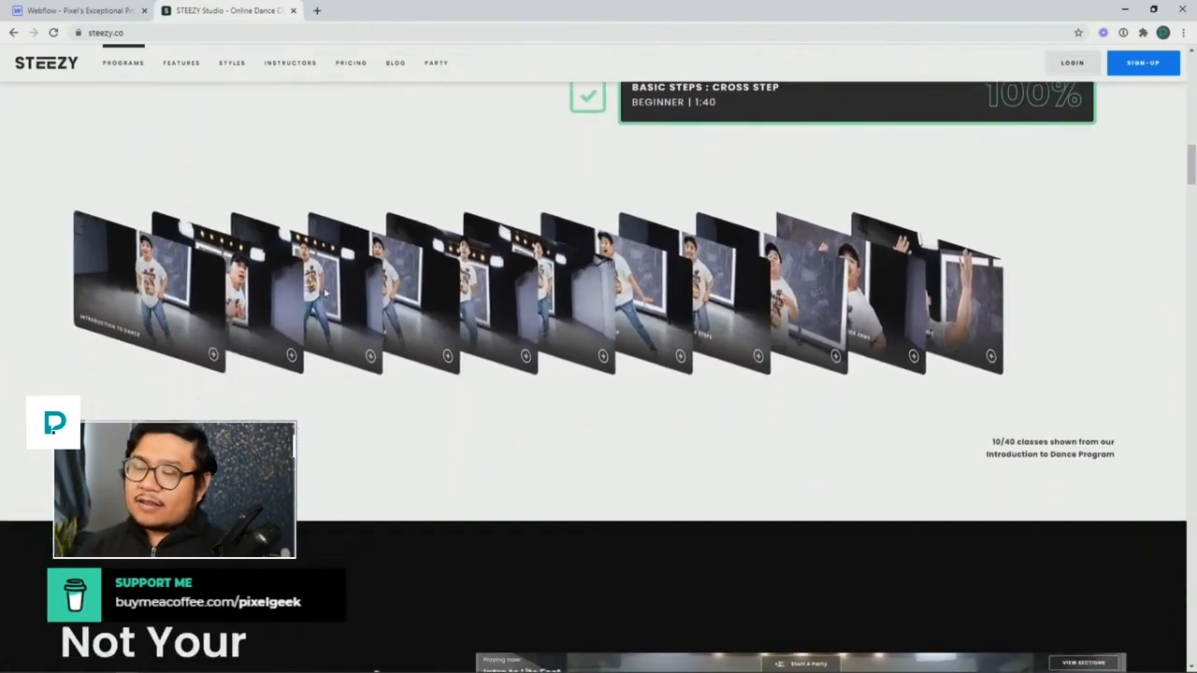
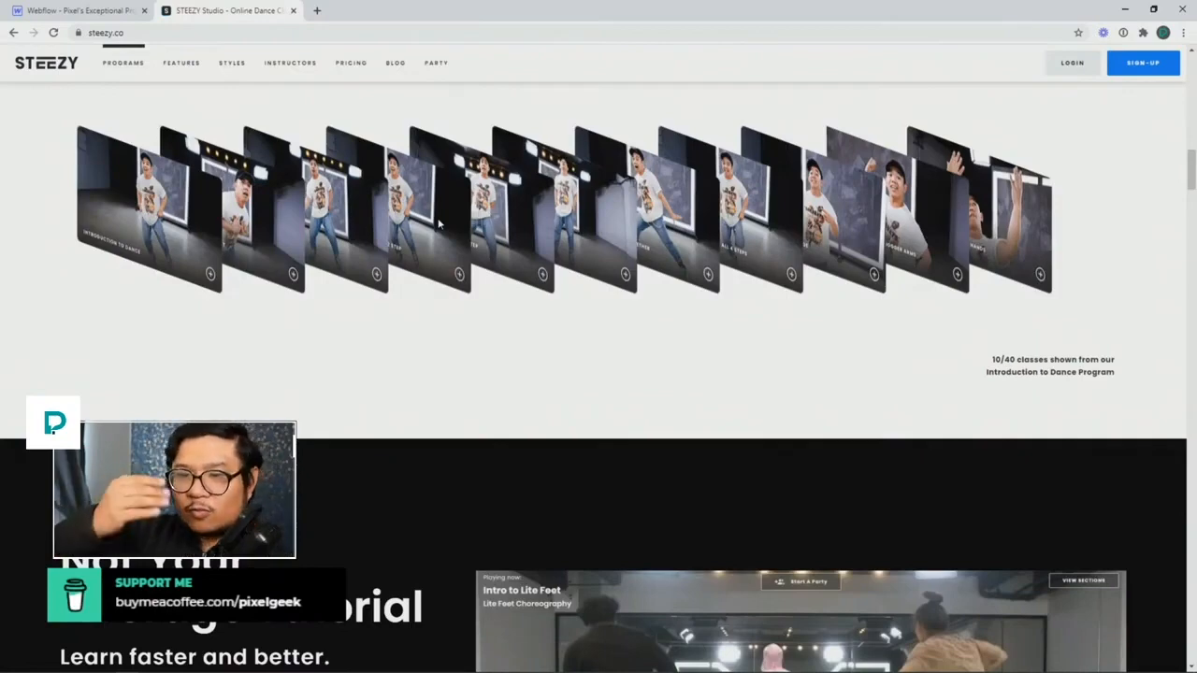
{"action": "scroll", "coordinate": [318, 294], "scroll_direction": "up", "scroll_amount": 10}
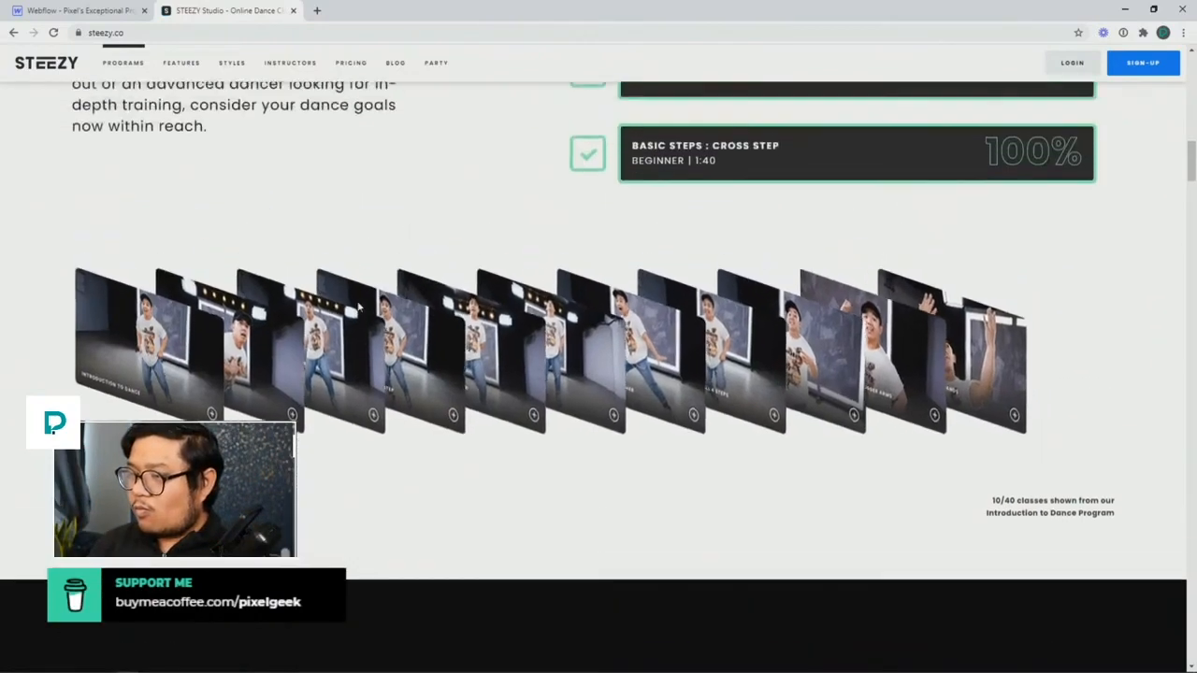
{"action": "scroll", "coordinate": [356, 307], "scroll_direction": "down", "scroll_amount": 1}
{"action": "scroll", "coordinate": [356, 307], "scroll_direction": "up", "scroll_amount": 1}
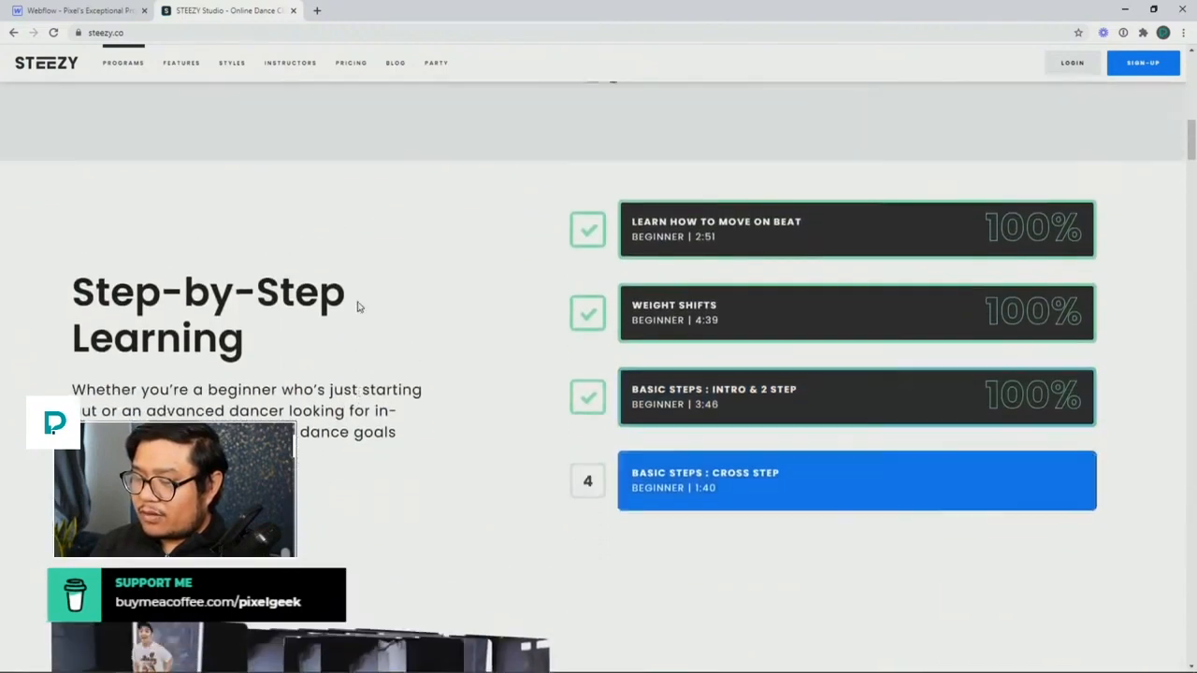
{"action": "scroll", "coordinate": [356, 307], "scroll_direction": "down", "scroll_amount": 1}
{"action": "scroll", "coordinate": [356, 307], "scroll_direction": "up", "scroll_amount": 1}
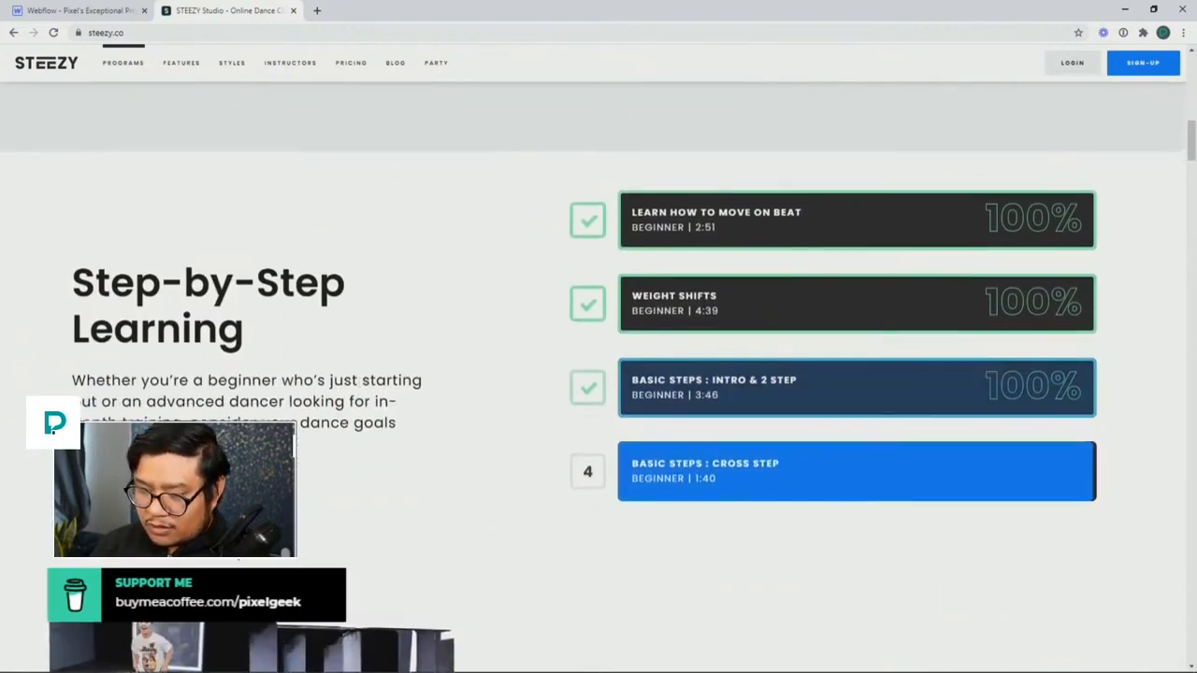
{"action": "scroll", "coordinate": [356, 306], "scroll_direction": "down", "scroll_amount": 2}
{"action": "scroll", "coordinate": [598, 374], "scroll_direction": "down", "scroll_amount": 8}
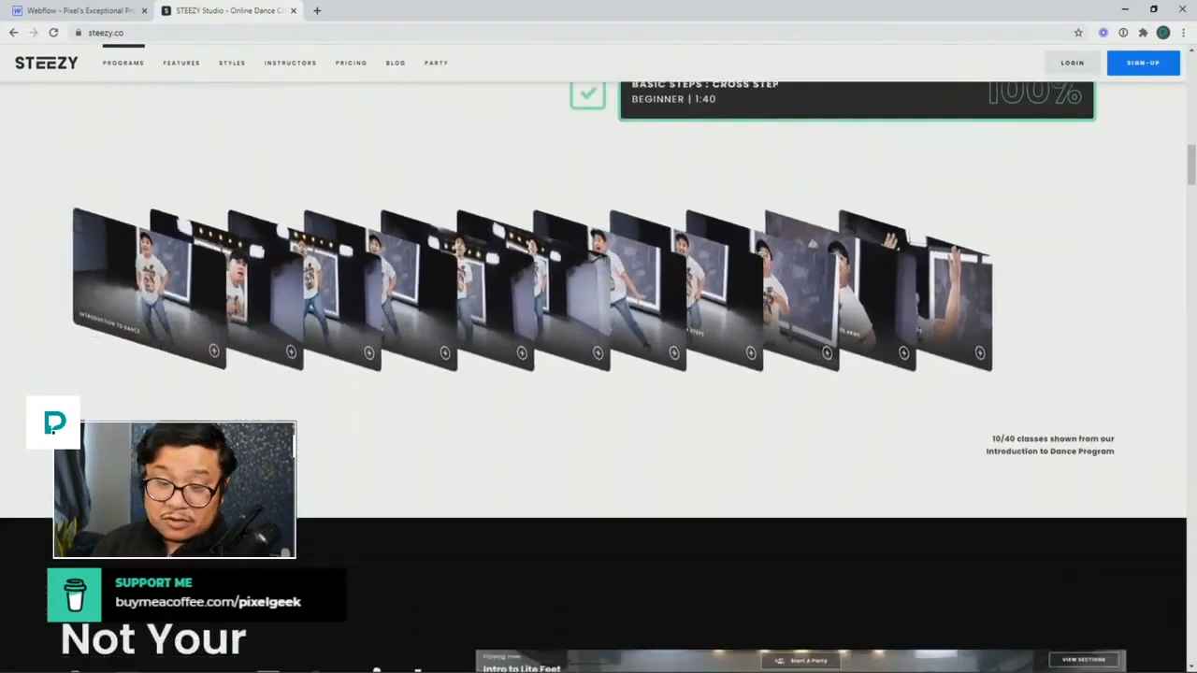
{"action": "scroll", "coordinate": [598, 374], "scroll_direction": "down", "scroll_amount": 4}
{"action": "scroll", "coordinate": [598, 374], "scroll_direction": "up", "scroll_amount": 9}
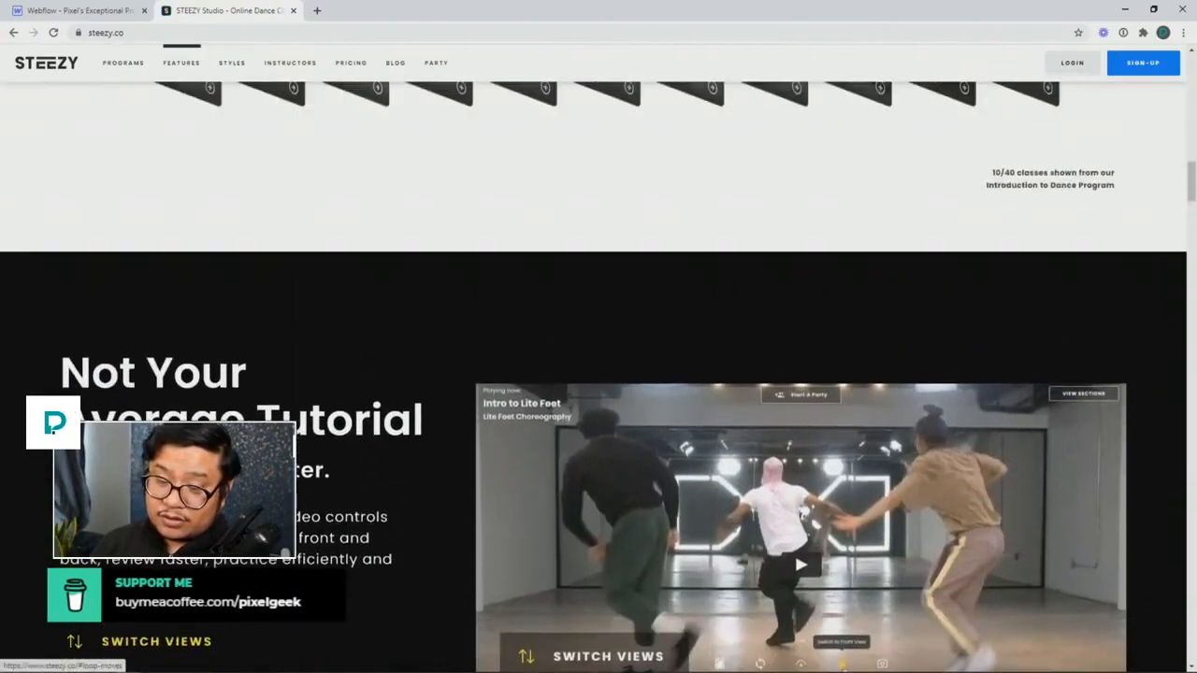
{"action": "scroll", "coordinate": [598, 374], "scroll_direction": "up", "scroll_amount": 2}
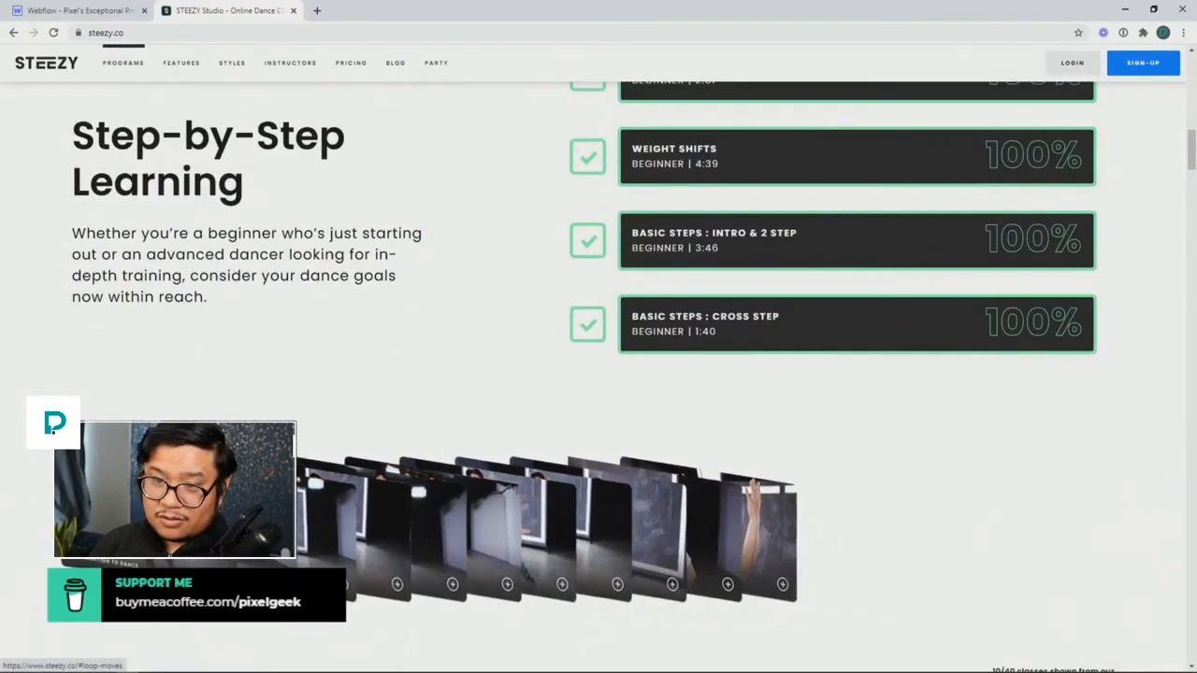
{"action": "scroll", "coordinate": [599, 374], "scroll_direction": "down", "scroll_amount": 2}
{"action": "scroll", "coordinate": [598, 374], "scroll_direction": "down", "scroll_amount": 4}
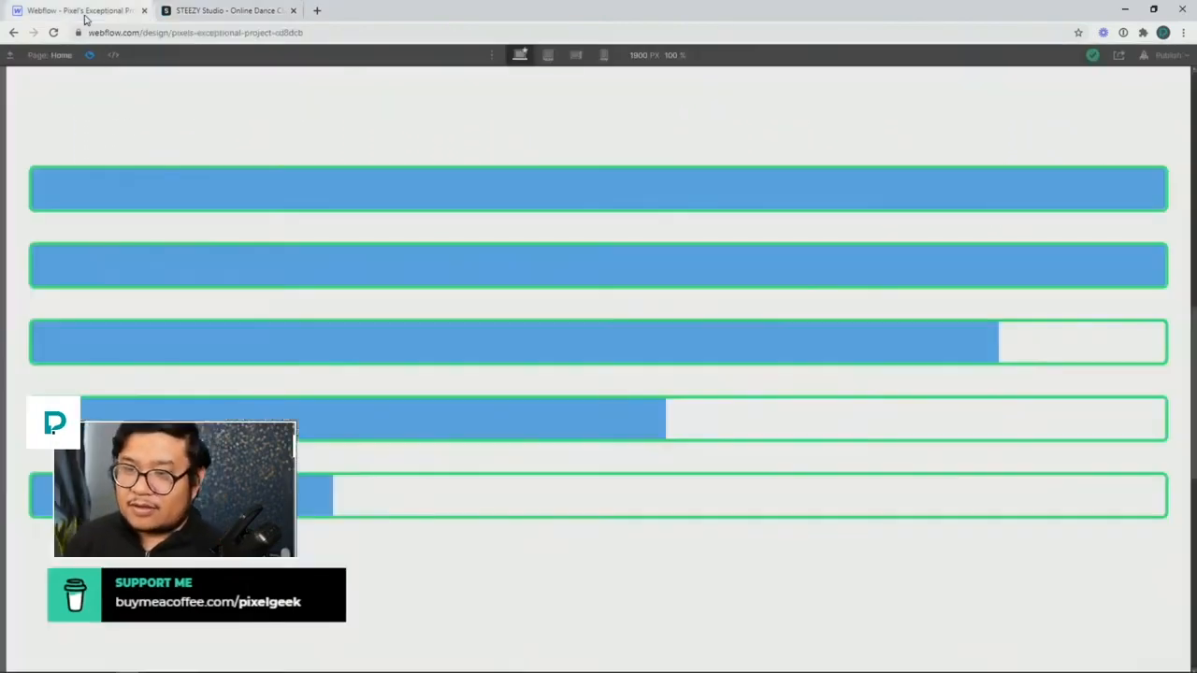
Return to the Webflow project, exit the preview, and add a div block with inline-block display inside section 3
{"action": "left_click", "coordinate": [83, 13]}
{"action": "left_click", "coordinate": [88, 56]}
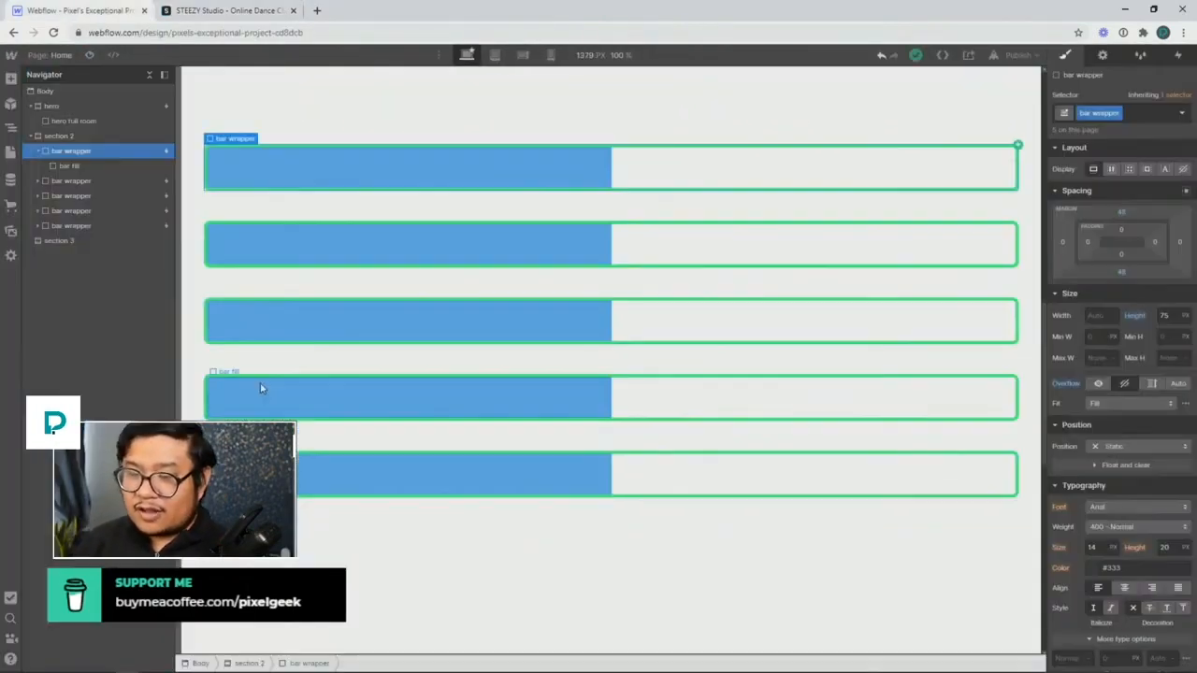
{"action": "scroll", "coordinate": [259, 374], "scroll_direction": "down", "scroll_amount": 5}
{"action": "left_click", "coordinate": [351, 426]}
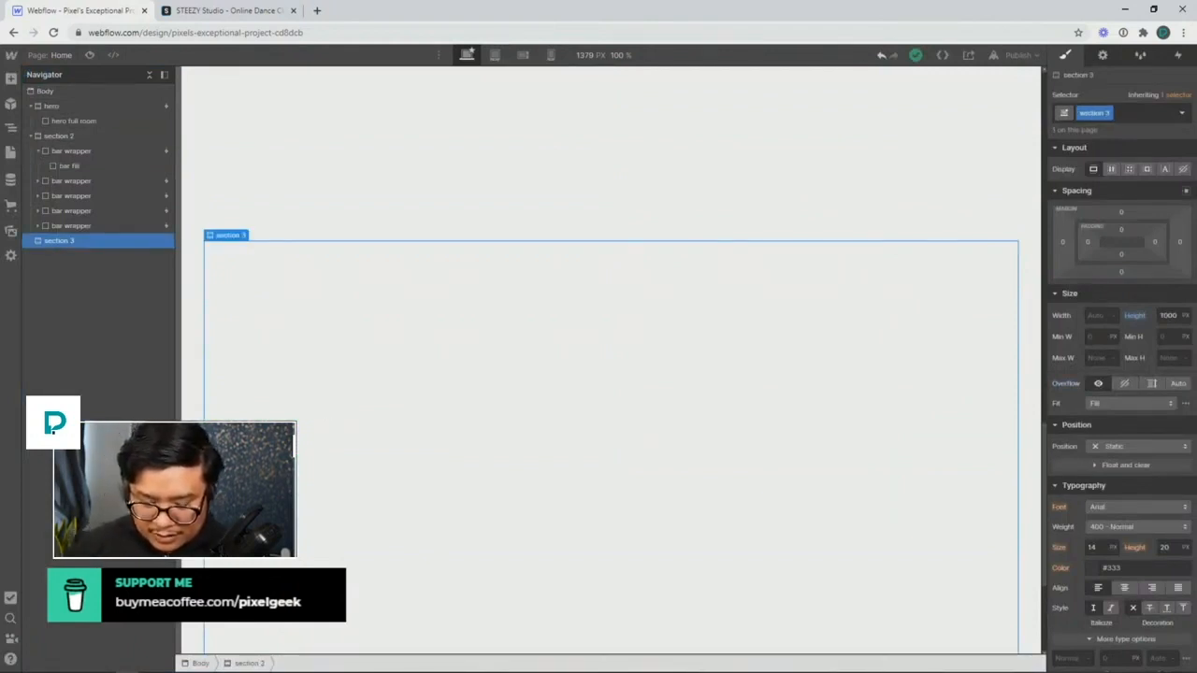
{"action": "key", "text": "ctrl+e"}
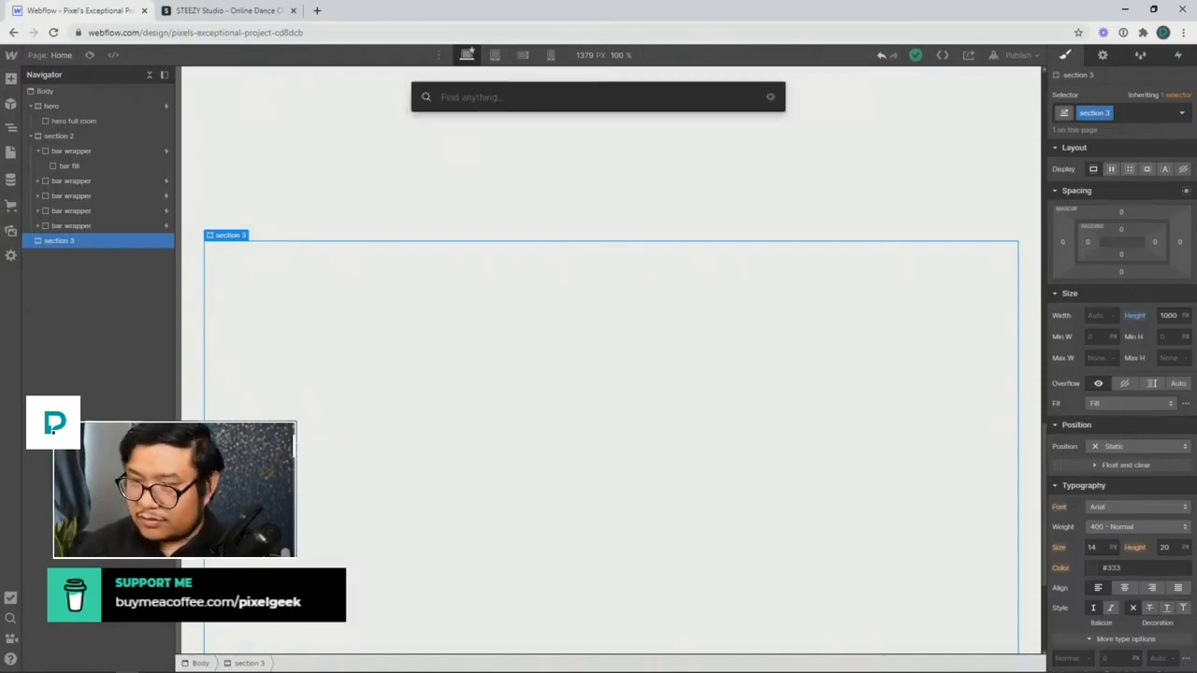
{"action": "type", "text": "div"}
{"action": "key", "text": "Return"}
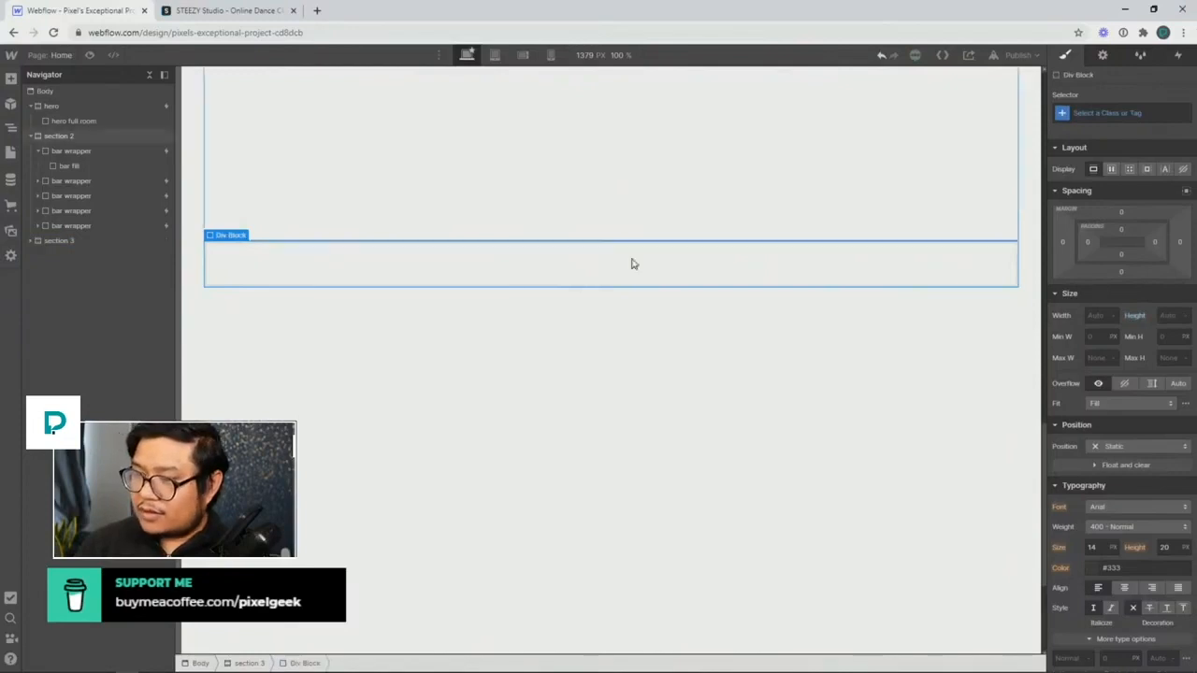
{"action": "left_click", "coordinate": [1149, 170]}
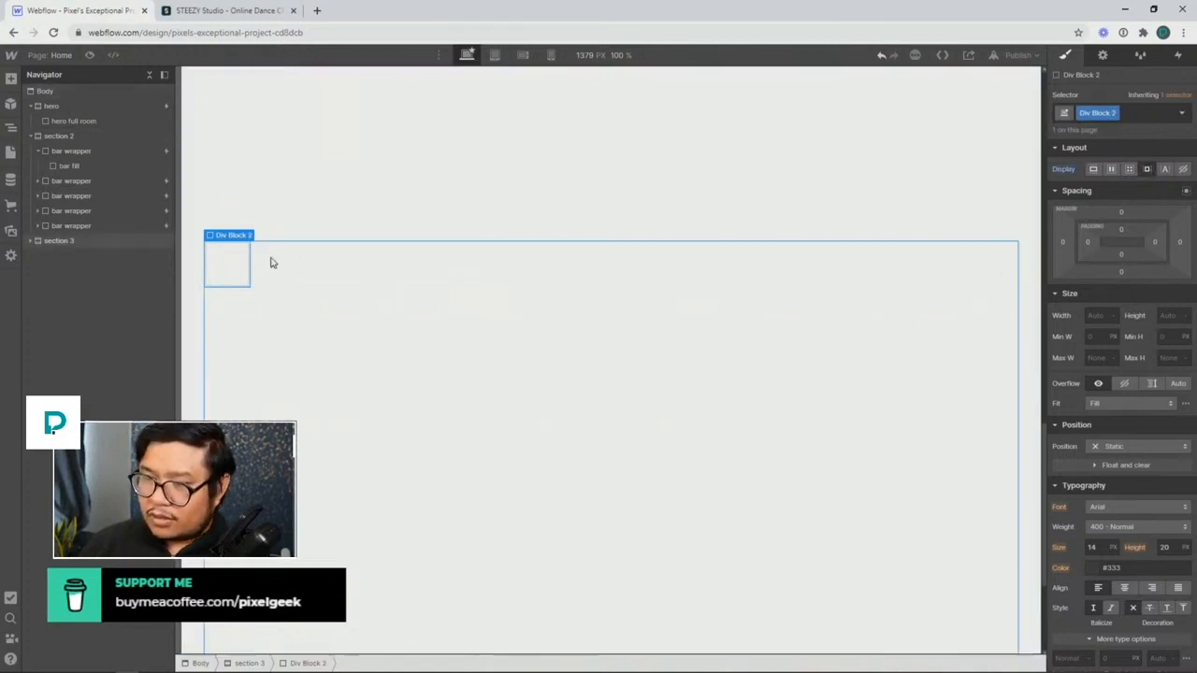
Insert an image into section 3's div block and use the dance class asset whose file name ends in 1.png
{"action": "left_click", "coordinate": [216, 266]}
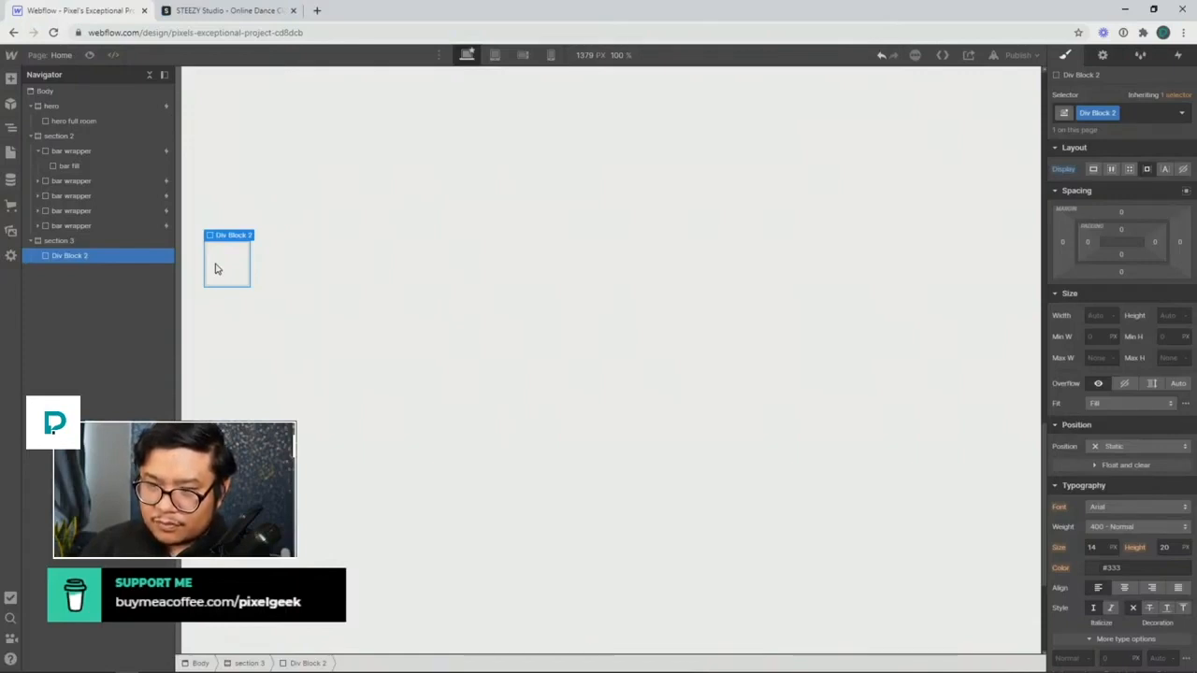
{"action": "key", "text": "ctrl+e"}
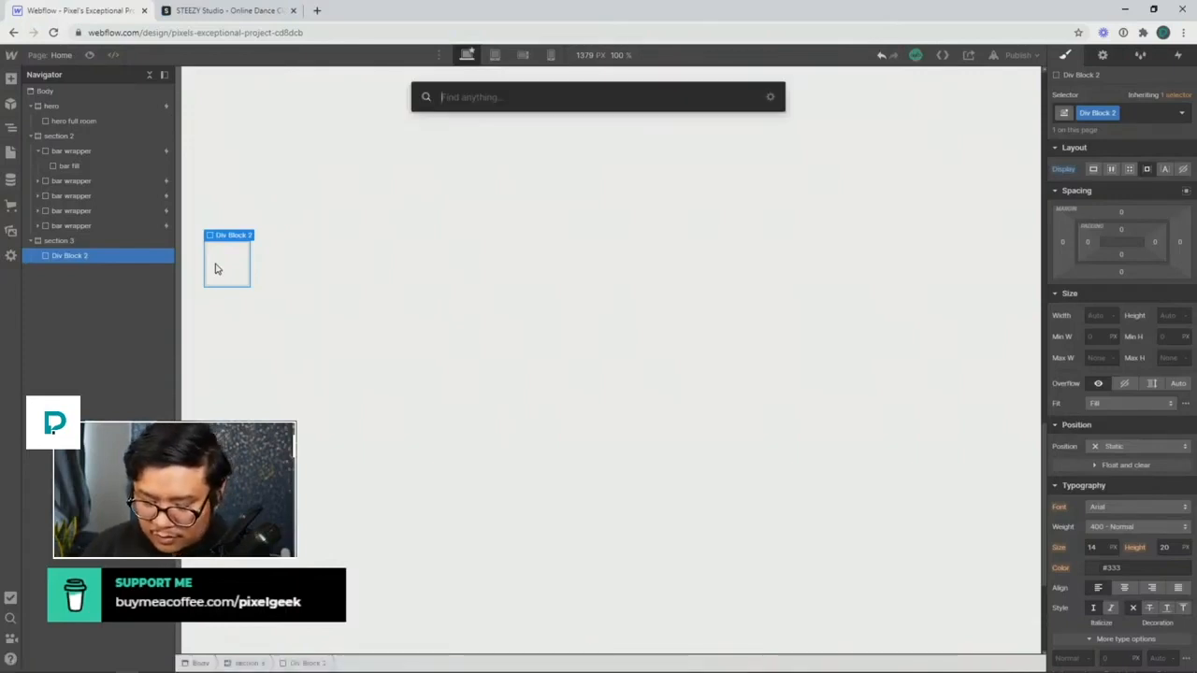
{"action": "type", "text": "ima"}
{"action": "key", "text": "Return"}
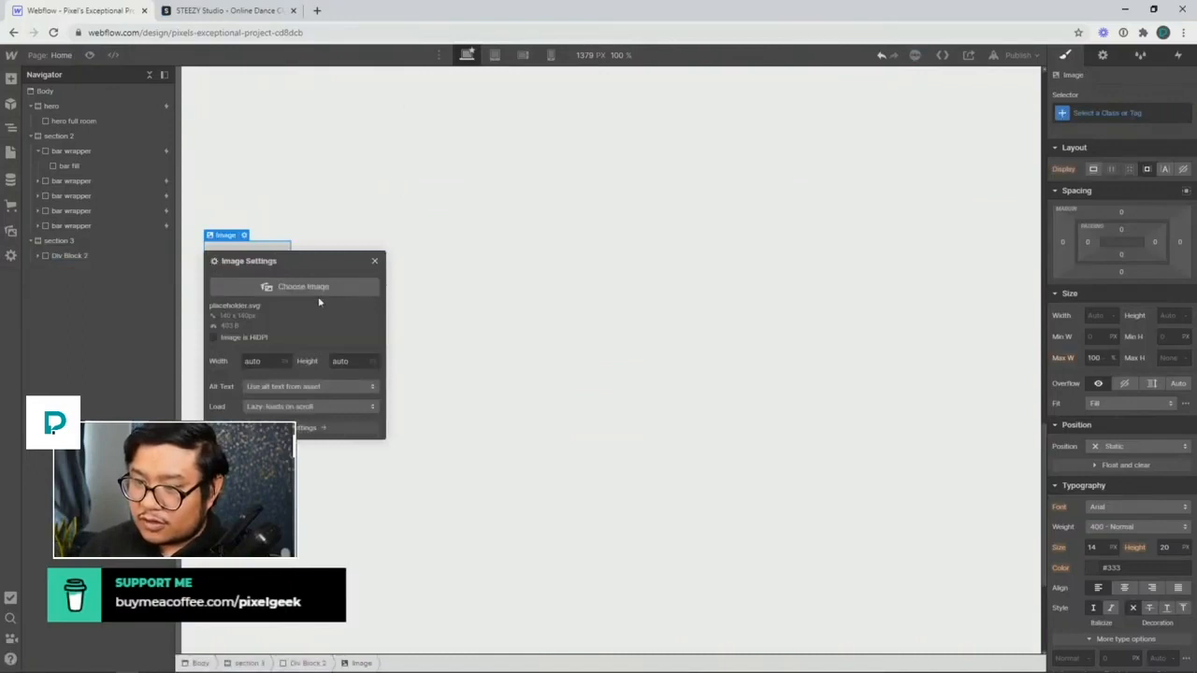
{"action": "left_click", "coordinate": [310, 291]}
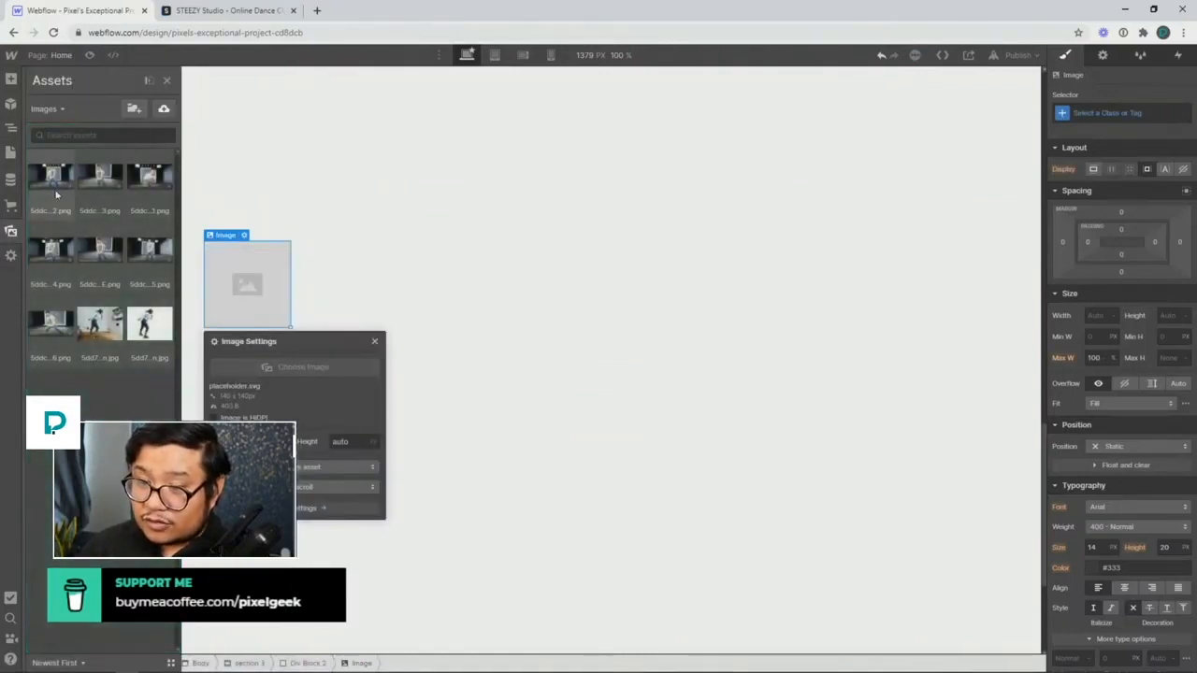
{"action": "left_click", "coordinate": [151, 186]}
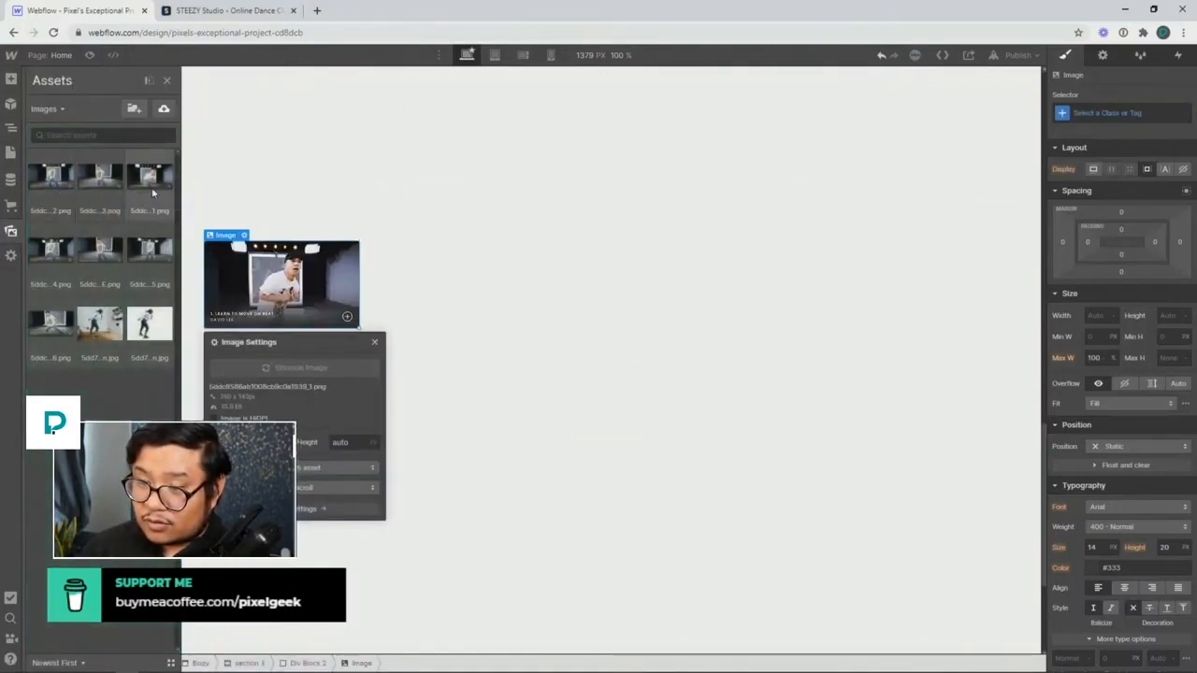
Close the image settings and set section 3's children perspective distance to 2000 px
{"action": "left_click", "coordinate": [374, 342]}
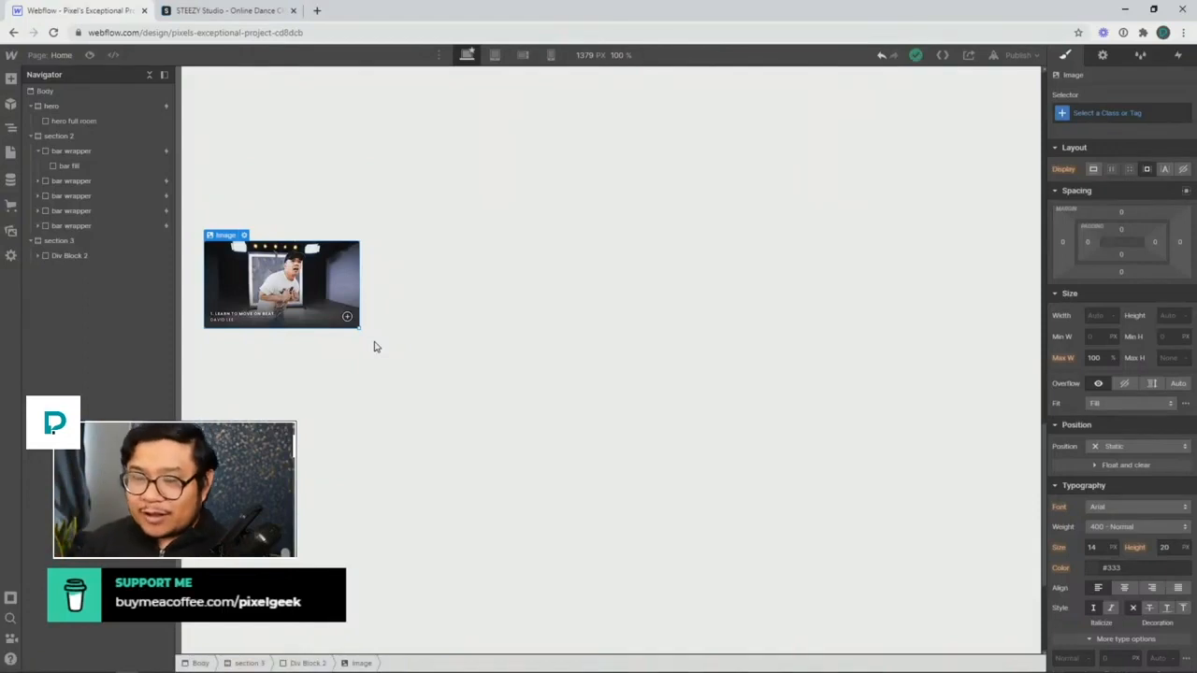
{"action": "left_click", "coordinate": [87, 243]}
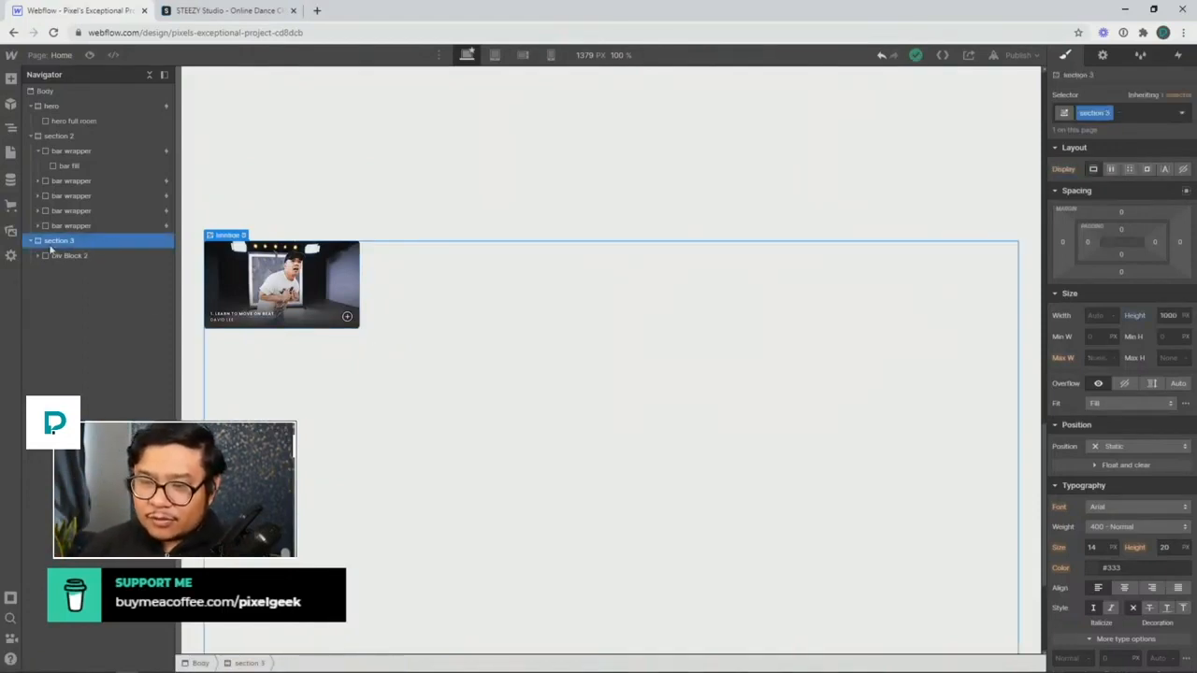
{"action": "scroll", "coordinate": [1095, 394], "scroll_direction": "down", "scroll_amount": 5}
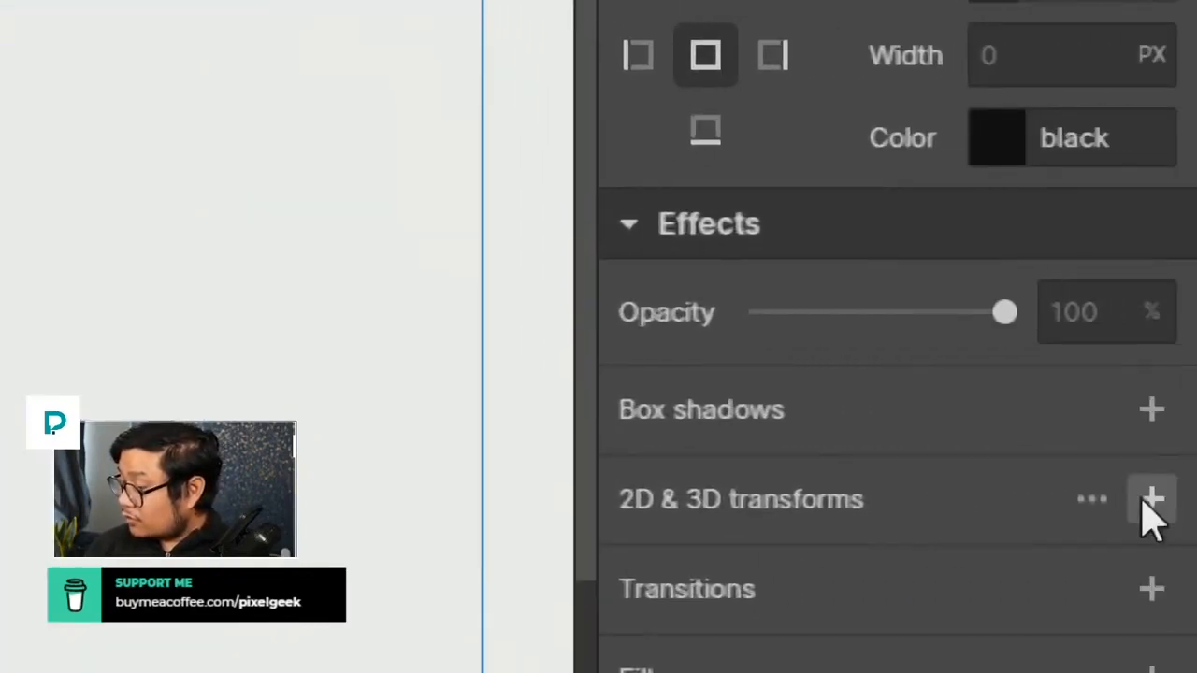
{"action": "left_click", "coordinate": [1095, 501]}
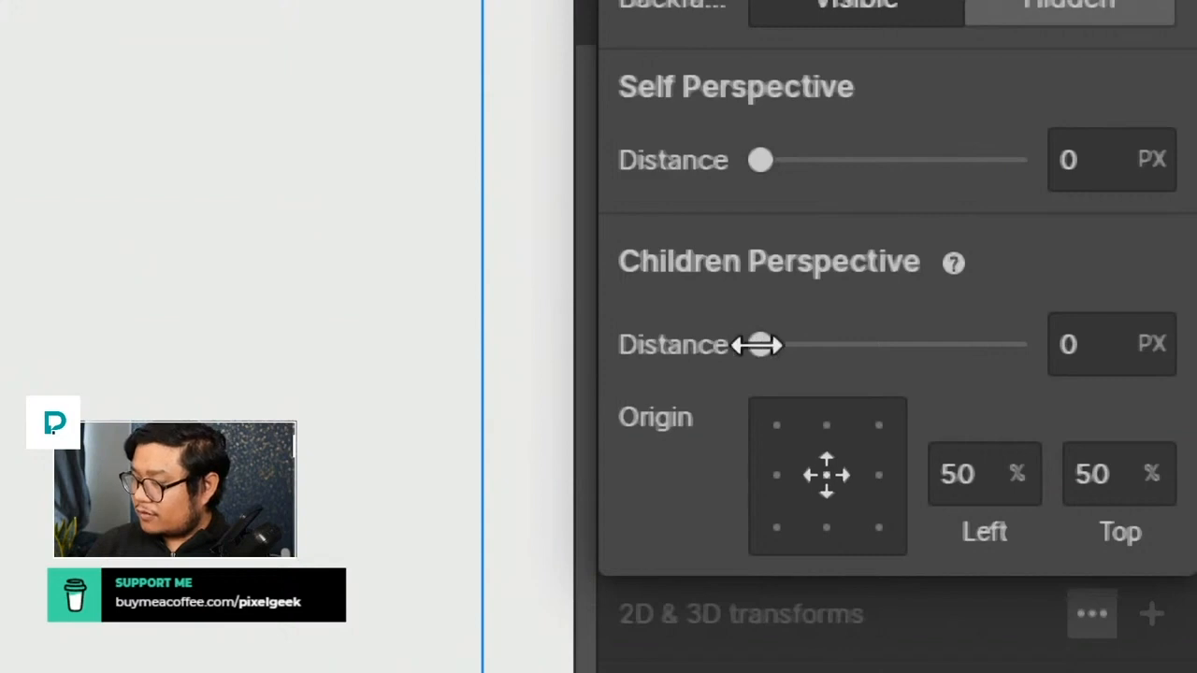
{"action": "left_click_drag", "start_coordinate": [760, 345], "coordinate": [1177, 368]}
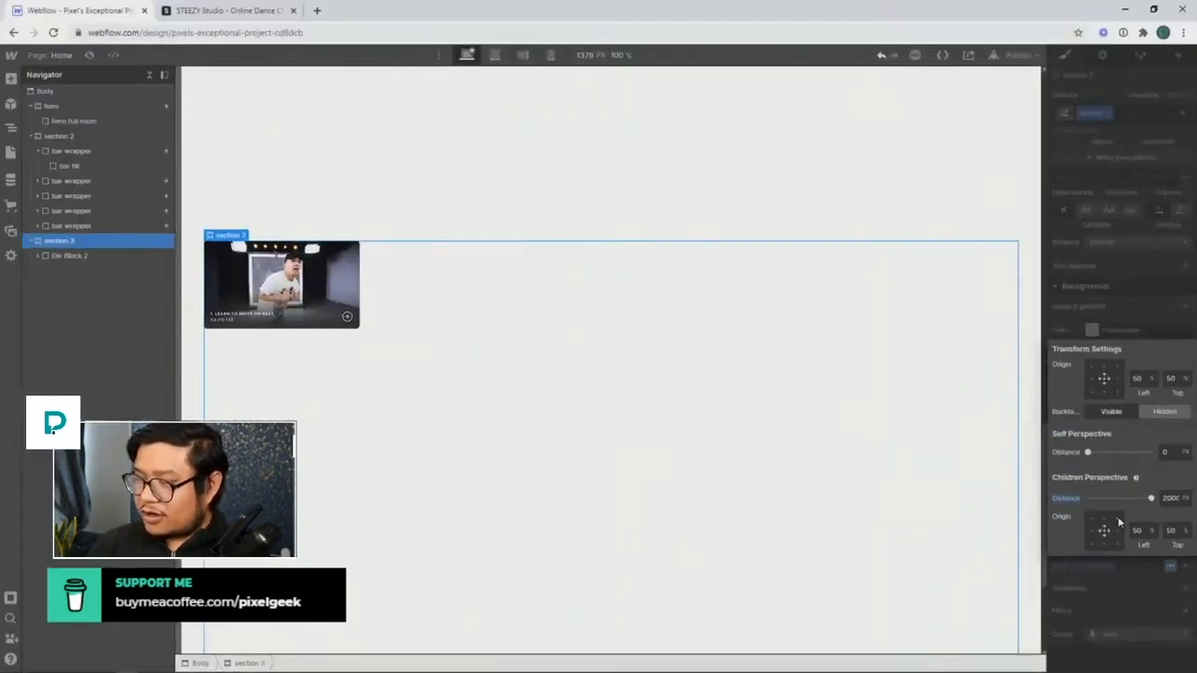
Give the div block in section 3 the class "stills wrapper" and set its position to Relative
{"action": "left_click", "coordinate": [69, 256]}
{"action": "double_click", "coordinate": [1088, 113]}
{"action": "type", "text": "slills wrapper"}
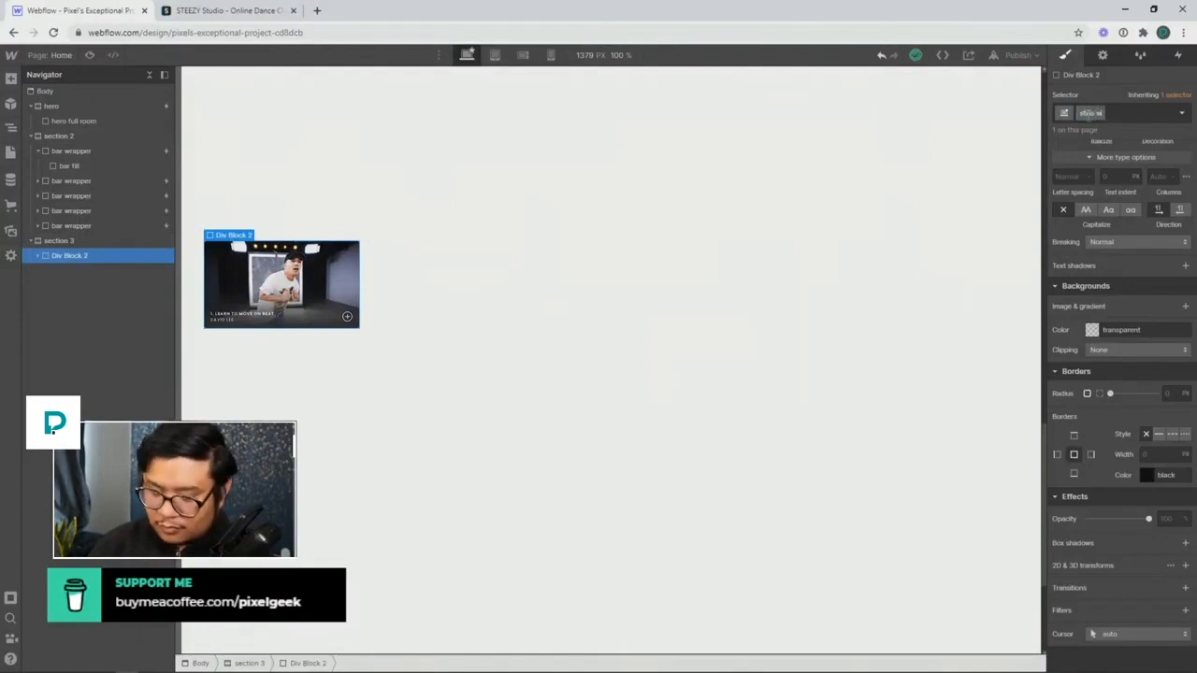
{"action": "key", "text": "Return"}
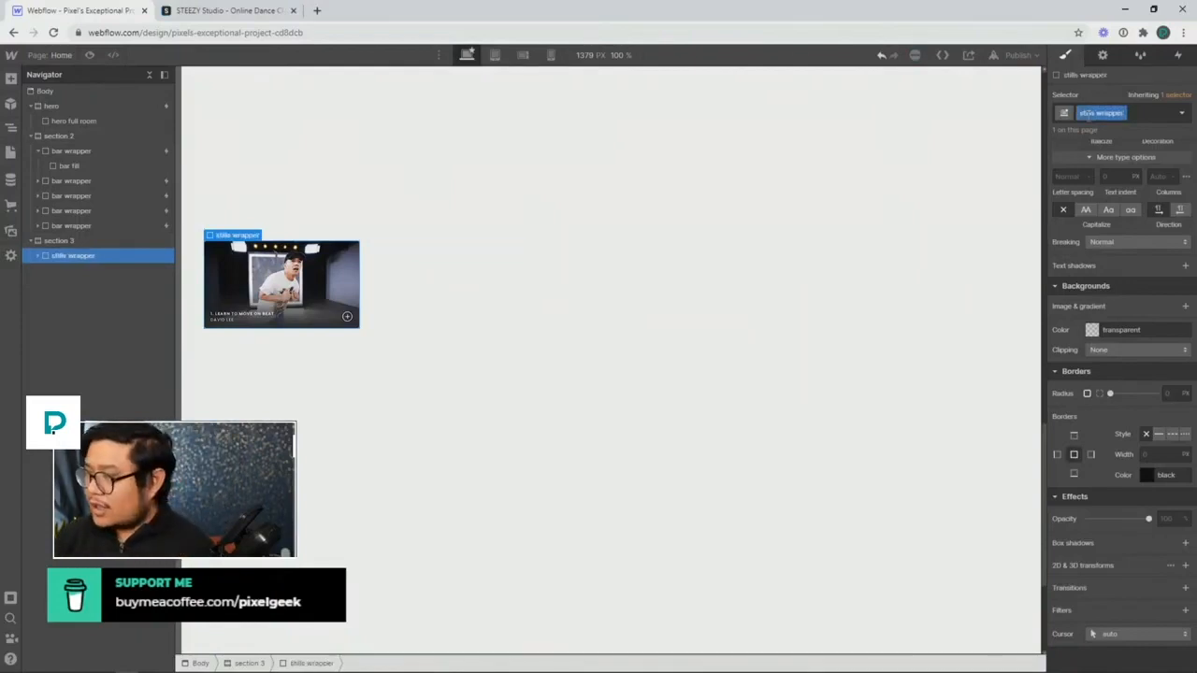
{"action": "scroll", "coordinate": [1115, 330], "scroll_direction": "up", "scroll_amount": 4}
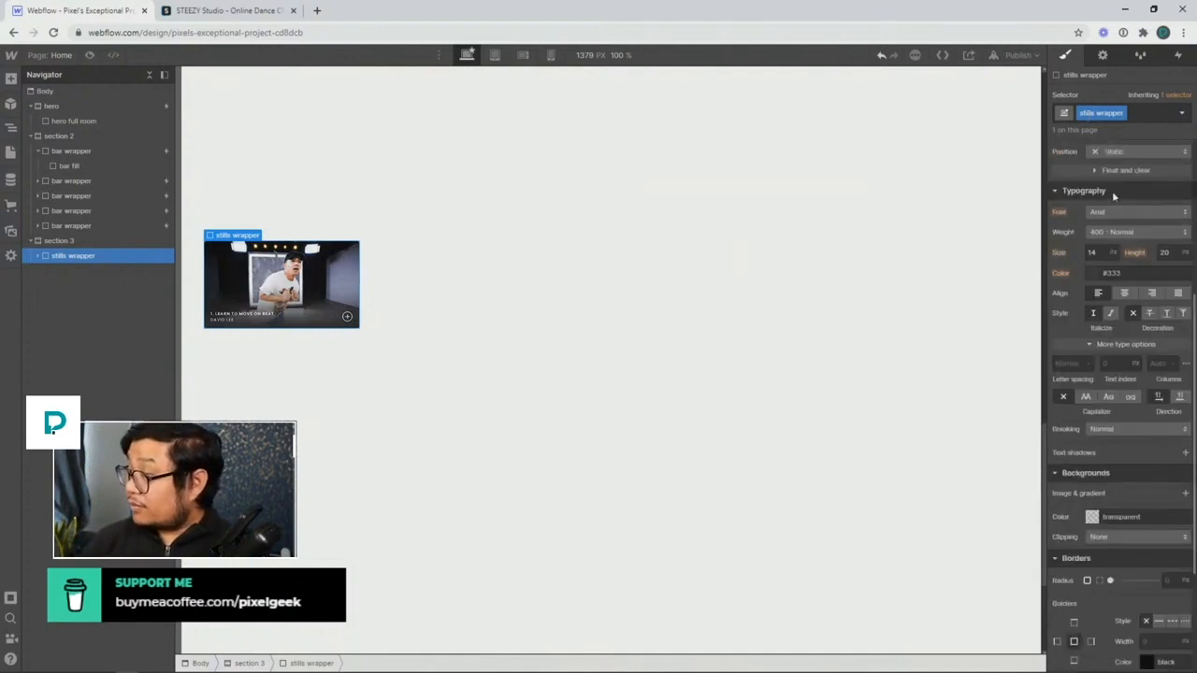
{"action": "left_click", "coordinate": [1136, 276]}
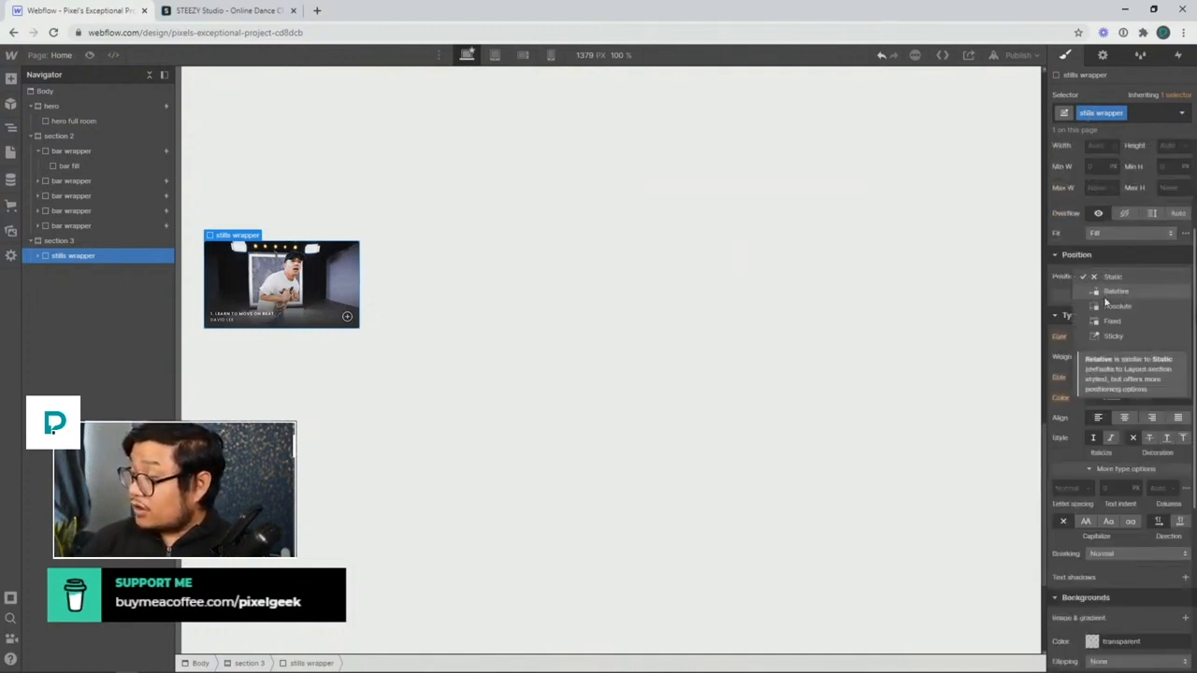
{"action": "left_click", "coordinate": [1117, 290]}
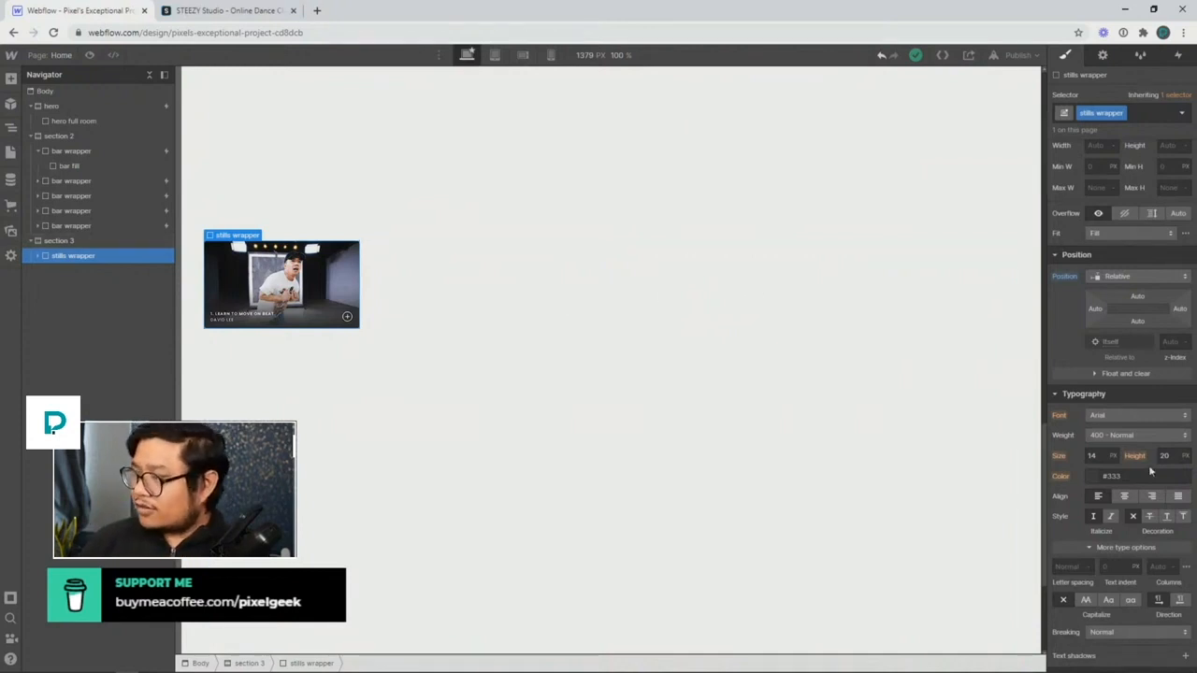
Add a Rotate transform to the stills wrapper with 0° on X, about -37° on Y and about 11° on Z
{"action": "scroll", "coordinate": [1150, 473], "scroll_direction": "down", "scroll_amount": 5}
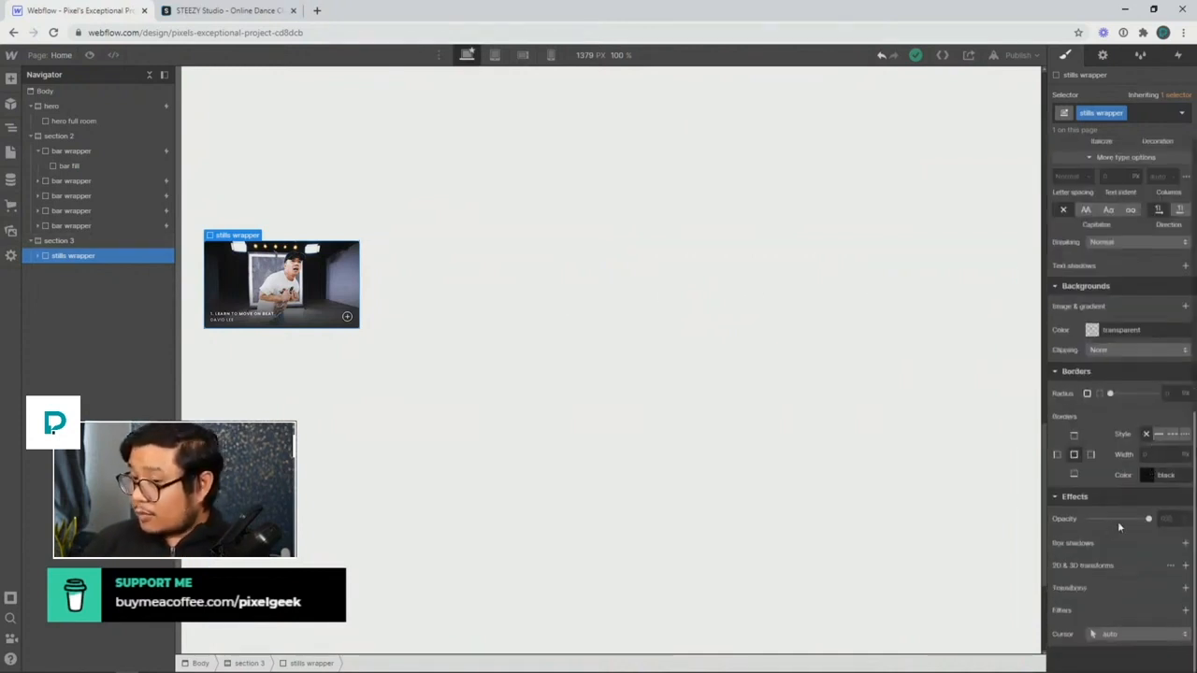
{"action": "left_click", "coordinate": [1184, 567]}
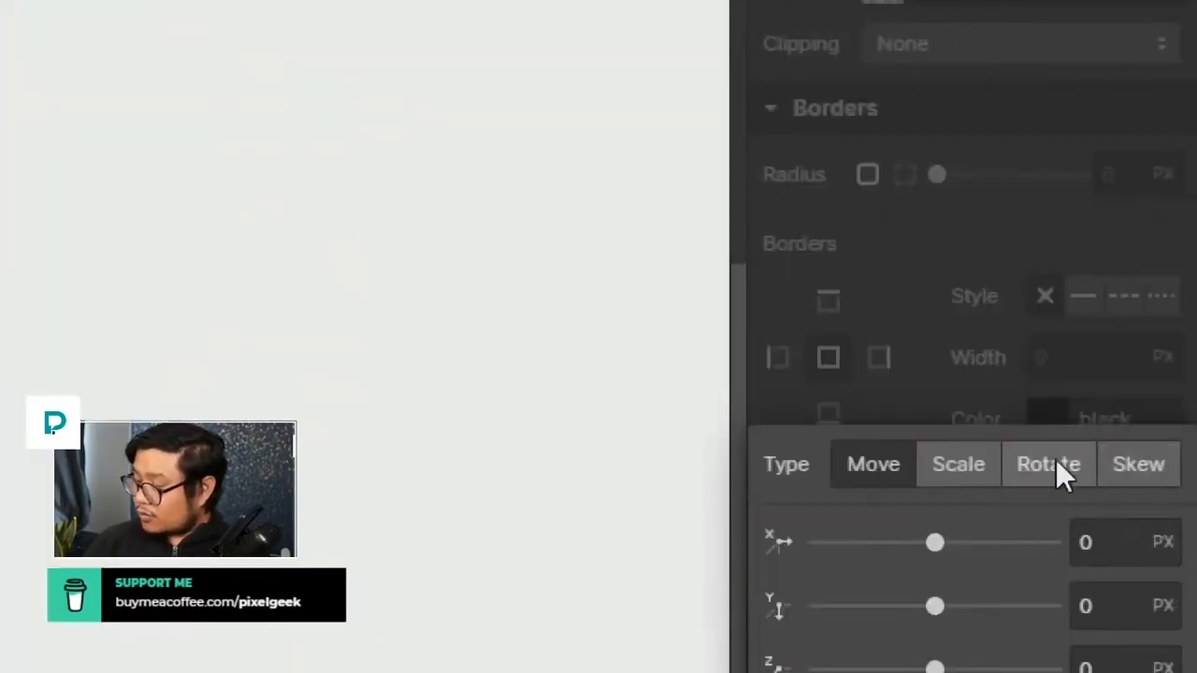
{"action": "left_click", "coordinate": [1055, 459]}
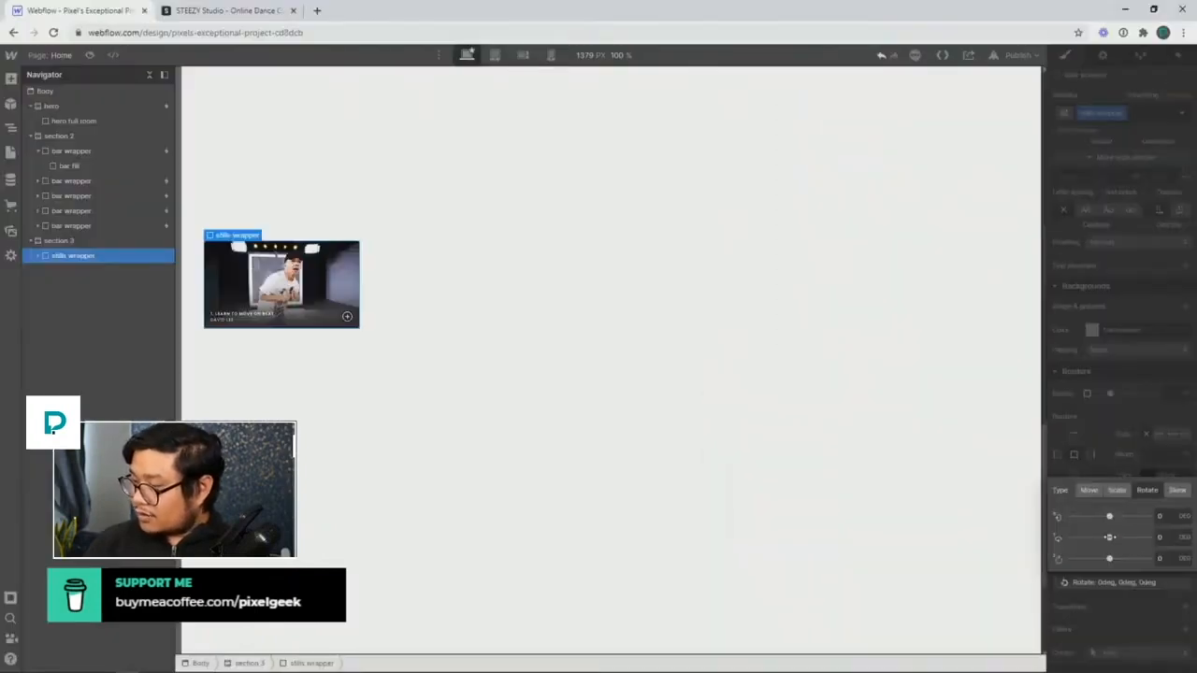
{"action": "left_click_drag", "start_coordinate": [1110, 536], "coordinate": [1101, 538]}
{"action": "left_click_drag", "start_coordinate": [1101, 487], "coordinate": [1105, 467]}
{"action": "left_click", "coordinate": [1162, 465]}
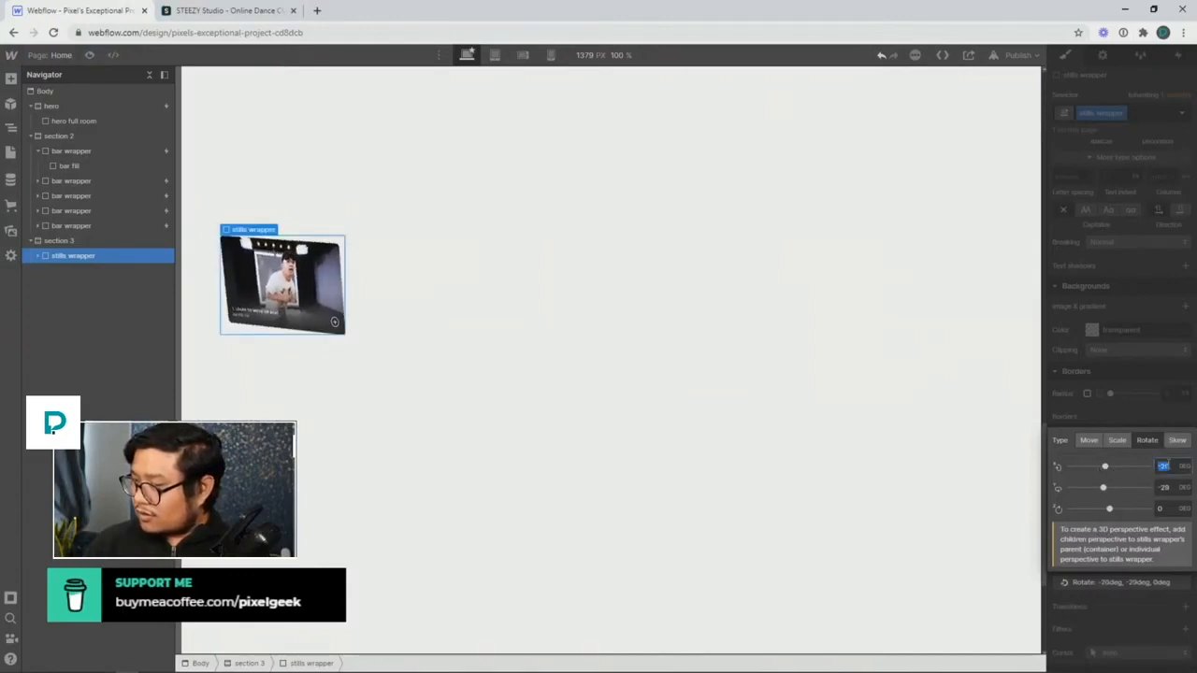
{"action": "type", "text": "0"}
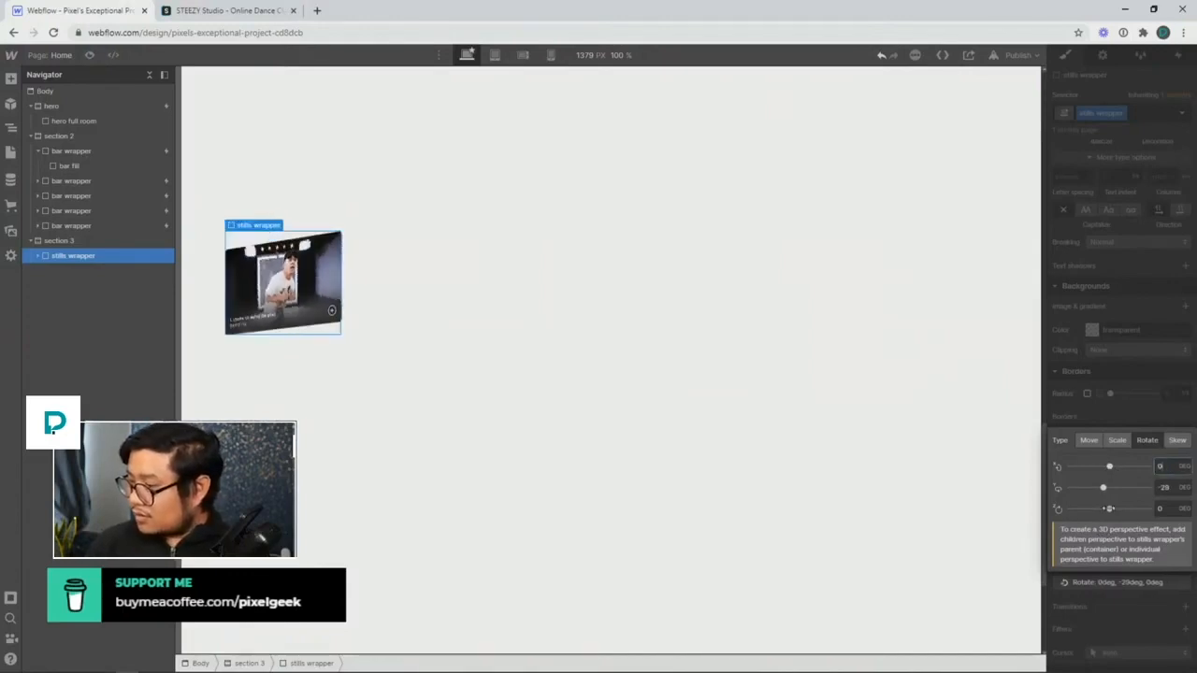
{"action": "left_click_drag", "start_coordinate": [1110, 509], "coordinate": [1100, 487]}
Switch to the STEEZY site and scroll around the Step-by-Step Learning section to examine the angle of the slanted class cards
{"action": "left_click", "coordinate": [225, 10]}
{"action": "scroll", "coordinate": [385, 369], "scroll_direction": "up", "scroll_amount": 10}
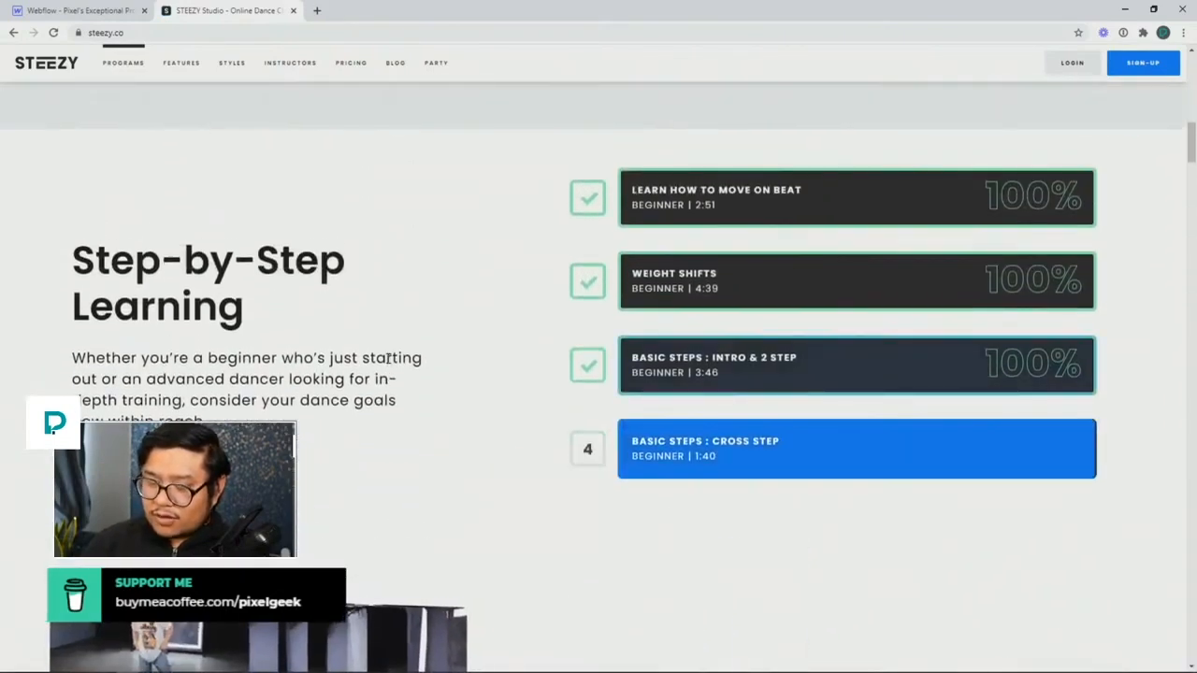
{"action": "scroll", "coordinate": [388, 360], "scroll_direction": "down", "scroll_amount": 3}
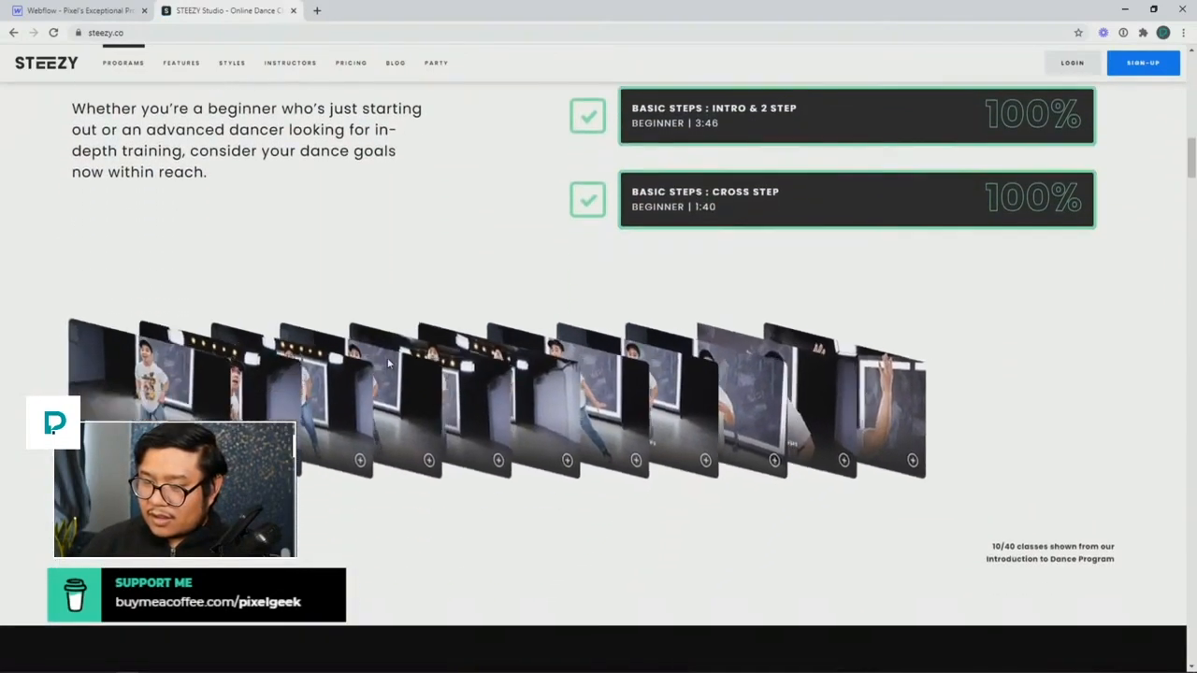
{"action": "scroll", "coordinate": [388, 363], "scroll_direction": "down", "scroll_amount": 1}
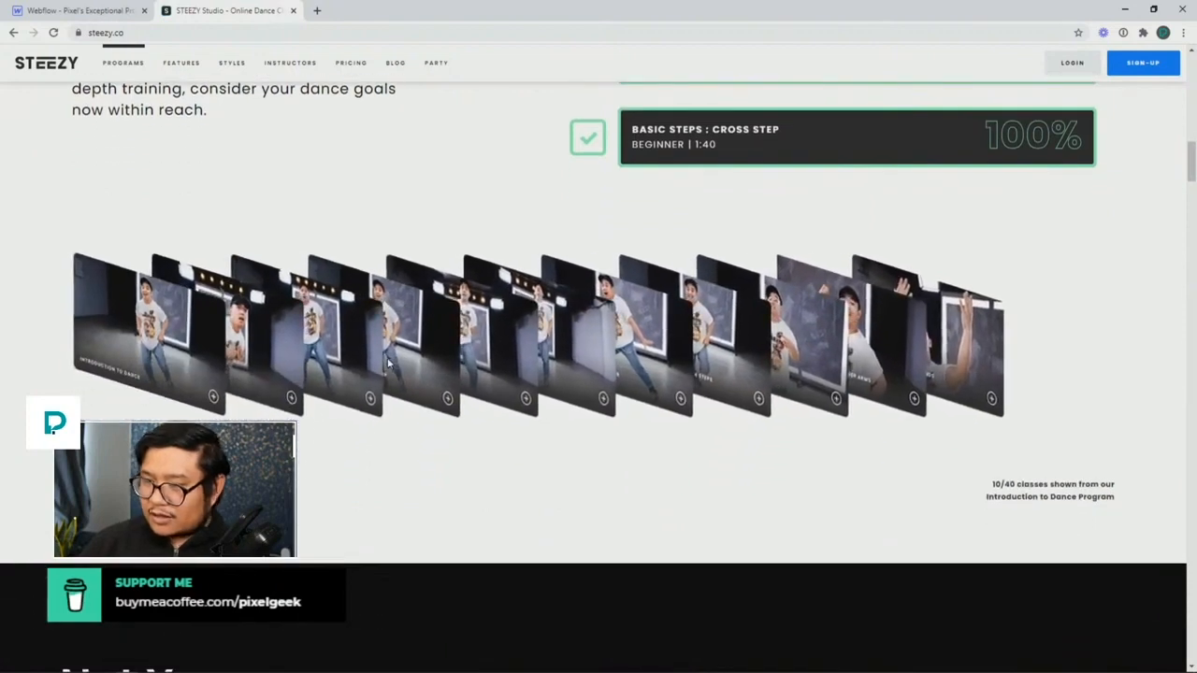
Return to the Webflow project and adjust the stills wrapper's Y rotation to about -31°
{"action": "left_click", "coordinate": [126, 13]}
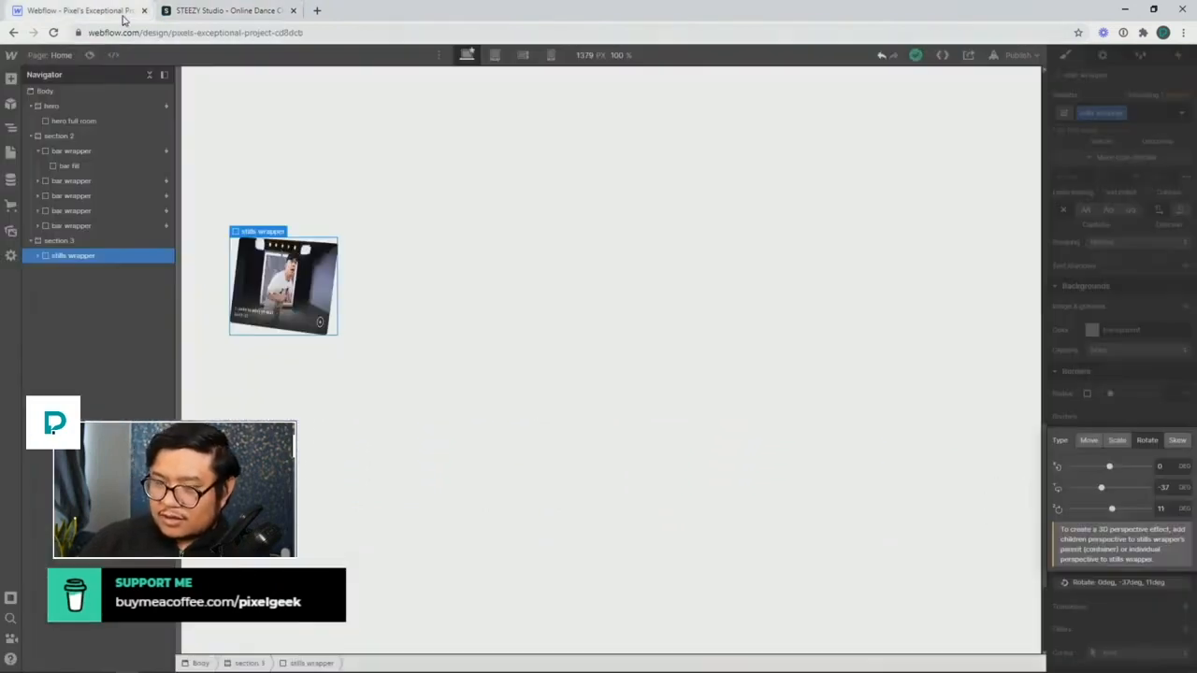
{"action": "left_click", "coordinate": [1163, 487]}
{"action": "left_click_drag", "start_coordinate": [1103, 487], "coordinate": [1104, 489]}
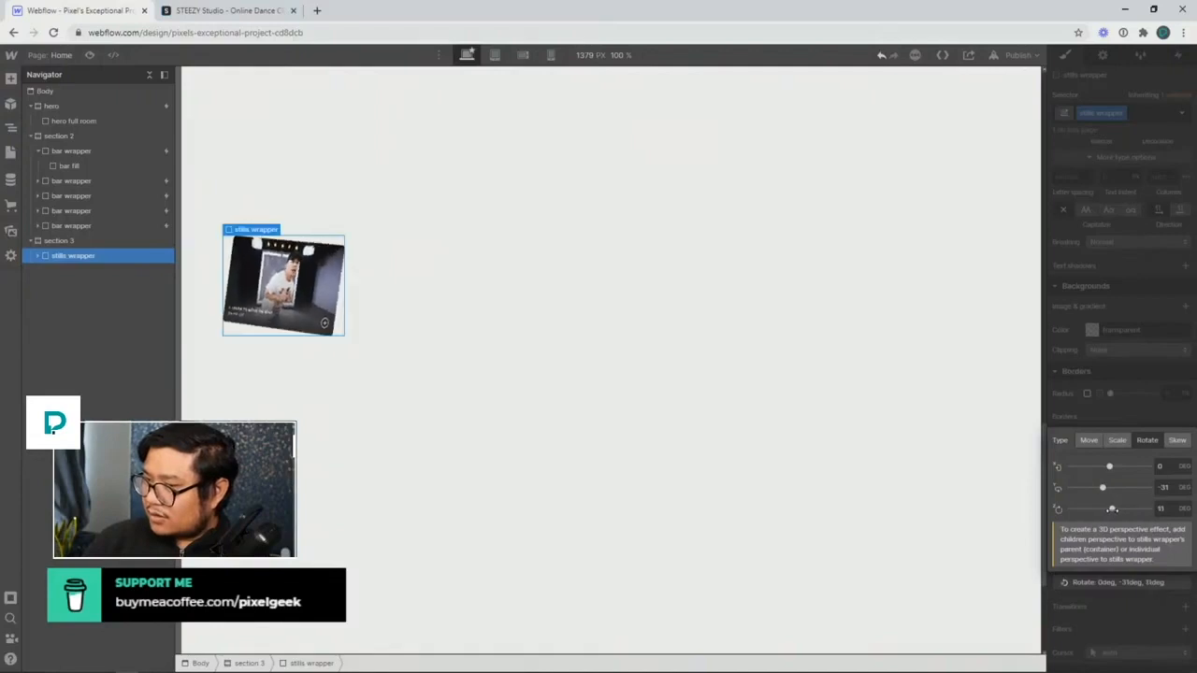
Set the stills wrapper's 3D rotation to -6° on X, -37° on Y and 3° on Z
{"action": "mouse_move", "coordinate": [1115, 467]}
{"action": "left_mouse_down"}
{"action": "mouse_move", "coordinate": [1096, 466]}
{"action": "mouse_move", "coordinate": [1109, 466]}
{"action": "left_mouse_up"}
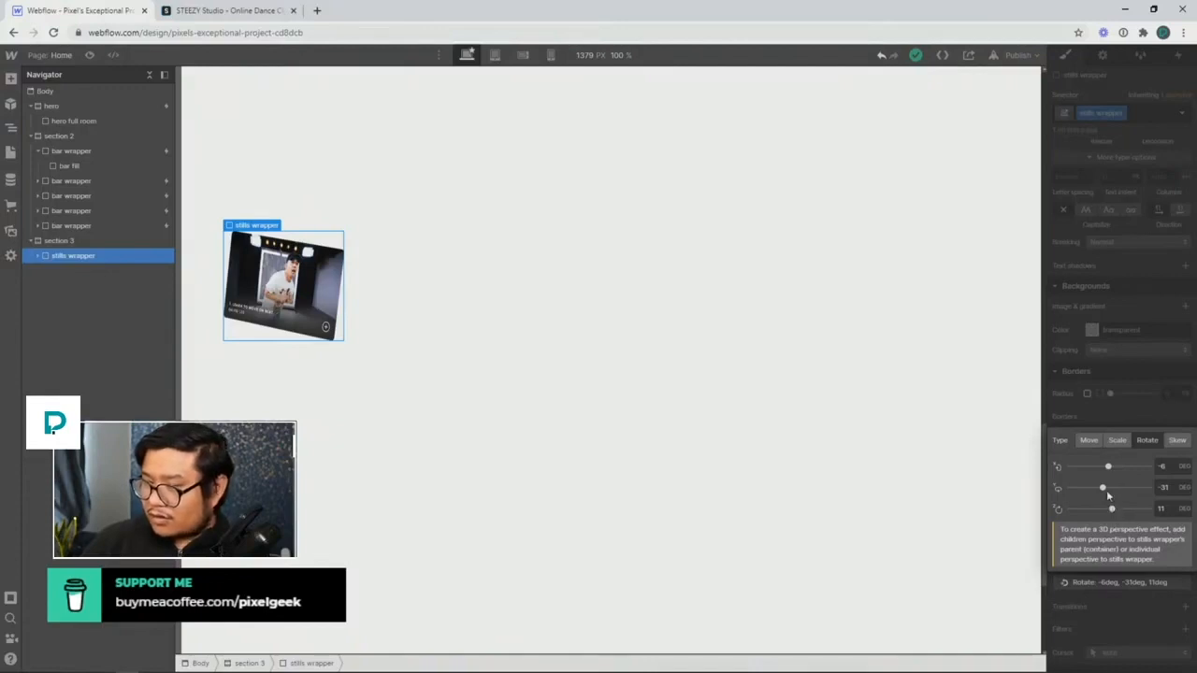
{"action": "left_click_drag", "start_coordinate": [1102, 487], "coordinate": [1101, 487]}
{"action": "mouse_move", "coordinate": [1103, 487]}
{"action": "left_mouse_down"}
{"action": "mouse_move", "coordinate": [1112, 508]}
{"action": "mouse_move", "coordinate": [1100, 487]}
{"action": "mouse_move", "coordinate": [1108, 465]}
{"action": "left_mouse_up"}
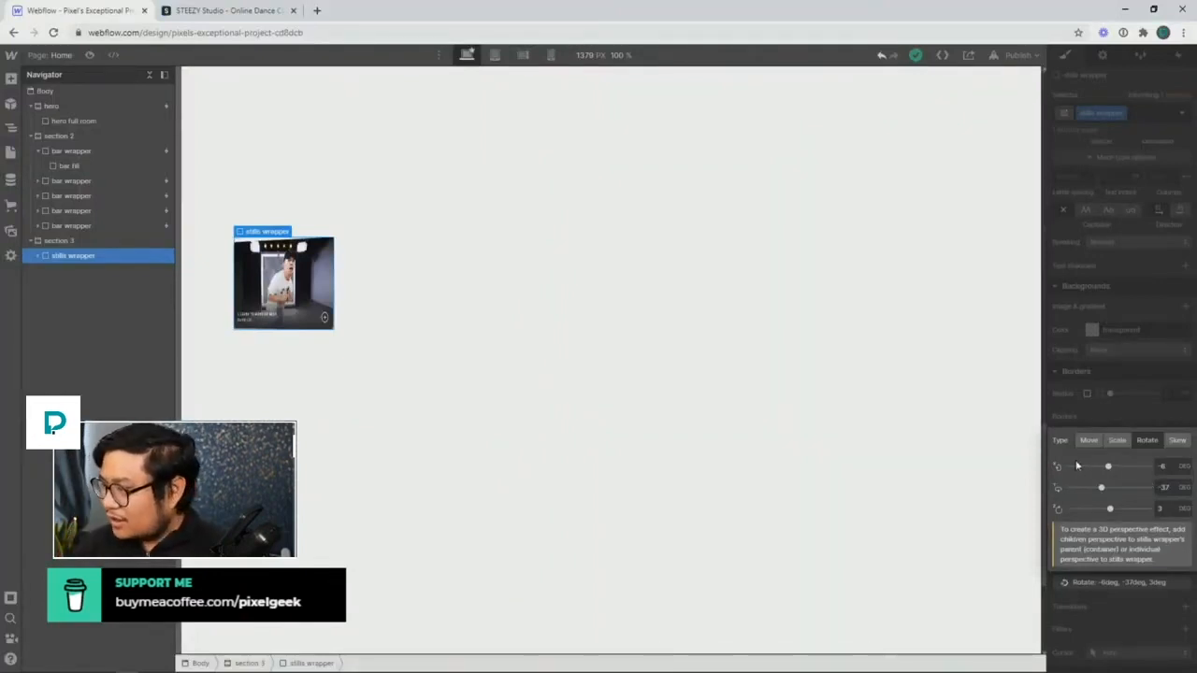
{"action": "left_click", "coordinate": [1136, 408]}
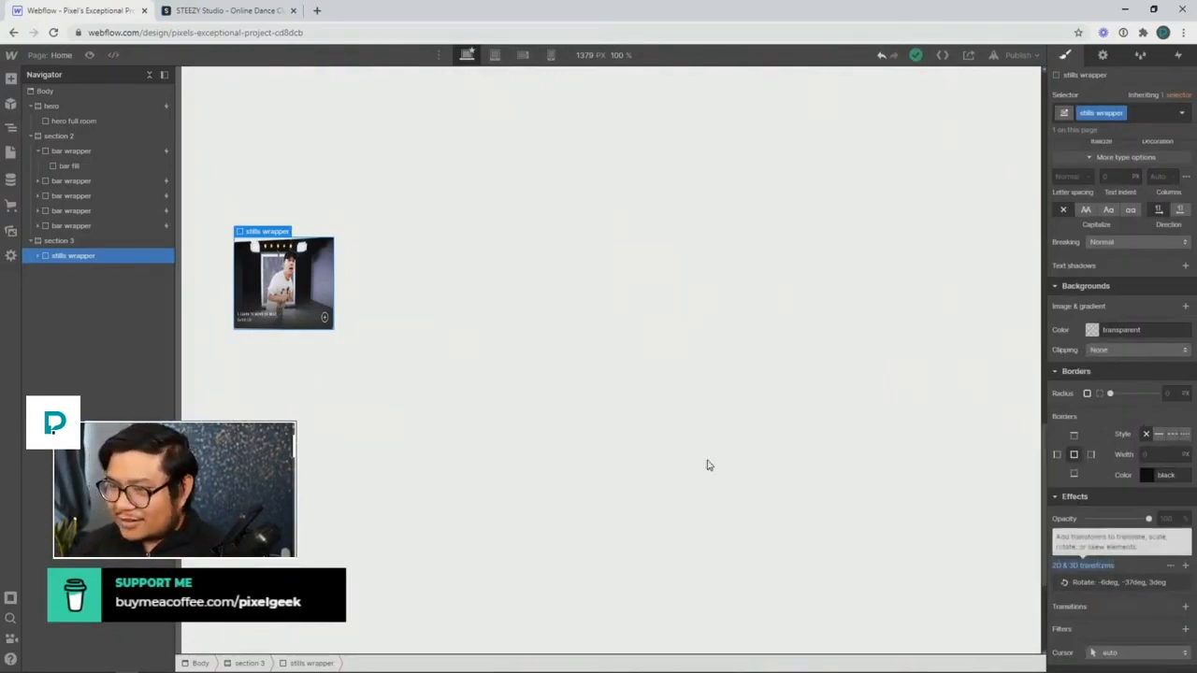
Add a second image element directly after the existing image inside the stills wrapper
{"action": "left_click", "coordinate": [43, 255]}
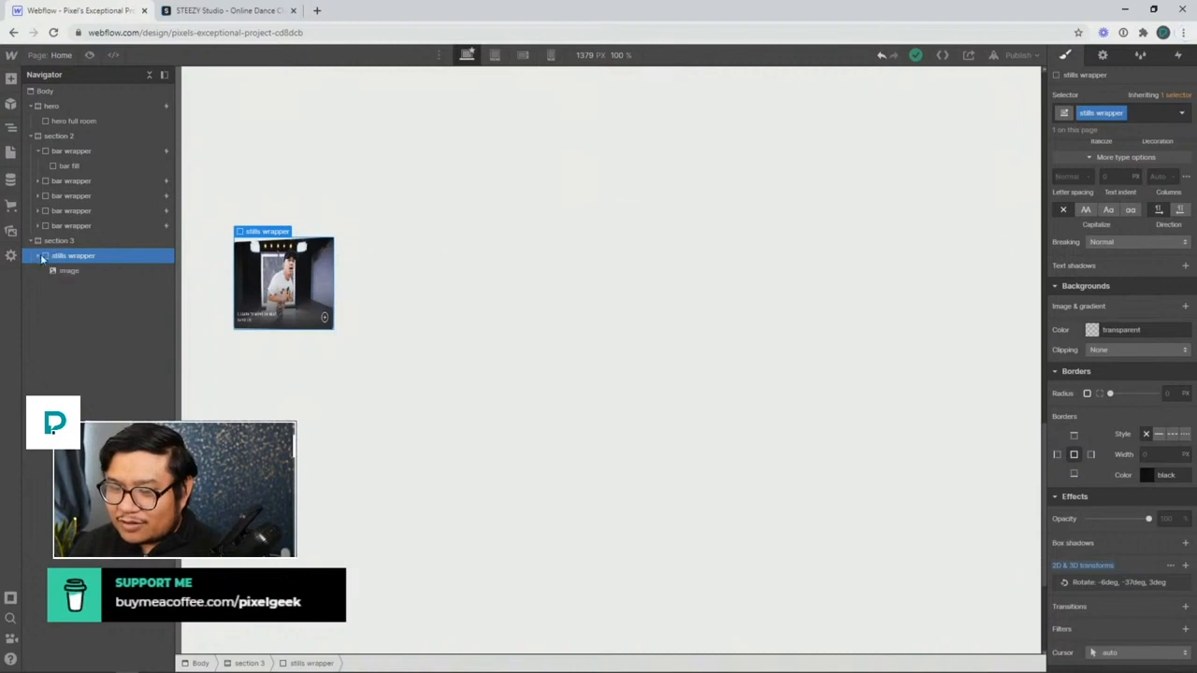
{"action": "left_click", "coordinate": [92, 271]}
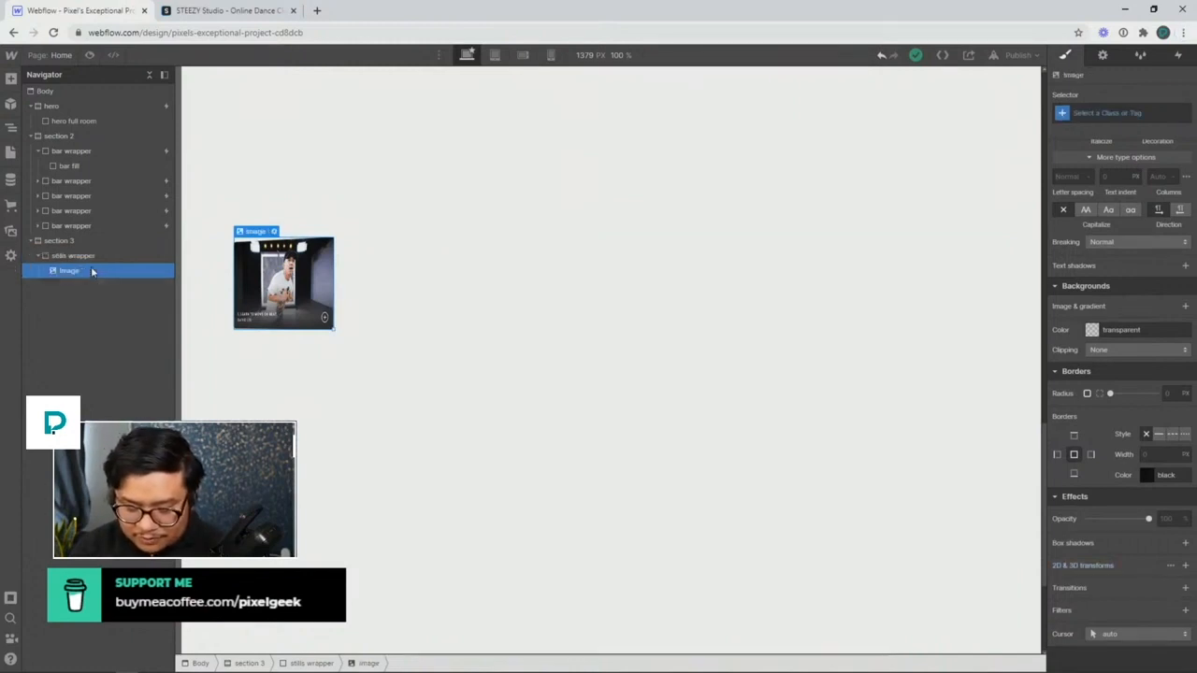
{"action": "key", "text": "ctrl+e"}
{"action": "type", "text": "div"}
{"action": "key", "text": "Return"}
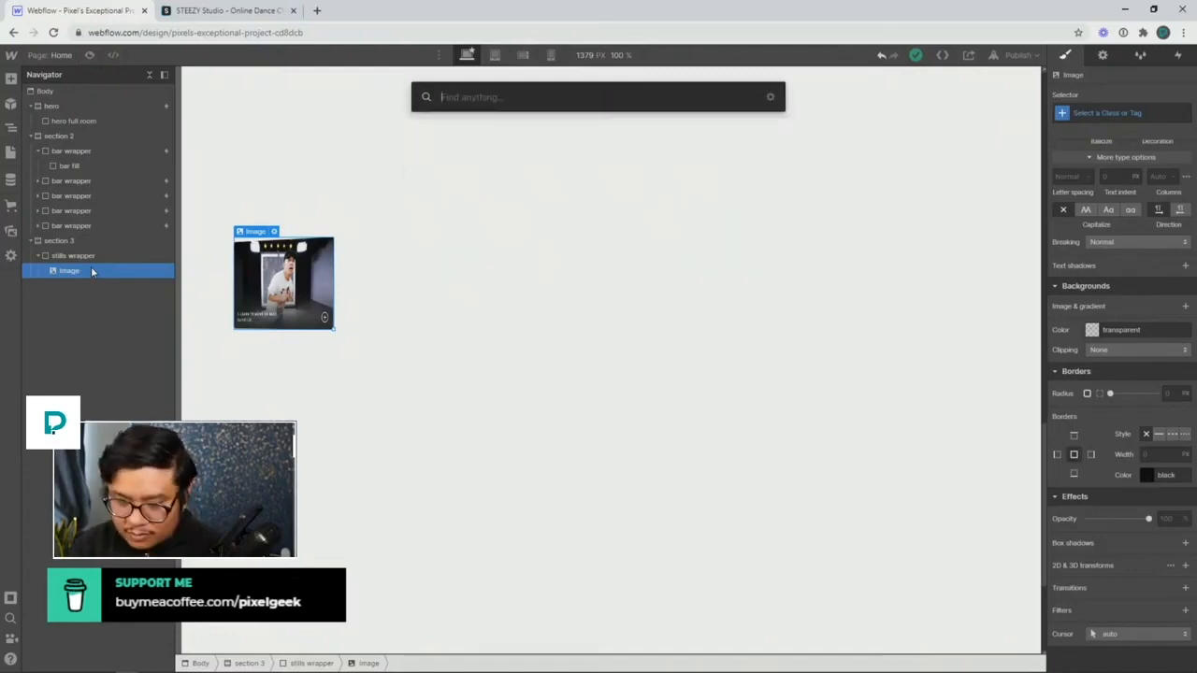
{"action": "type", "text": "image"}
{"action": "key", "text": "Return"}
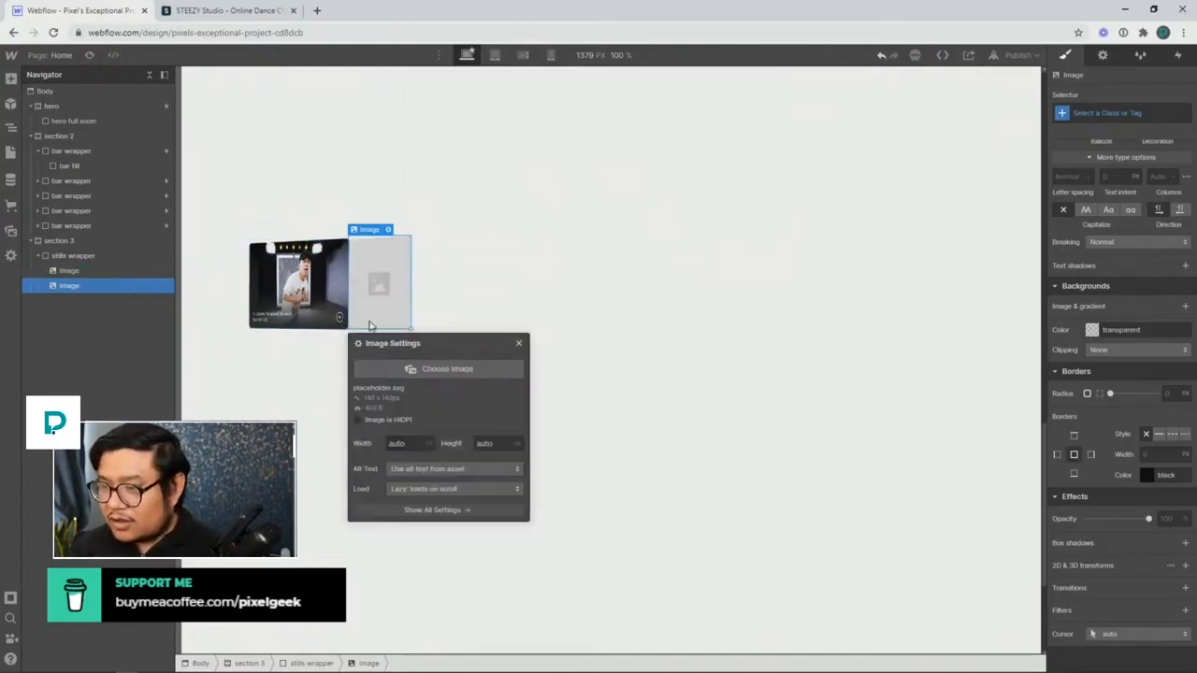
Assign the second dance still from the image assets to the new placeholder image and close its settings
{"action": "left_click", "coordinate": [404, 371]}
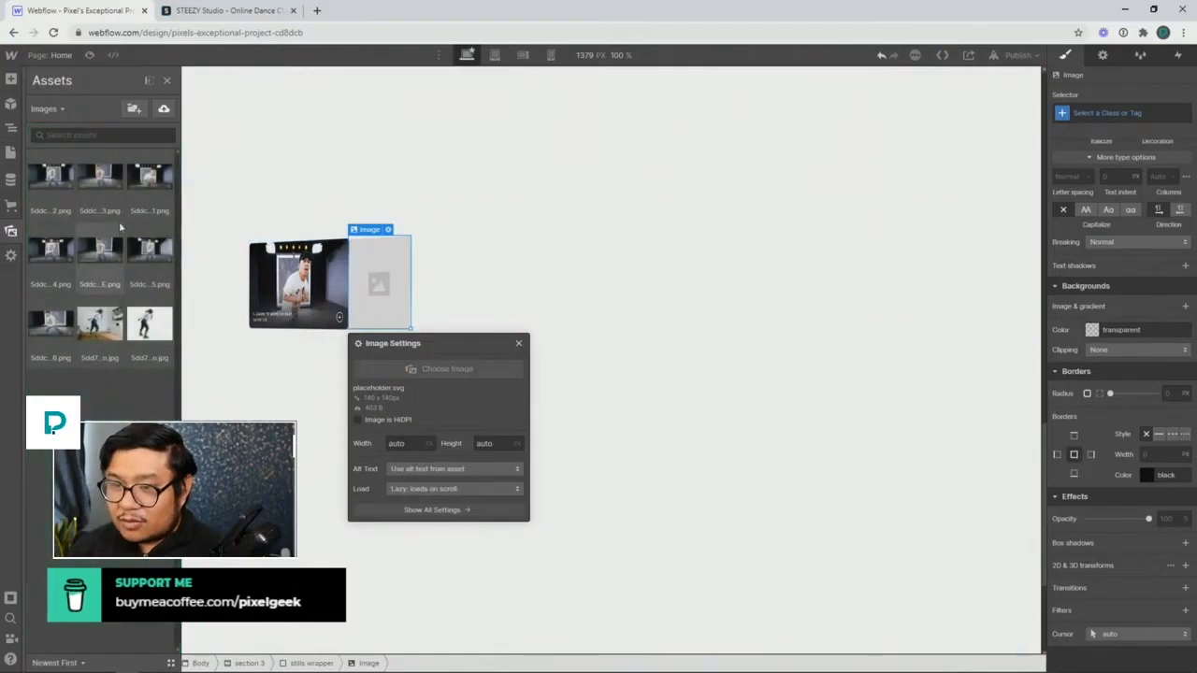
{"action": "left_click", "coordinate": [103, 178]}
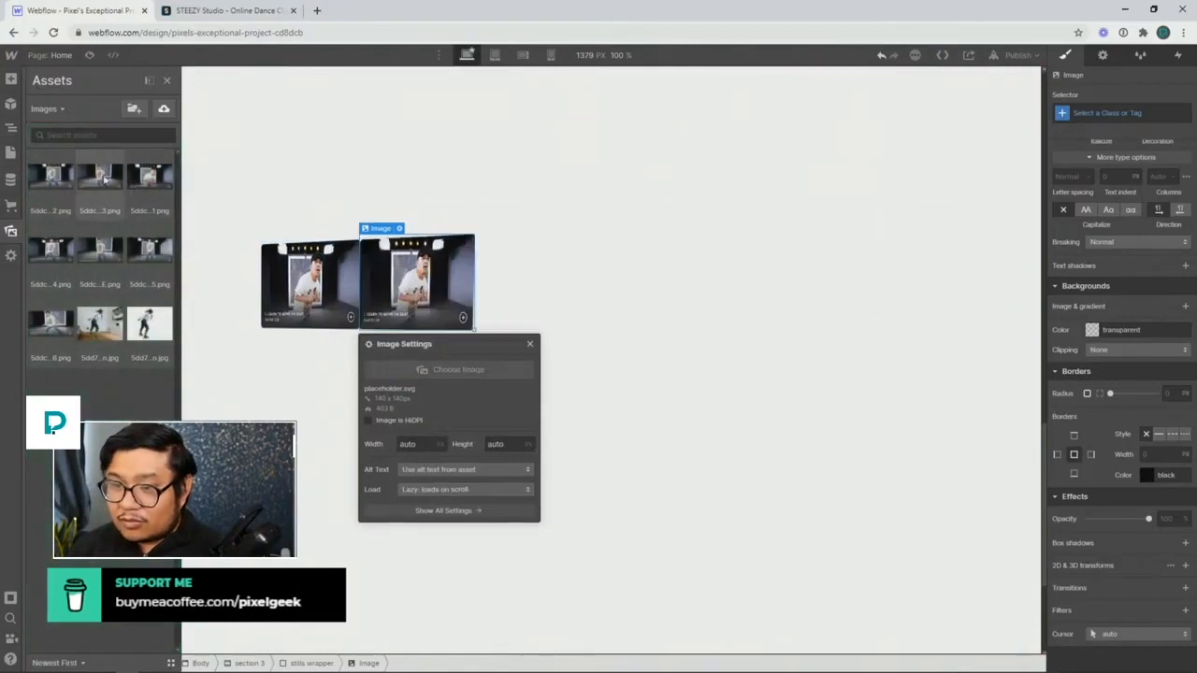
{"action": "left_click", "coordinate": [530, 344]}
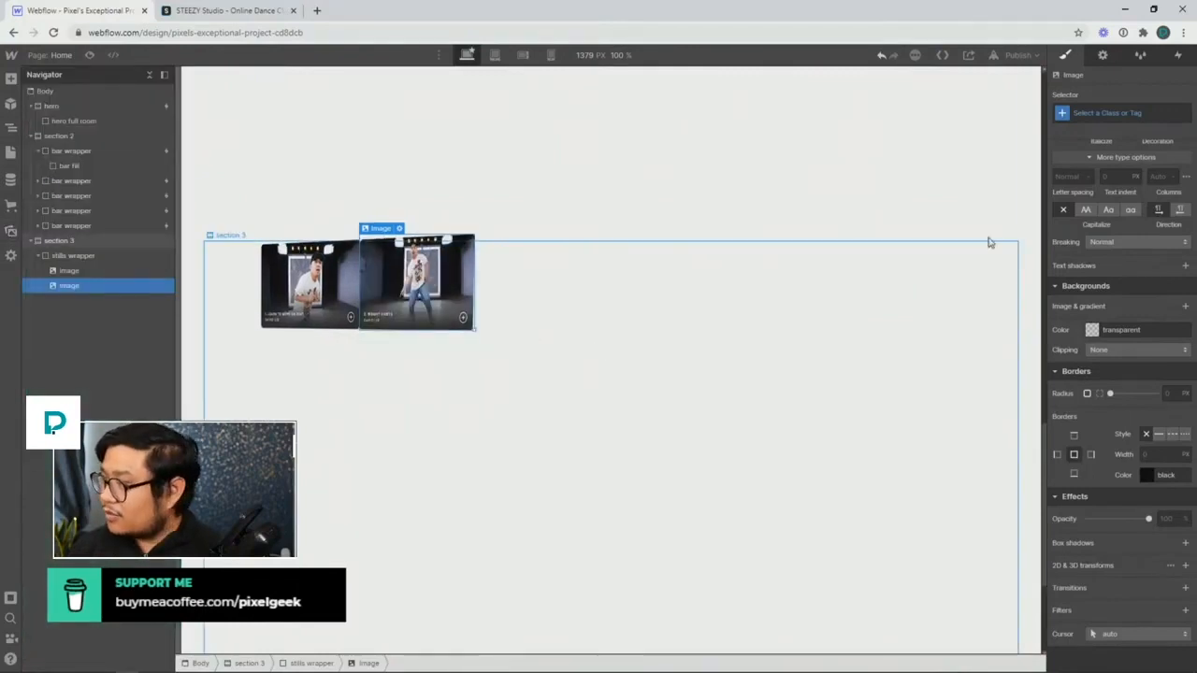
Position the second image absolutely so it covers the full stills wrapper, with 0% offsets on all sides
{"action": "scroll", "coordinate": [1124, 352], "scroll_direction": "up", "scroll_amount": 2}
{"action": "scroll", "coordinate": [1123, 353], "scroll_direction": "up", "scroll_amount": 2}
{"action": "left_click", "coordinate": [1132, 275]}
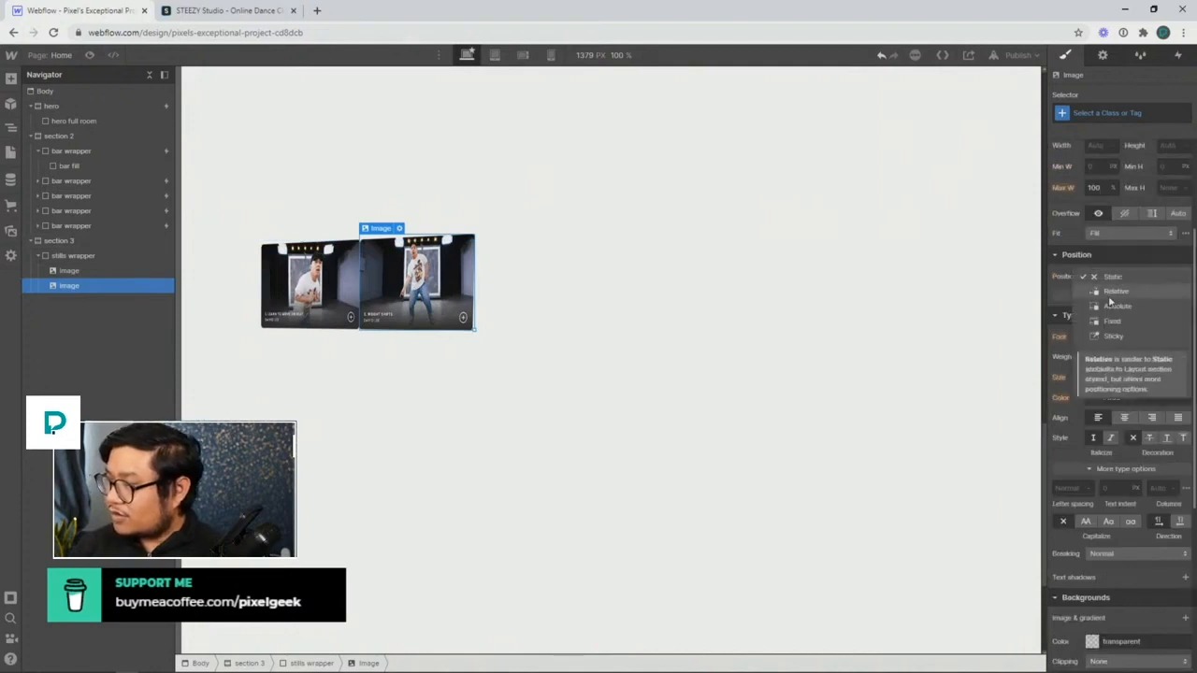
{"action": "left_click", "coordinate": [1112, 308]}
{"action": "left_click", "coordinate": [1185, 294]}
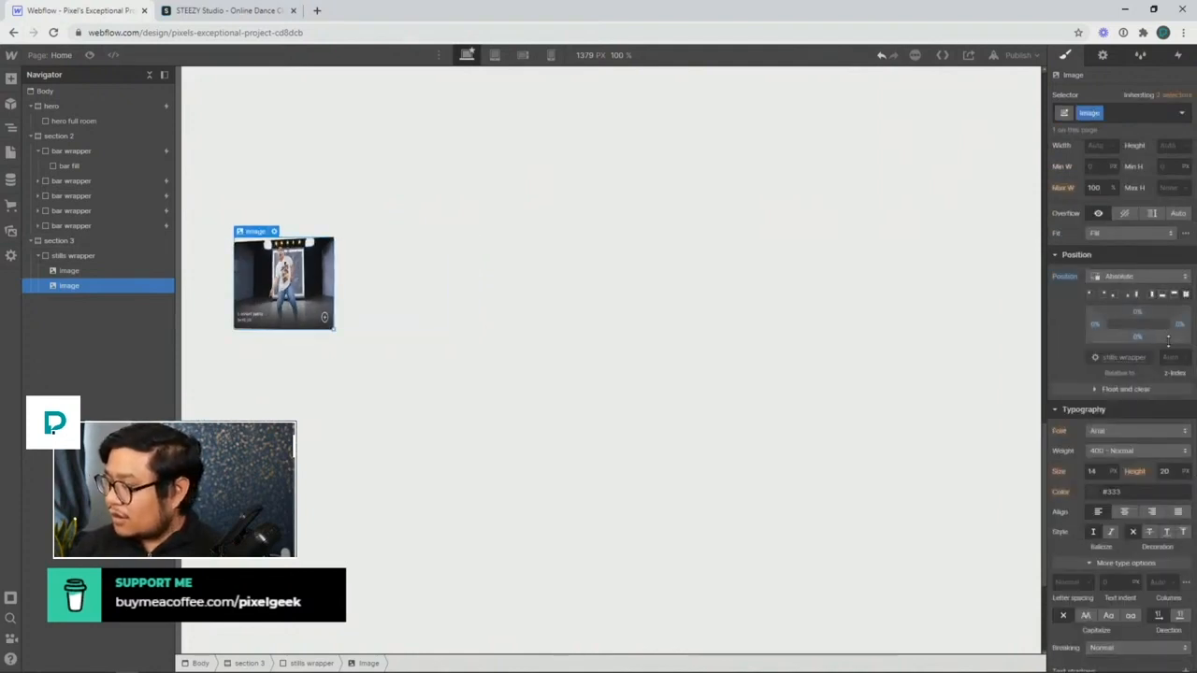
{"action": "scroll", "coordinate": [1130, 369], "scroll_direction": "down", "scroll_amount": 3}
{"action": "scroll", "coordinate": [1129, 370], "scroll_direction": "up", "scroll_amount": 2}
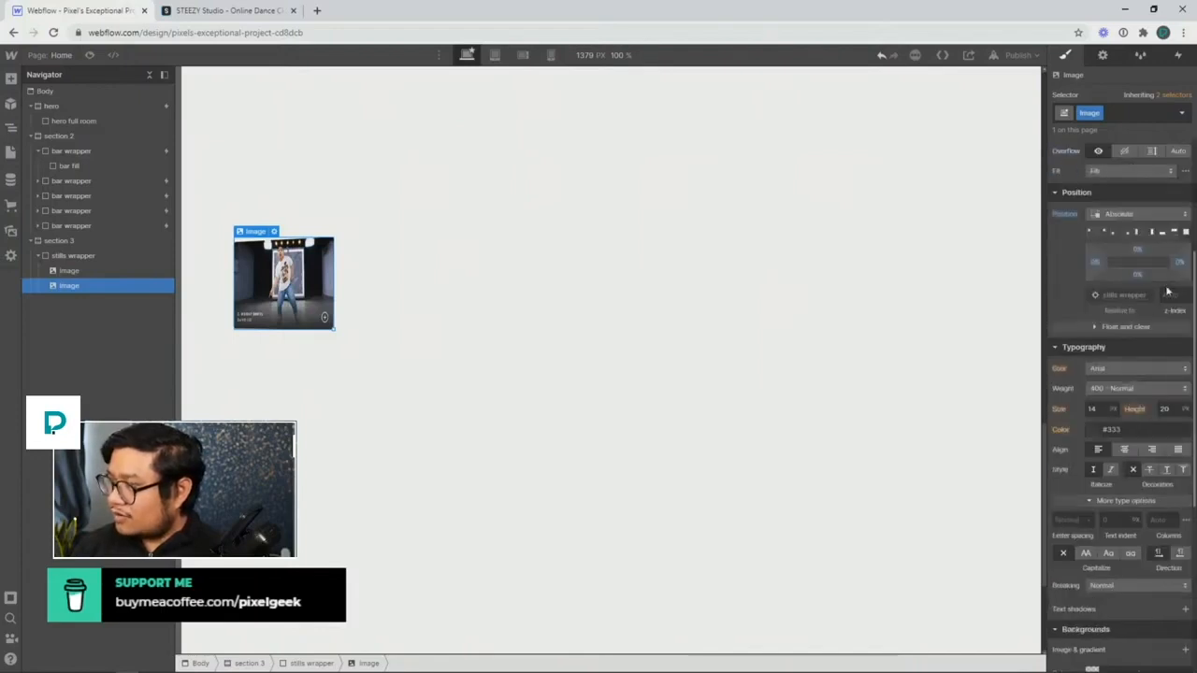
Give the first image the class "first still", with relative position and a z-index of 100
{"action": "left_click", "coordinate": [102, 271]}
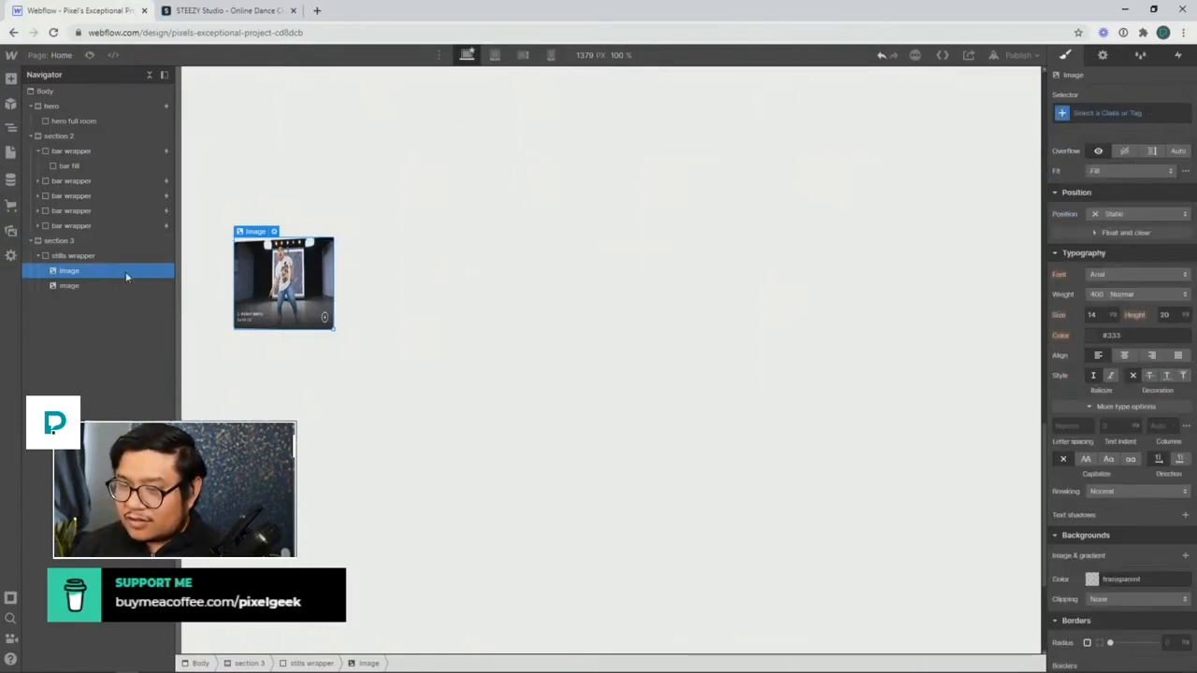
{"action": "left_click", "coordinate": [1077, 112]}
{"action": "type", "text": "first still"}
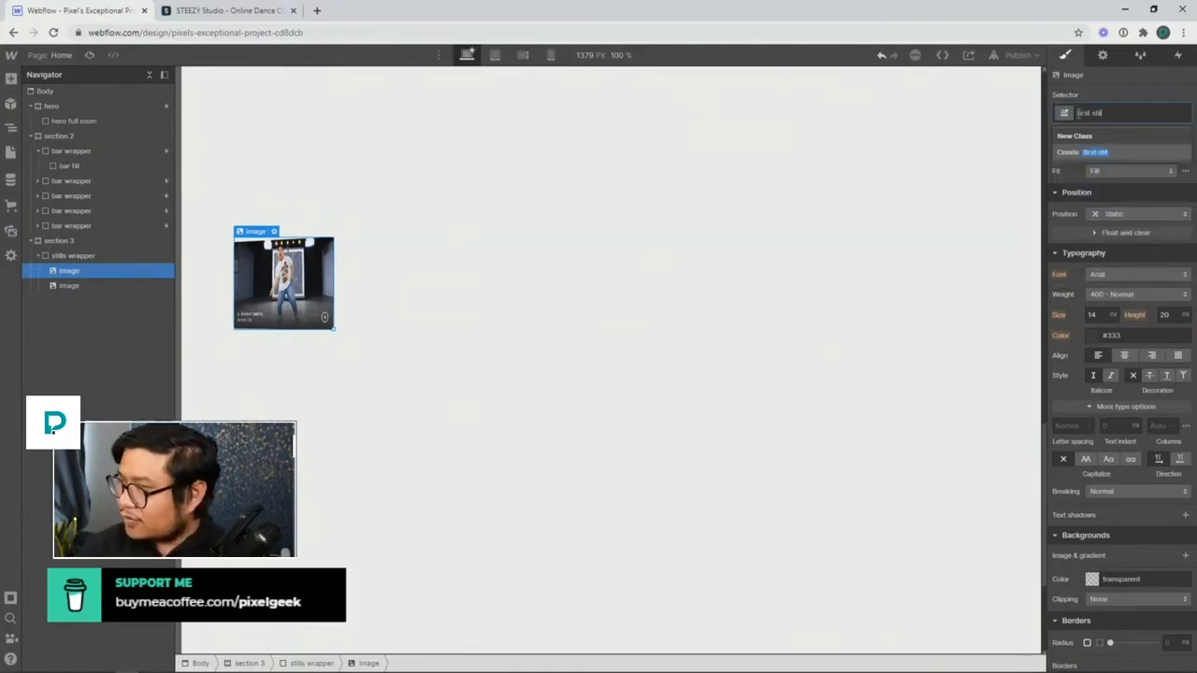
{"action": "key", "text": "Return"}
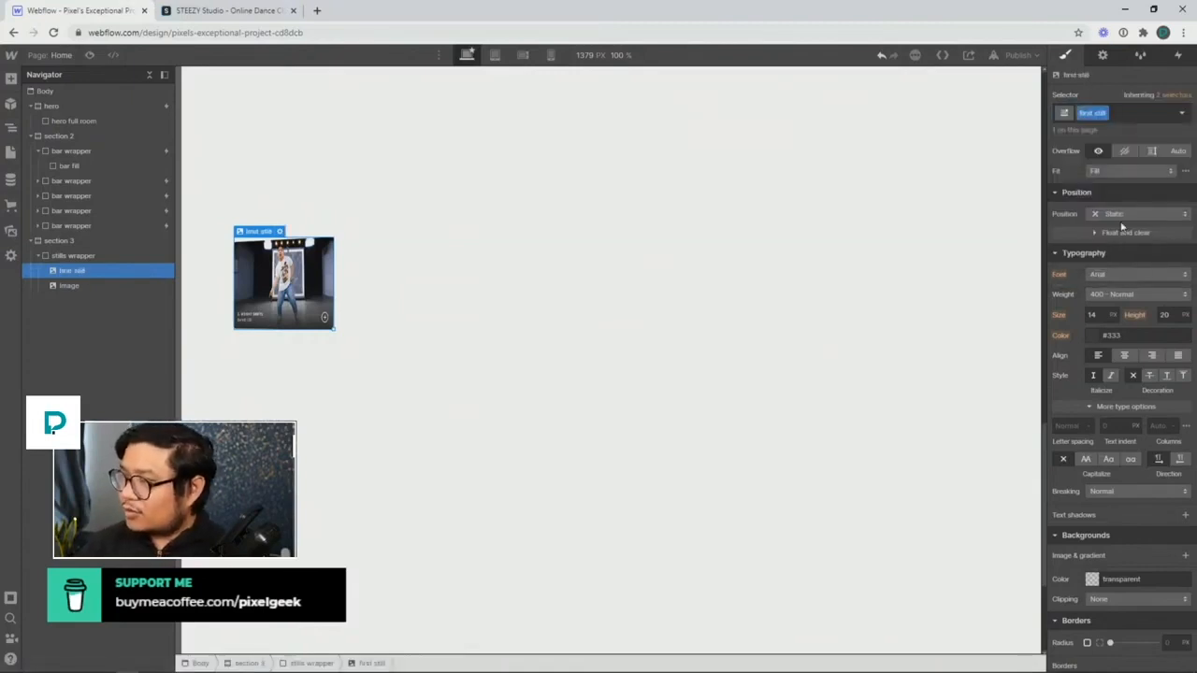
{"action": "left_click", "coordinate": [1120, 216]}
{"action": "left_click", "coordinate": [1117, 231]}
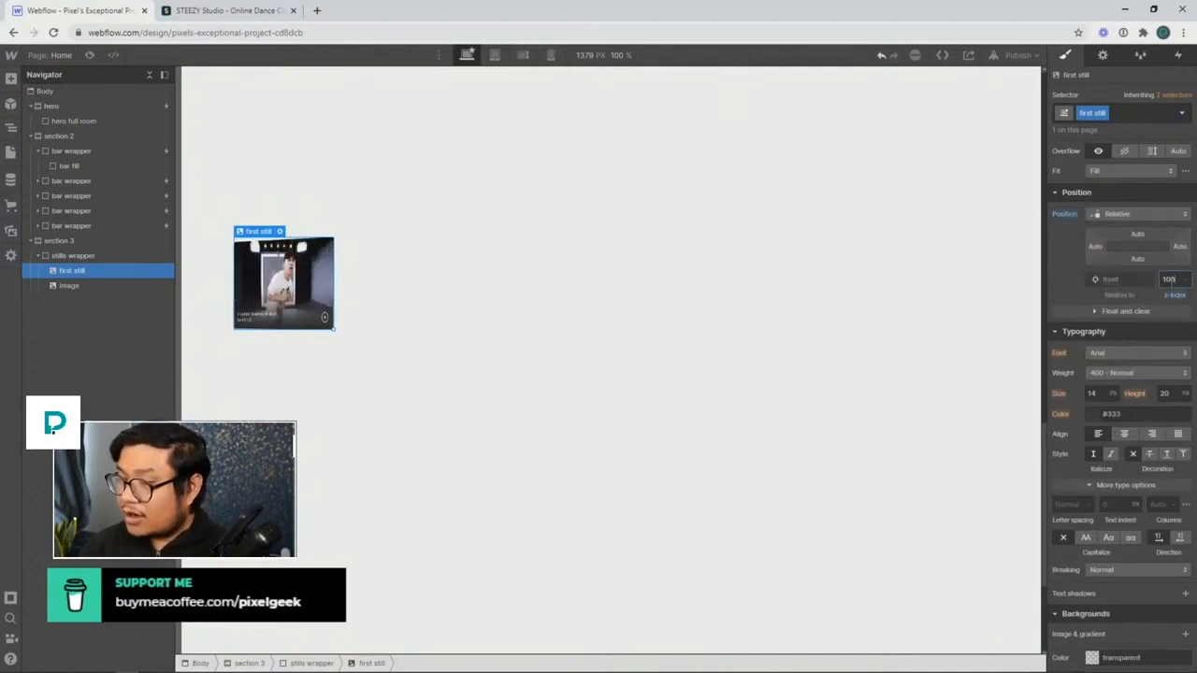
Rename the second image's class to "still 2"
{"action": "left_click", "coordinate": [121, 291]}
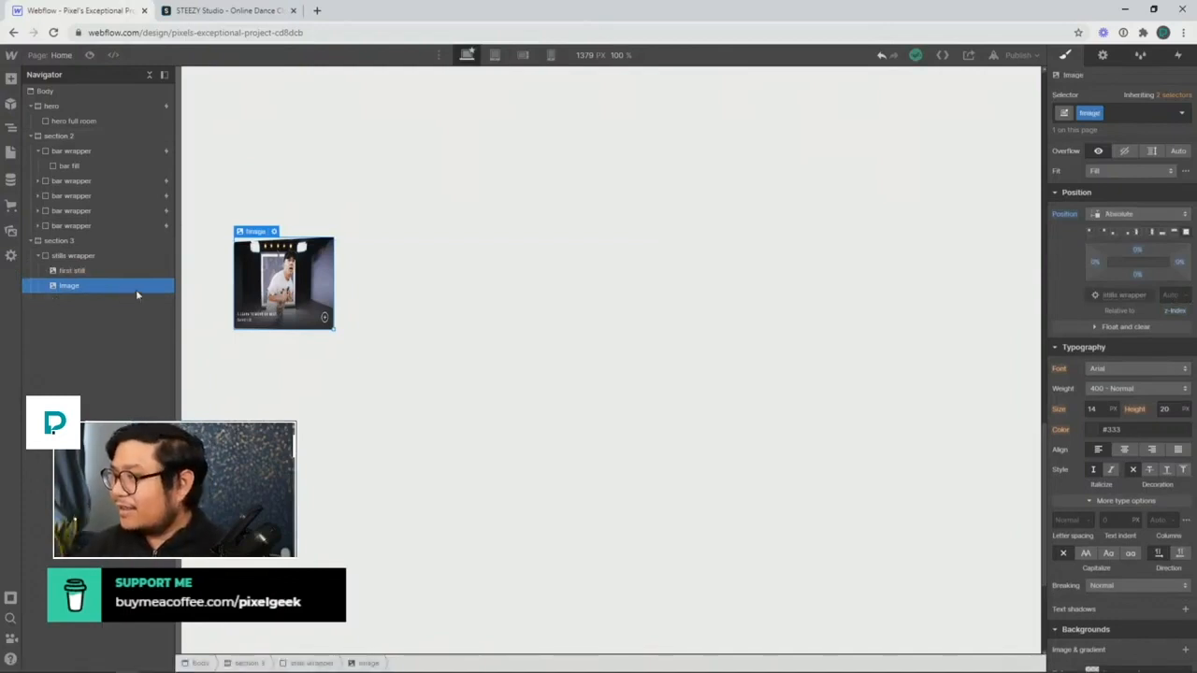
{"action": "double_click", "coordinate": [1090, 113]}
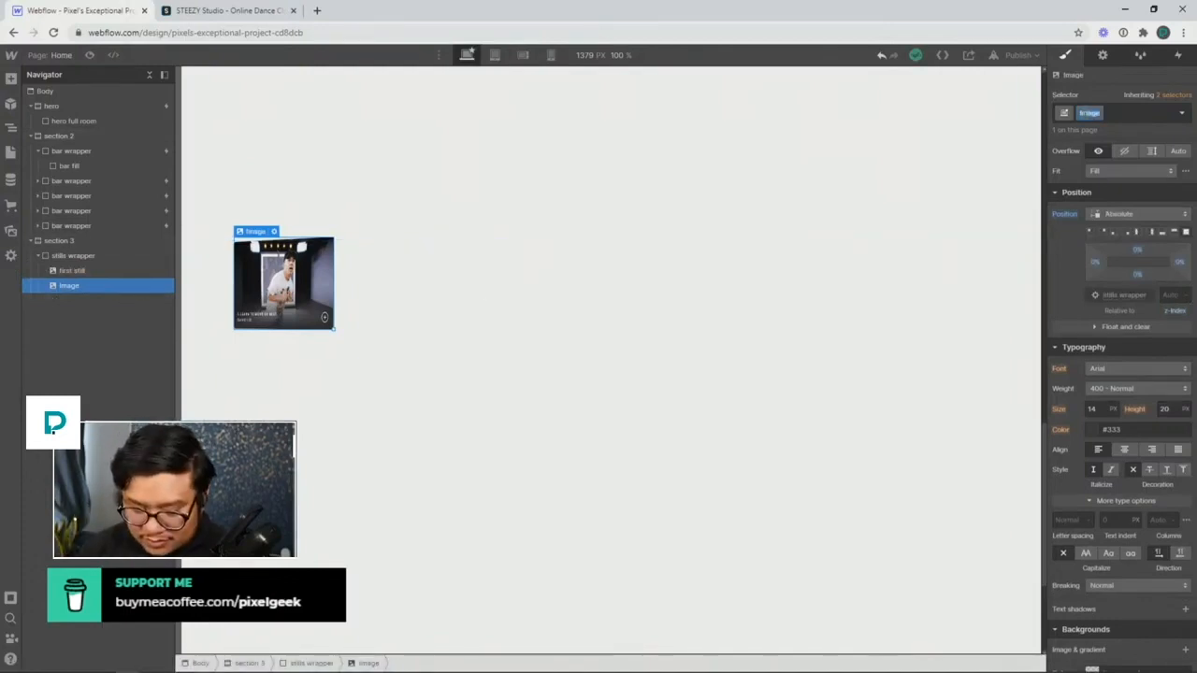
{"action": "type", "text": "still 2"}
{"action": "key", "text": "Return"}
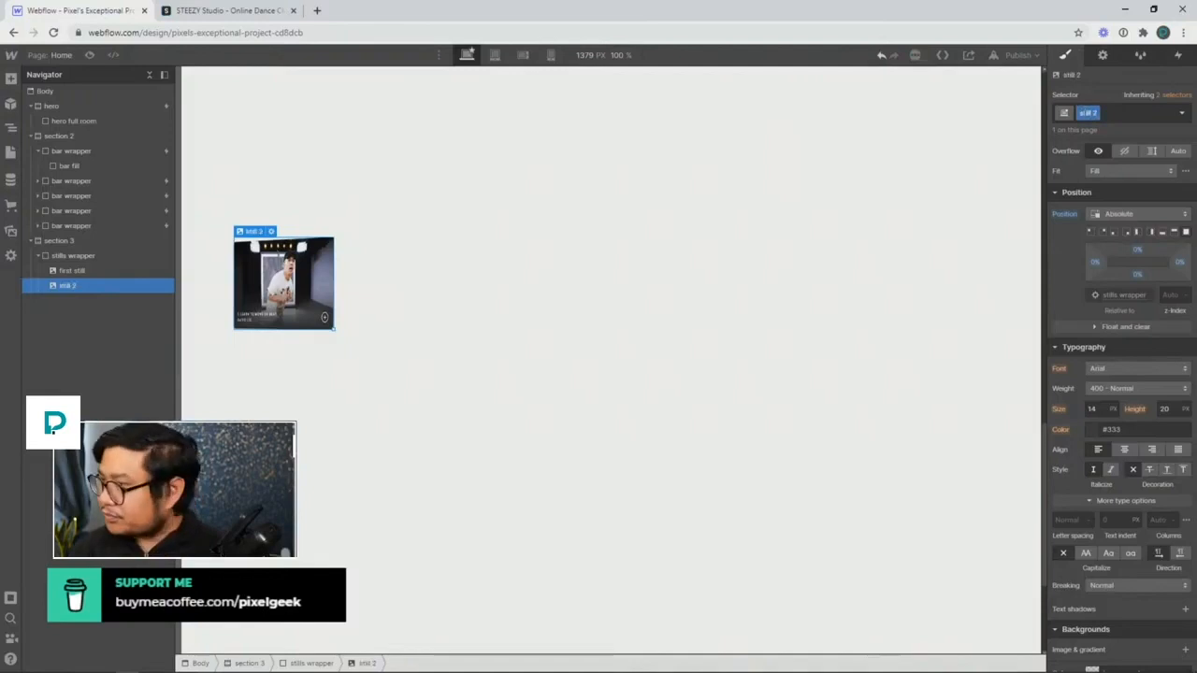
Try a Move transform of -72 px along the Z axis on still 2, and clear it again
{"action": "scroll", "coordinate": [1132, 519], "scroll_direction": "down", "scroll_amount": 4}
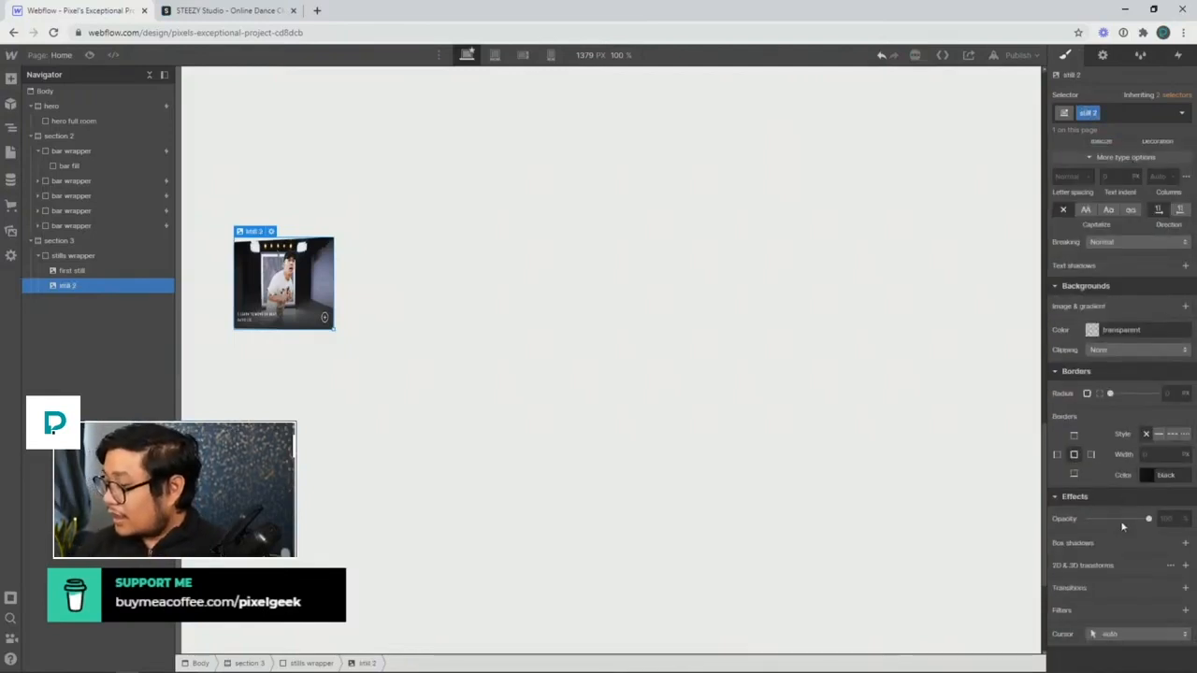
{"action": "left_click", "coordinate": [1185, 566]}
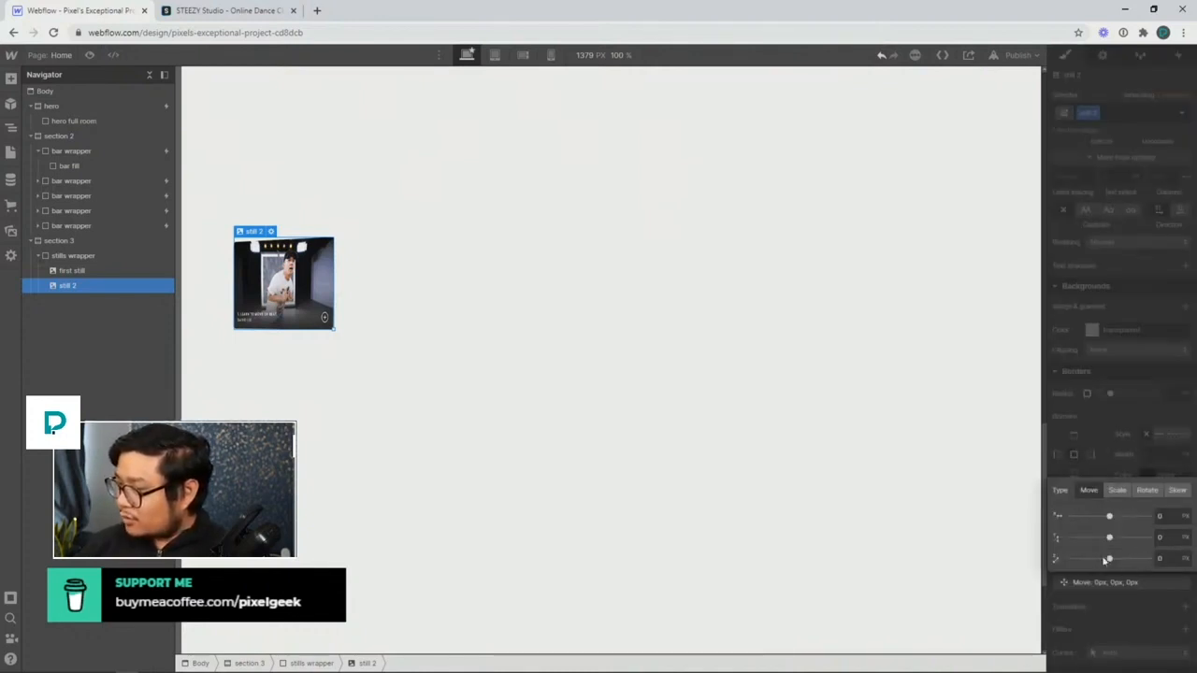
{"action": "mouse_move", "coordinate": [1109, 558]}
{"action": "left_mouse_down"}
{"action": "mouse_move", "coordinate": [1066, 558]}
{"action": "mouse_move", "coordinate": [1112, 553]}
{"action": "mouse_move", "coordinate": [1101, 551]}
{"action": "left_mouse_up"}
{"action": "left_click", "coordinate": [1163, 508]}
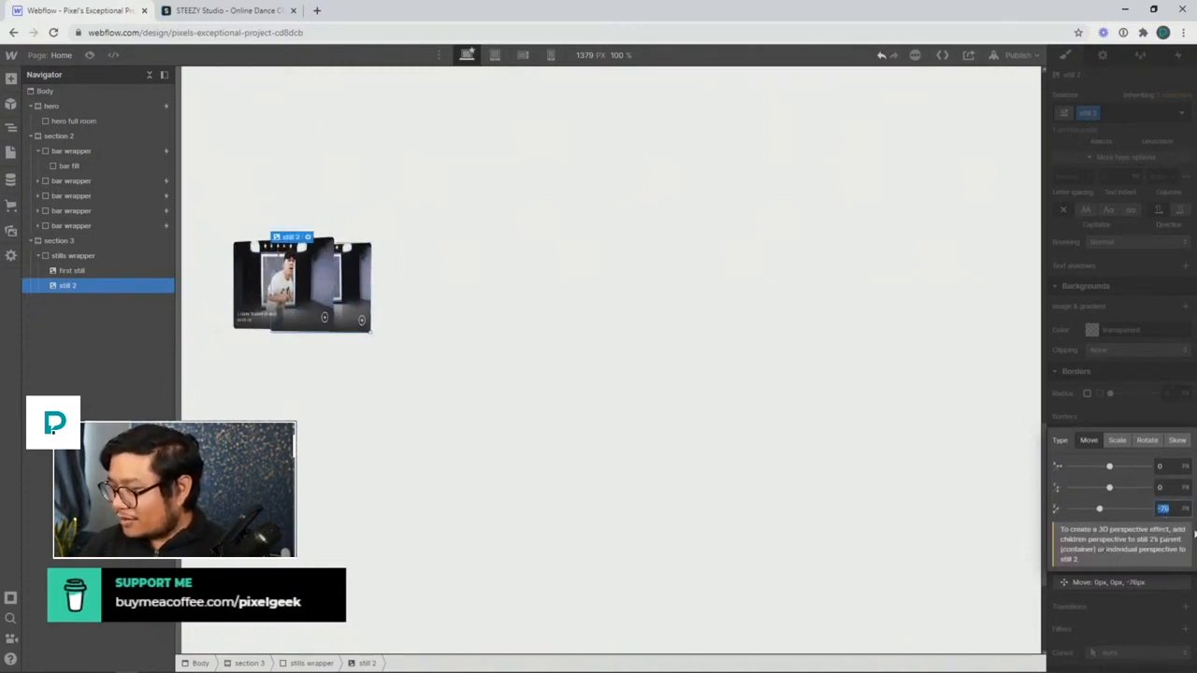
{"action": "type", "text": "-72"}
{"action": "key", "text": "Return"}
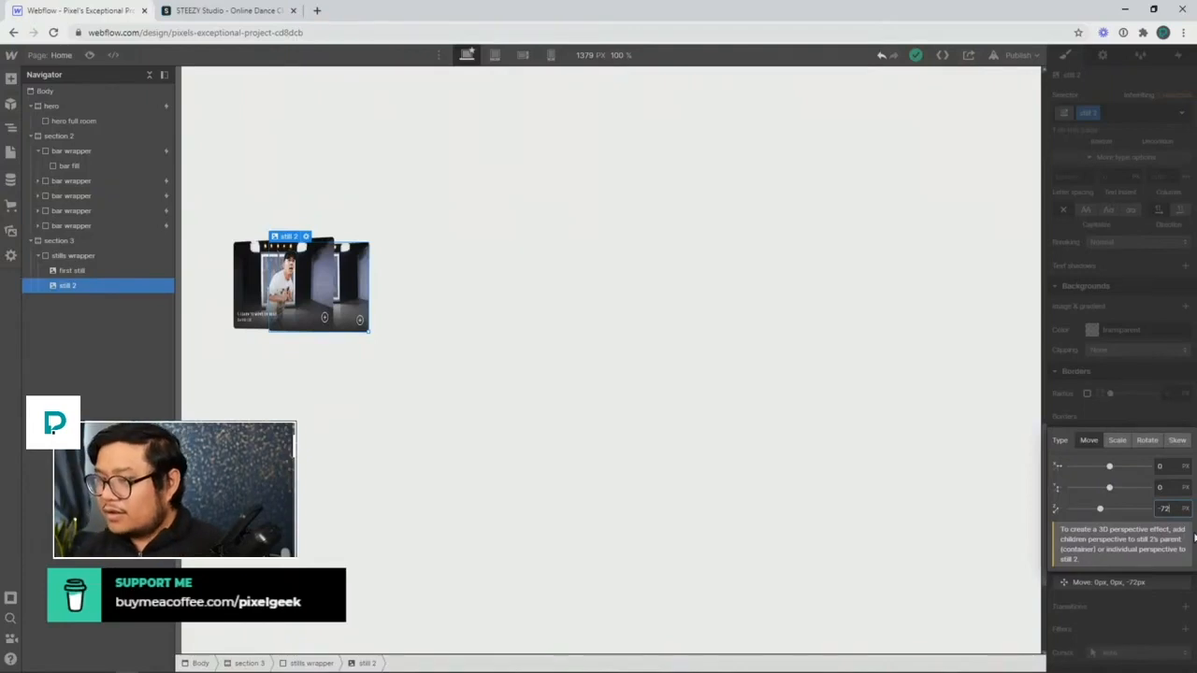
{"action": "left_click", "coordinate": [1136, 268]}
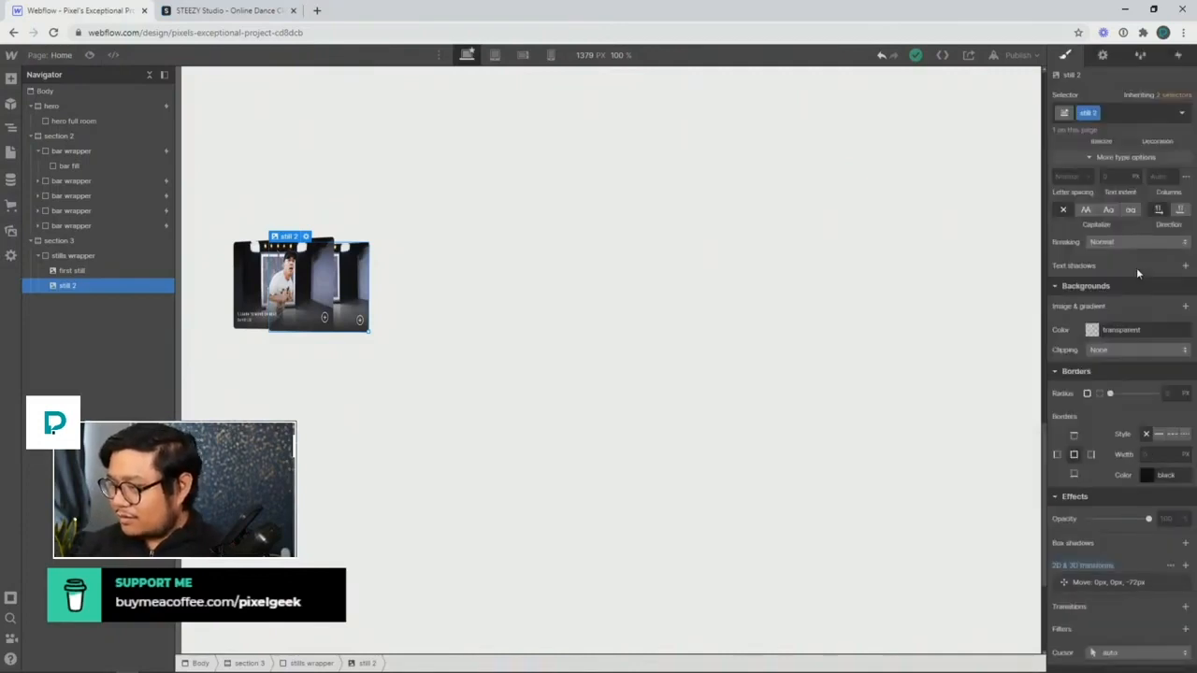
{"action": "left_click", "coordinate": [1087, 566], "text": "alt"}
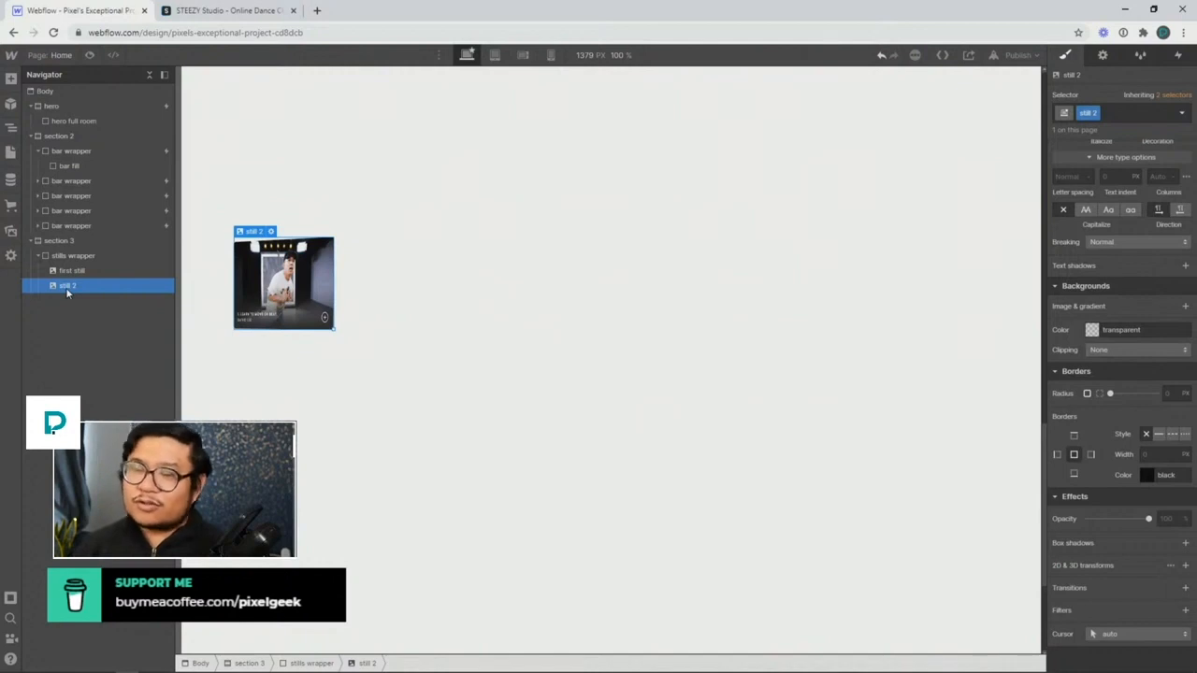
Duplicate the still 2 image and give the copy a duplicated class named "still 3"
{"action": "key", "text": "ctrl+d"}
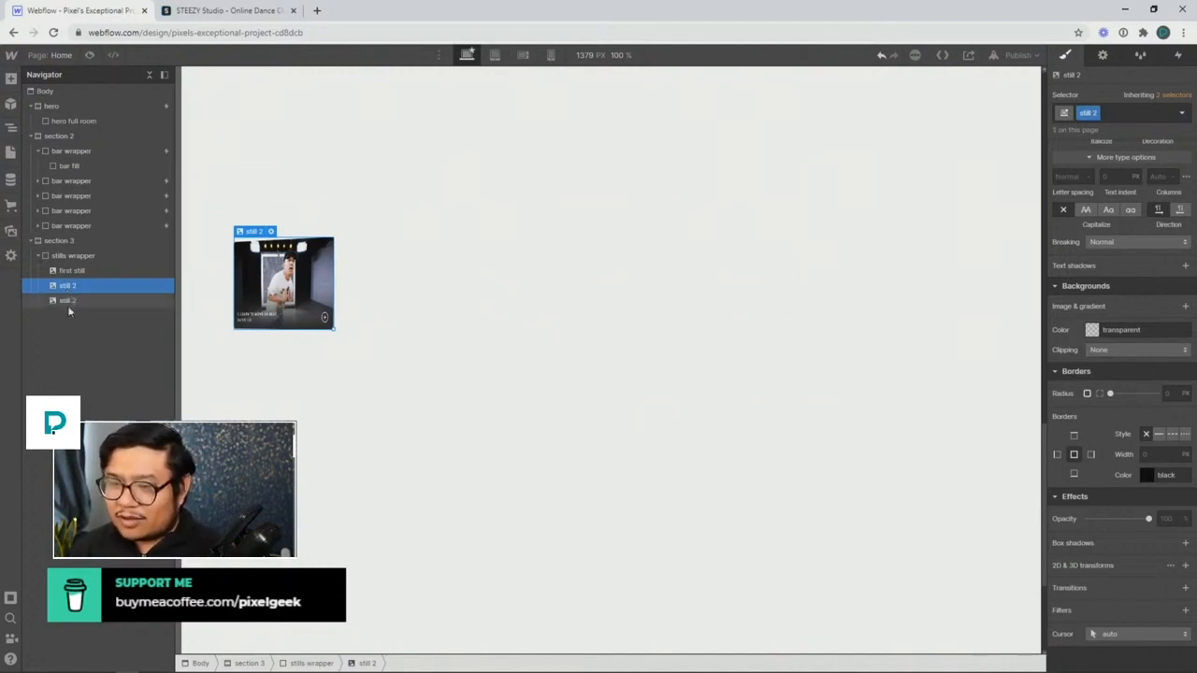
{"action": "left_click", "coordinate": [1099, 113]}
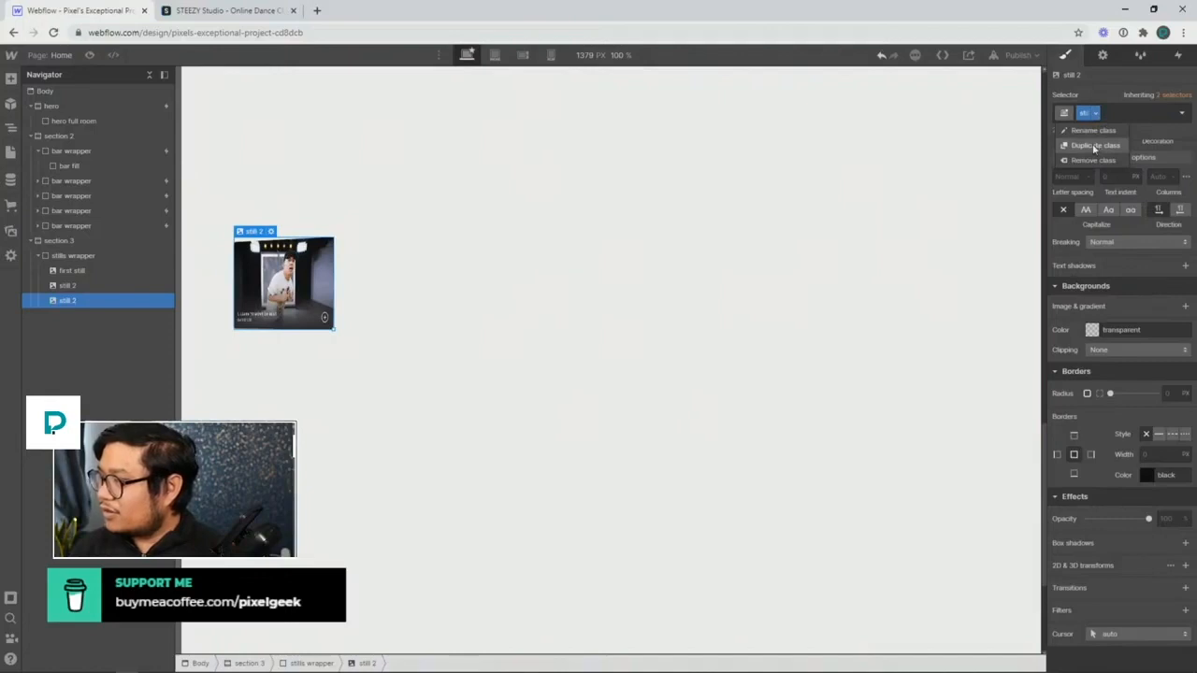
{"action": "left_click", "coordinate": [1094, 146]}
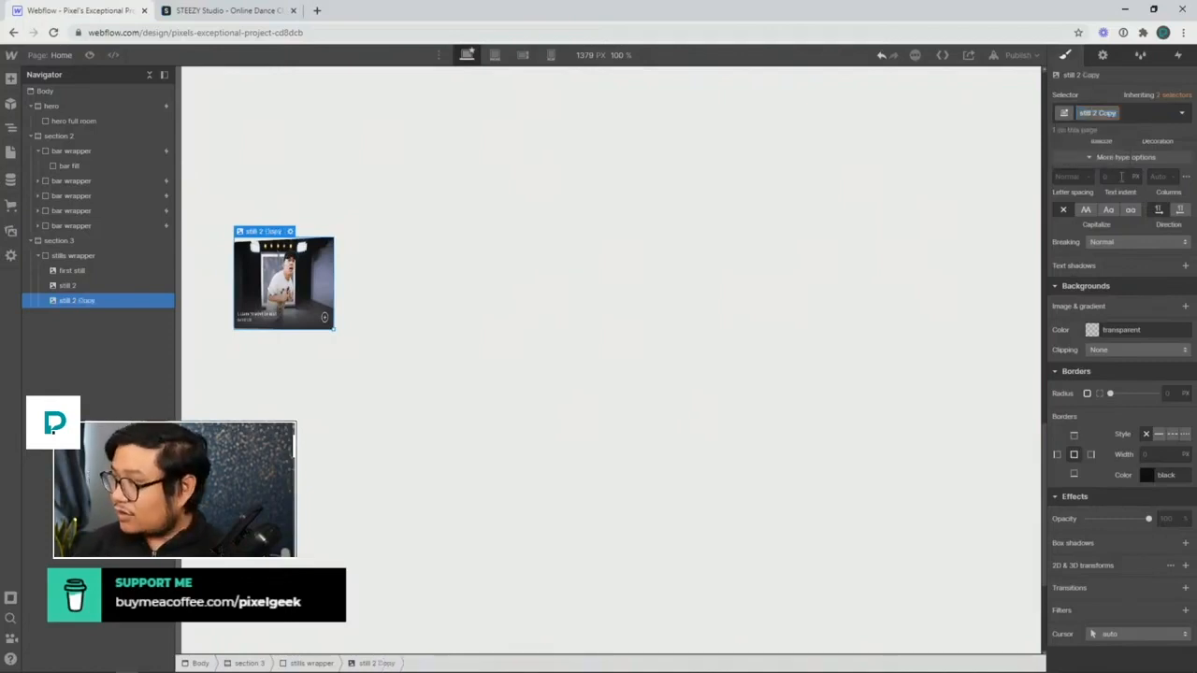
{"action": "type", "text": "still 3"}
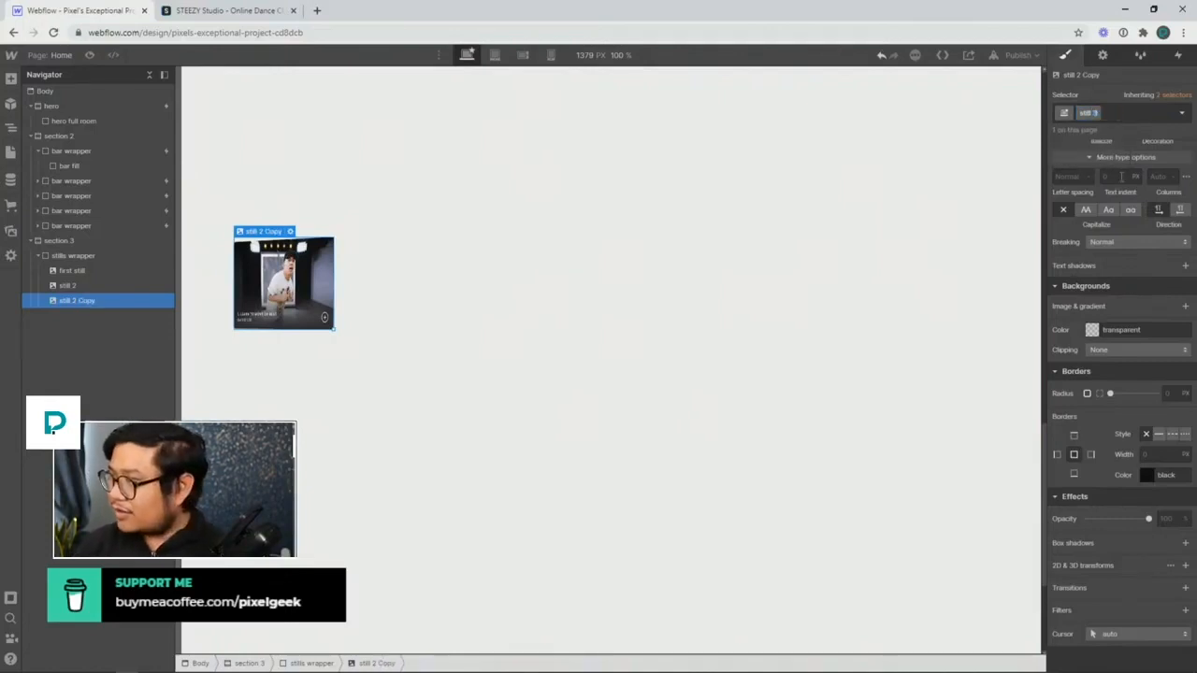
{"action": "key", "text": "Return"}
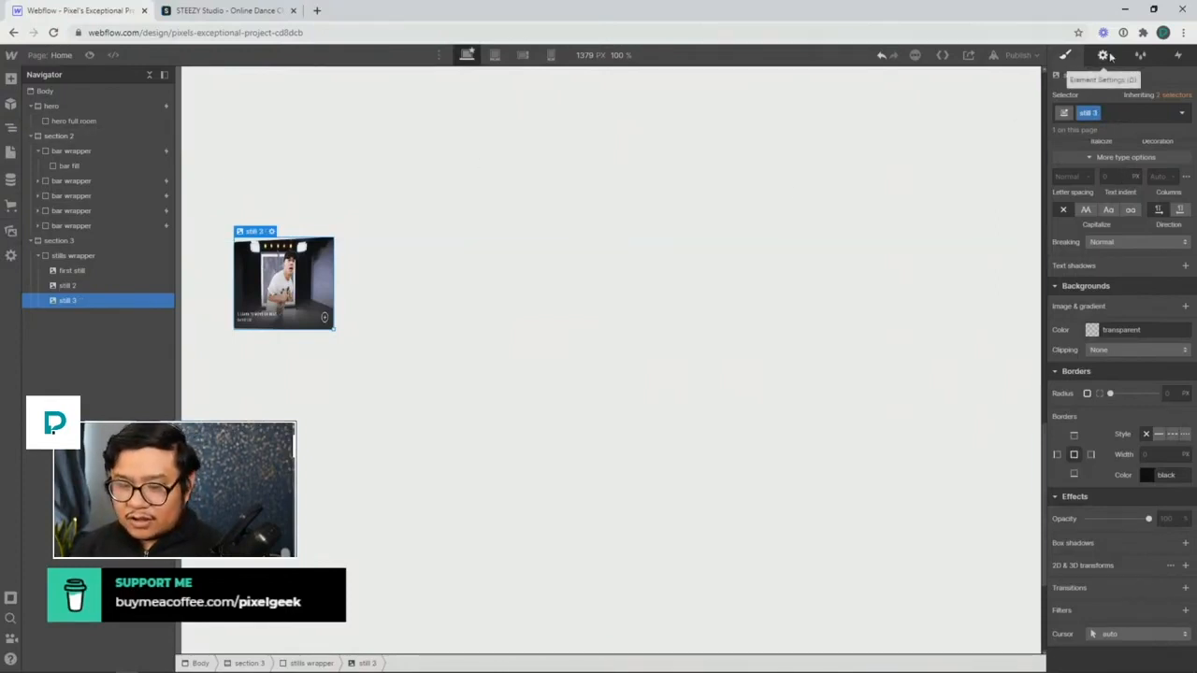
Replace the still 3 image with the dance still asset whose file name ends in 3.png
{"action": "left_click", "coordinate": [1106, 56]}
{"action": "left_click", "coordinate": [1122, 237]}
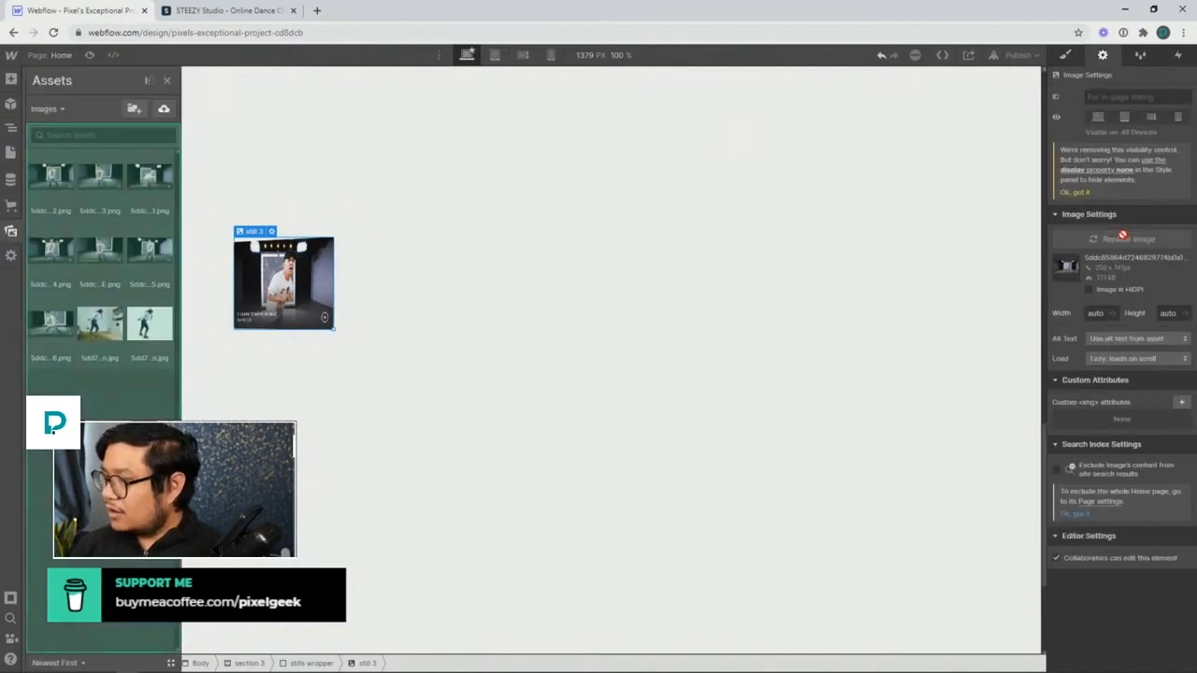
{"action": "left_click", "coordinate": [98, 192]}
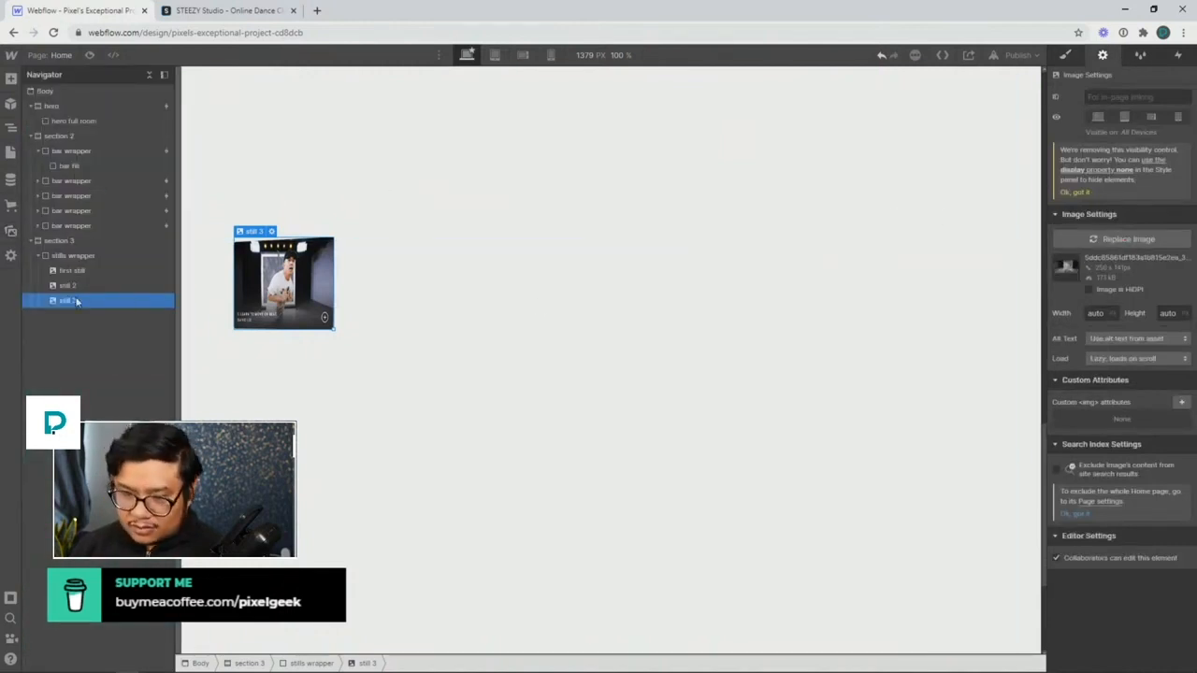
Duplicate the still 3 image and replace the copy's picture with another dance still from the assets
{"action": "left_click", "coordinate": [1061, 239]}
{"action": "left_click", "coordinate": [100, 271]}
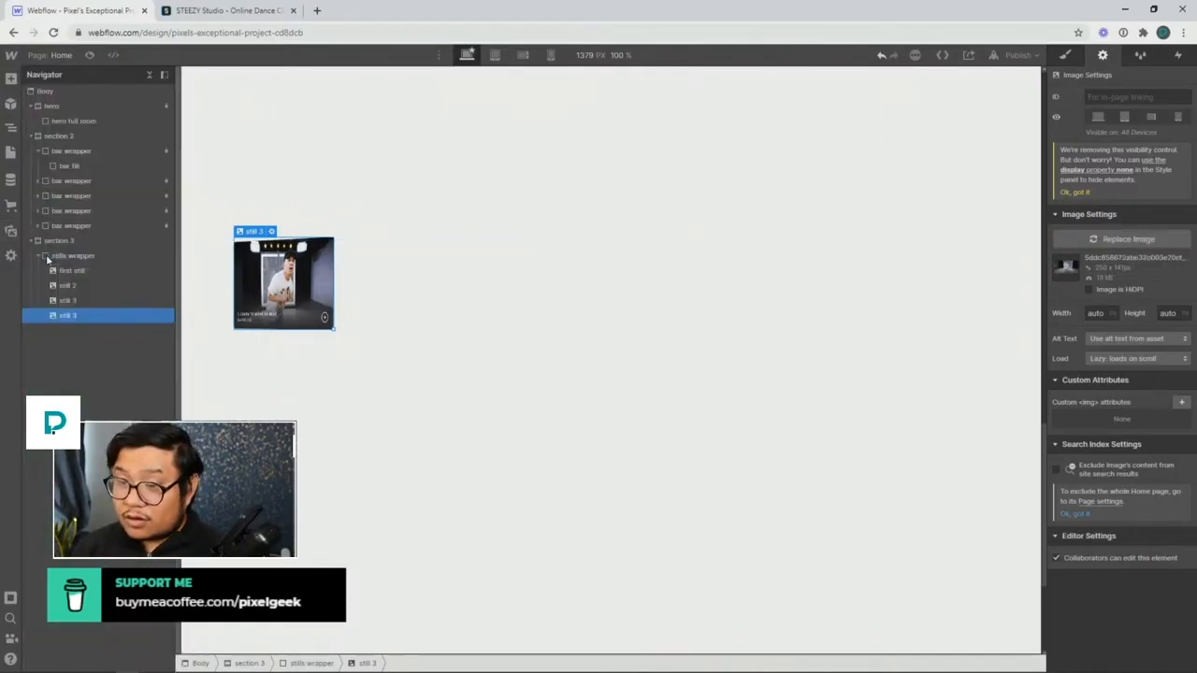
Duplicate the class of the last still image in the stills wrapper and name it "still 4"
{"action": "left_click", "coordinate": [1065, 55]}
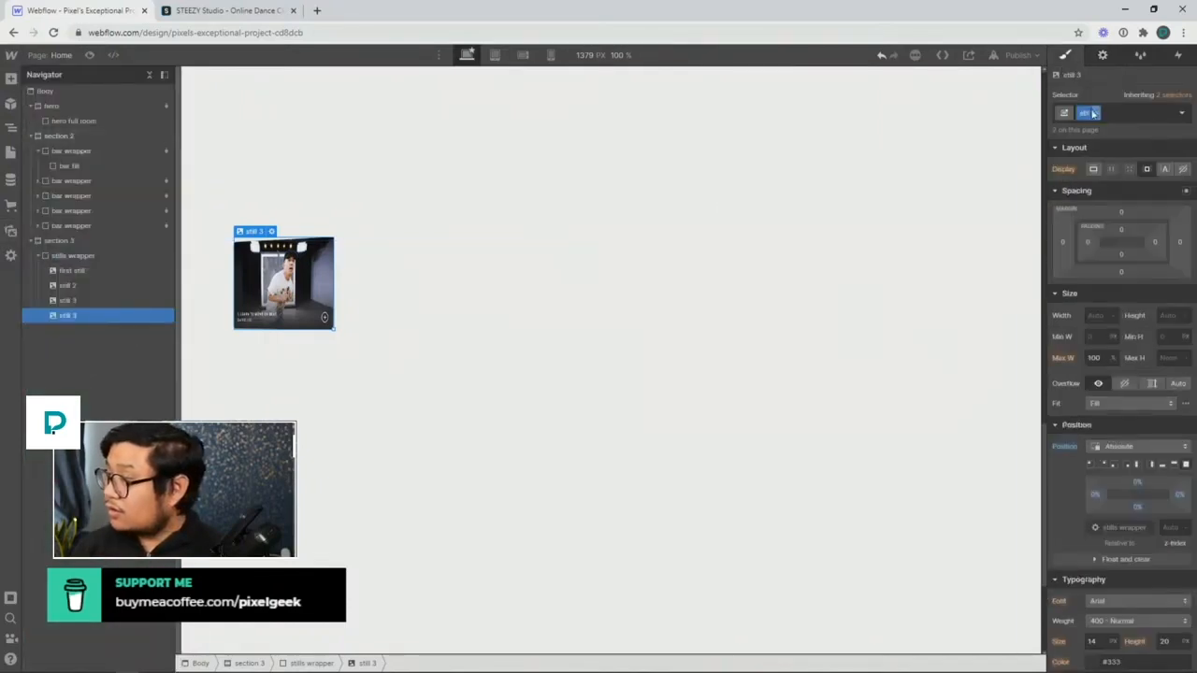
{"action": "left_click", "coordinate": [1094, 114]}
{"action": "left_click", "coordinate": [1098, 146]}
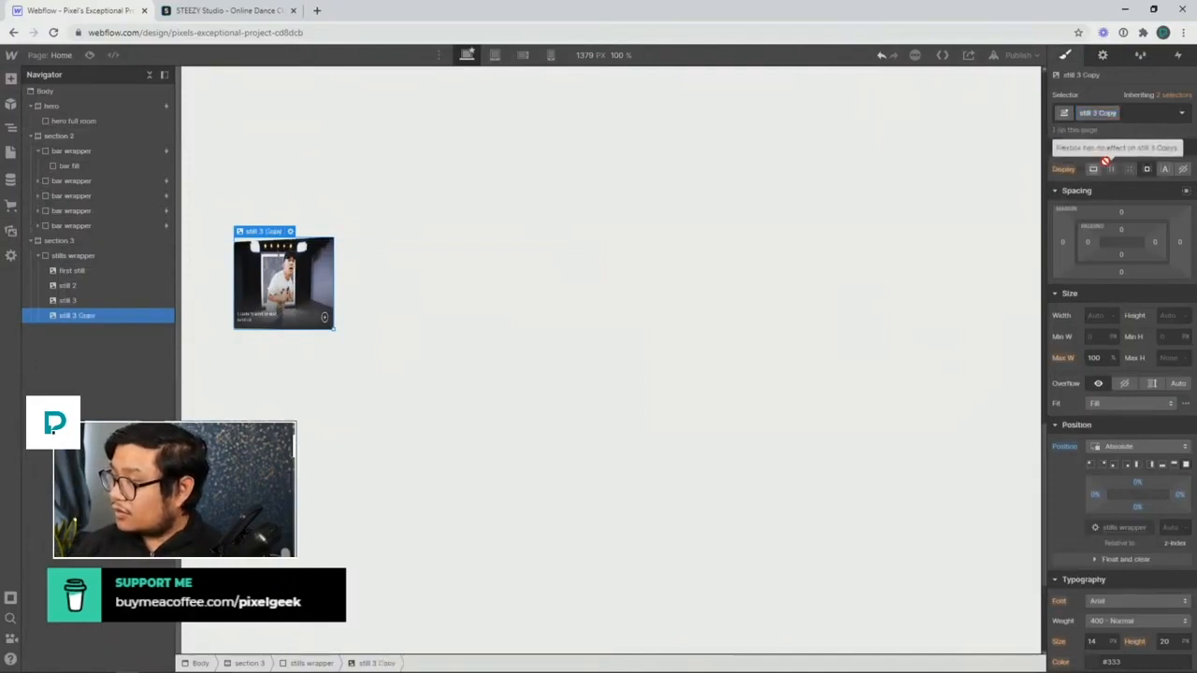
{"action": "type", "text": "still 4"}
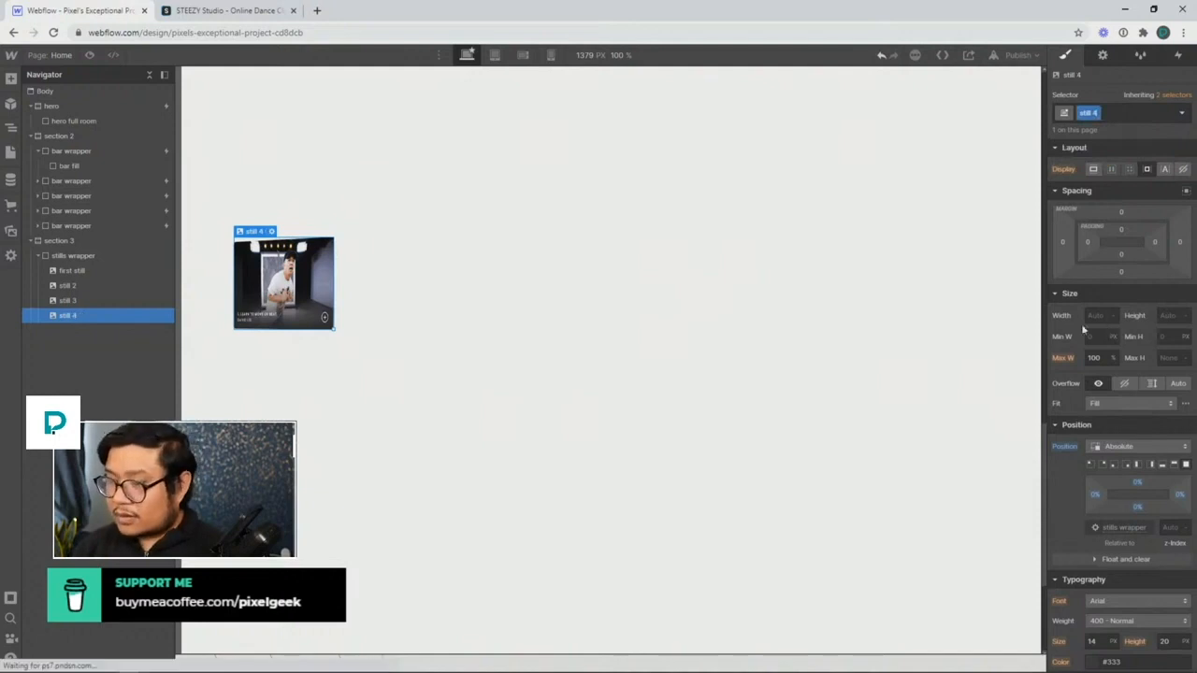
Duplicate the still 4 image and give the copy a duplicated class named "still 5"
{"action": "key", "text": "ctrl+v"}
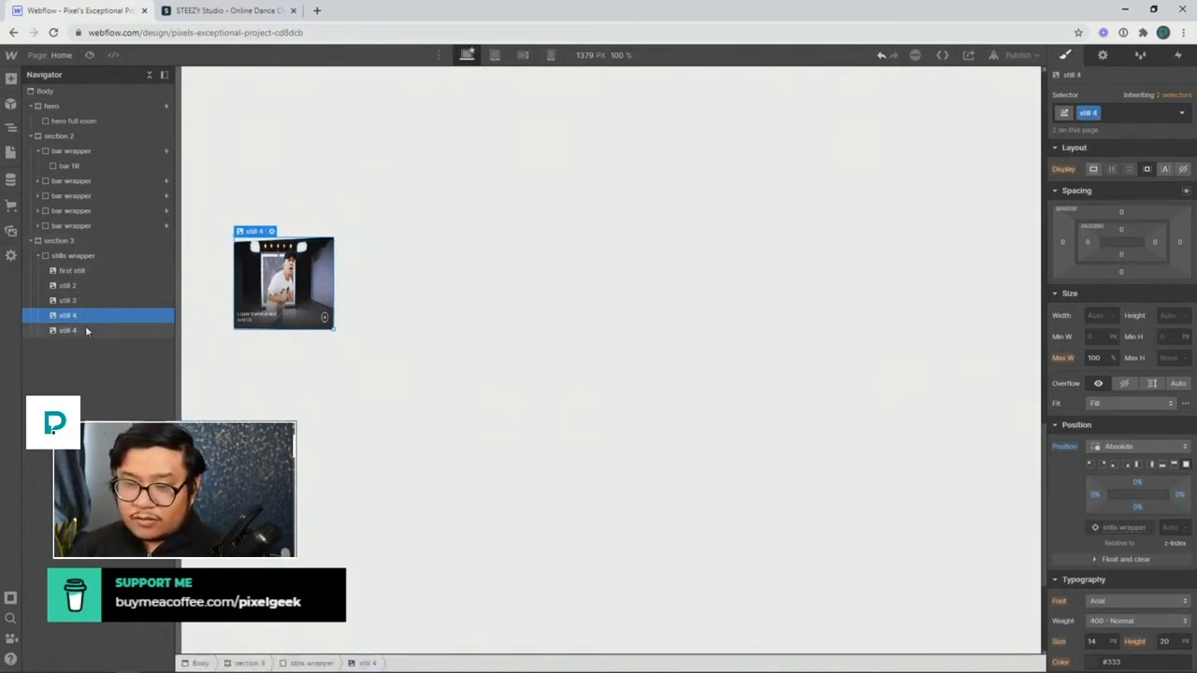
{"action": "left_click", "coordinate": [88, 331]}
{"action": "left_click", "coordinate": [1092, 116]}
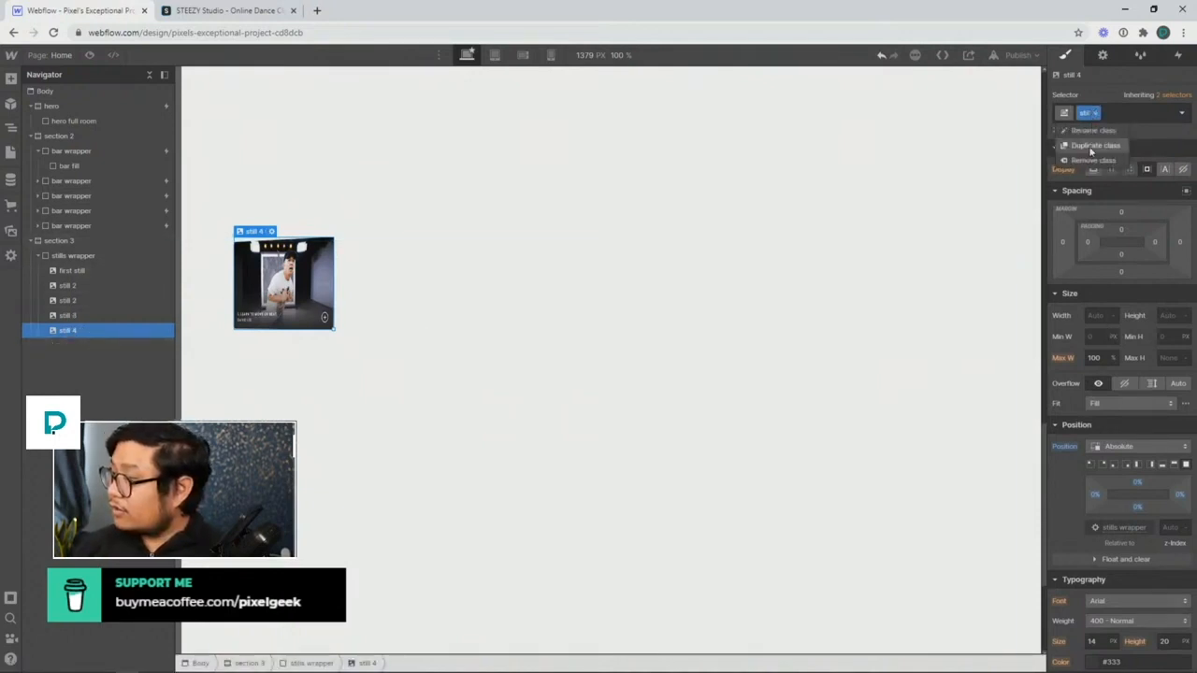
{"action": "left_click", "coordinate": [1089, 148]}
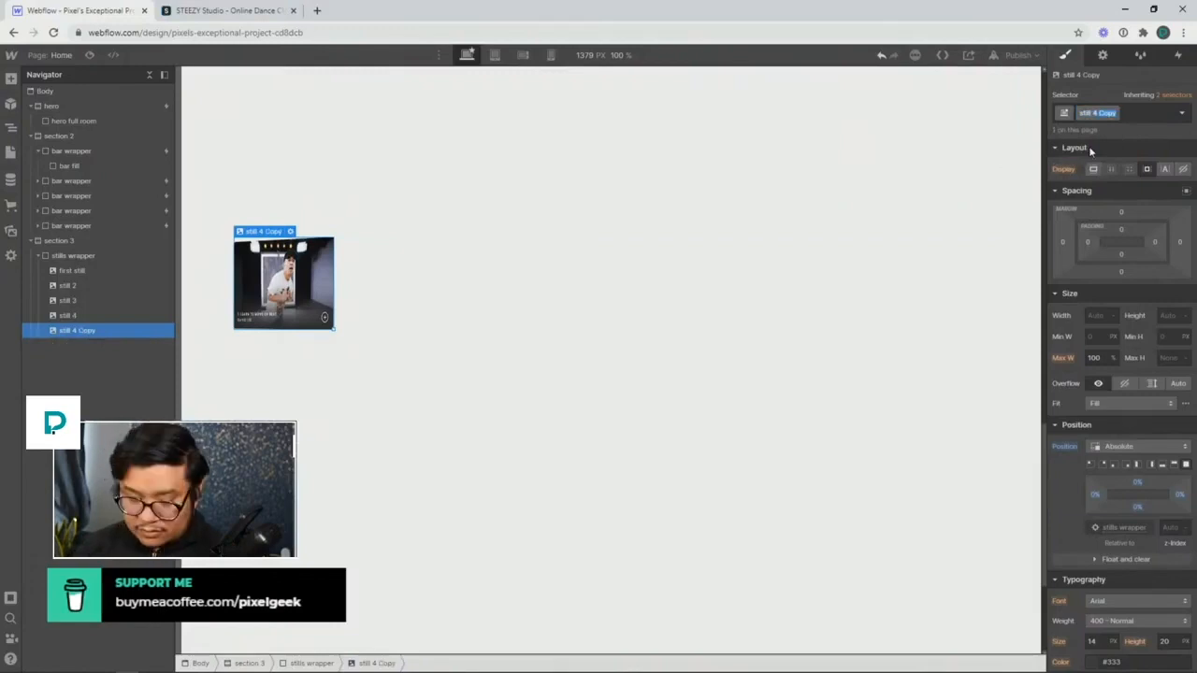
{"action": "type", "text": "still 5"}
{"action": "key", "text": "Return"}
Replace the still 5 picture with the dance still asset whose file name ends in 5.png
{"action": "left_click", "coordinate": [1103, 55]}
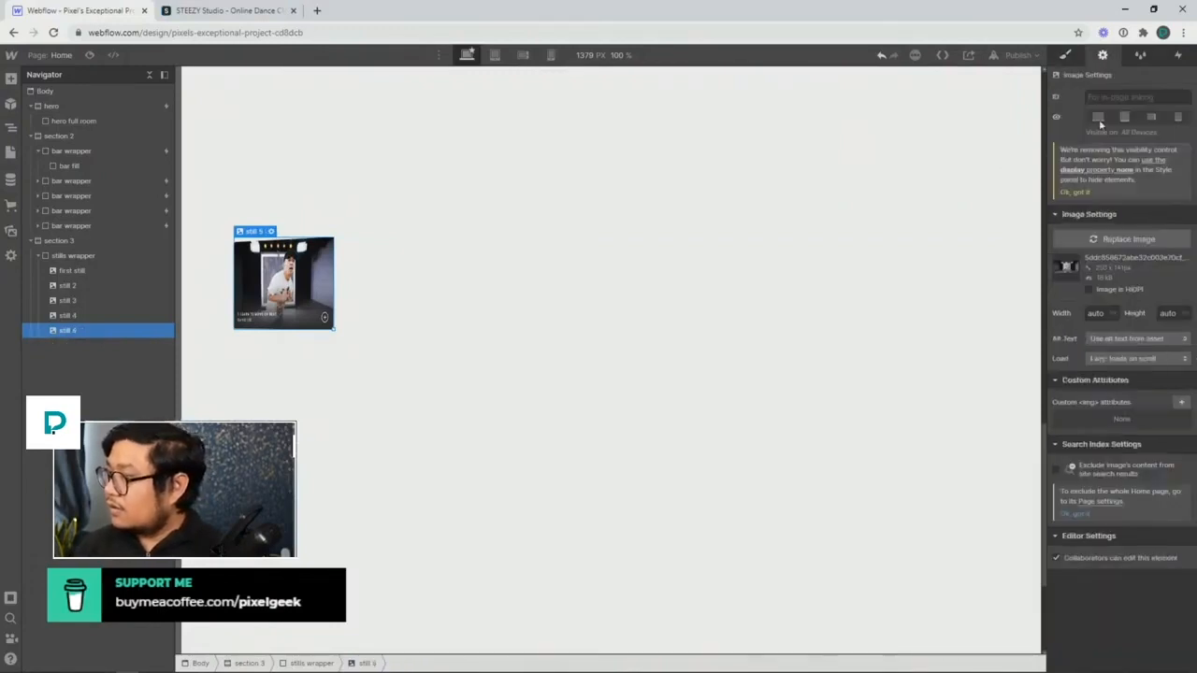
{"action": "key", "text": "j"}
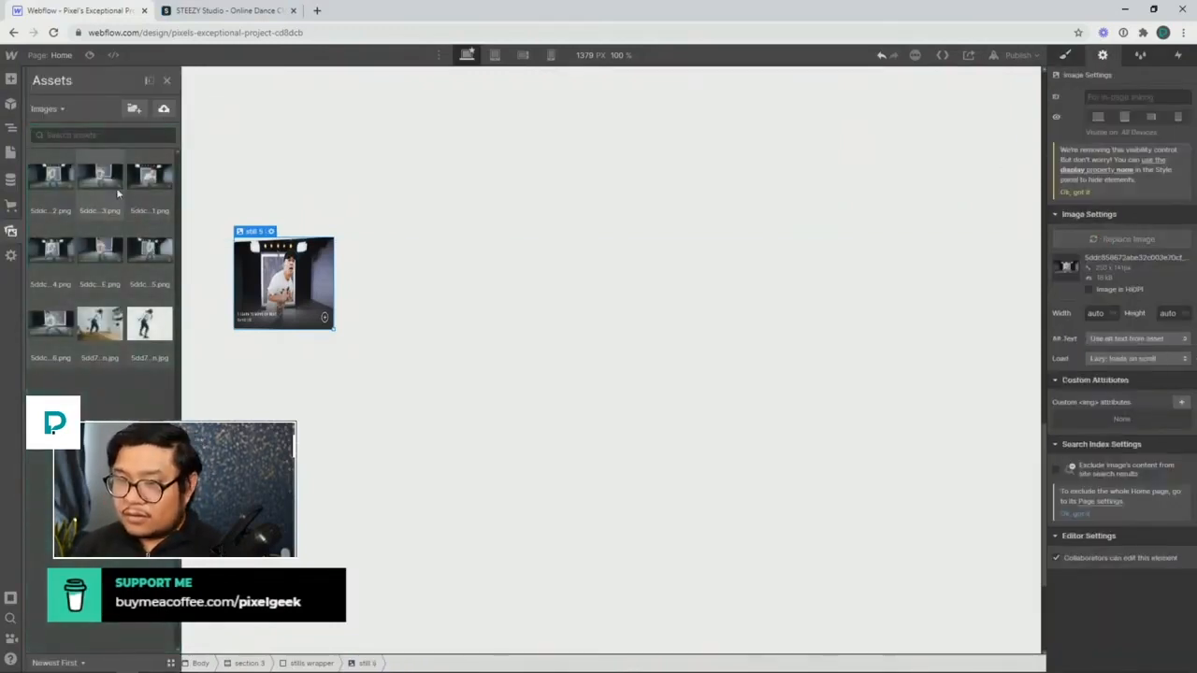
{"action": "left_click", "coordinate": [152, 269]}
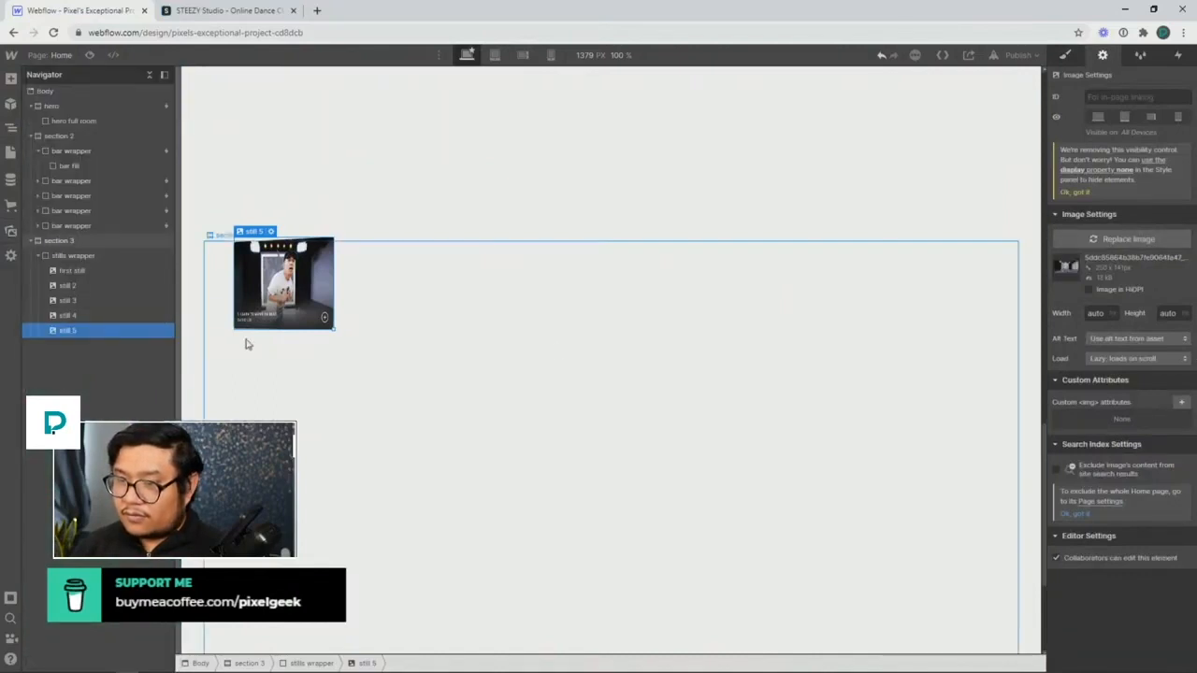
Remove the 3D Rotate transform from the stills wrapper
{"action": "left_click", "coordinate": [361, 317]}
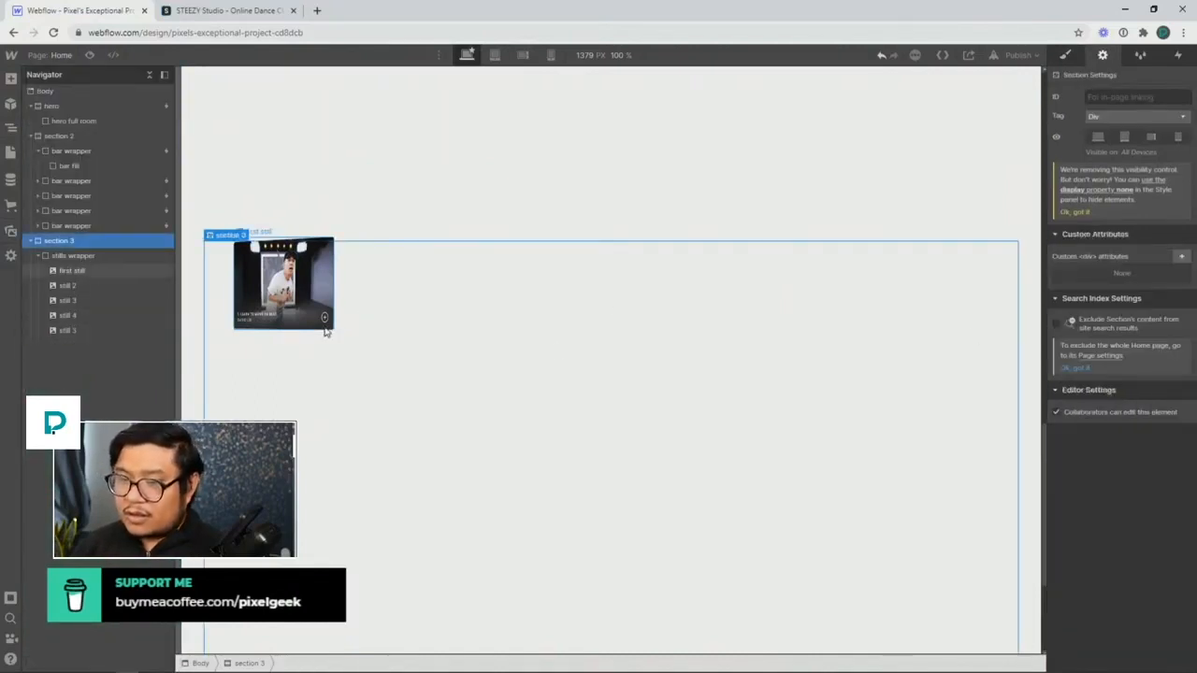
{"action": "left_click", "coordinate": [103, 256]}
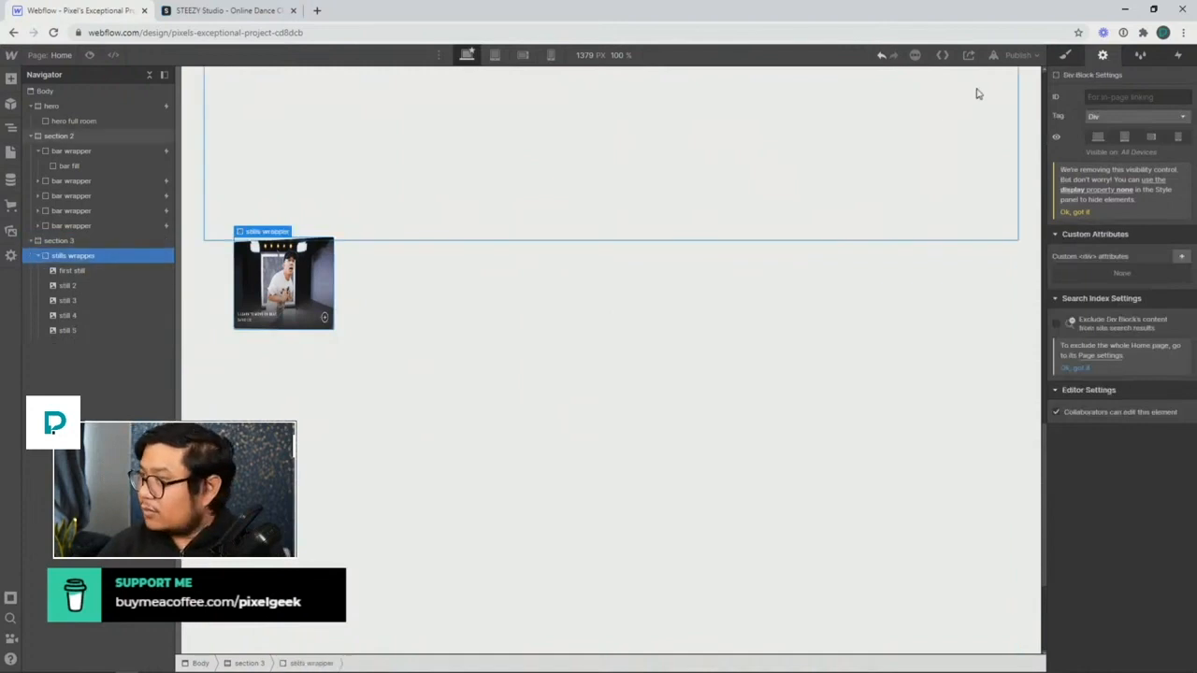
{"action": "left_click", "coordinate": [1065, 55]}
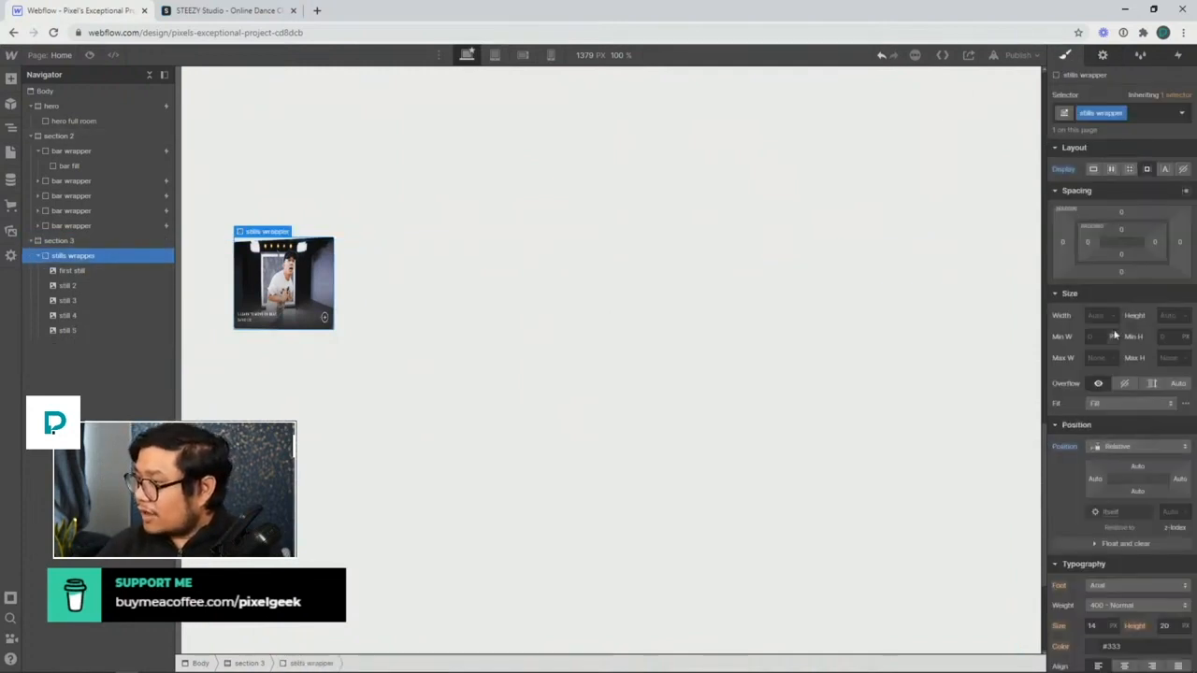
{"action": "scroll", "coordinate": [1115, 472], "scroll_direction": "down", "scroll_amount": 5}
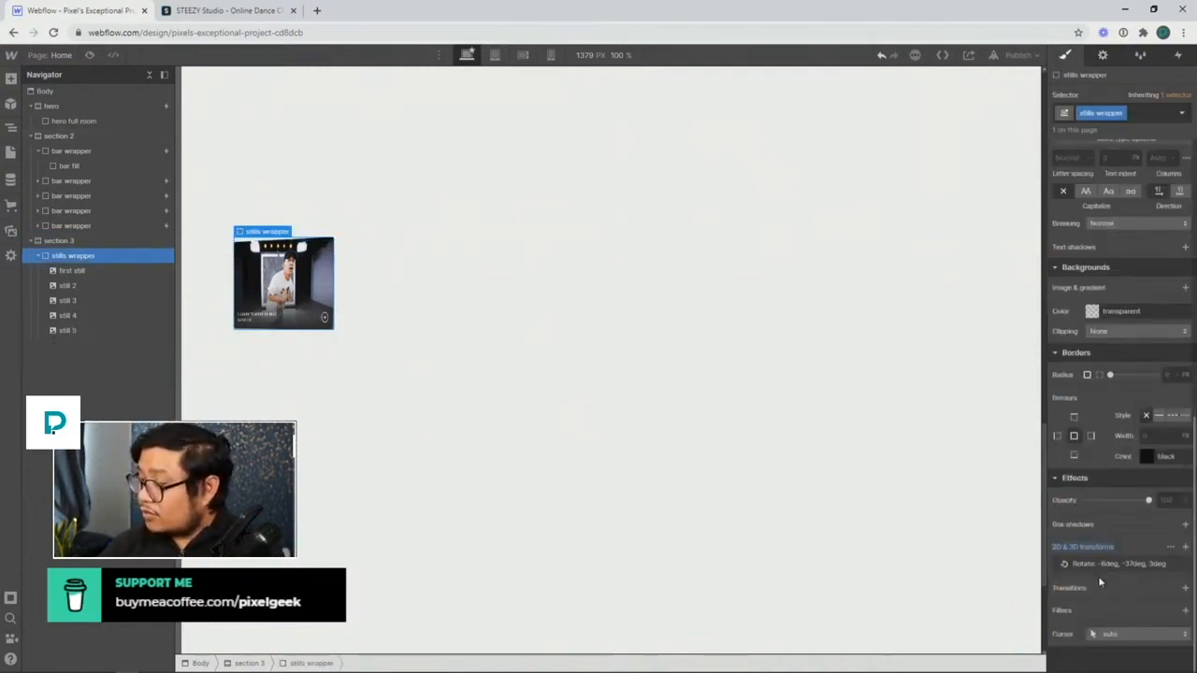
{"action": "left_click", "coordinate": [1098, 549], "text": "alt"}
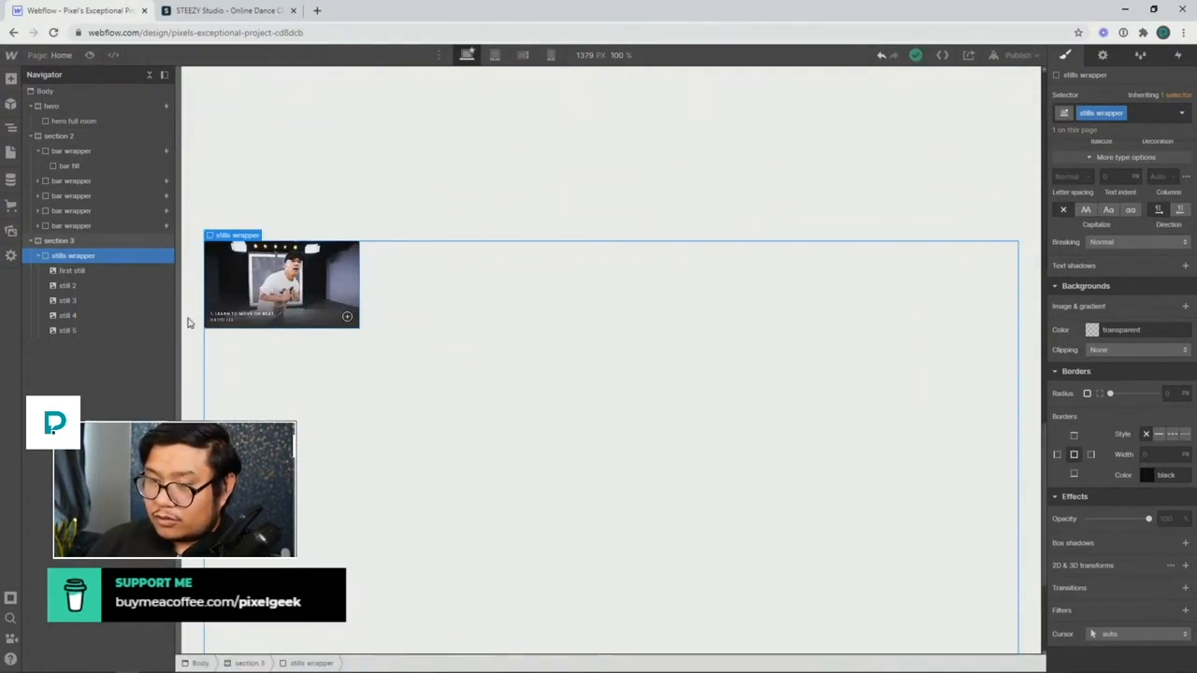
Add a While scrolling in view trigger to section 3 that plays a new scroll animation named "video stills"
{"action": "left_click", "coordinate": [71, 241]}
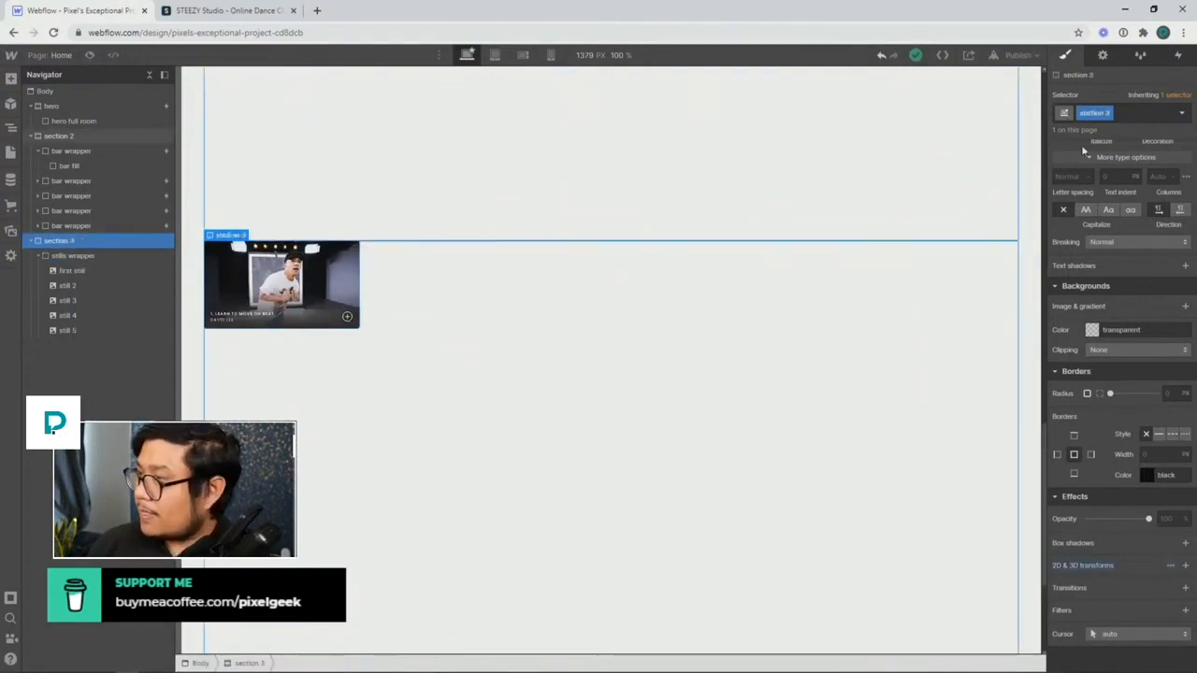
{"action": "left_click", "coordinate": [1183, 55]}
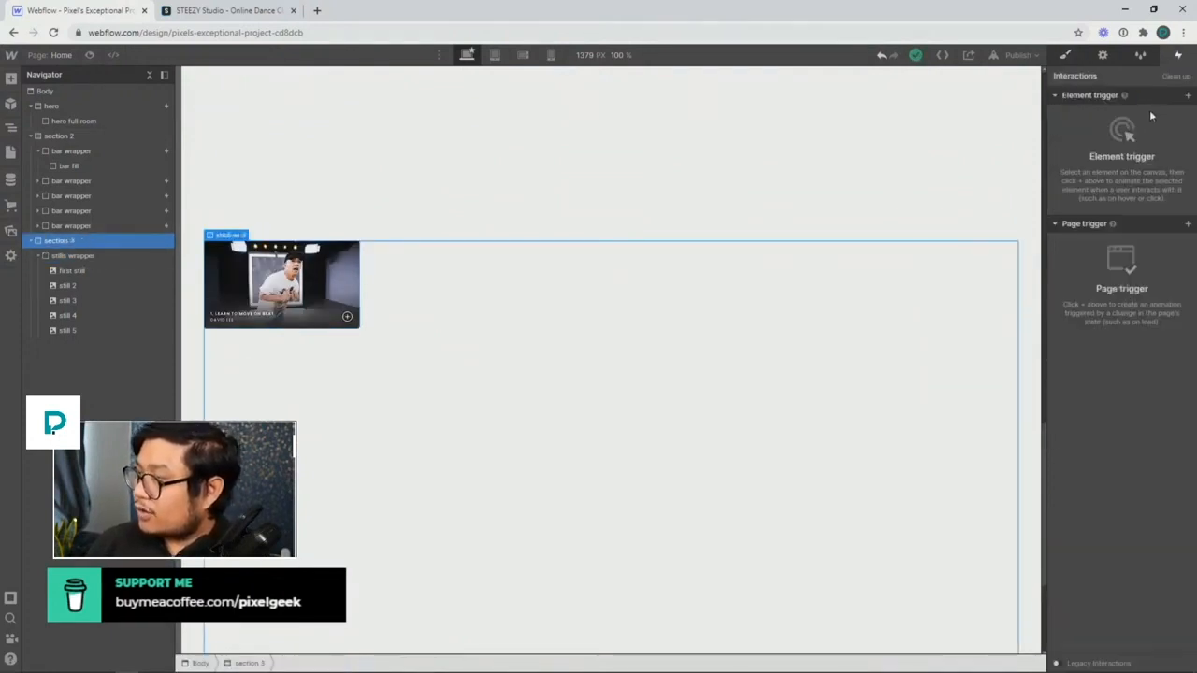
{"action": "left_click", "coordinate": [1188, 95]}
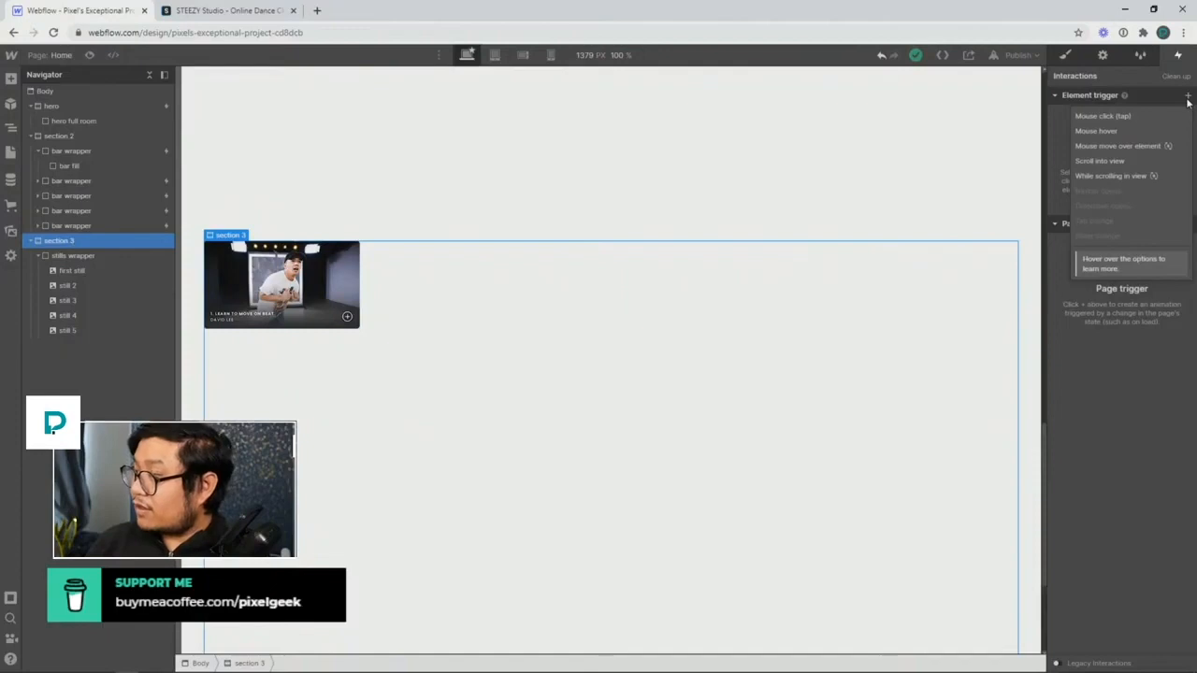
{"action": "left_click", "coordinate": [1129, 177]}
{"action": "left_click", "coordinate": [1138, 160]}
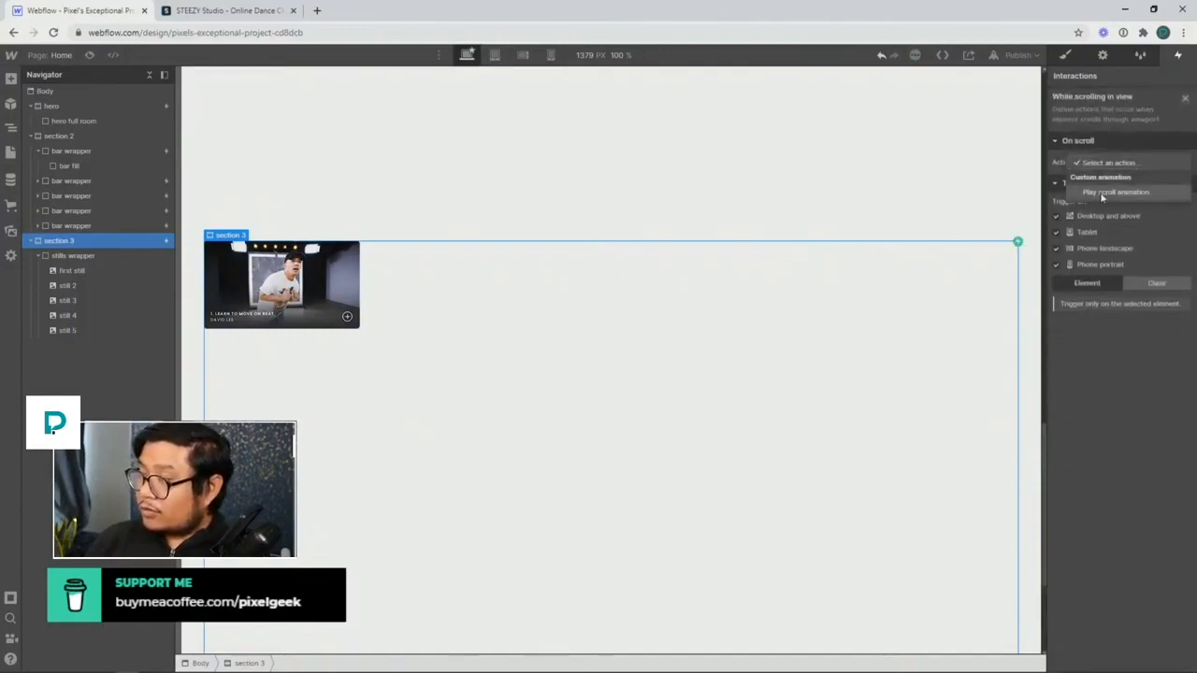
{"action": "left_click", "coordinate": [1115, 192]}
{"action": "left_click", "coordinate": [1184, 241]}
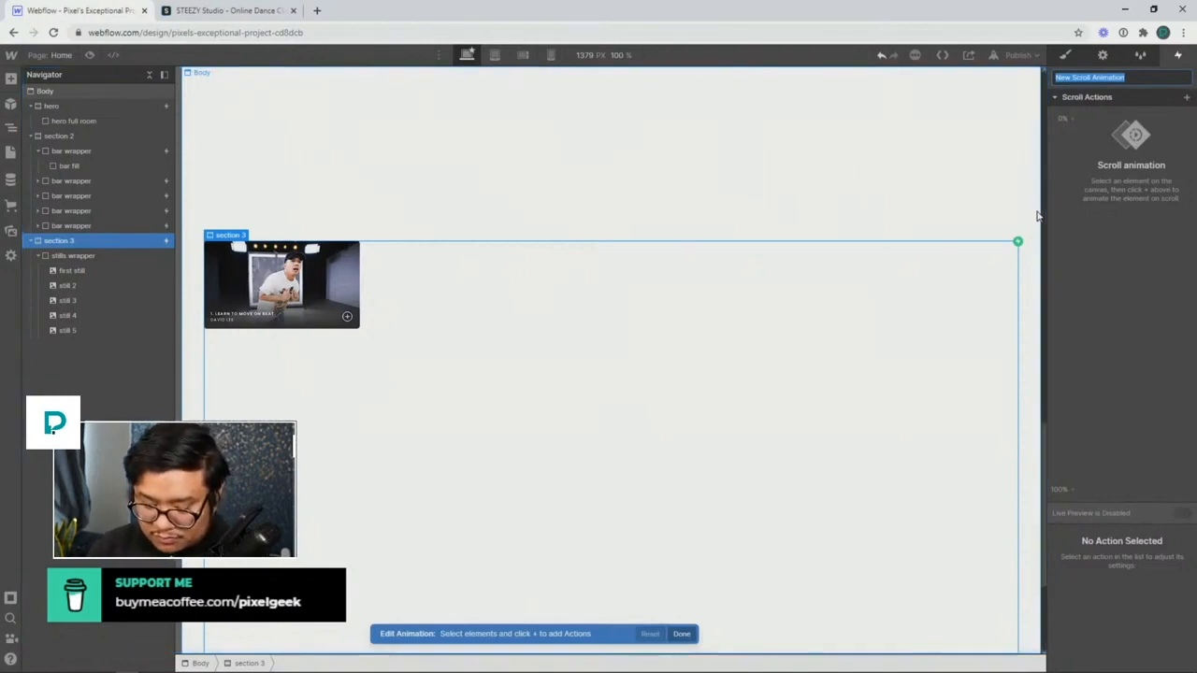
{"action": "type", "text": "video stills"}
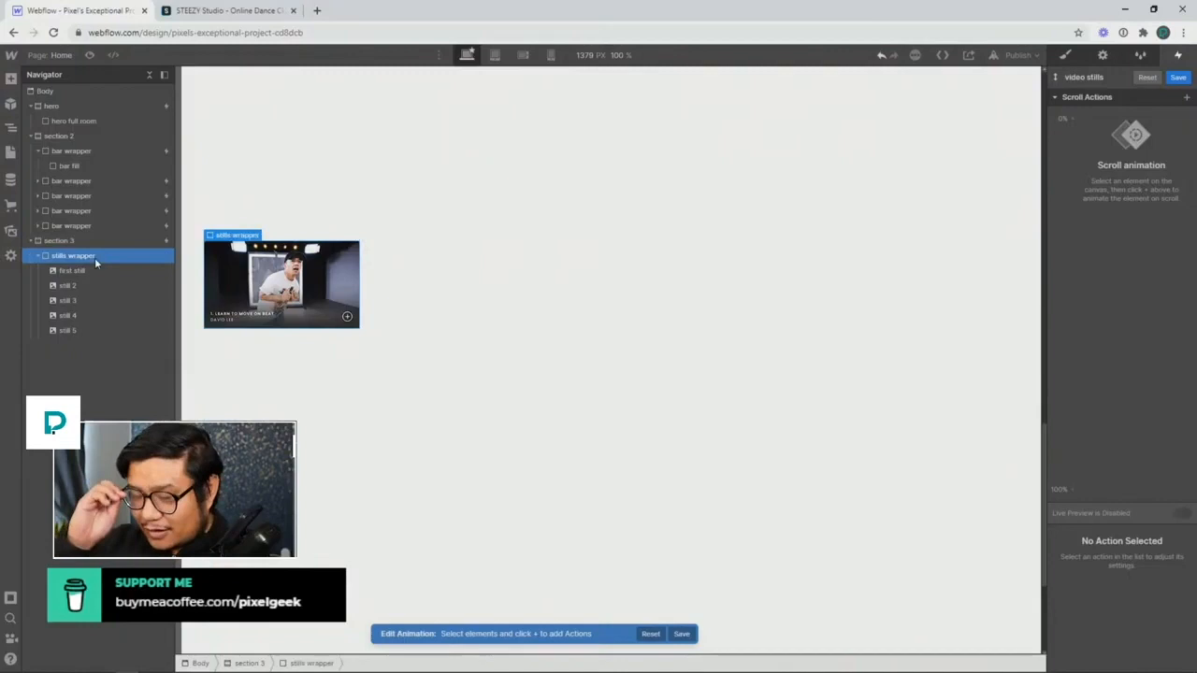
Add a Rotate scroll action for the stills wrapper at 0% with 0 degrees on the X, Y and Z axes
{"action": "left_click", "coordinate": [94, 257]}
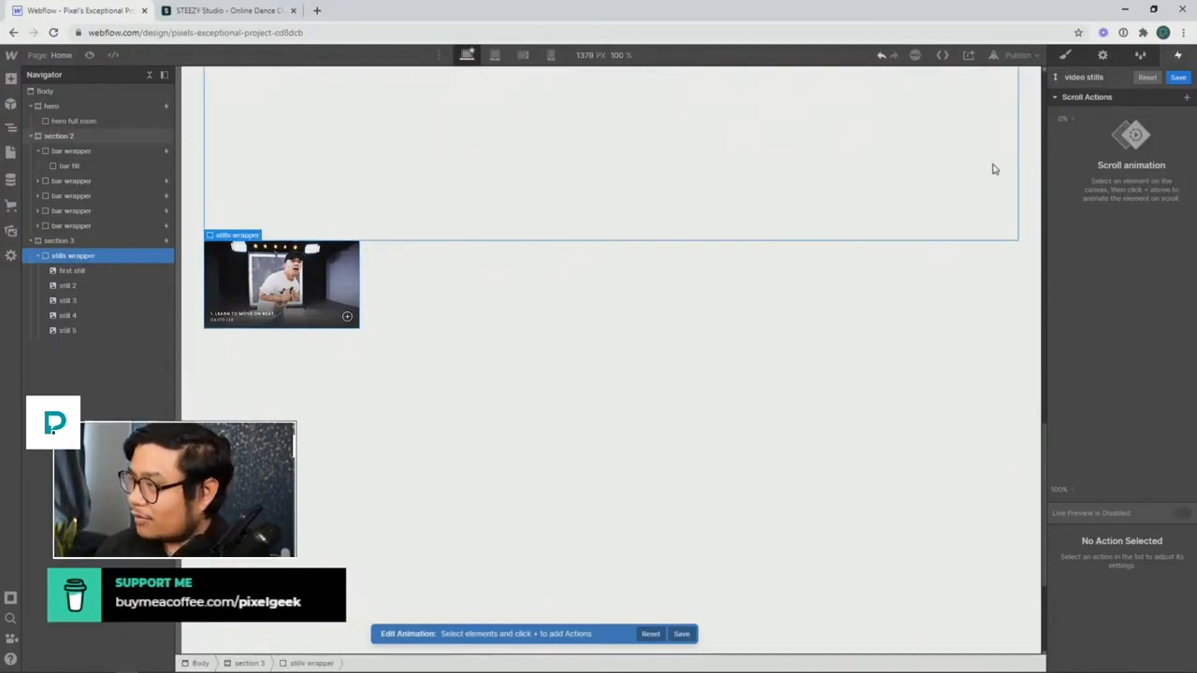
{"action": "left_click", "coordinate": [1071, 121]}
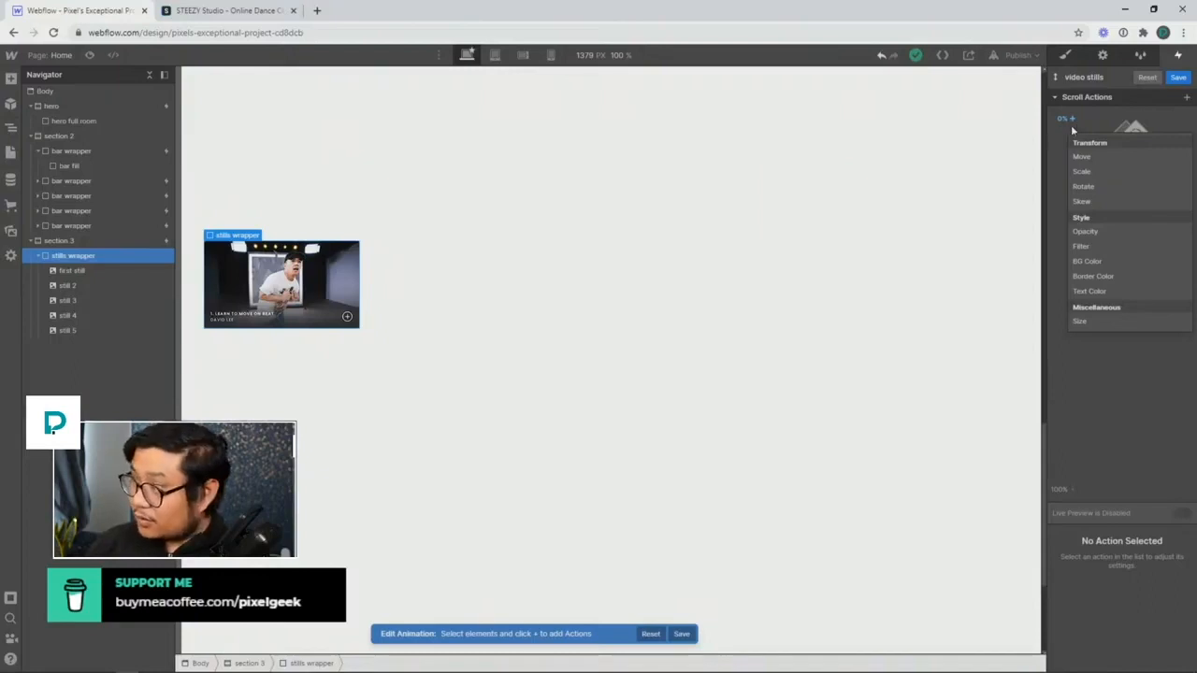
{"action": "left_click", "coordinate": [1098, 185]}
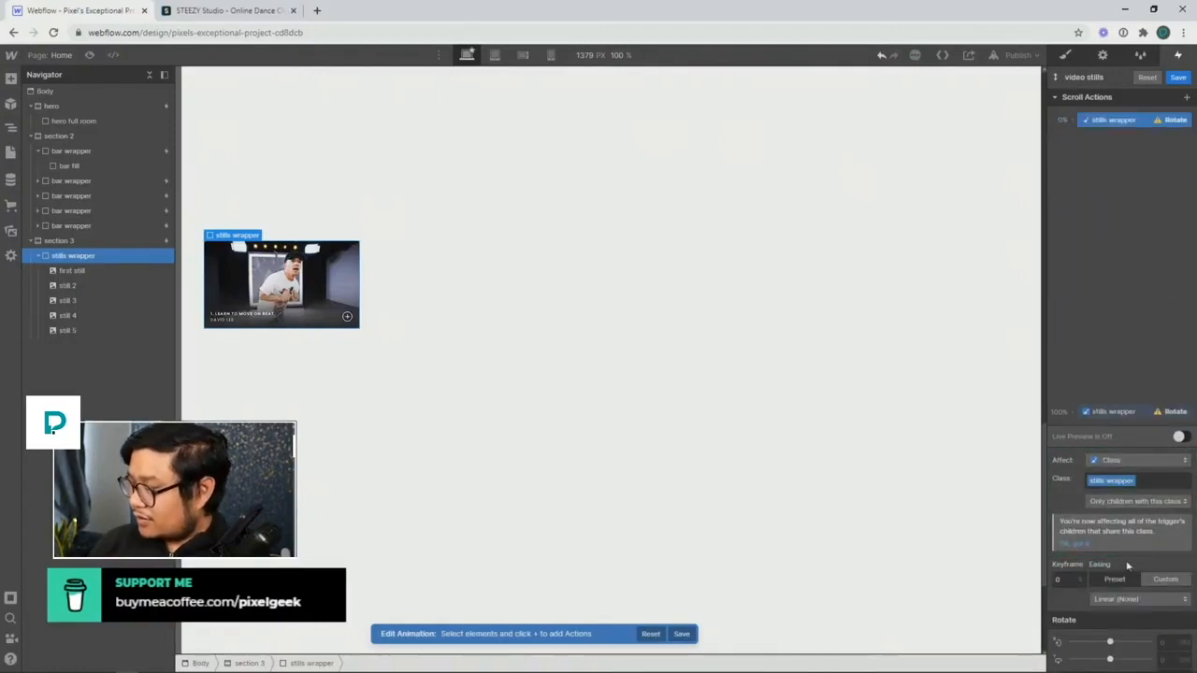
{"action": "scroll", "coordinate": [1119, 607], "scroll_direction": "down", "scroll_amount": 1}
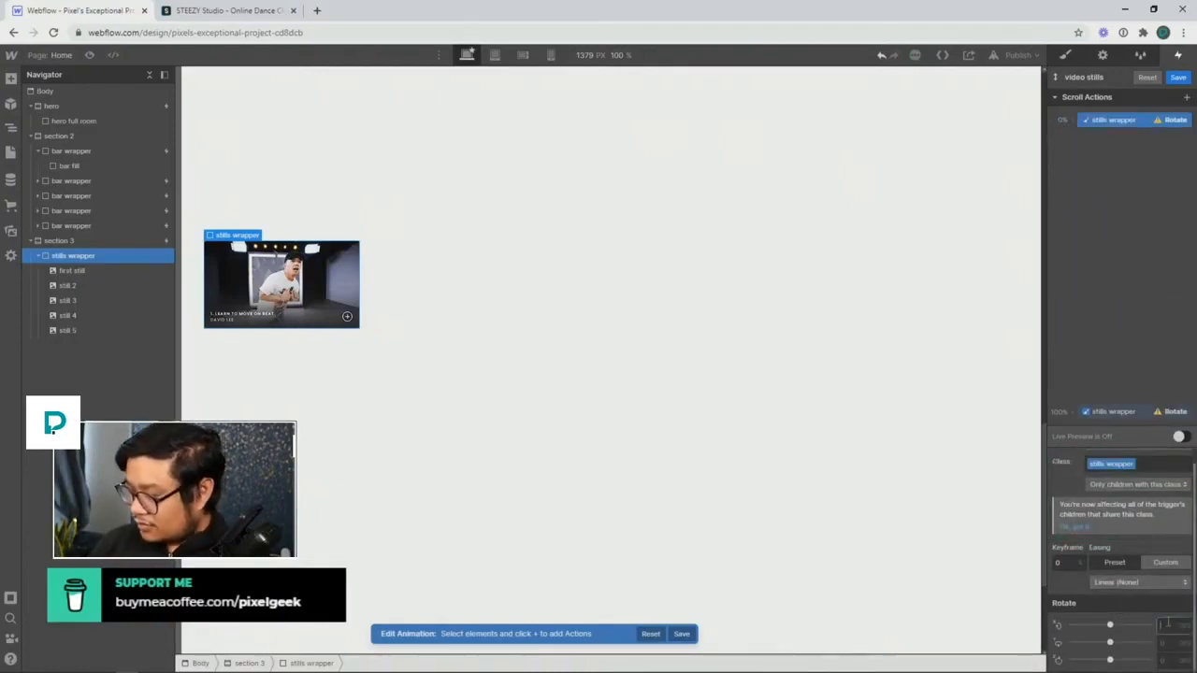
{"action": "type", "text": "0"}
{"action": "key", "text": "Tab"}
{"action": "type", "text": "0"}
{"action": "key", "text": "Tab"}
{"action": "type", "text": "0"}
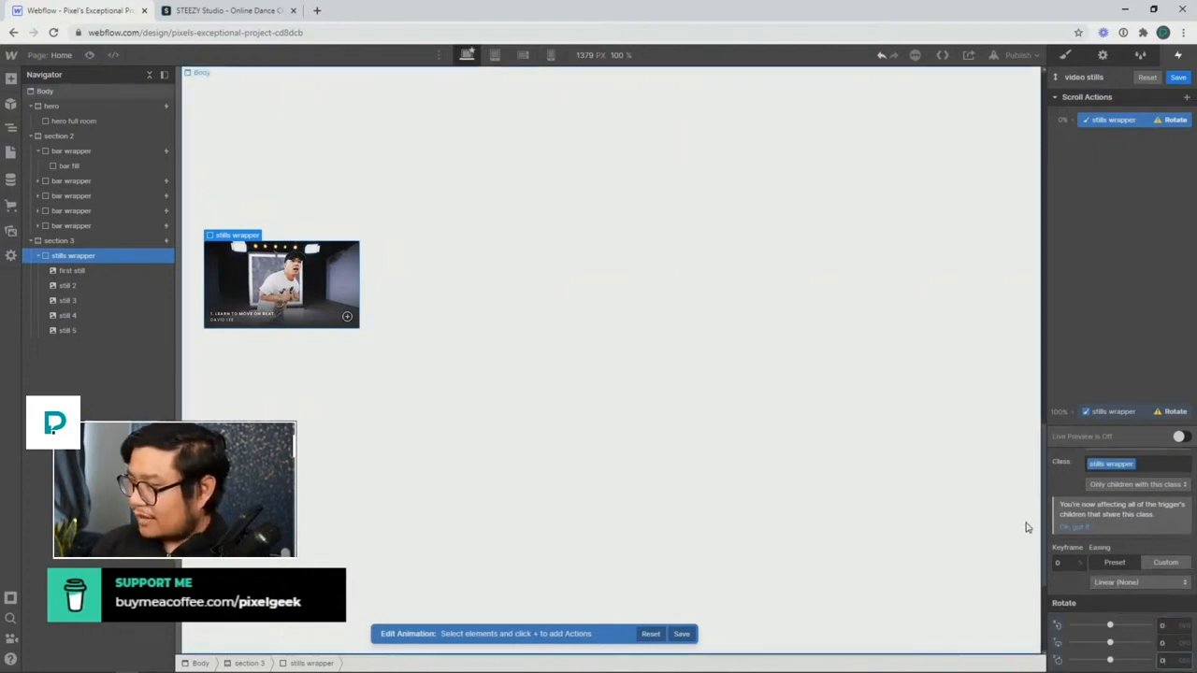
Set the stills wrapper's rotation at the 100% keyframe to -6, -37 and 3 degrees on X, Y and Z
{"action": "left_click", "coordinate": [1115, 412]}
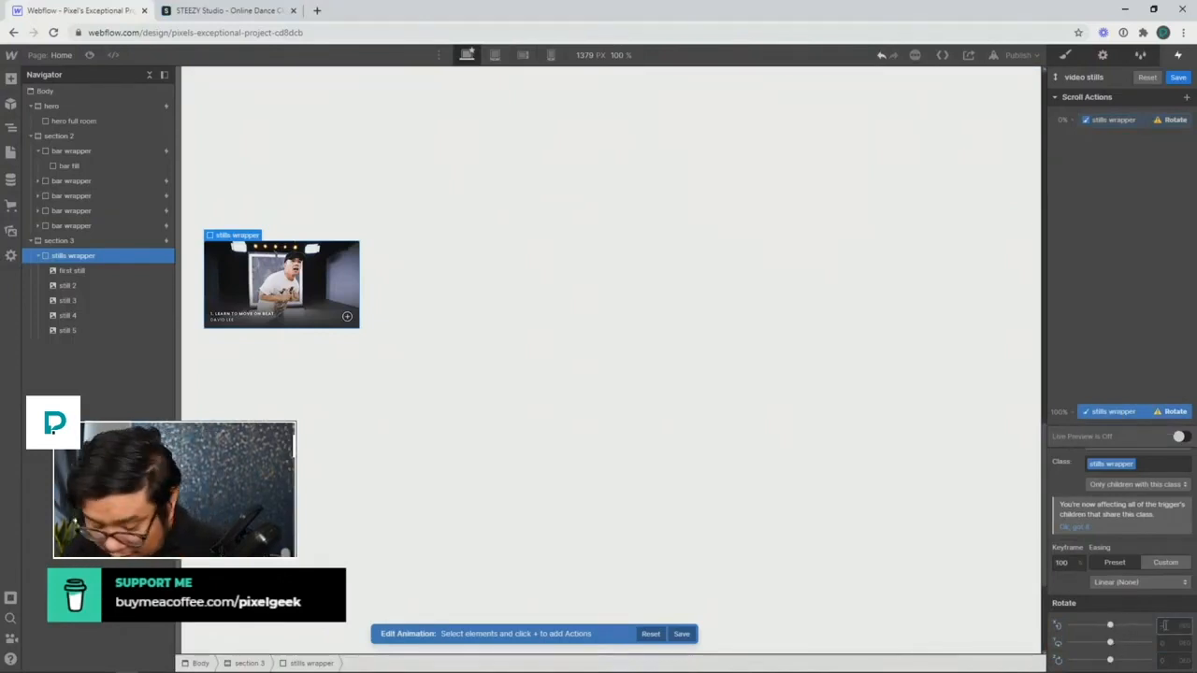
{"action": "key", "text": "Tab"}
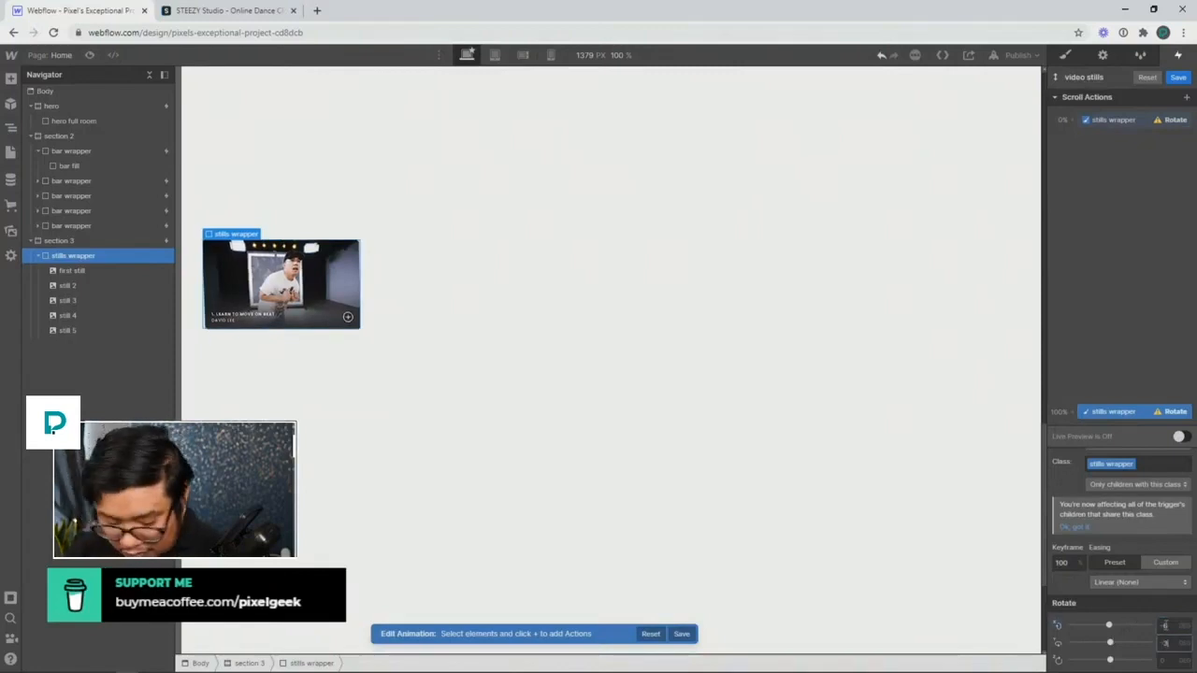
{"action": "key", "text": "Tab"}
{"action": "type", "text": "3"}
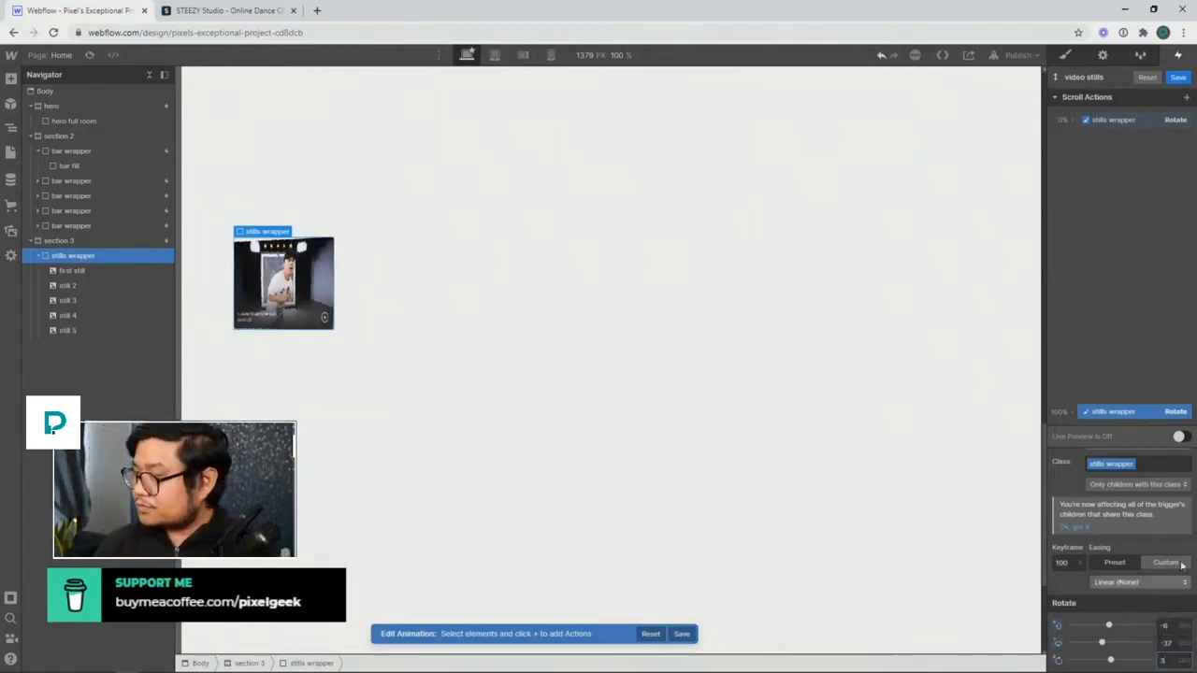
Move the stills wrapper's end rotation keyframe to 55% and preview the scroll animation live
{"action": "left_click_drag", "start_coordinate": [1148, 418], "coordinate": [1147, 279]}
{"action": "left_click", "coordinate": [1181, 436]}
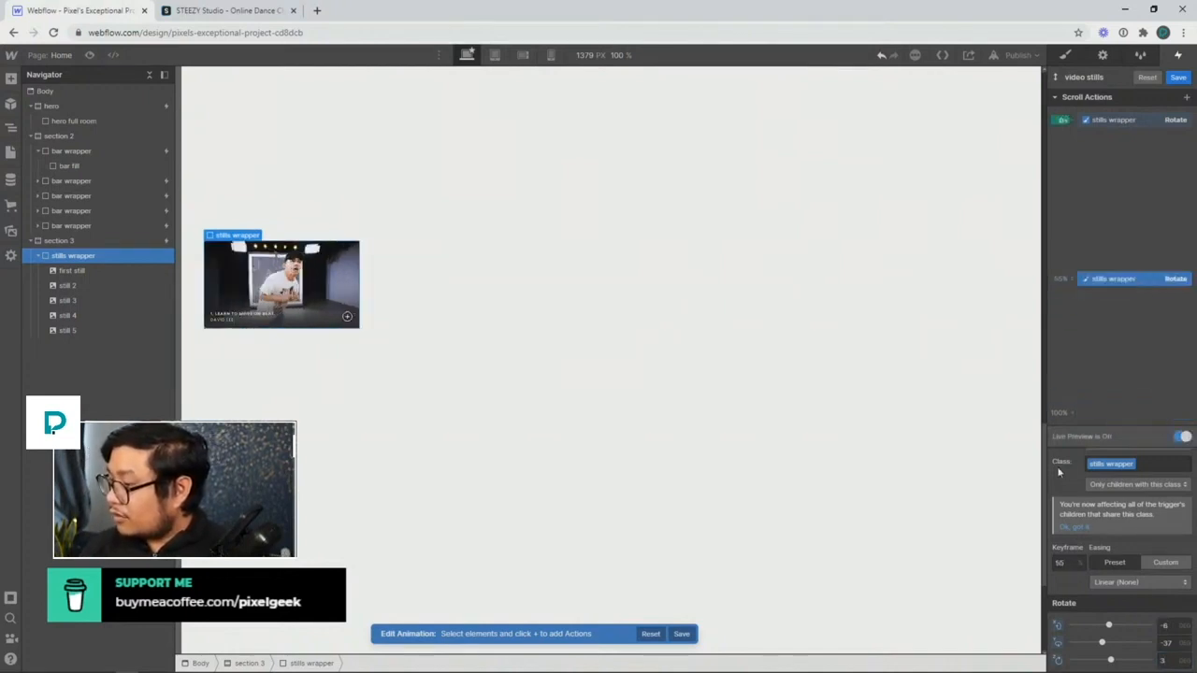
{"action": "left_click_drag", "start_coordinate": [1042, 458], "coordinate": [969, 431]}
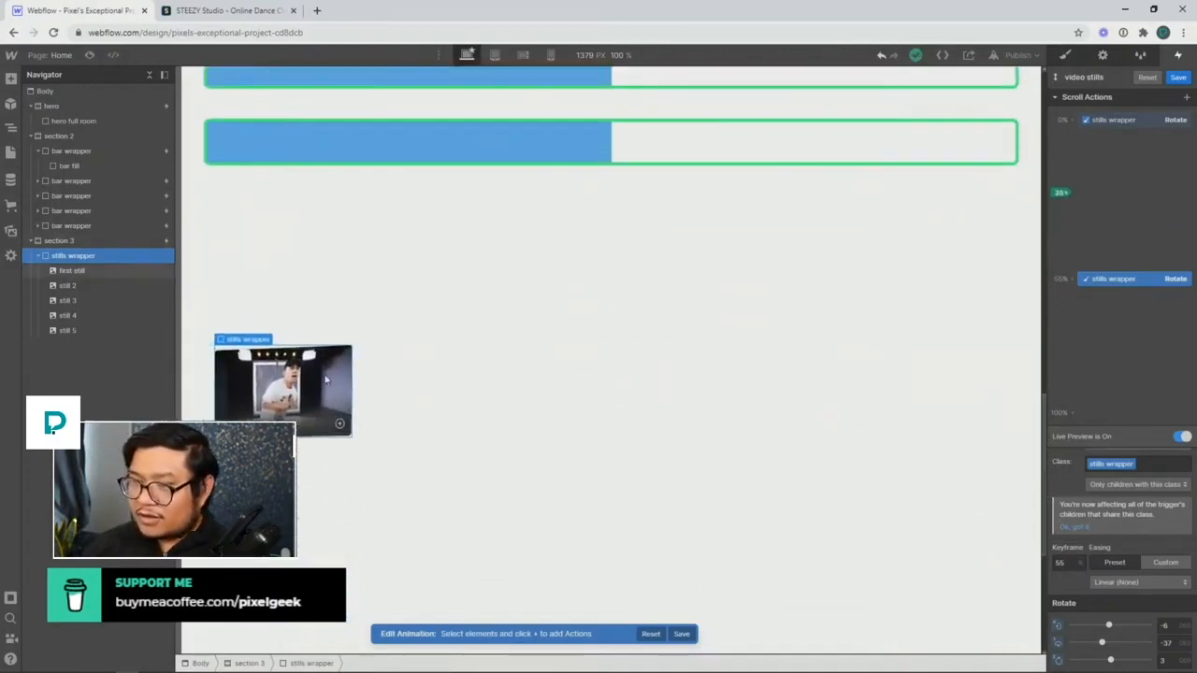
Try to add a Rotate scroll action for still 2 at the 0% keyframe
{"action": "left_click", "coordinate": [98, 291]}
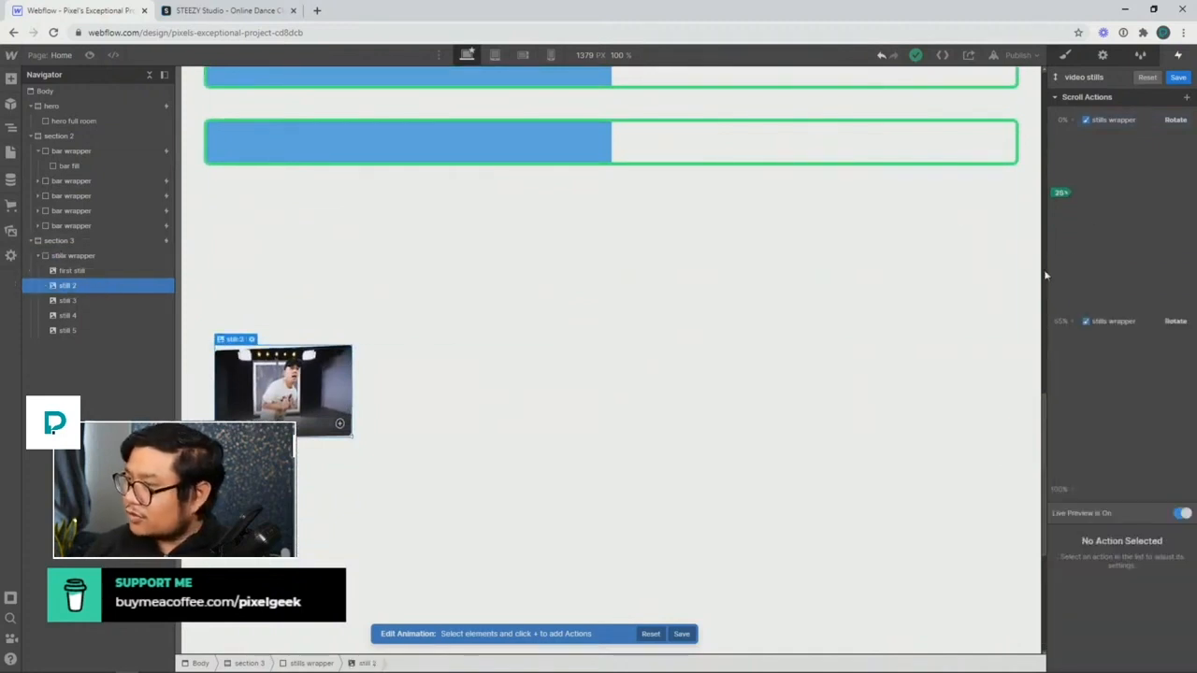
{"action": "left_click", "coordinate": [1071, 122]}
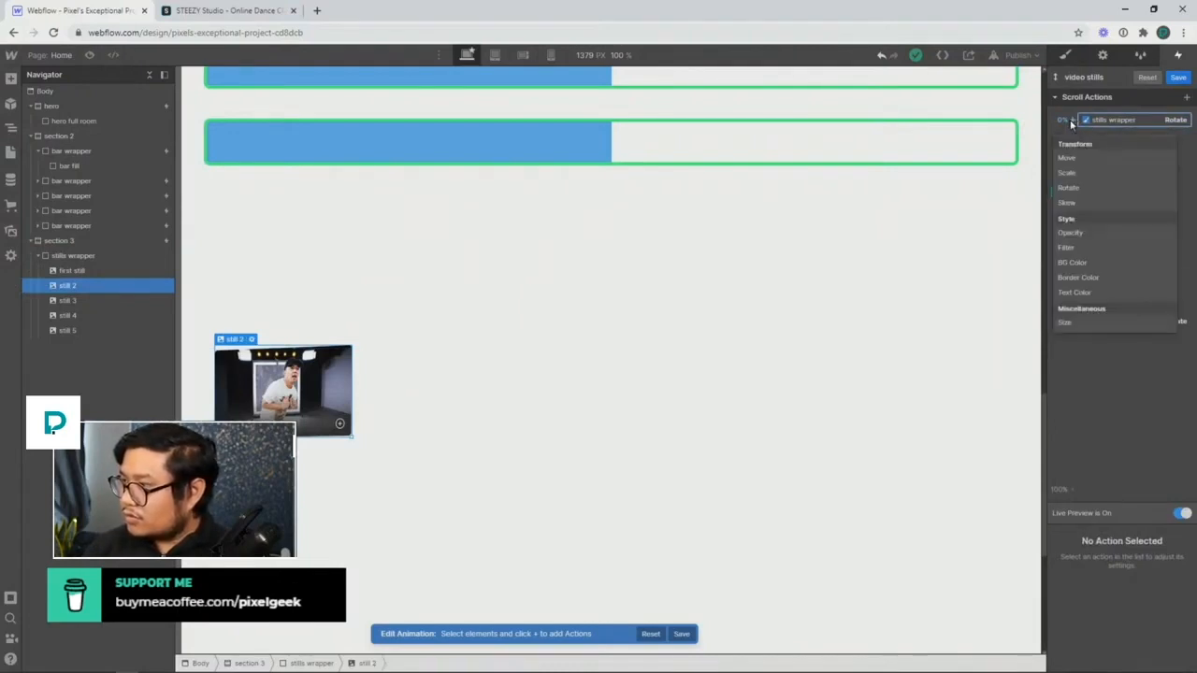
{"action": "left_click", "coordinate": [1087, 188]}
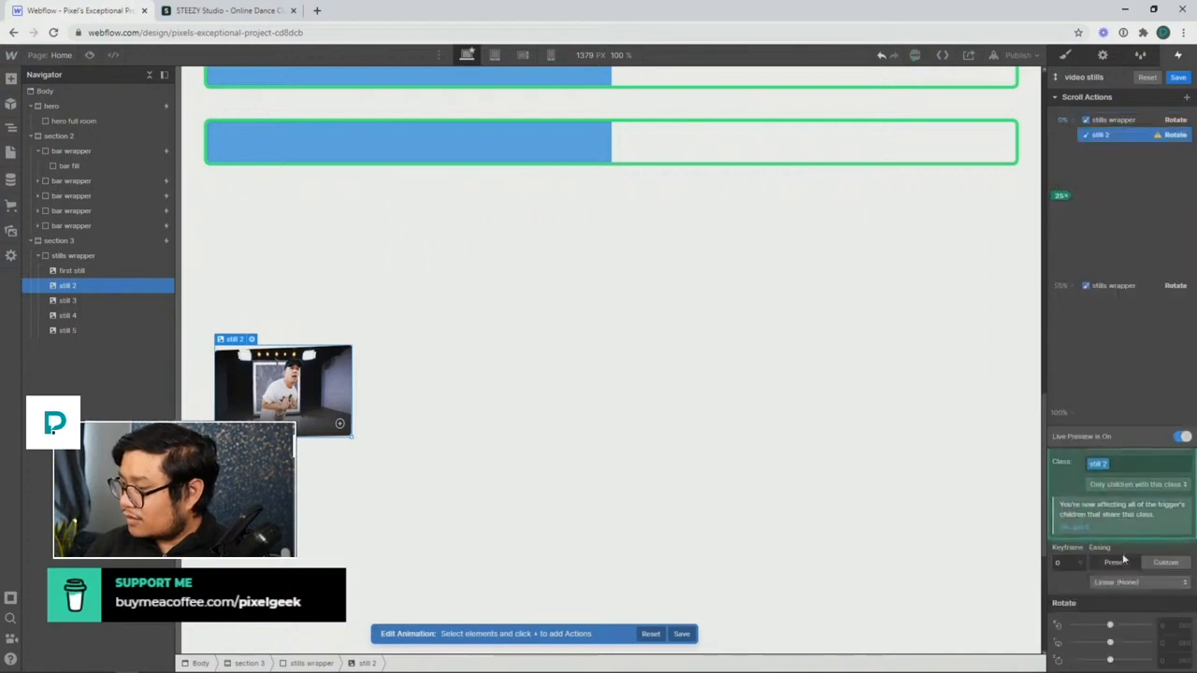
{"action": "left_click", "coordinate": [1122, 278]}
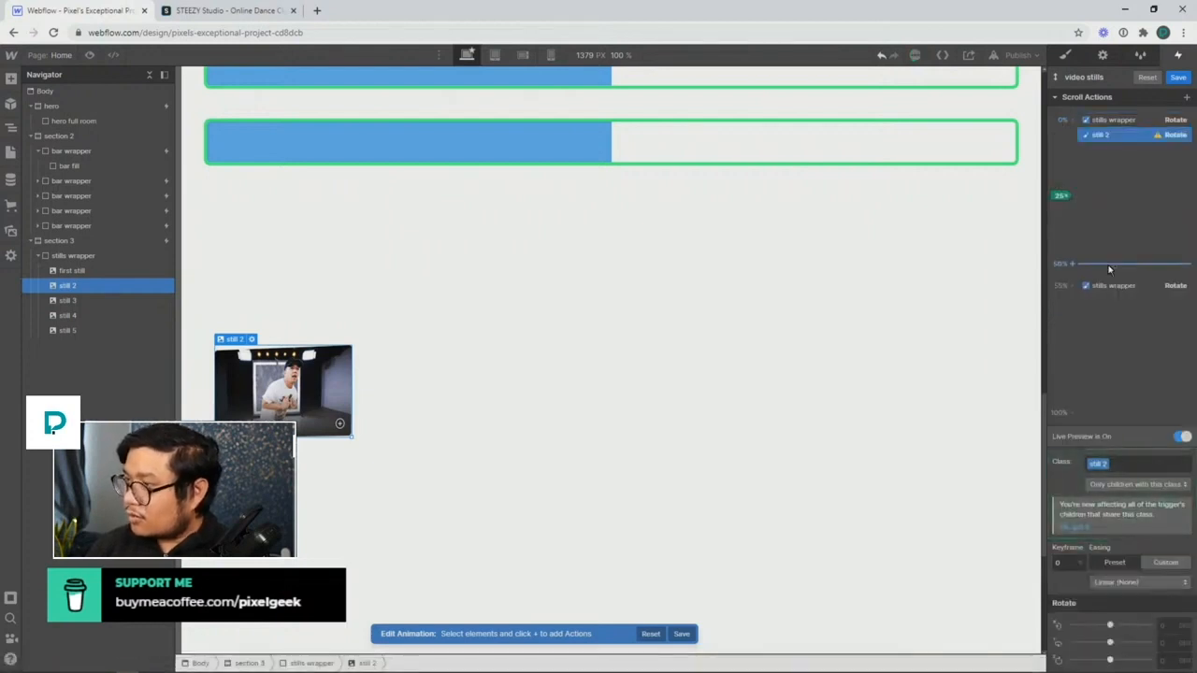
Add Move scroll actions for still 2 at the 0% and 10% keyframes, with a Z move of -72 px at 10%
{"action": "left_click", "coordinate": [1071, 122]}
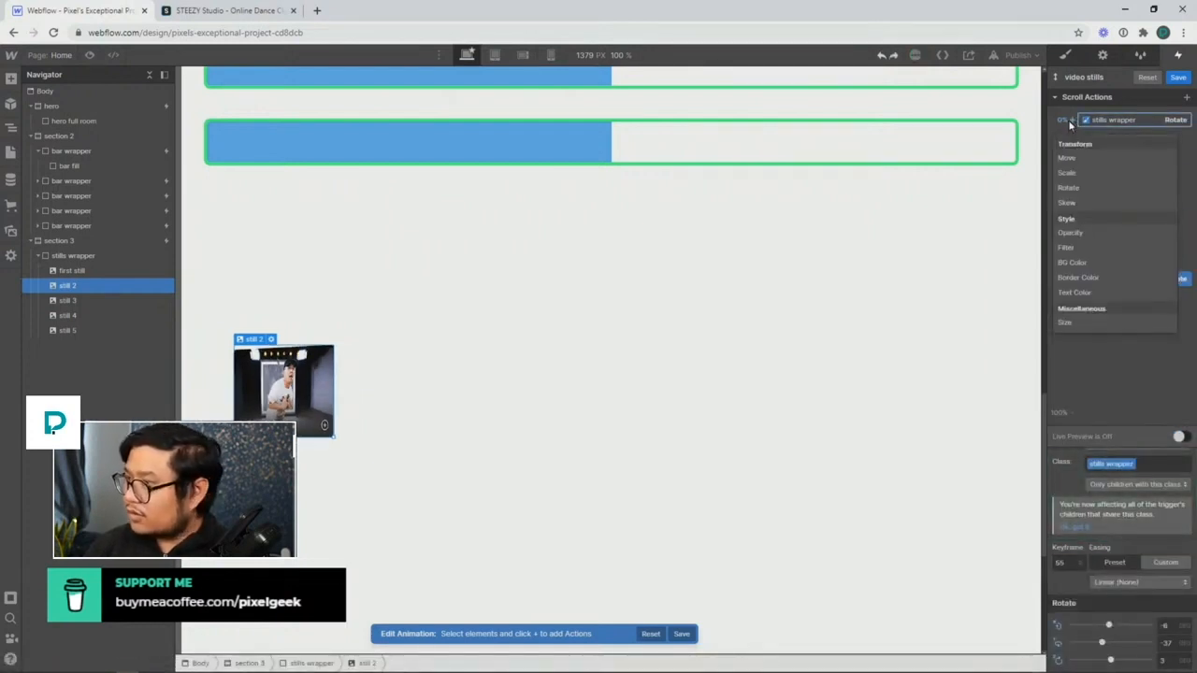
{"action": "left_click", "coordinate": [1081, 162]}
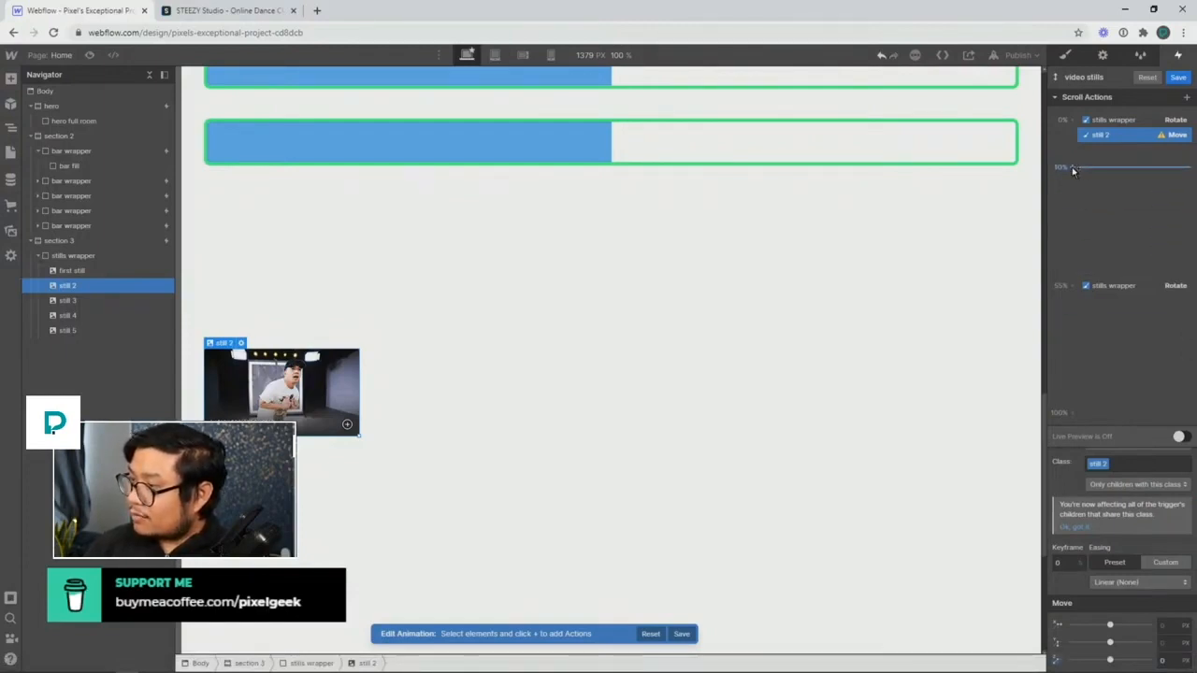
{"action": "left_click", "coordinate": [1073, 168]}
{"action": "left_click", "coordinate": [1067, 205]}
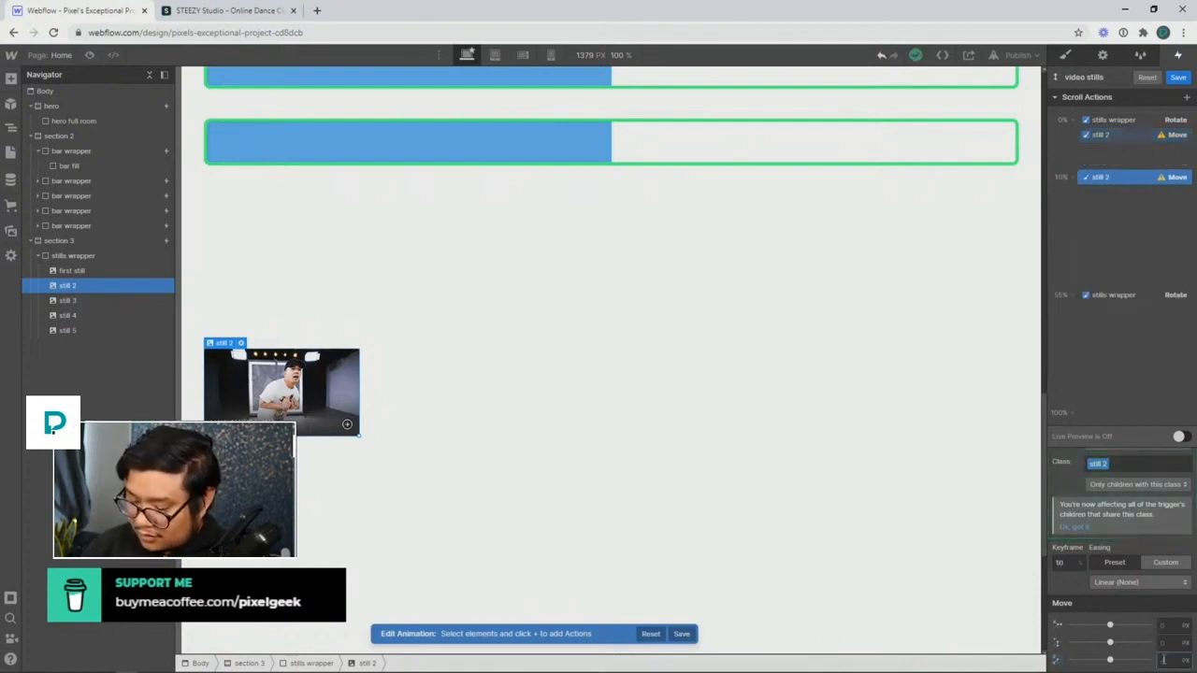
{"action": "key", "text": "Return"}
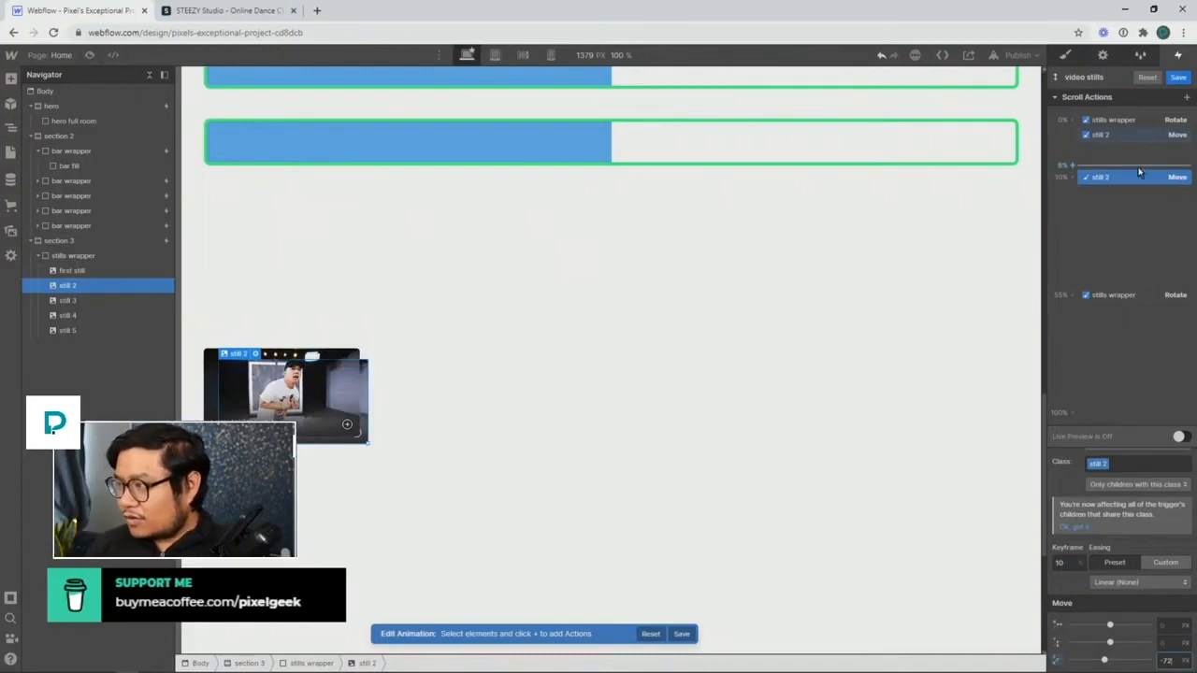
Duplicate still 2's start and end Move actions and place the copy of the end action at the 20% keyframe
{"action": "left_click", "coordinate": [1112, 136]}
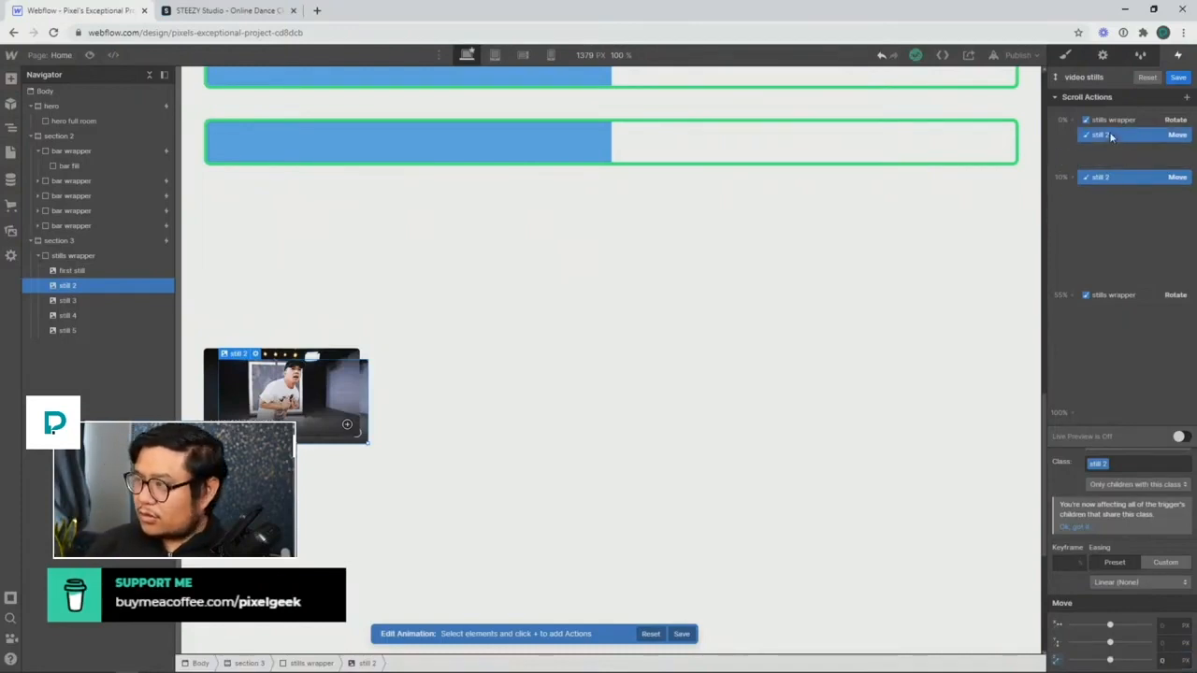
{"action": "right_click", "coordinate": [1112, 136]}
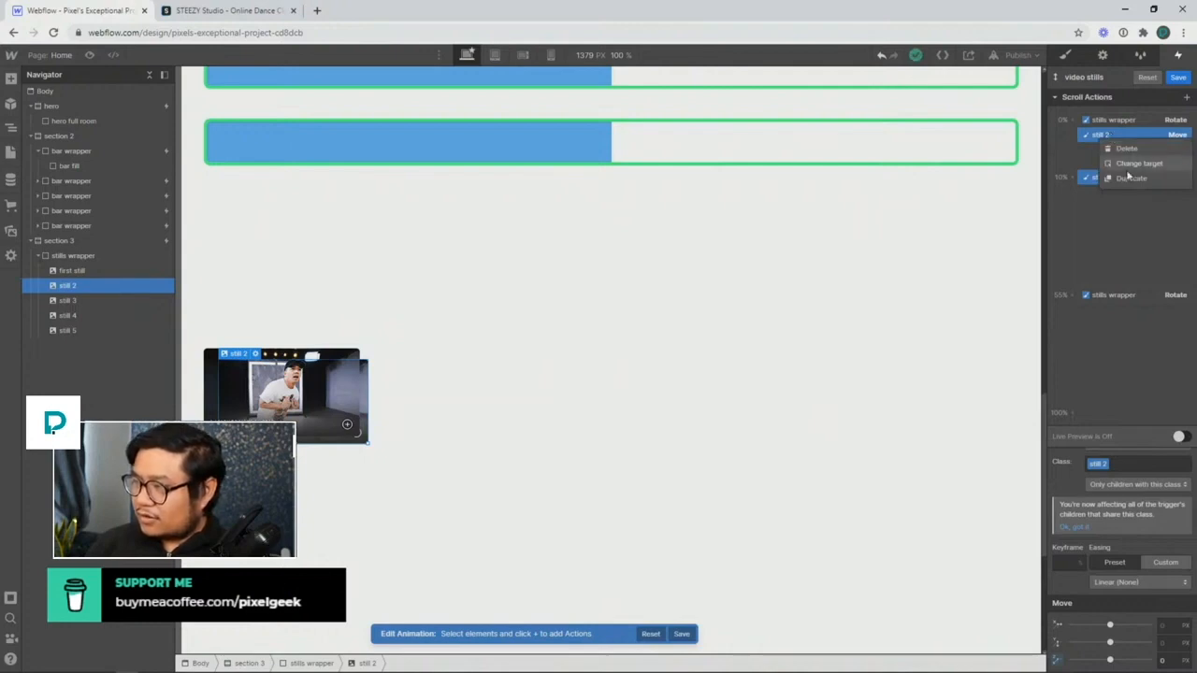
{"action": "left_click", "coordinate": [1129, 178]}
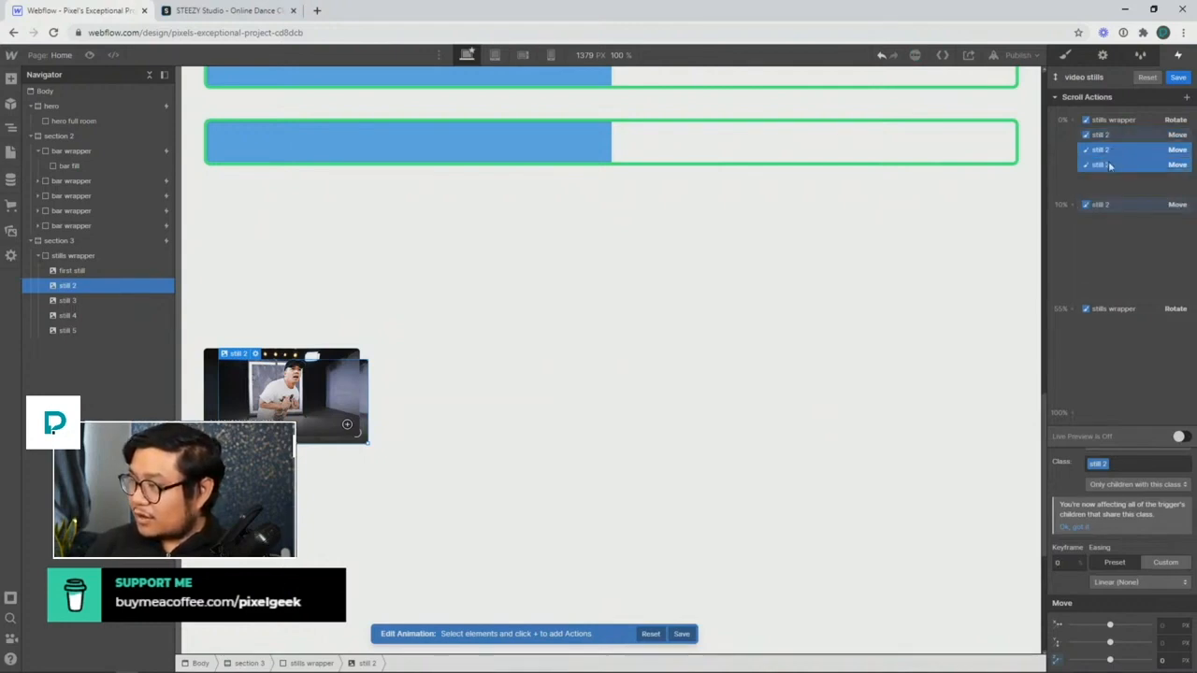
{"action": "left_click", "coordinate": [1110, 166]}
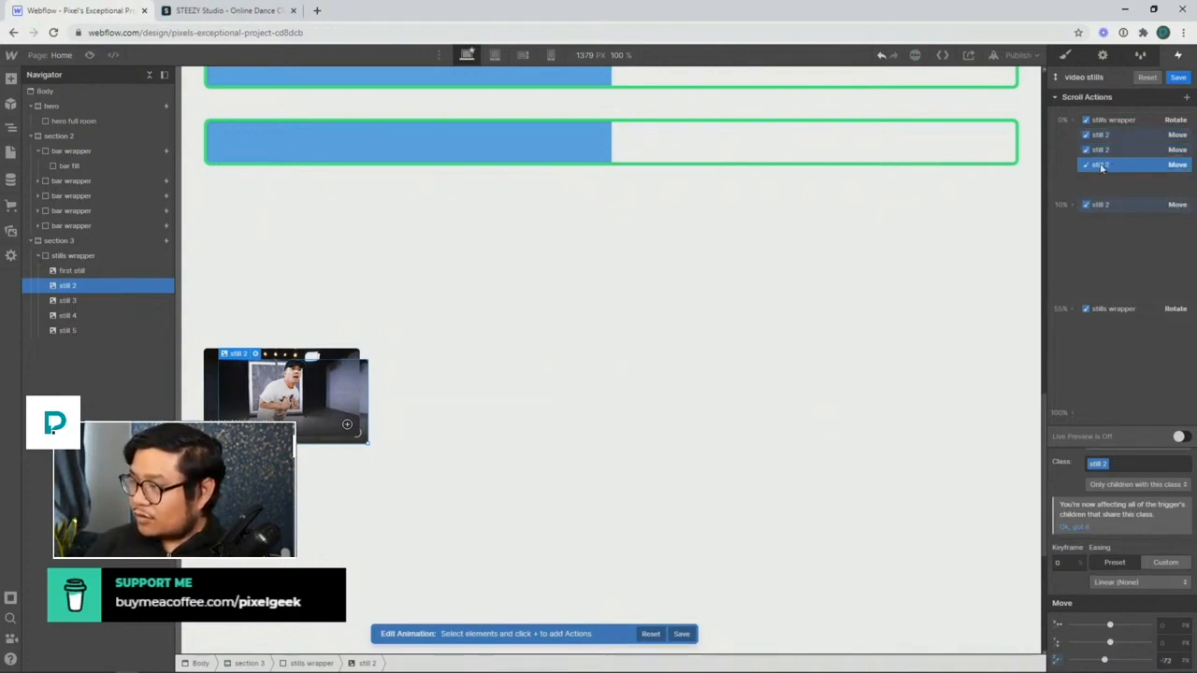
{"action": "left_click_drag", "start_coordinate": [1101, 168], "coordinate": [1094, 235]}
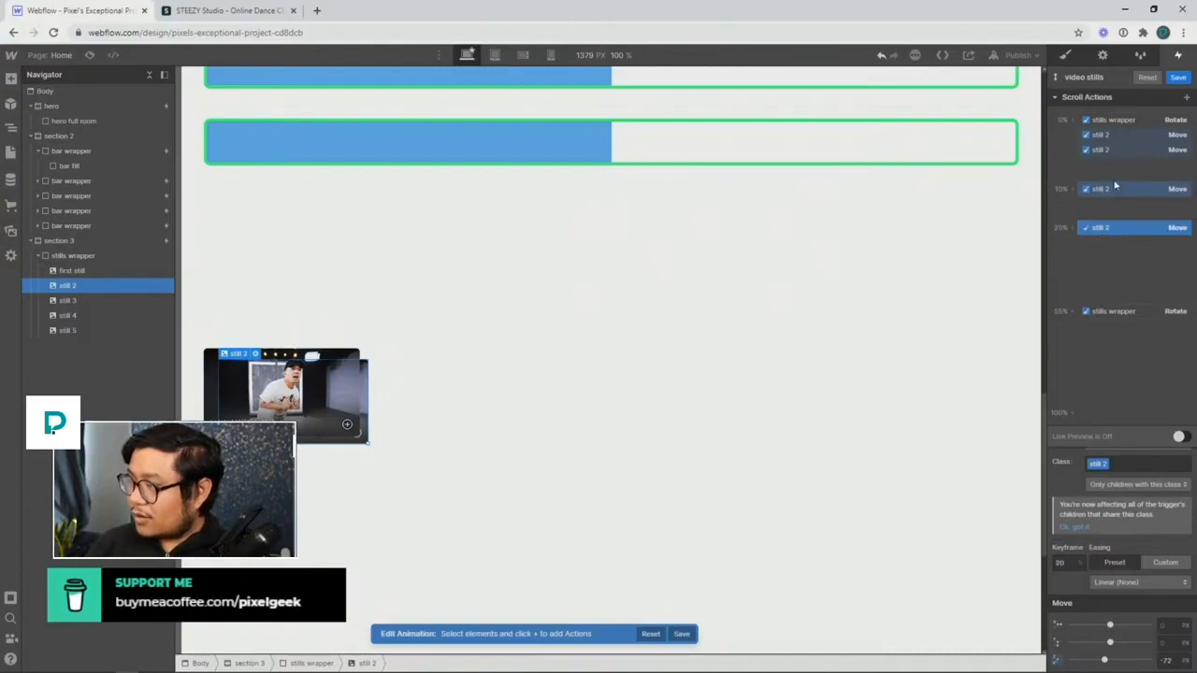
Change the target of the duplicated Move actions at 0% and 20% to still 3
{"action": "left_click", "coordinate": [1099, 150]}
{"action": "left_click", "coordinate": [1100, 228], "text": "shift"}
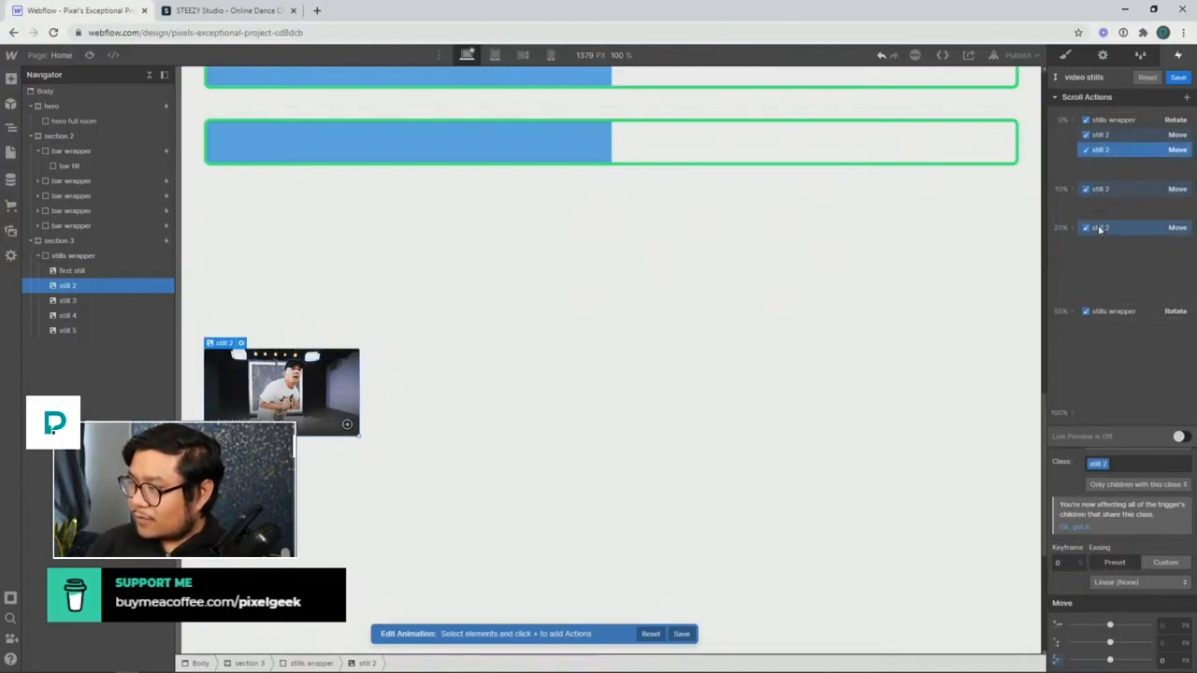
{"action": "right_click", "coordinate": [1100, 229]}
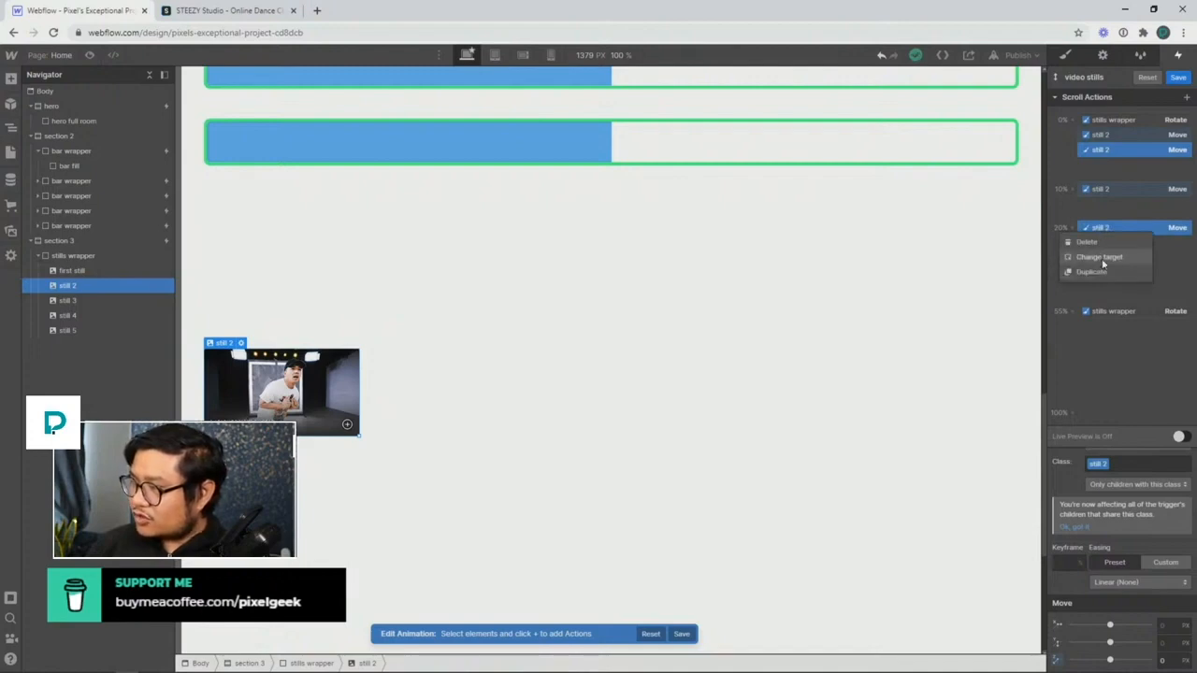
{"action": "left_click", "coordinate": [1101, 258]}
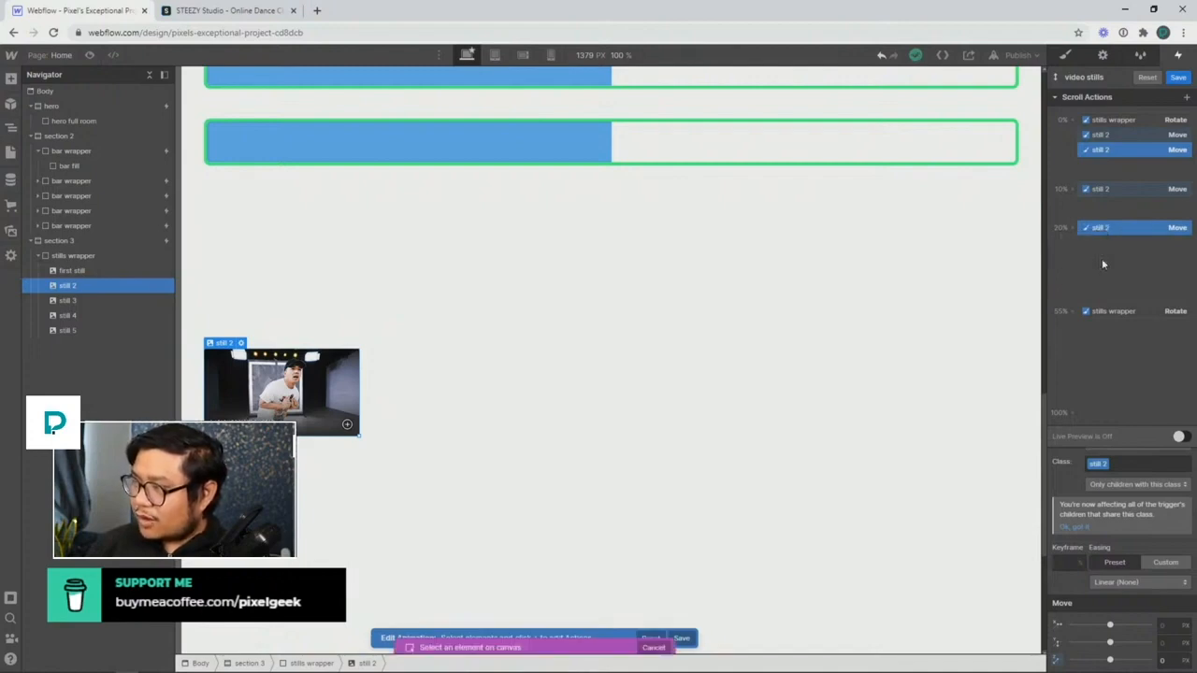
{"action": "left_click", "coordinate": [69, 300]}
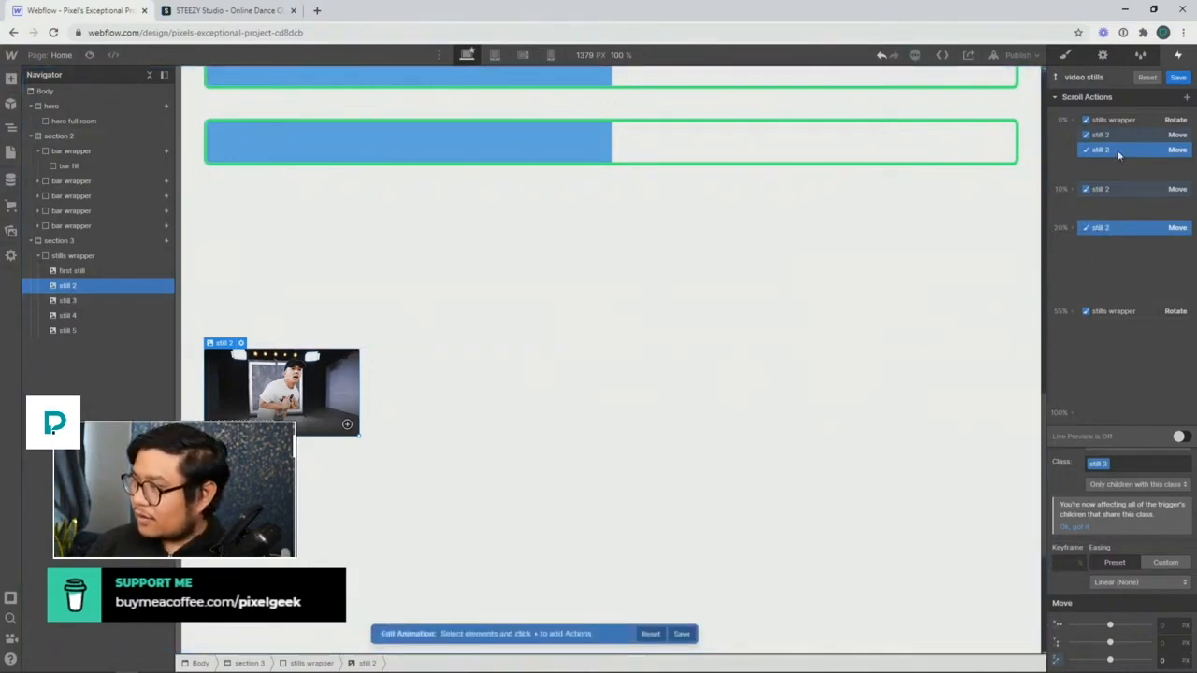
Set still 3's Z move at the 20% keyframe to -144 px and preview the scroll animation live
{"action": "left_click", "coordinate": [1108, 229]}
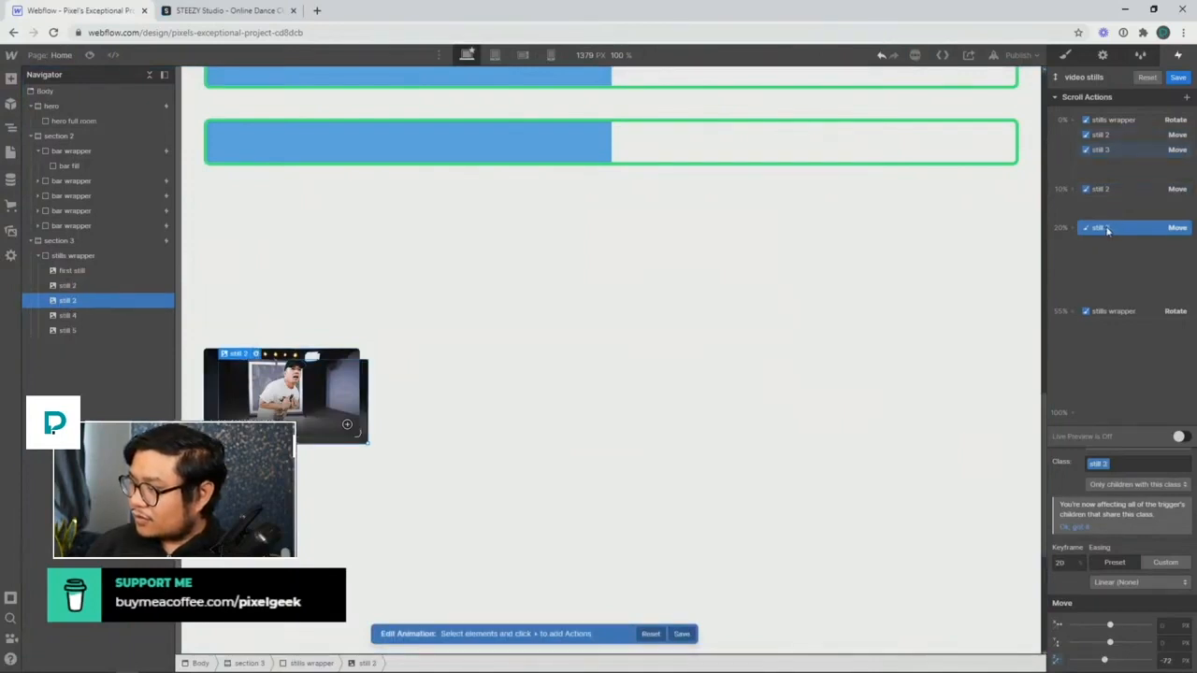
{"action": "left_click", "coordinate": [1166, 660]}
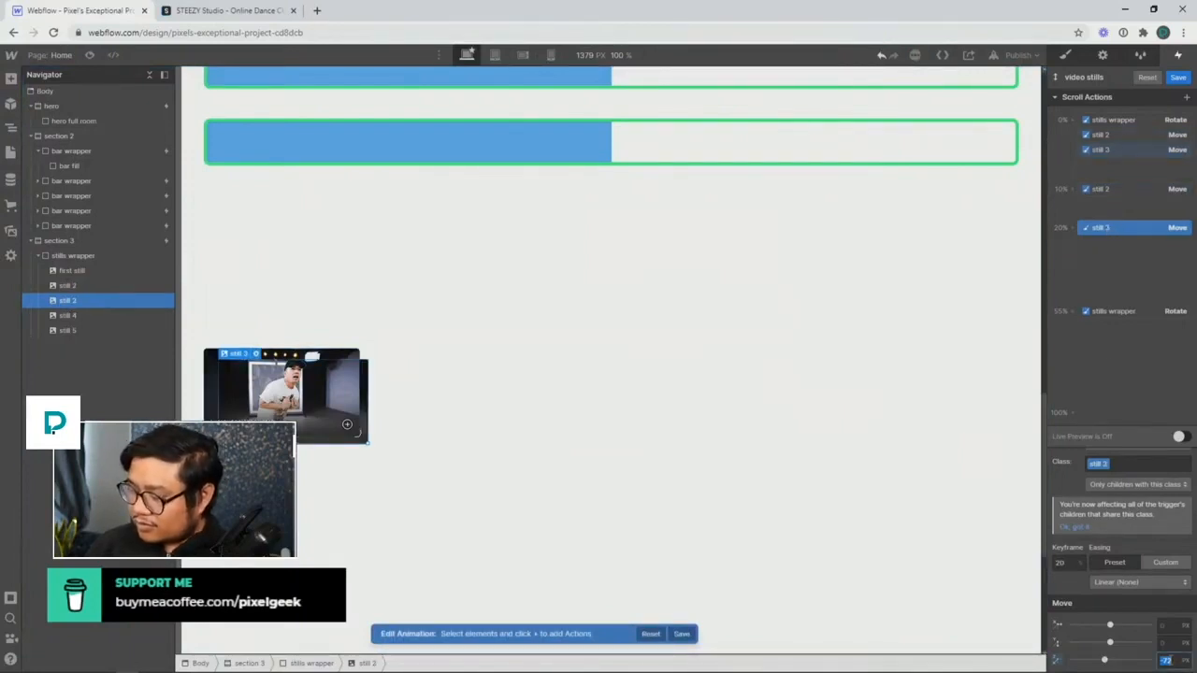
{"action": "left_click", "coordinate": [1172, 660]}
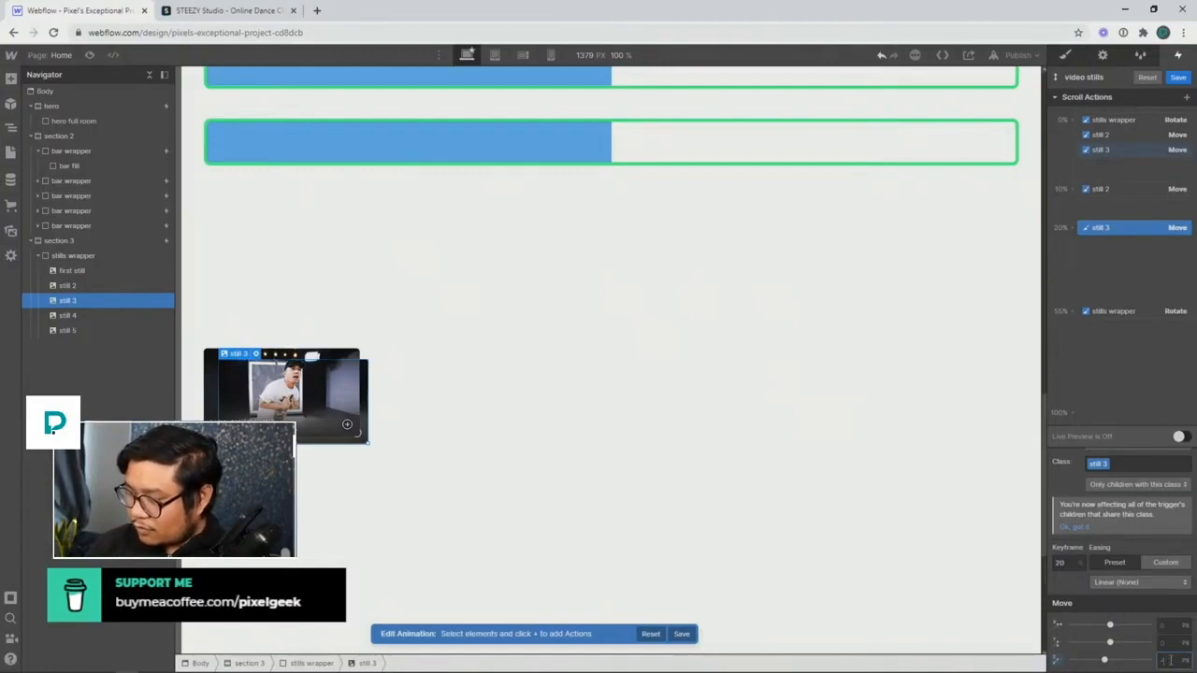
{"action": "key", "text": "Return"}
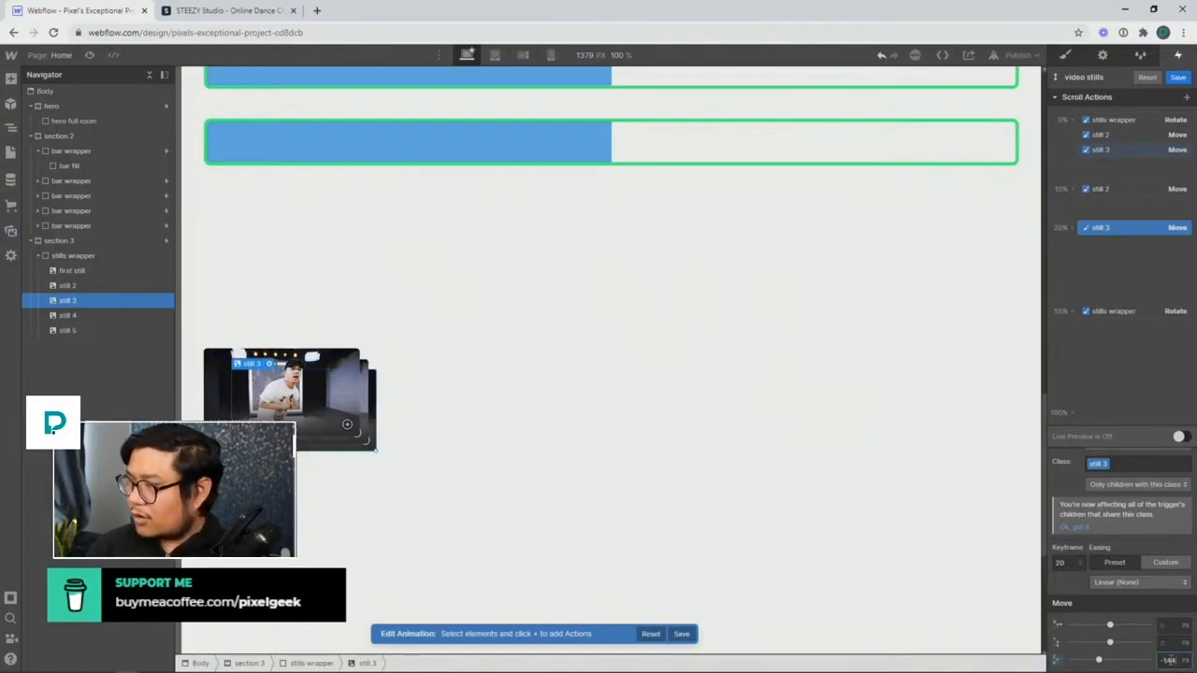
{"action": "left_click", "coordinate": [1178, 436]}
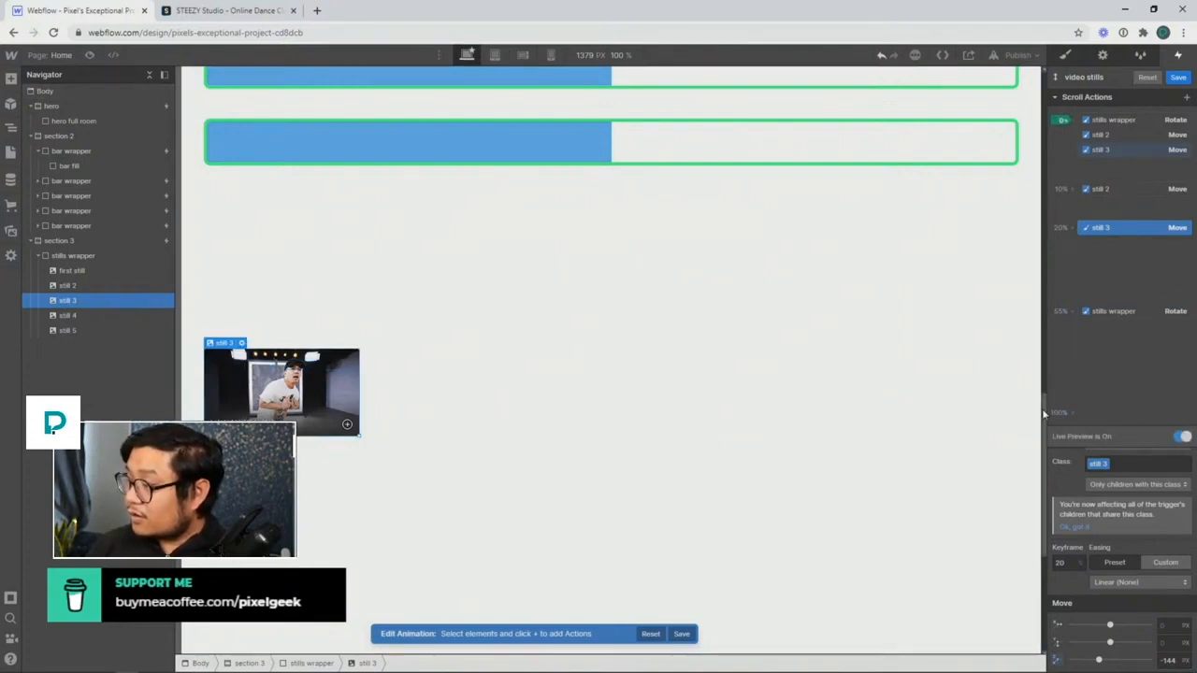
{"action": "left_click_drag", "start_coordinate": [1041, 414], "coordinate": [1002, 365]}
{"action": "scroll", "coordinate": [1000, 366], "scroll_direction": "down", "scroll_amount": 2}
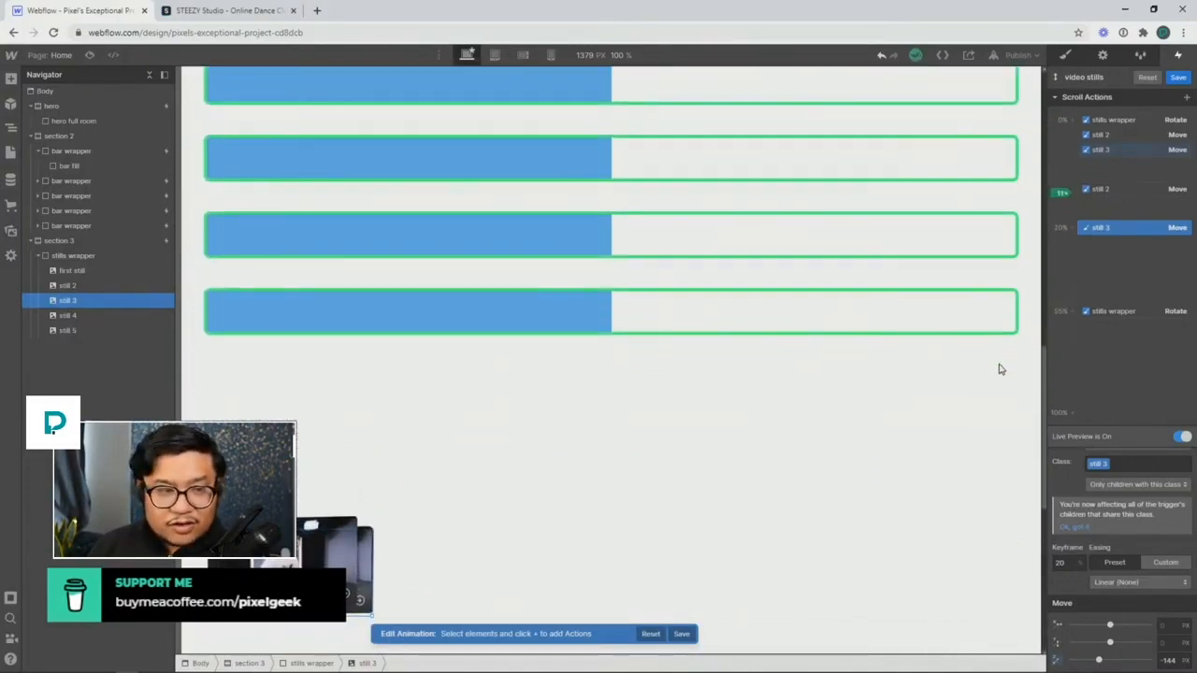
{"action": "scroll", "coordinate": [1001, 420], "scroll_direction": "down", "scroll_amount": 3}
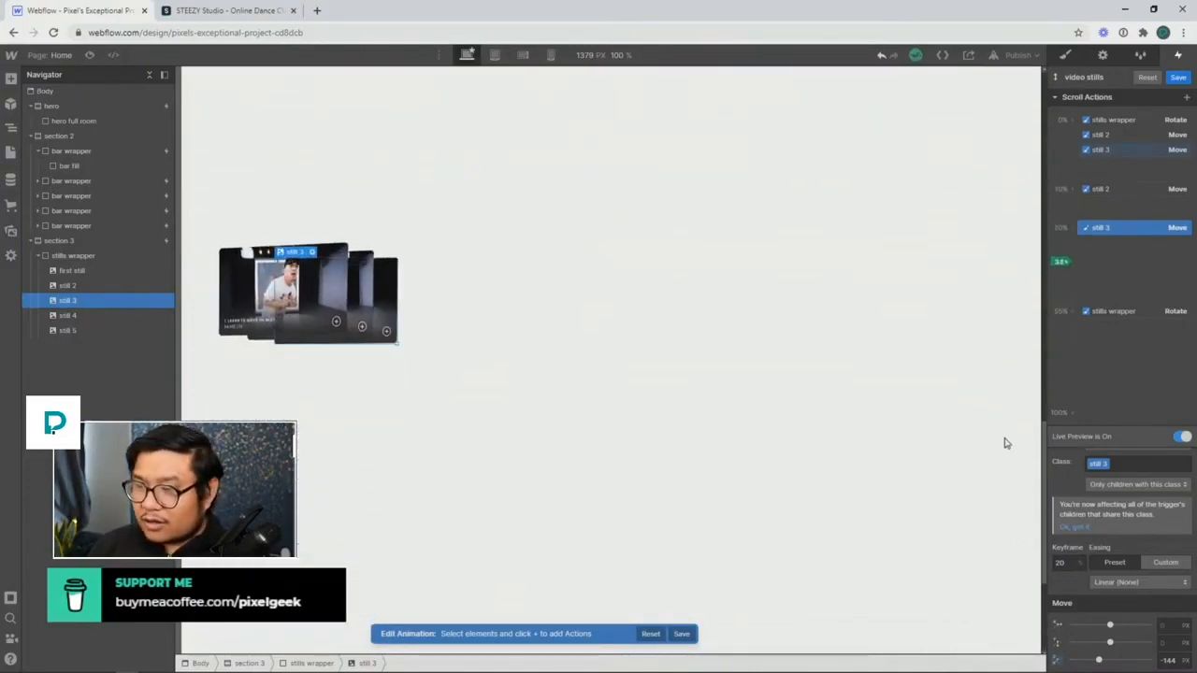
Set still 3's Z move at the 0% keyframe to -1 px and check it in the live scroll preview
{"action": "left_click", "coordinate": [1106, 151]}
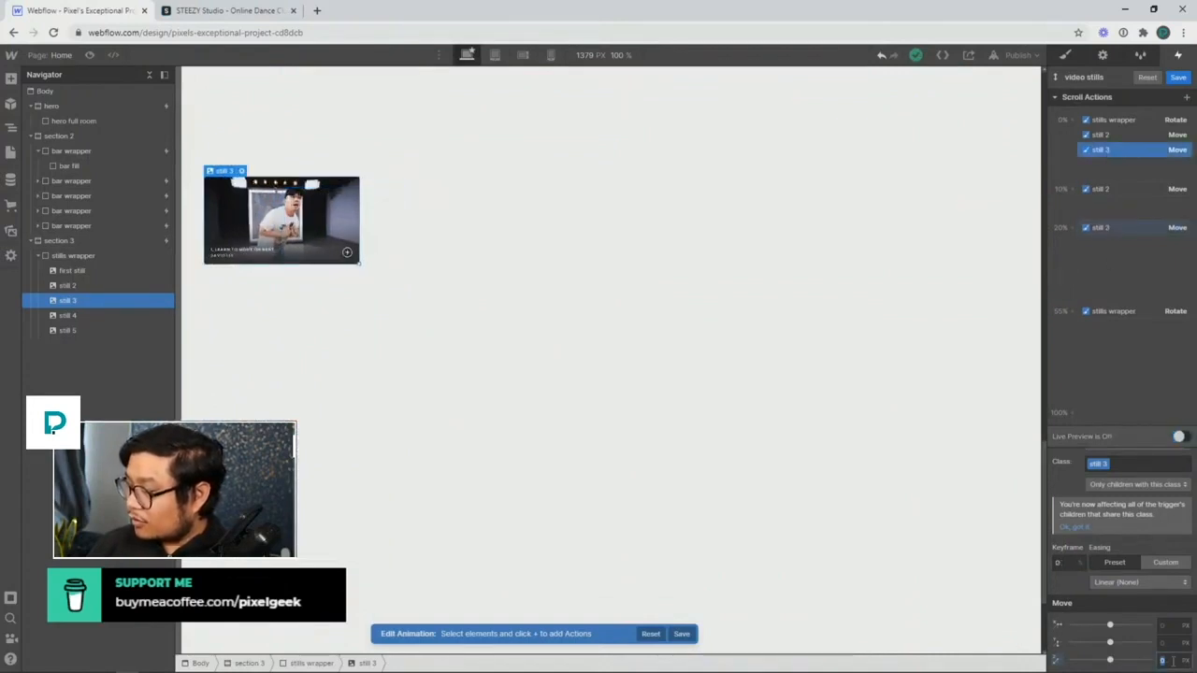
{"action": "type", "text": "1"}
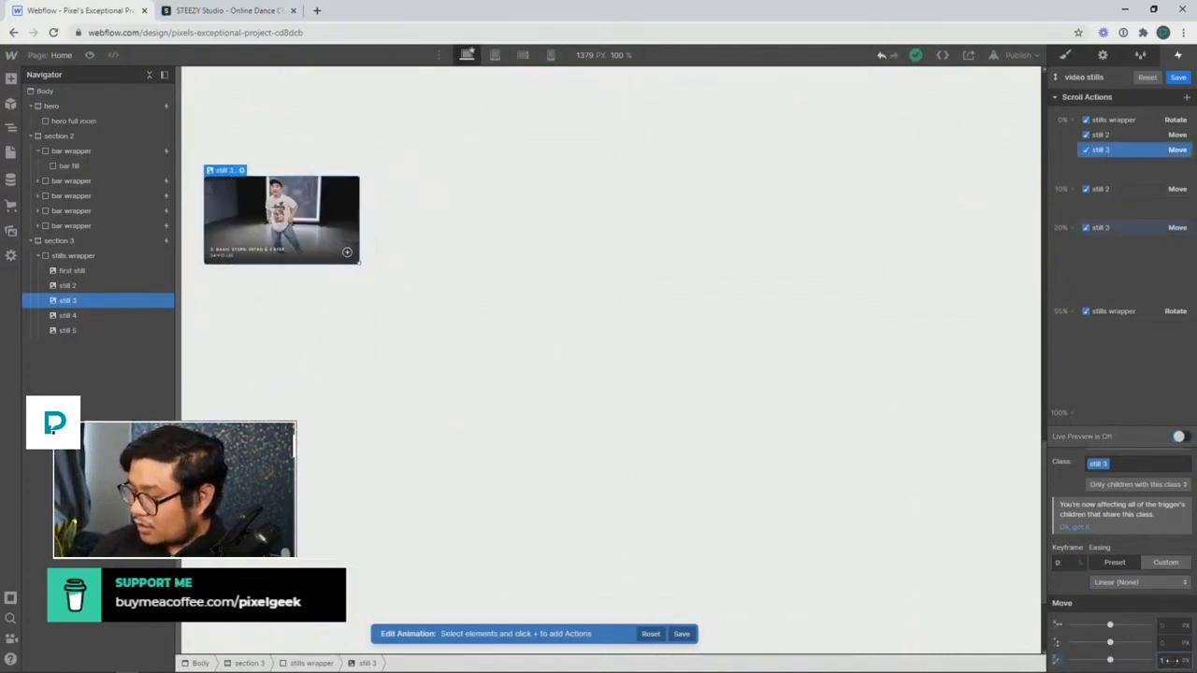
{"action": "key", "text": "Down"}
{"action": "key", "text": "Down"}
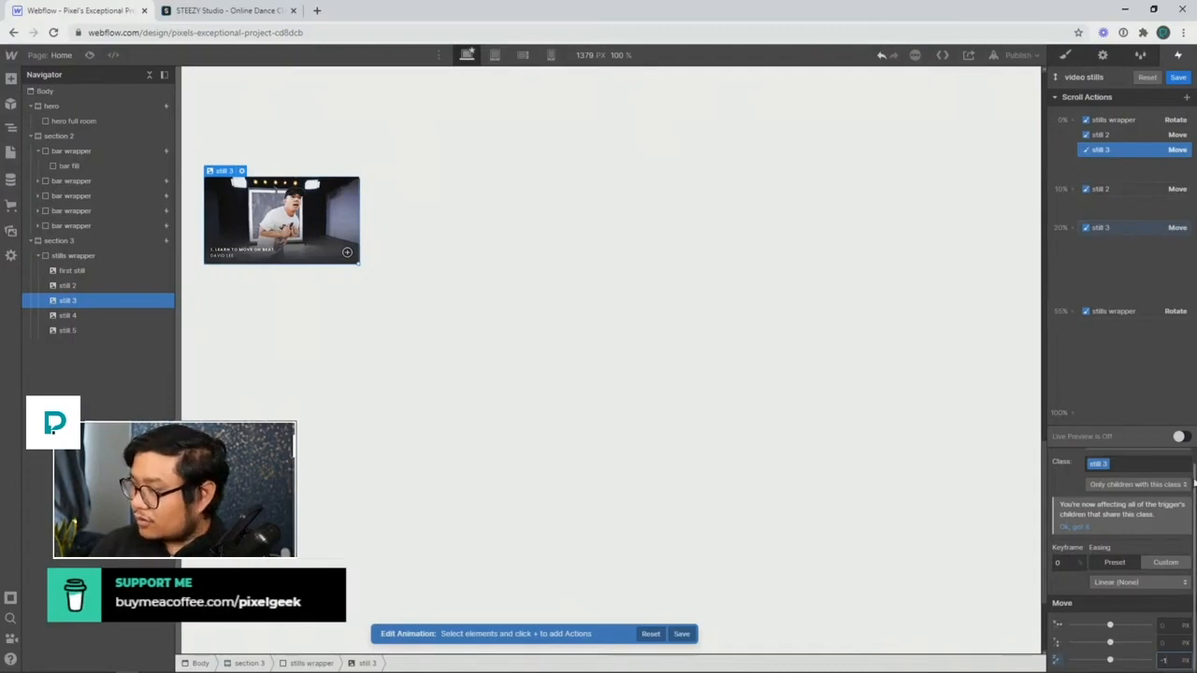
{"action": "left_click", "coordinate": [1179, 438]}
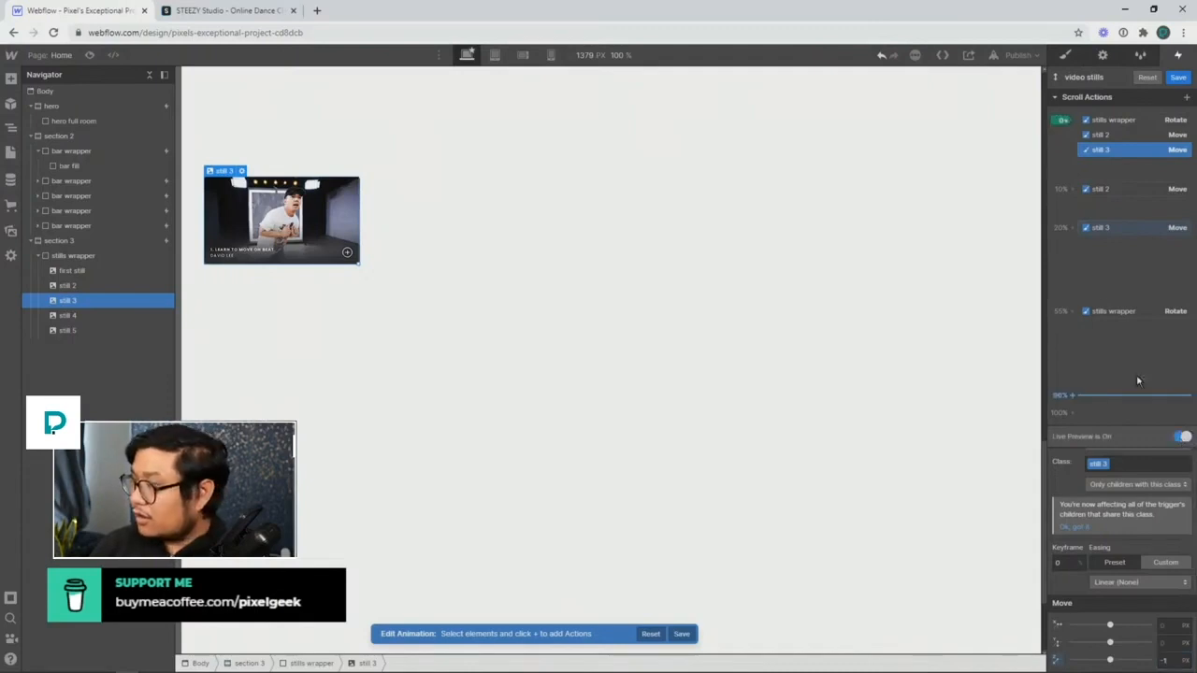
{"action": "mouse_move", "coordinate": [1045, 491]}
{"action": "left_mouse_down"}
{"action": "mouse_move", "coordinate": [1035, 400]}
{"action": "mouse_move", "coordinate": [997, 406]}
{"action": "mouse_move", "coordinate": [997, 459]}
{"action": "left_mouse_up"}
Set still 2's Z move at the 10% keyframe to -120 px
{"action": "left_click", "coordinate": [1107, 192]}
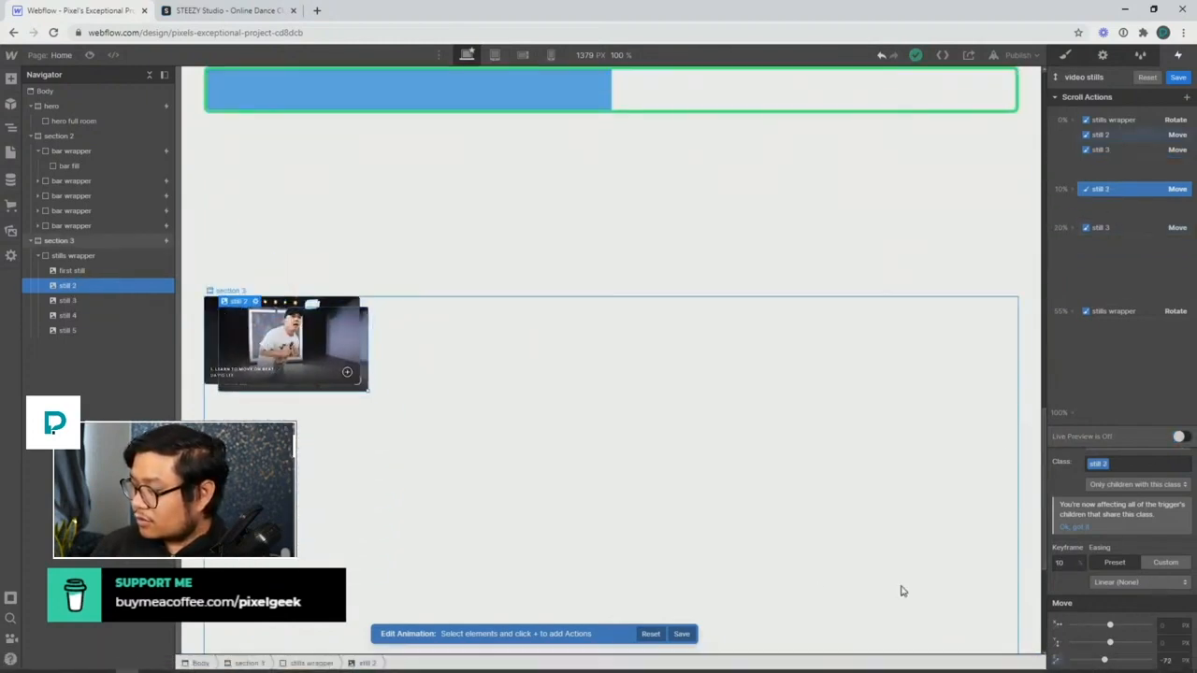
{"action": "left_click", "coordinate": [1166, 661]}
{"action": "type", "text": "-200"}
{"action": "key", "text": "Return"}
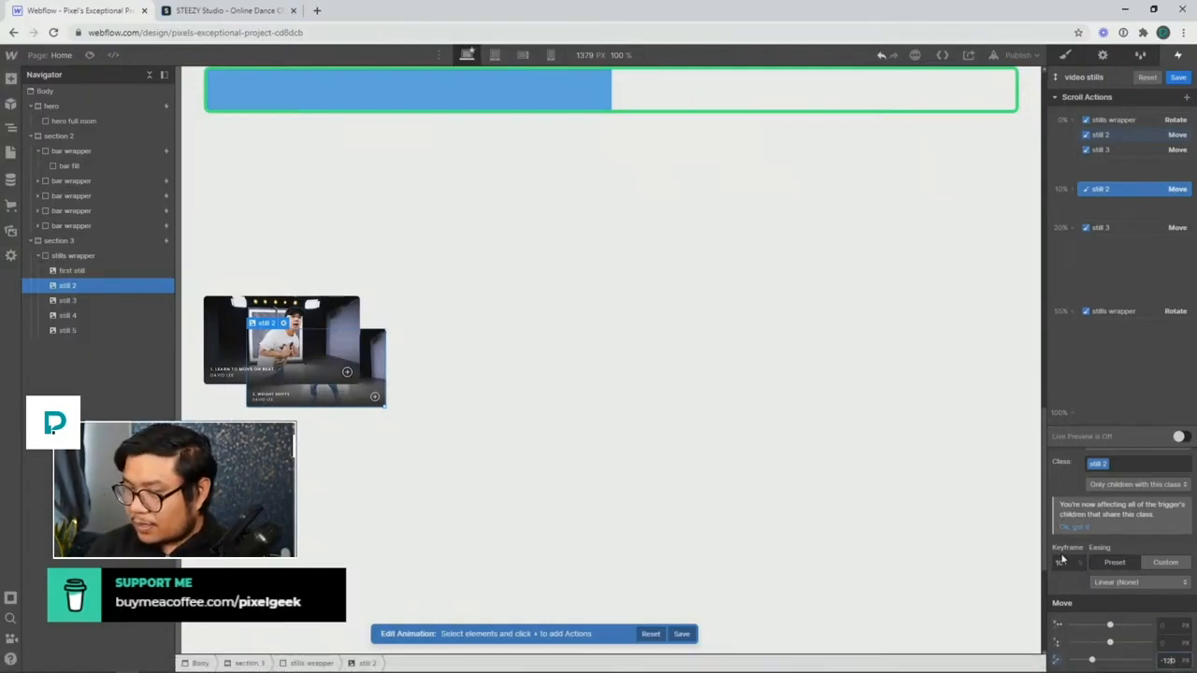
{"action": "key", "text": "Return"}
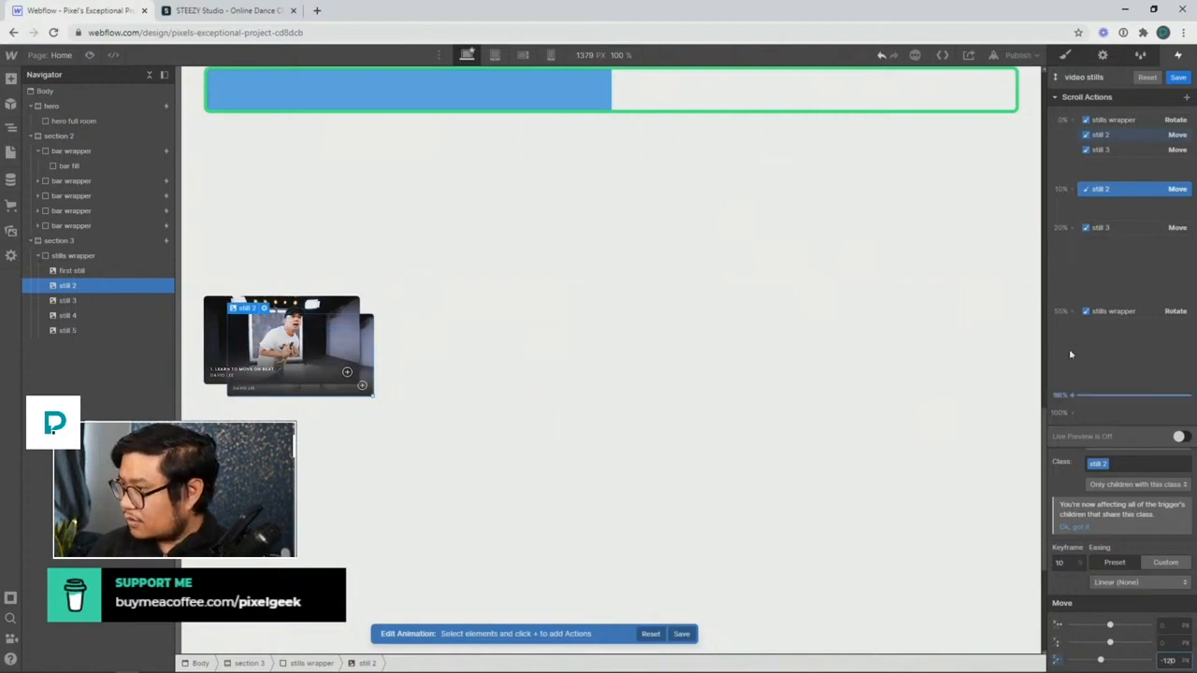
Set still 3's Z move at the 20% keyframe to -240 px and preview the scroll animation live
{"action": "left_click", "coordinate": [1122, 227]}
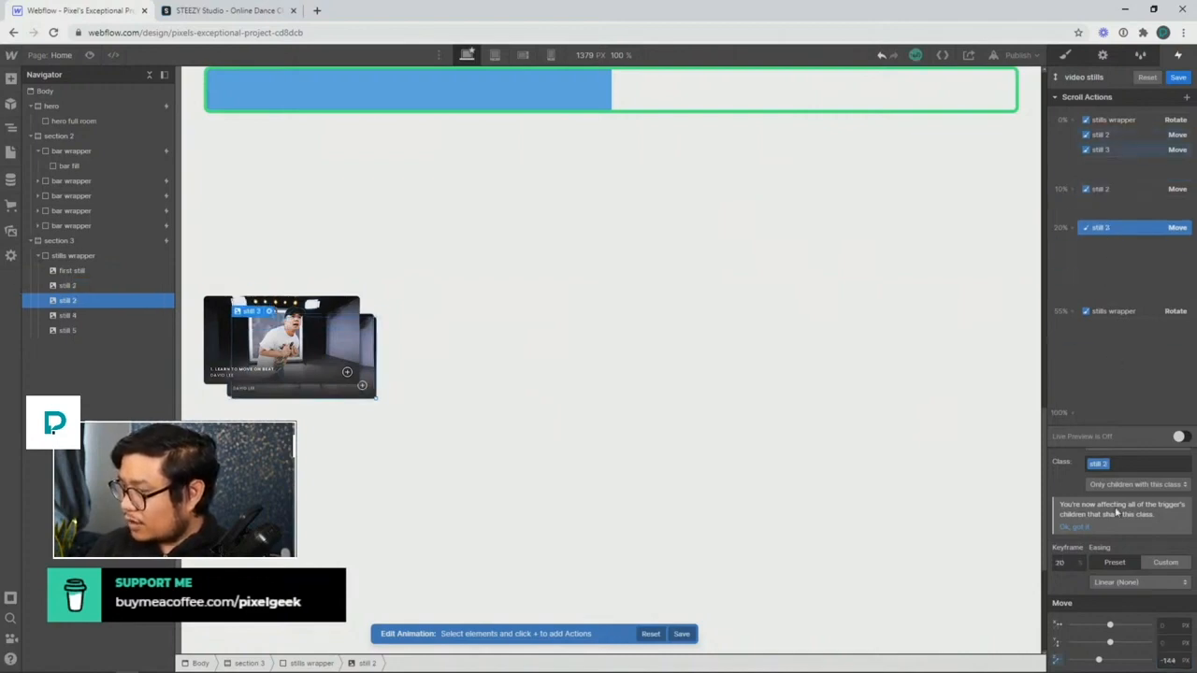
{"action": "left_click", "coordinate": [1168, 660]}
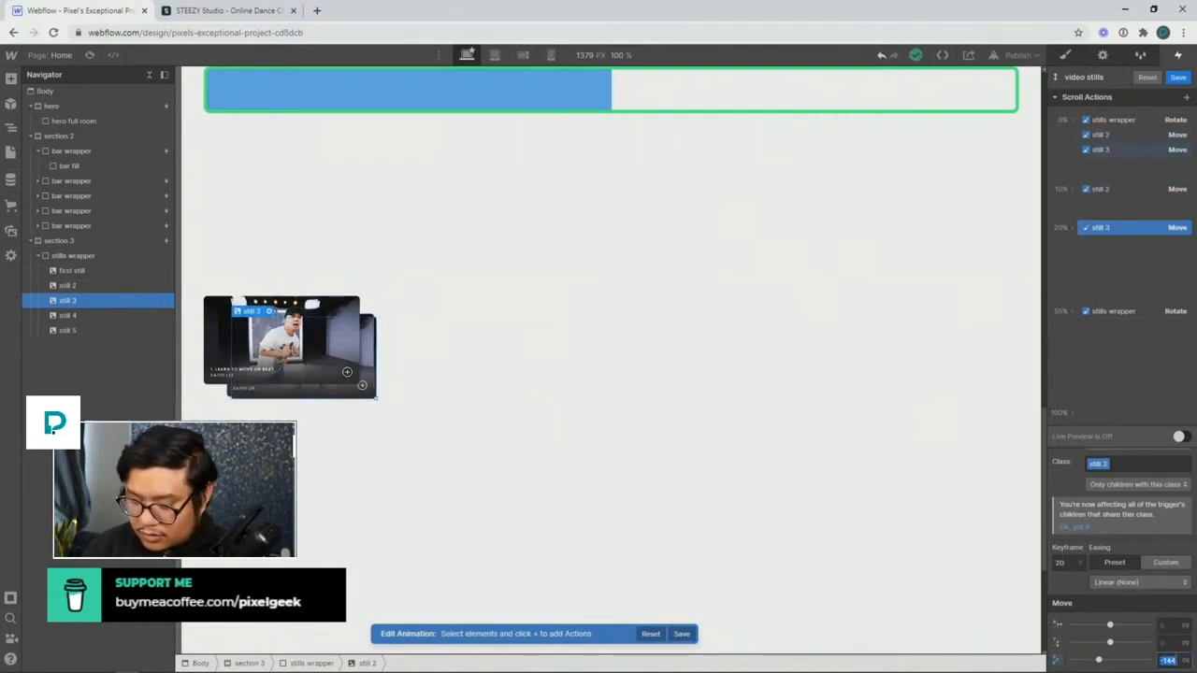
{"action": "type", "text": "-240"}
{"action": "key", "text": "Return"}
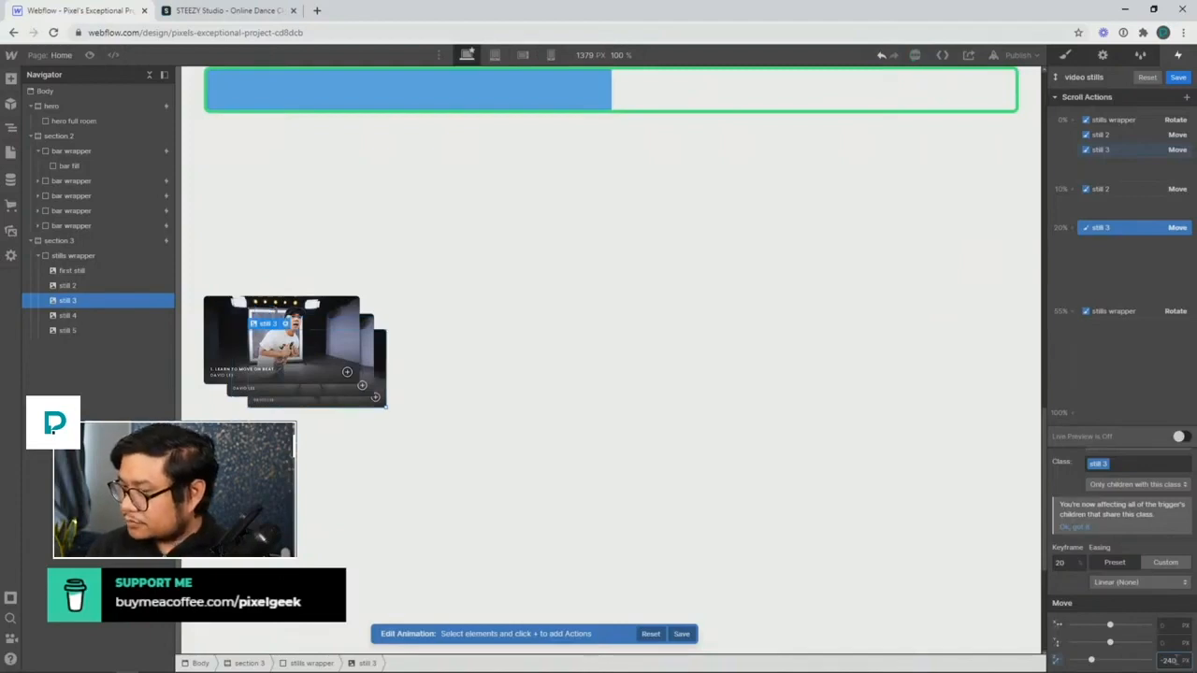
{"action": "left_click_drag", "start_coordinate": [1063, 221], "coordinate": [1063, 227]}
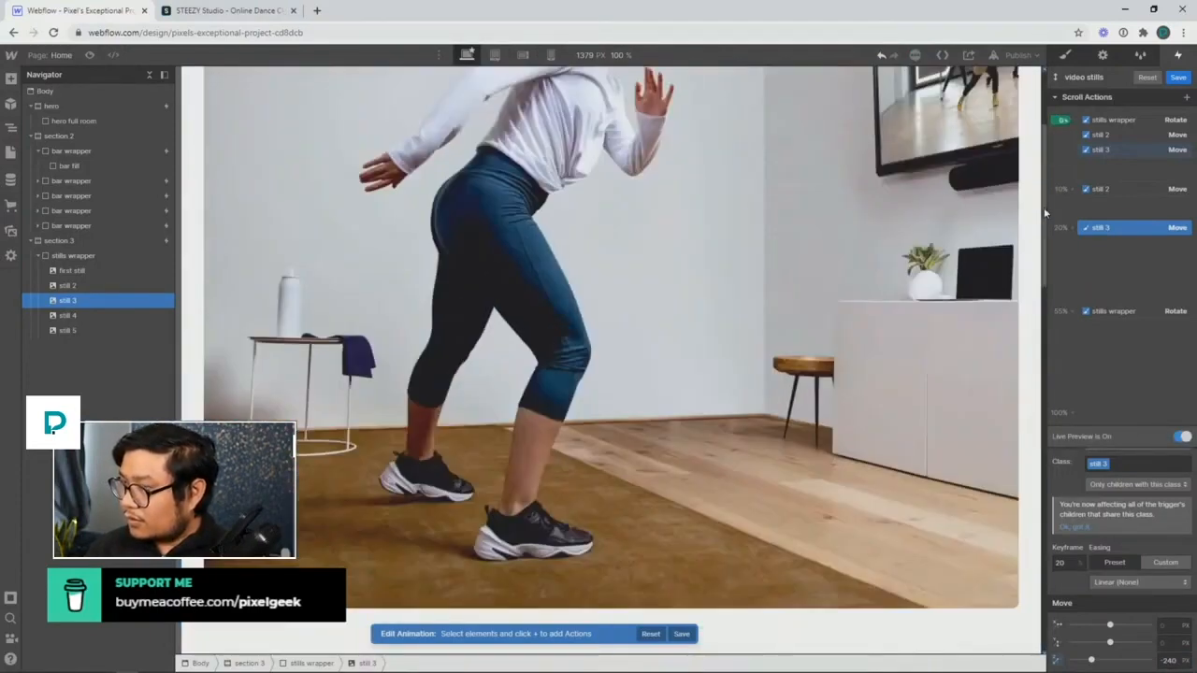
{"action": "left_click_drag", "start_coordinate": [1044, 207], "coordinate": [1023, 519]}
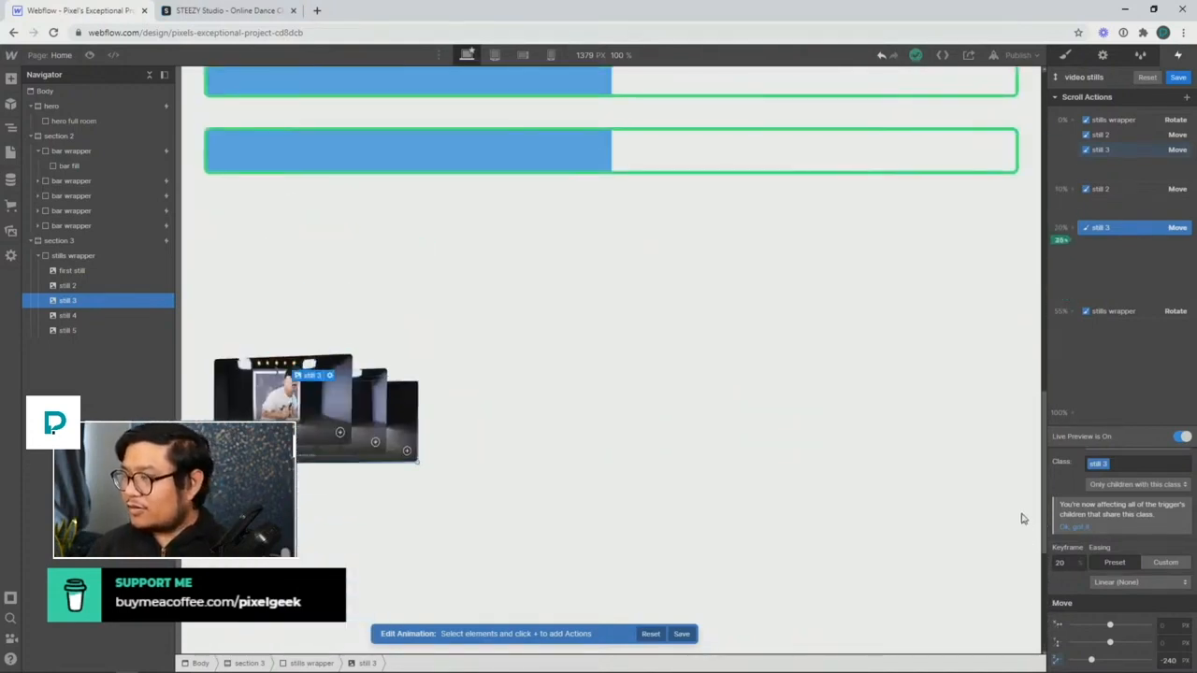
Duplicate still 3's Move actions from the 0% and 20% keyframes together
{"action": "left_click", "coordinate": [1127, 148]}
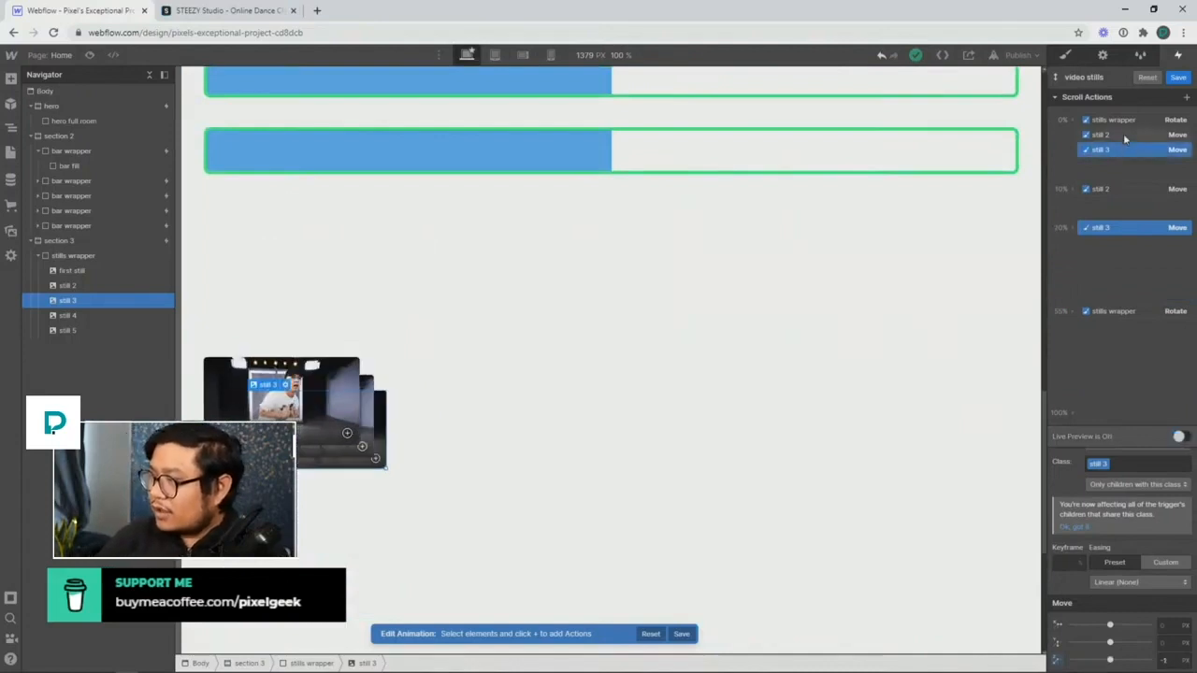
{"action": "right_click", "coordinate": [1125, 151]}
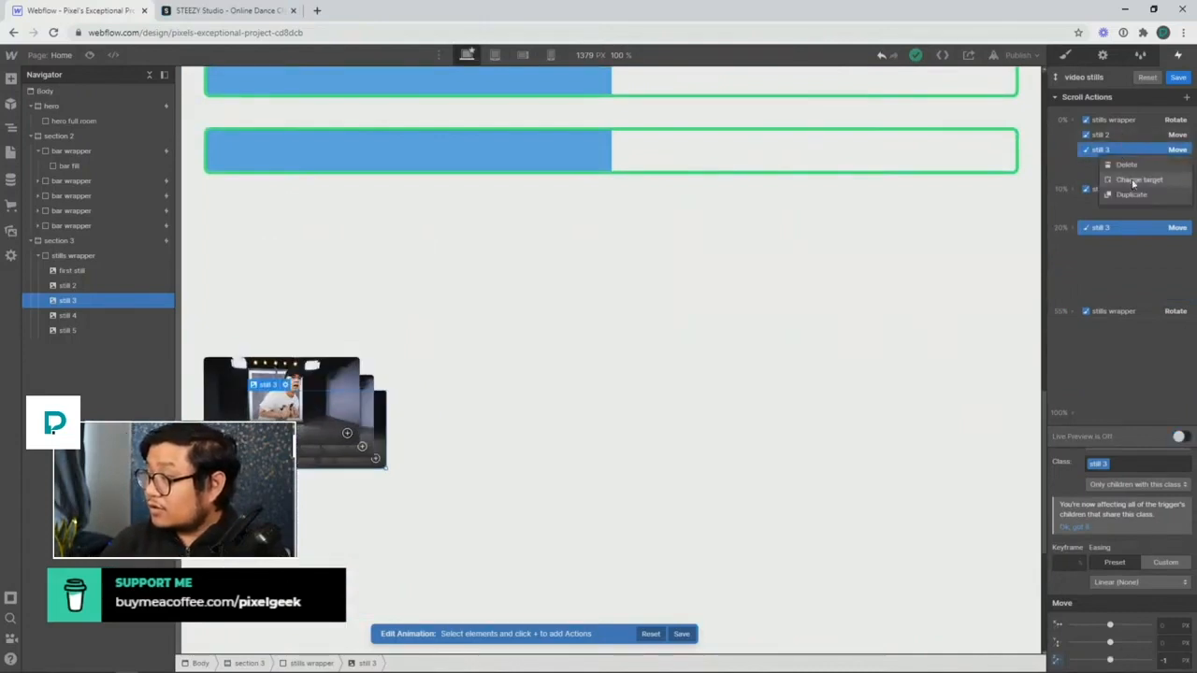
{"action": "left_click", "coordinate": [1130, 195]}
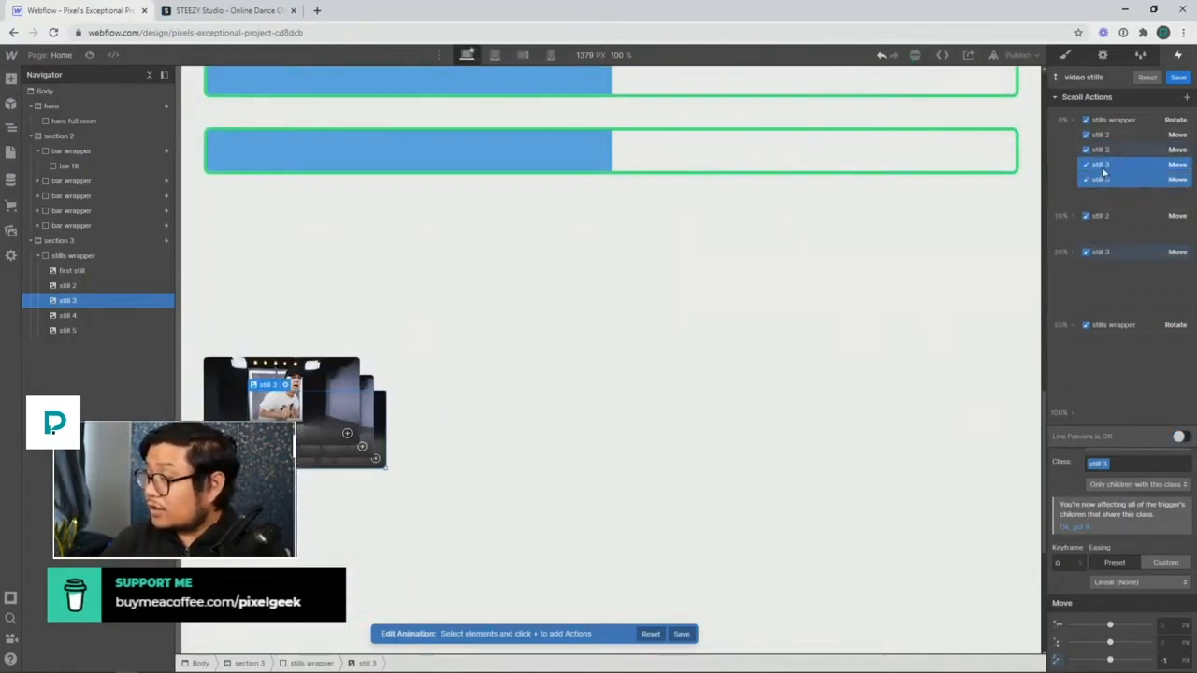
Position still 3's end Move action at the 15% keyframe and its duplicate at the 20% keyframe
{"action": "left_click", "coordinate": [1103, 171]}
{"action": "left_click_drag", "start_coordinate": [1106, 178], "coordinate": [1096, 227]}
{"action": "left_click_drag", "start_coordinate": [1092, 285], "coordinate": [1118, 252]}
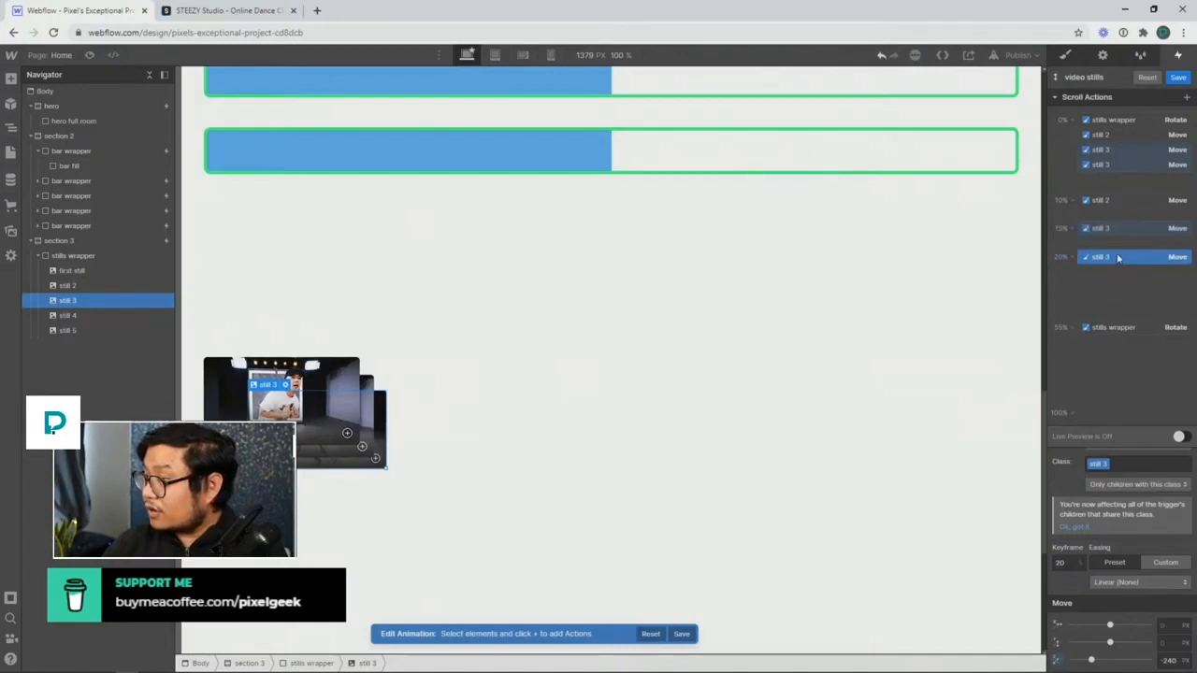
Retarget the duplicated still 3 Move actions at the 0% and 20% keyframes to still 4
{"action": "left_click", "coordinate": [1117, 166], "text": "ctrl"}
{"action": "right_click", "coordinate": [1117, 165]}
{"action": "left_click", "coordinate": [1120, 193]}
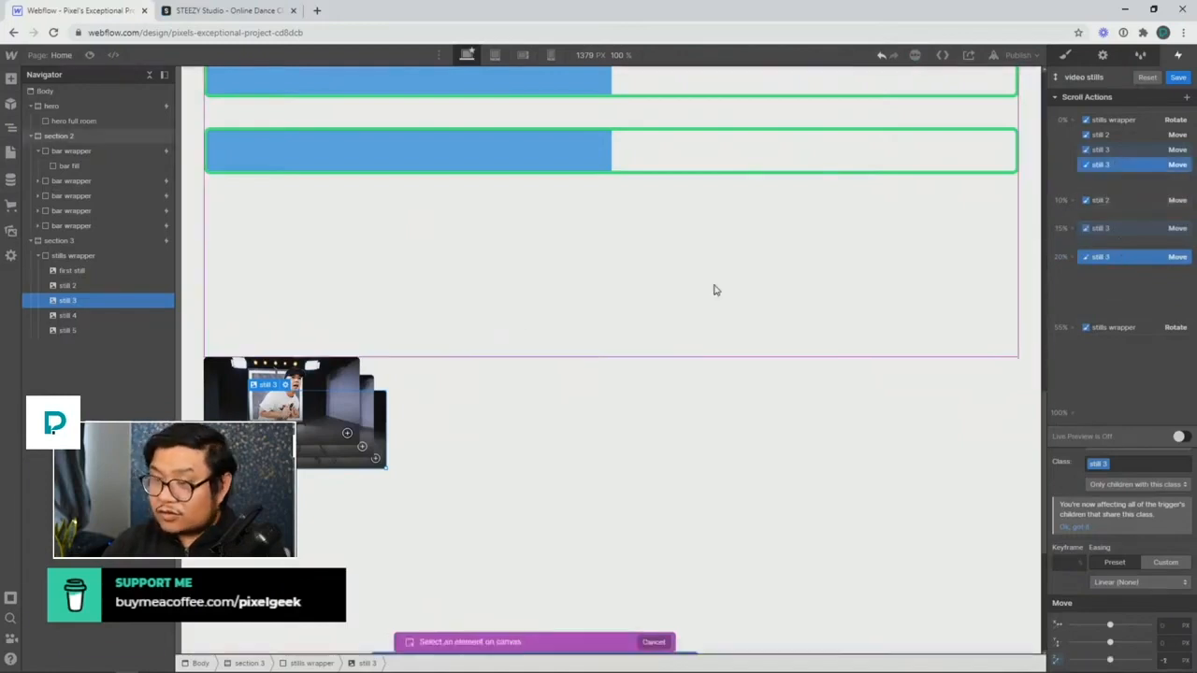
{"action": "left_click", "coordinate": [85, 315]}
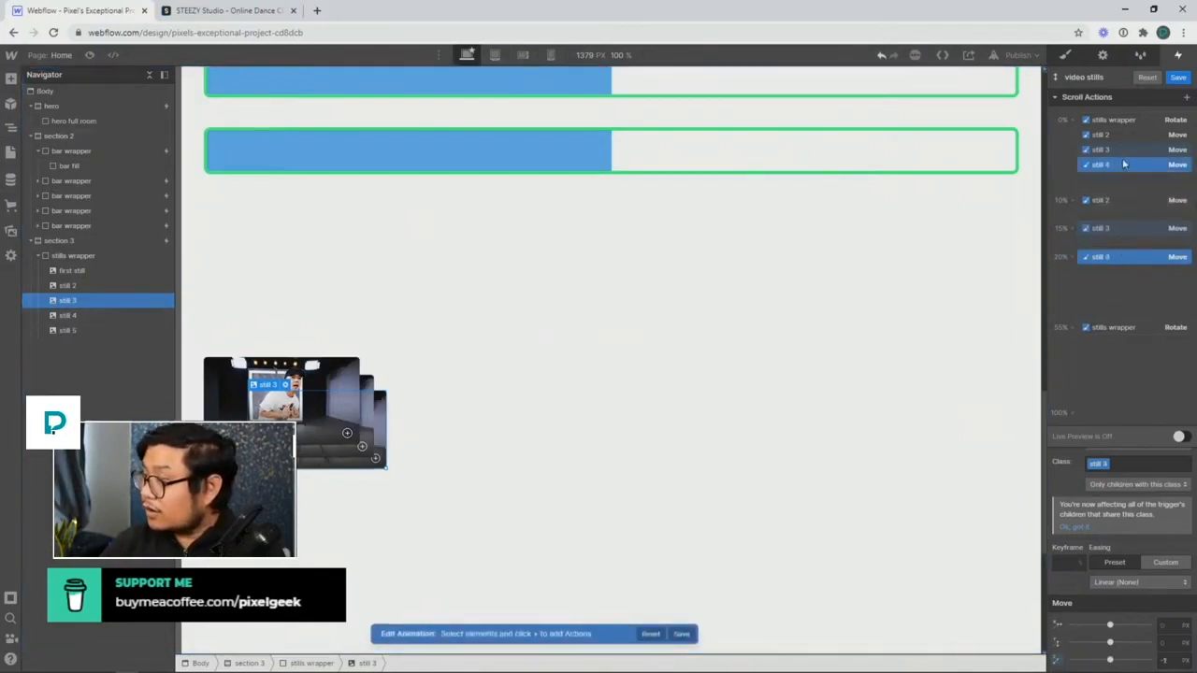
Set still 4's Z move at the 20% keyframe to -480 px
{"action": "left_click", "coordinate": [1112, 261]}
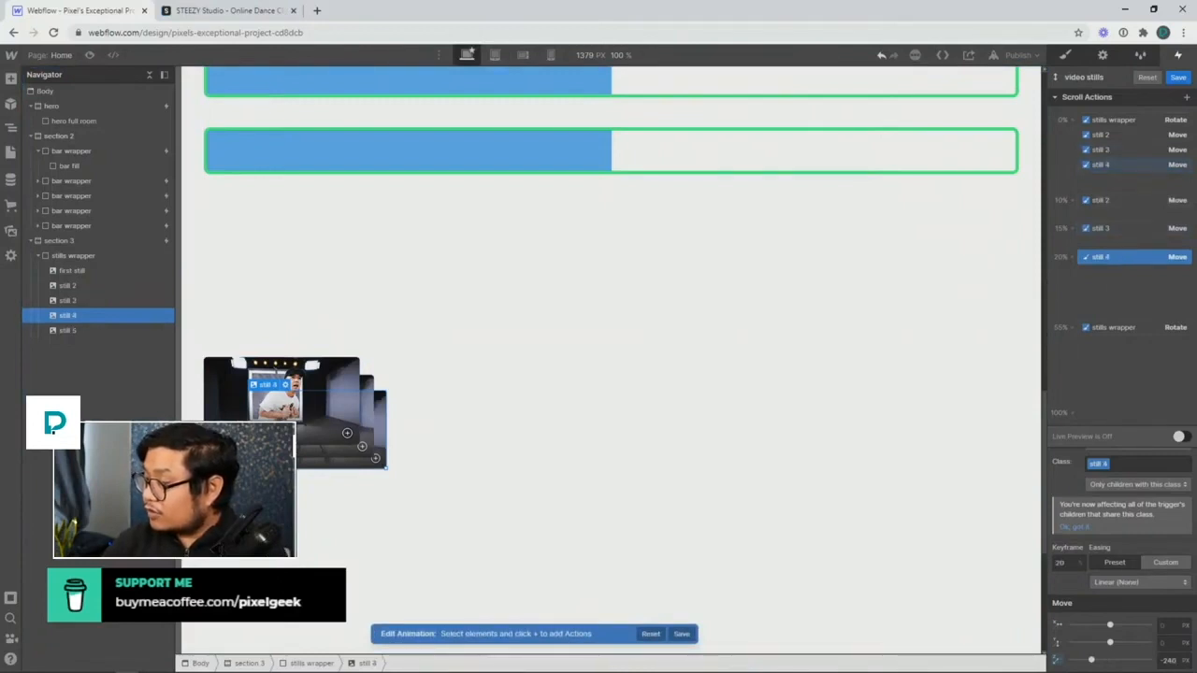
{"action": "left_click", "coordinate": [1171, 660]}
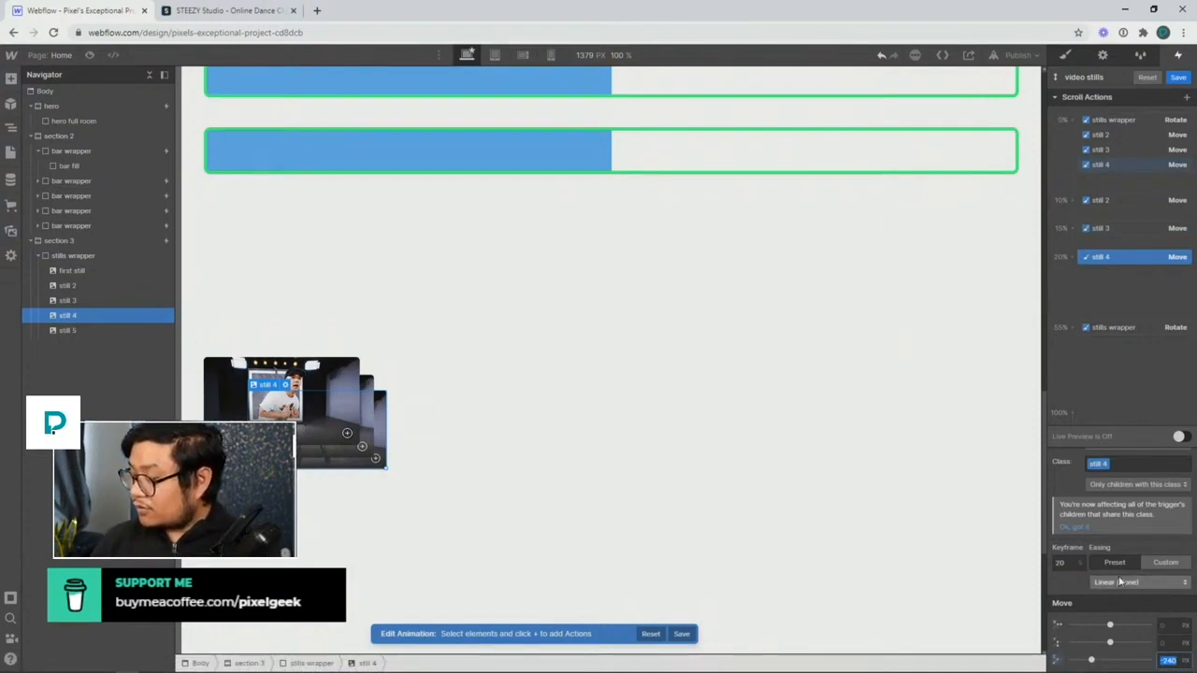
{"action": "key", "text": "Right"}
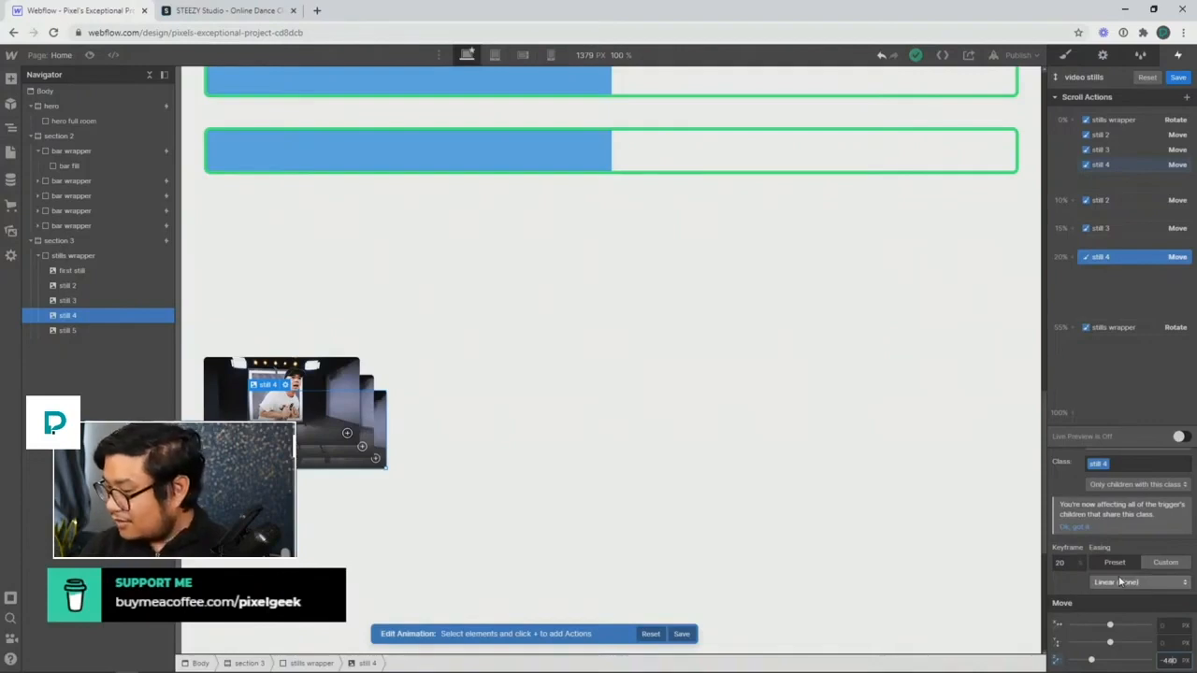
{"action": "key", "text": "Return"}
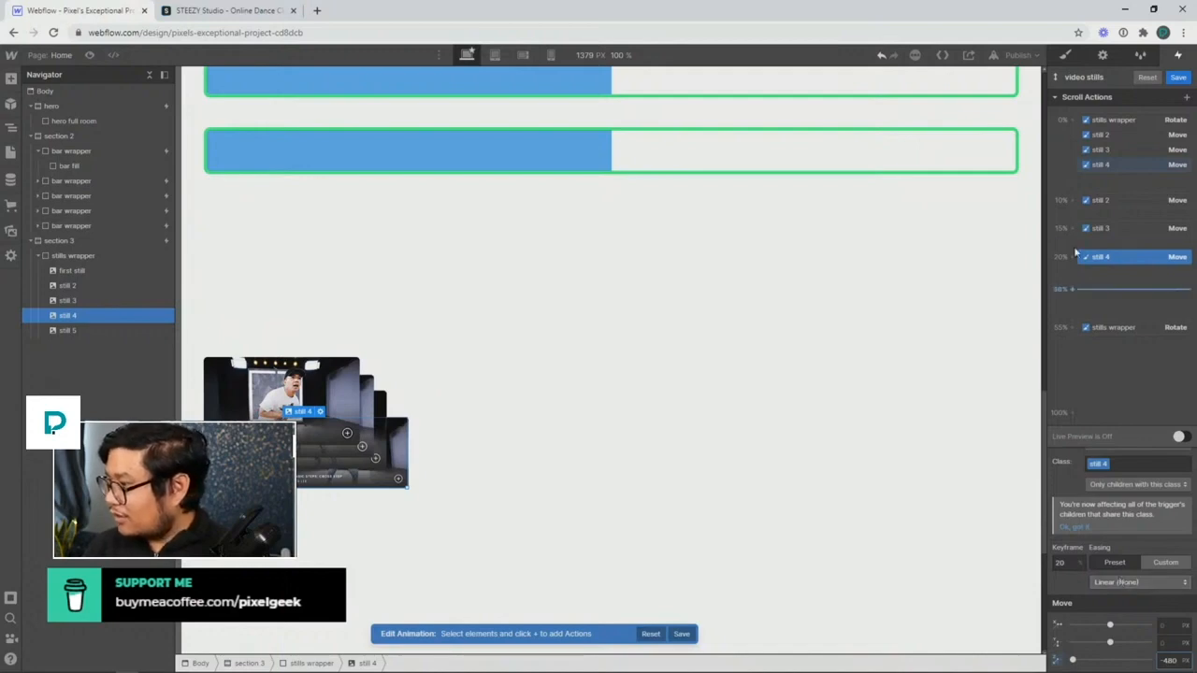
Check the Z moves of stills 2 and 3, and set still 4's Z move at the 20% keyframe to -360 px
{"action": "left_click", "coordinate": [1125, 201]}
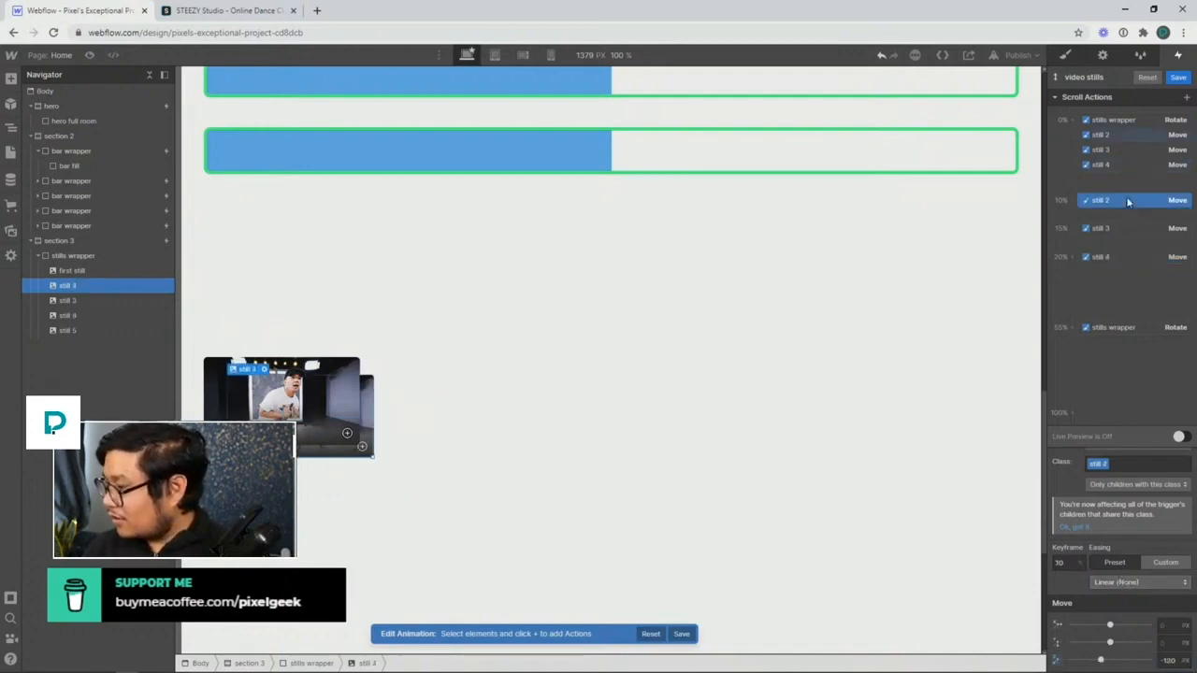
{"action": "left_click", "coordinate": [1110, 257]}
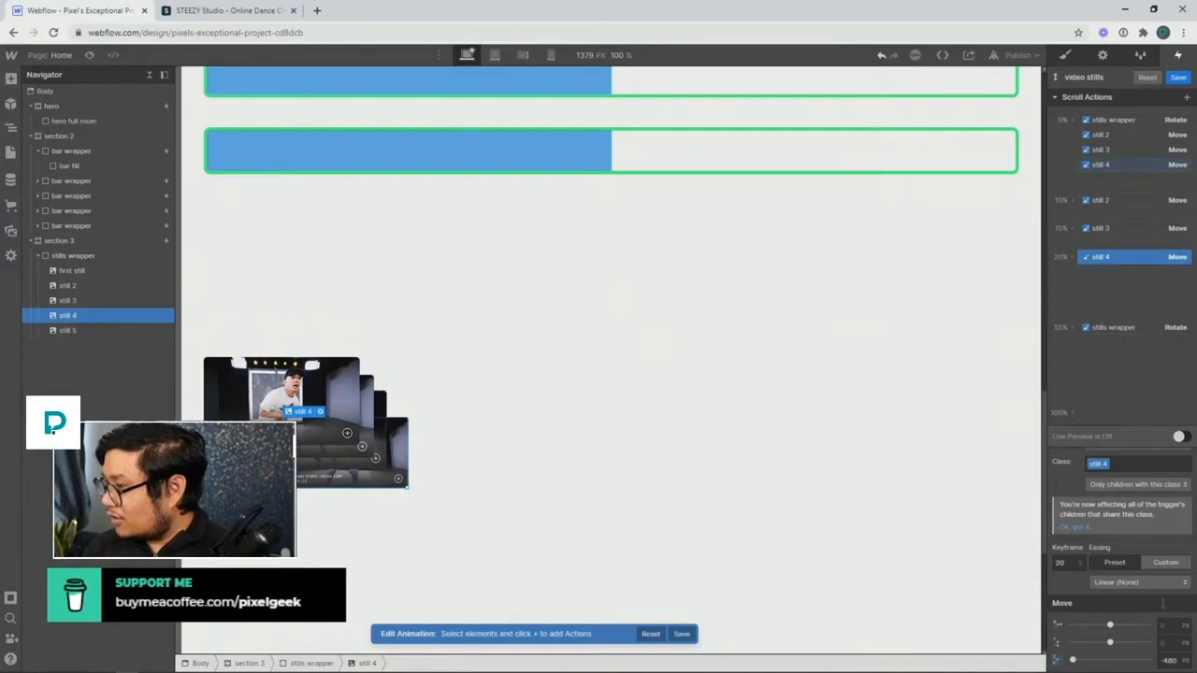
{"action": "left_click", "coordinate": [1113, 230]}
{"action": "left_click", "coordinate": [1117, 257]}
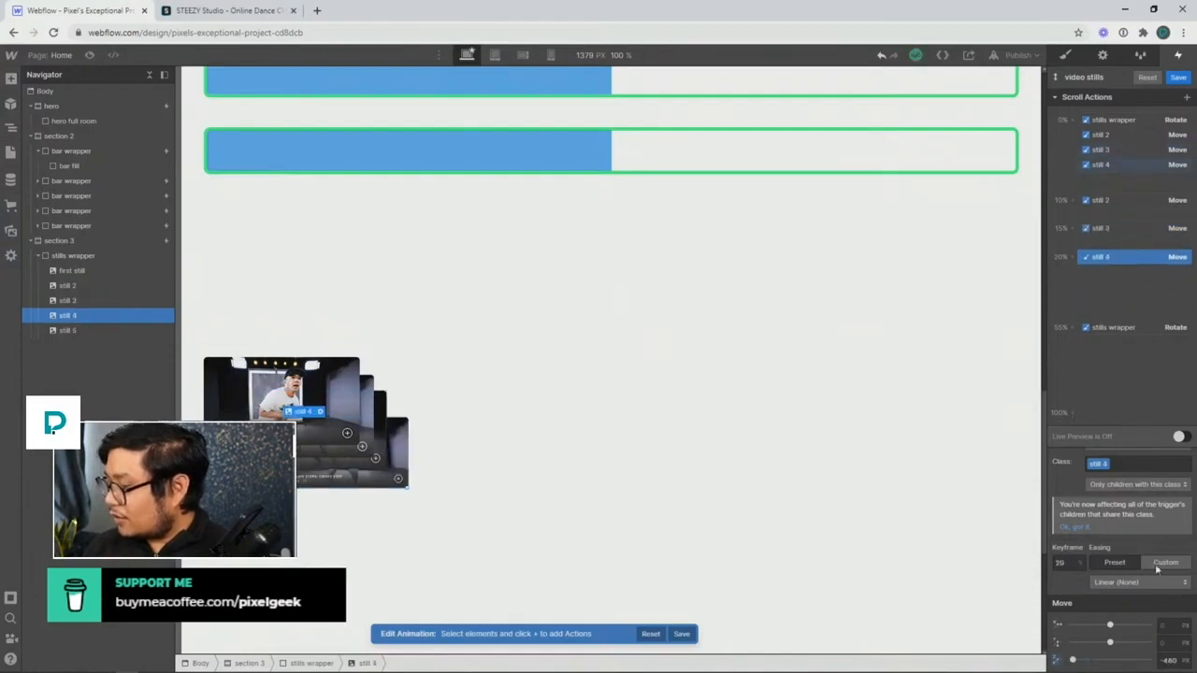
{"action": "left_click", "coordinate": [1169, 660]}
{"action": "type", "text": "-"}
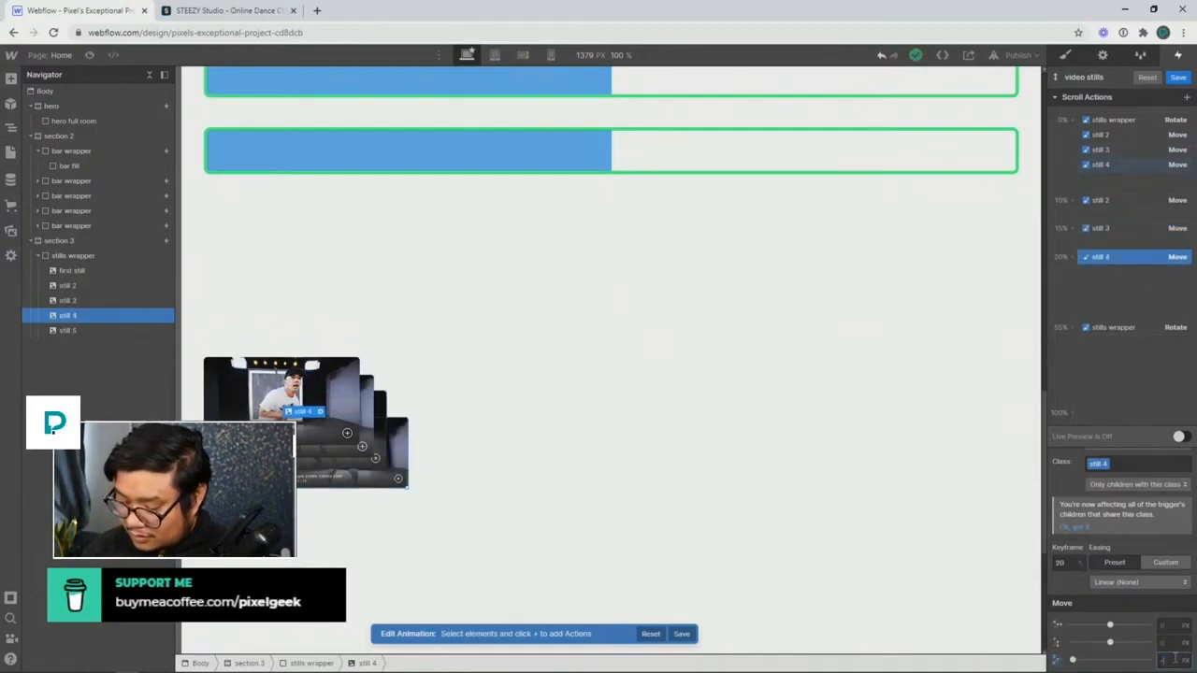
Duplicate still 4's two Move actions together and place the duplicated end action at the 25% keyframe
{"action": "left_click", "coordinate": [1113, 165], "text": "shift"}
{"action": "right_click", "coordinate": [1113, 166]}
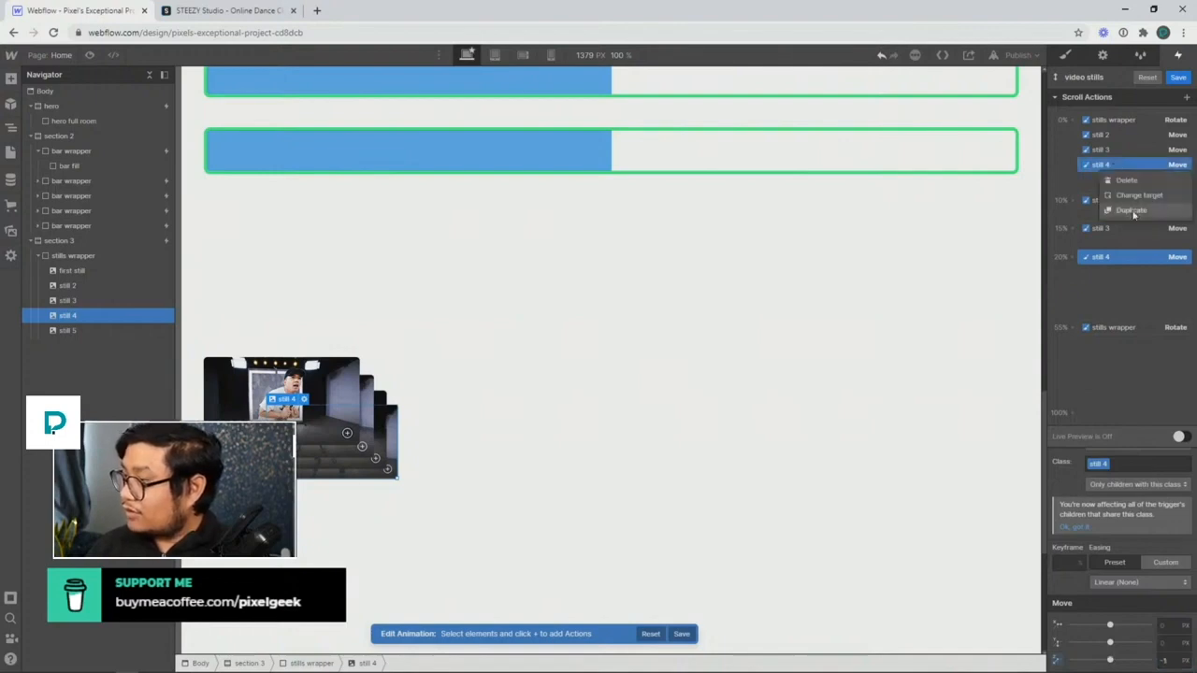
{"action": "left_click", "coordinate": [1132, 210]}
{"action": "left_click_drag", "start_coordinate": [1106, 194], "coordinate": [1110, 296]}
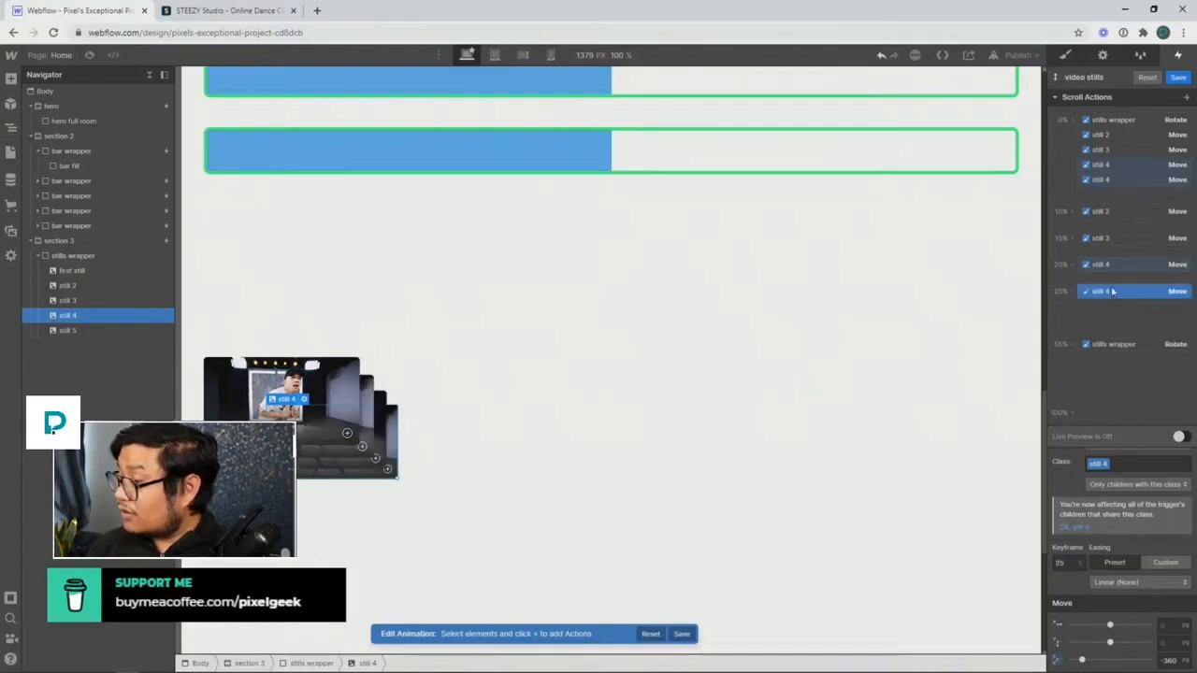
Retarget the duplicated Move actions to still 5 and set its Z move at the 25% keyframe to -480 px
{"action": "left_click", "coordinate": [1100, 181]}
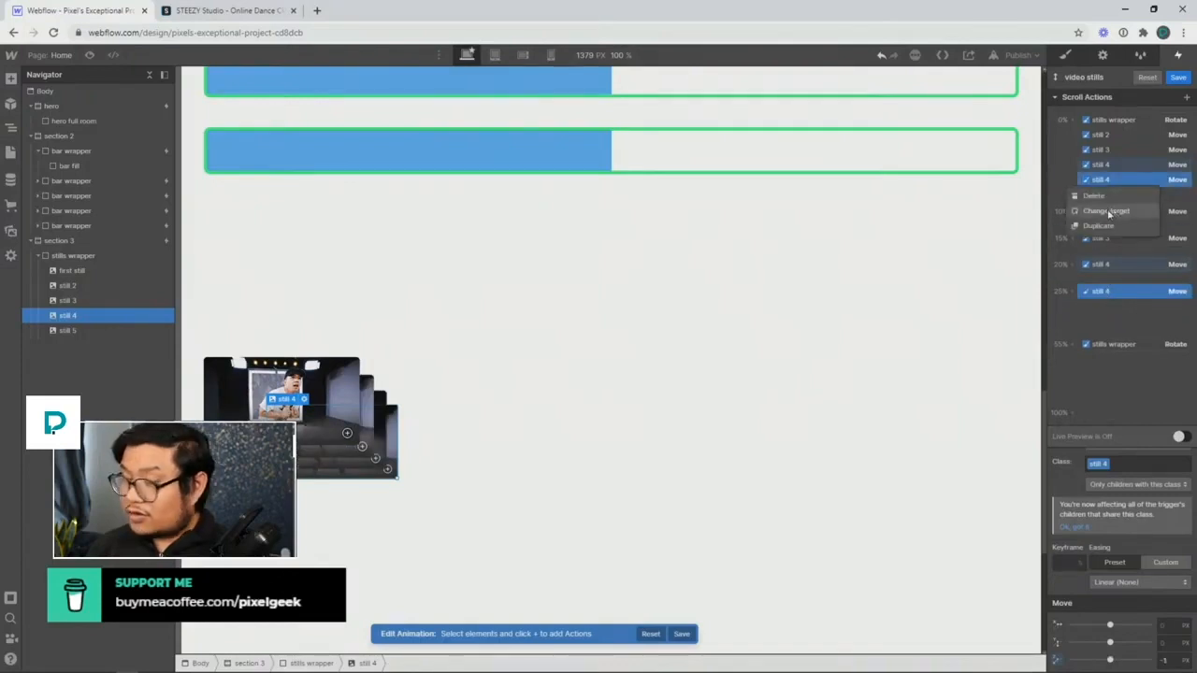
{"action": "left_click", "coordinate": [1109, 212]}
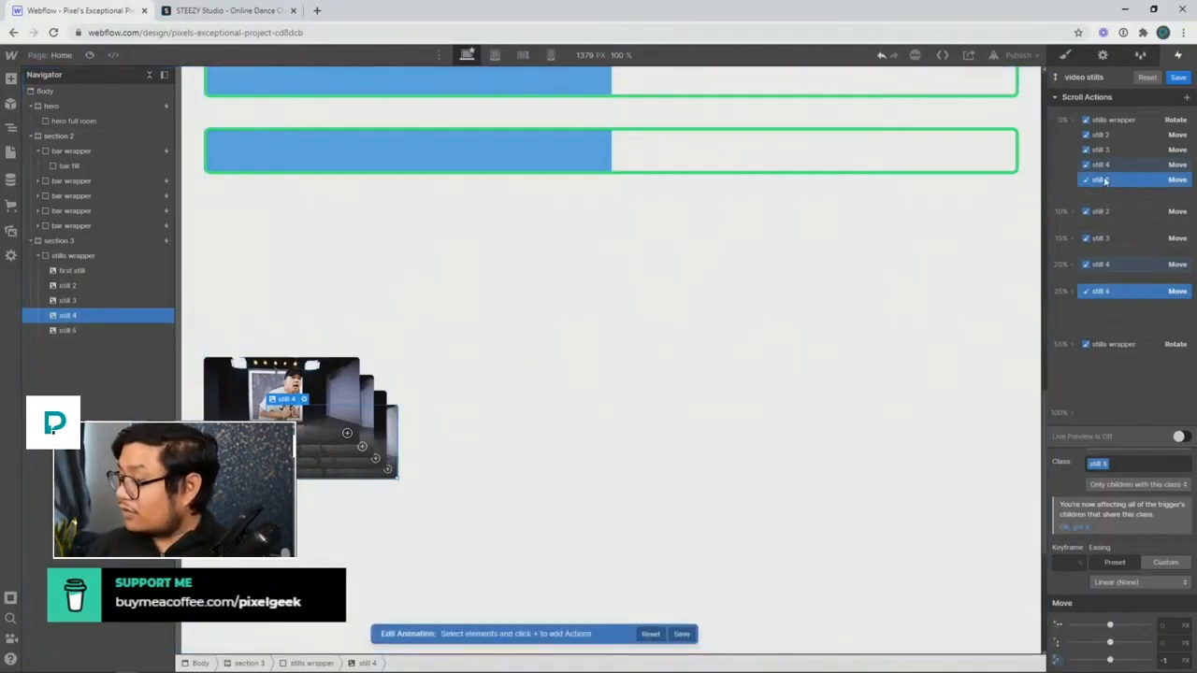
{"action": "left_click", "coordinate": [72, 331]}
{"action": "left_click", "coordinate": [1104, 291]}
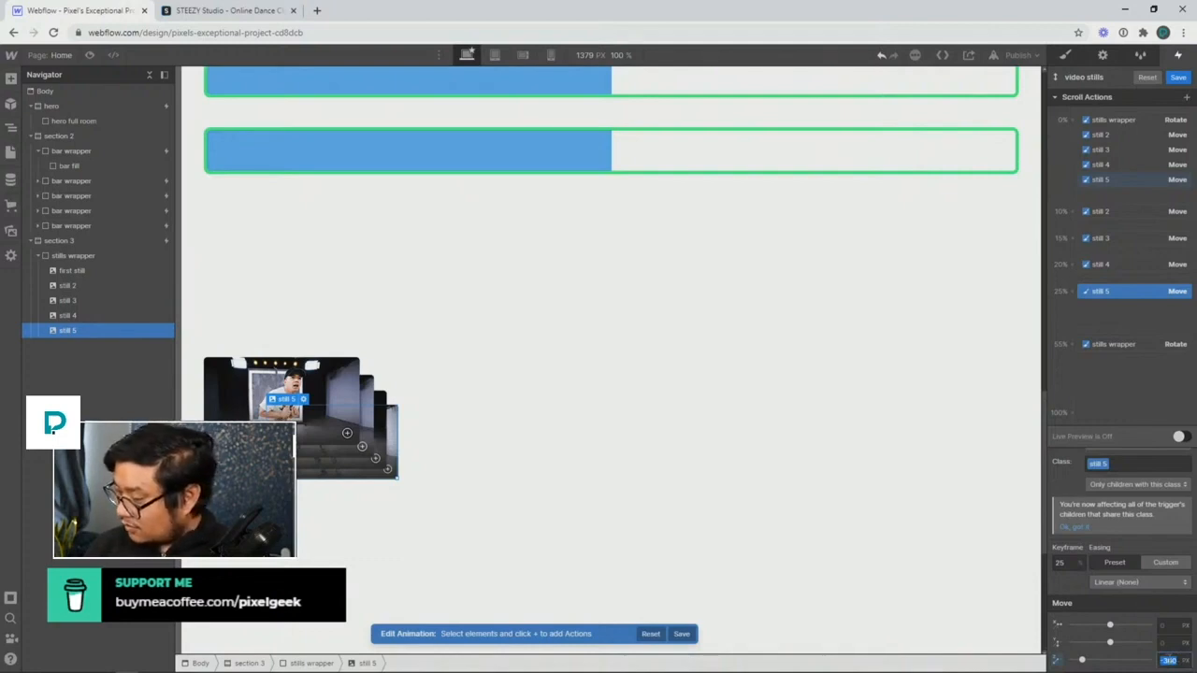
{"action": "left_click", "coordinate": [1168, 660]}
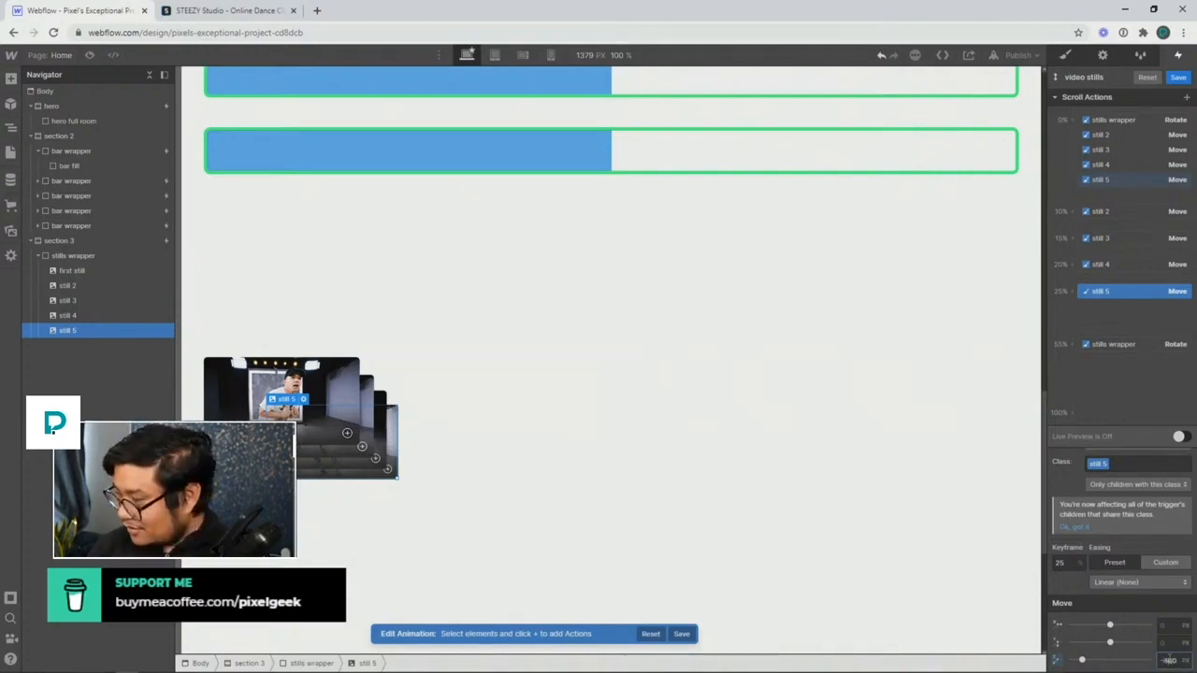
{"action": "type", "text": "0"}
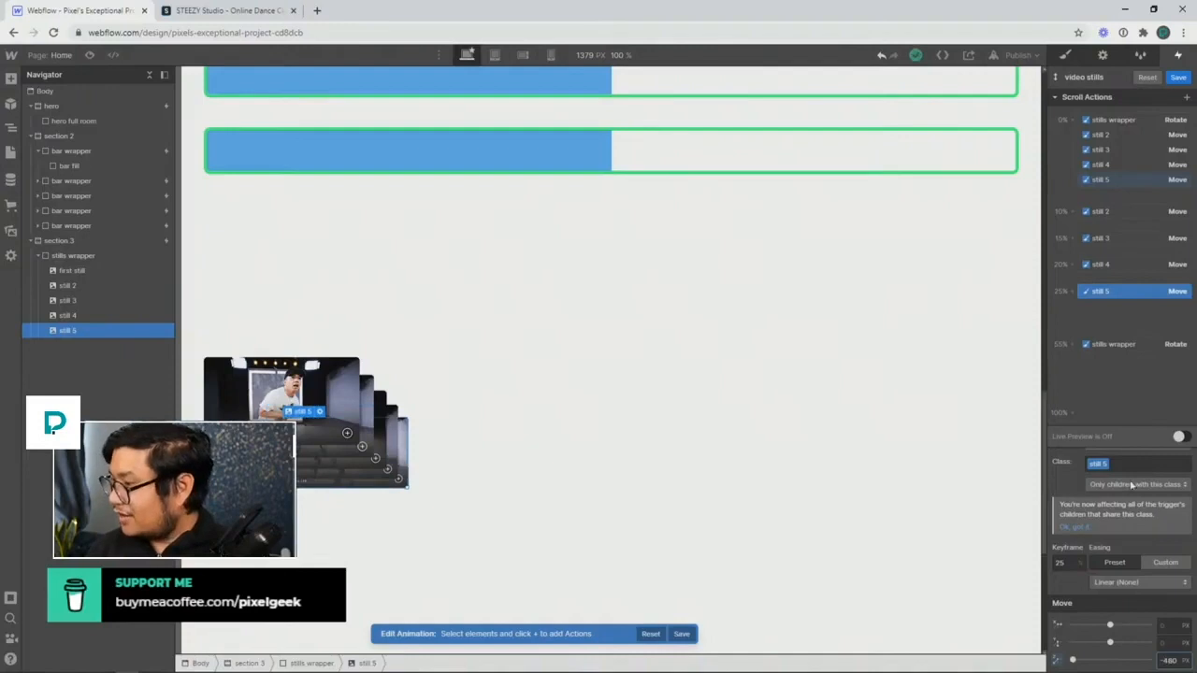
Preview the page and scroll through section 3 to check how the five stills fan out and rotate
{"action": "left_click", "coordinate": [90, 55]}
{"action": "scroll", "coordinate": [804, 355], "scroll_direction": "up", "scroll_amount": 2}
{"action": "scroll", "coordinate": [804, 356], "scroll_direction": "down", "scroll_amount": 3}
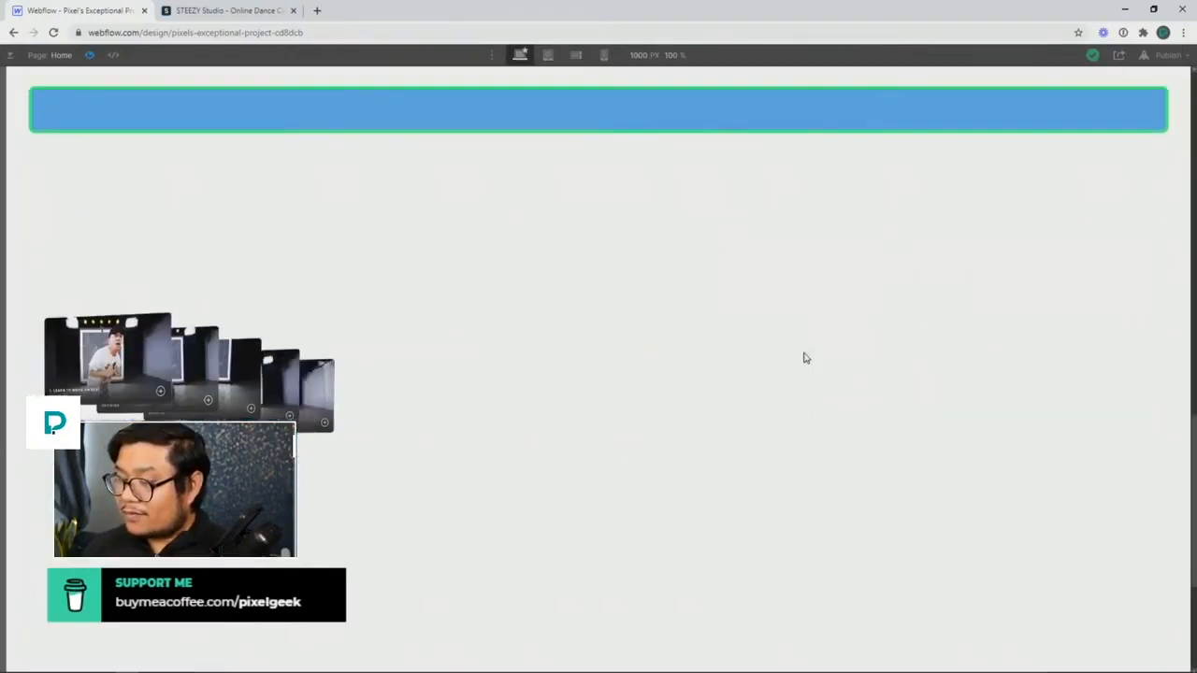
{"action": "scroll", "coordinate": [806, 358], "scroll_direction": "down", "scroll_amount": 3}
{"action": "scroll", "coordinate": [806, 358], "scroll_direction": "up", "scroll_amount": 2}
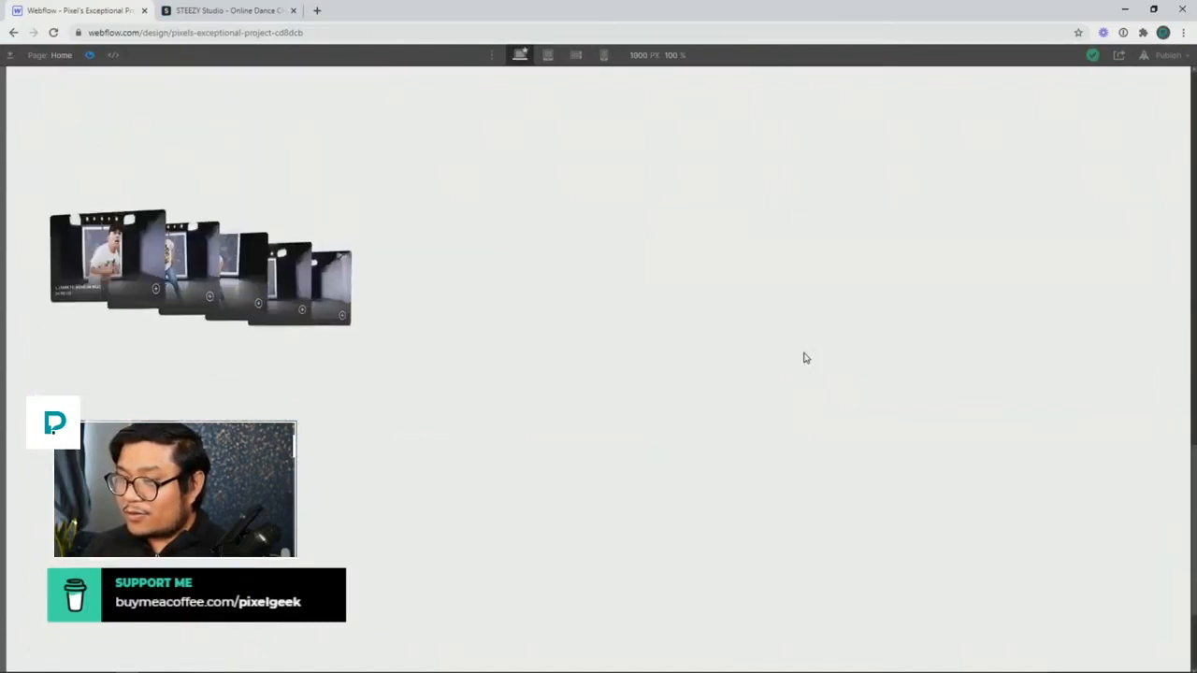
{"action": "scroll", "coordinate": [806, 358], "scroll_direction": "down", "scroll_amount": 1}
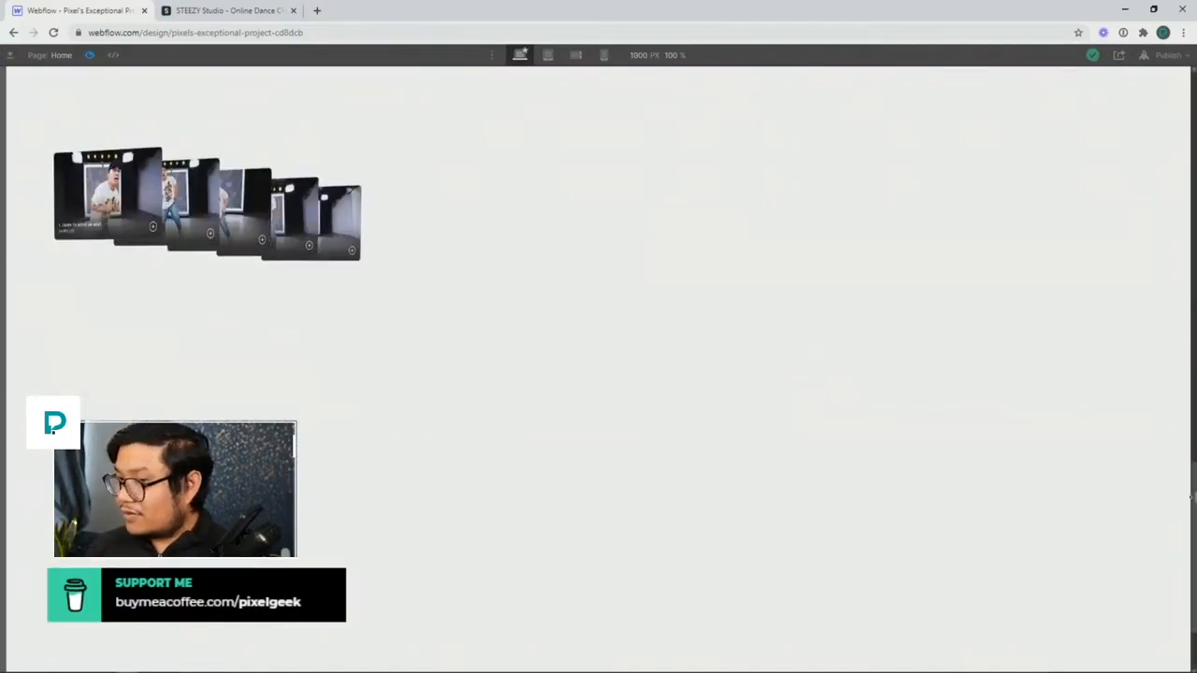
{"action": "left_click_drag", "start_coordinate": [1191, 499], "coordinate": [1184, 460]}
{"action": "left_click", "coordinate": [90, 55]}
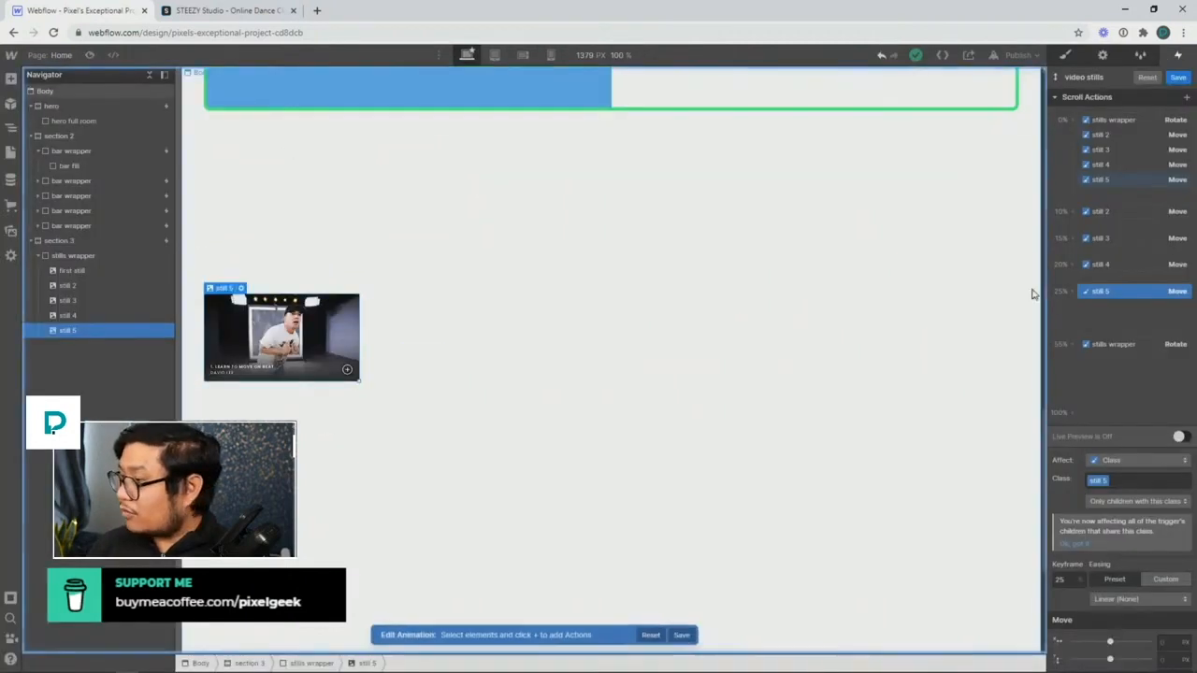
Move the stills wrapper's end Rotate action to an earlier keyframe just after still 5's 25% one, and preview the scroll animation
{"action": "left_click_drag", "start_coordinate": [1104, 344], "coordinate": [1119, 306]}
{"action": "left_click", "coordinate": [90, 56]}
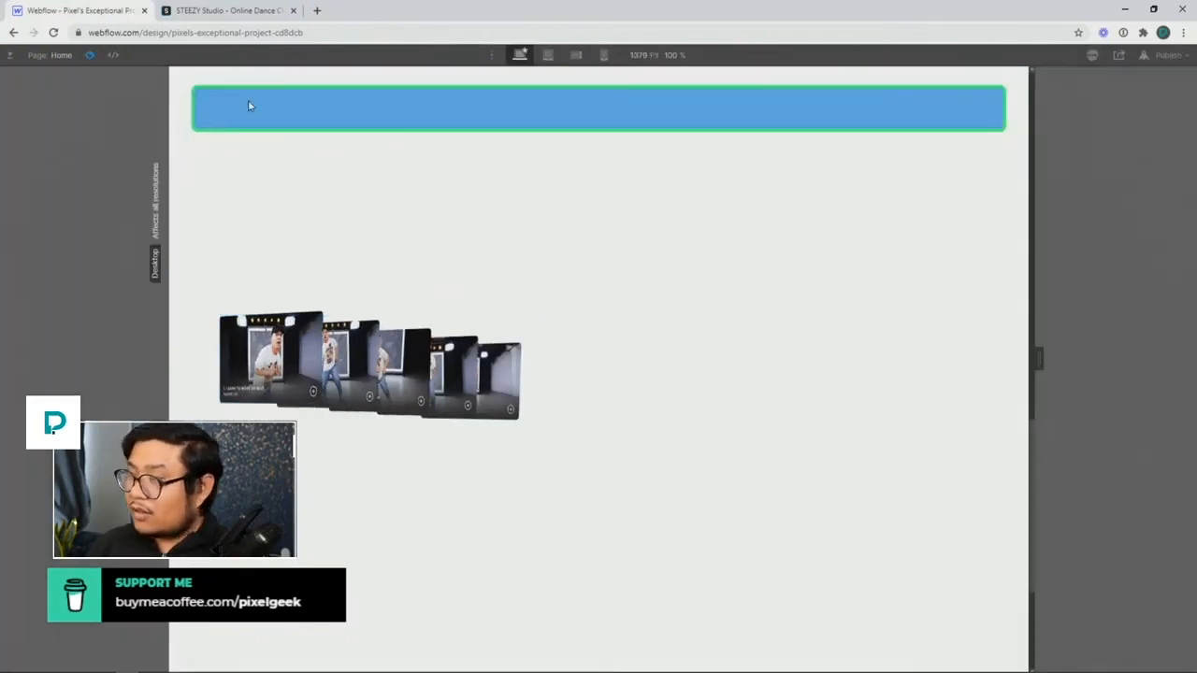
{"action": "left_click_drag", "start_coordinate": [1031, 442], "coordinate": [1001, 360]}
{"action": "scroll", "coordinate": [1005, 374], "scroll_direction": "down", "scroll_amount": 5}
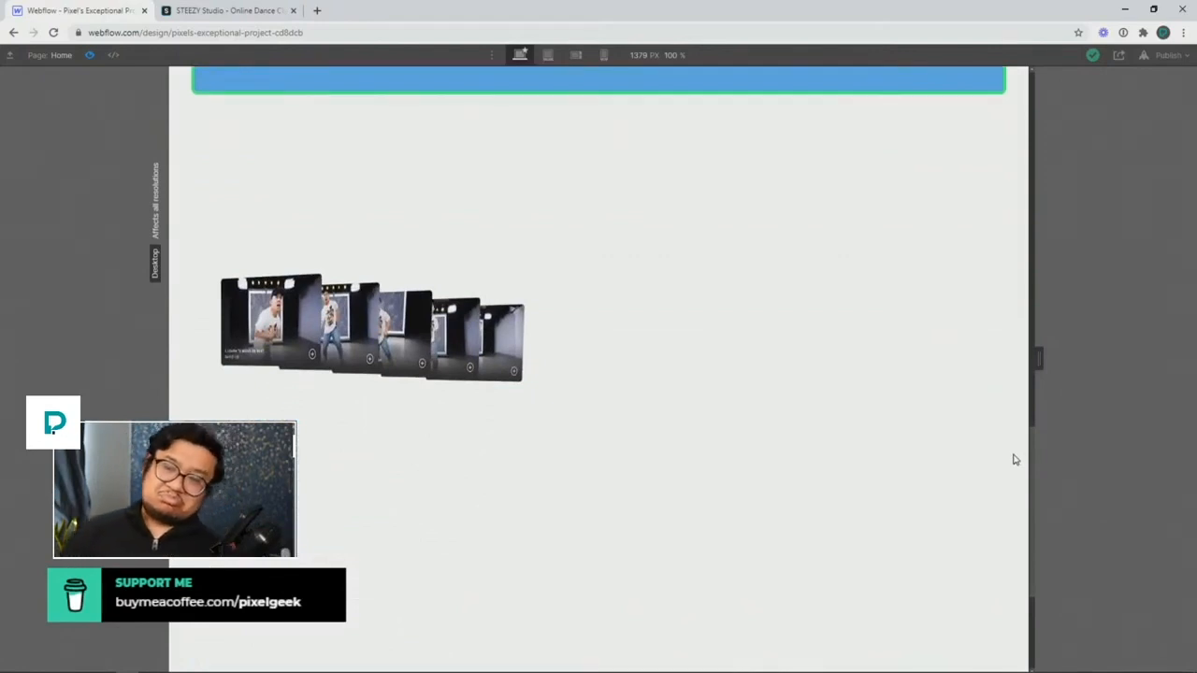
{"action": "scroll", "coordinate": [1007, 443], "scroll_direction": "down", "scroll_amount": 2}
{"action": "scroll", "coordinate": [1007, 443], "scroll_direction": "up", "scroll_amount": 4}
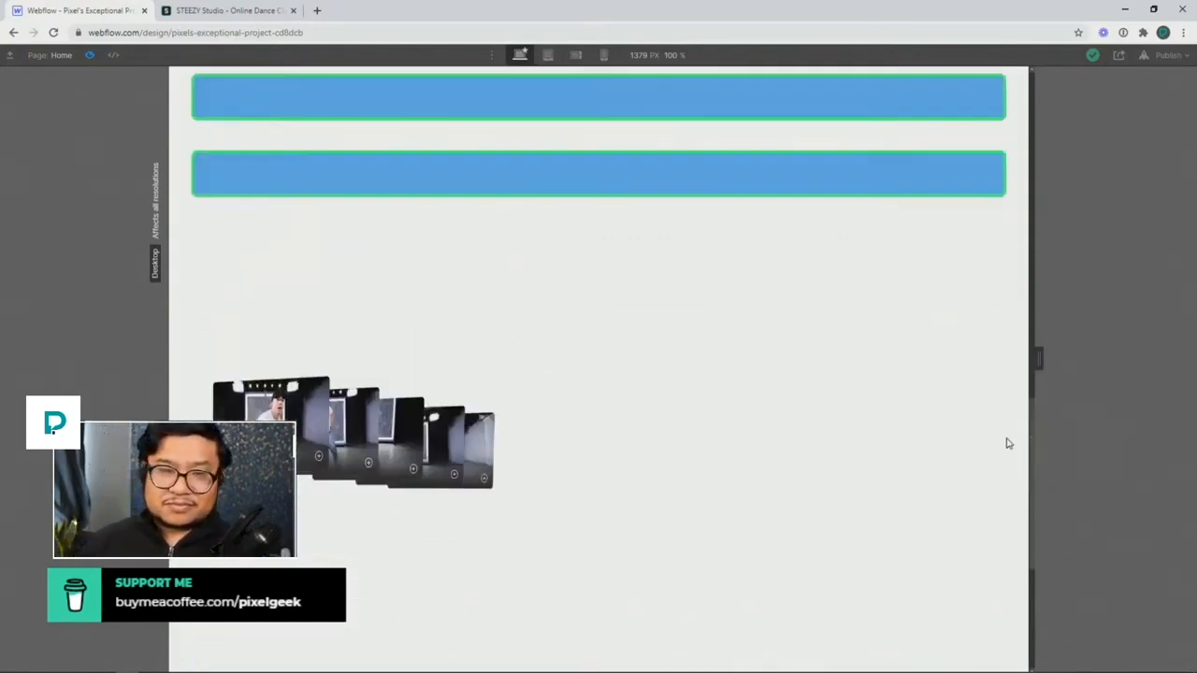
{"action": "scroll", "coordinate": [1007, 443], "scroll_direction": "down", "scroll_amount": 3}
{"action": "scroll", "coordinate": [1007, 443], "scroll_direction": "down", "scroll_amount": 1}
{"action": "scroll", "coordinate": [1007, 443], "scroll_direction": "up", "scroll_amount": 1}
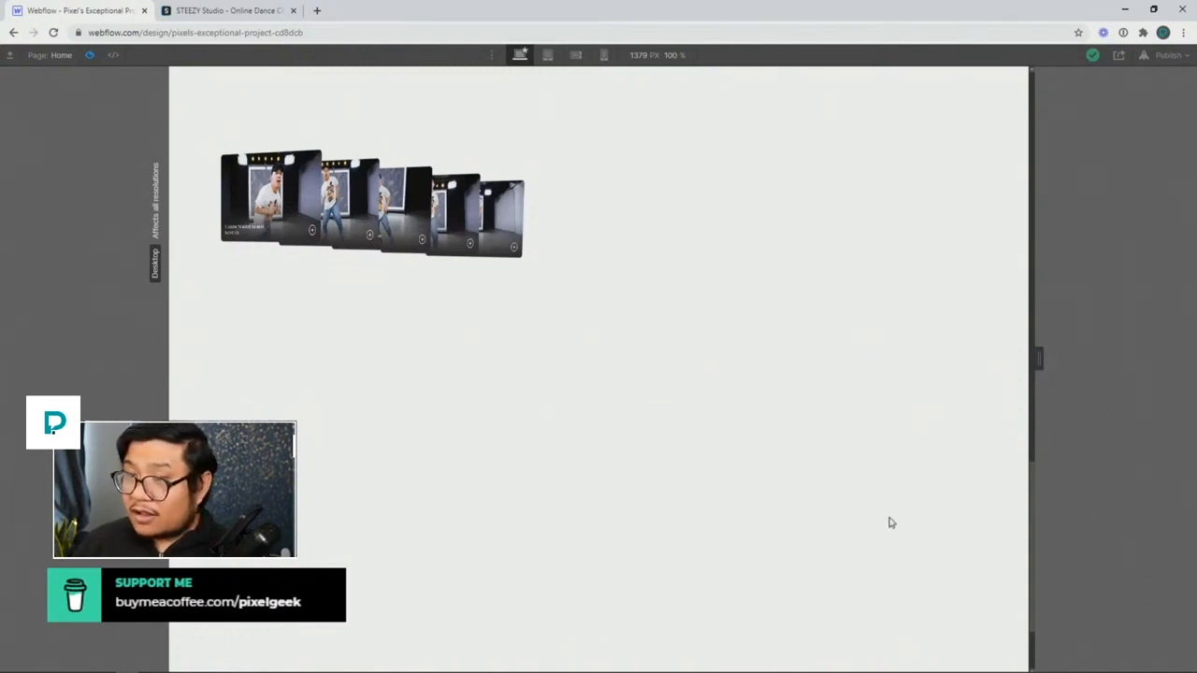
Switch to the STEEZY site and examine the sections below the stills stack, down to the photo rows under the pricing plans
{"action": "left_click", "coordinate": [238, 12]}
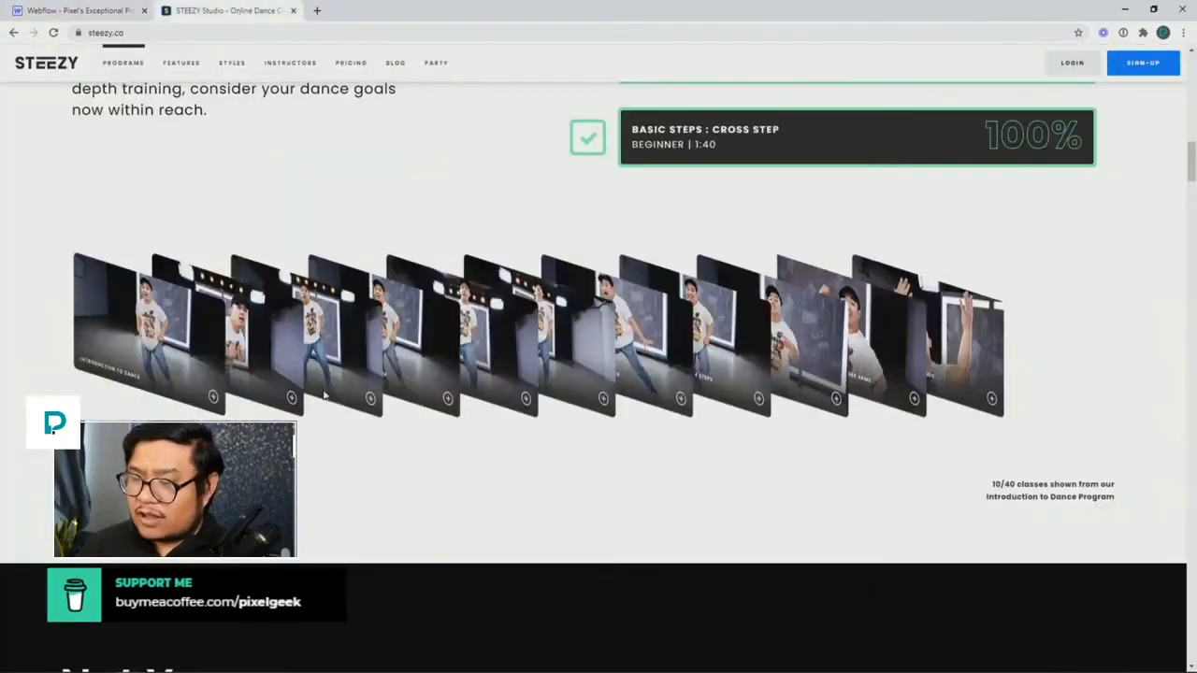
{"action": "scroll", "coordinate": [325, 395], "scroll_direction": "down", "scroll_amount": 4}
{"action": "scroll", "coordinate": [325, 395], "scroll_direction": "down", "scroll_amount": 10}
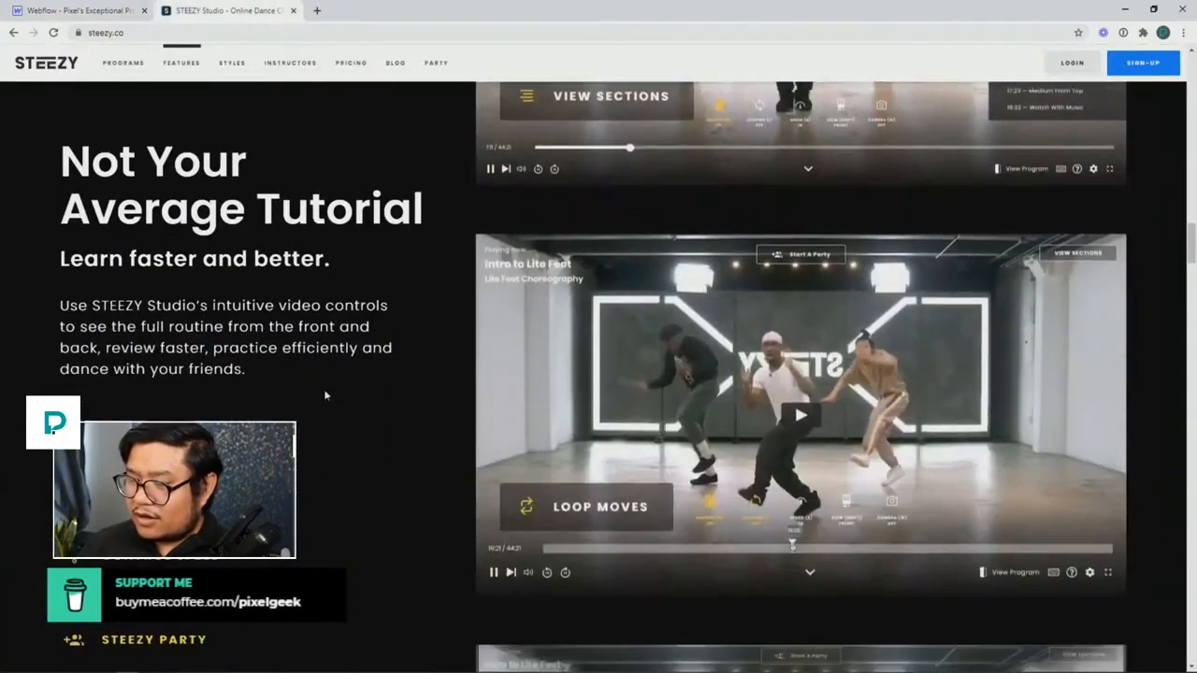
{"action": "scroll", "coordinate": [326, 396], "scroll_direction": "down", "scroll_amount": 12}
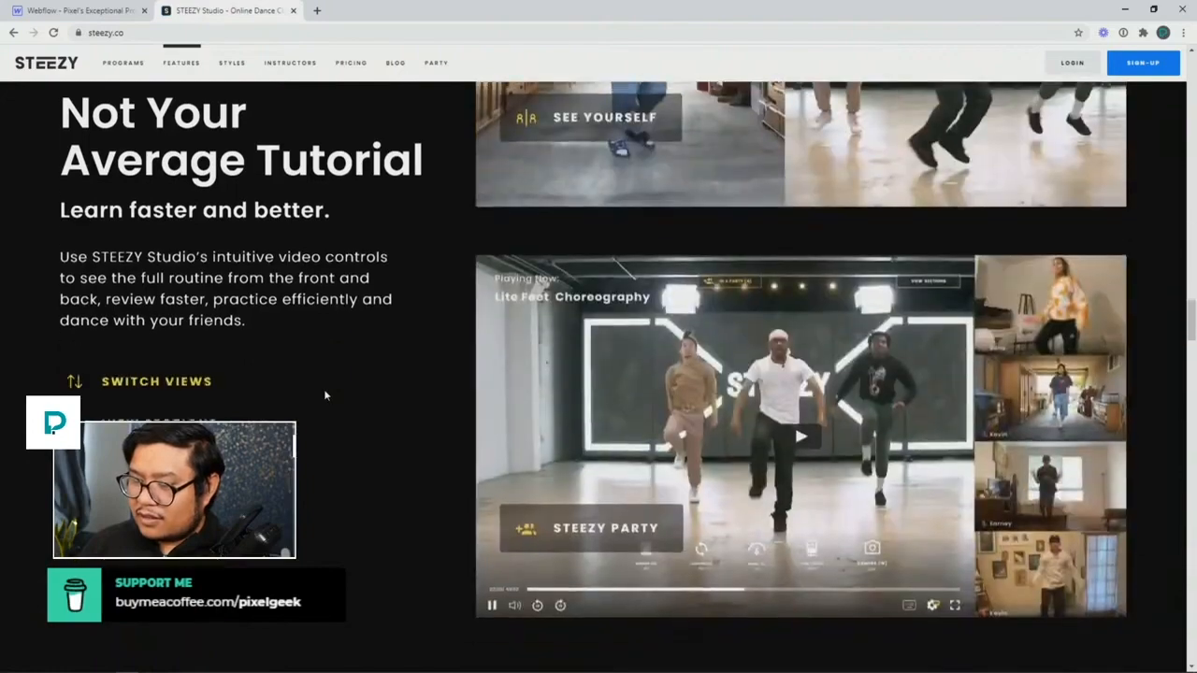
{"action": "scroll", "coordinate": [314, 460], "scroll_direction": "down", "scroll_amount": 12}
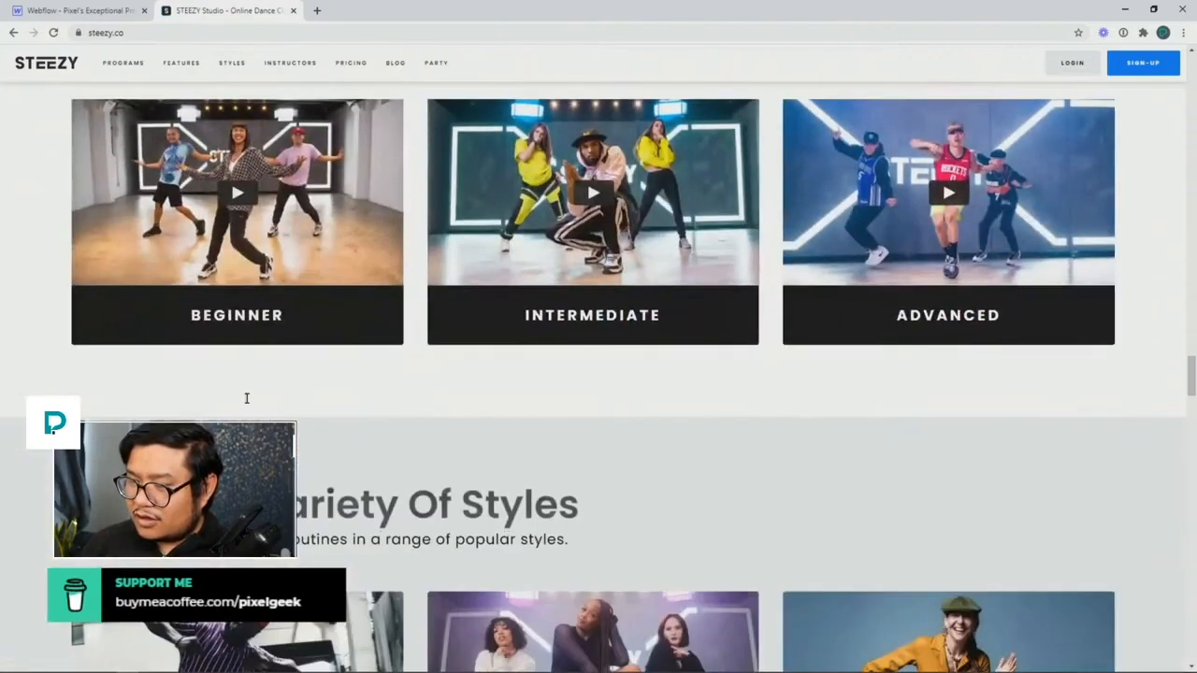
{"action": "scroll", "coordinate": [247, 397], "scroll_direction": "up", "scroll_amount": 12}
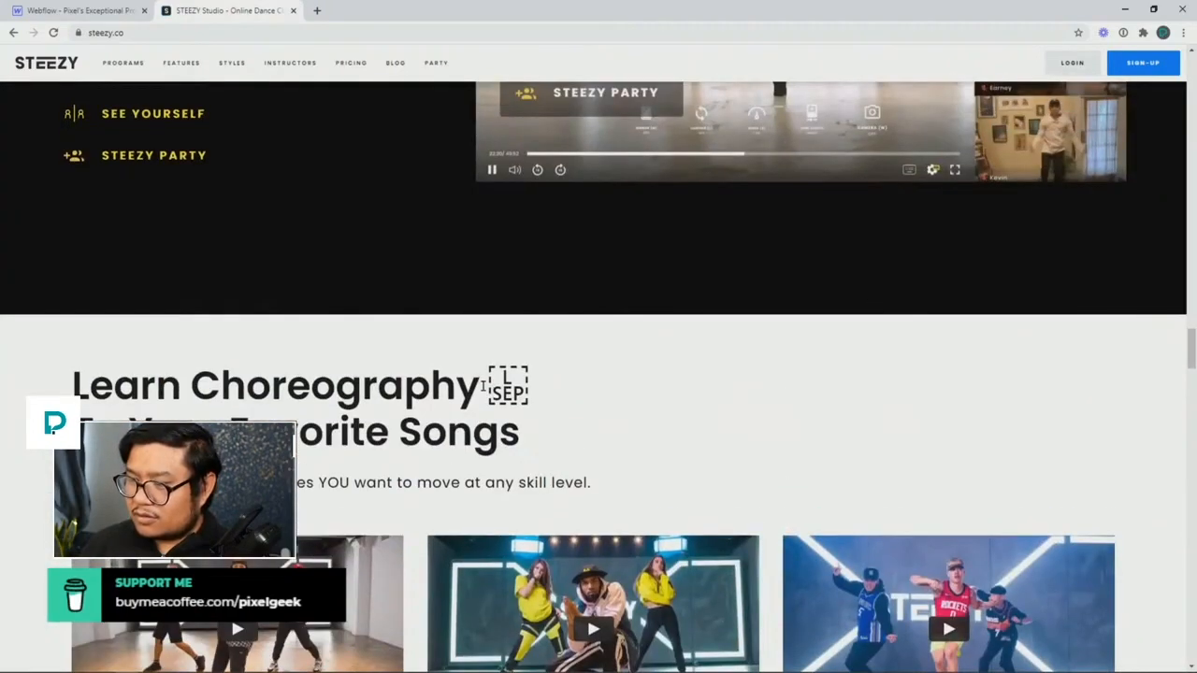
{"action": "left_click_drag", "start_coordinate": [486, 386], "coordinate": [529, 393]}
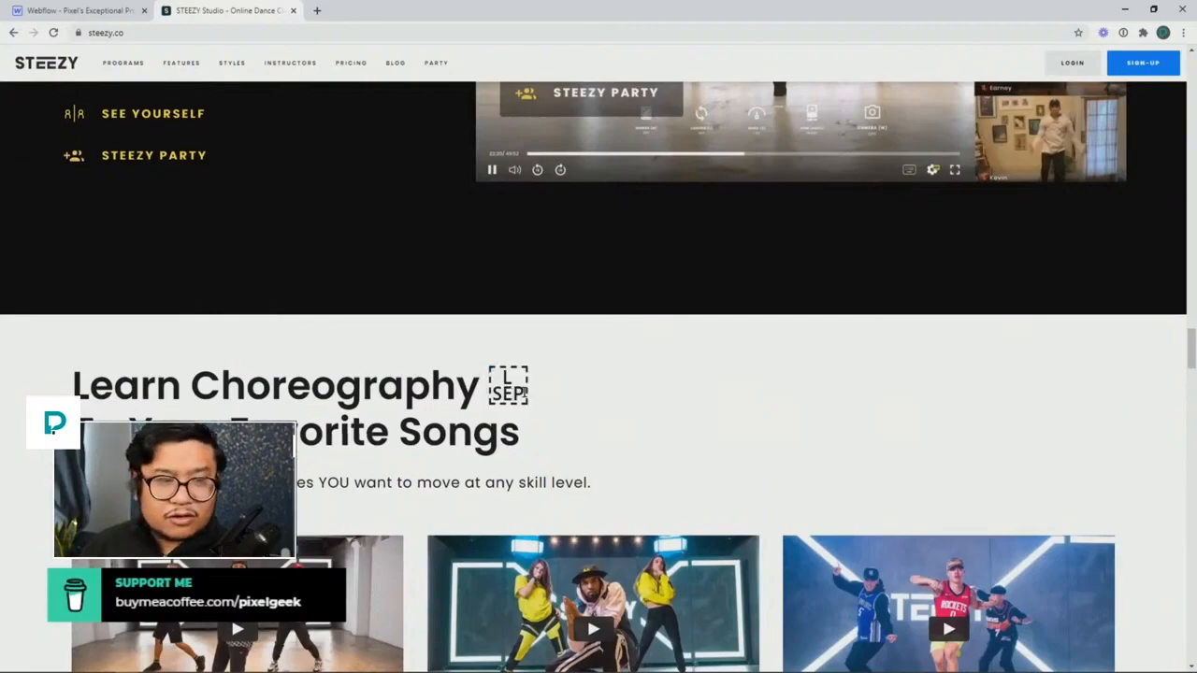
{"action": "scroll", "coordinate": [598, 374], "scroll_direction": "down", "scroll_amount": 10}
{"action": "scroll", "coordinate": [430, 416], "scroll_direction": "down", "scroll_amount": 15}
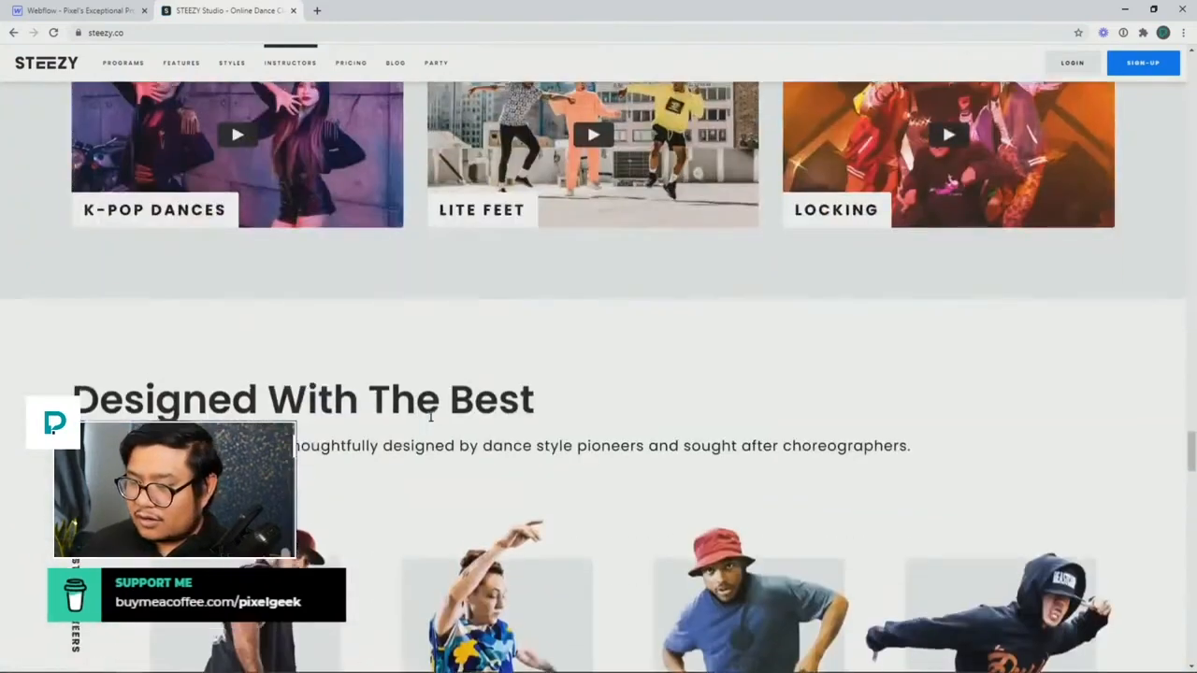
{"action": "scroll", "coordinate": [430, 416], "scroll_direction": "down", "scroll_amount": 10}
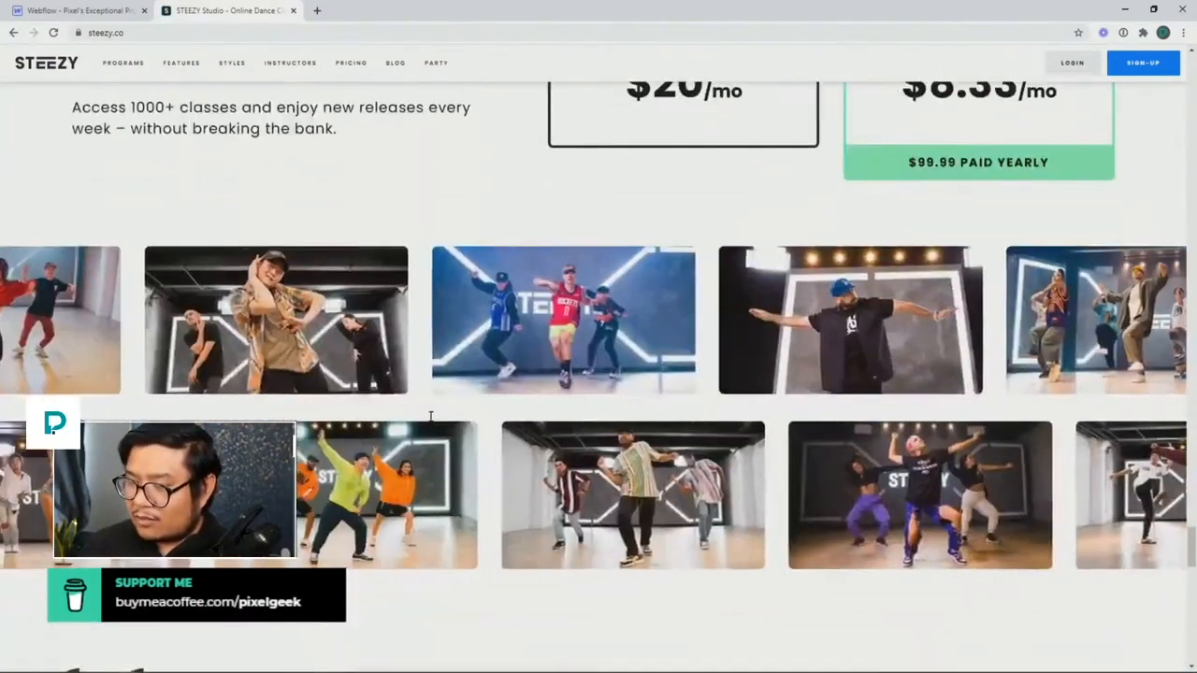
{"action": "scroll", "coordinate": [430, 416], "scroll_direction": "up", "scroll_amount": 6}
{"action": "scroll", "coordinate": [429, 415], "scroll_direction": "up", "scroll_amount": 3}
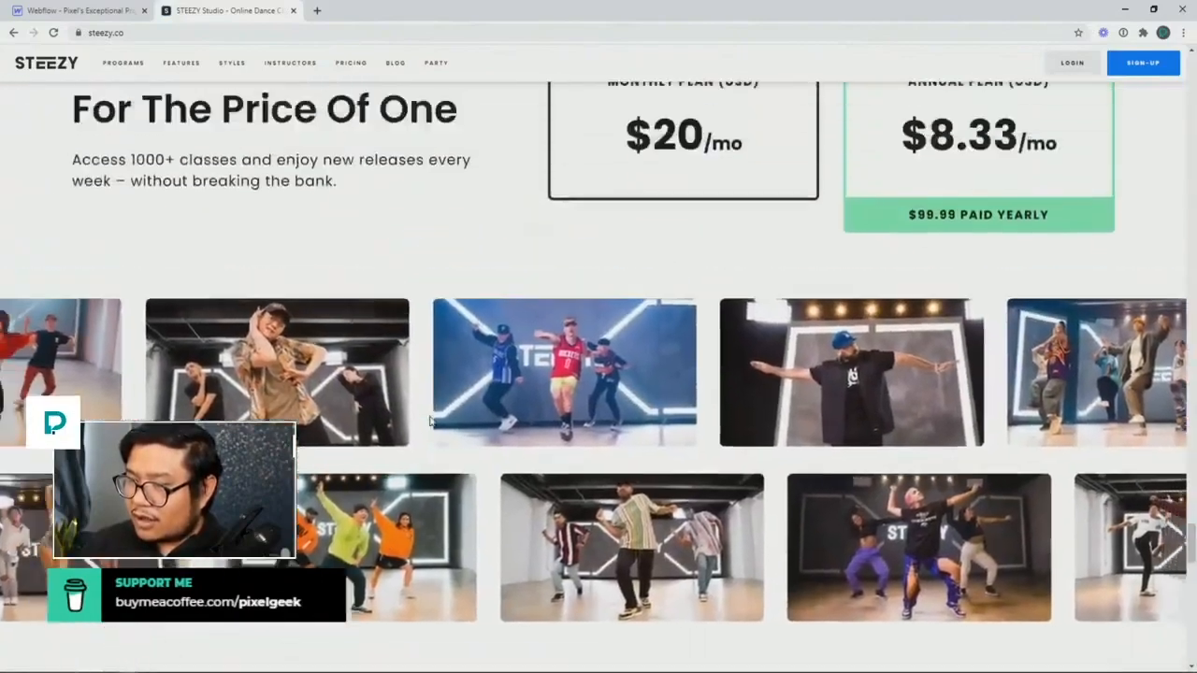
Examine how the two photo rows under the pricing plans on the STEEZY site shift as the page scrolls up and down
{"action": "scroll", "coordinate": [430, 422], "scroll_direction": "down", "scroll_amount": 5}
{"action": "scroll", "coordinate": [430, 421], "scroll_direction": "up", "scroll_amount": 3}
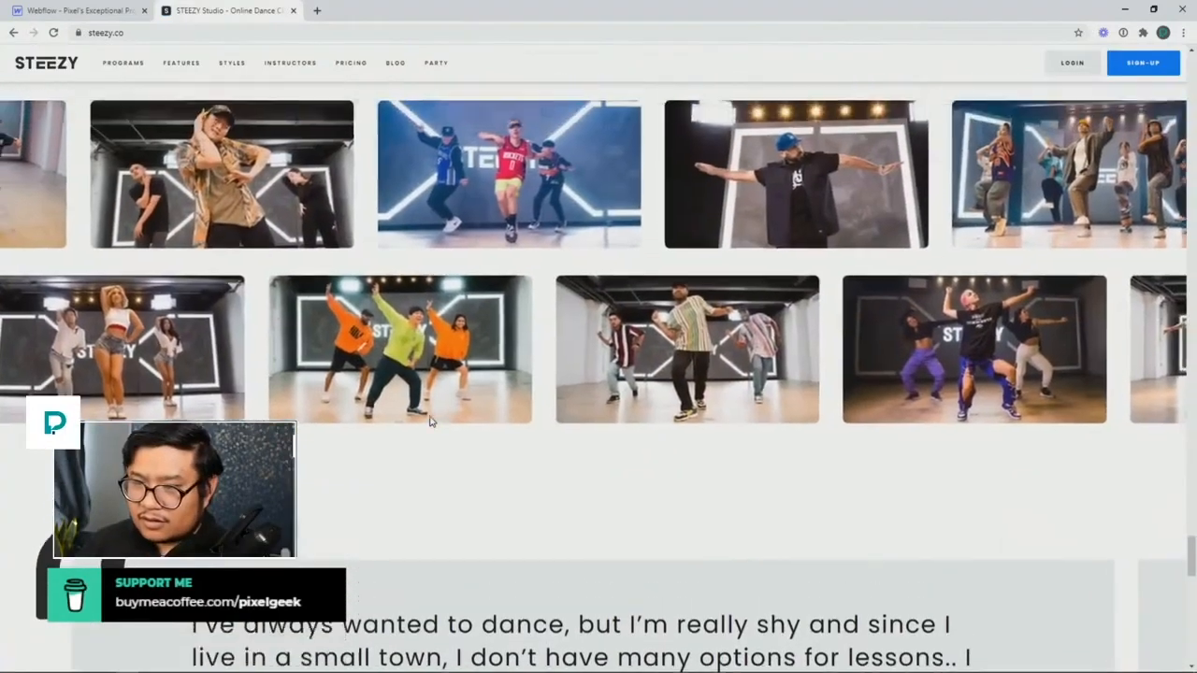
{"action": "scroll", "coordinate": [430, 421], "scroll_direction": "down", "scroll_amount": 4}
{"action": "scroll", "coordinate": [430, 421], "scroll_direction": "up", "scroll_amount": 3}
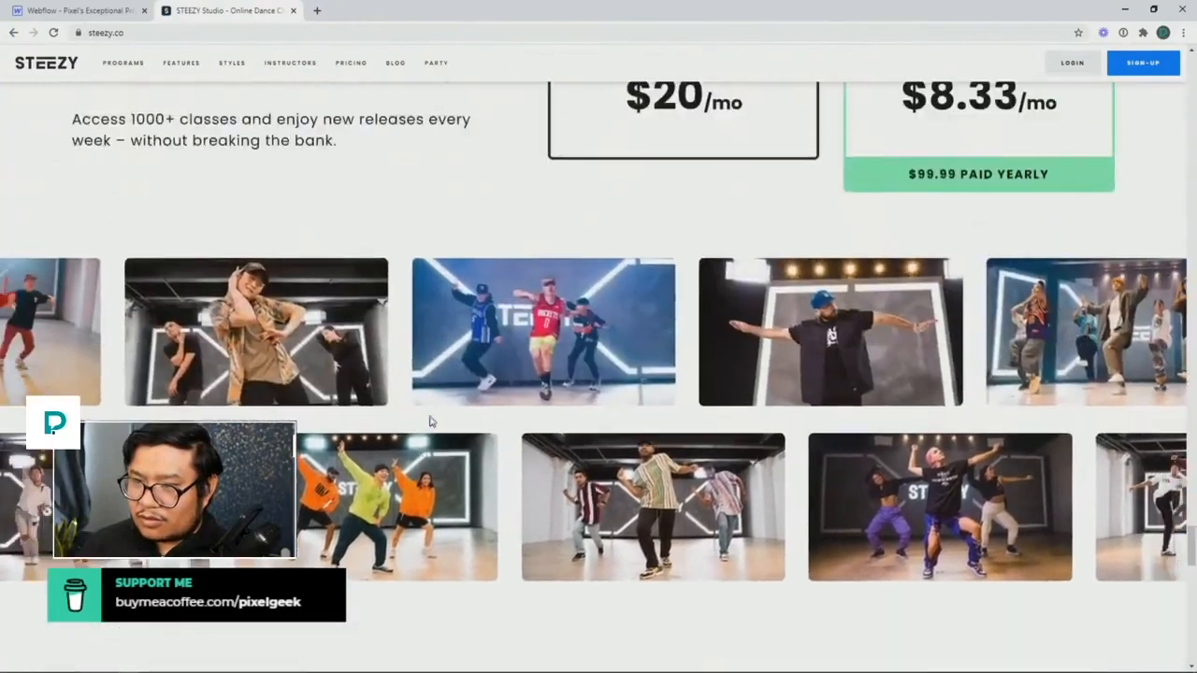
{"action": "scroll", "coordinate": [427, 420], "scroll_direction": "down", "scroll_amount": 1}
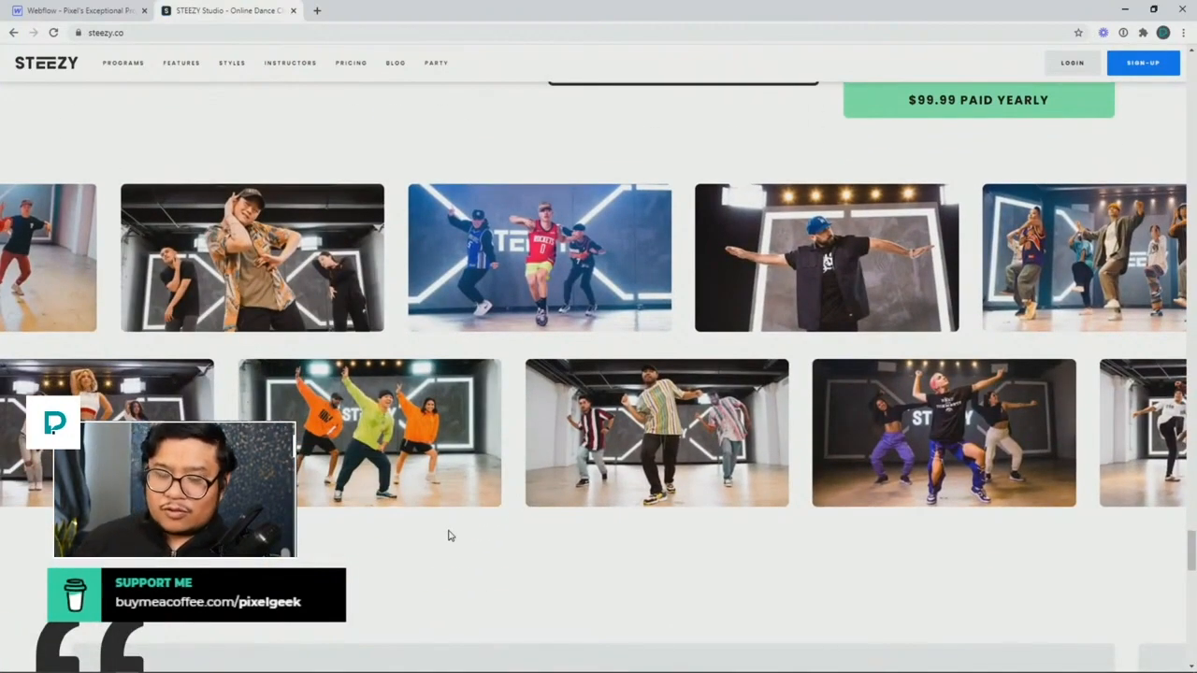
{"action": "scroll", "coordinate": [448, 536], "scroll_direction": "down", "scroll_amount": 2}
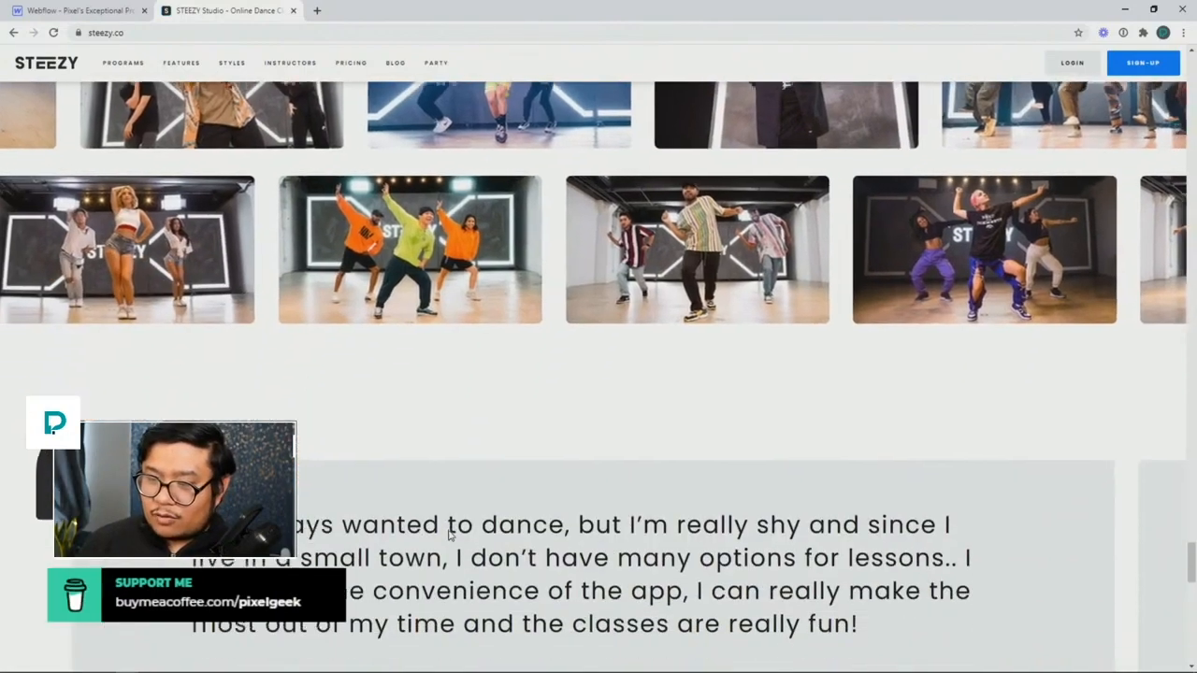
{"action": "scroll", "coordinate": [448, 535], "scroll_direction": "up", "scroll_amount": 5}
{"action": "scroll", "coordinate": [449, 535], "scroll_direction": "down", "scroll_amount": 1}
{"action": "scroll", "coordinate": [449, 535], "scroll_direction": "down", "scroll_amount": 15}
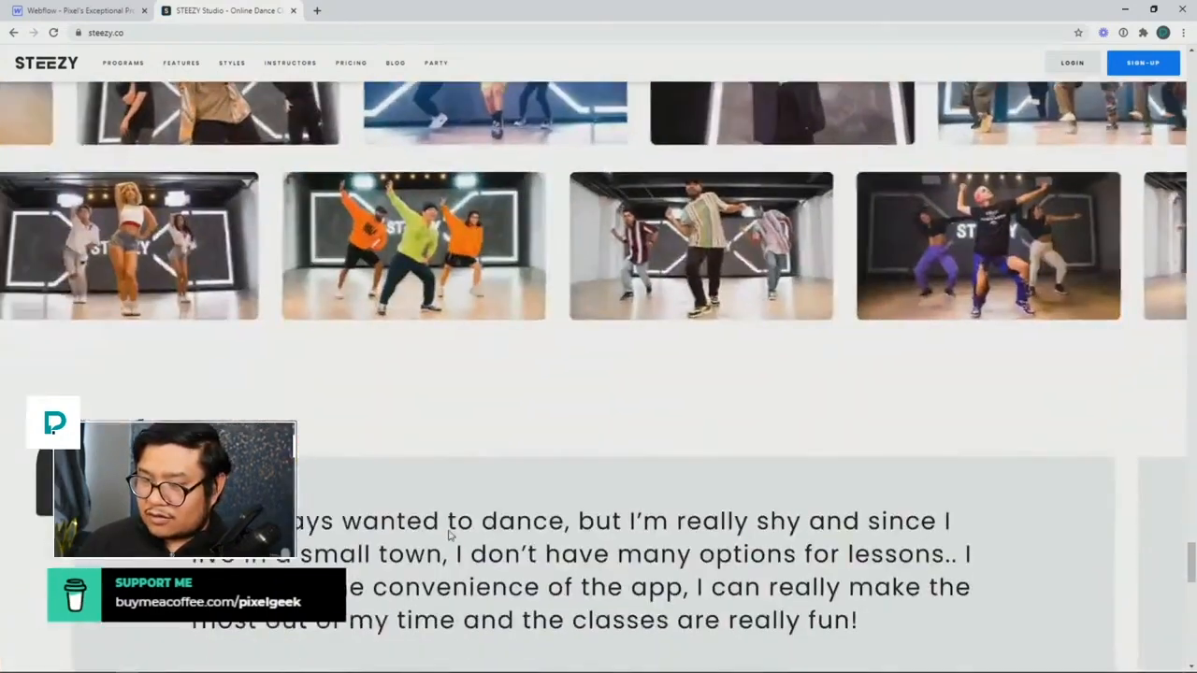
{"action": "scroll", "coordinate": [449, 536], "scroll_direction": "up", "scroll_amount": 15}
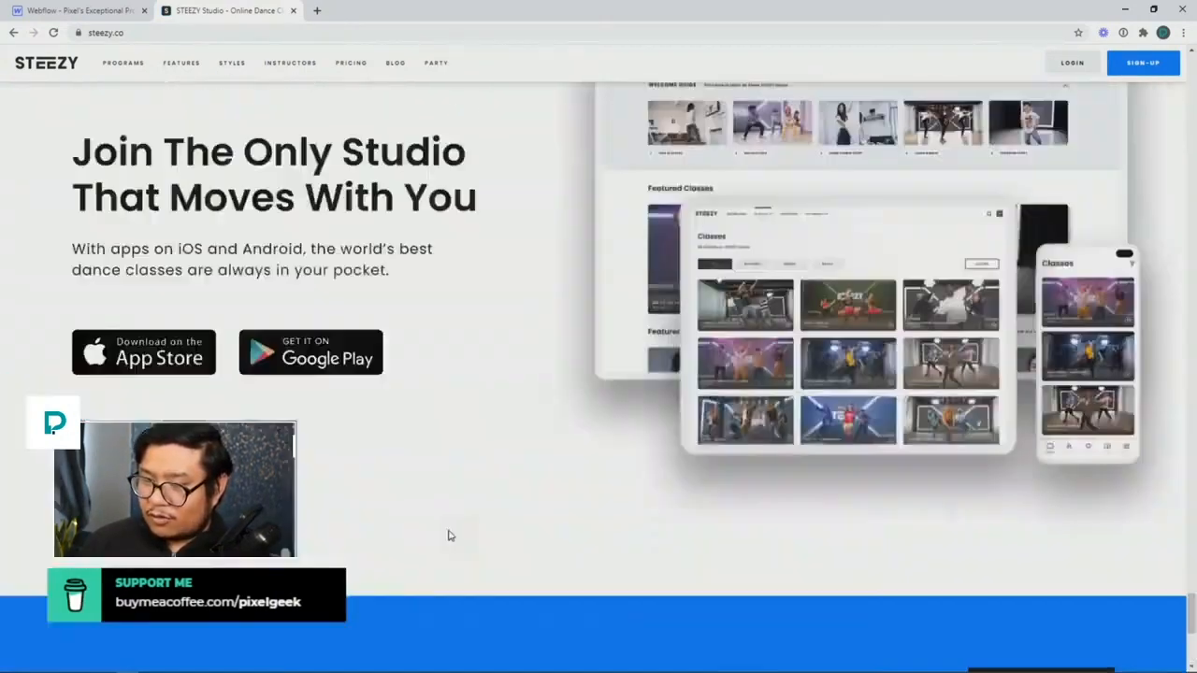
{"action": "scroll", "coordinate": [449, 536], "scroll_direction": "down", "scroll_amount": 3}
{"action": "scroll", "coordinate": [448, 535], "scroll_direction": "down", "scroll_amount": 6}
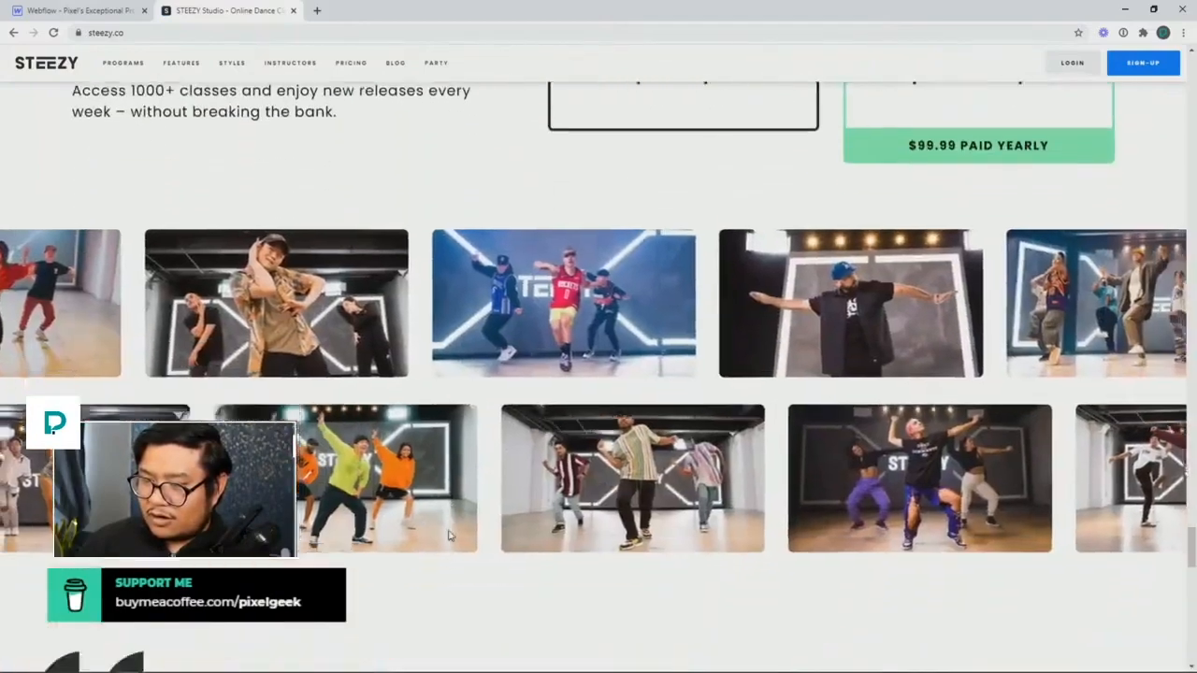
{"action": "scroll", "coordinate": [449, 536], "scroll_direction": "up", "scroll_amount": 4}
{"action": "scroll", "coordinate": [448, 536], "scroll_direction": "up", "scroll_amount": 3}
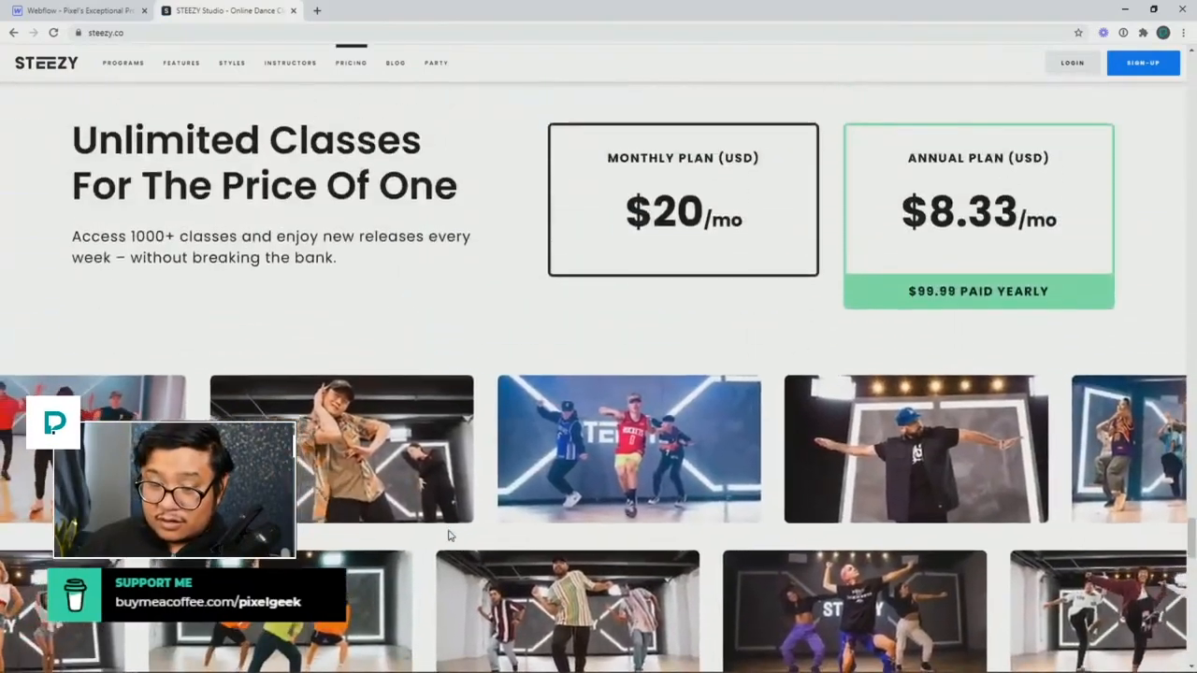
{"action": "scroll", "coordinate": [448, 536], "scroll_direction": "down", "scroll_amount": 4}
{"action": "scroll", "coordinate": [448, 536], "scroll_direction": "up", "scroll_amount": 3}
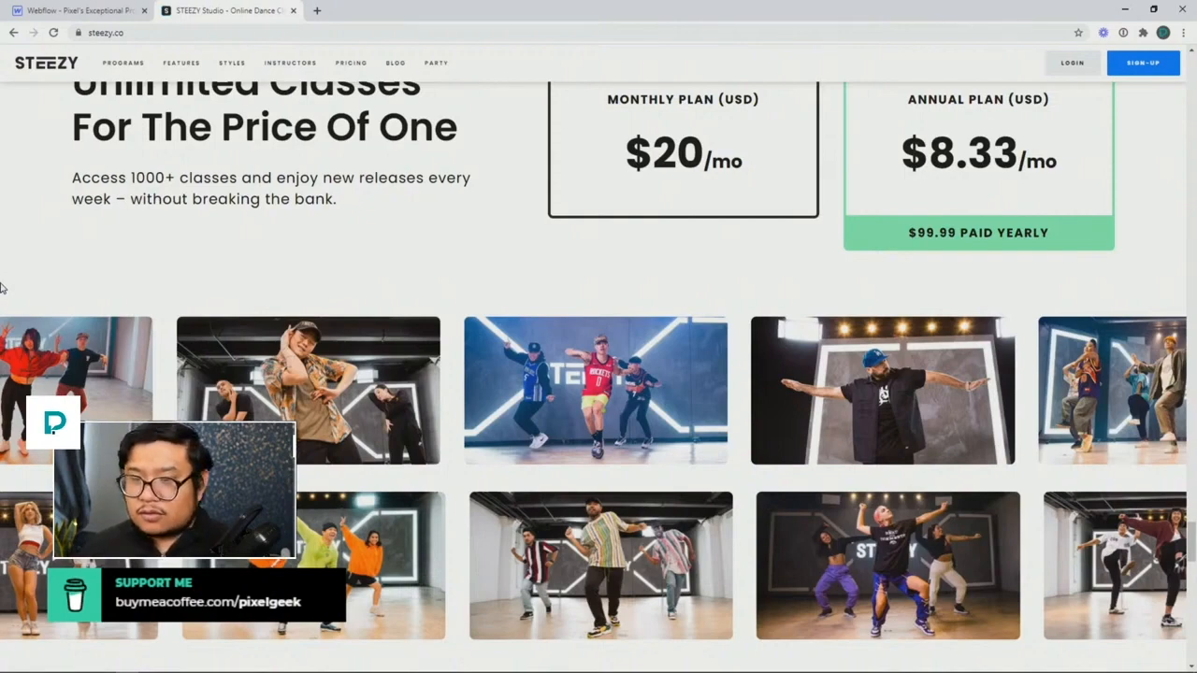
{"action": "scroll", "coordinate": [3, 284], "scroll_direction": "down", "scroll_amount": 1}
{"action": "scroll", "coordinate": [598, 374], "scroll_direction": "down", "scroll_amount": 4}
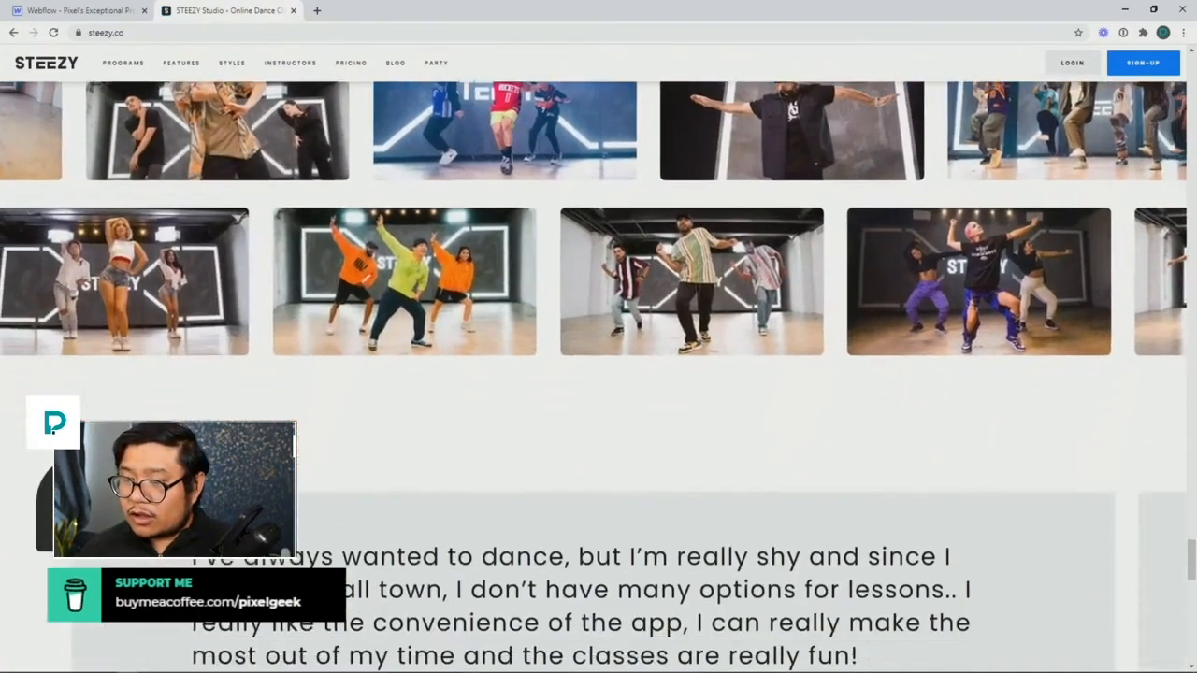
{"action": "key", "text": "ctrl+plus"}
{"action": "scroll", "coordinate": [599, 374], "scroll_direction": "up", "scroll_amount": 1}
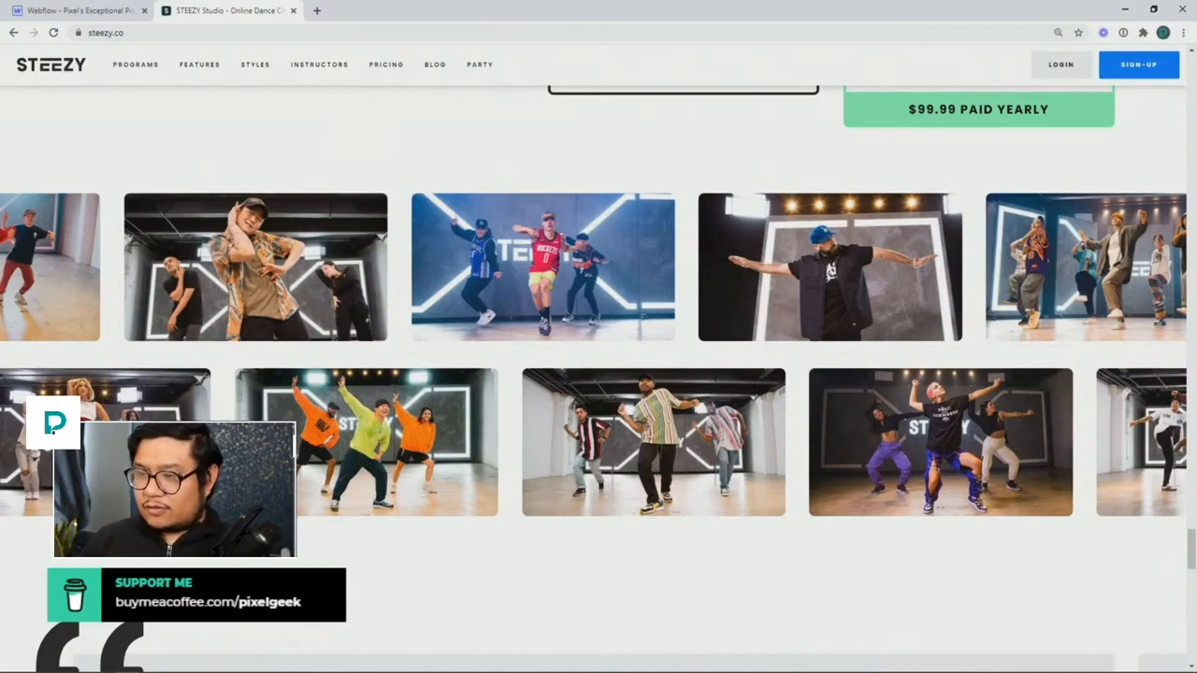
{"action": "scroll", "coordinate": [574, 345], "scroll_direction": "down", "scroll_amount": 2}
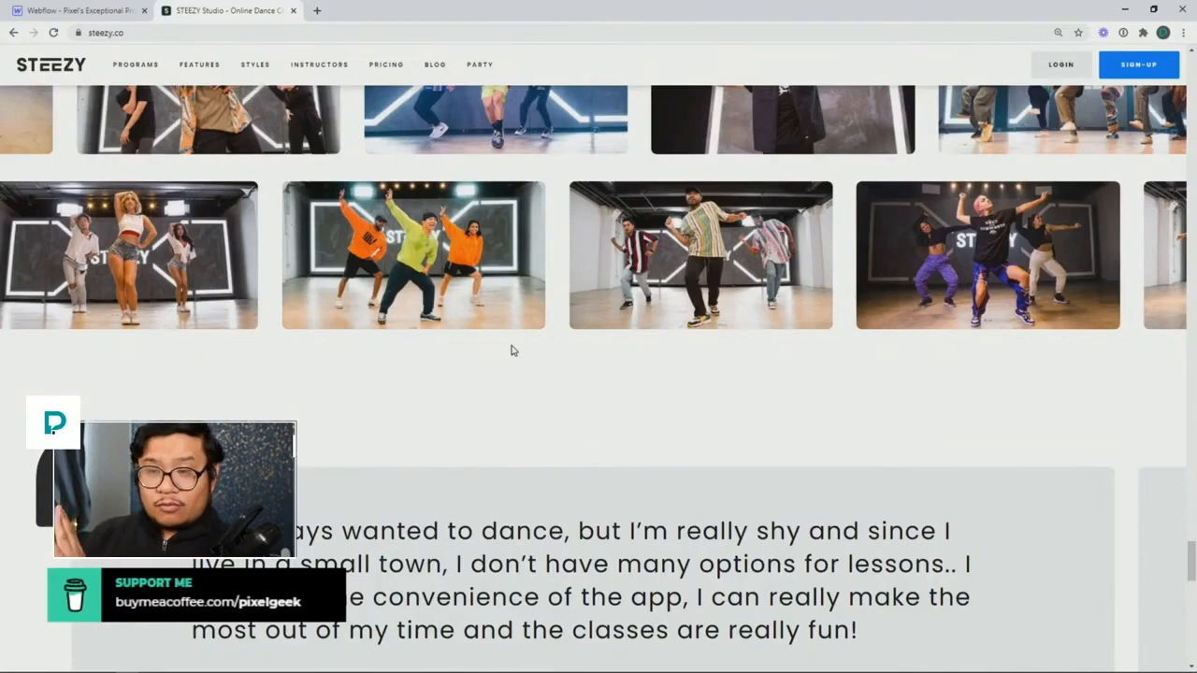
{"action": "scroll", "coordinate": [511, 350], "scroll_direction": "up", "scroll_amount": 3}
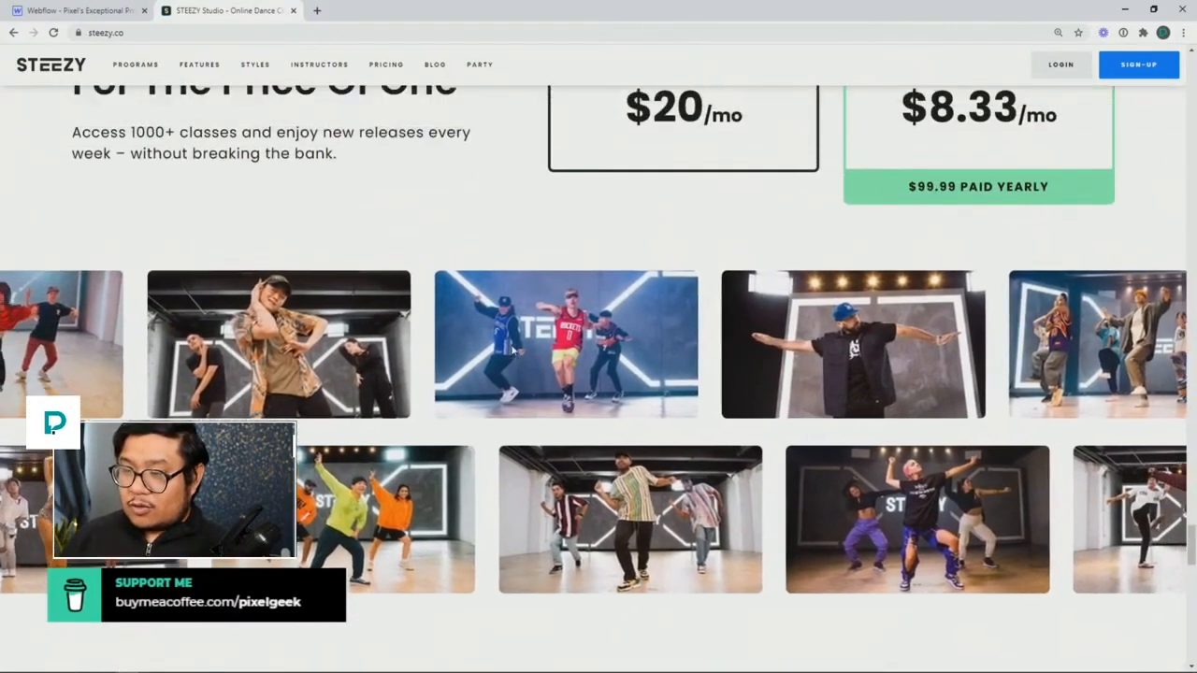
{"action": "scroll", "coordinate": [512, 349], "scroll_direction": "up", "scroll_amount": 2}
{"action": "scroll", "coordinate": [512, 348], "scroll_direction": "down", "scroll_amount": 2}
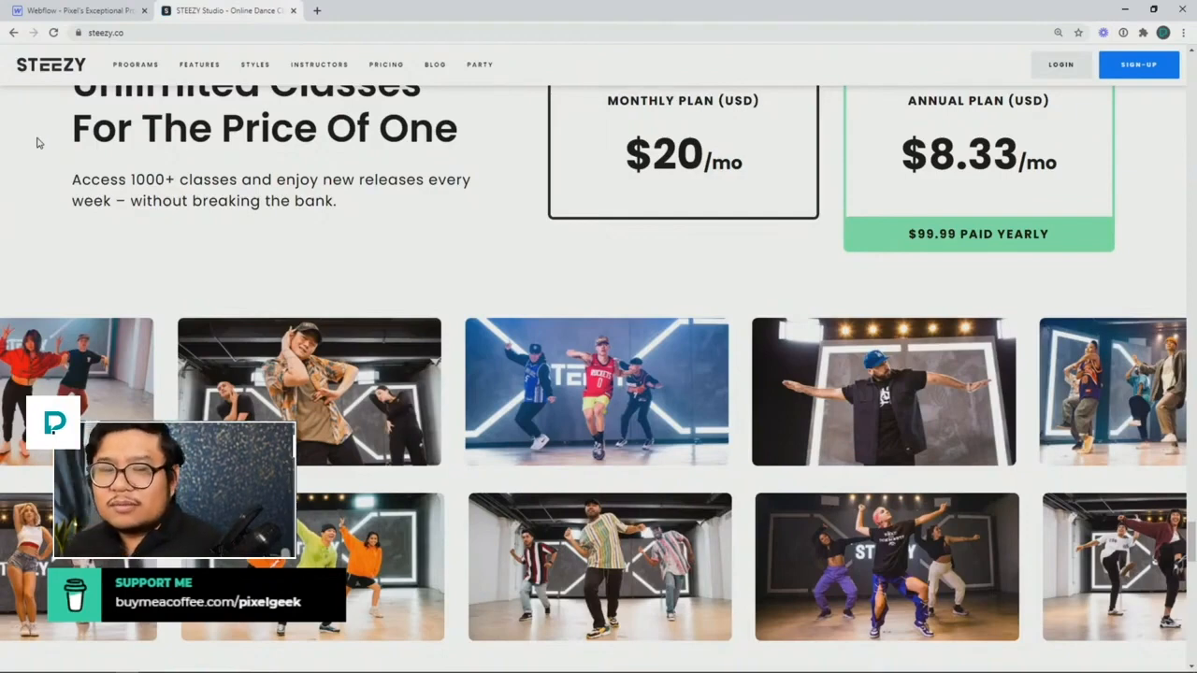
Switch back to Webflow, leave the page preview, and save the video stills scroll animation
{"action": "left_click", "coordinate": [79, 11]}
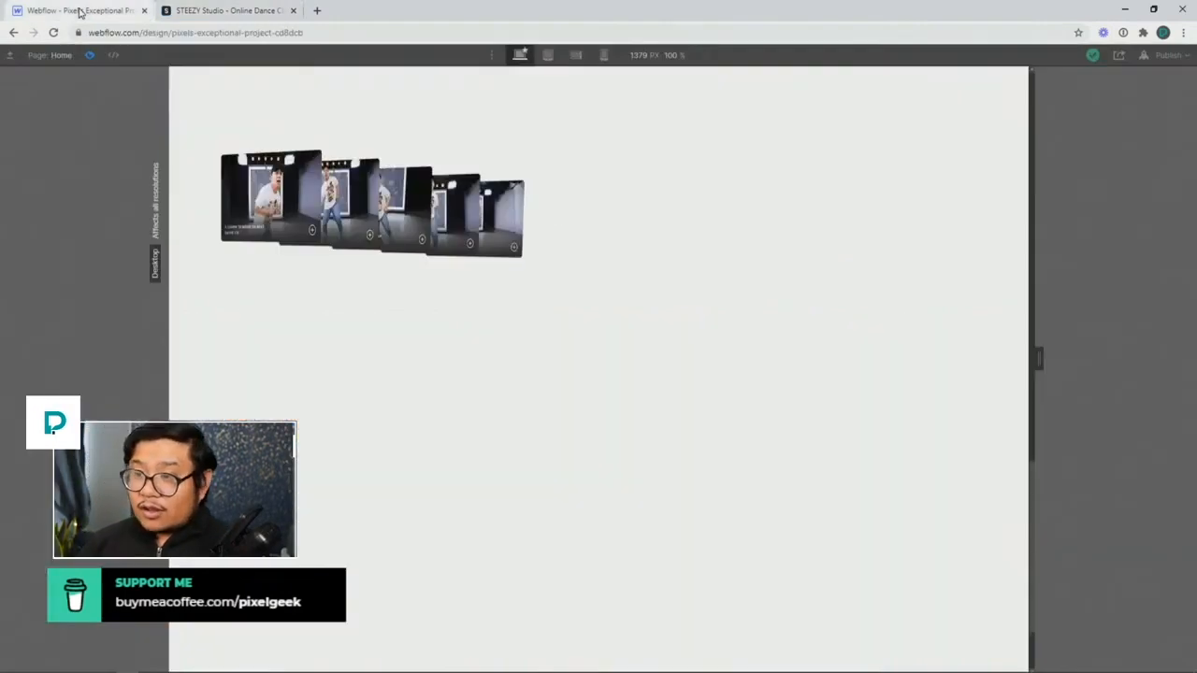
{"action": "left_click", "coordinate": [91, 56]}
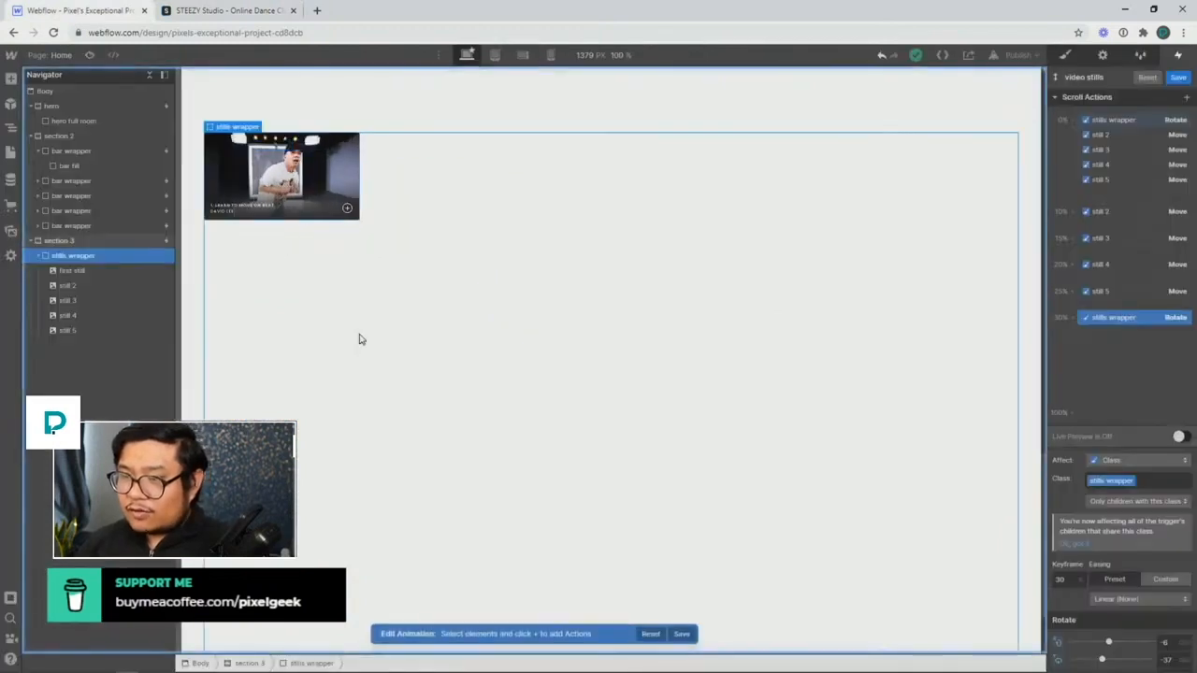
{"action": "left_click", "coordinate": [1178, 77]}
{"action": "left_click", "coordinate": [1065, 56]}
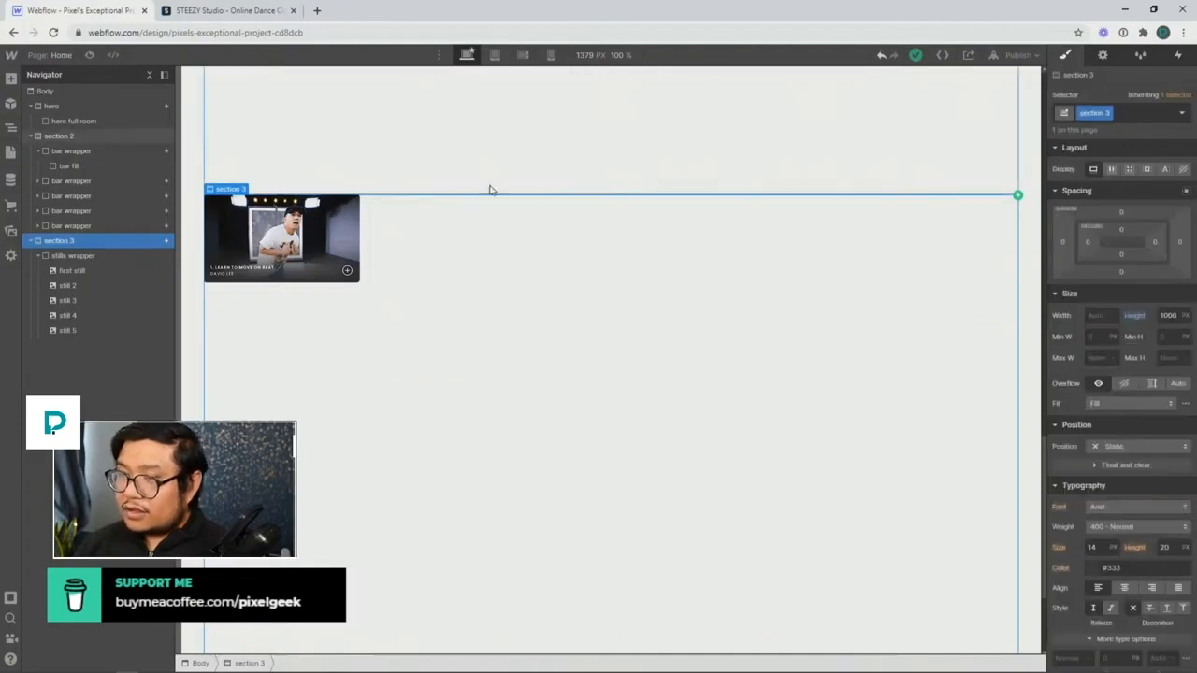
Recheck the STEEZY photo rows, return to Webflow, and collapse section 3, section 2 and hero in the element tree
{"action": "left_click", "coordinate": [359, 113]}
{"action": "left_click", "coordinate": [225, 10]}
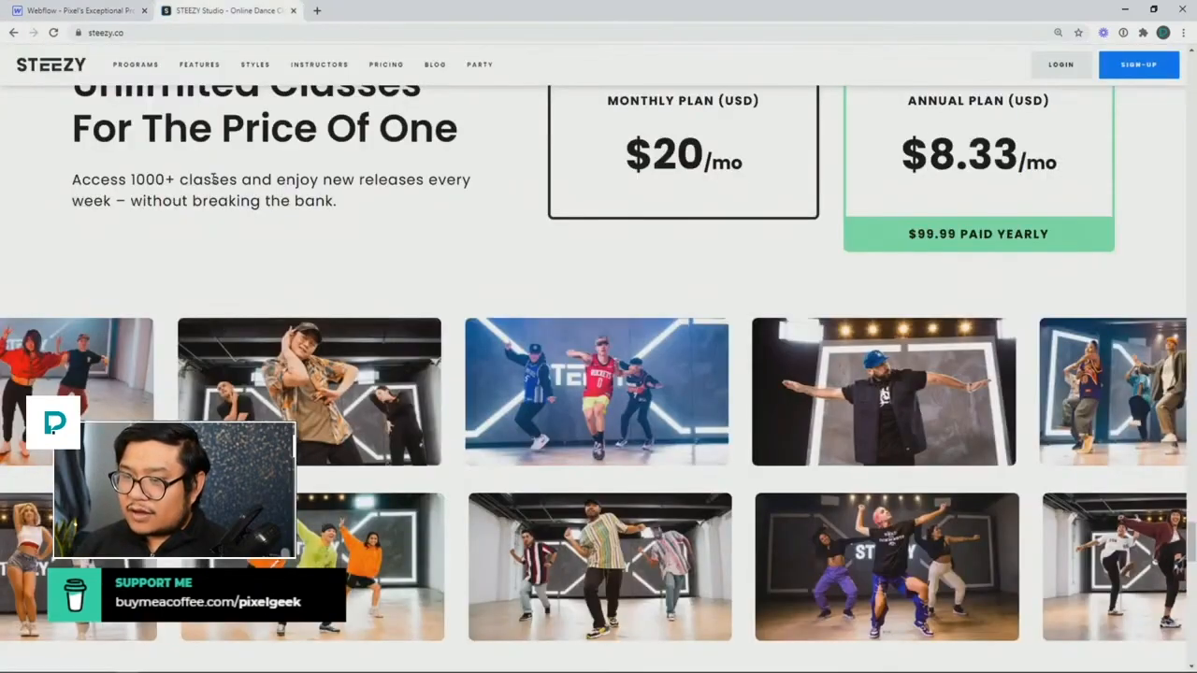
{"action": "left_click", "coordinate": [112, 11]}
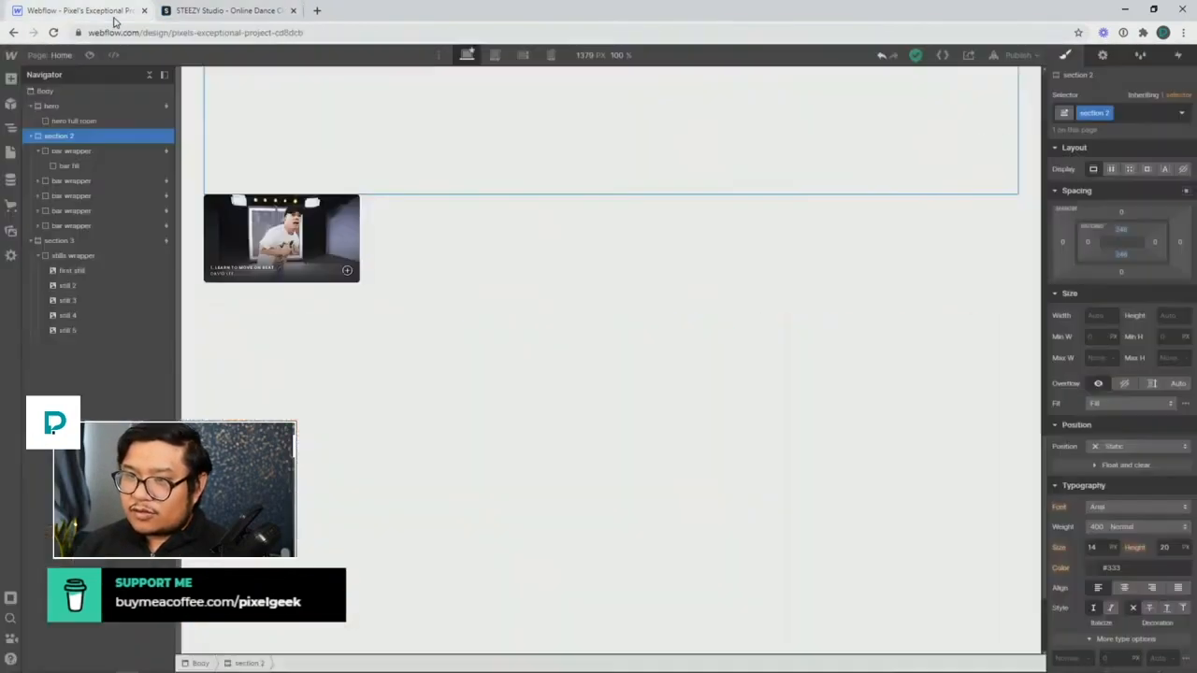
{"action": "left_click", "coordinate": [266, 235]}
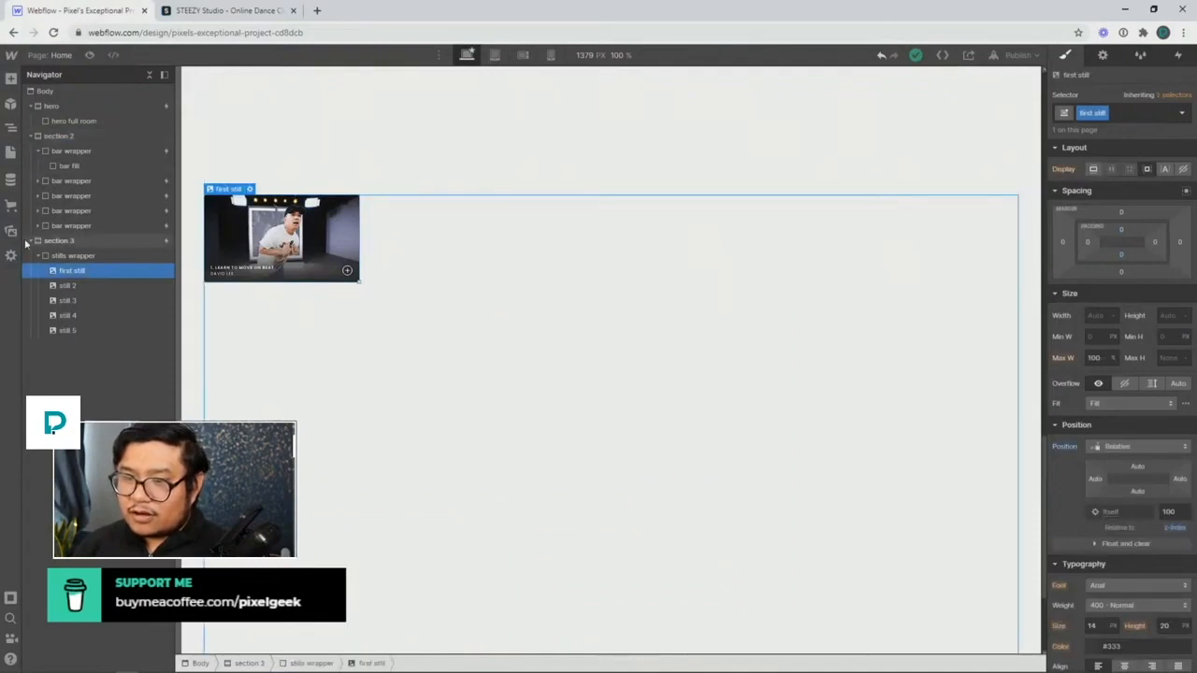
{"action": "left_click", "coordinate": [31, 240]}
{"action": "left_click", "coordinate": [32, 136]}
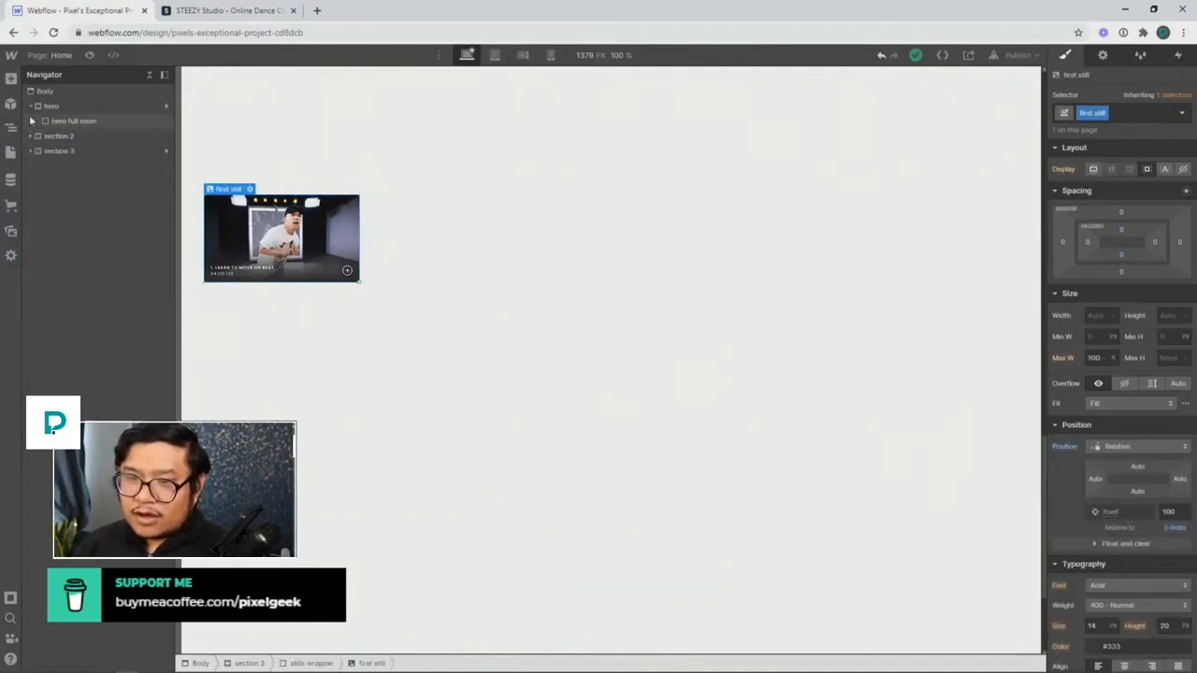
{"action": "left_click", "coordinate": [31, 106]}
Select the Body and add a new Section element at the end of the page using the quick element search
{"action": "left_click", "coordinate": [47, 90]}
{"action": "key", "text": "ctrl+e"}
{"action": "type", "text": "s"}
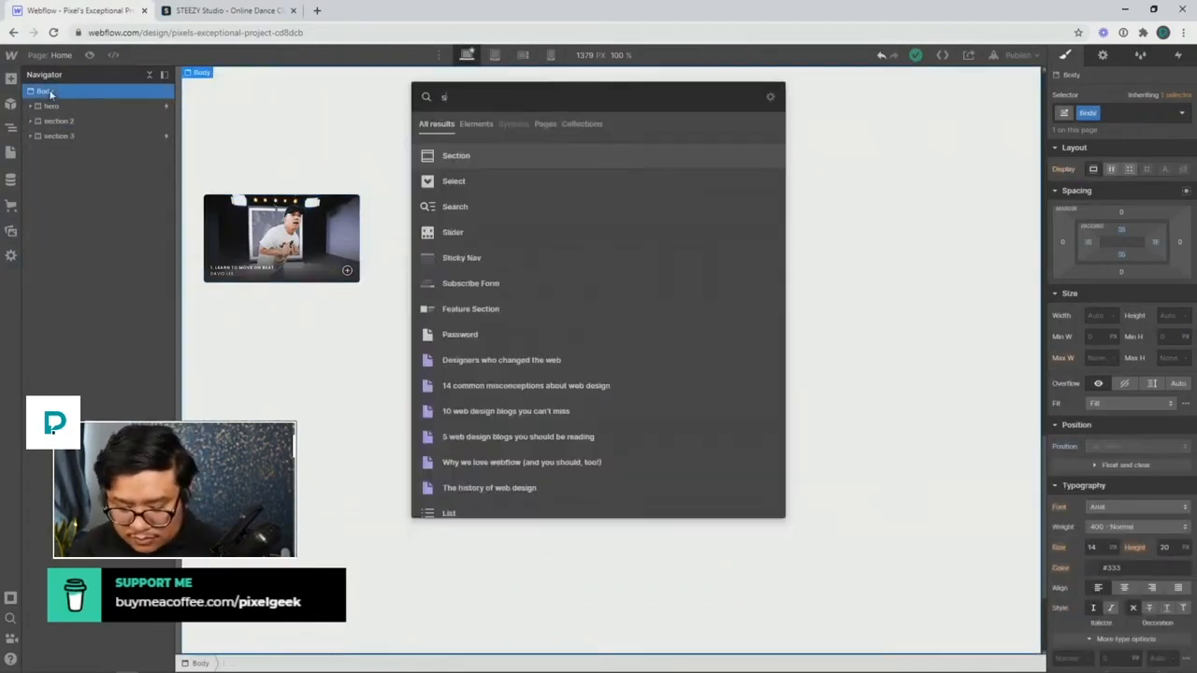
{"action": "type", "text": "ection 4"}
{"action": "key", "text": "BackSpace"}
{"action": "key", "text": "BackSpace"}
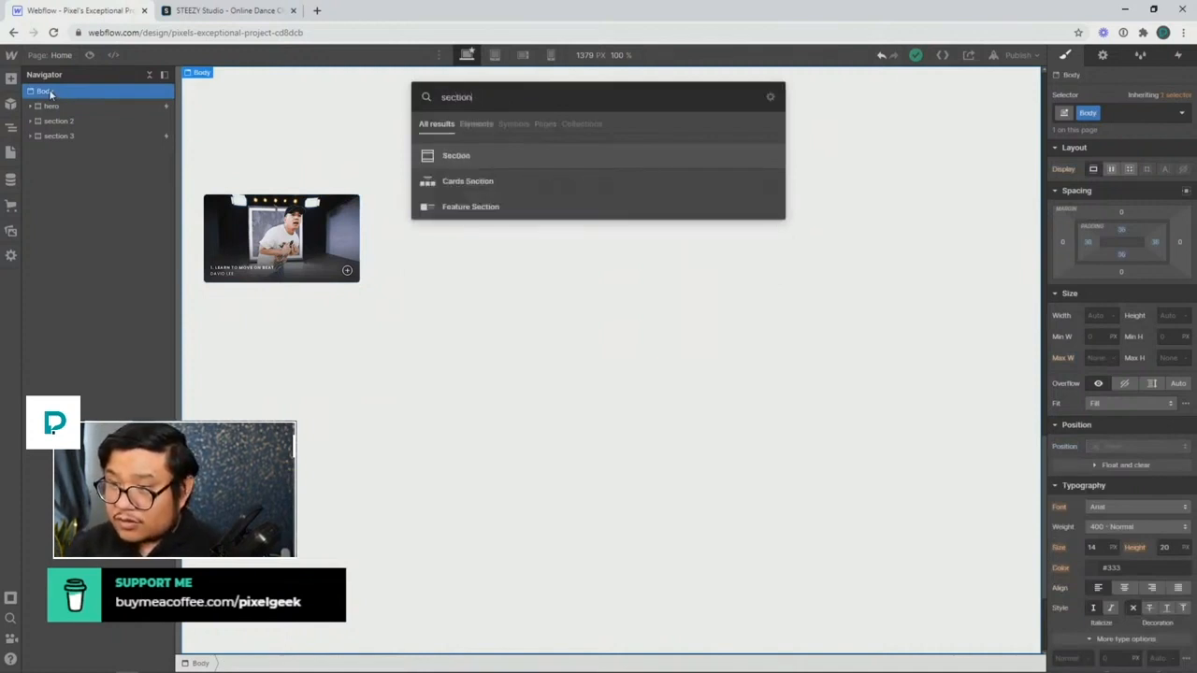
{"action": "key", "text": "Return"}
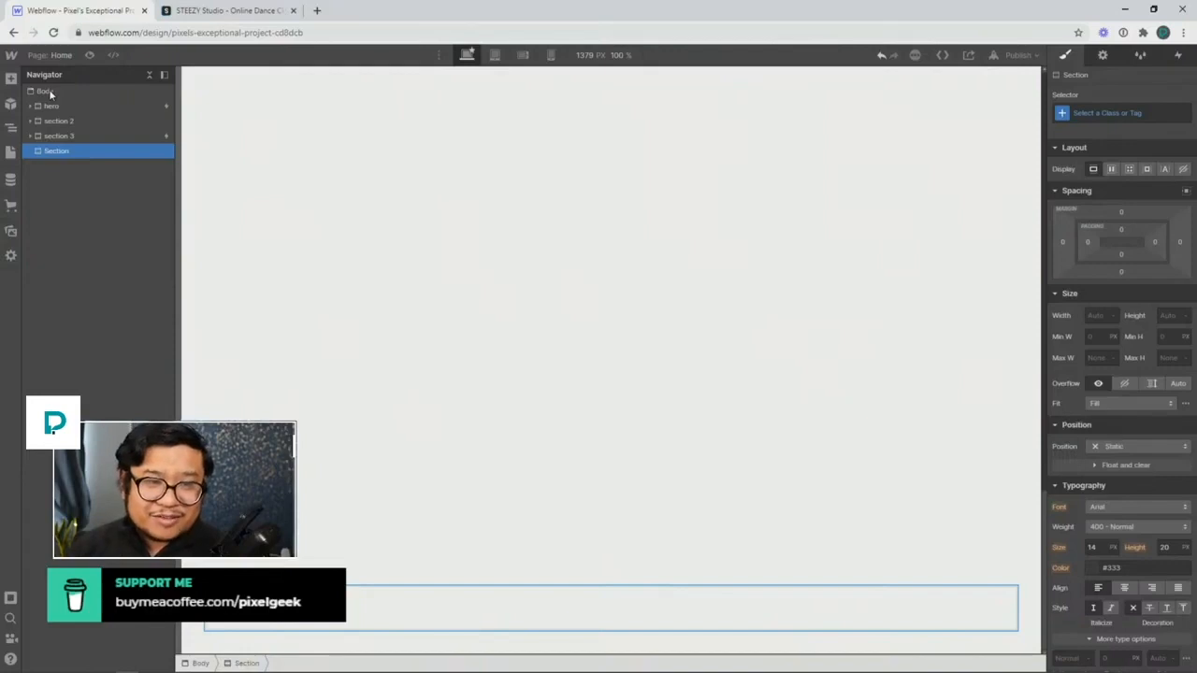
{"action": "key", "text": "ctrl+e"}
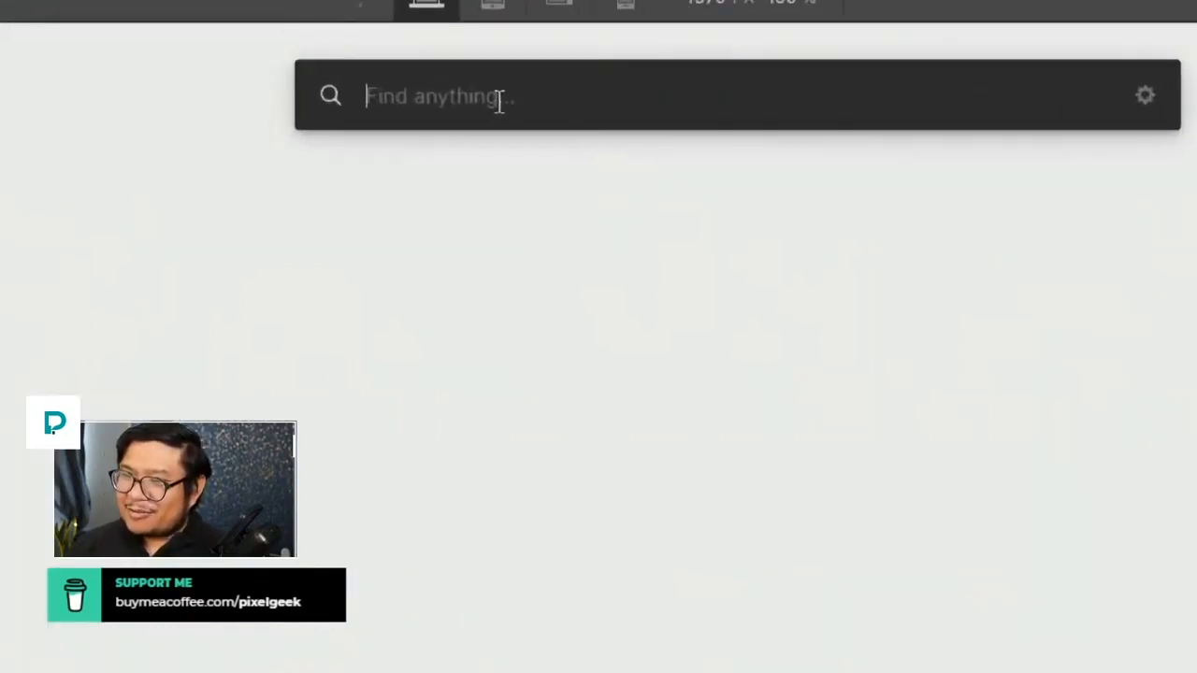
{"action": "type", "text": "section 4"}
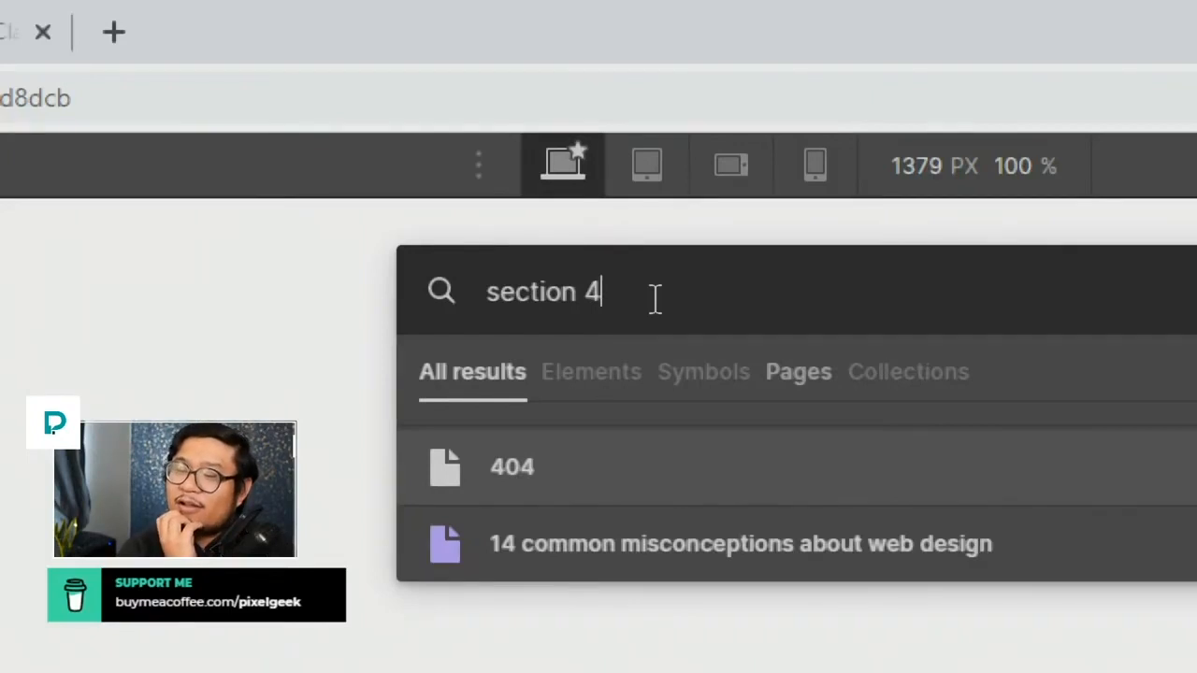
{"action": "key", "text": "BackSpace"}
{"action": "key", "text": "BackSpace"}
{"action": "key", "text": "BackSpace"}
{"action": "key", "text": "BackSpace"}
{"action": "key", "text": "BackSpace"}
{"action": "key", "text": "BackSpace"}
{"action": "key", "text": "BackSpace"}
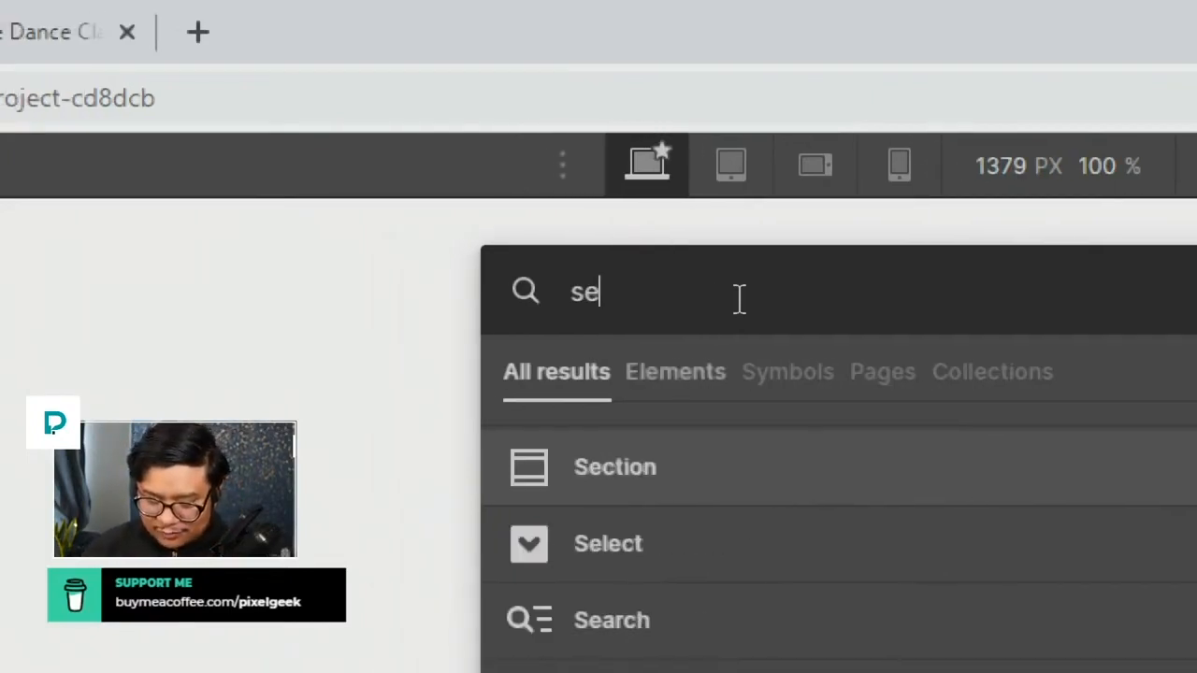
{"action": "type", "text": "tionc "}
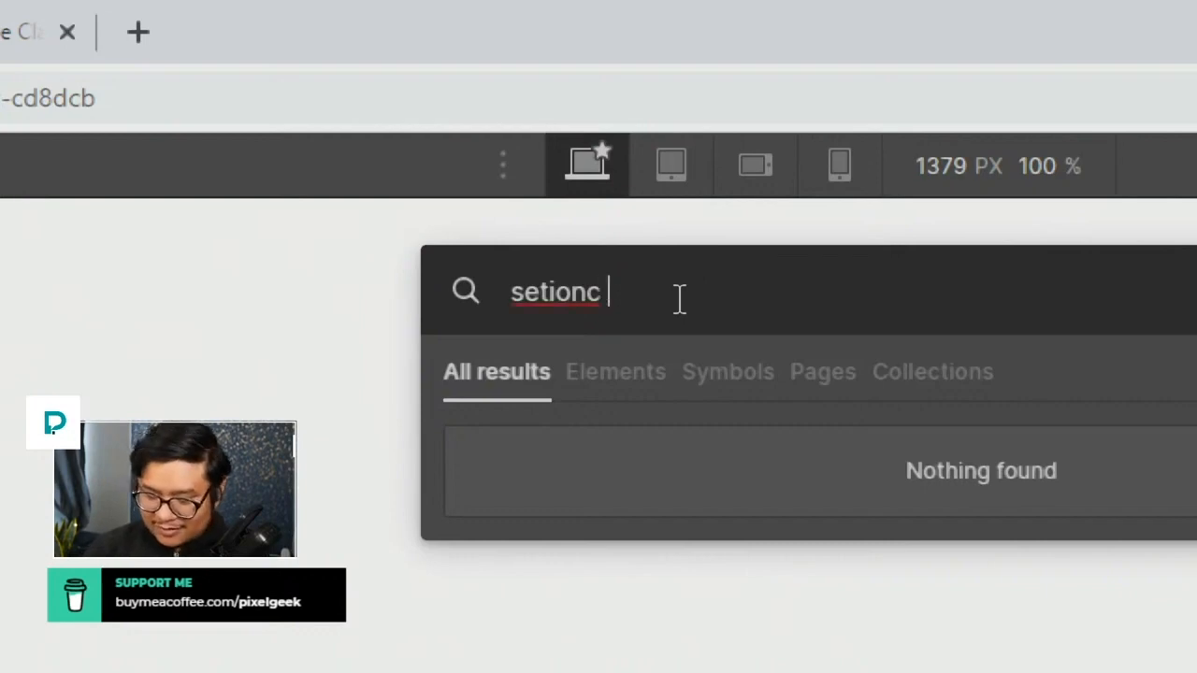
{"action": "type", "text": "4"}
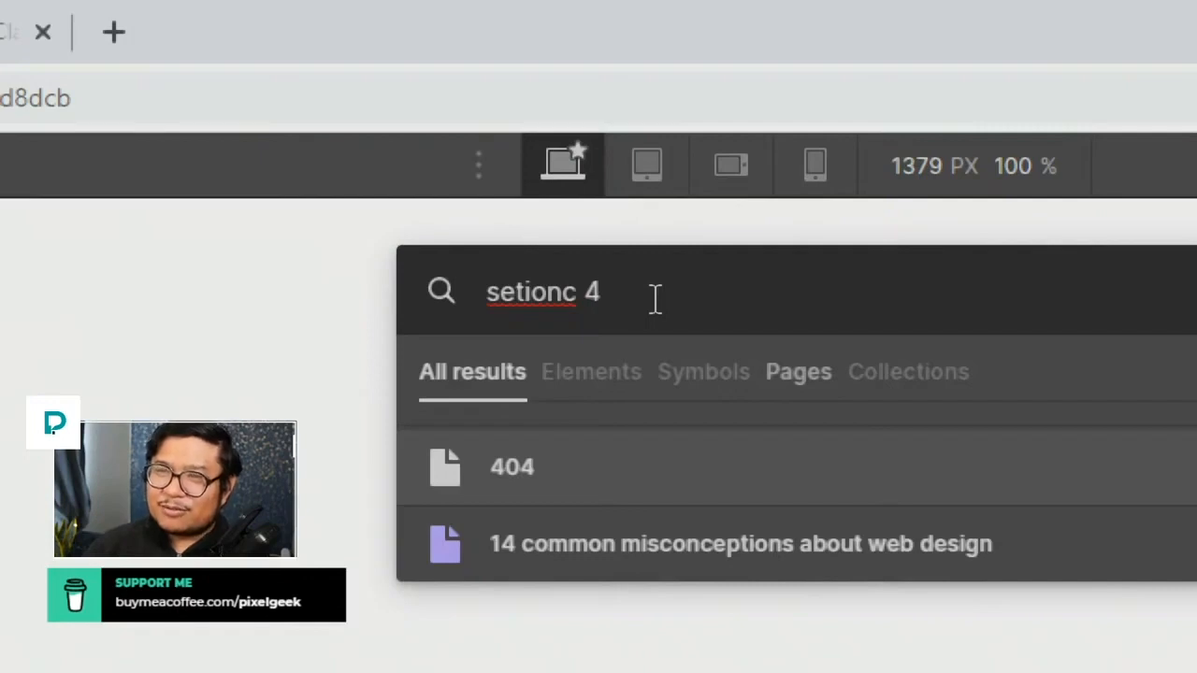
{"action": "key", "text": "ctrl+a"}
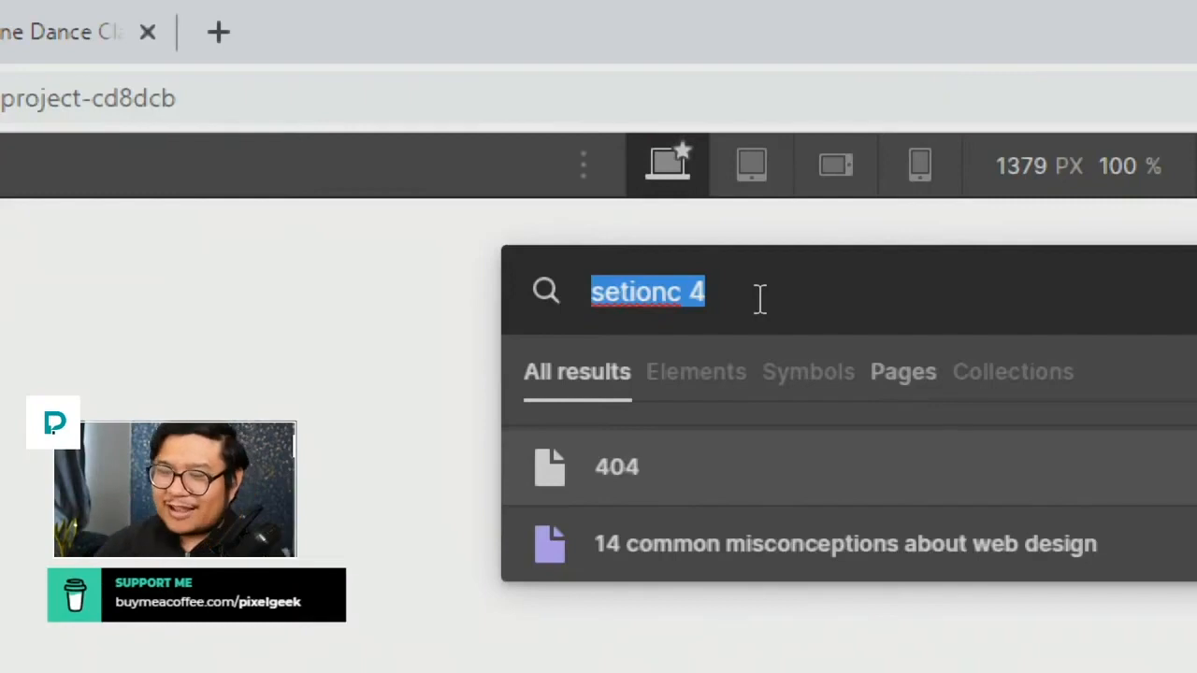
{"action": "key", "text": "Escape"}
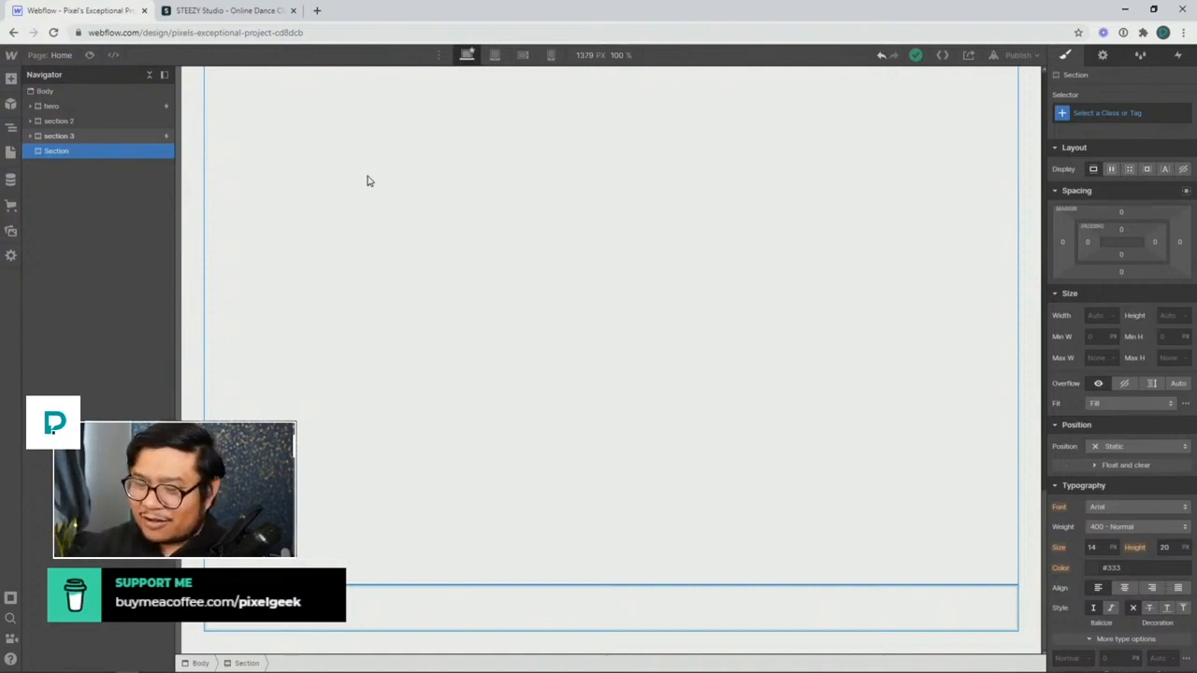
Give the new section the class name "section 4"
{"action": "left_click", "coordinate": [1090, 111]}
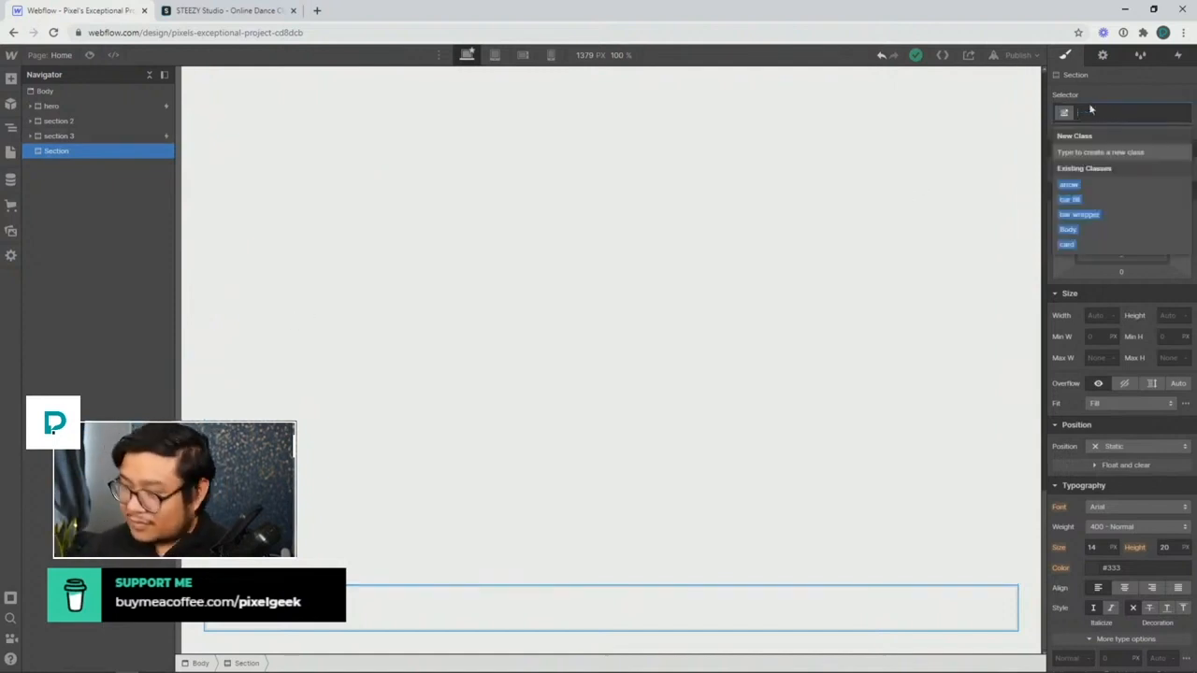
{"action": "type", "text": "section 4"}
{"action": "key", "text": "Return"}
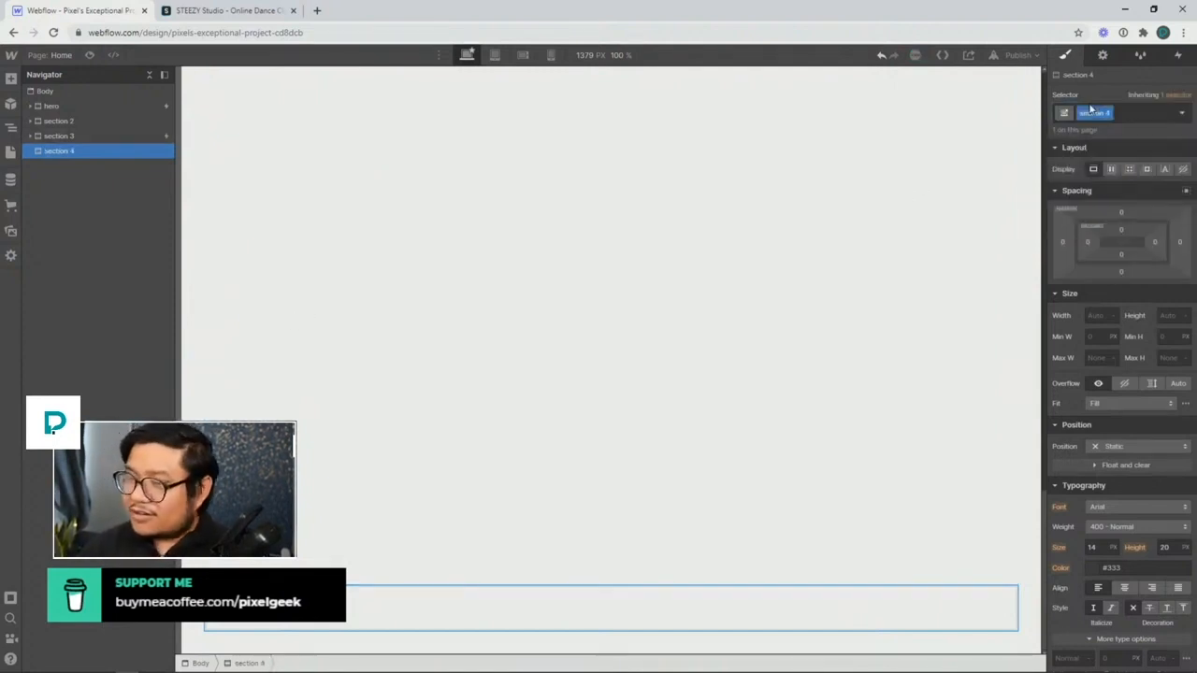
Select section 3 on the canvas and set its height to 500 px
{"action": "scroll", "coordinate": [788, 406], "scroll_direction": "up", "scroll_amount": 6}
{"action": "scroll", "coordinate": [787, 406], "scroll_direction": "down", "scroll_amount": 3}
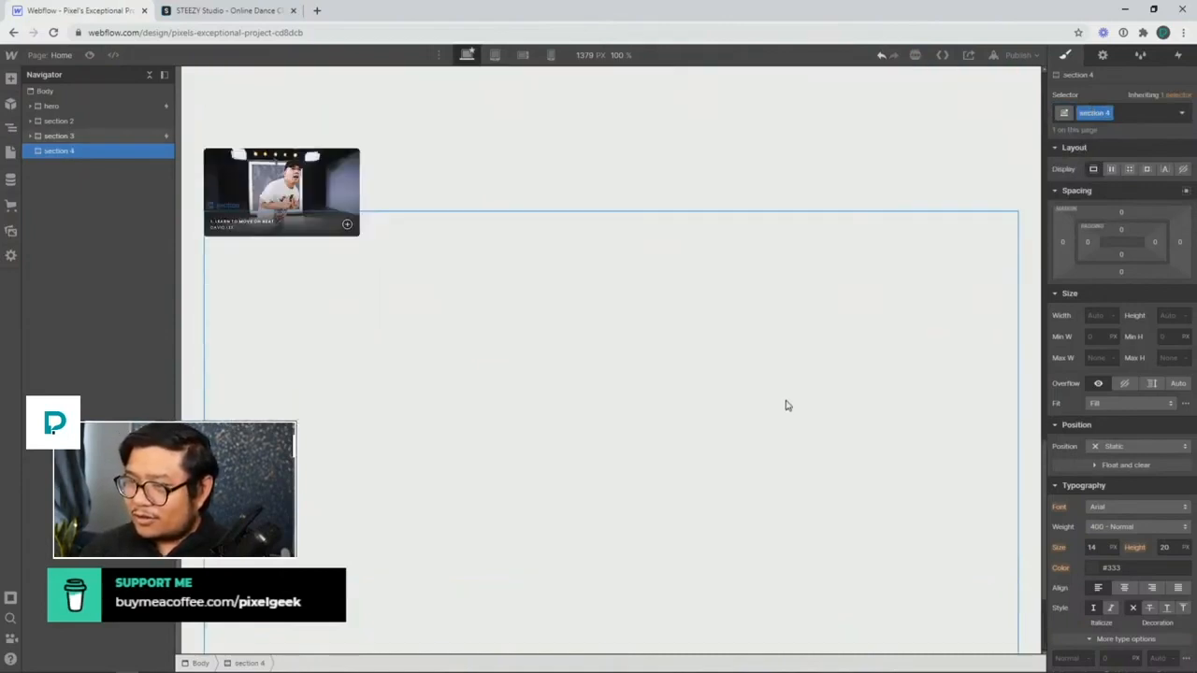
{"action": "scroll", "coordinate": [787, 406], "scroll_direction": "down", "scroll_amount": 2}
{"action": "left_click", "coordinate": [738, 355]}
{"action": "left_click", "coordinate": [1166, 315]}
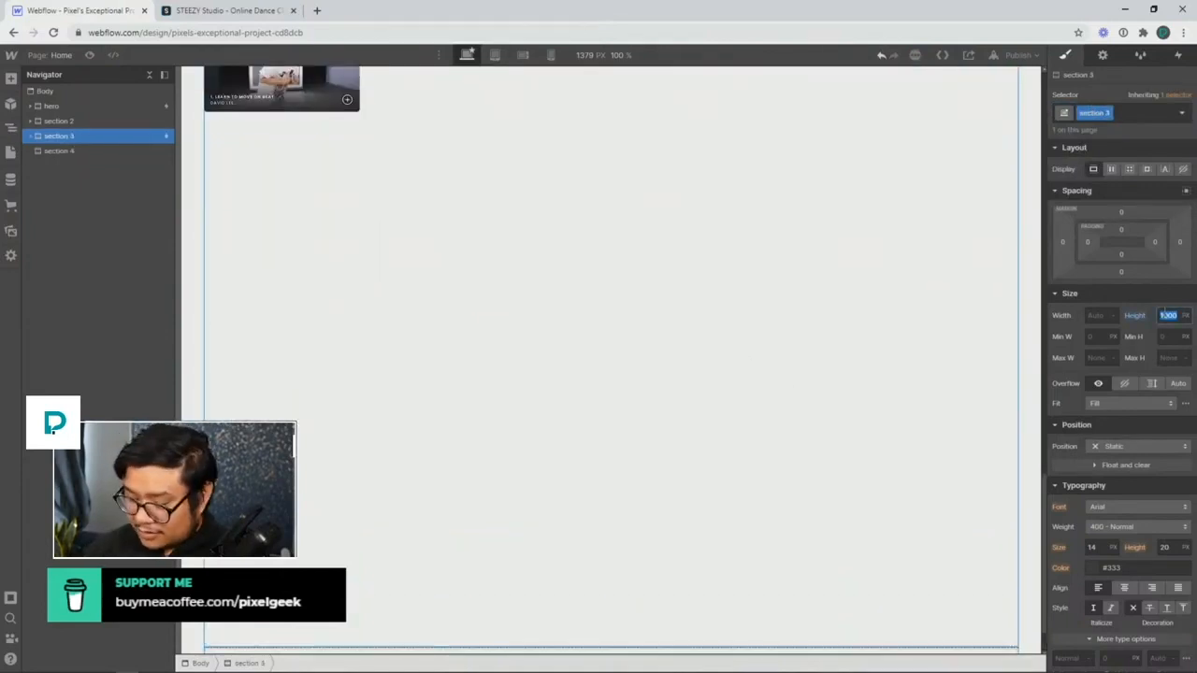
{"action": "type", "text": "500"}
{"action": "key", "text": "Return"}
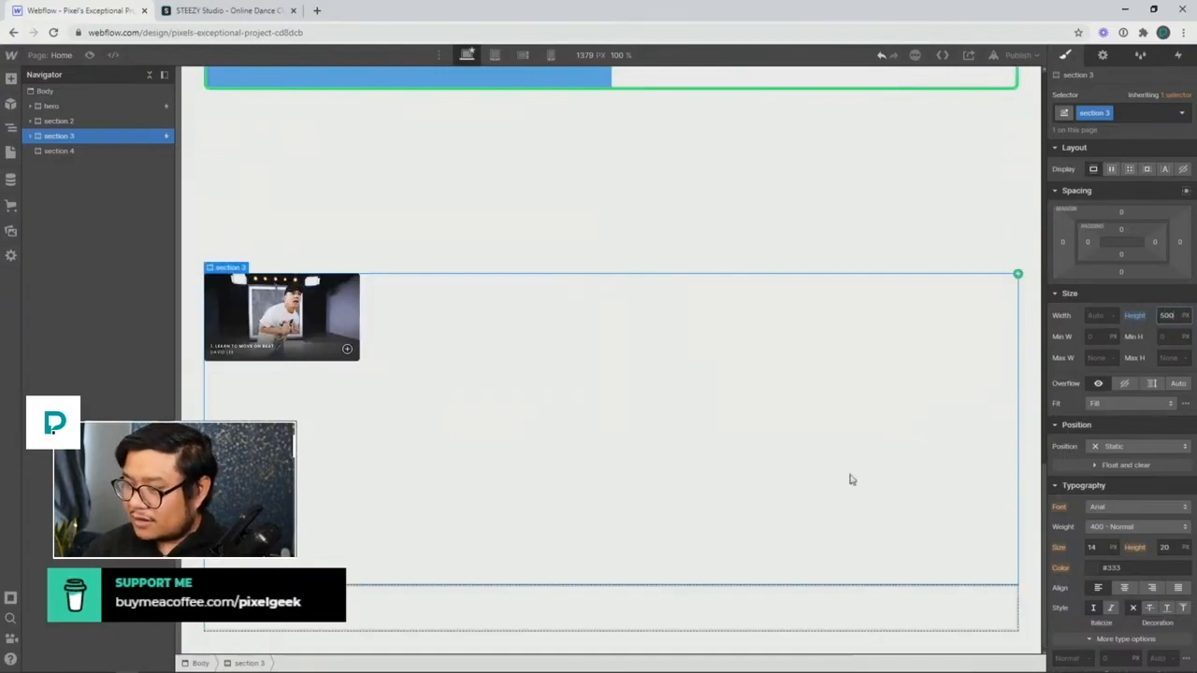
Select section 4, check the photo rows on the STEEZY site, and return to Webflow
{"action": "left_click", "coordinate": [360, 604]}
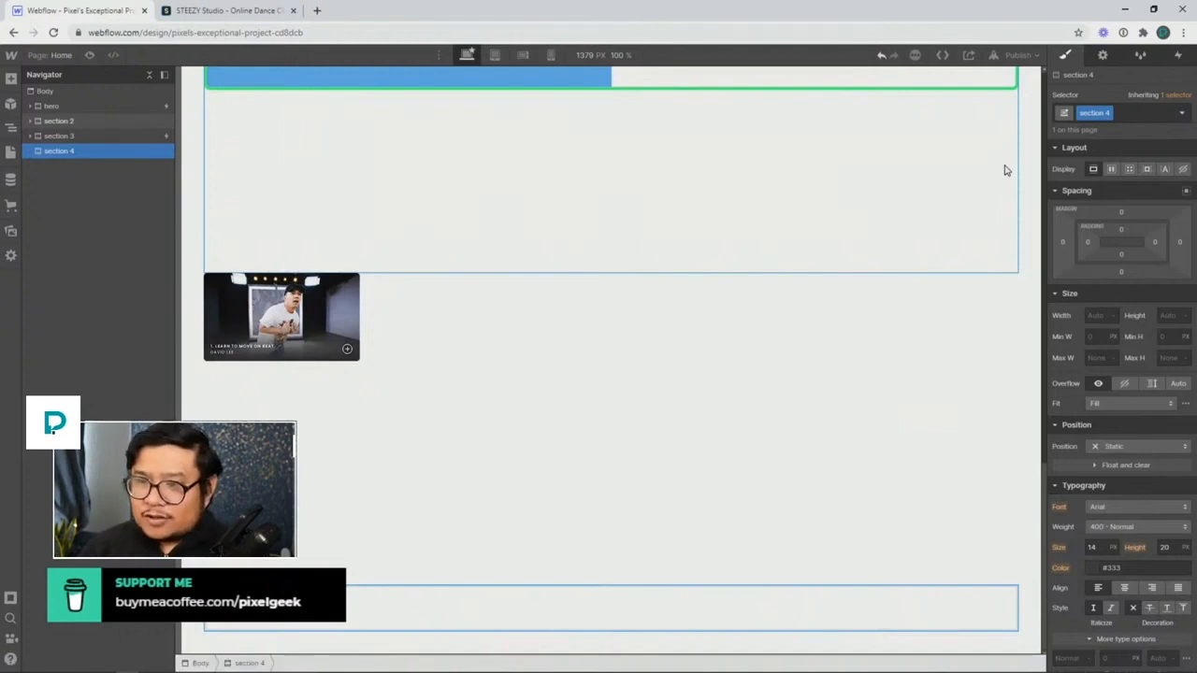
{"action": "left_click", "coordinate": [234, 10]}
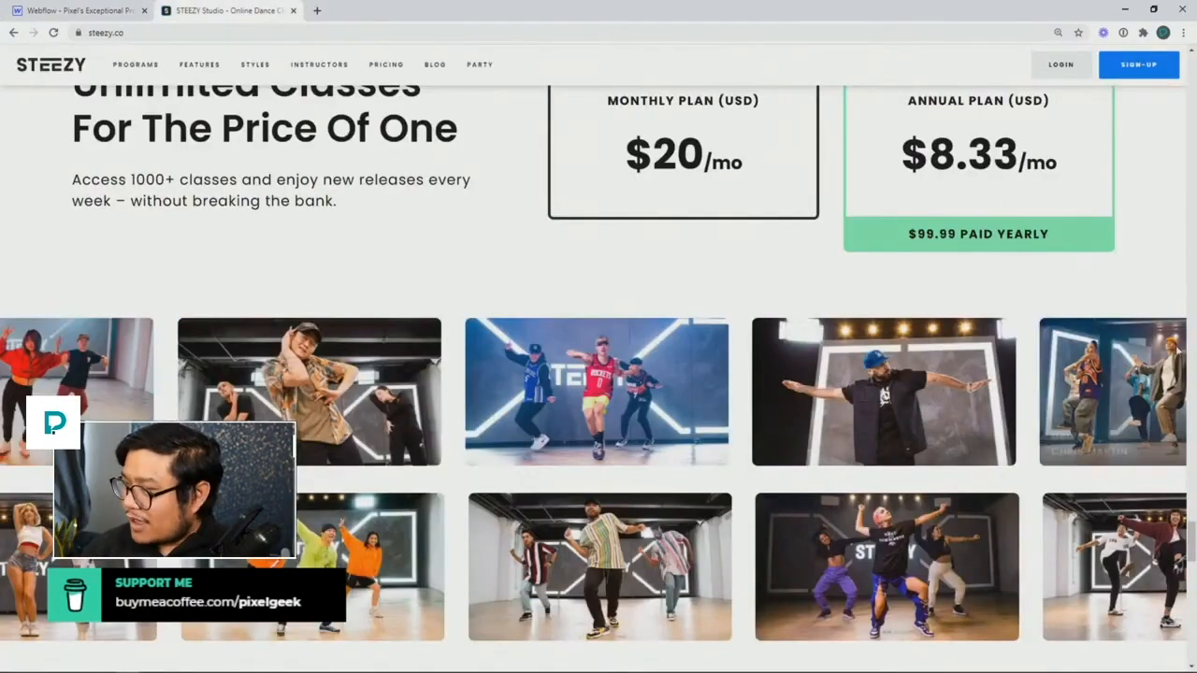
{"action": "left_click", "coordinate": [111, 13]}
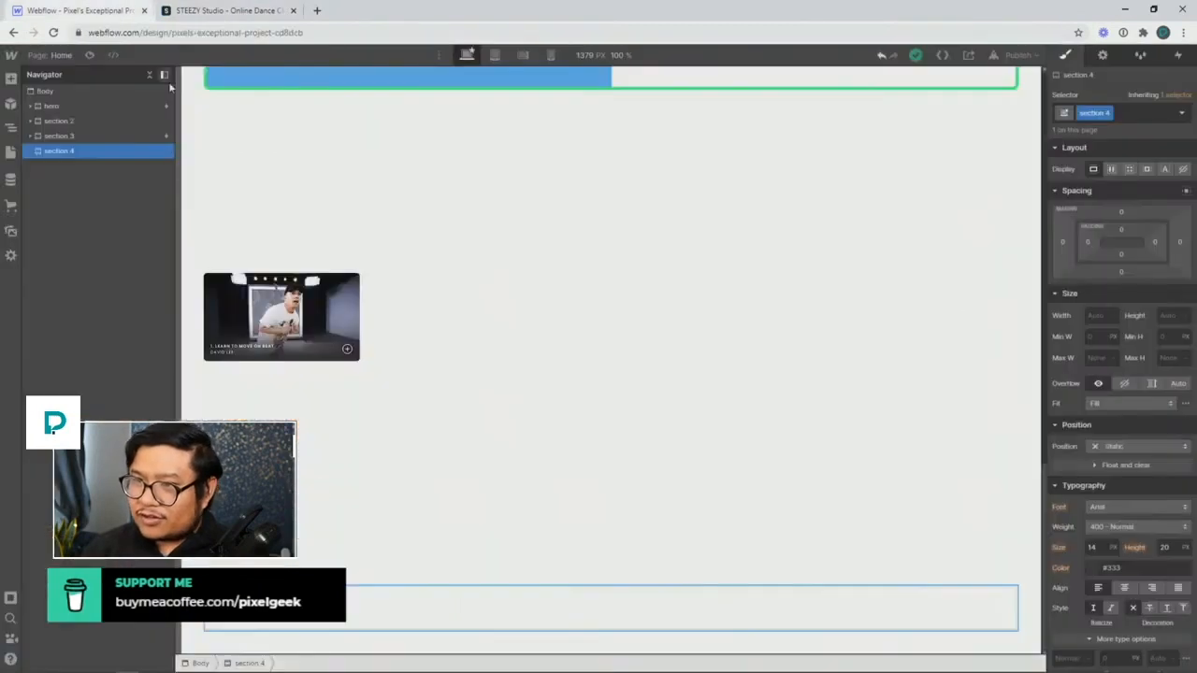
Reset the Body's padding on all four sides
{"action": "left_click", "coordinate": [82, 89]}
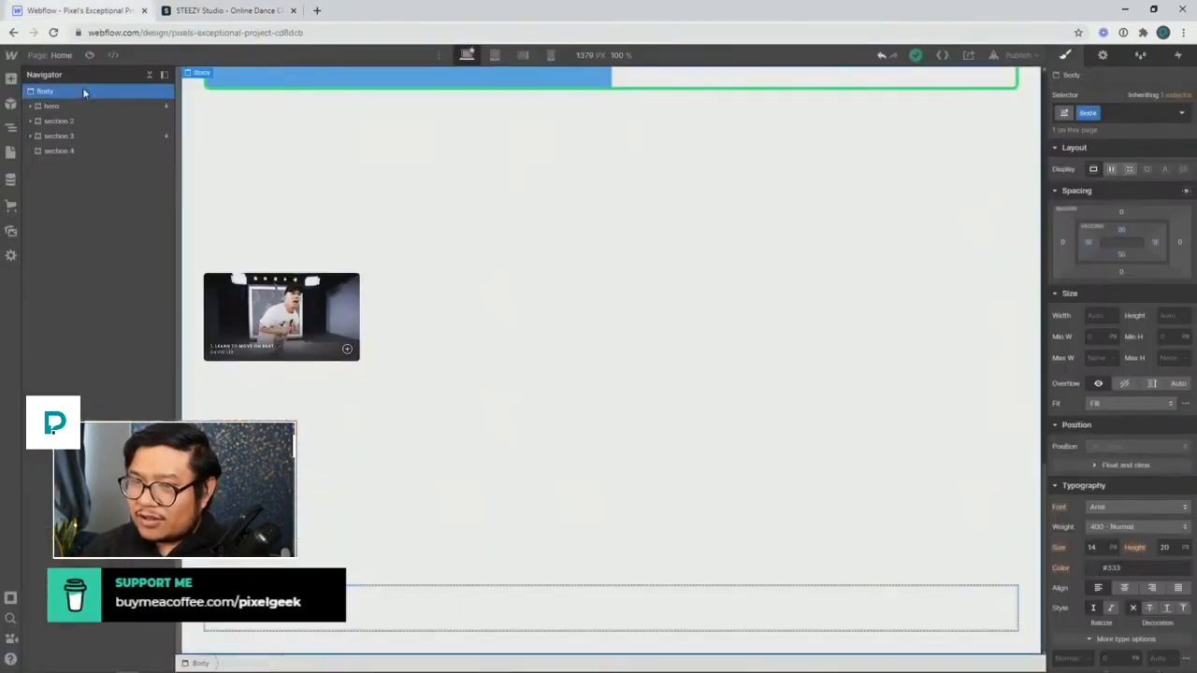
{"action": "left_click", "coordinate": [1122, 232], "text": "alt"}
{"action": "left_click", "coordinate": [1087, 243], "text": "alt"}
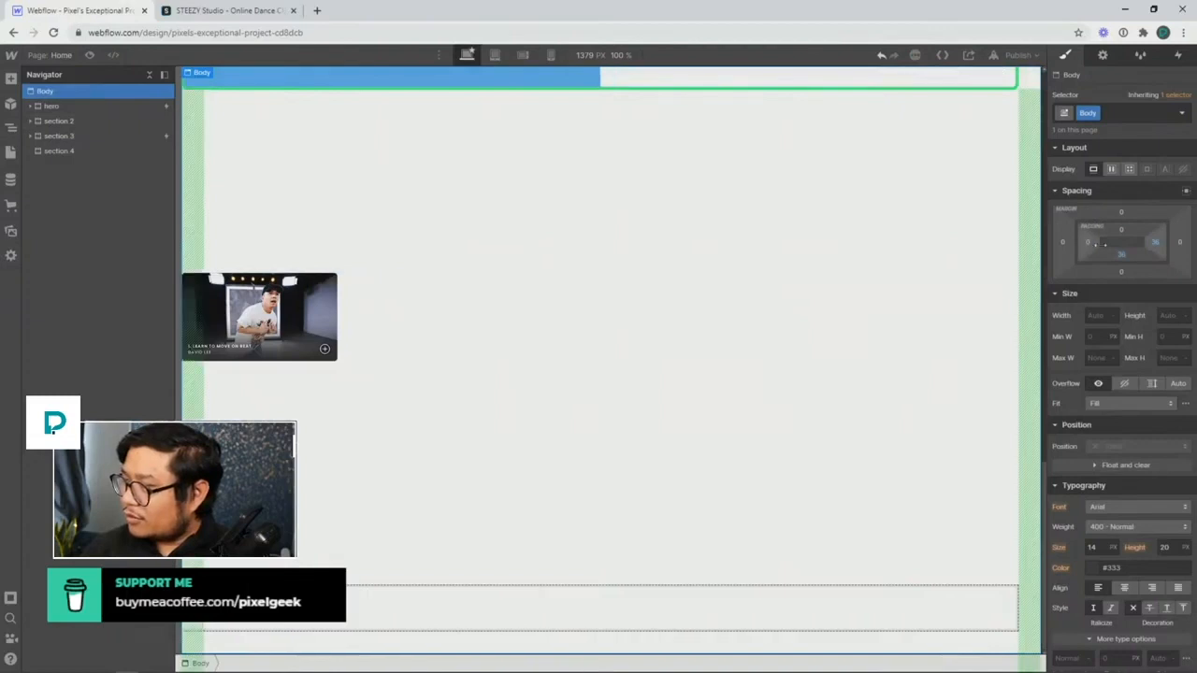
{"action": "left_click", "coordinate": [1122, 255], "text": "alt"}
{"action": "left_click", "coordinate": [1157, 243], "text": "alt"}
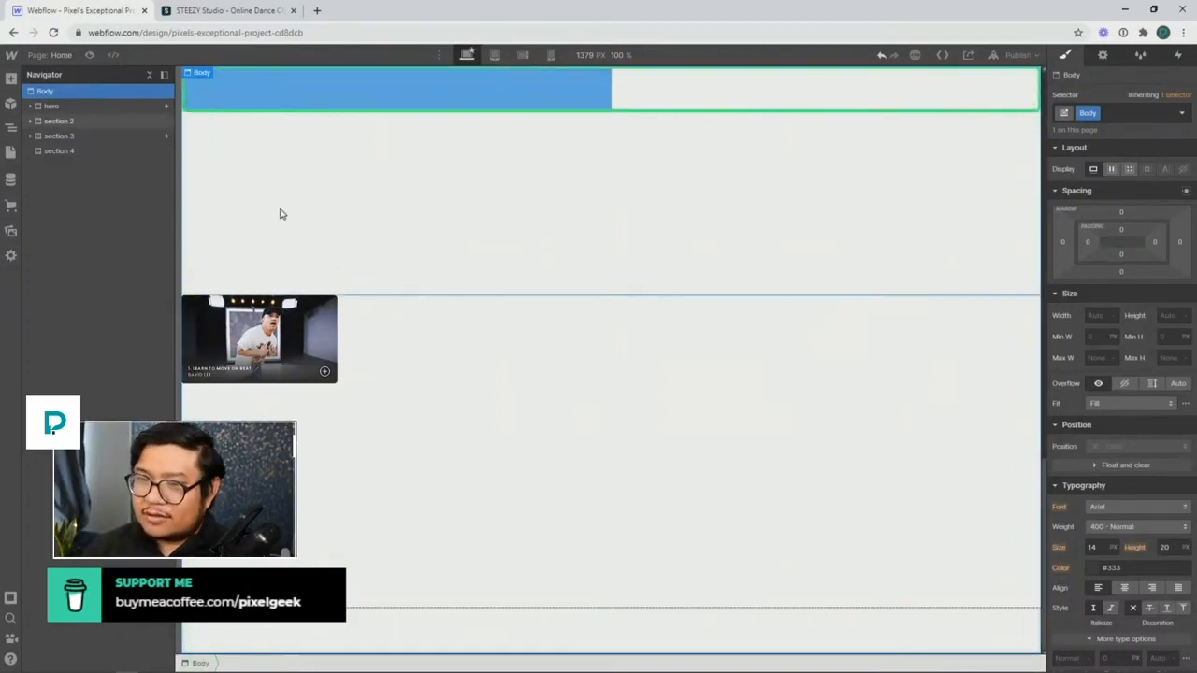
Add even margins on all sides of the hero (26 px), section 2, and section 3 (about 40 px)
{"action": "left_click", "coordinate": [103, 109]}
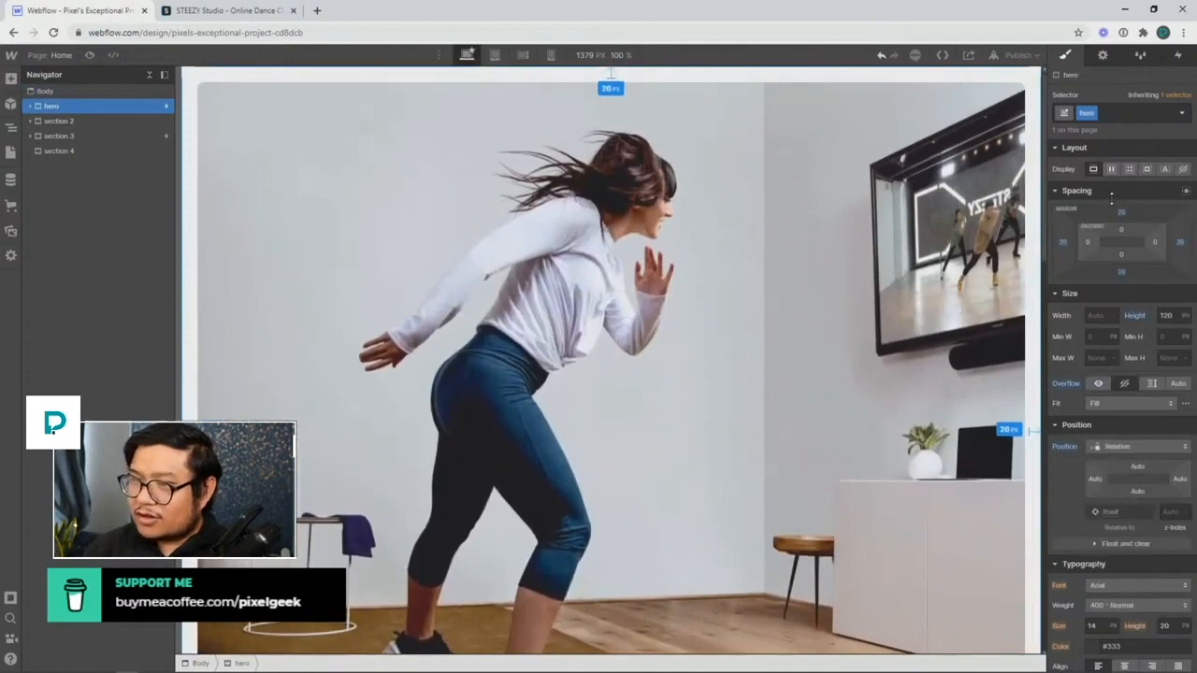
{"action": "left_click", "coordinate": [58, 121]}
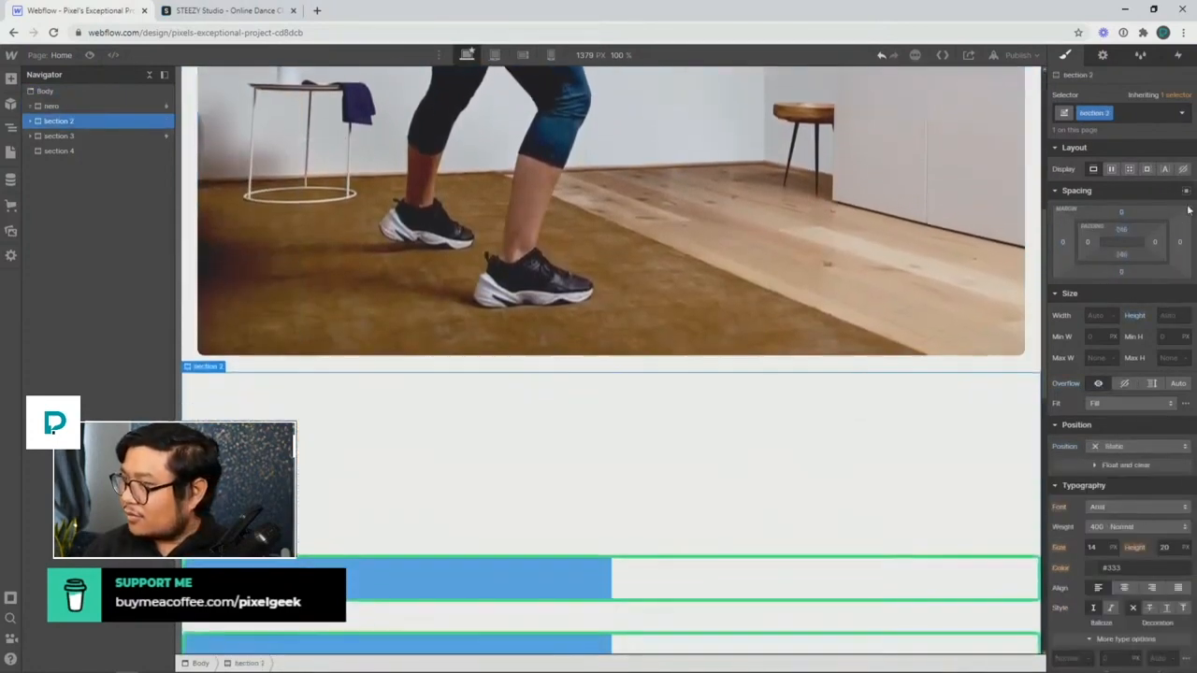
{"action": "left_click_drag", "start_coordinate": [1134, 211], "coordinate": [1127, 189]}
{"action": "left_click", "coordinate": [89, 136]}
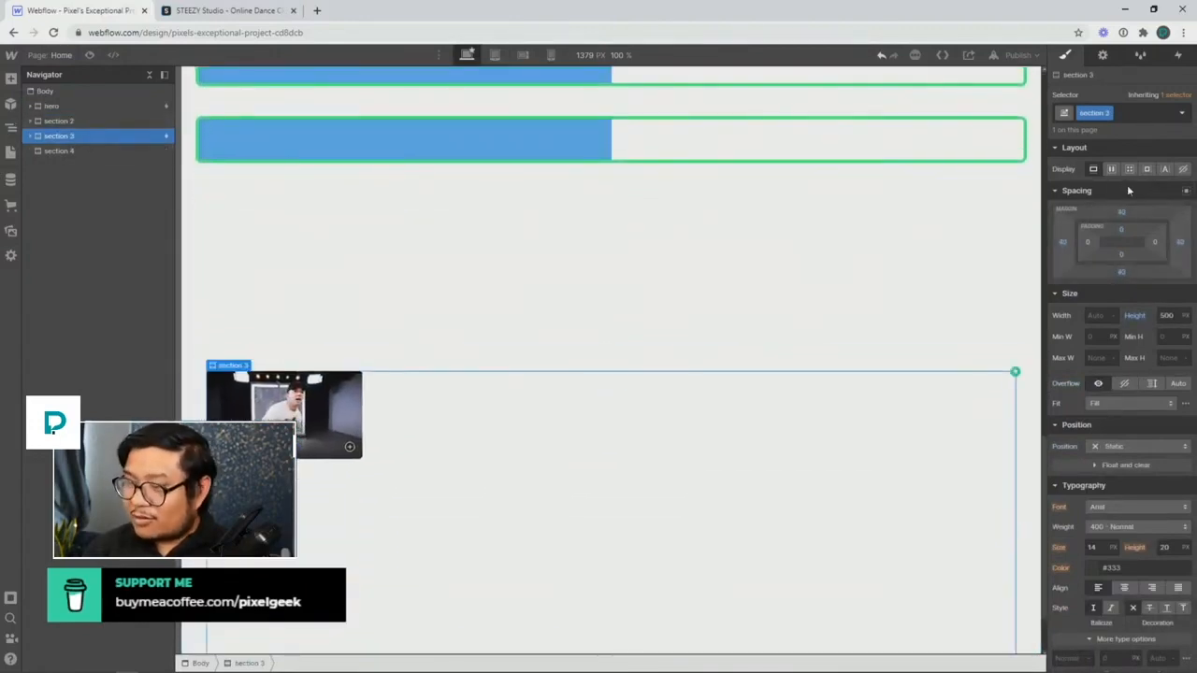
{"action": "scroll", "coordinate": [411, 358], "scroll_direction": "down", "scroll_amount": 1}
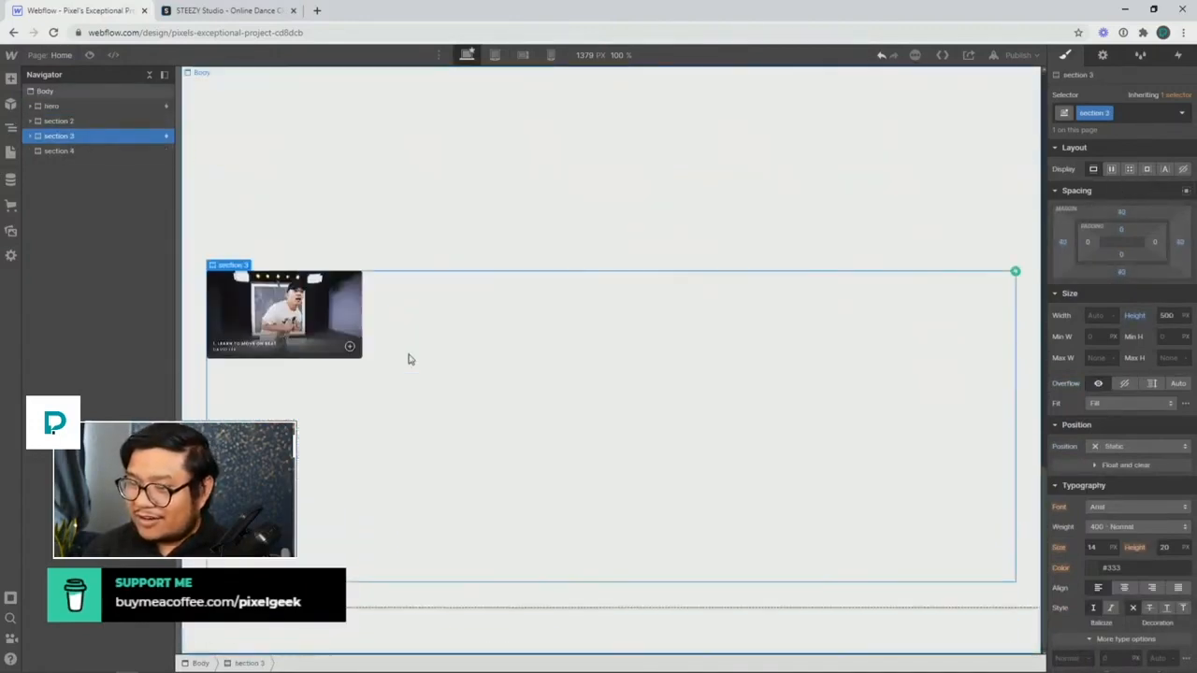
Select section 4 and give it a 27 px margin on all sides
{"action": "left_click", "coordinate": [259, 630]}
{"action": "left_click_drag", "start_coordinate": [1109, 201], "coordinate": [1108, 195]}
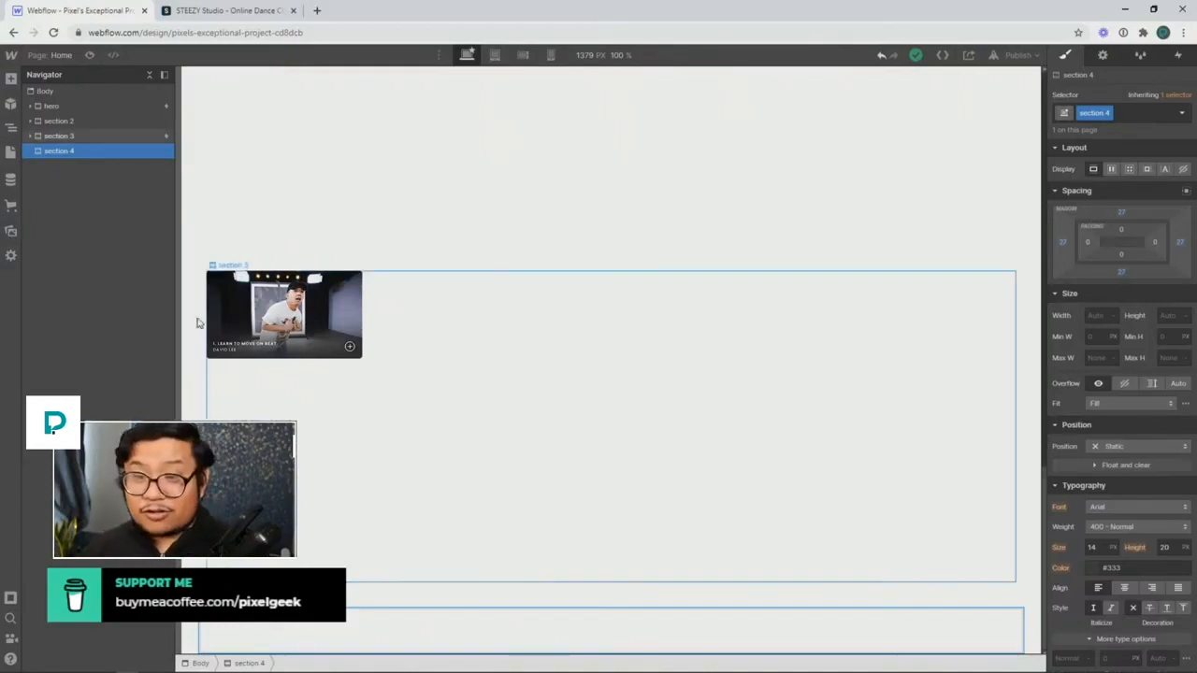
{"action": "left_click", "coordinate": [11, 79]}
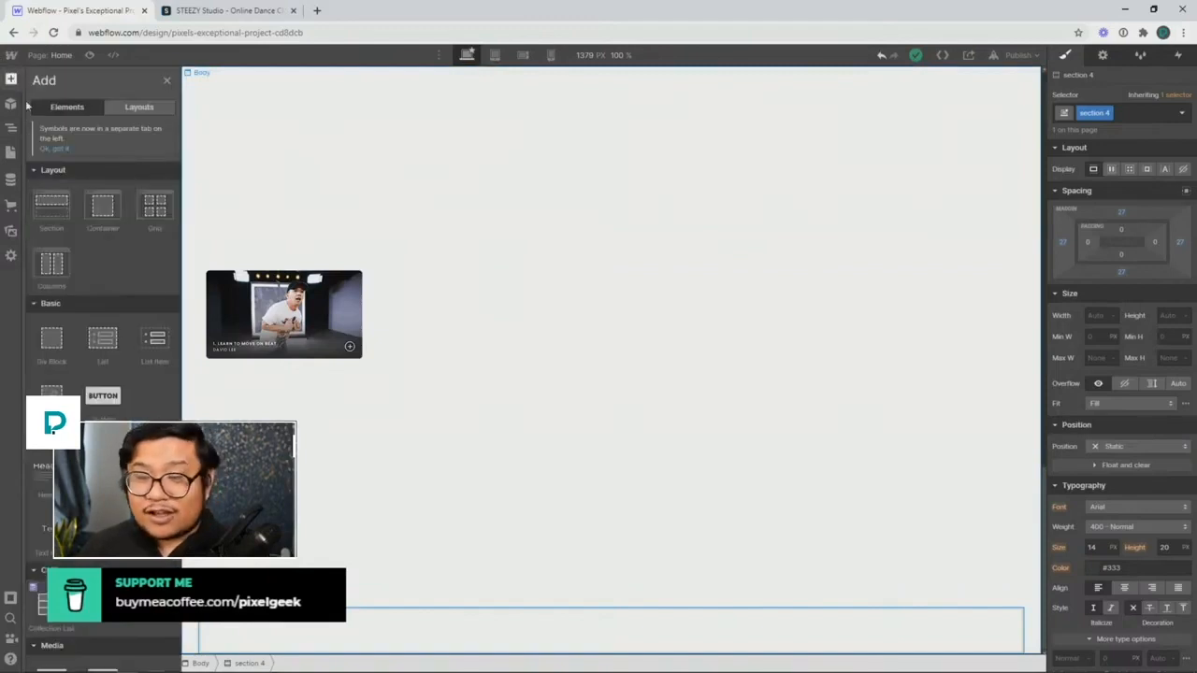
{"action": "scroll", "coordinate": [64, 280], "scroll_direction": "down", "scroll_amount": 10}
{"action": "scroll", "coordinate": [64, 279], "scroll_direction": "up", "scroll_amount": 5}
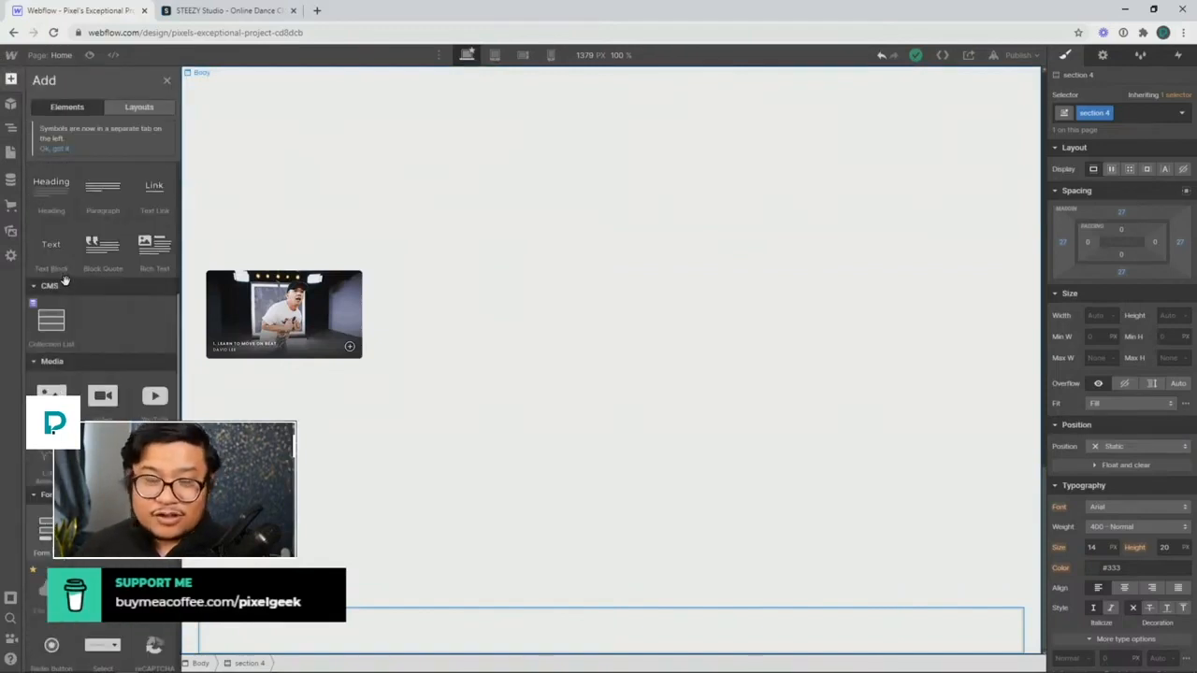
{"action": "scroll", "coordinate": [60, 178], "scroll_direction": "down", "scroll_amount": 5}
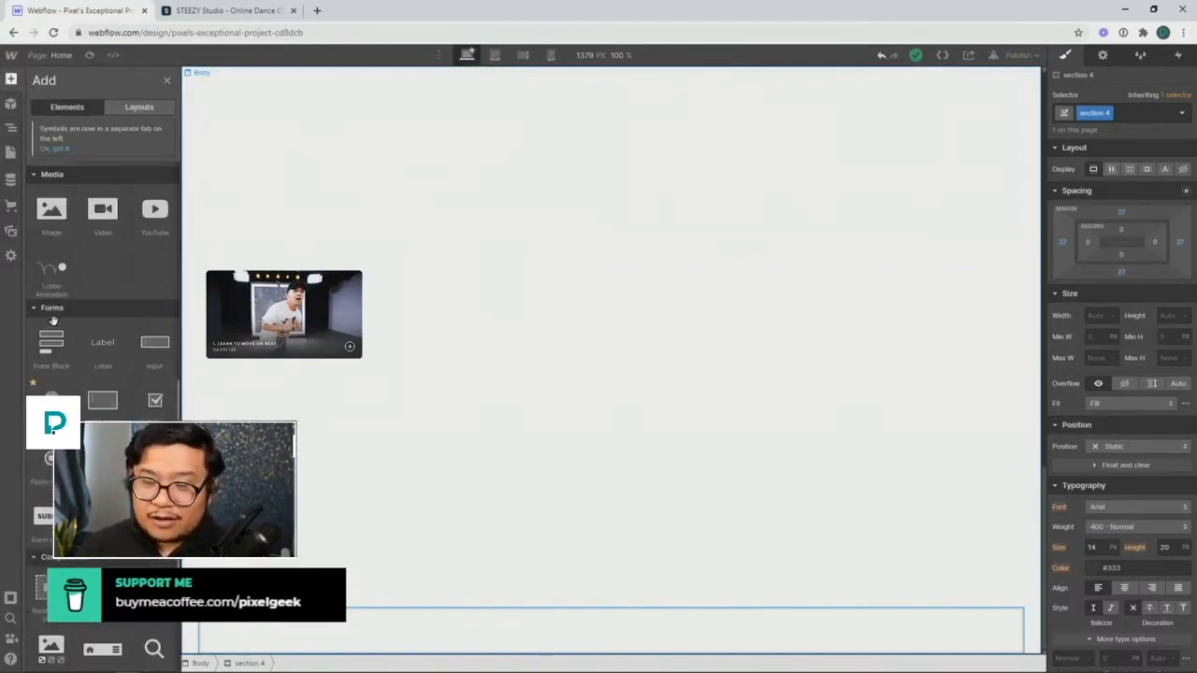
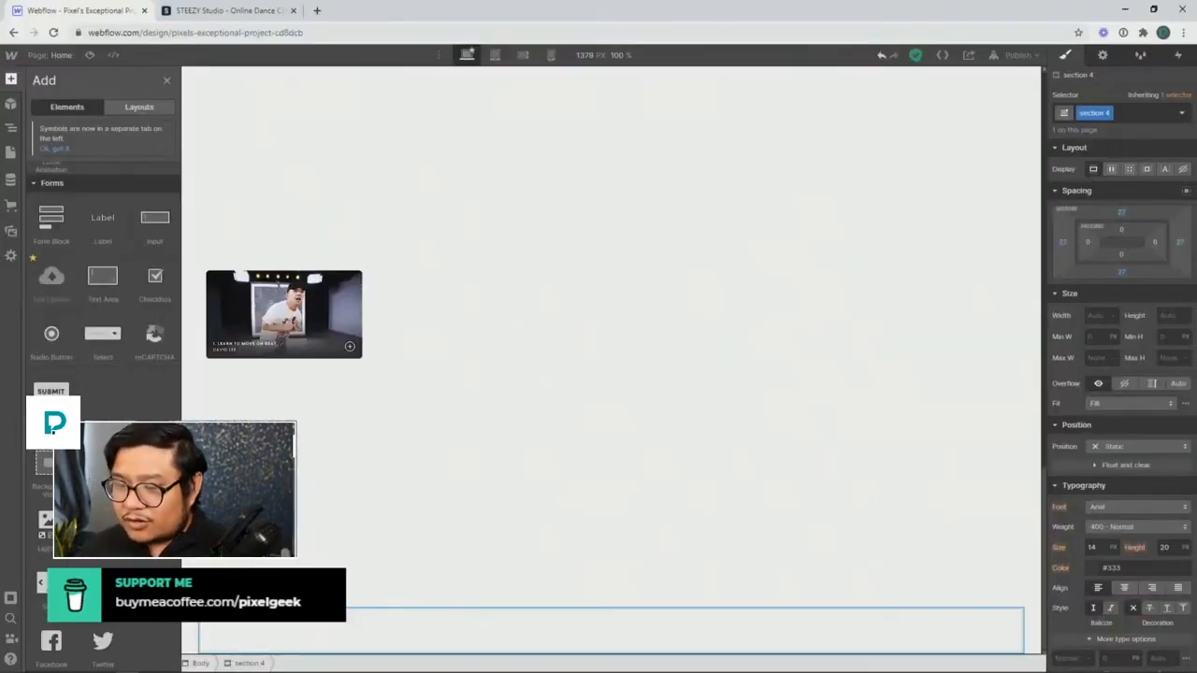
{"action": "key", "text": "z"}
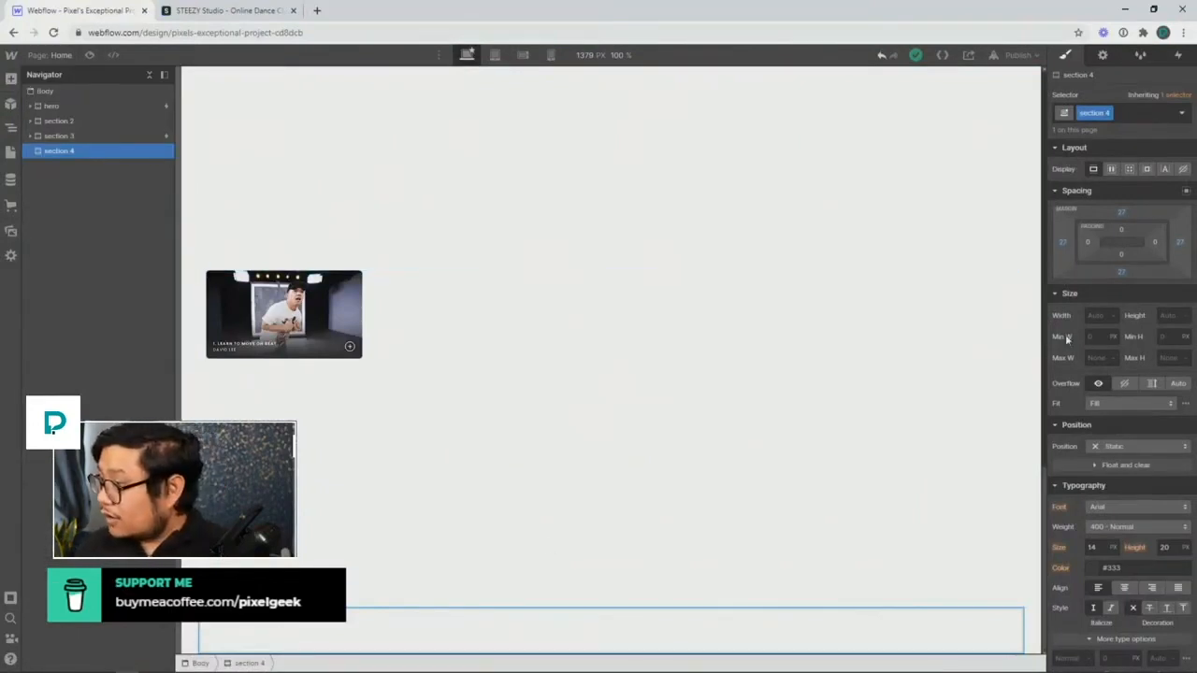
Set section 4's height to 100 VH
{"action": "left_click", "coordinate": [1167, 313]}
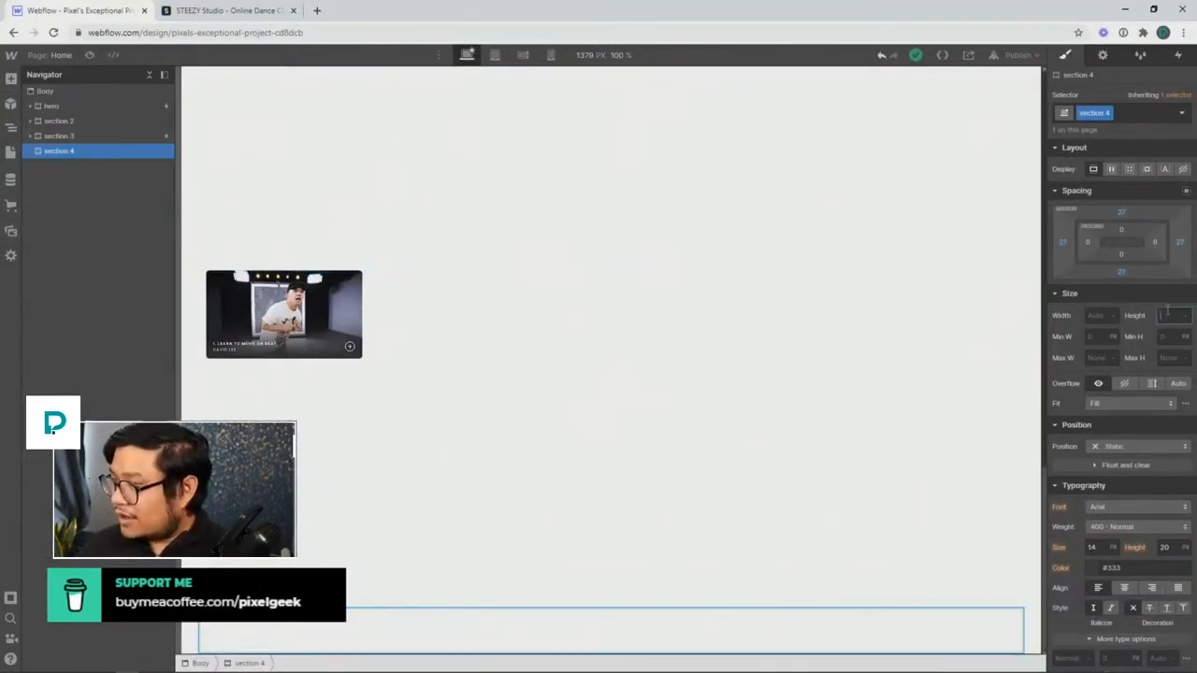
{"action": "type", "text": "100vh"}
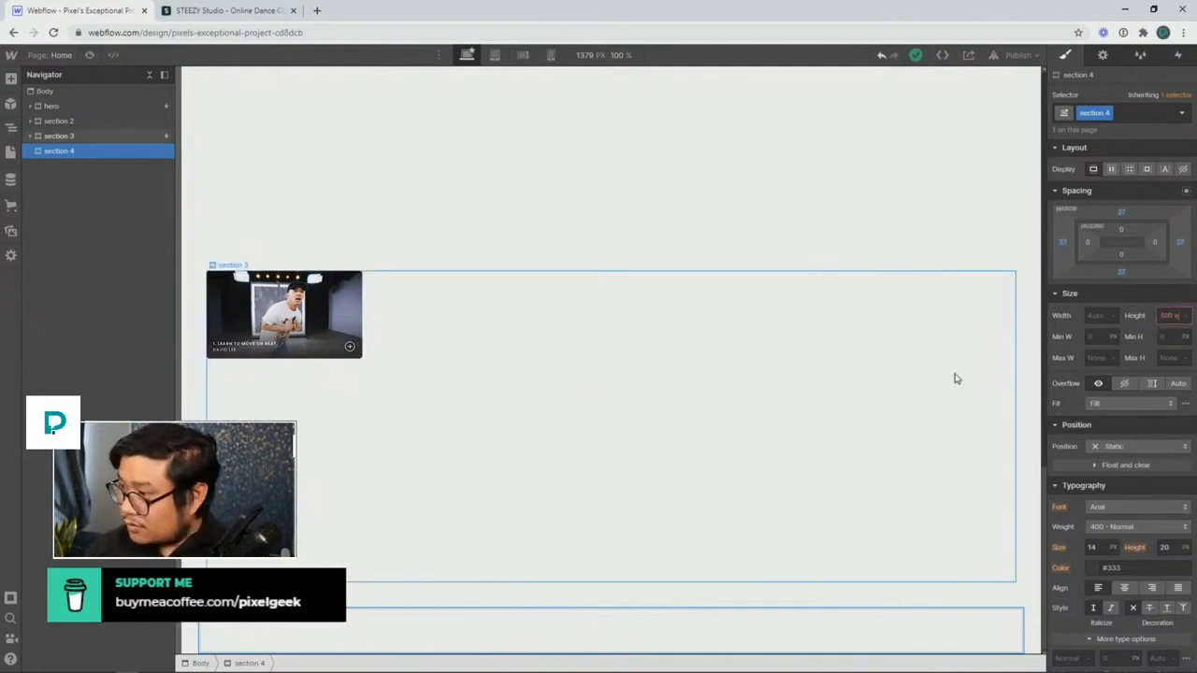
{"action": "key", "text": "Return"}
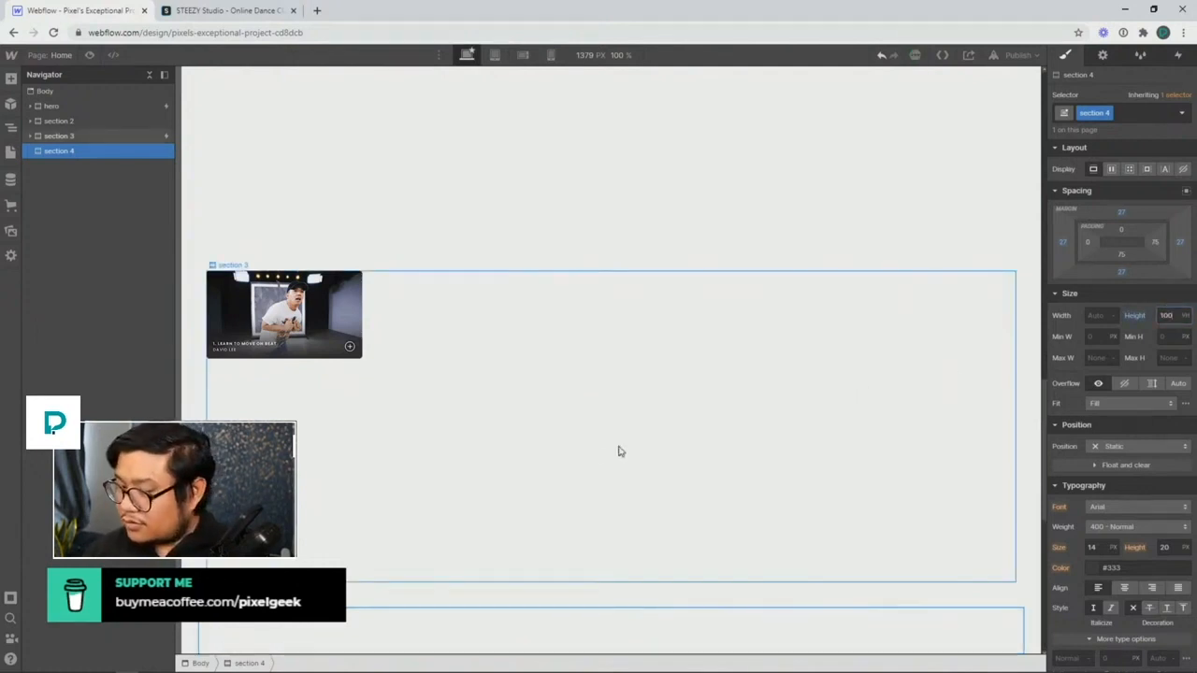
{"action": "scroll", "coordinate": [617, 449], "scroll_direction": "down", "scroll_amount": 5}
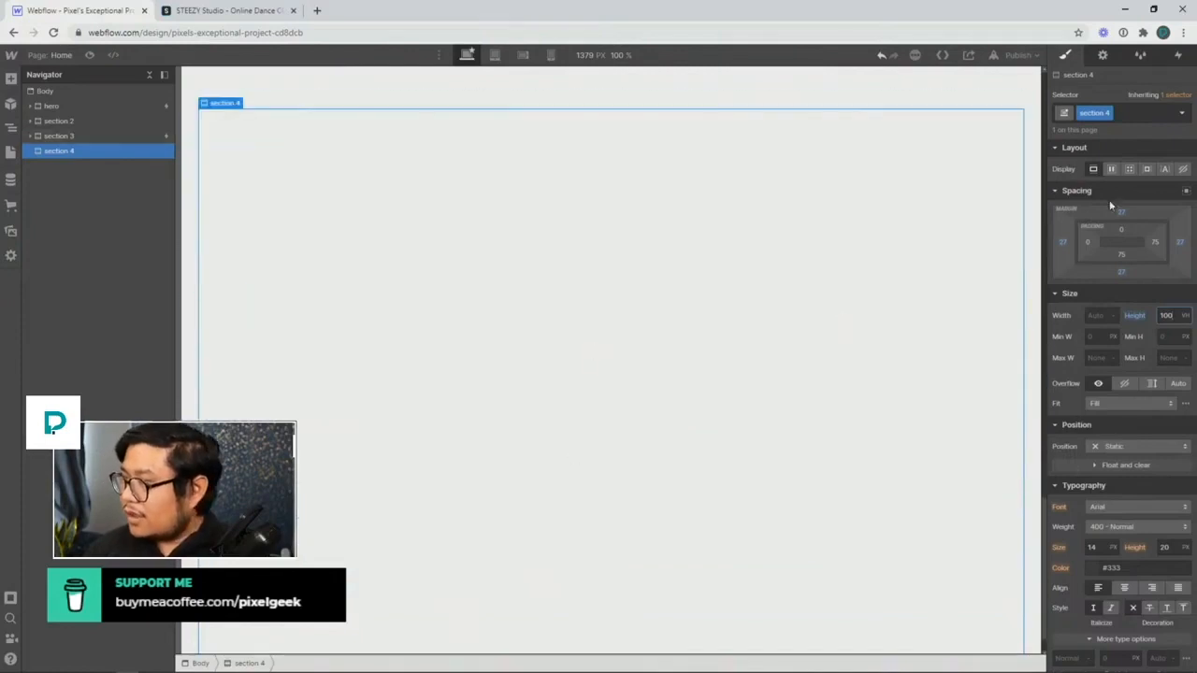
Examine the layout of the two photo rows on the STEEZY site, then return to section 4 in Webflow
{"action": "left_click", "coordinate": [242, 13]}
{"action": "scroll", "coordinate": [289, 188], "scroll_direction": "down", "scroll_amount": 3}
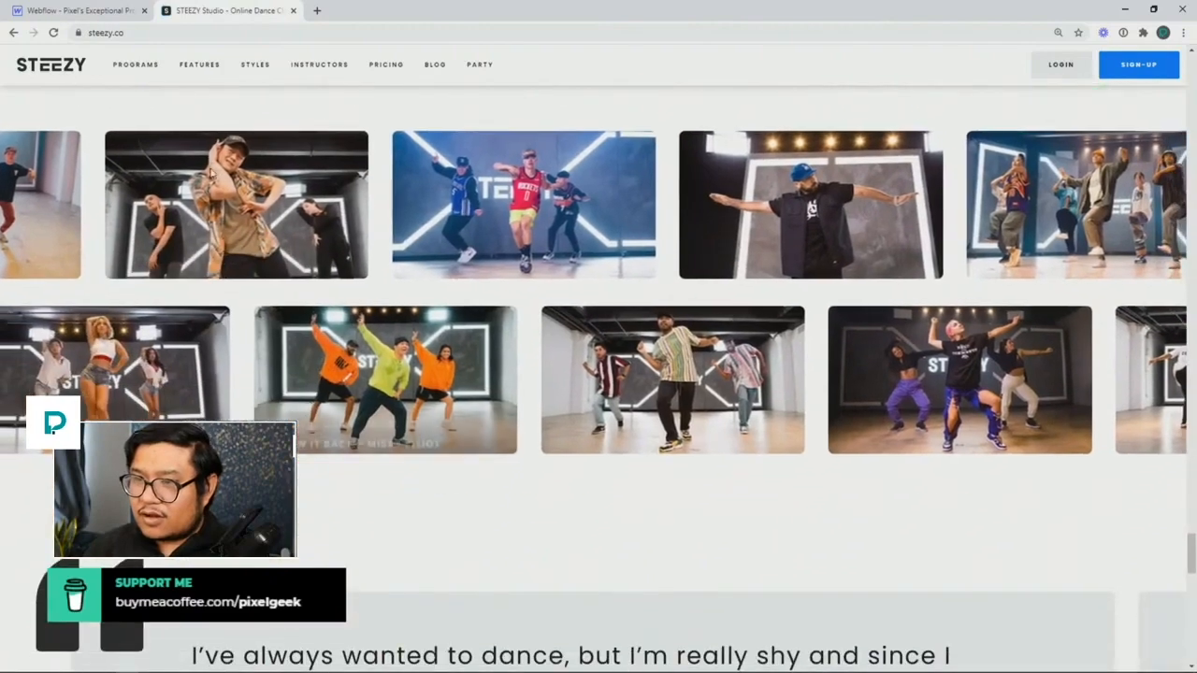
{"action": "left_click", "coordinate": [108, 11]}
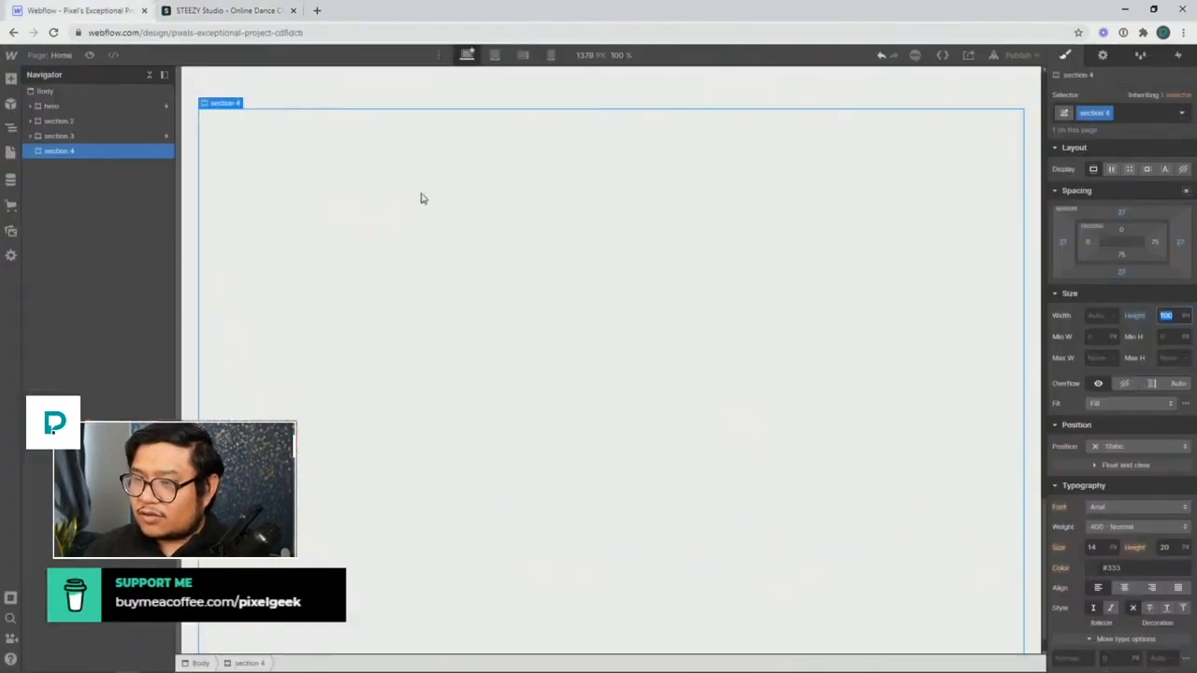
{"action": "scroll", "coordinate": [884, 335], "scroll_direction": "up", "scroll_amount": 3}
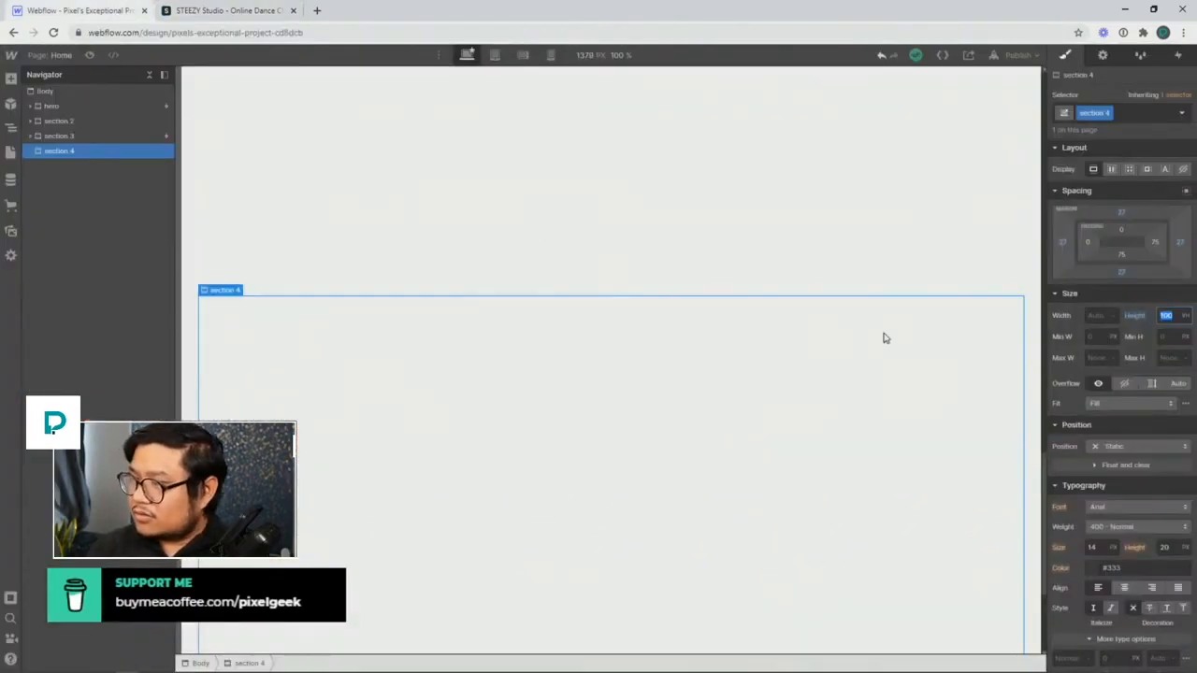
Insert a Div Block inside section 4 using the quick element search
{"action": "scroll", "coordinate": [884, 336], "scroll_direction": "down", "scroll_amount": 1}
{"action": "left_click", "coordinate": [581, 355]}
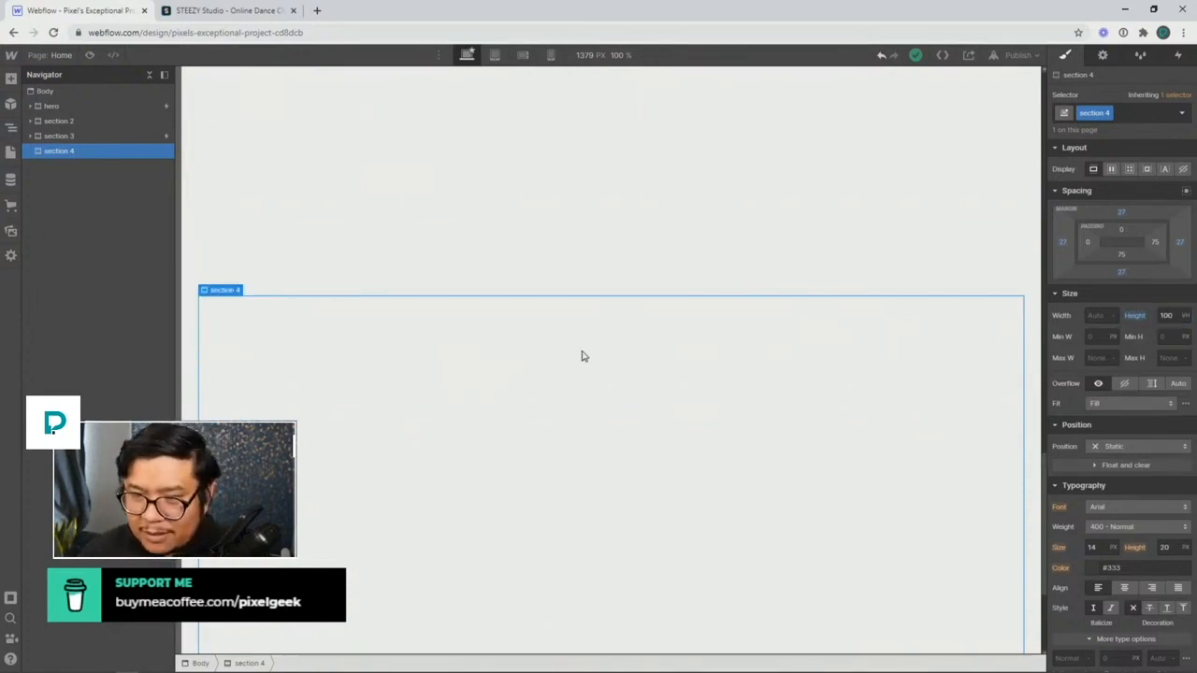
{"action": "key", "text": "ctrl+e"}
{"action": "type", "text": "div"}
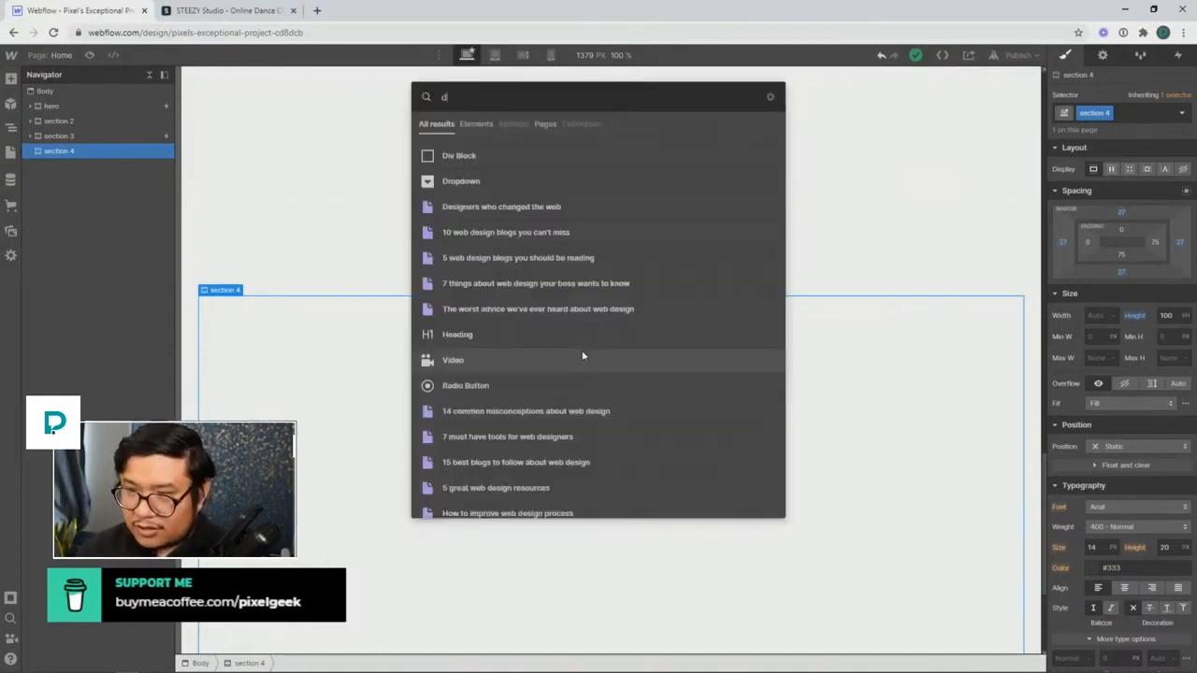
{"action": "key", "text": "Return"}
Give the new Div Block the class name "horizontal scroll wrapper"
{"action": "key", "text": "ctrl+Return"}
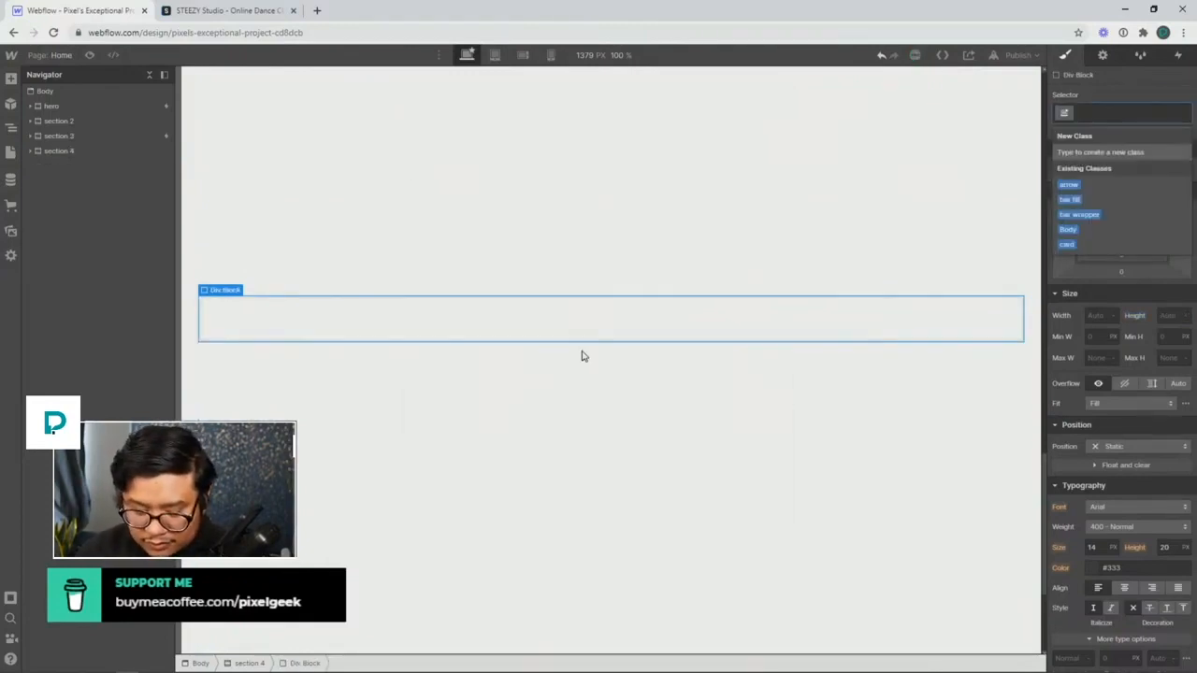
{"action": "type", "text": "fea"}
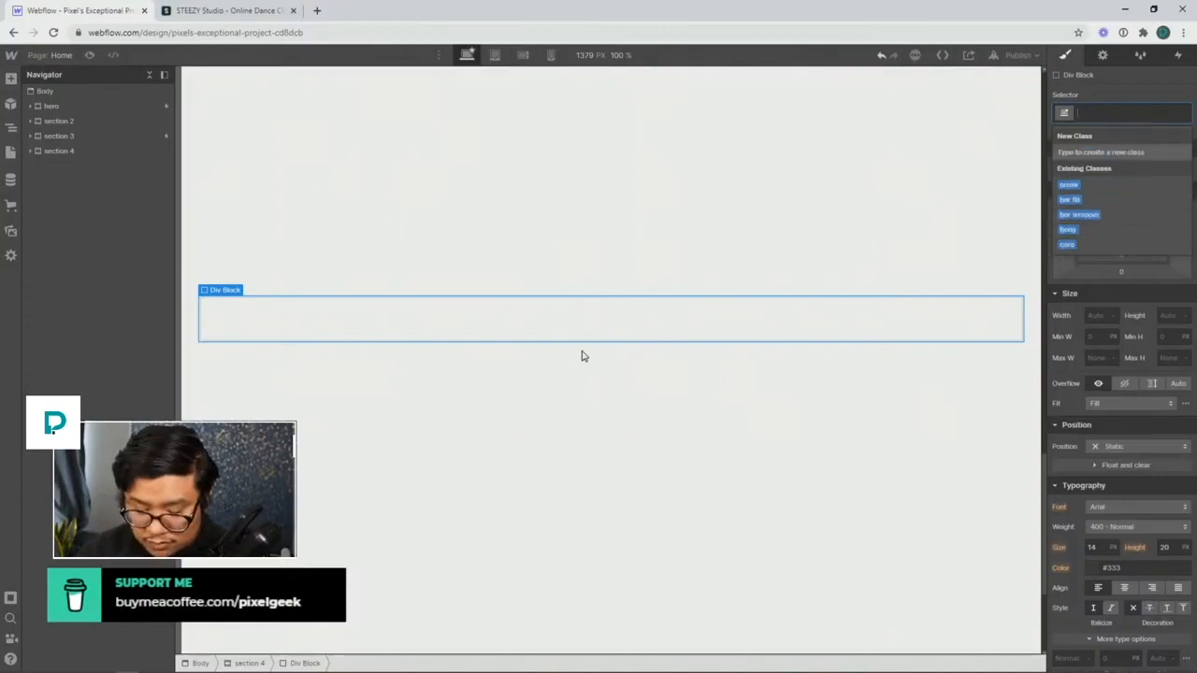
{"action": "type", "text": "izontal s"}
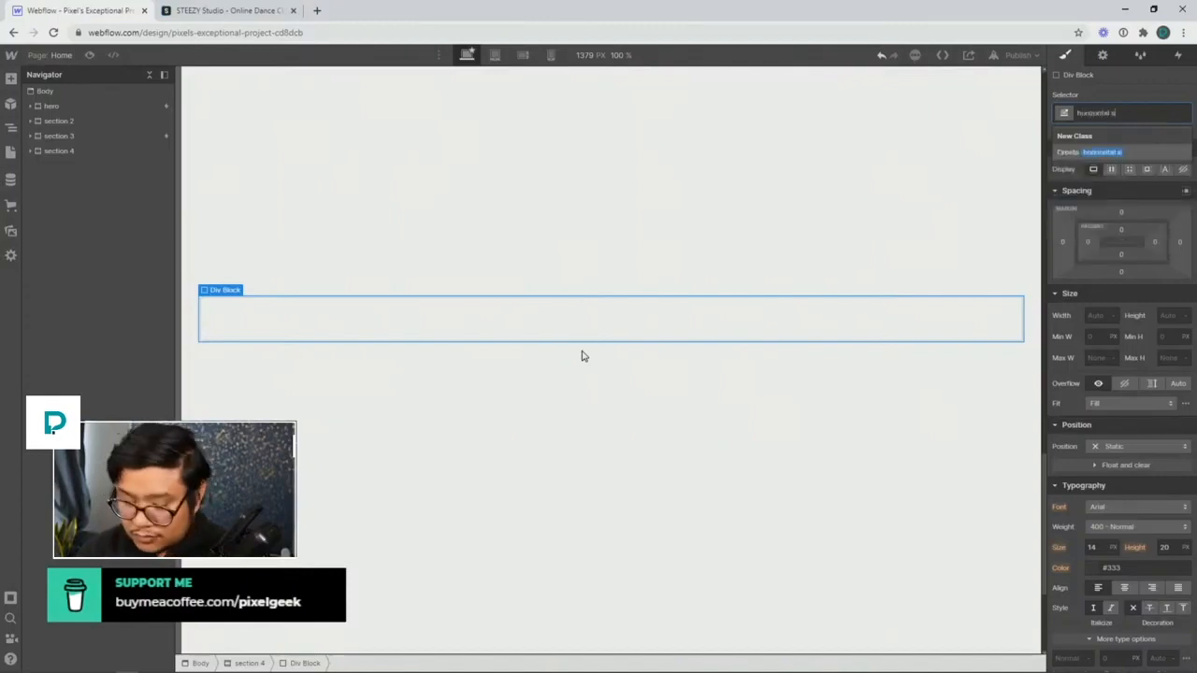
{"action": "type", "text": "croll wrapper"}
{"action": "key", "text": "Return"}
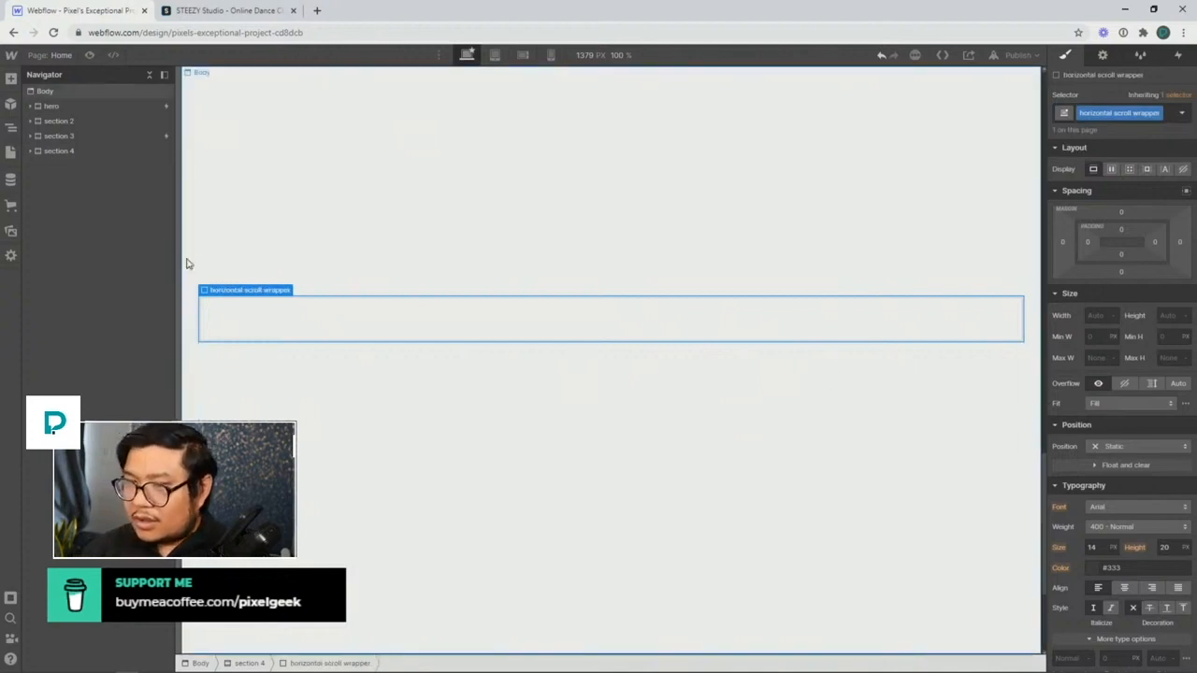
Reset section 4's margins on all four sides
{"action": "left_click", "coordinate": [59, 150]}
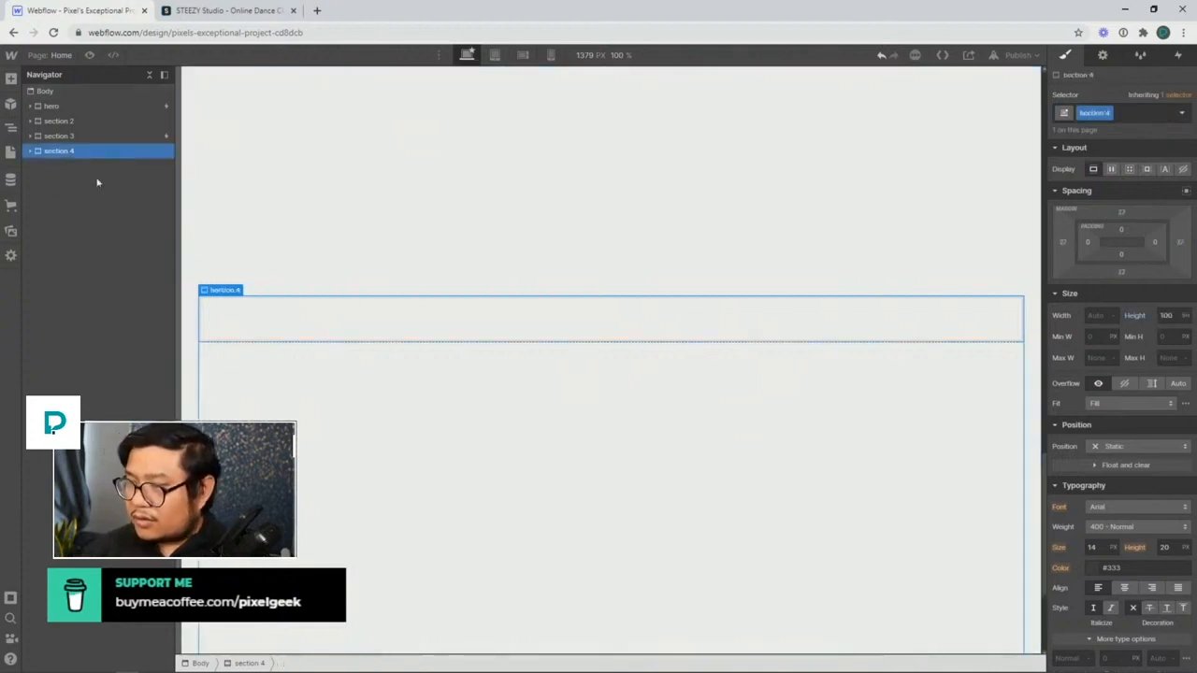
{"action": "left_click", "coordinate": [1063, 243], "text": "alt"}
{"action": "left_click", "coordinate": [1122, 213], "text": "alt"}
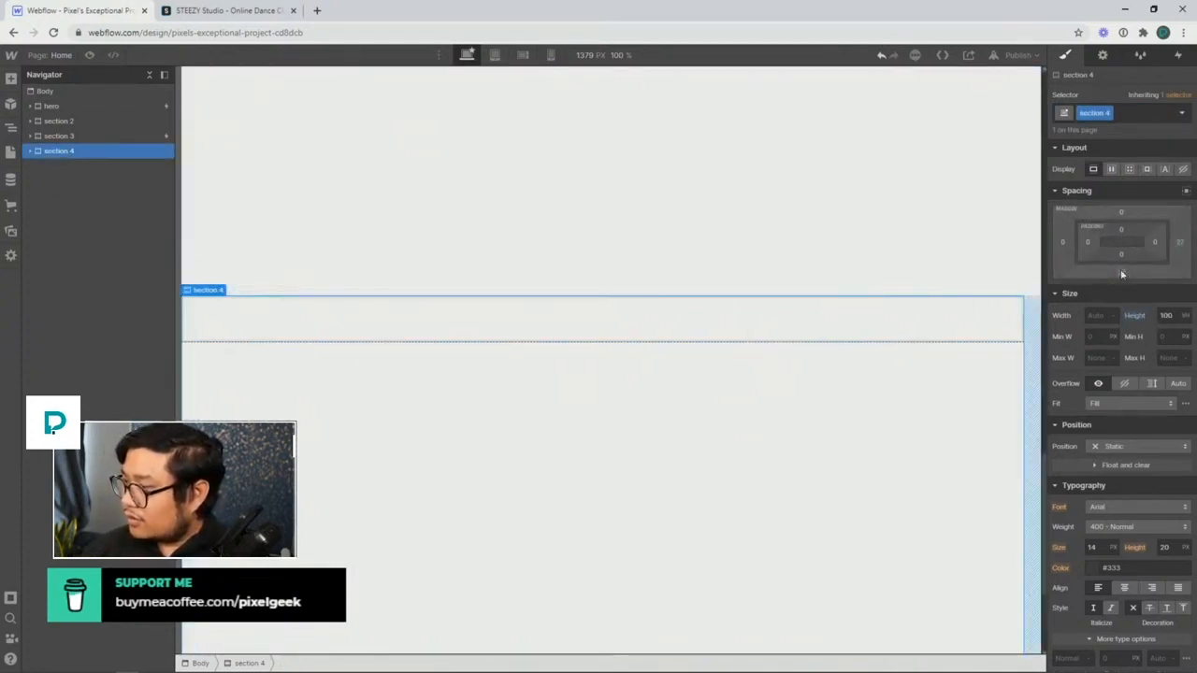
{"action": "left_click", "coordinate": [1121, 271], "text": "alt"}
{"action": "left_click", "coordinate": [1180, 243], "text": "alt"}
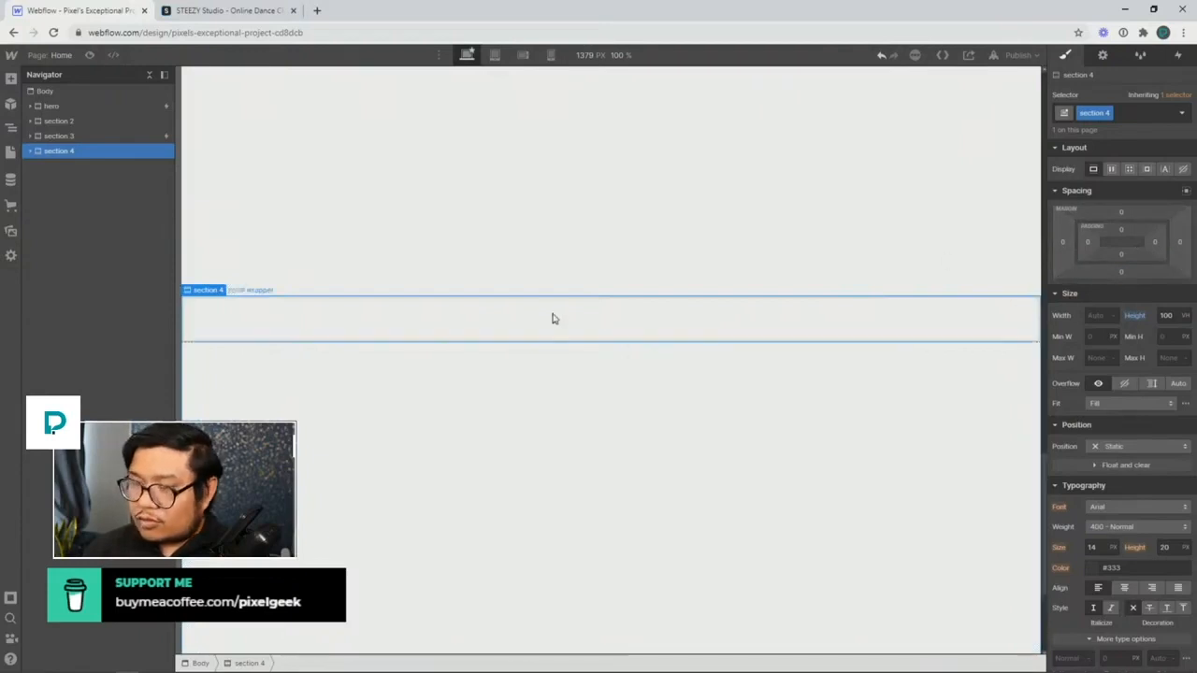
Set section 4's overflow to hidden
{"action": "left_click", "coordinate": [505, 334]}
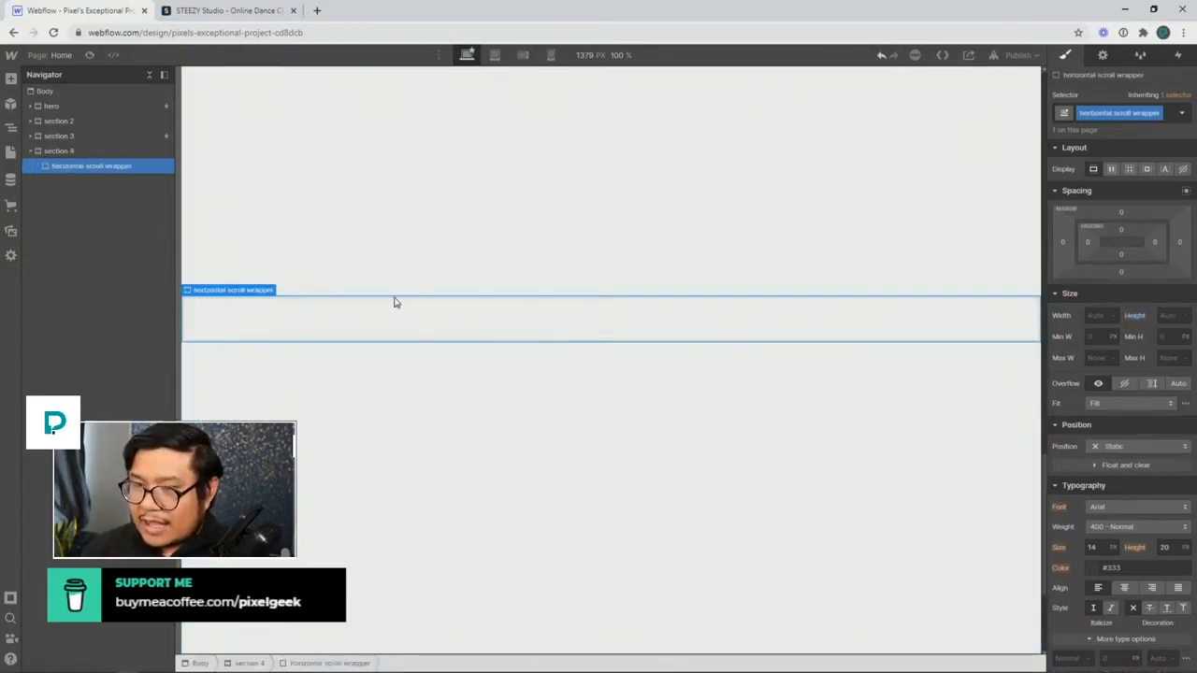
{"action": "left_click", "coordinate": [90, 152]}
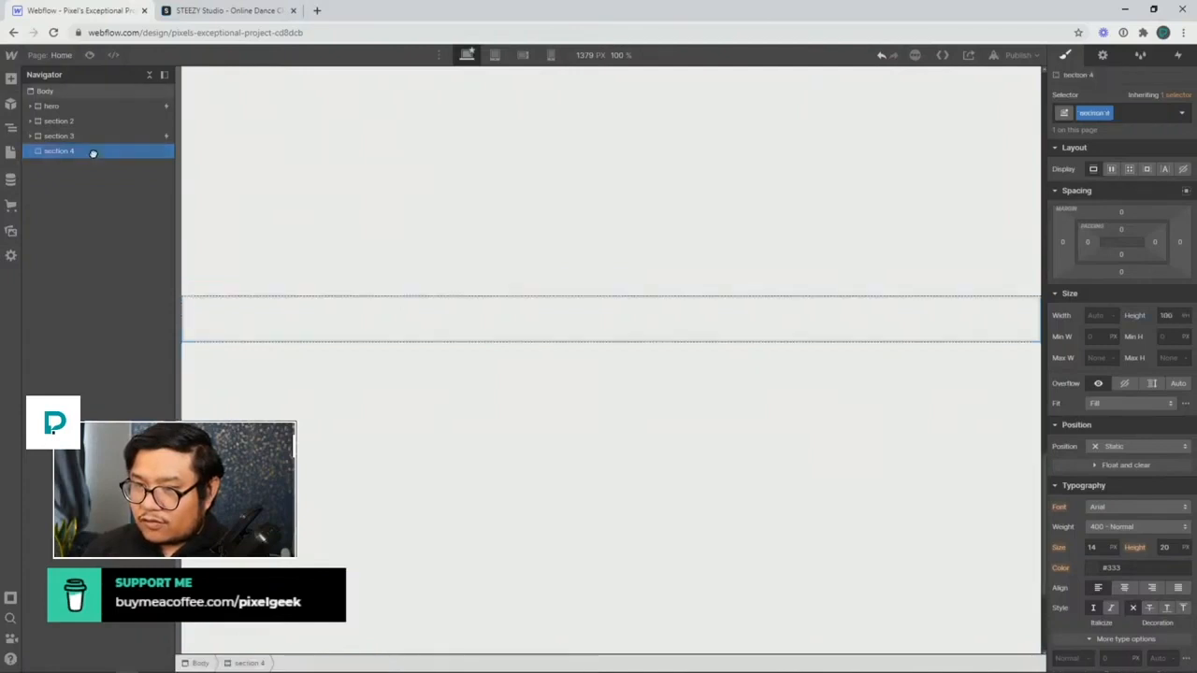
{"action": "left_click", "coordinate": [1122, 384]}
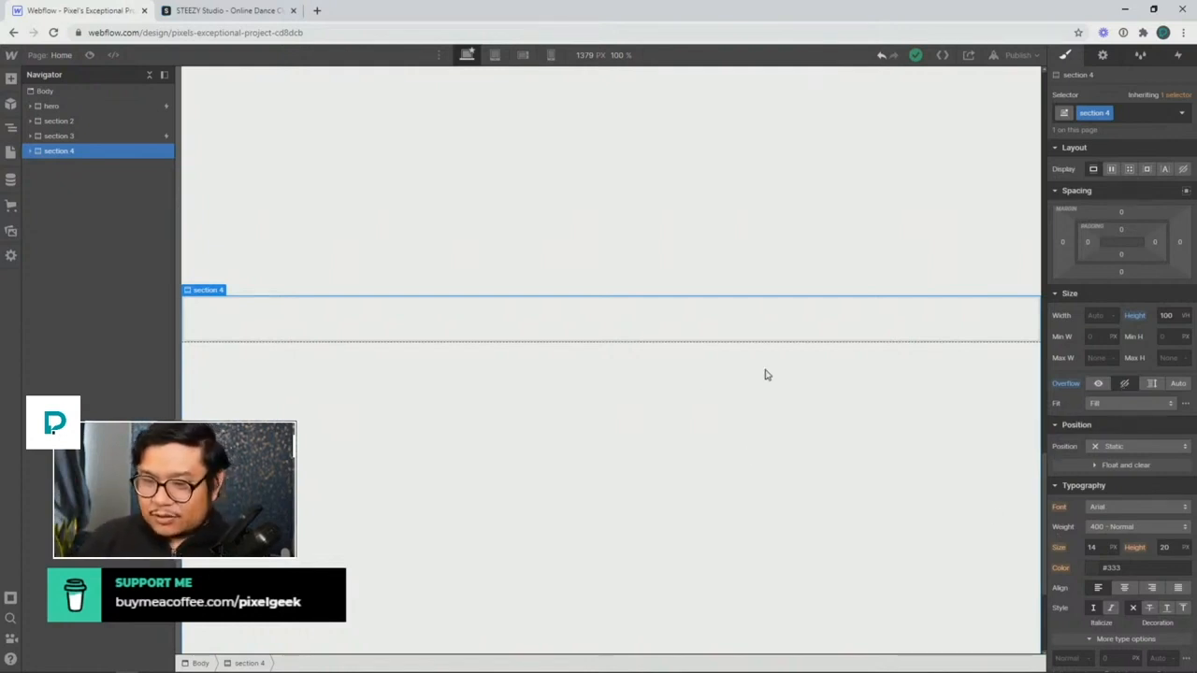
Insert a Div Block inside the horizontal scroll wrapper and give it the class name "image holder"
{"action": "key", "text": "ctrl+v"}
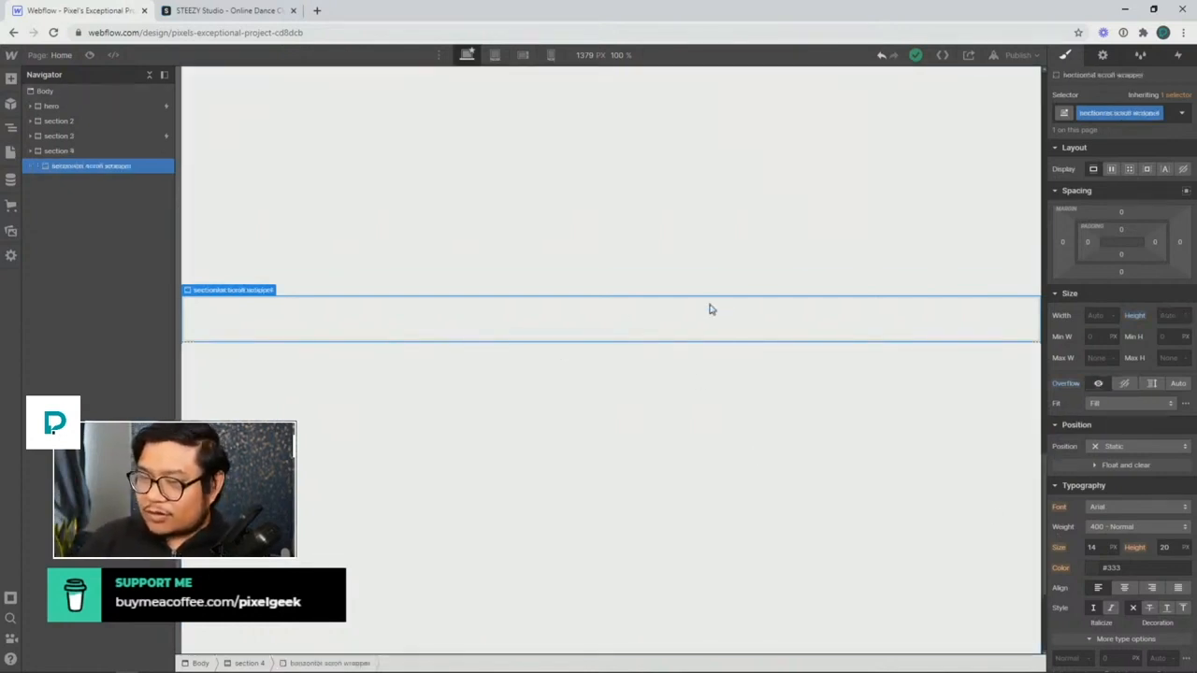
{"action": "key", "text": "ctrl+e"}
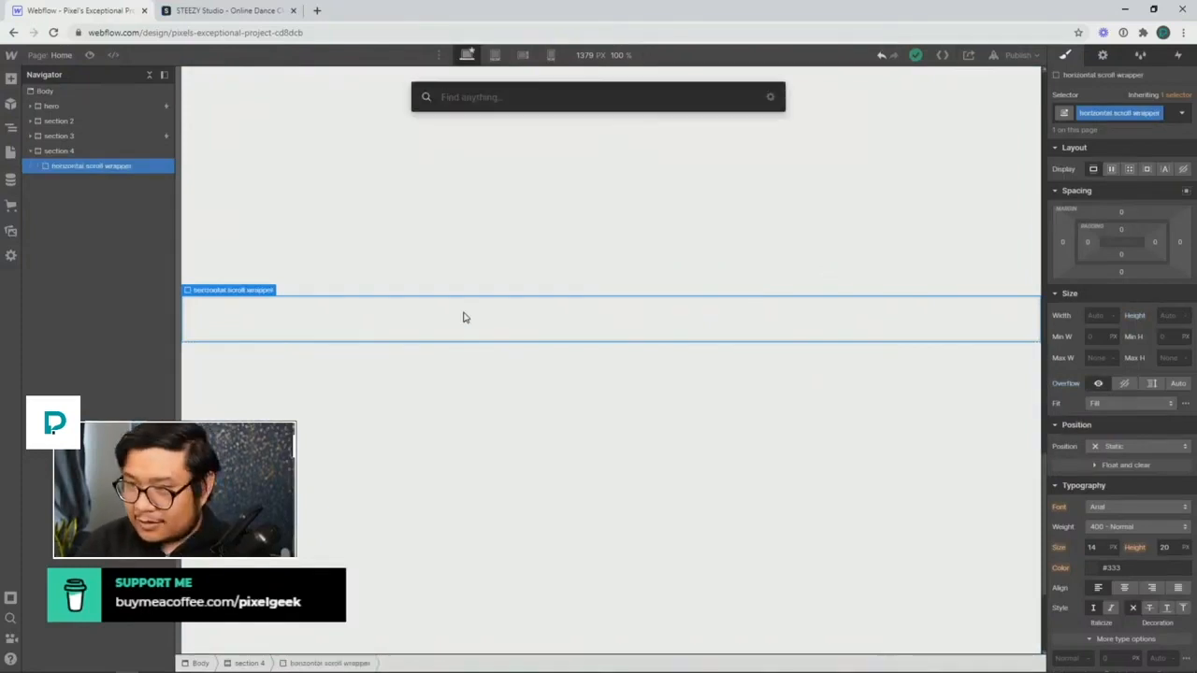
{"action": "type", "text": "div"}
{"action": "key", "text": "Return"}
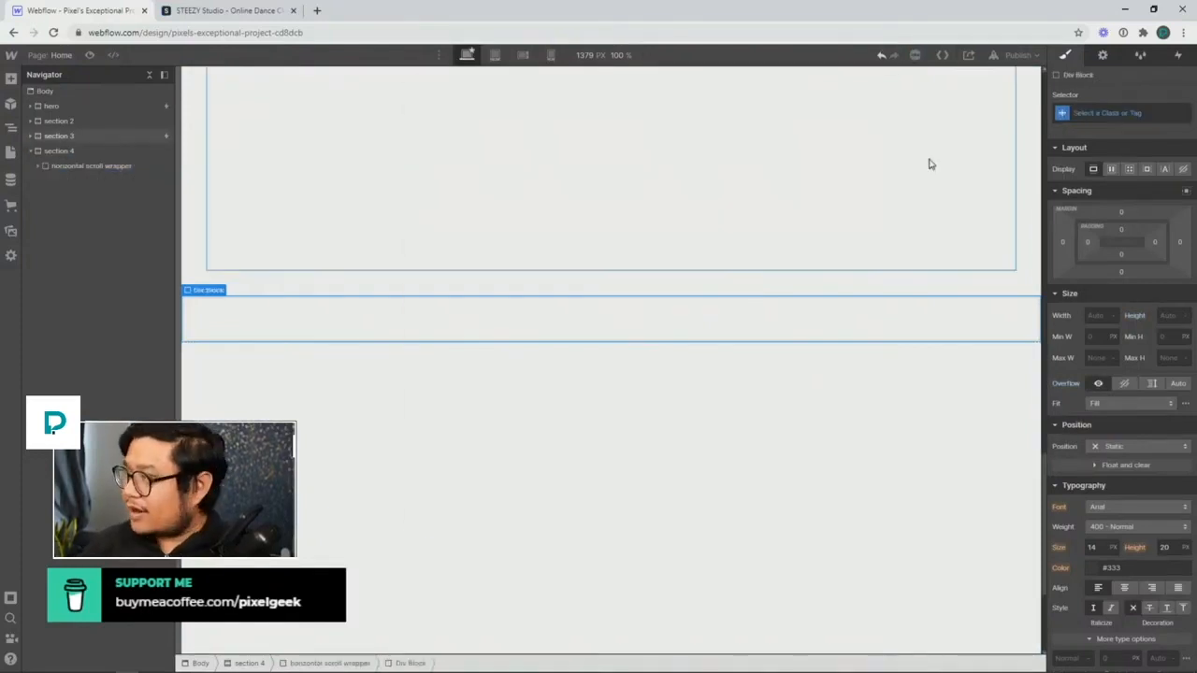
{"action": "left_click", "coordinate": [1096, 112]}
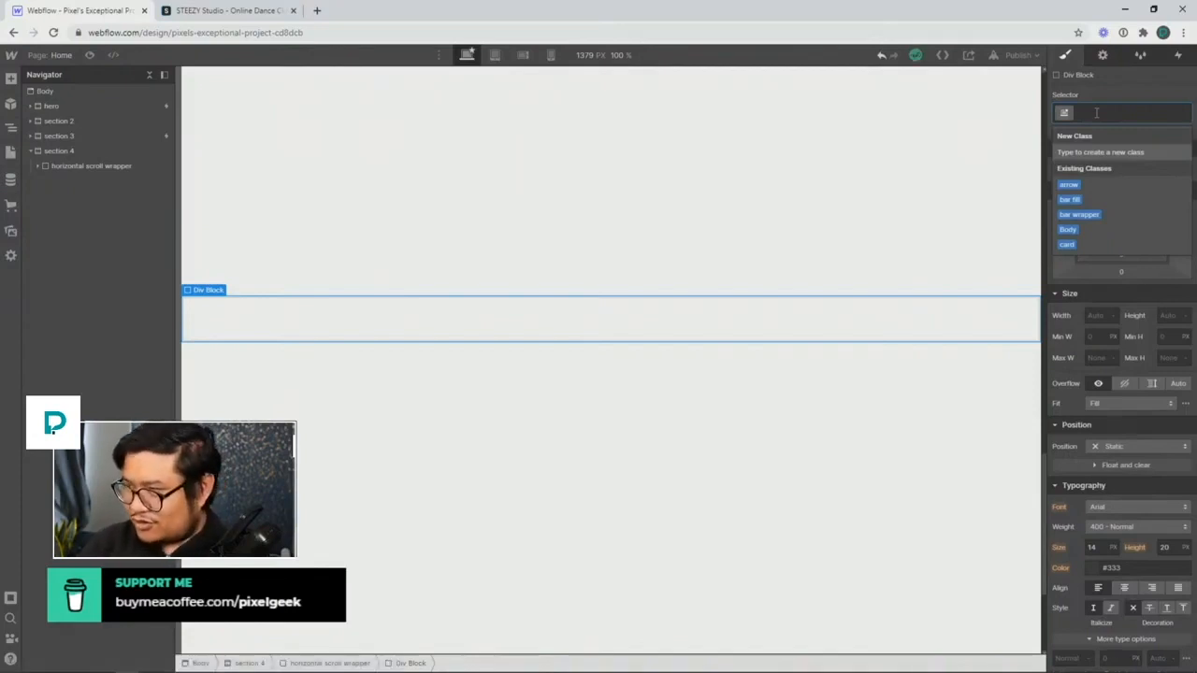
{"action": "type", "text": "image holder"}
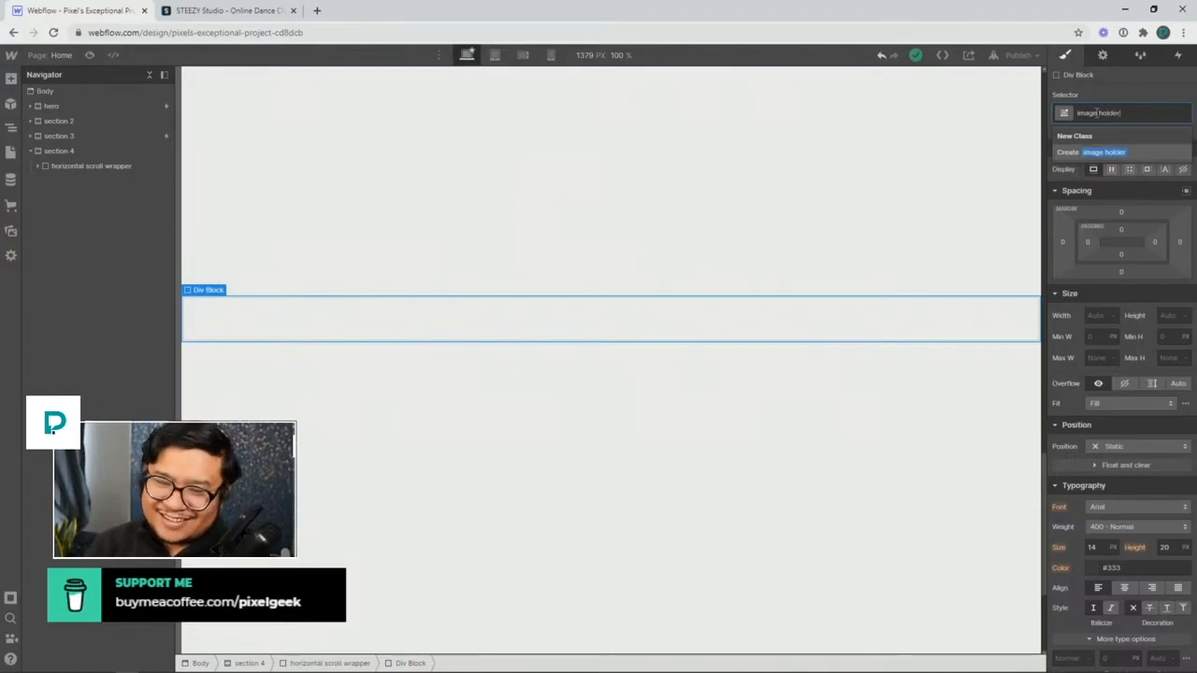
{"action": "key", "text": "Return"}
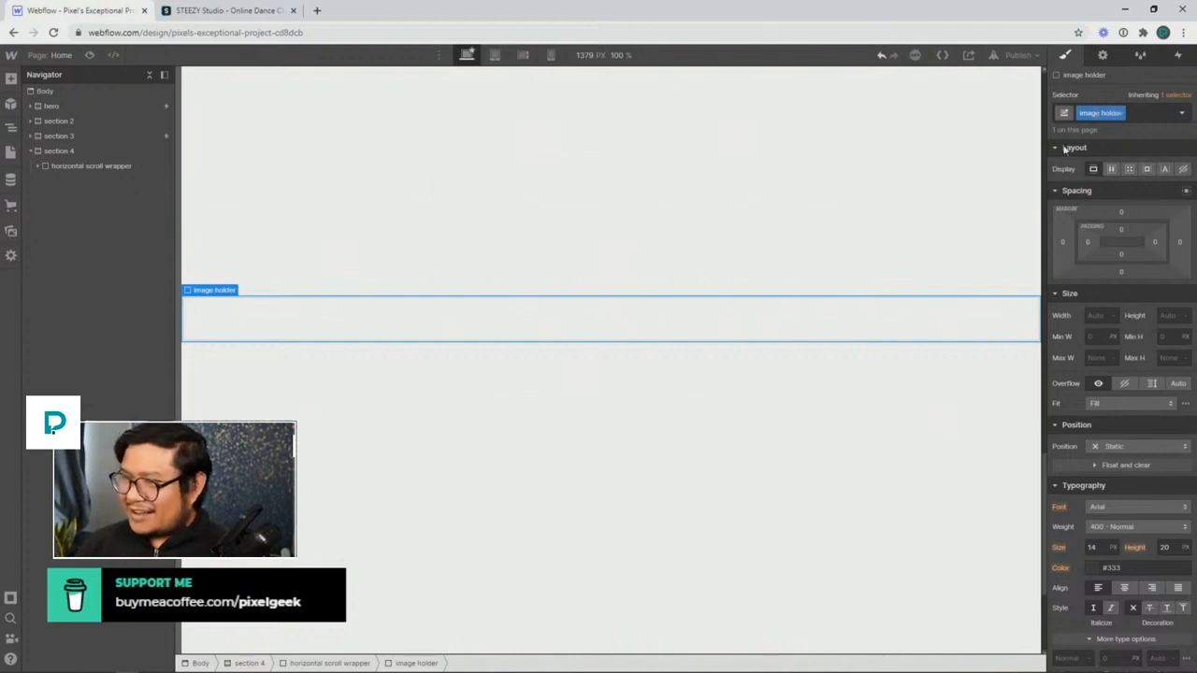
Place the first dancer image from the project's assets inside the image holder
{"action": "left_click", "coordinate": [440, 311]}
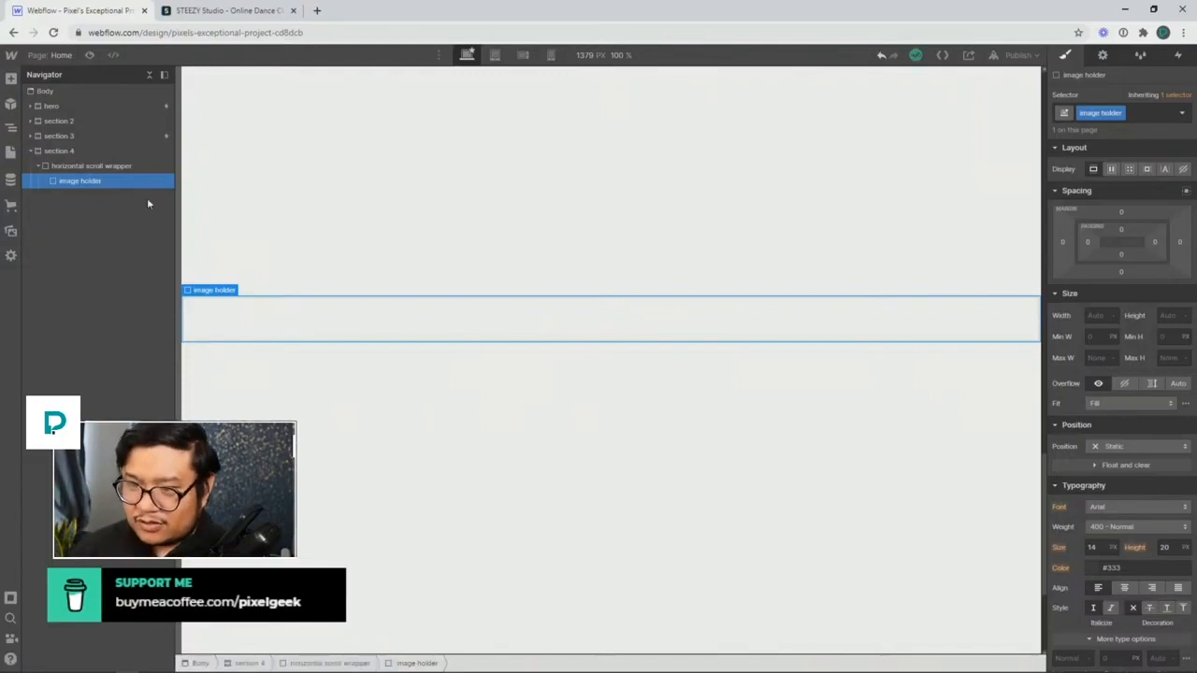
{"action": "left_click", "coordinate": [11, 230]}
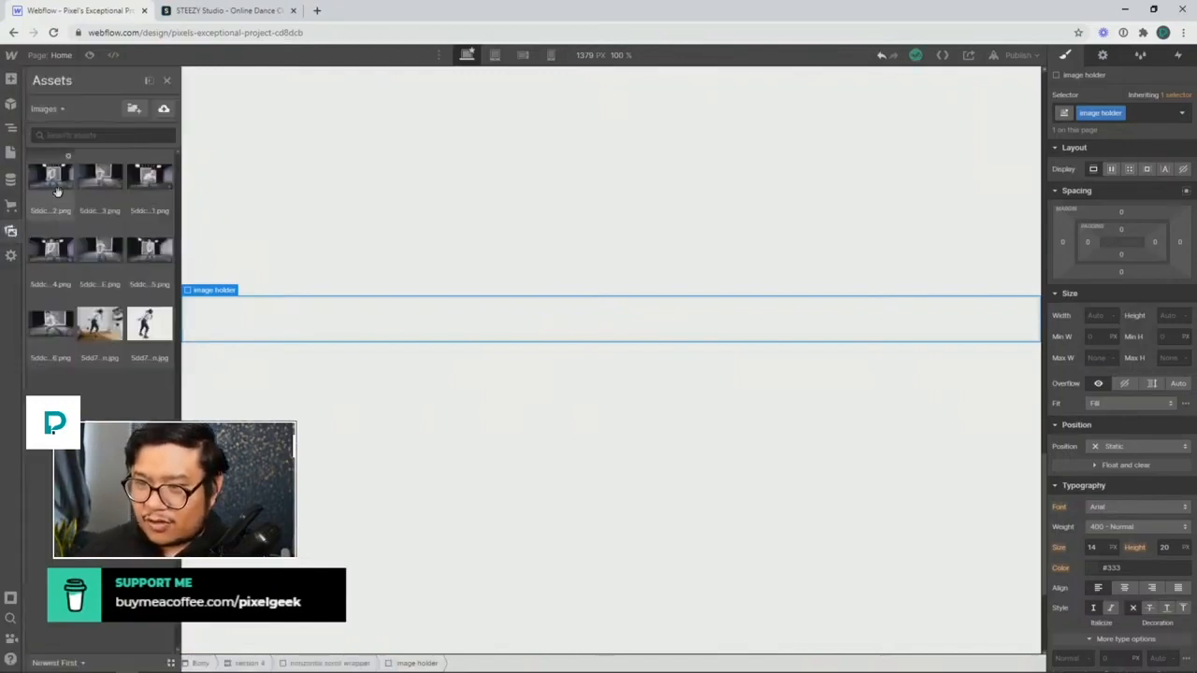
{"action": "left_click_drag", "start_coordinate": [54, 192], "coordinate": [220, 305]}
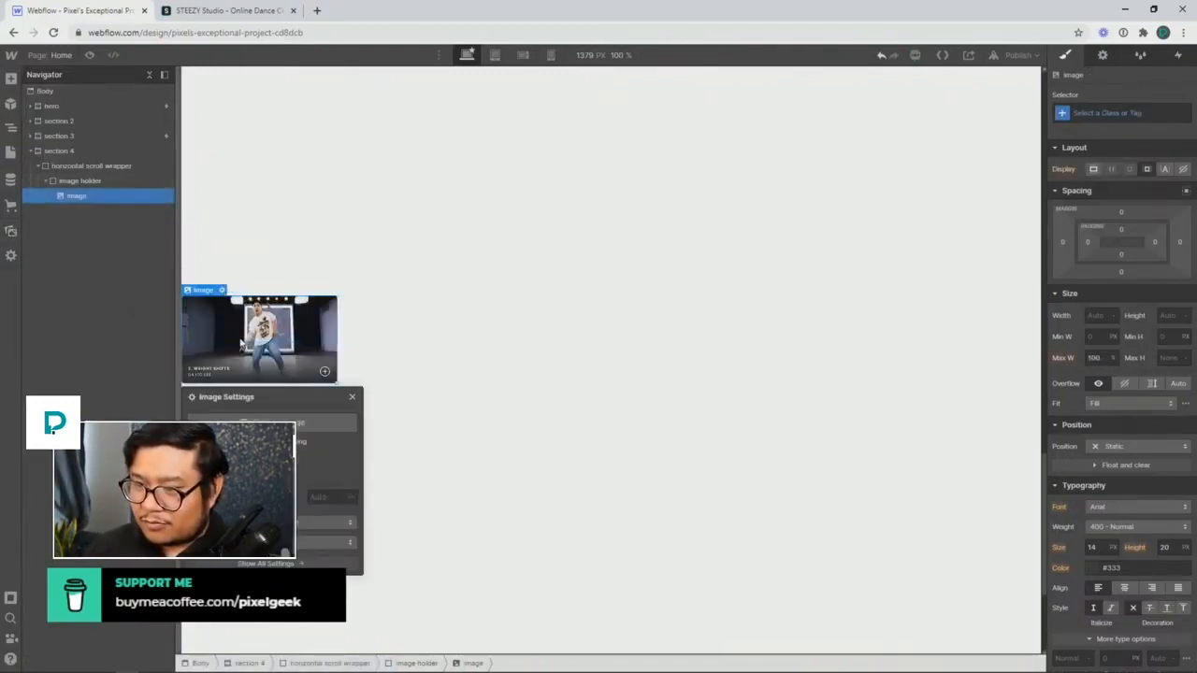
{"action": "left_click", "coordinate": [366, 354]}
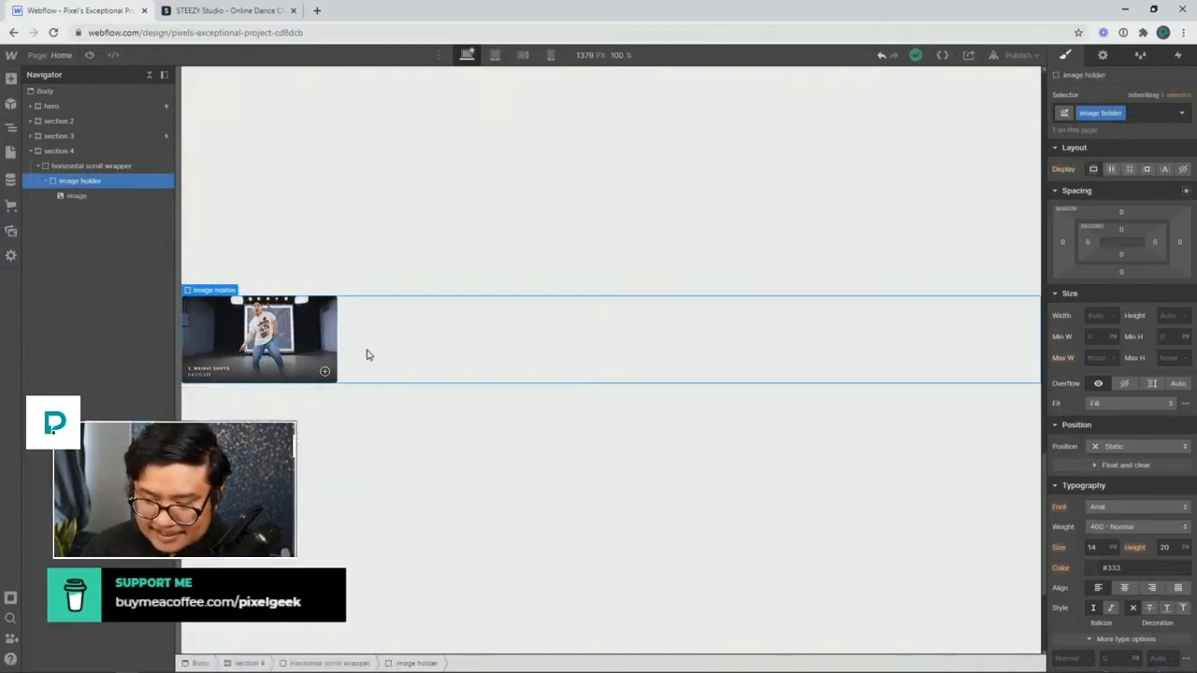
{"action": "key", "text": "ctrl+k"}
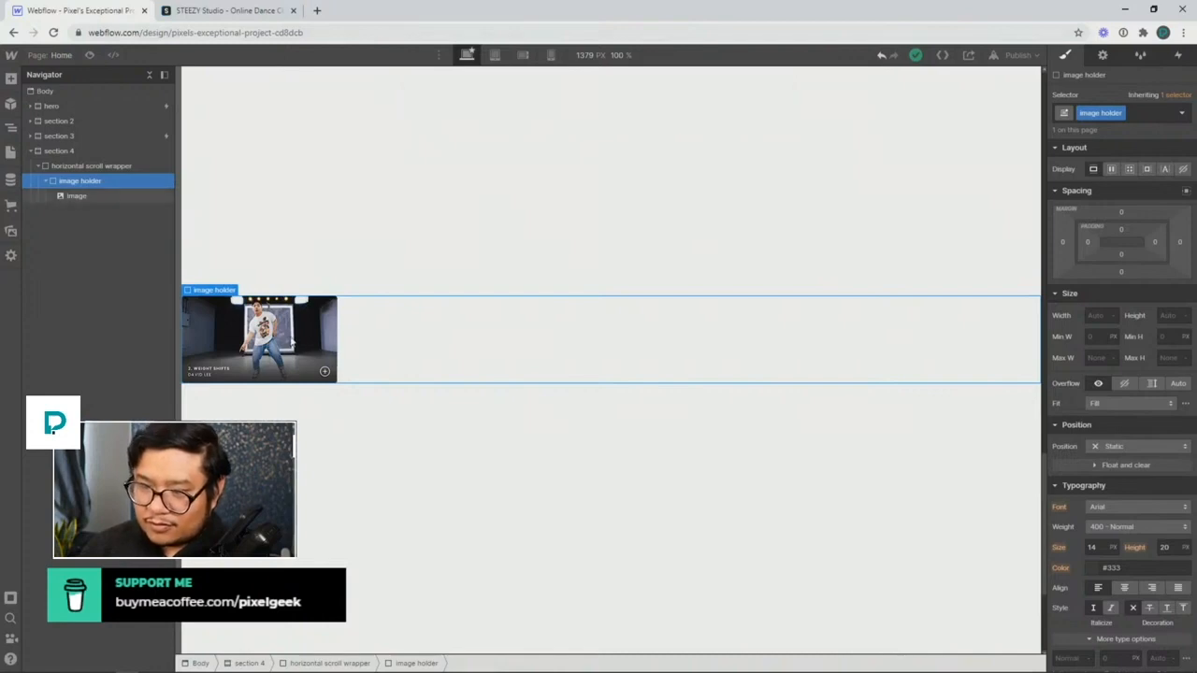
Duplicate the dancer image nine times so the image holder contains ten copies
{"action": "left_click", "coordinate": [292, 344]}
{"action": "key", "text": "ctrl+d"}
{"action": "key", "text": "ctrl+d"}
{"action": "key", "text": "ctrl+d"}
{"action": "key", "text": "ctrl+d"}
{"action": "key", "text": "ctrl+d"}
{"action": "key", "text": "ctrl+d"}
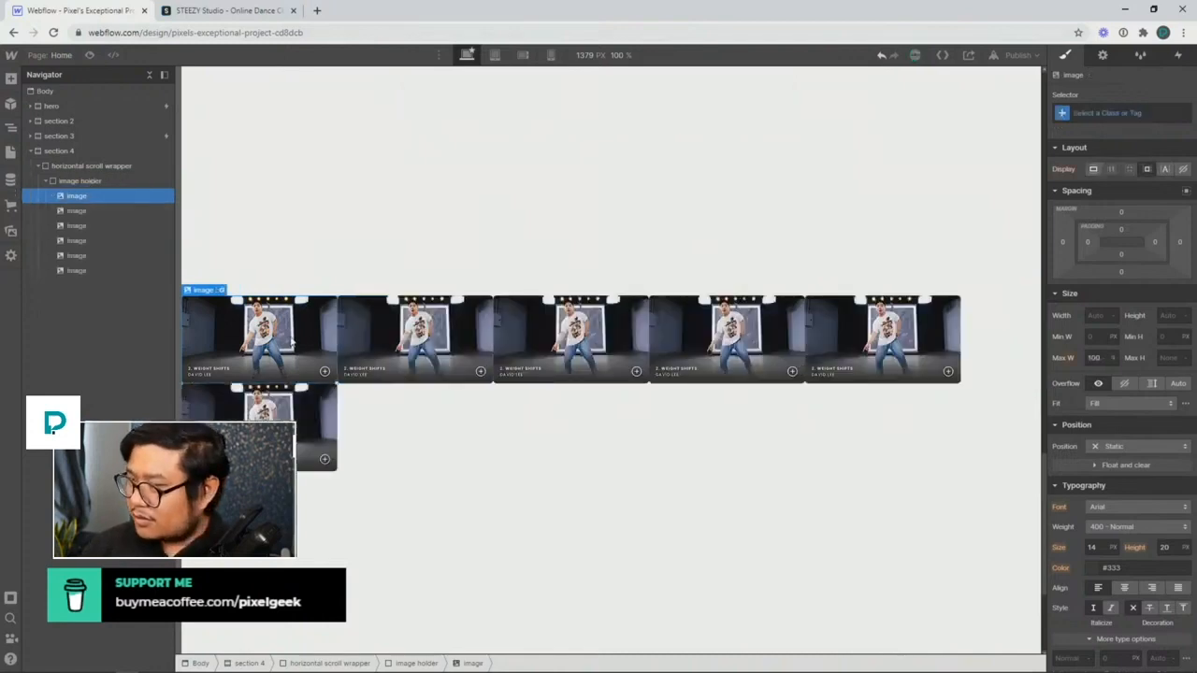
{"action": "key", "text": "ctrl+d"}
{"action": "key", "text": "ctrl+d"}
{"action": "key", "text": "ctrl+d"}
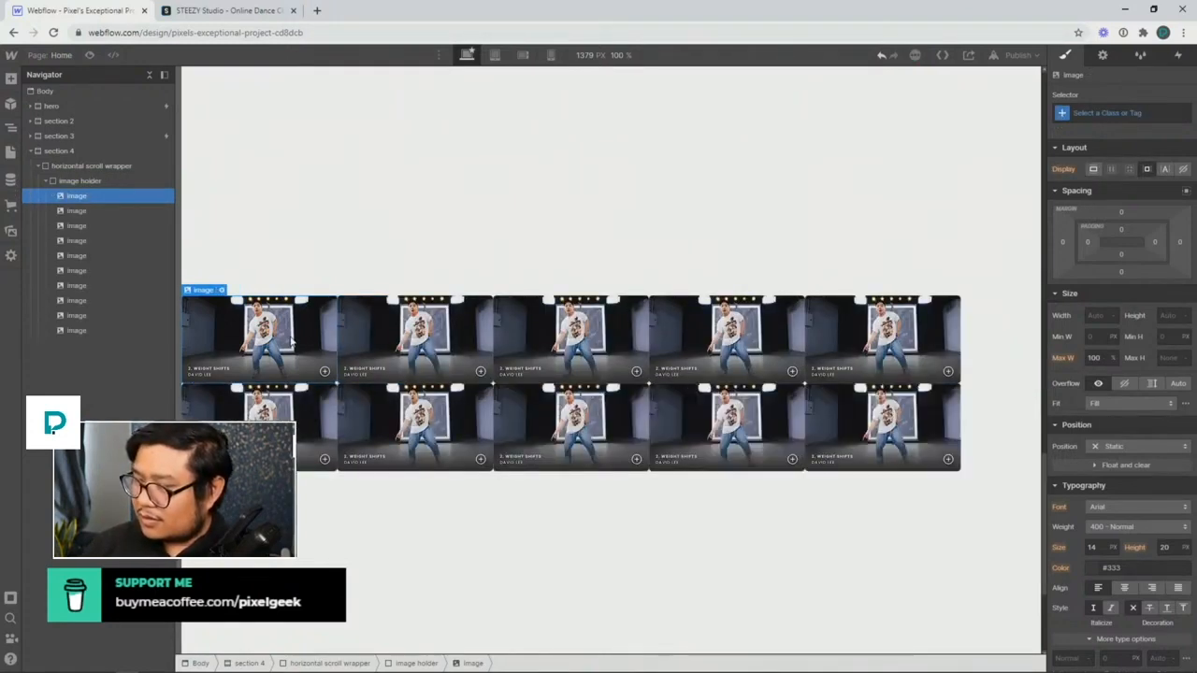
Set the image holder's text breaking to No Wrap to keep the images in one row
{"action": "left_click", "coordinate": [105, 182]}
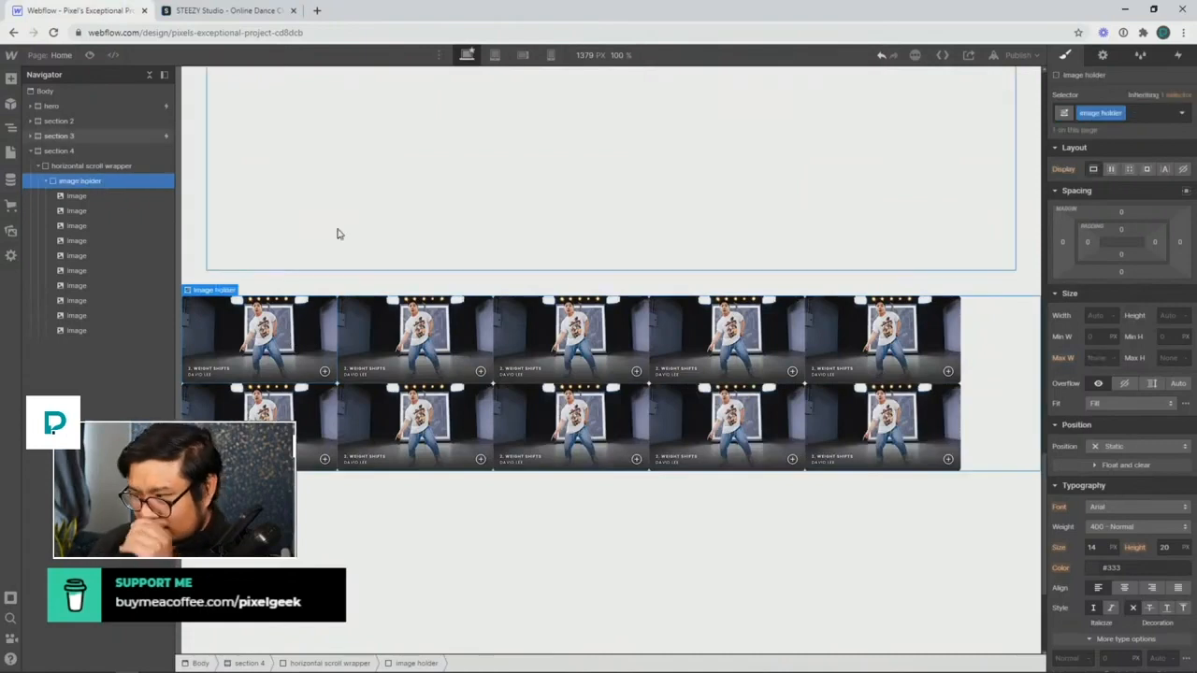
{"action": "scroll", "coordinate": [1114, 414], "scroll_direction": "down", "scroll_amount": 3}
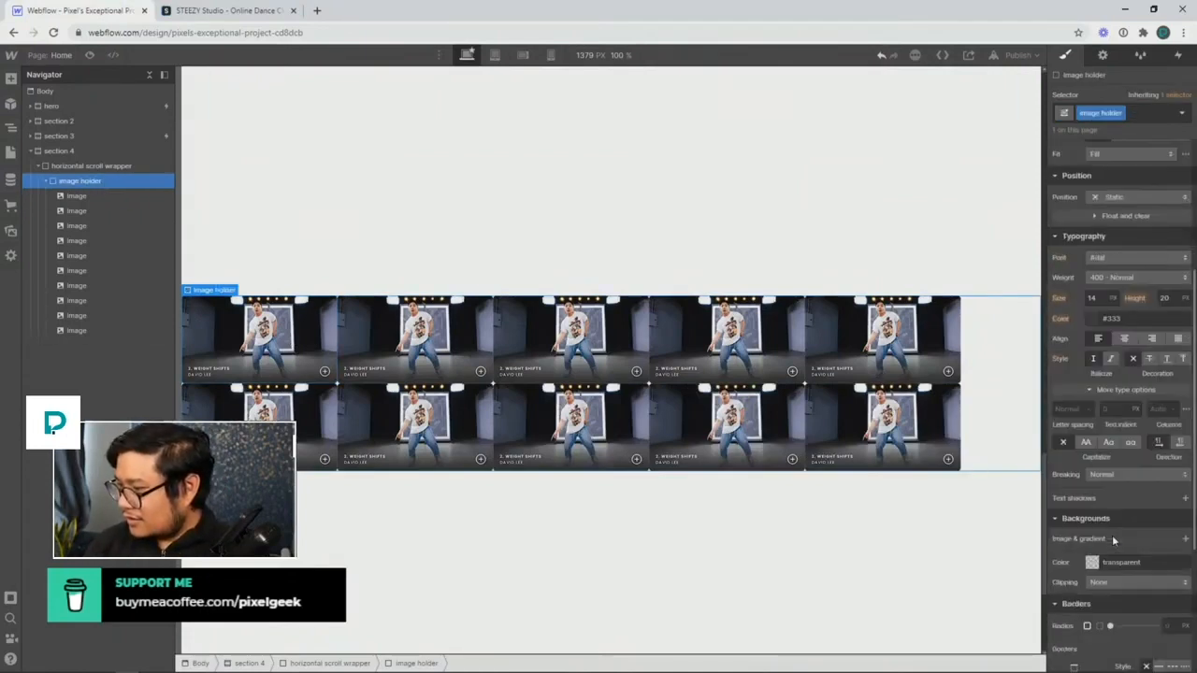
{"action": "left_click", "coordinate": [1102, 476]}
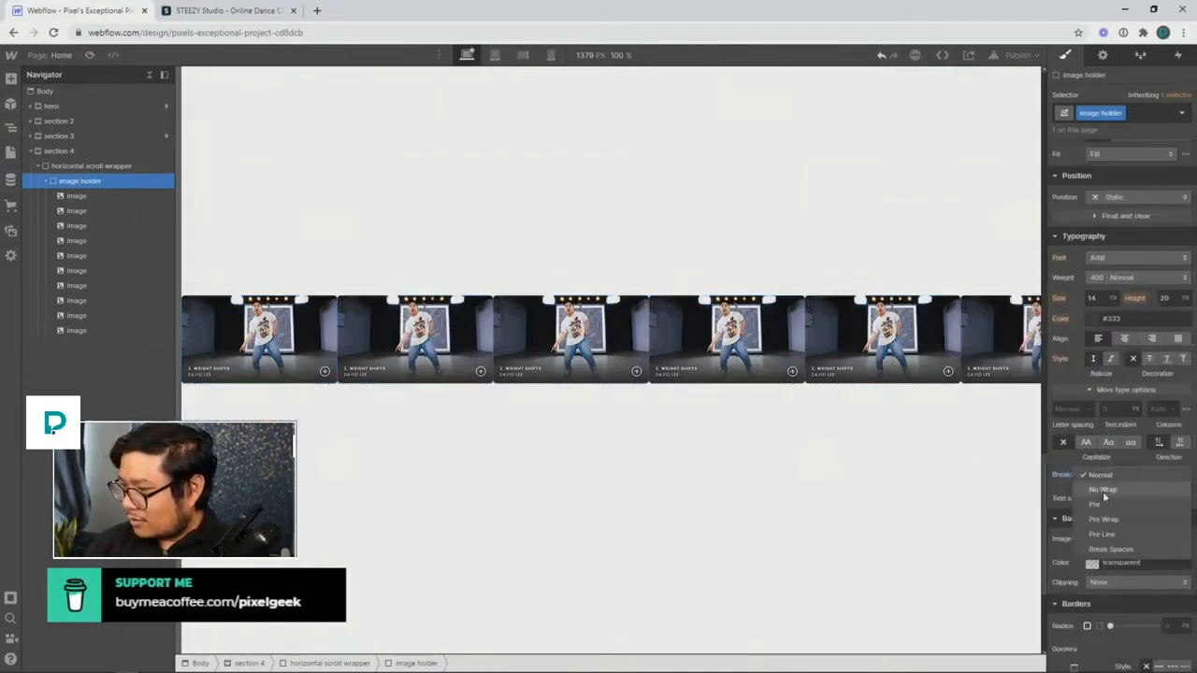
{"action": "left_click", "coordinate": [1102, 490]}
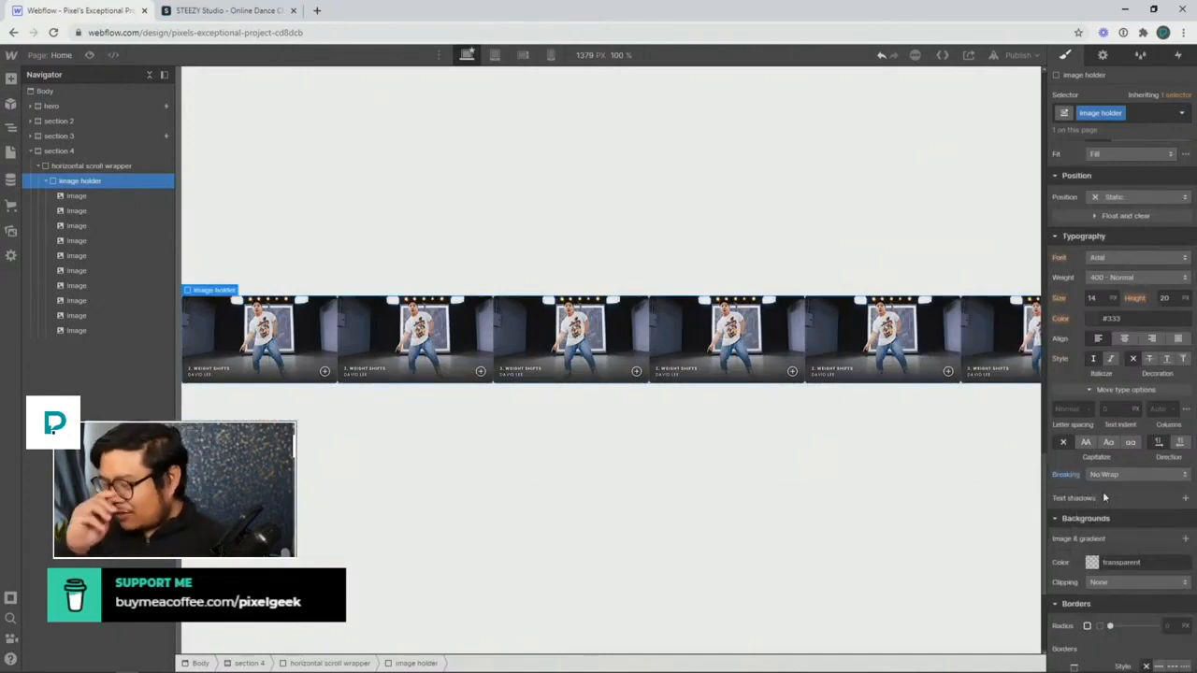
Review where the image holder's Breaking setting sits among the additional typography options
{"action": "left_click", "coordinate": [301, 352]}
{"action": "scroll", "coordinate": [1116, 234], "scroll_direction": "up", "scroll_amount": 5}
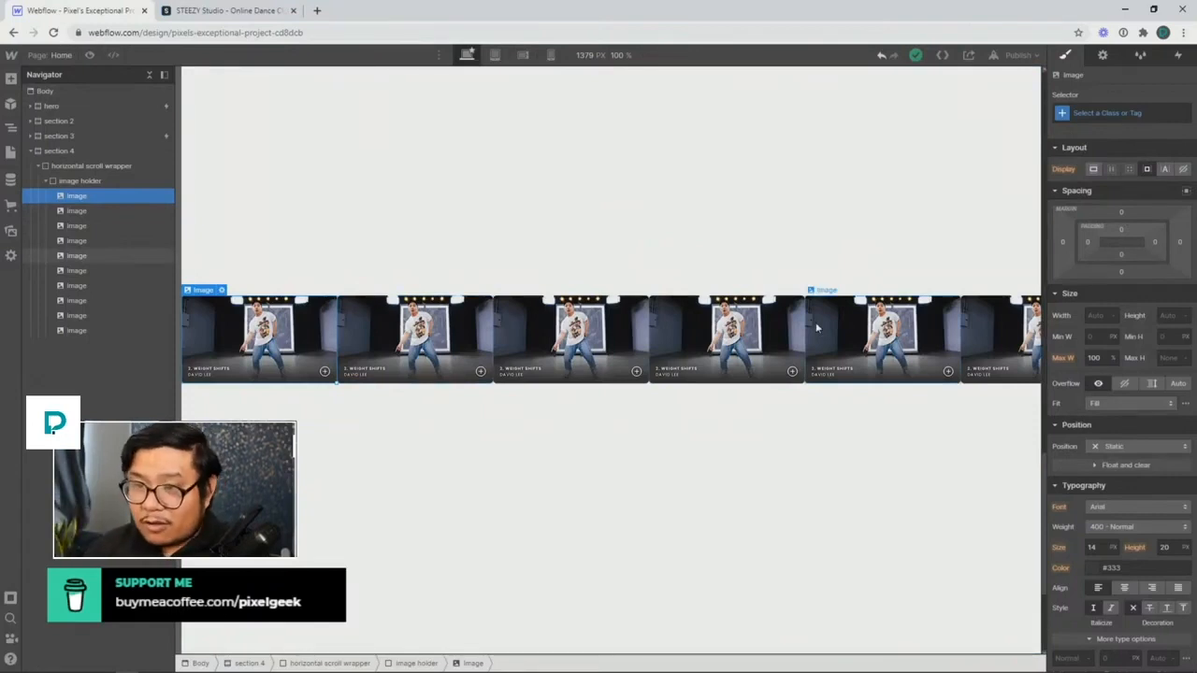
{"action": "left_click", "coordinate": [58, 181]}
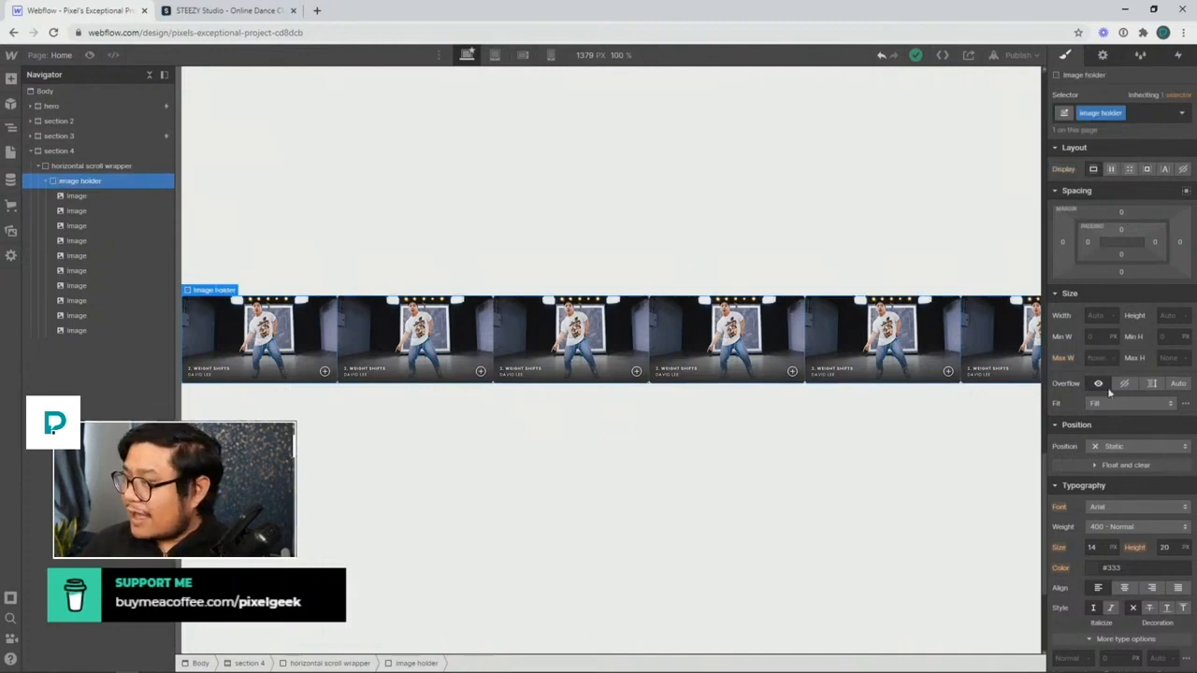
{"action": "scroll", "coordinate": [1111, 448], "scroll_direction": "down", "scroll_amount": 3}
{"action": "scroll", "coordinate": [1111, 448], "scroll_direction": "down", "scroll_amount": 1}
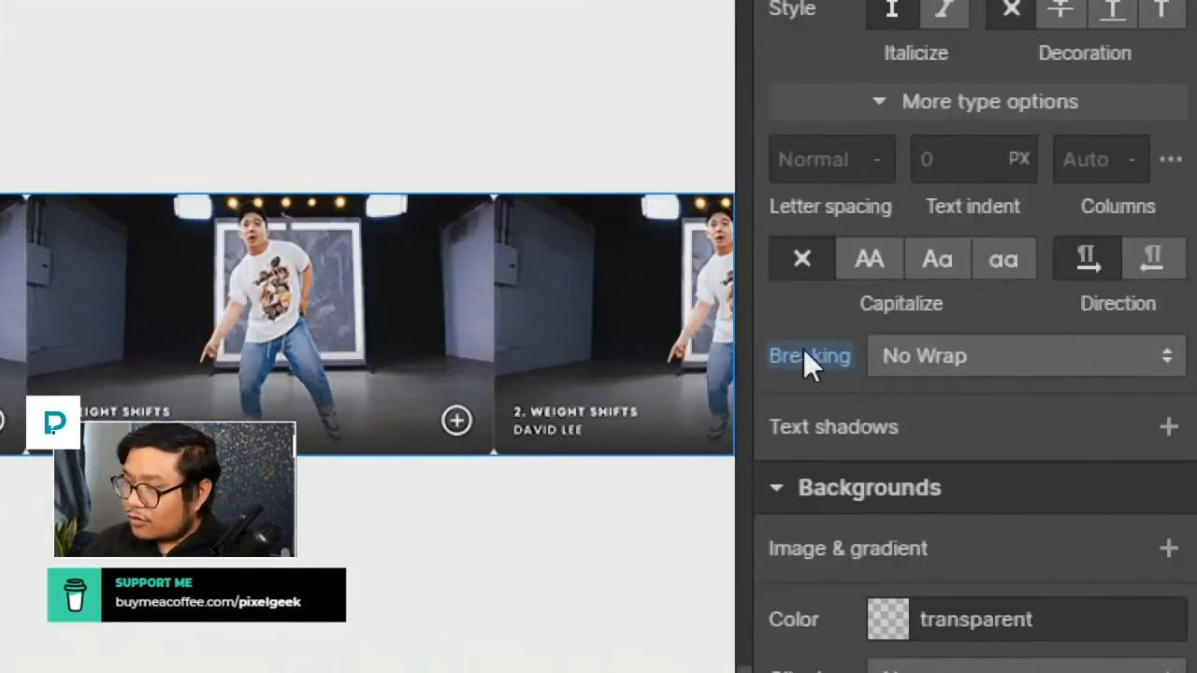
{"action": "left_click", "coordinate": [933, 99]}
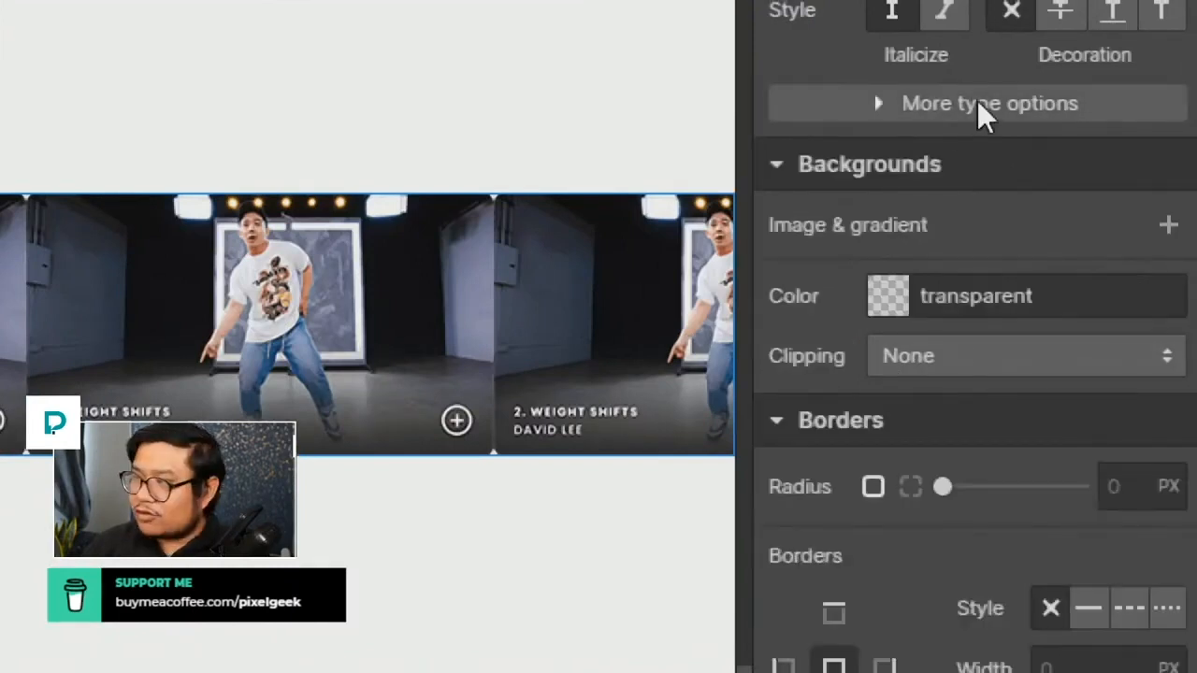
{"action": "left_click", "coordinate": [977, 100]}
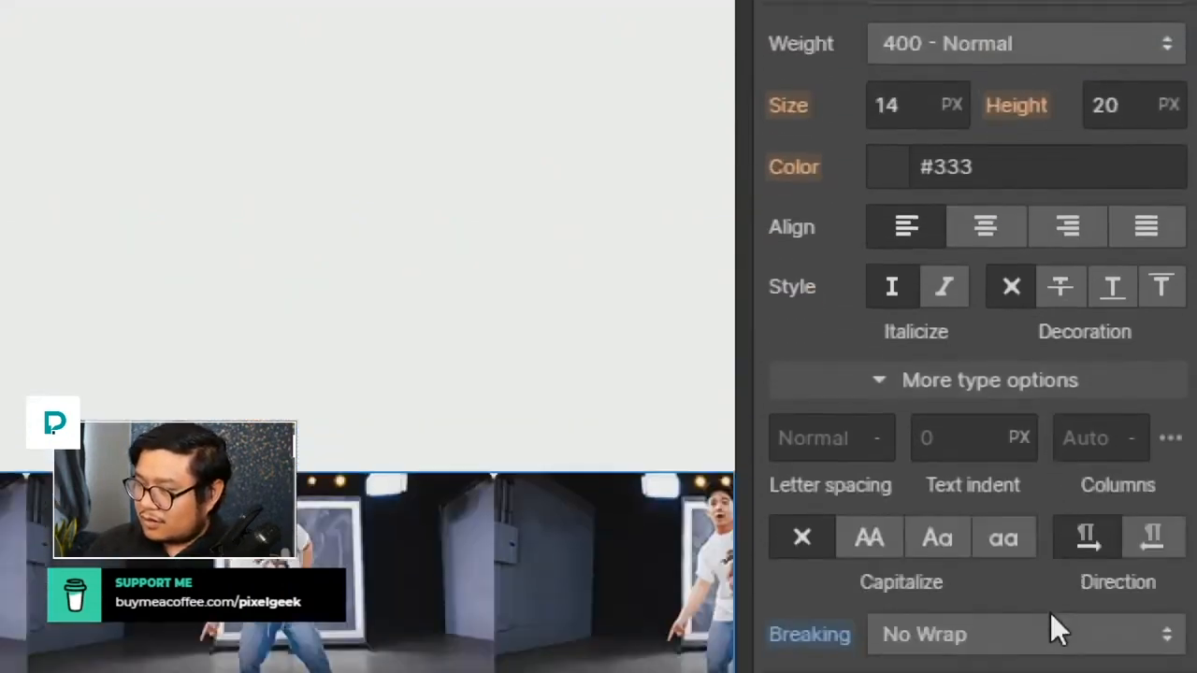
{"action": "scroll", "coordinate": [943, 431], "scroll_direction": "up", "scroll_amount": 1}
{"action": "scroll", "coordinate": [943, 374], "scroll_direction": "up", "scroll_amount": 2}
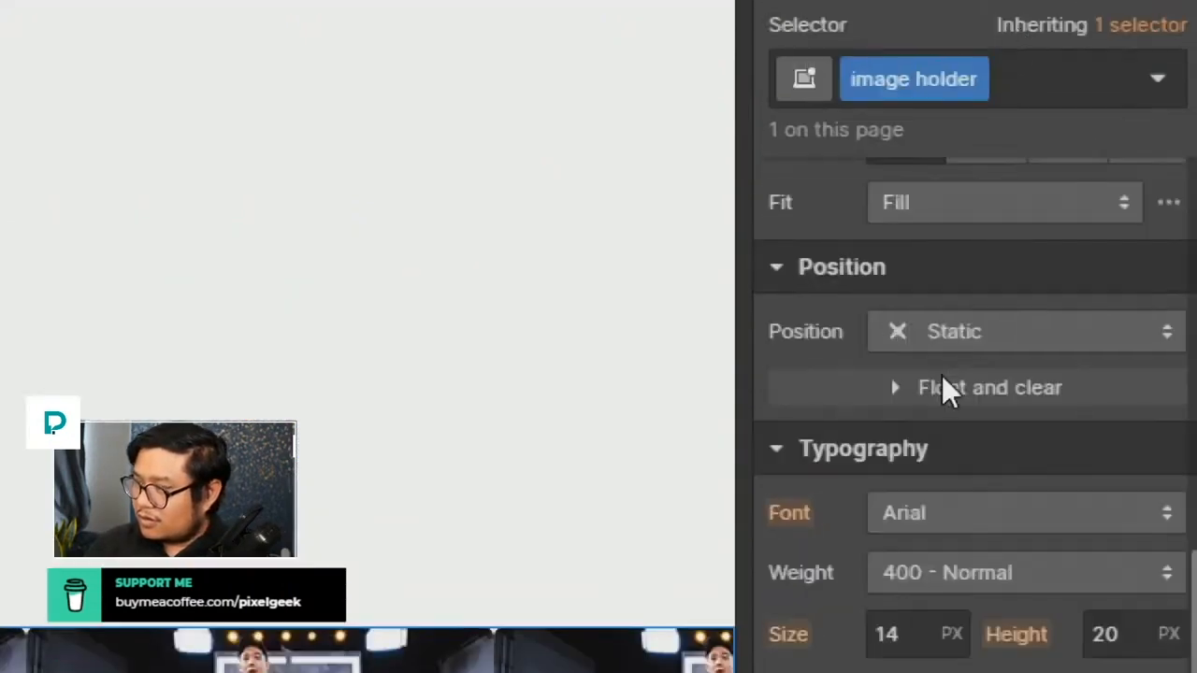
{"action": "scroll", "coordinate": [898, 486], "scroll_direction": "down", "scroll_amount": 2}
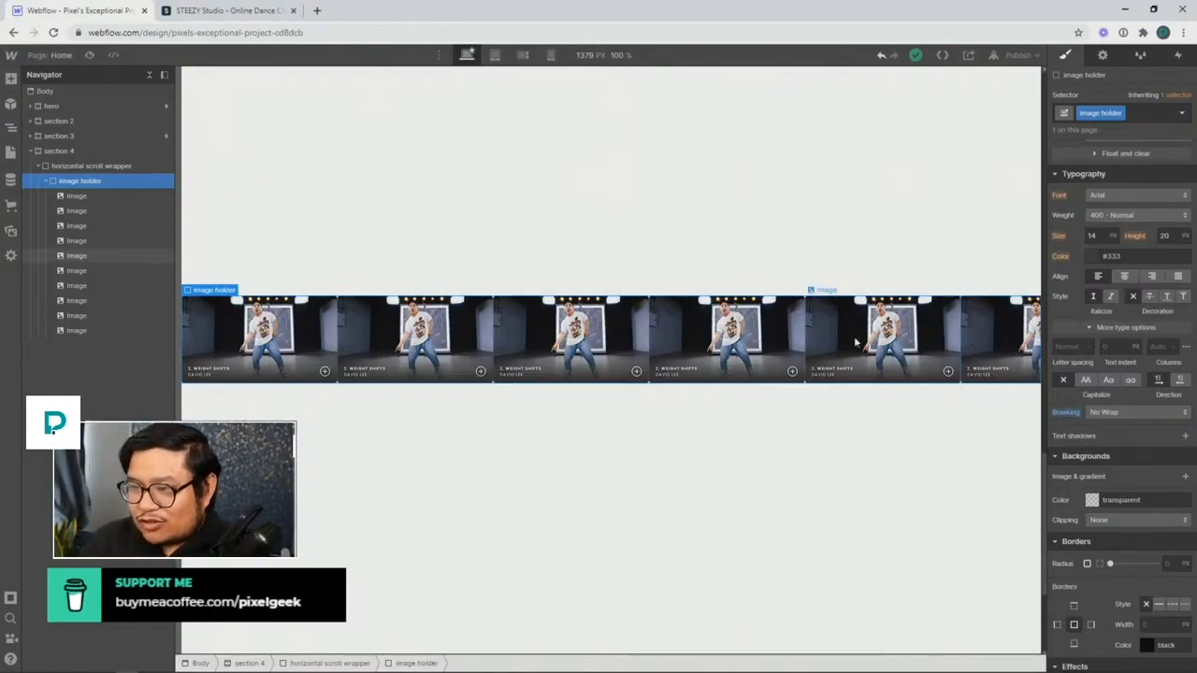
Try the Break Spaces breaking option on the image holder and restore No Wrap
{"action": "left_click", "coordinate": [1096, 412]}
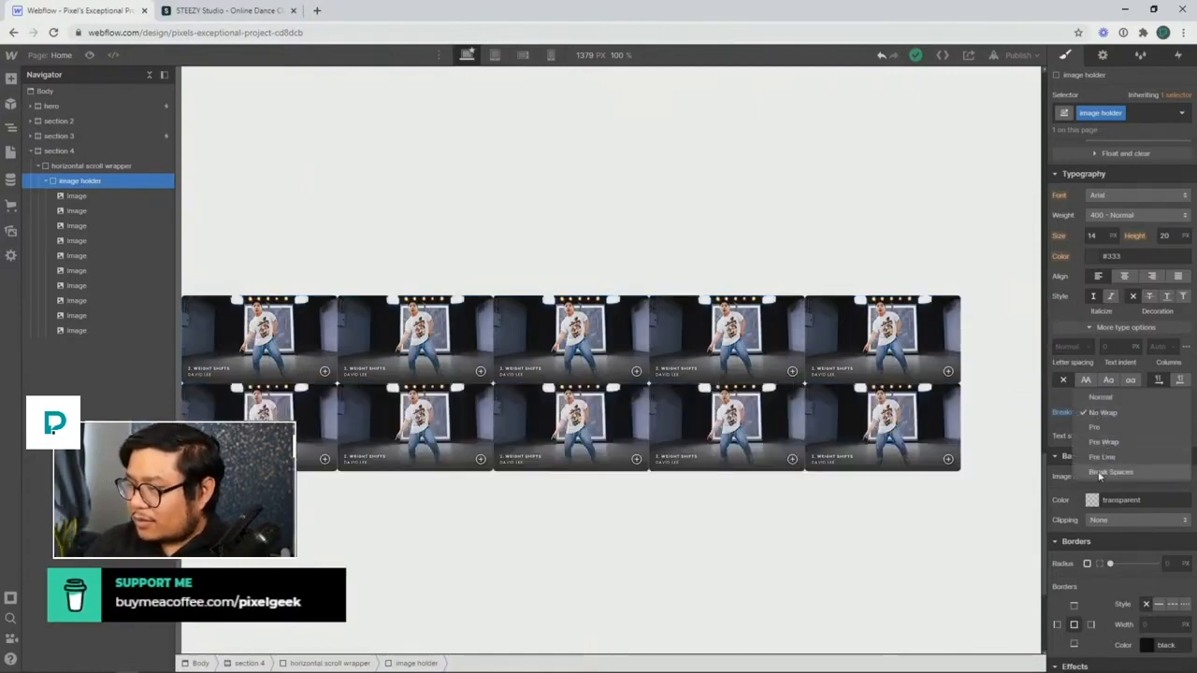
{"action": "left_click", "coordinate": [1100, 474]}
{"action": "left_click", "coordinate": [1095, 413]}
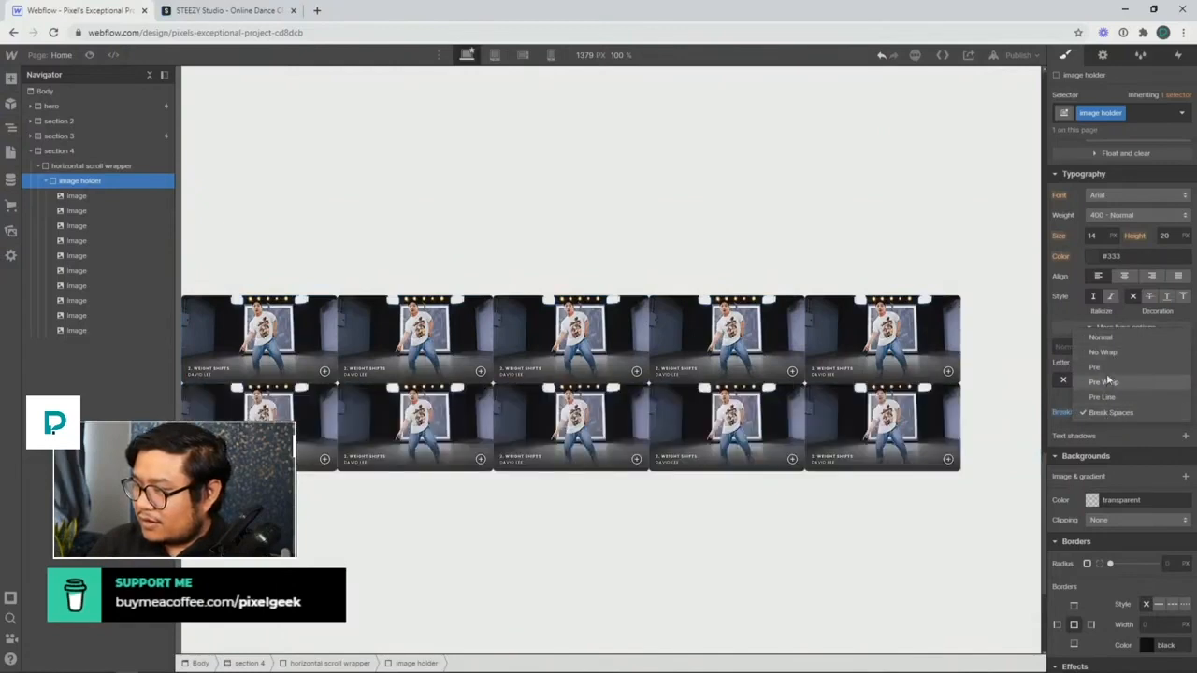
{"action": "left_click", "coordinate": [1104, 353]}
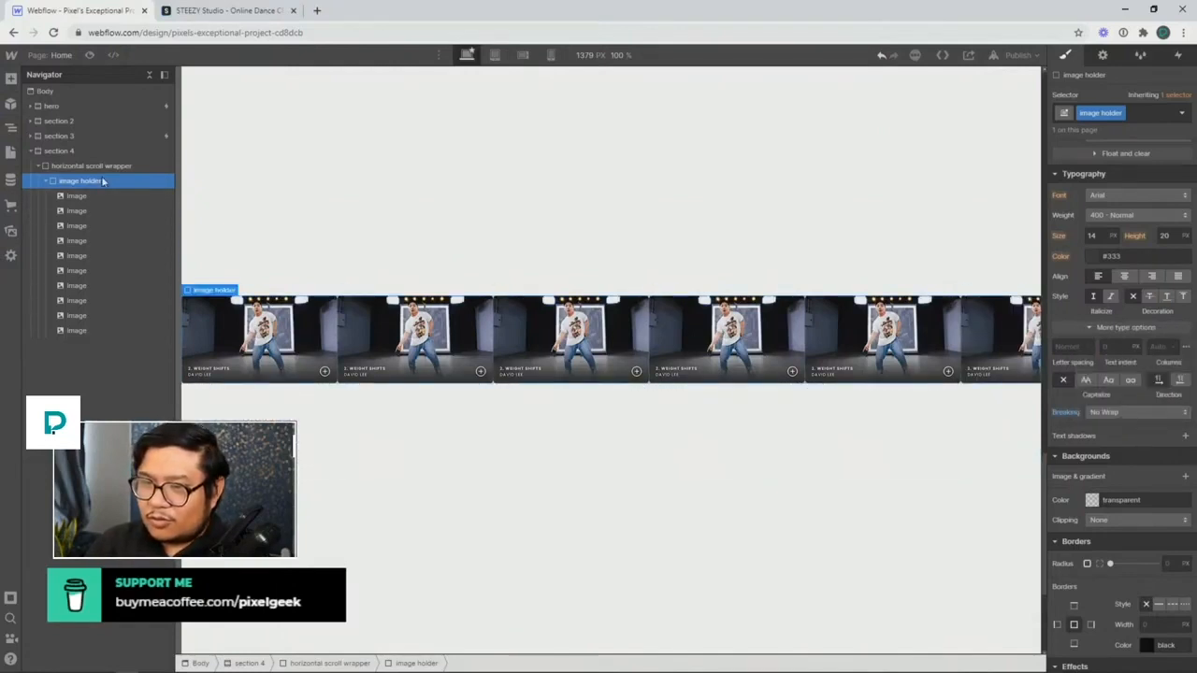
Give the first image in the image holder the class name "horizontal image"
{"action": "left_click", "coordinate": [77, 196]}
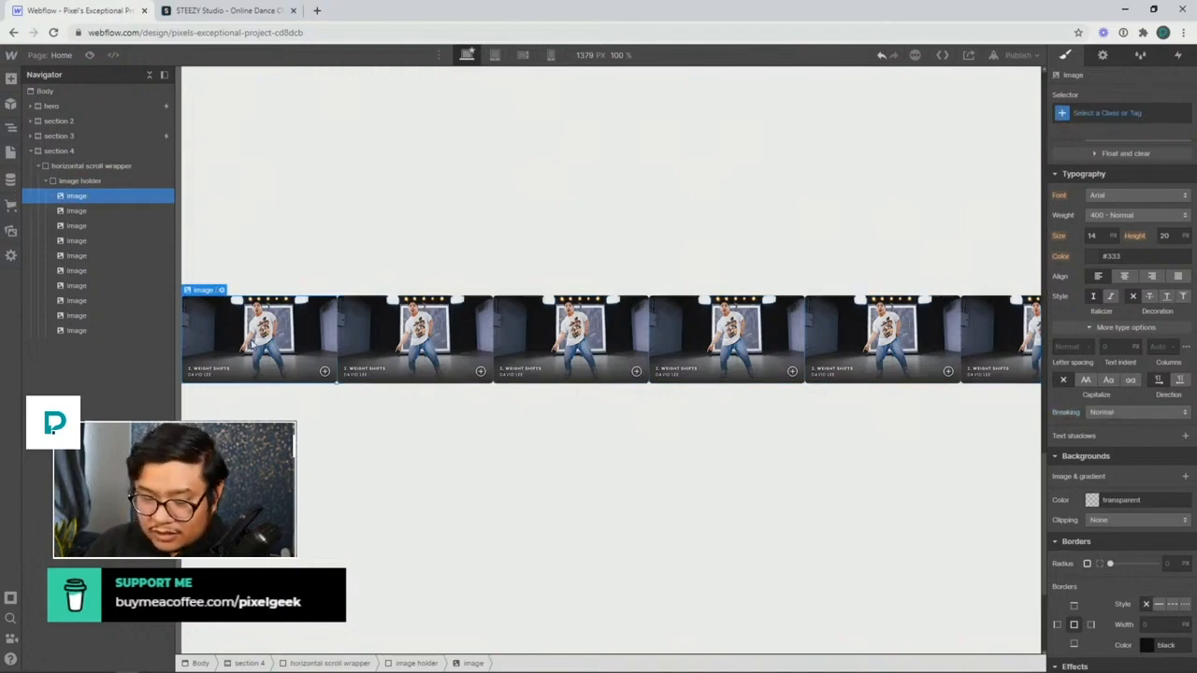
{"action": "left_click", "coordinate": [1092, 110]}
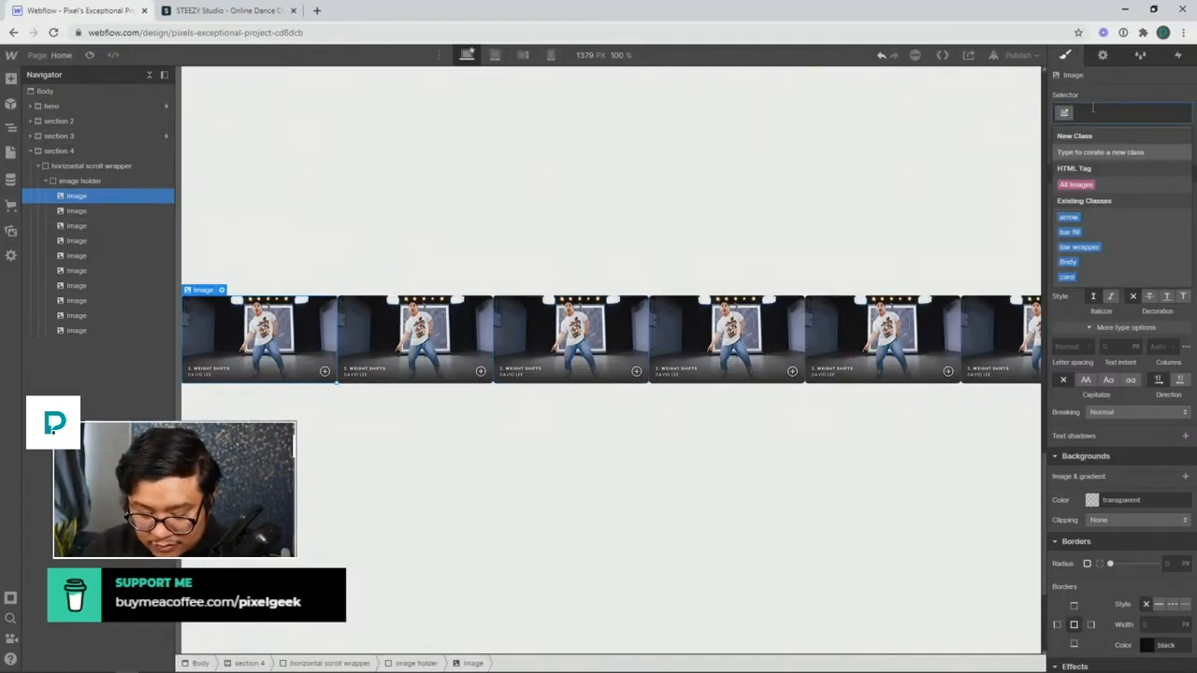
{"action": "type", "text": "horizontal image"}
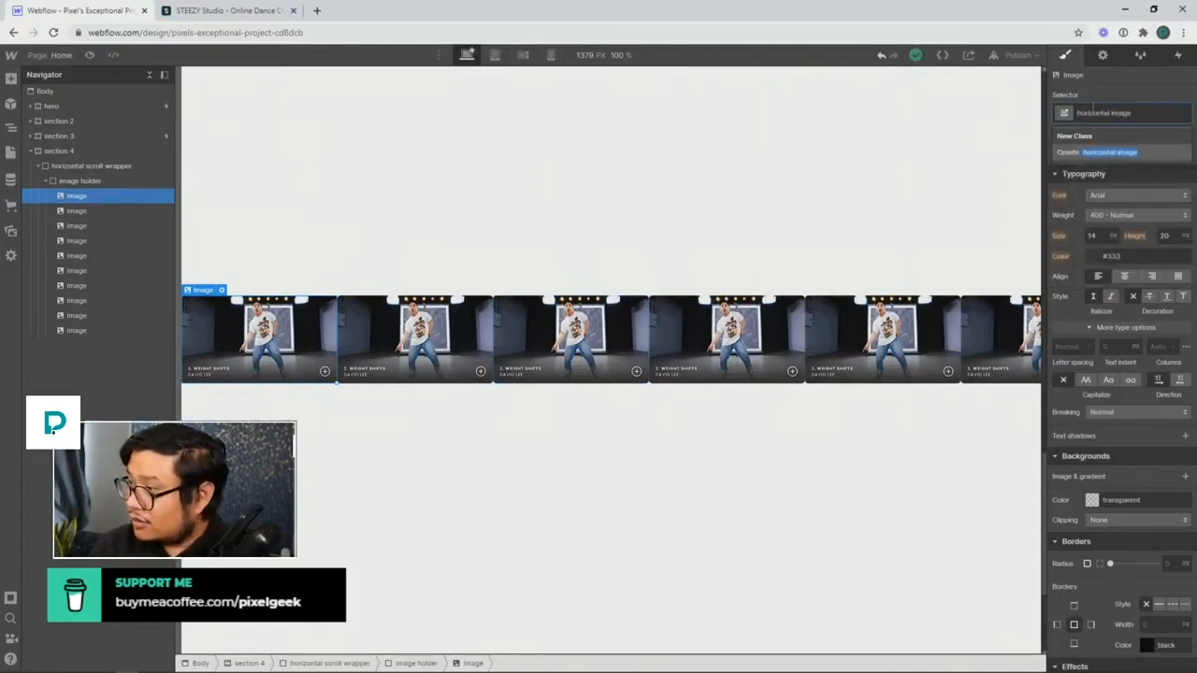
{"action": "key", "text": "Return"}
Set the horizontal image's left and right margins to 34 px each
{"action": "scroll", "coordinate": [1134, 302], "scroll_direction": "up", "scroll_amount": 5}
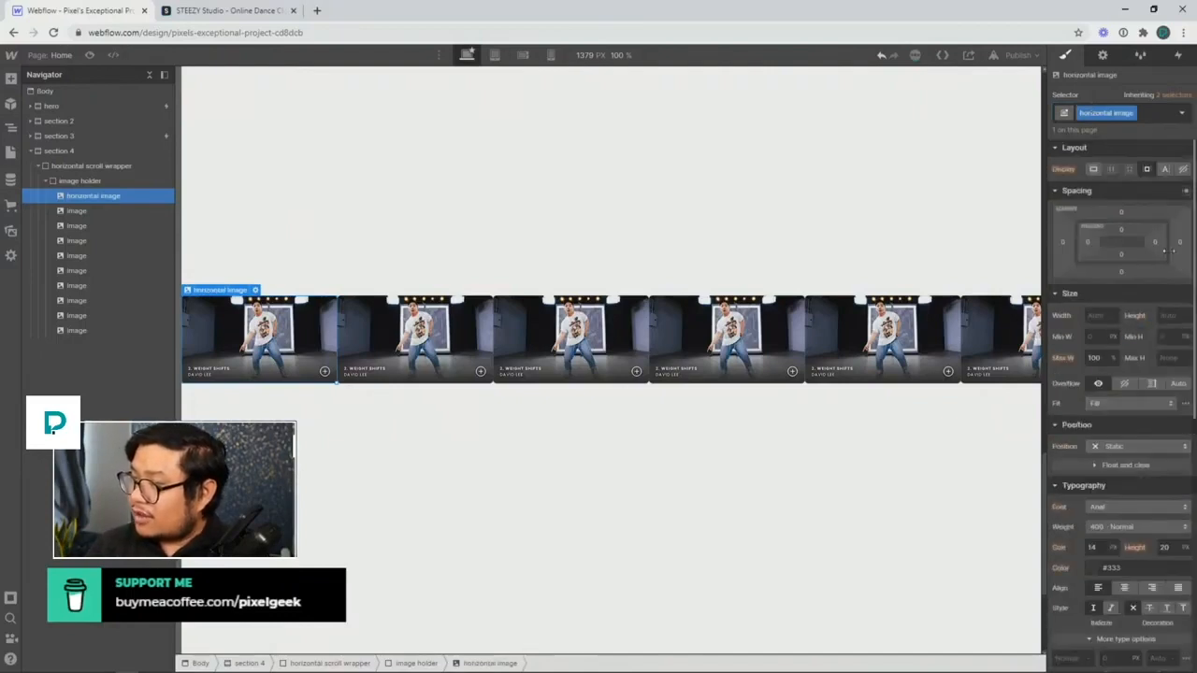
{"action": "left_click_drag", "start_coordinate": [1180, 242], "coordinate": [1180, 244]}
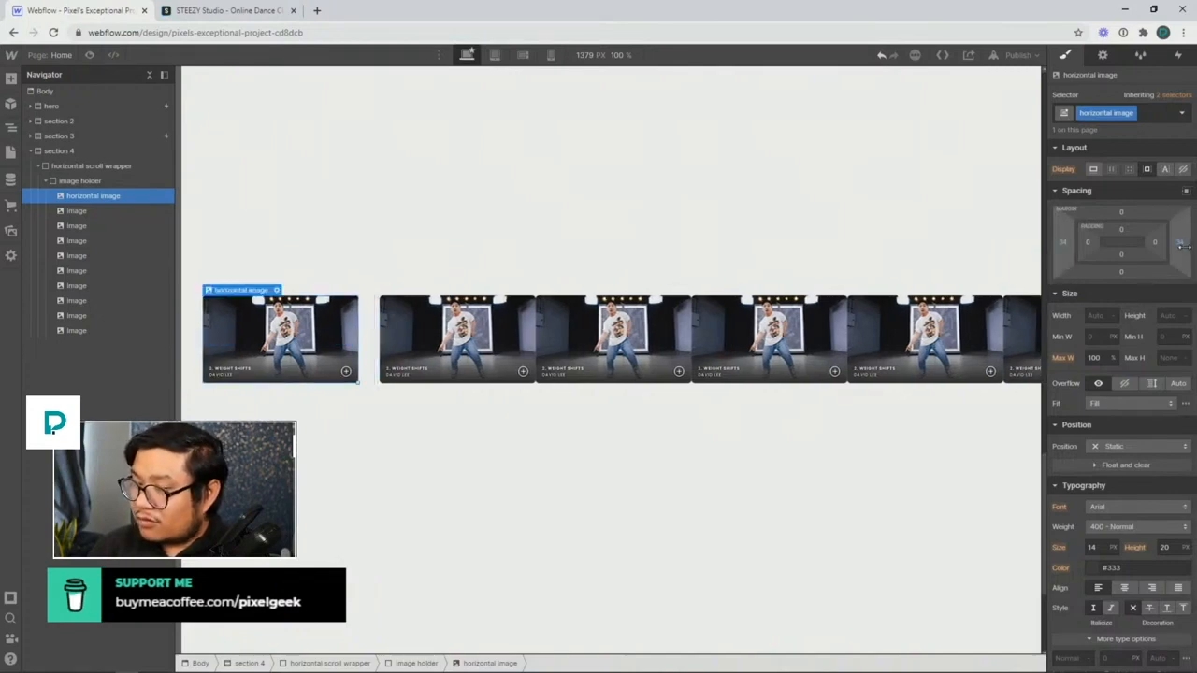
Set the horizontal image's left and right margins to 24 px and delete the unstyled images after it
{"action": "left_click_drag", "start_coordinate": [1062, 253], "coordinate": [1062, 250]}
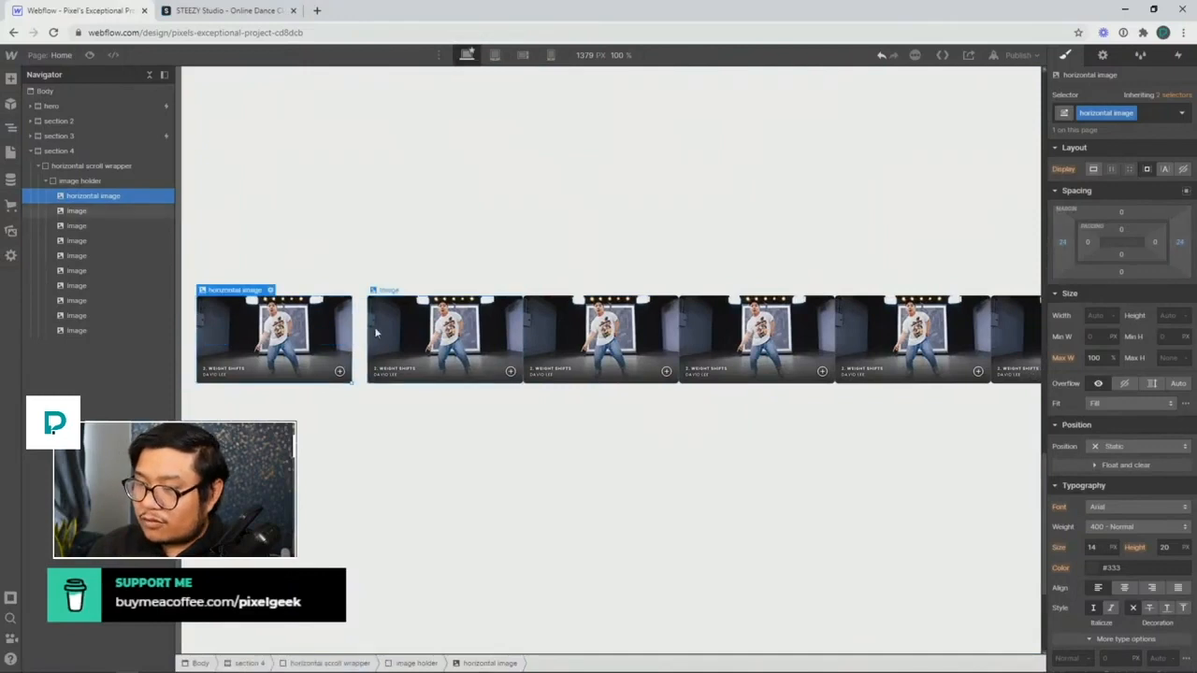
{"action": "left_click", "coordinate": [375, 332]}
{"action": "key", "text": "Delete"}
{"action": "key", "text": "Delete"}
{"action": "key", "text": "Delete"}
{"action": "key", "text": "Delete"}
{"action": "key", "text": "Delete"}
{"action": "key", "text": "Delete"}
{"action": "key", "text": "Delete"}
{"action": "key", "text": "Delete"}
{"action": "key", "text": "Delete"}
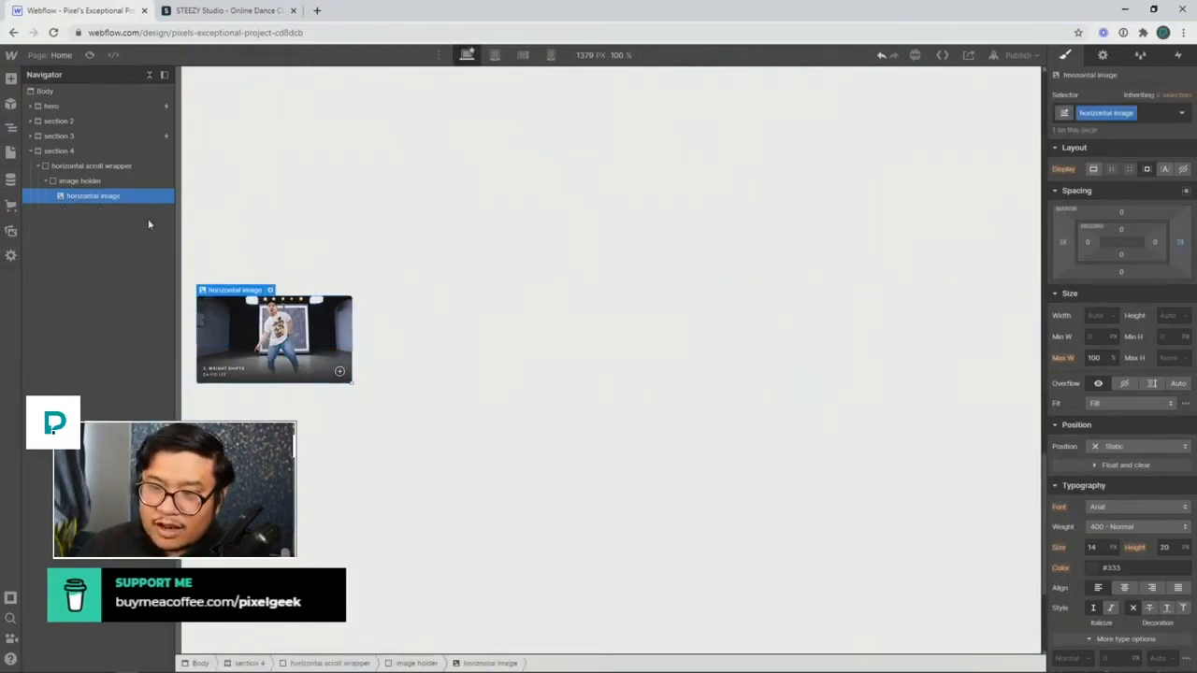
Duplicate the horizontal image seven times inside the image holder
{"action": "key", "text": "ctrl+d"}
{"action": "key", "text": "ctrl+d"}
{"action": "key", "text": "ctrl+d"}
{"action": "key", "text": "ctrl+d"}
{"action": "key", "text": "ctrl+d"}
{"action": "key", "text": "ctrl+d"}
{"action": "key", "text": "ctrl+d"}
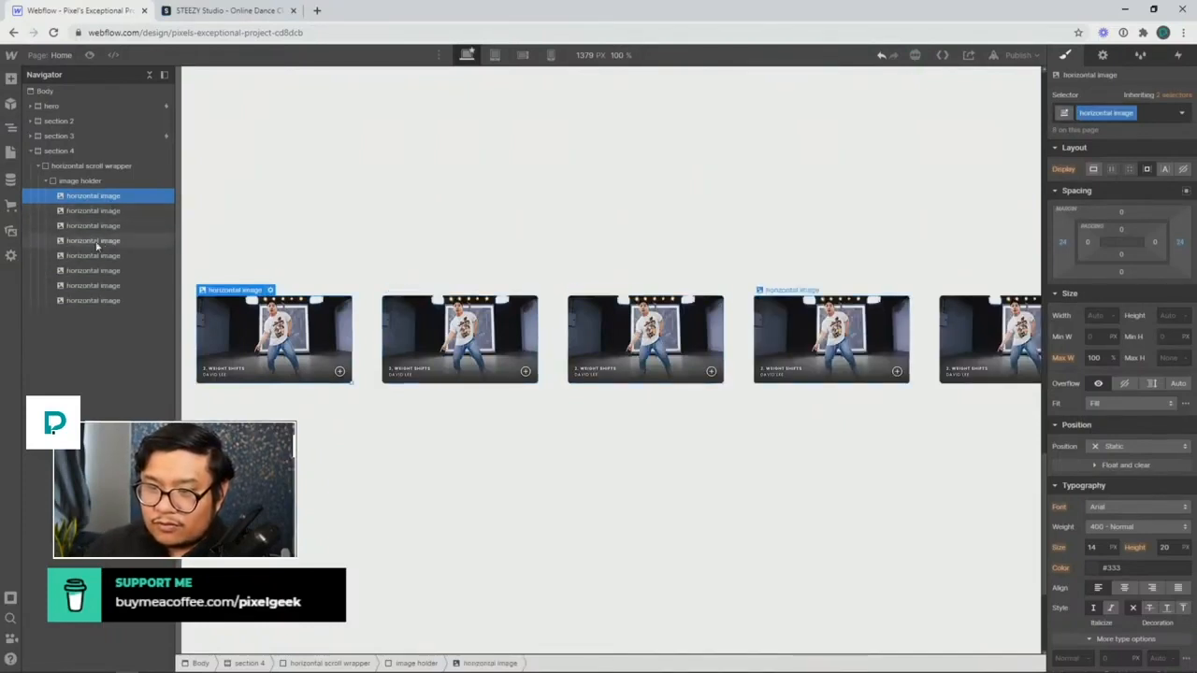
Duplicate the image holder as a second row and set the image holder's top and bottom margins to 27 px
{"action": "left_click", "coordinate": [80, 181]}
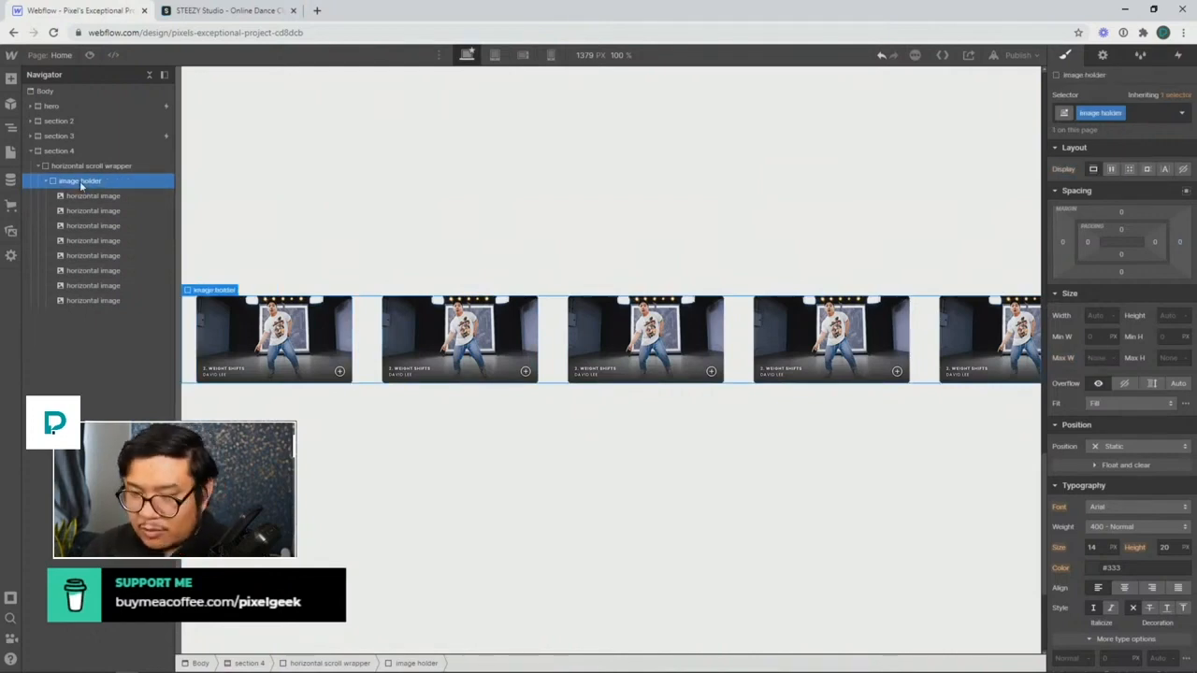
{"action": "key", "text": "ctrl+d"}
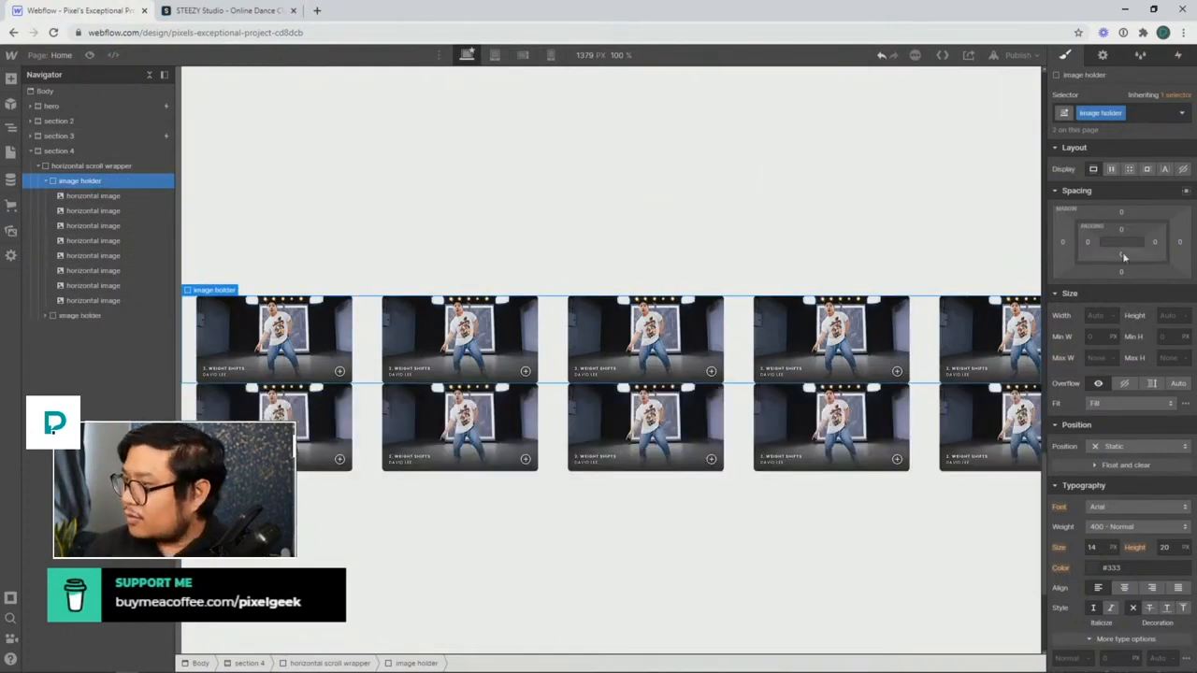
{"action": "left_click_drag", "start_coordinate": [1123, 212], "coordinate": [1116, 190]}
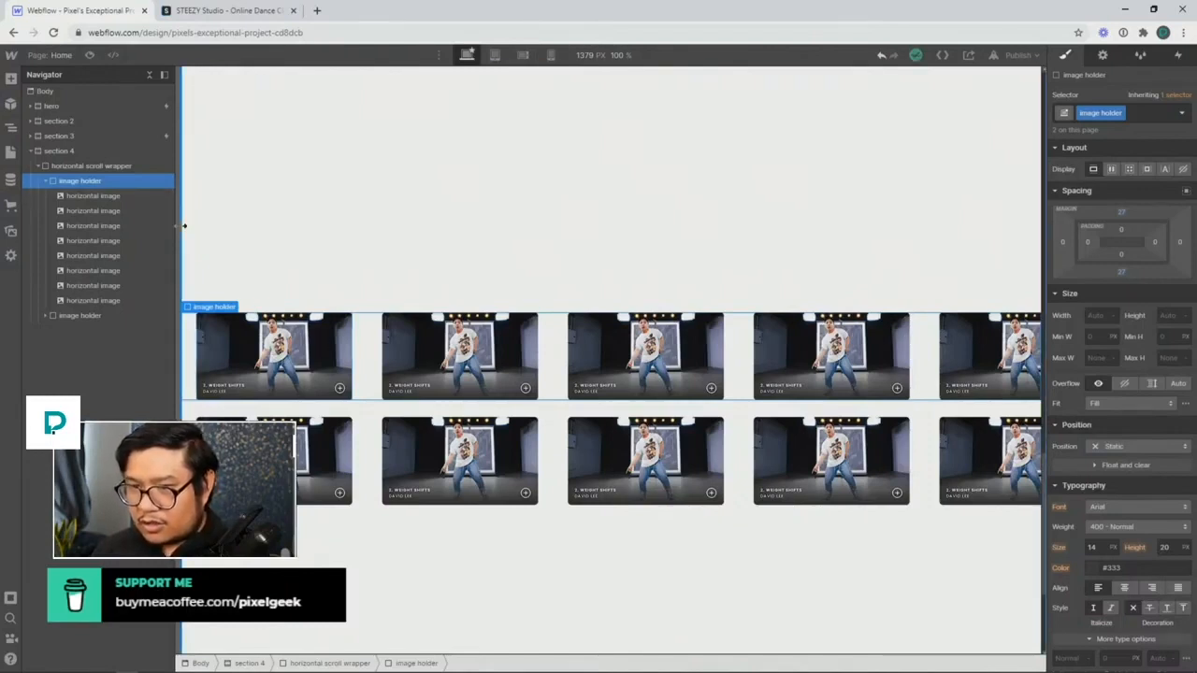
{"action": "left_click", "coordinate": [94, 169]}
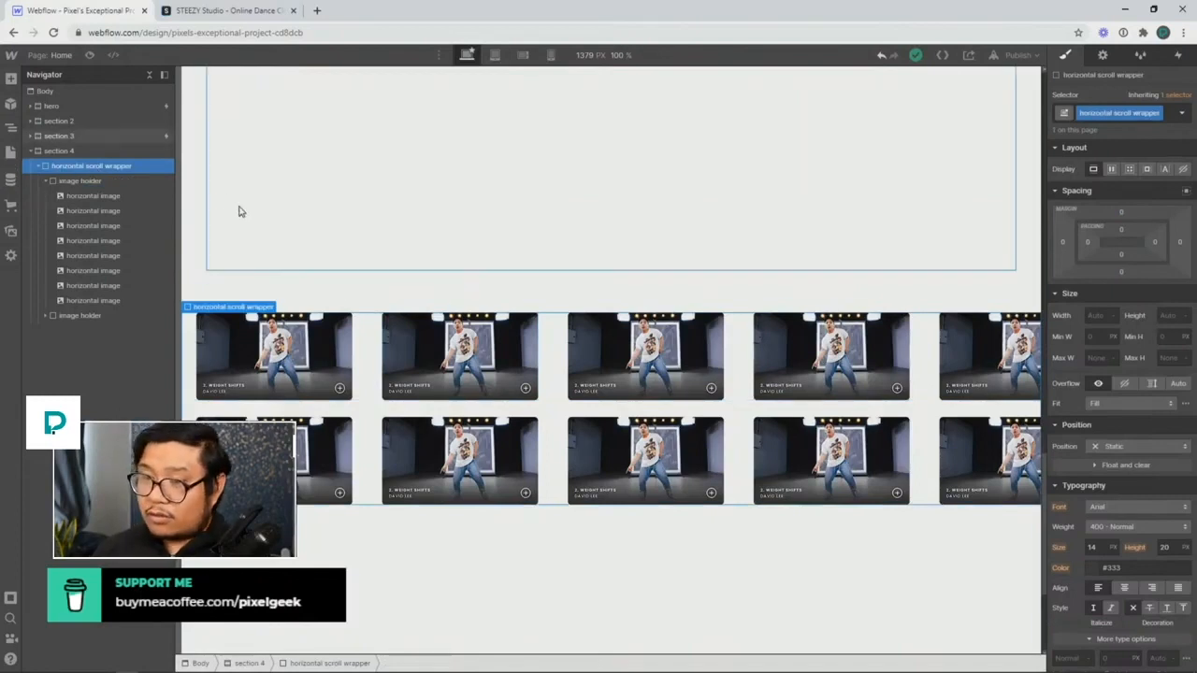
{"action": "left_click", "coordinate": [46, 181]}
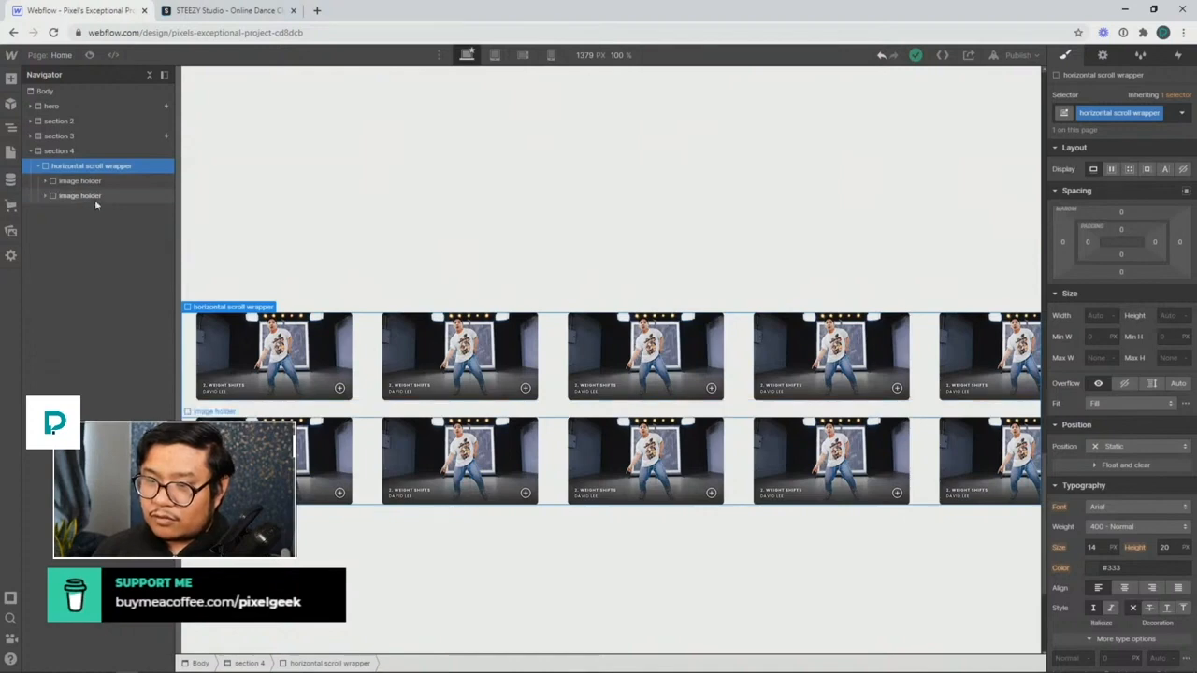
Add a While scrolling in view trigger to section 4 with Play scroll animation as its action
{"action": "left_click", "coordinate": [58, 150]}
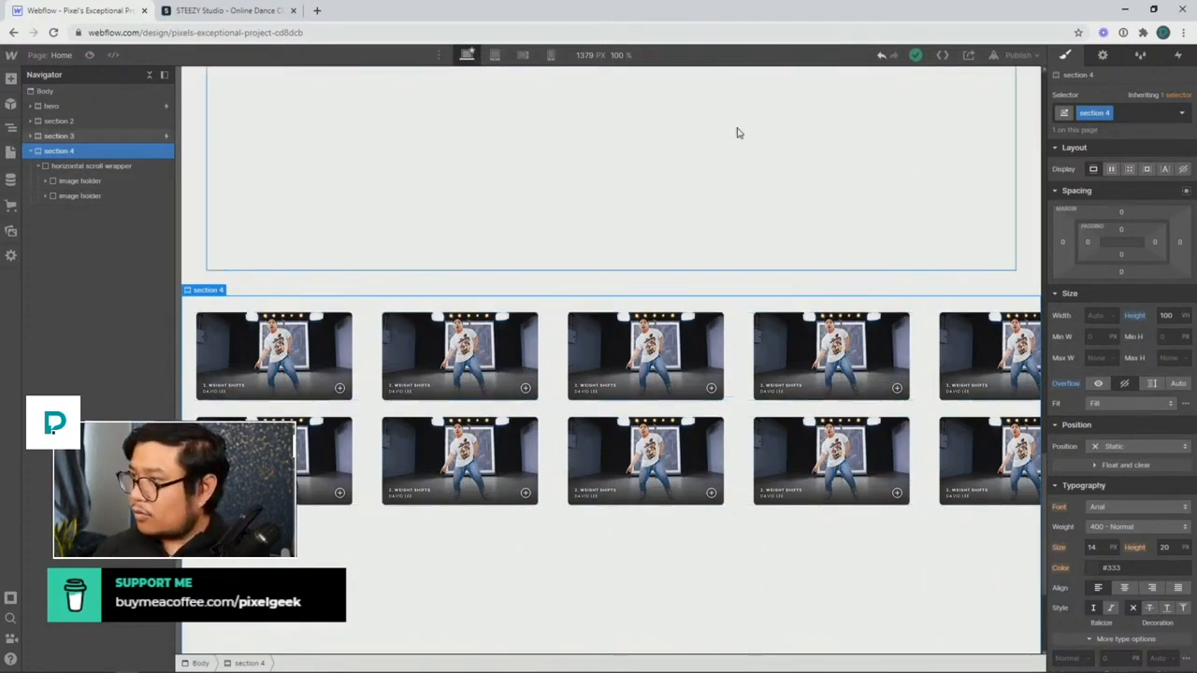
{"action": "left_click", "coordinate": [1180, 56]}
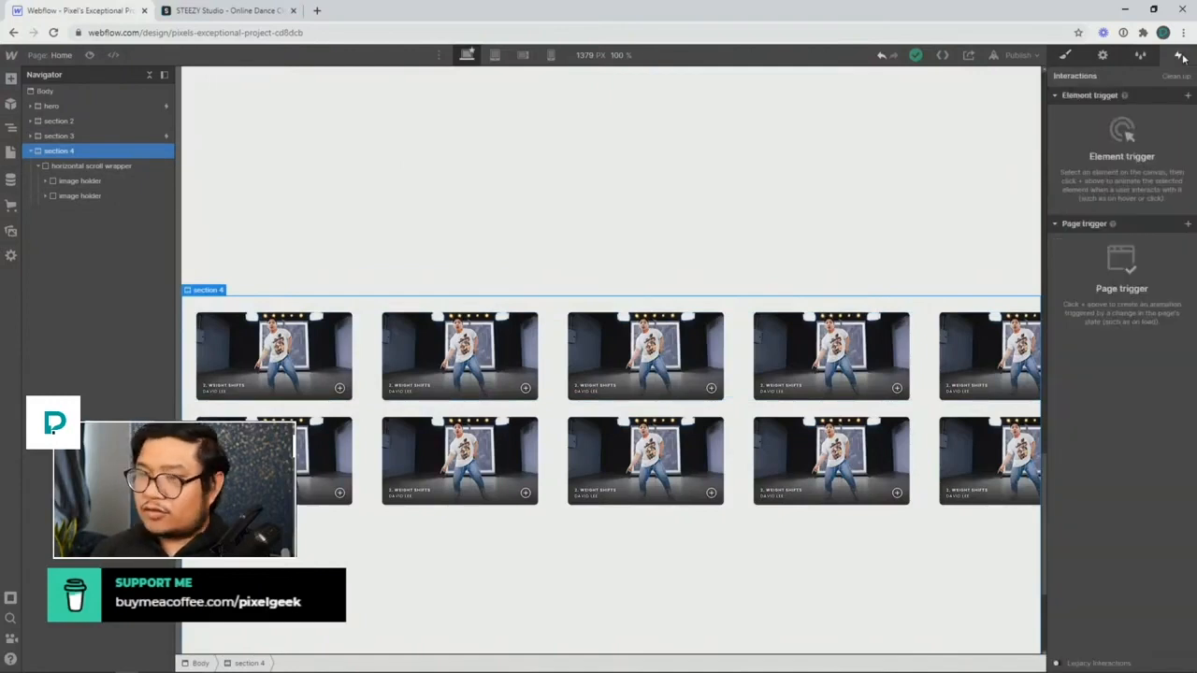
{"action": "left_click", "coordinate": [1188, 95]}
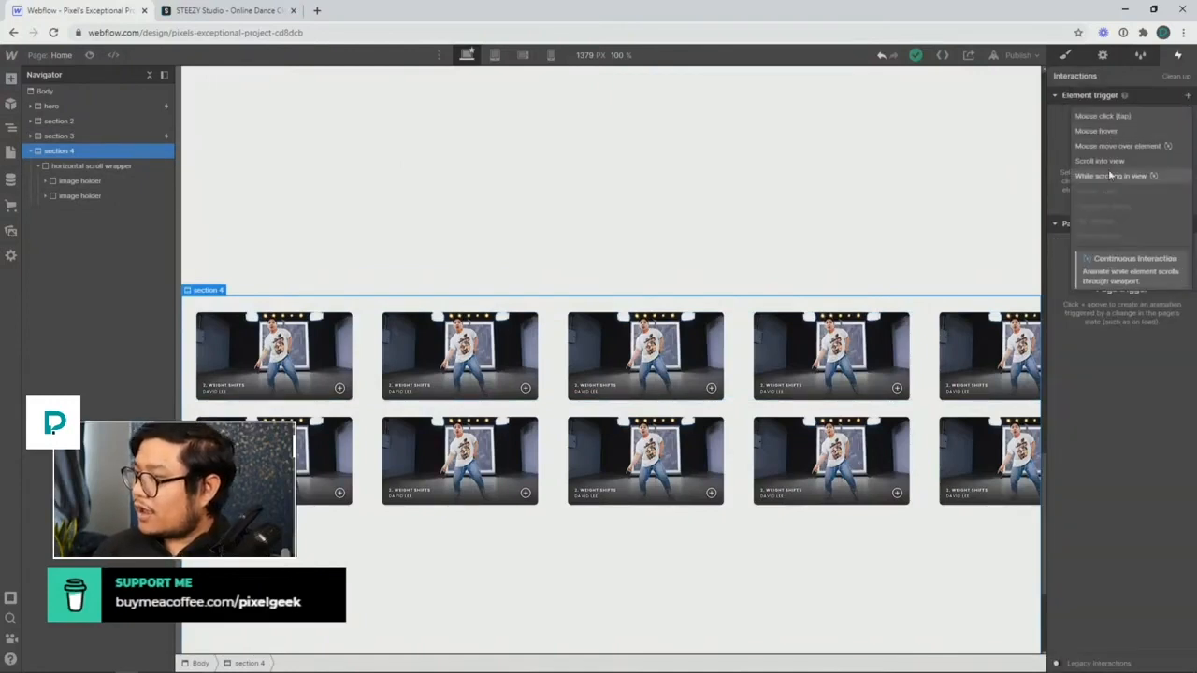
{"action": "left_click", "coordinate": [1109, 175]}
{"action": "left_click", "coordinate": [1113, 160]}
{"action": "left_click", "coordinate": [1102, 193]}
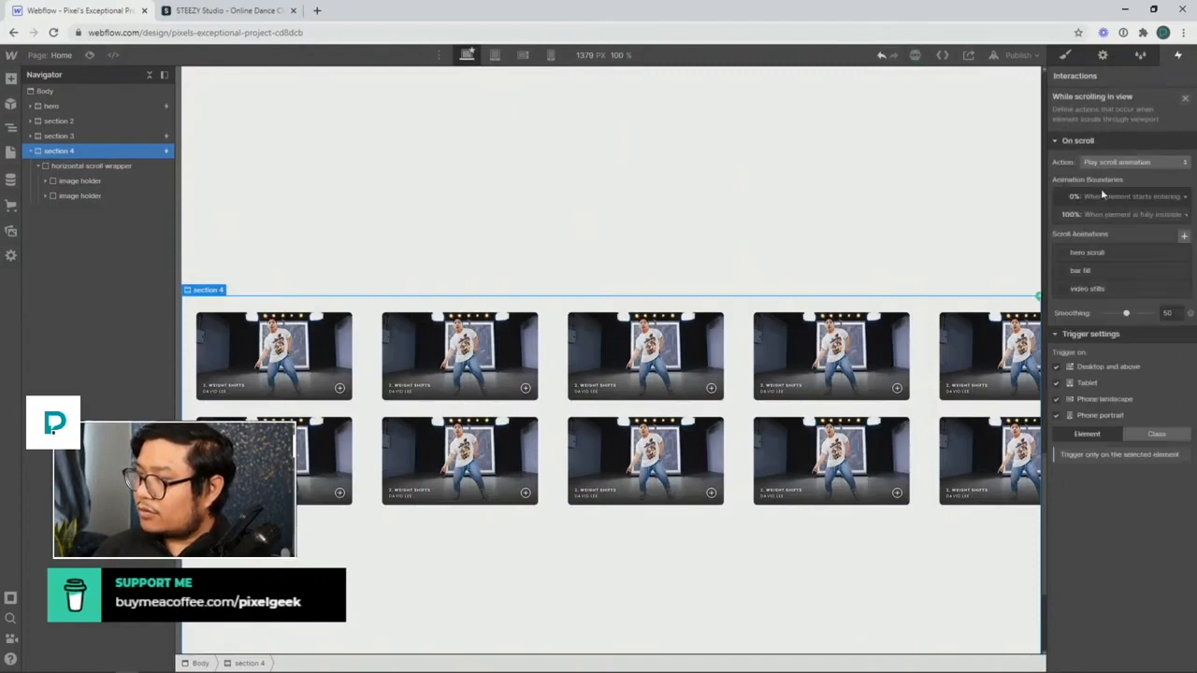
Create a scroll animation for section 4 named "horizontal scrolling"
{"action": "left_click", "coordinate": [1185, 238]}
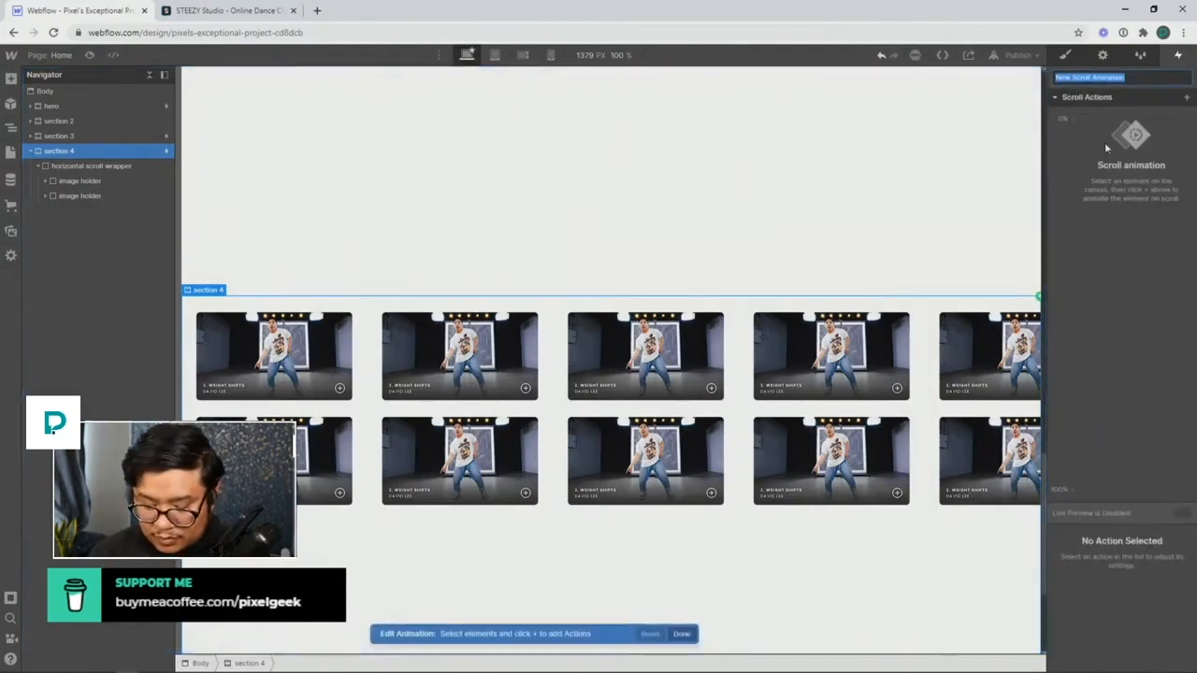
{"action": "type", "text": "horizontal scrolling"}
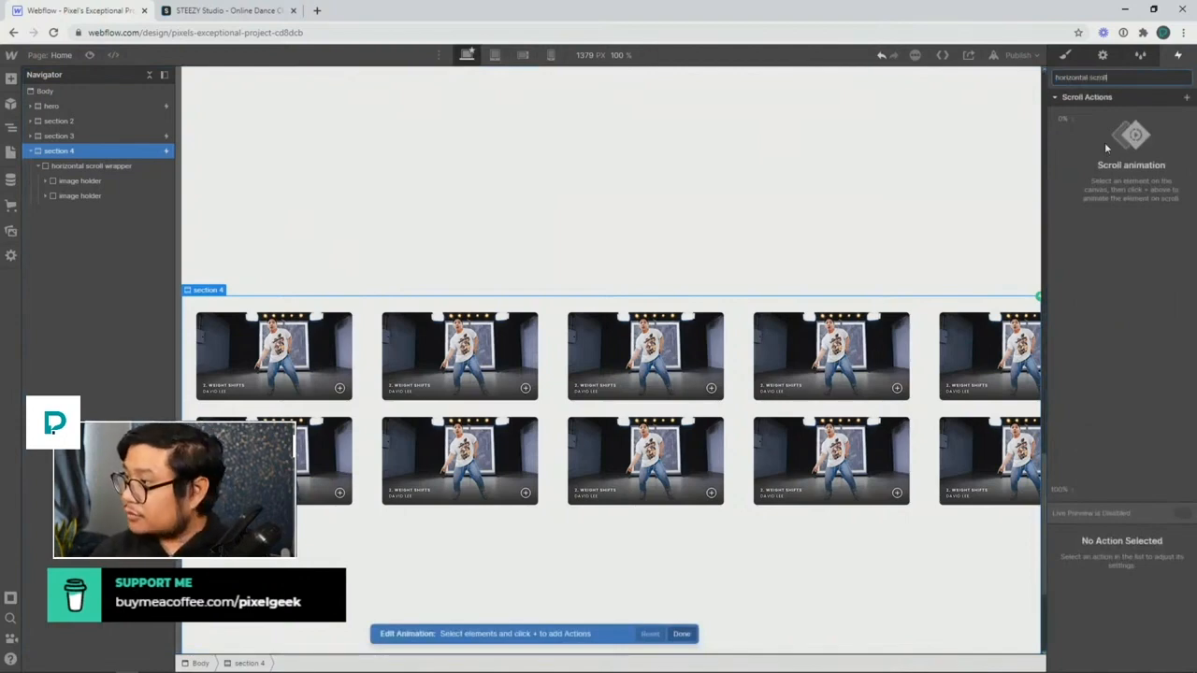
{"action": "key", "text": "Return"}
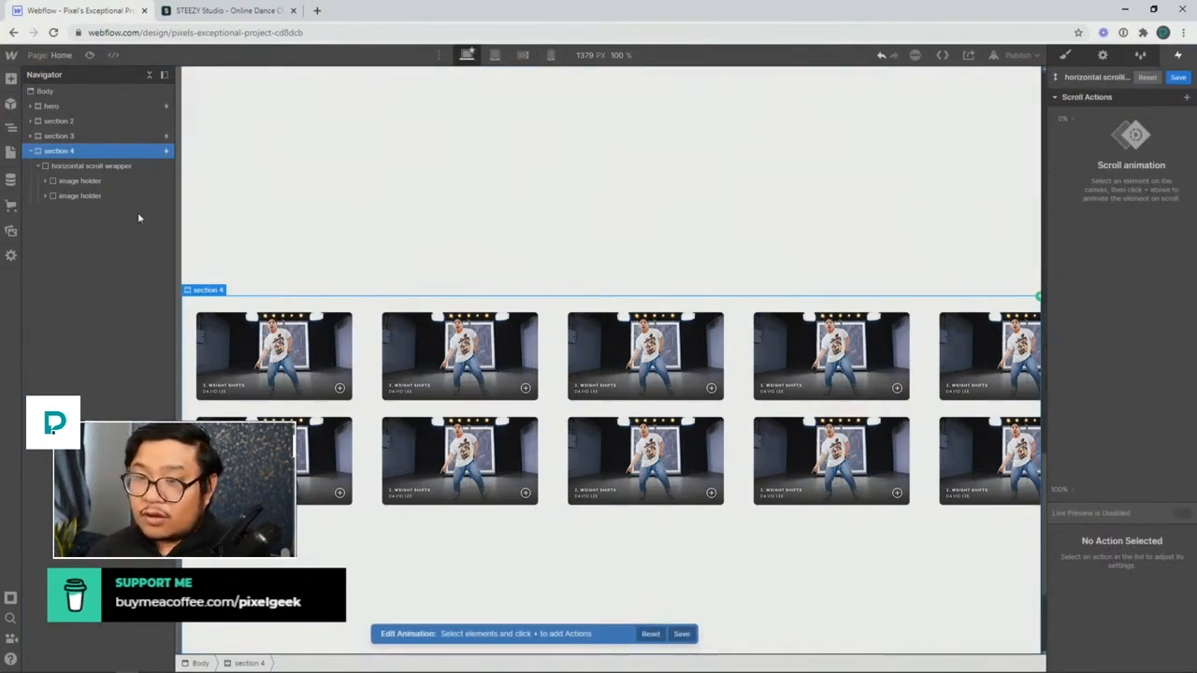
Add a Move action at 0% for the first image holder, affecting only the selected element
{"action": "left_click", "coordinate": [103, 182]}
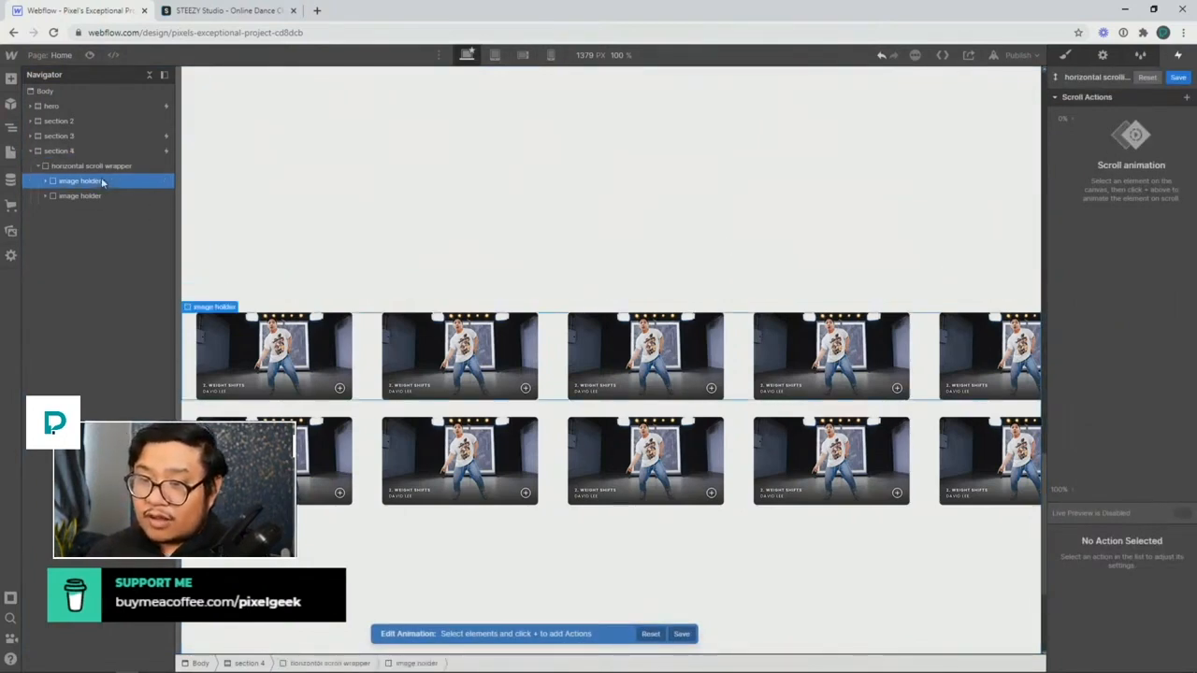
{"action": "left_click", "coordinate": [1075, 118]}
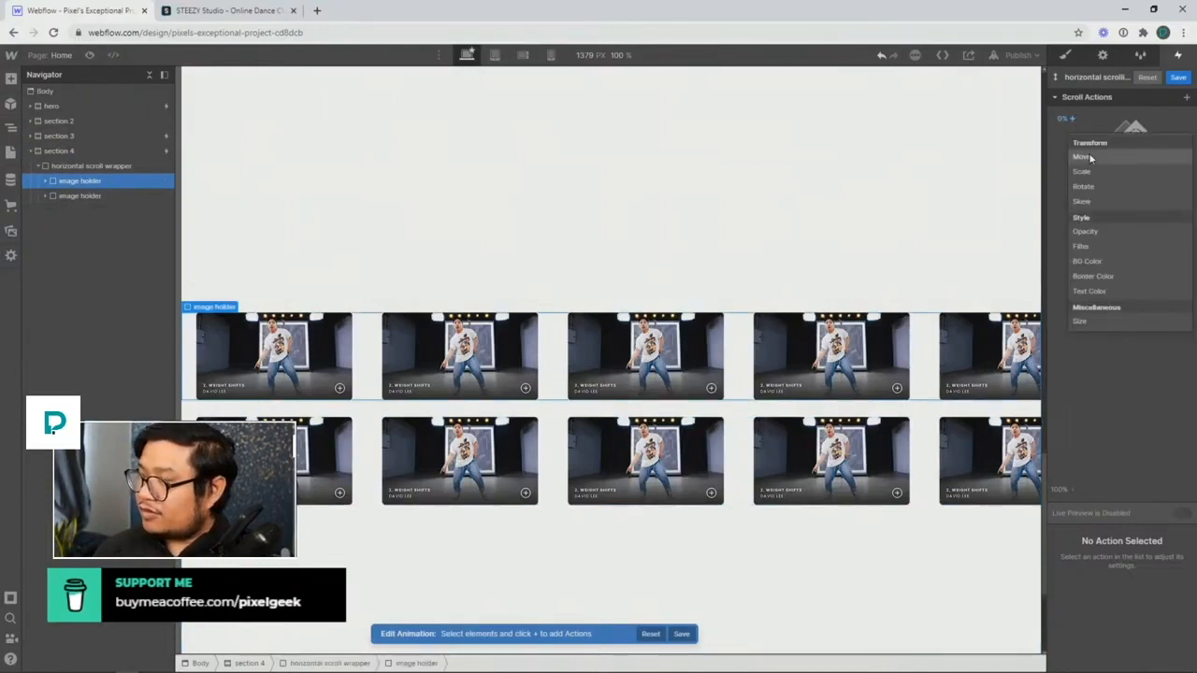
{"action": "left_click", "coordinate": [1089, 156]}
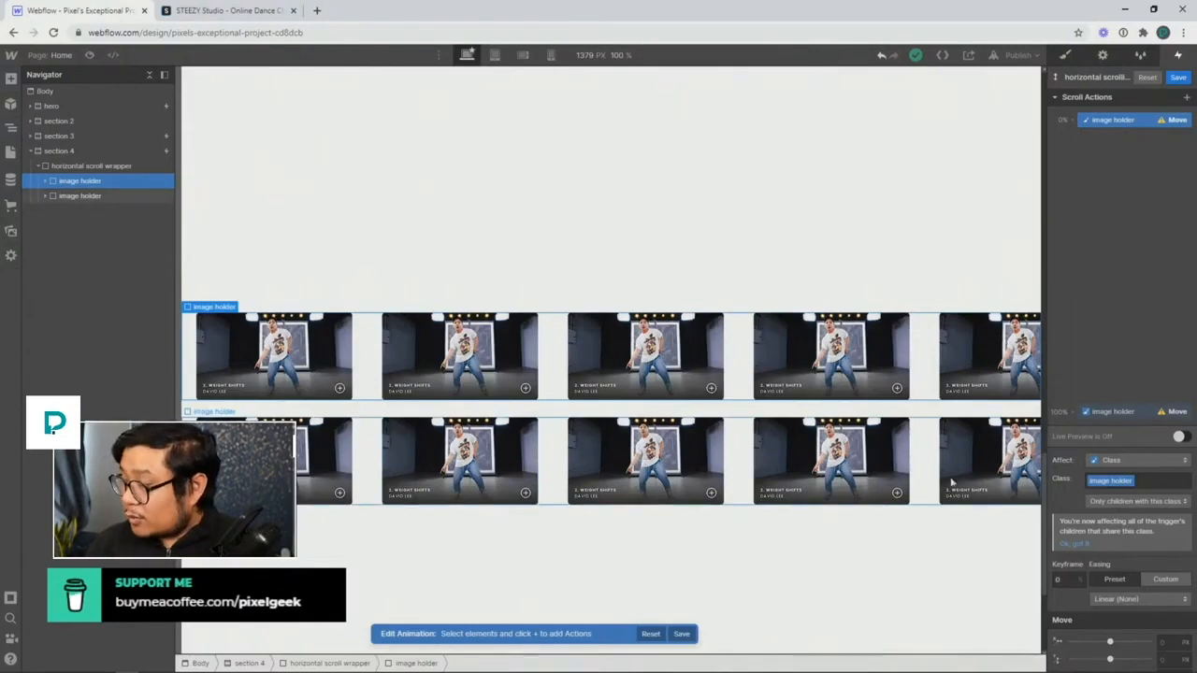
{"action": "left_click", "coordinate": [1131, 460]}
{"action": "left_click", "coordinate": [1118, 431]}
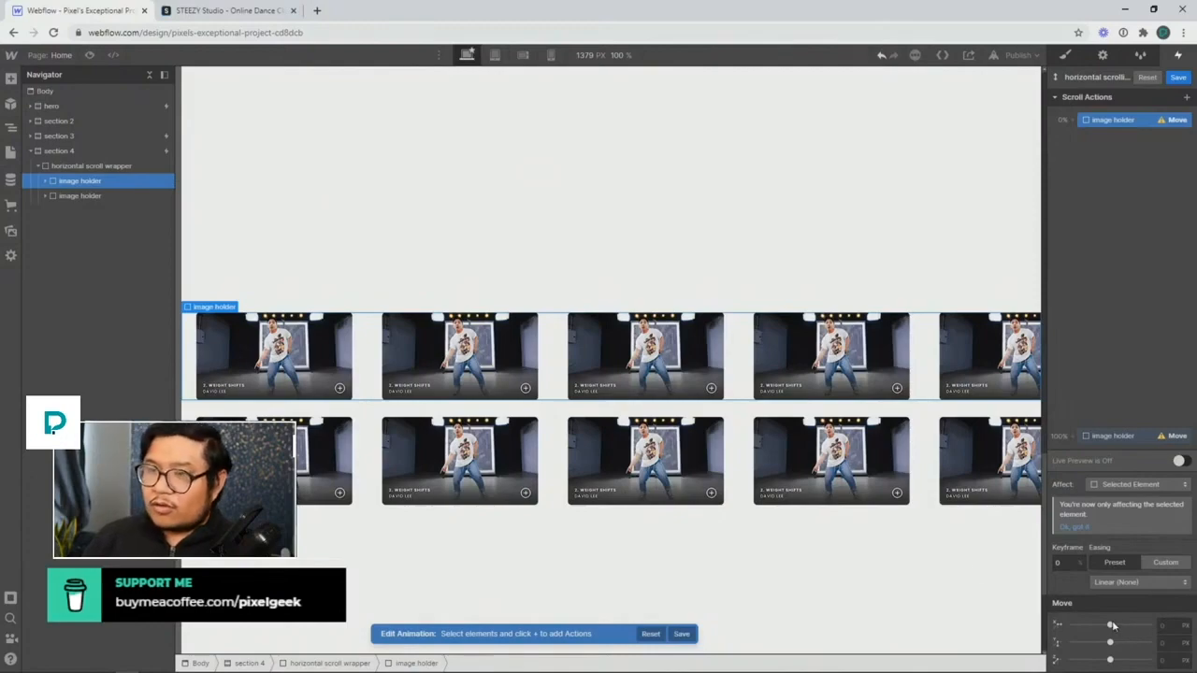
Switch to the STEEZY site and examine how its two image rows move during scrolling
{"action": "left_click", "coordinate": [229, 11]}
{"action": "scroll", "coordinate": [302, 262], "scroll_direction": "down", "scroll_amount": 2}
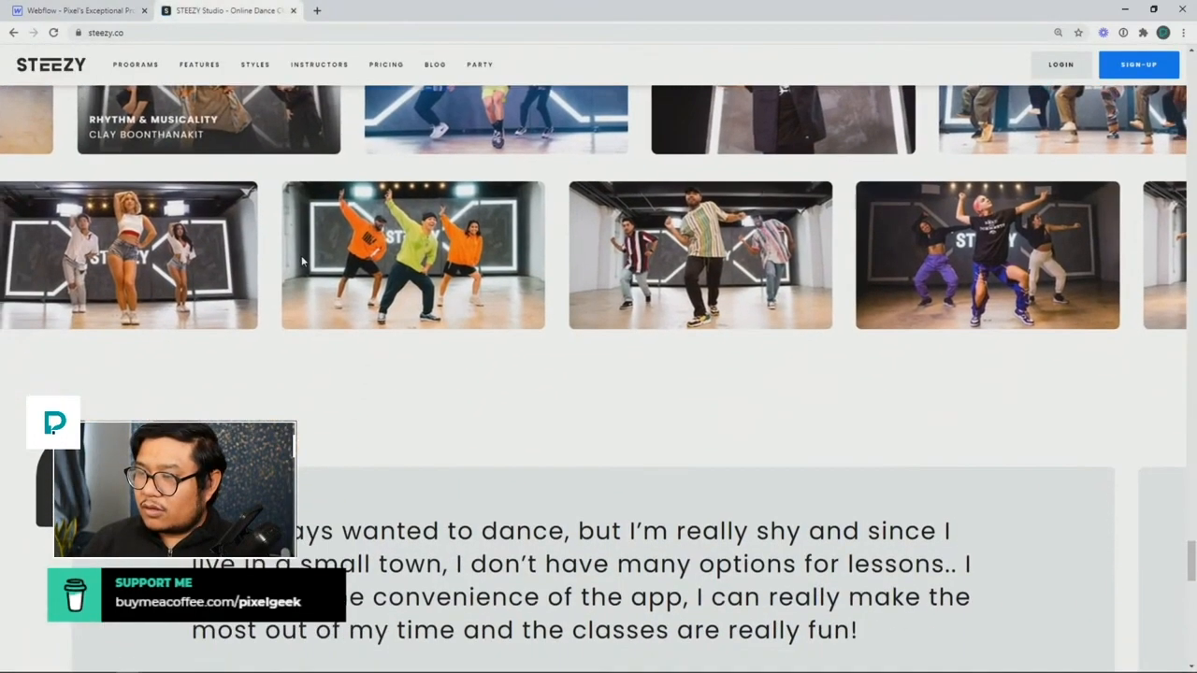
{"action": "scroll", "coordinate": [318, 234], "scroll_direction": "up", "scroll_amount": 2}
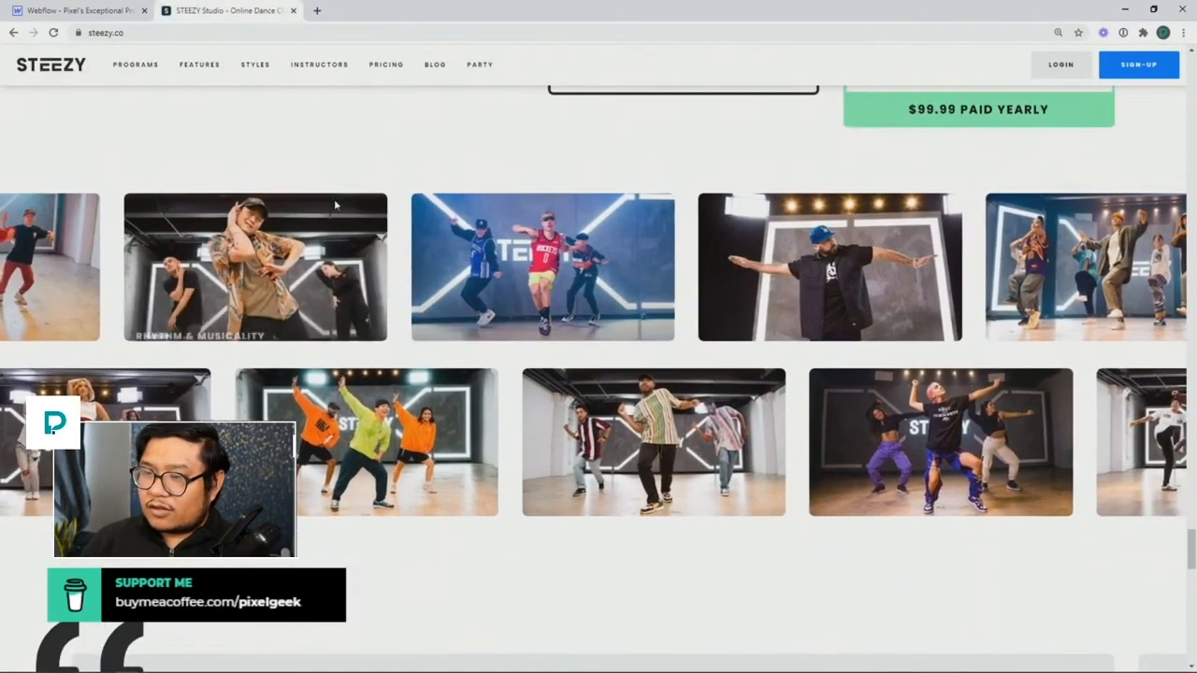
{"action": "left_click", "coordinate": [93, 11]}
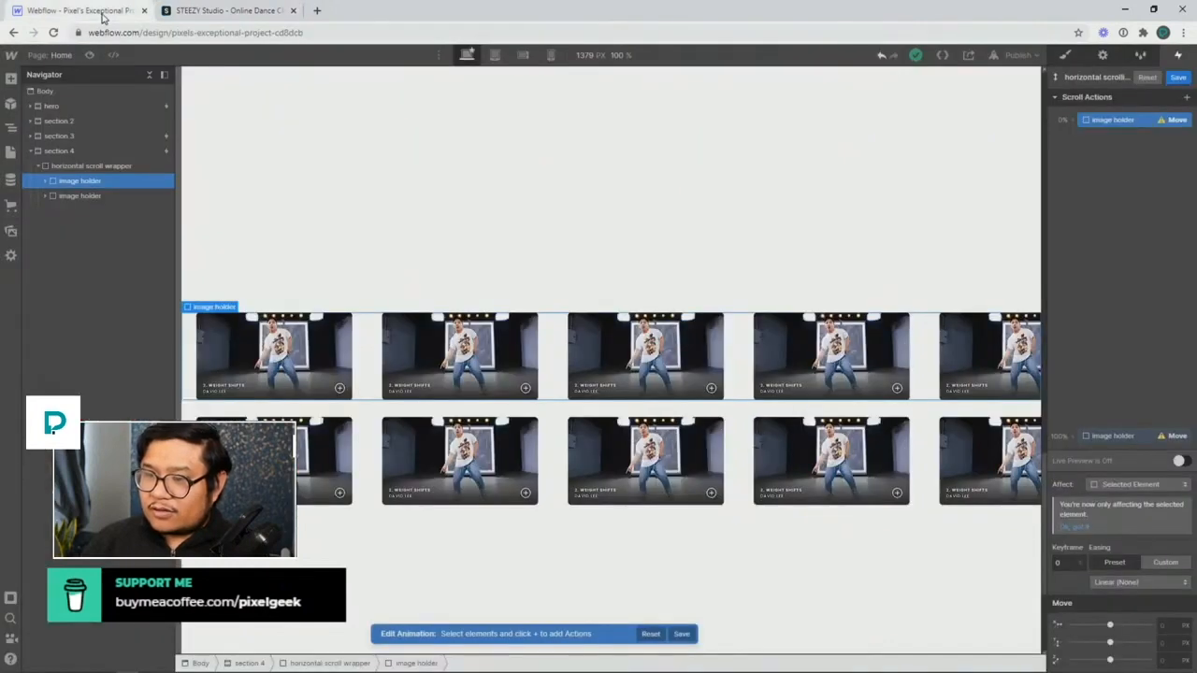
Set the first image holder's horizontal move to -50% at the 100% keyframe and check it in Live Preview
{"action": "left_click", "coordinate": [1168, 623]}
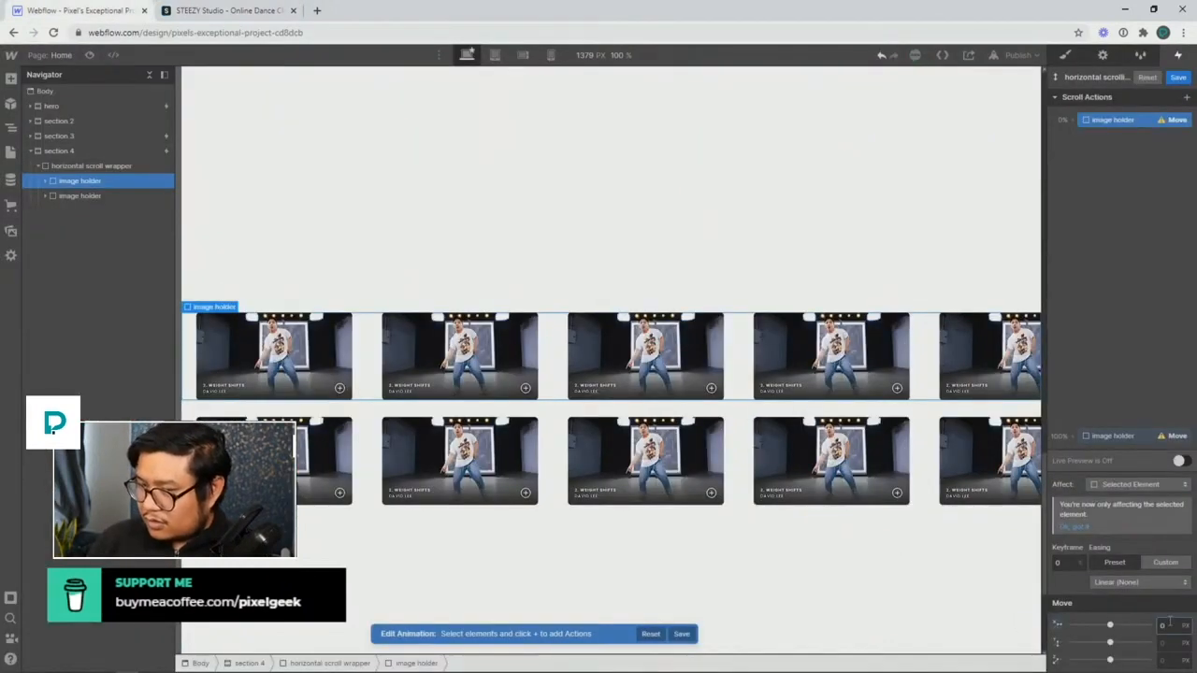
{"action": "left_click", "coordinate": [1117, 436]}
{"action": "left_click_drag", "start_coordinate": [1109, 625], "coordinate": [1094, 623]}
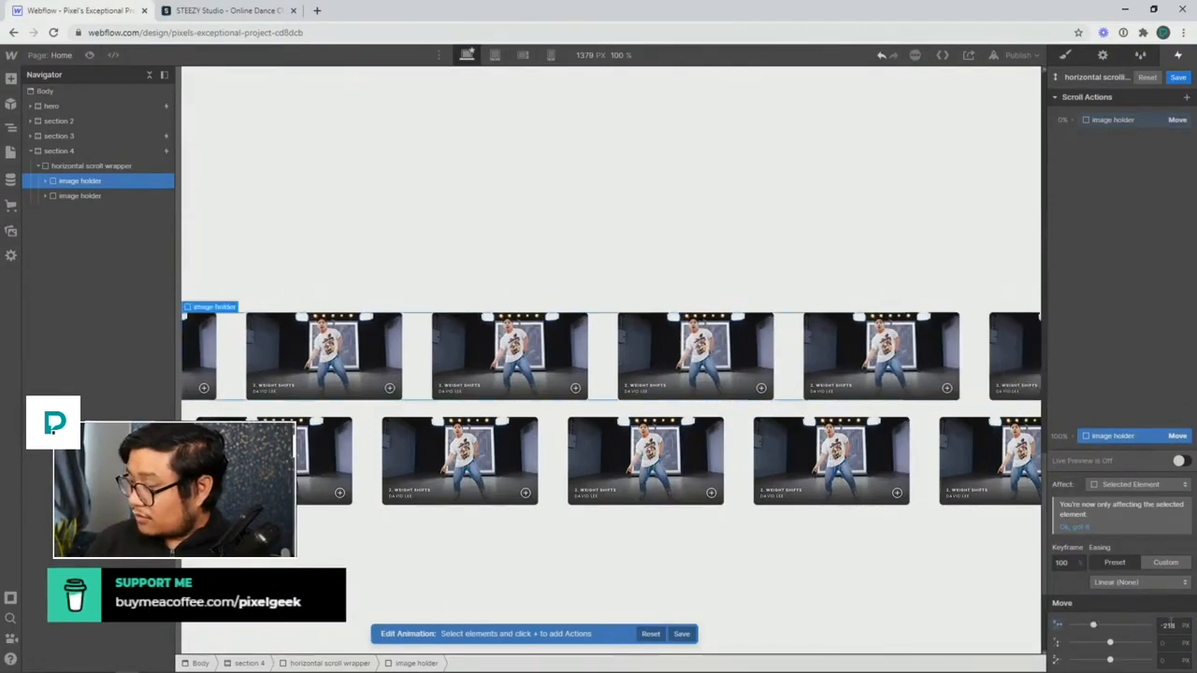
{"action": "double_click", "coordinate": [1168, 626]}
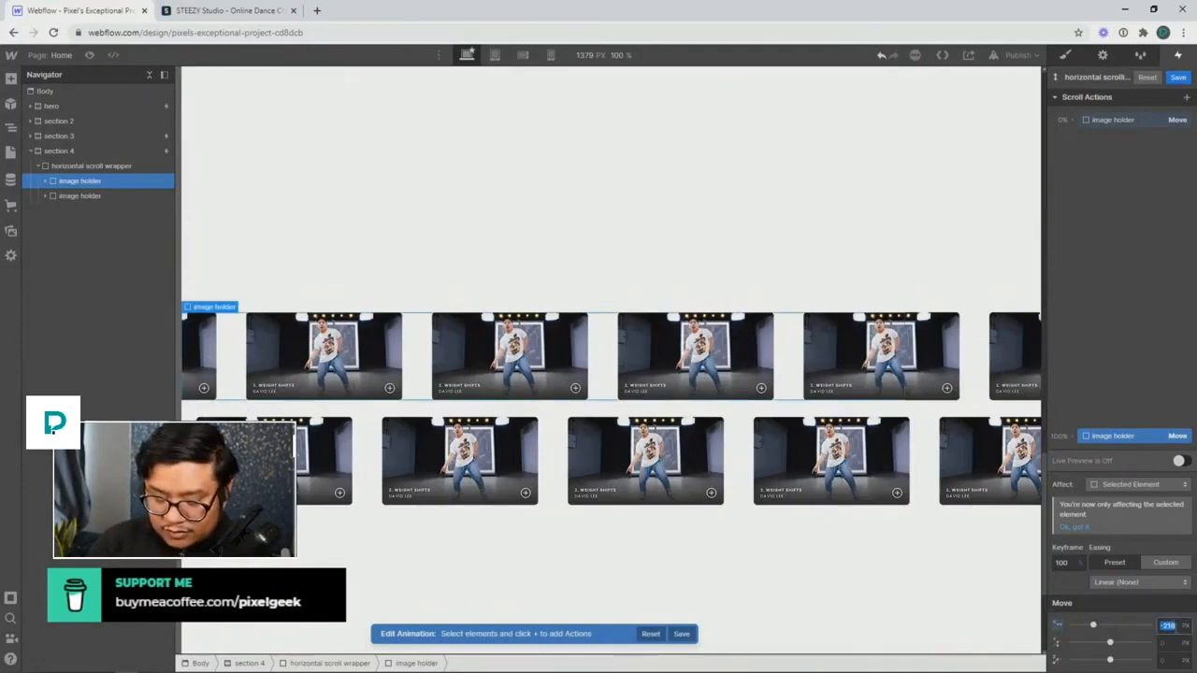
{"action": "key", "text": "BackSpace"}
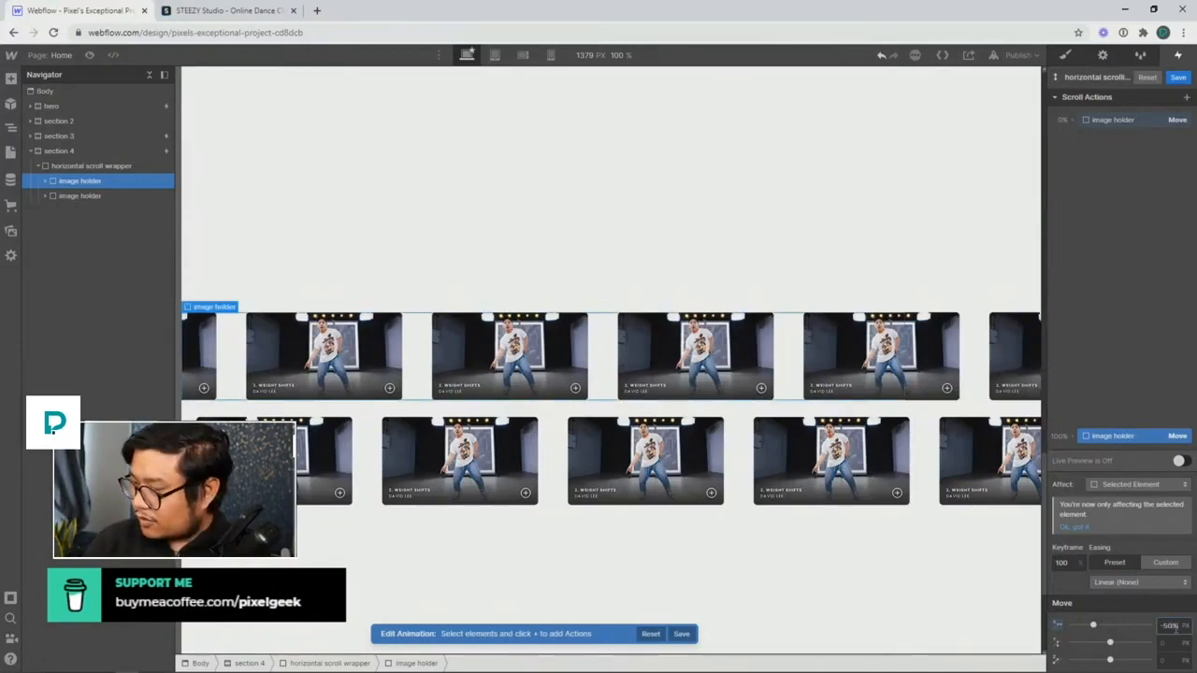
{"action": "key", "text": "Return"}
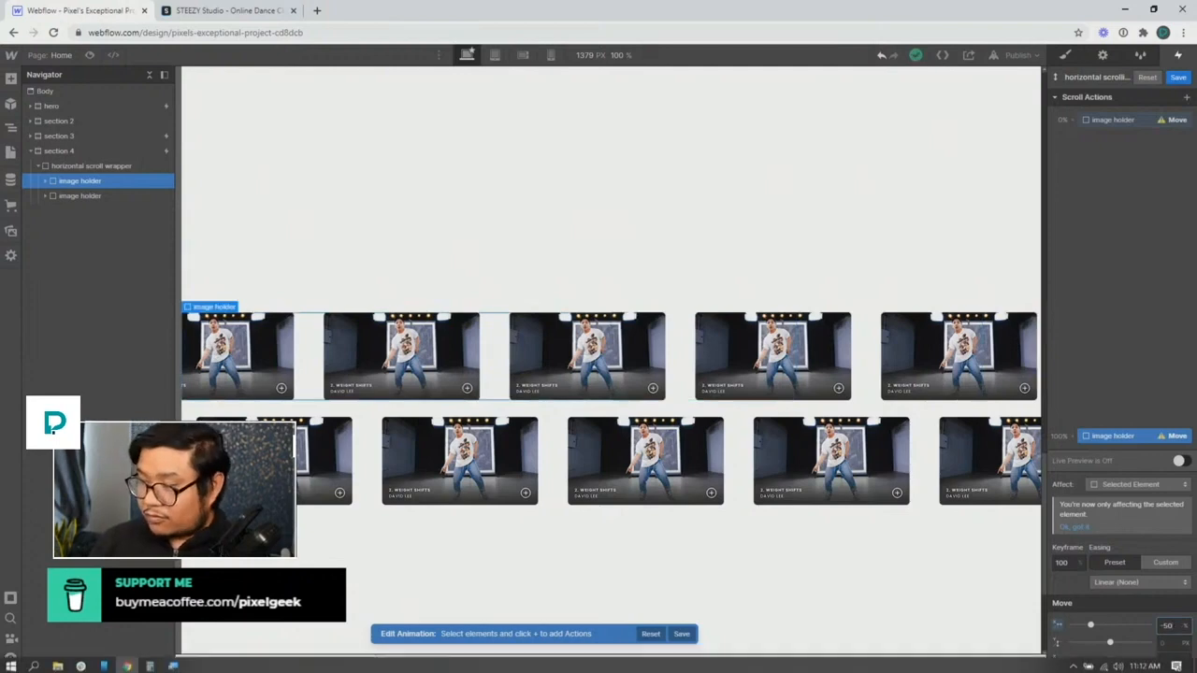
{"action": "left_click", "coordinate": [1180, 461]}
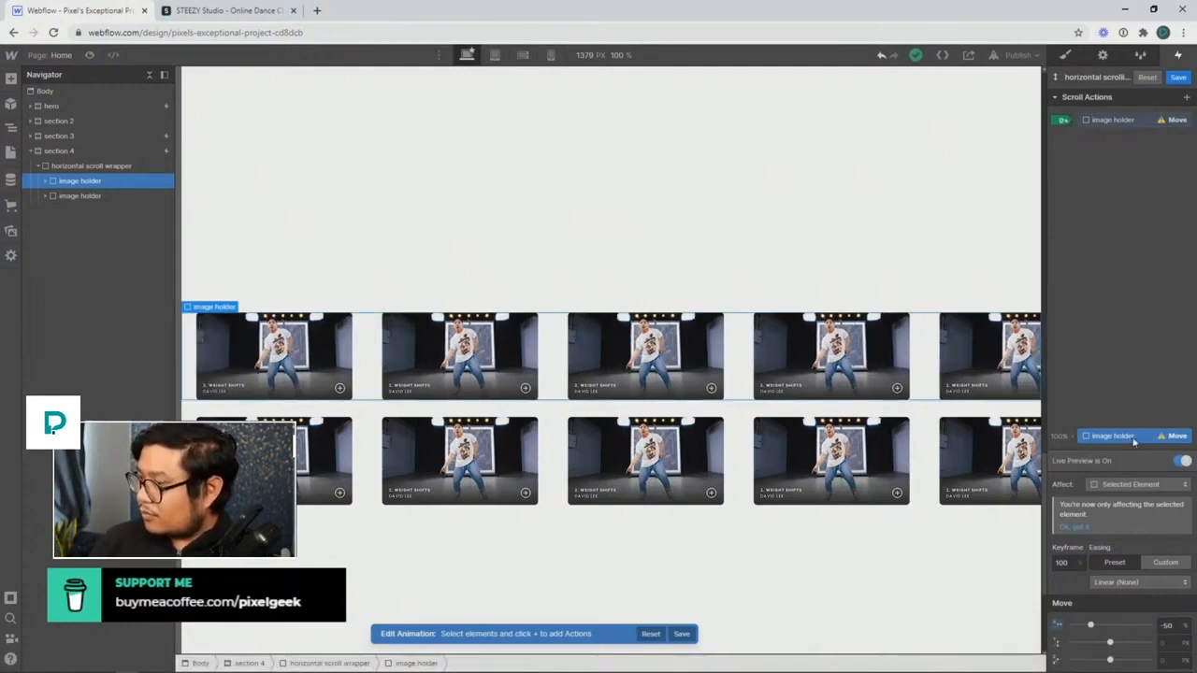
{"action": "left_click", "coordinate": [1179, 461]}
Set the first image holder's horizontal move to 0% at the 0% keyframe
{"action": "left_click", "coordinate": [1126, 121]}
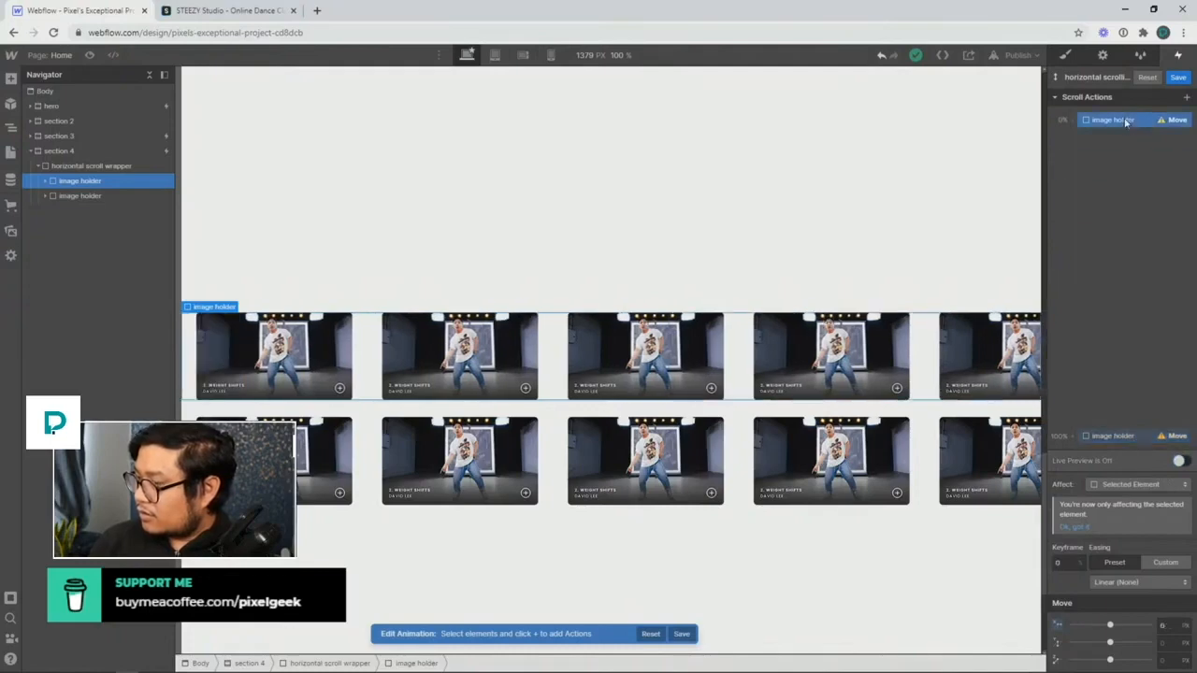
{"action": "left_click", "coordinate": [1169, 628]}
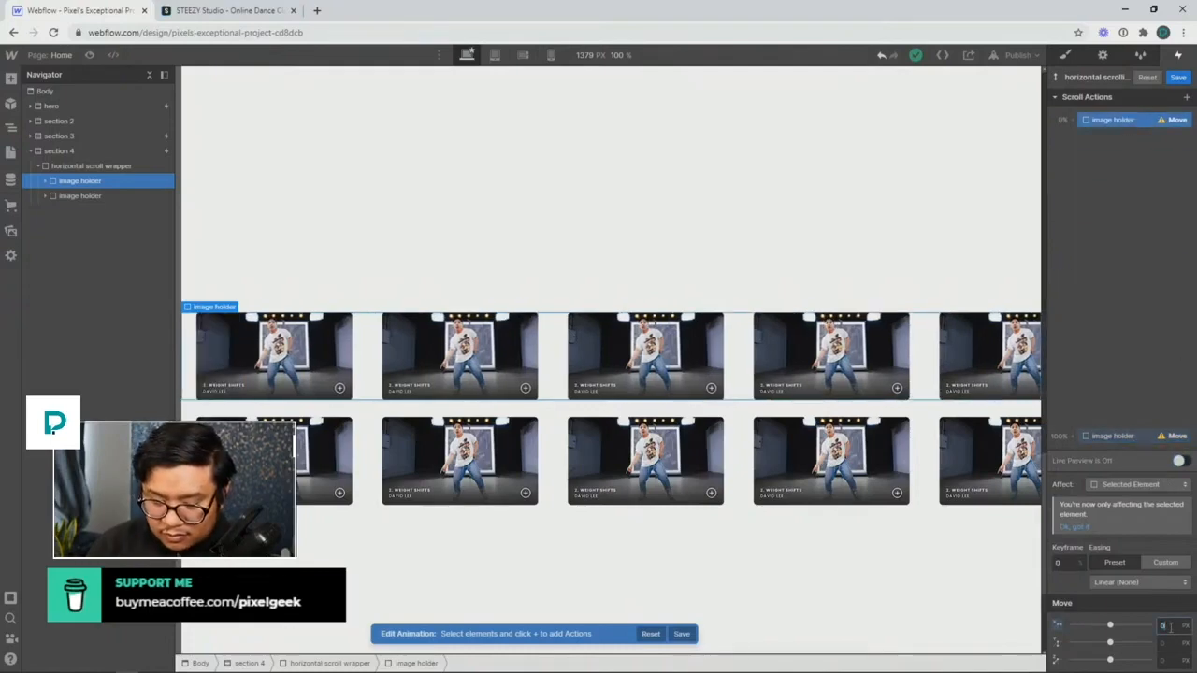
{"action": "type", "text": "0"}
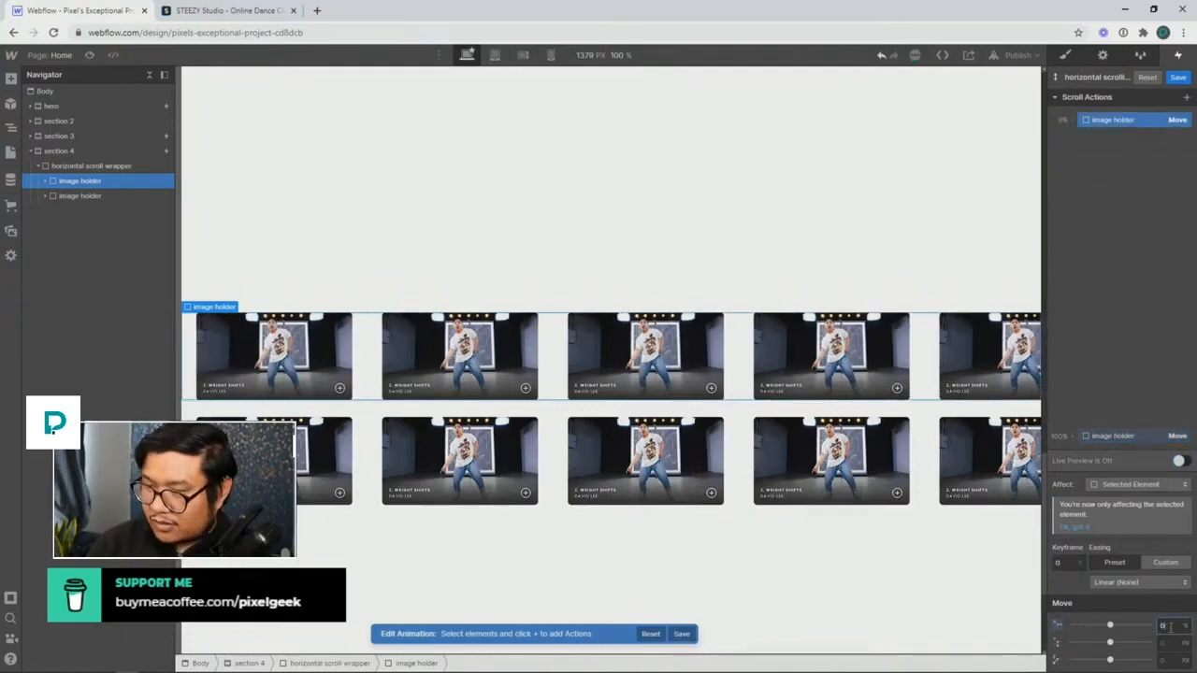
Turn on Live Preview and examine the first image row's movement while scrolling through section 4
{"action": "left_click", "coordinate": [1180, 462]}
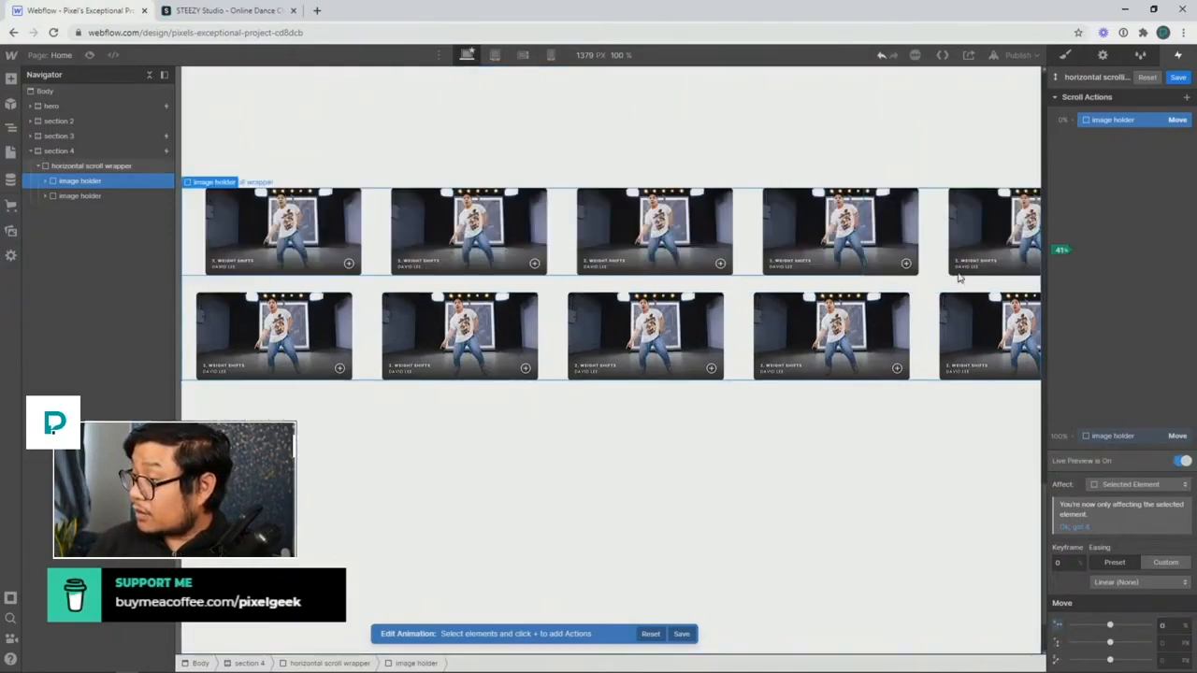
{"action": "scroll", "coordinate": [968, 272], "scroll_direction": "up", "scroll_amount": 10}
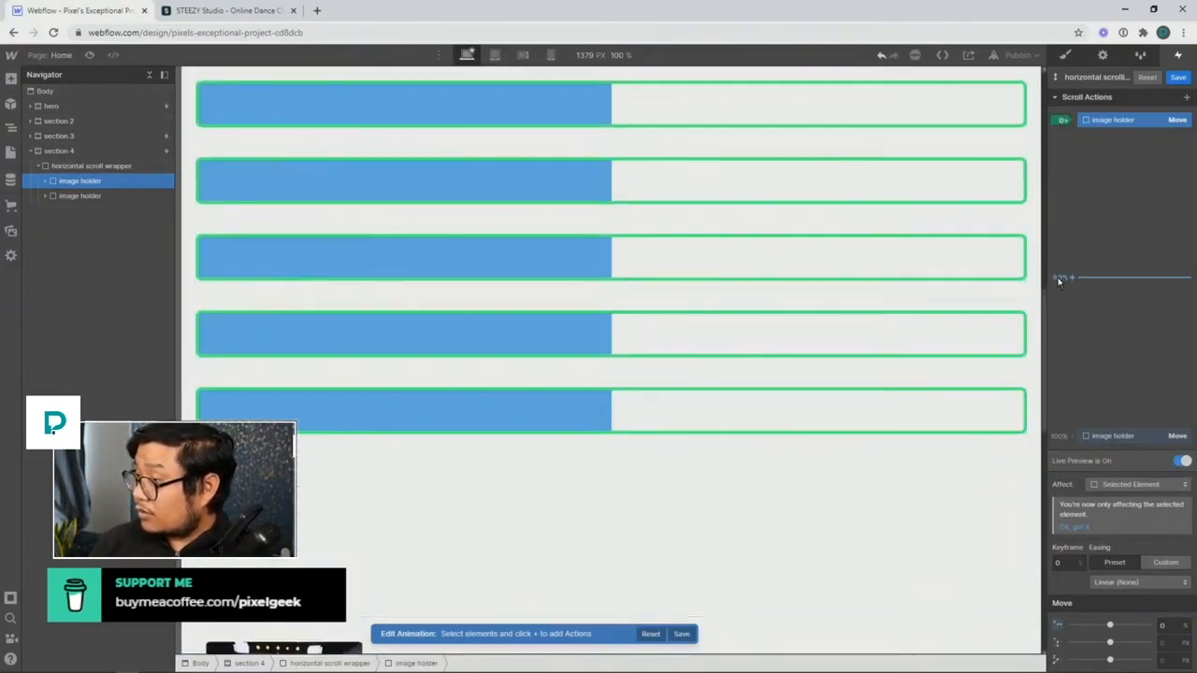
{"action": "mouse_move", "coordinate": [1042, 298]}
{"action": "left_mouse_down"}
{"action": "mouse_move", "coordinate": [1055, 547]}
{"action": "mouse_move", "coordinate": [1031, 399]}
{"action": "mouse_move", "coordinate": [1031, 428]}
{"action": "mouse_move", "coordinate": [1039, 502]}
{"action": "mouse_move", "coordinate": [1031, 414]}
{"action": "mouse_move", "coordinate": [1049, 472]}
{"action": "mouse_move", "coordinate": [1043, 564]}
{"action": "mouse_move", "coordinate": [1040, 486]}
{"action": "left_mouse_up"}
Add a Move action for the second image holder at the 0% keyframe, affecting only the selected element, with 0% horizontal move
{"action": "left_click", "coordinate": [748, 349]}
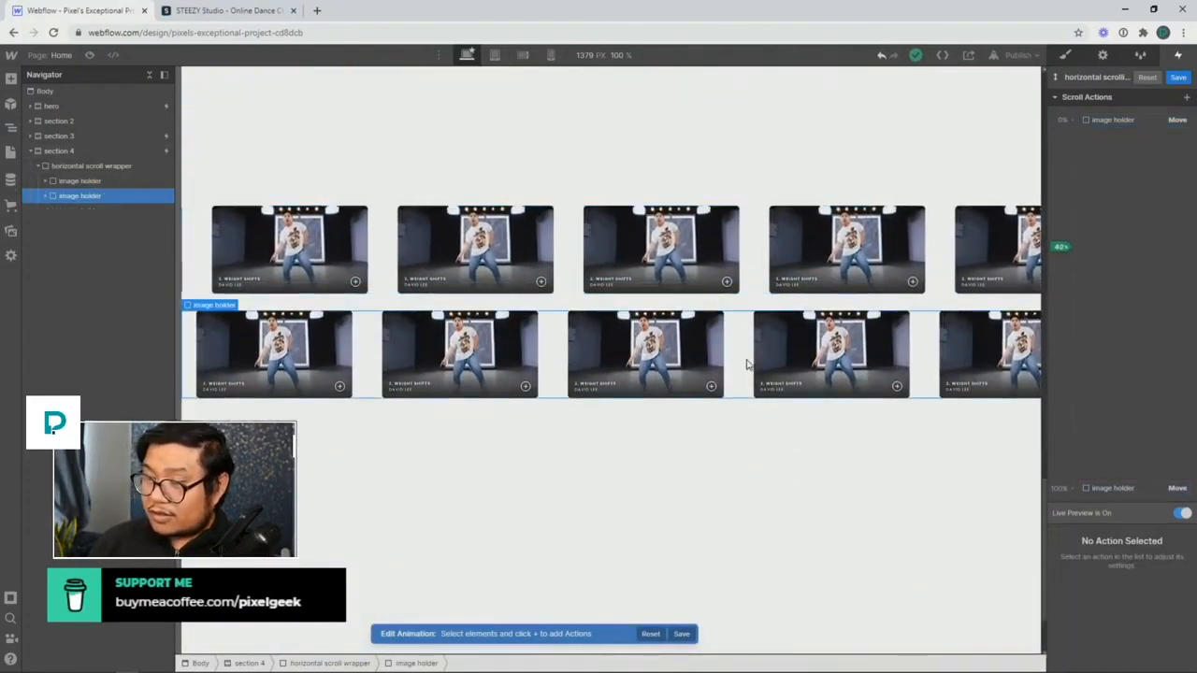
{"action": "left_click", "coordinate": [1072, 120]}
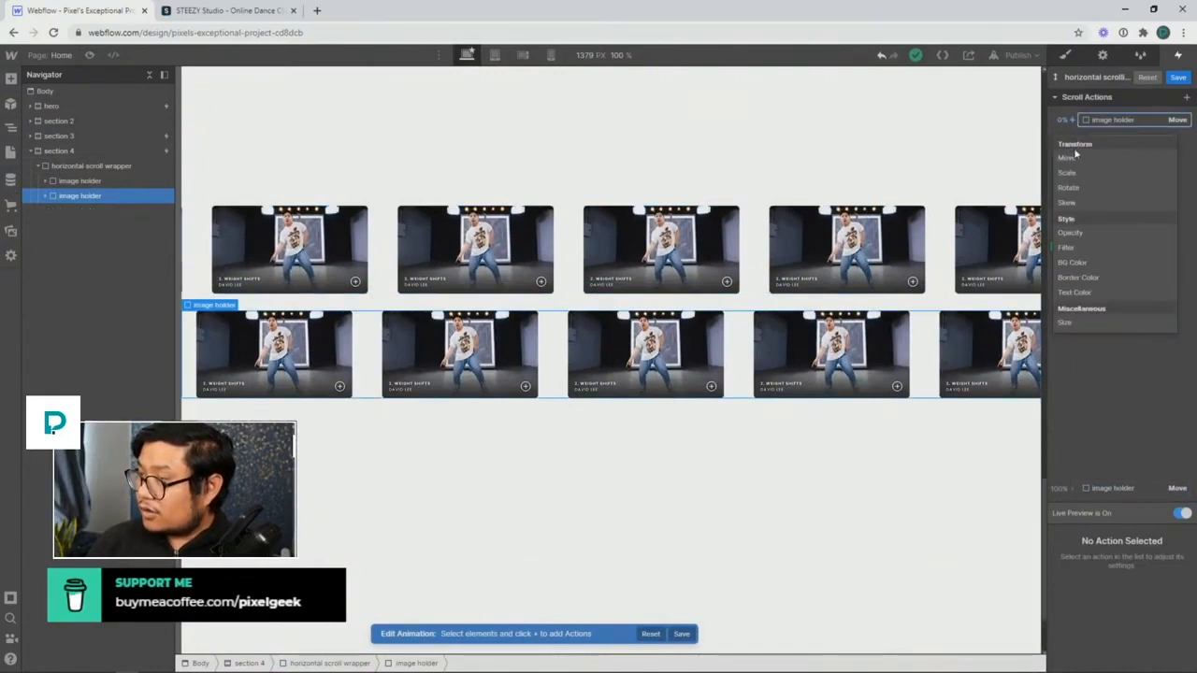
{"action": "left_click", "coordinate": [1074, 161]}
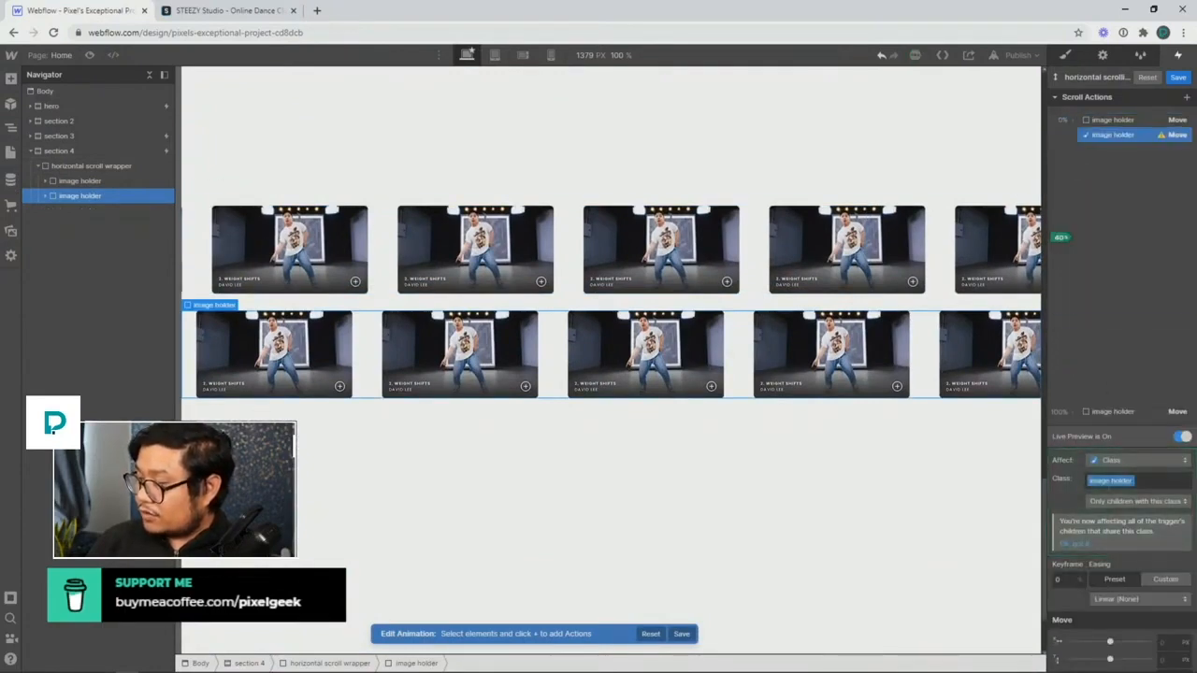
{"action": "left_click", "coordinate": [1111, 460]}
{"action": "left_click", "coordinate": [1108, 436]}
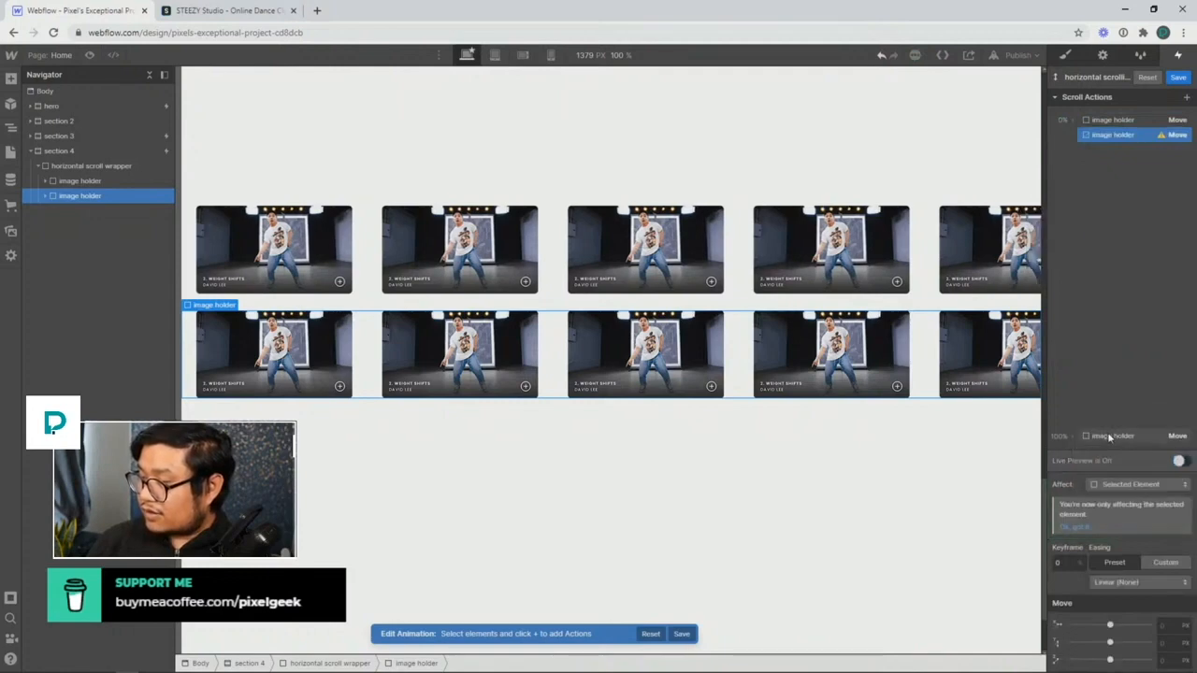
{"action": "left_click", "coordinate": [1165, 624]}
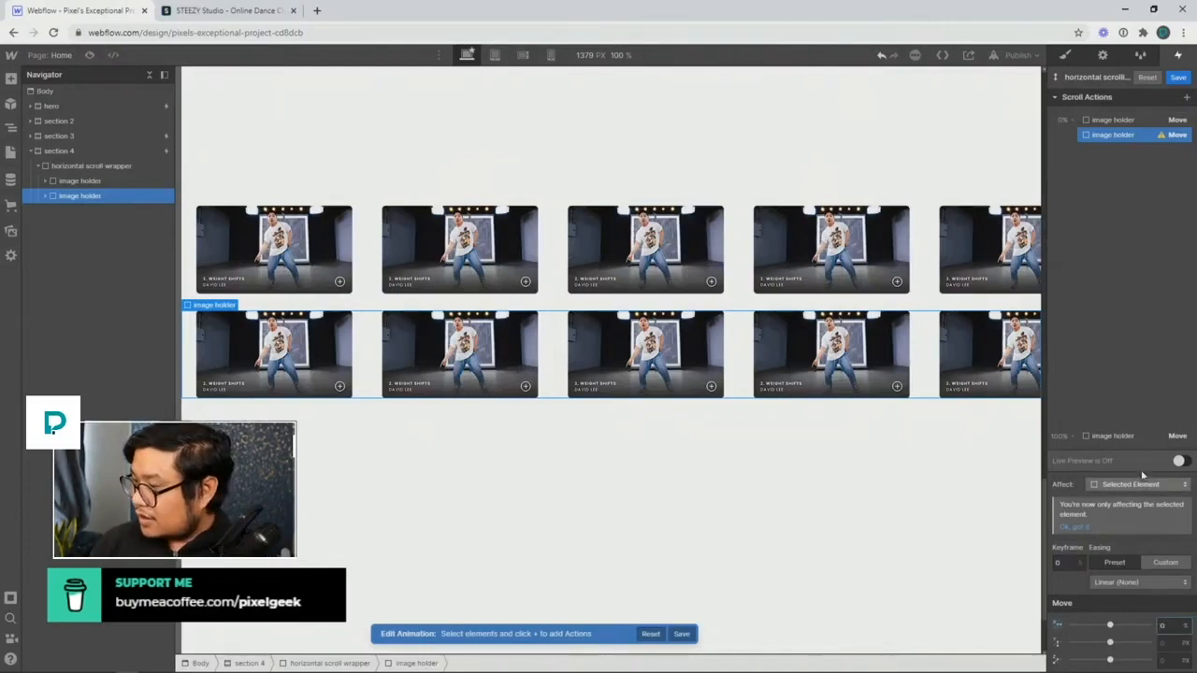
Add a Move action for the second image holder at the 94% keyframe and set its horizontal move to 0%
{"action": "left_click", "coordinate": [1071, 412]}
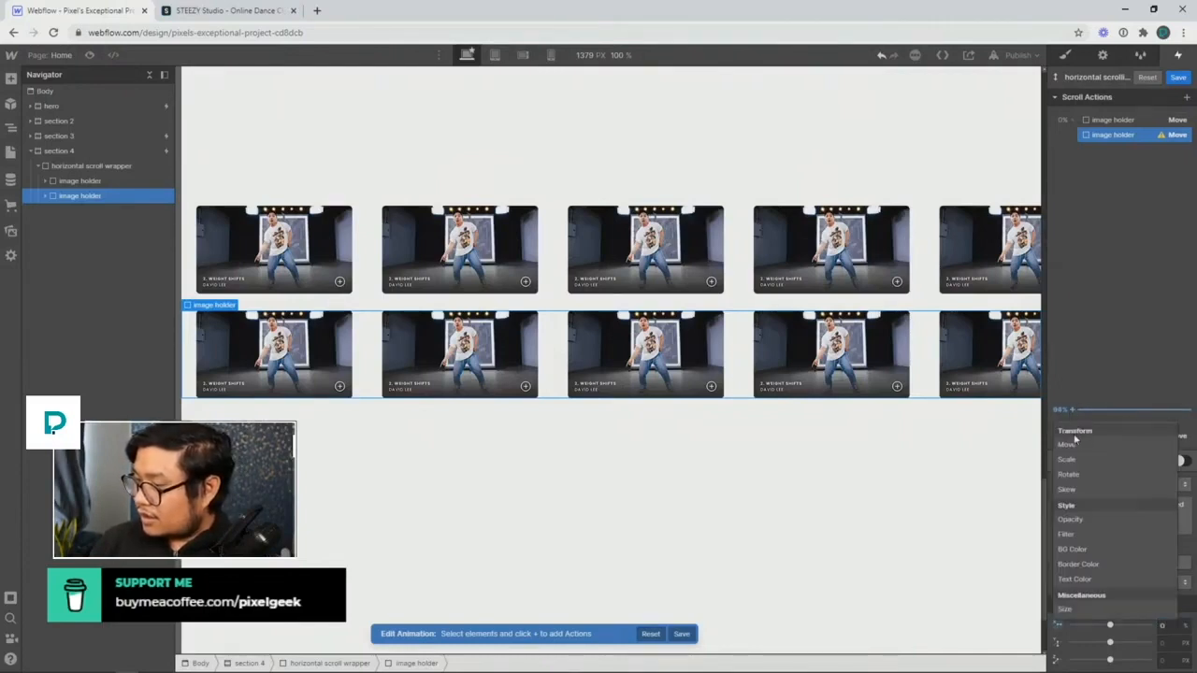
{"action": "left_click", "coordinate": [1075, 444]}
{"action": "left_click", "coordinate": [1164, 625]}
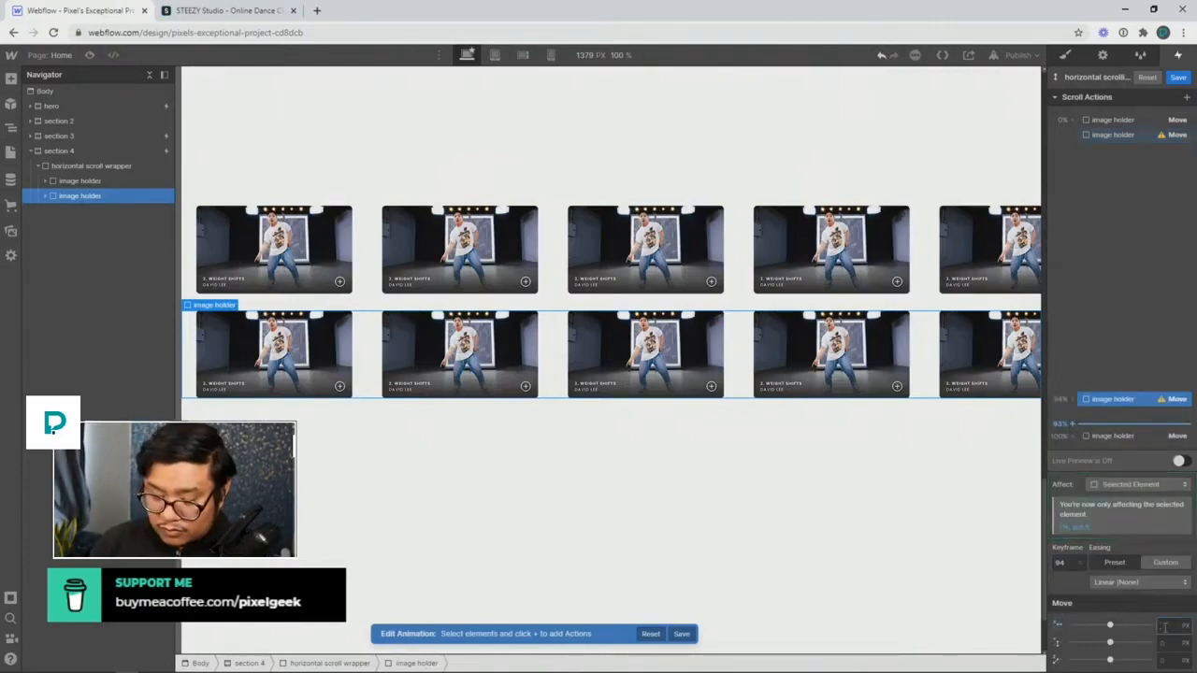
{"action": "type", "text": "100"}
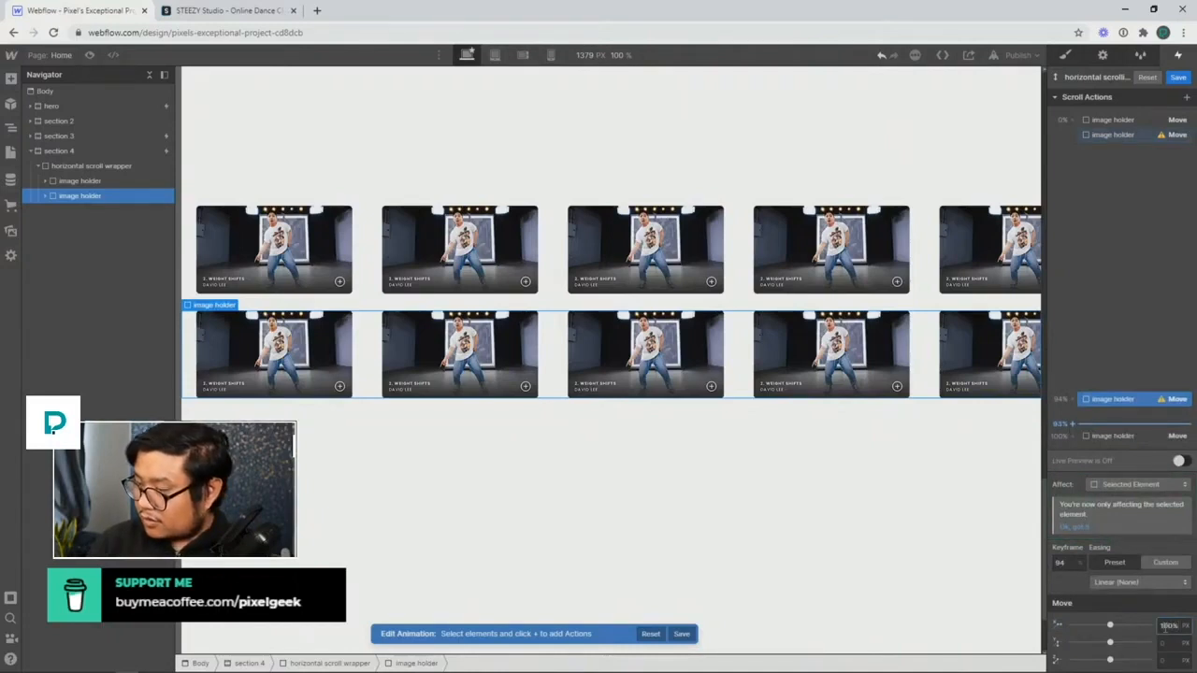
{"action": "type", "text": "50%"}
{"action": "key", "text": "Return"}
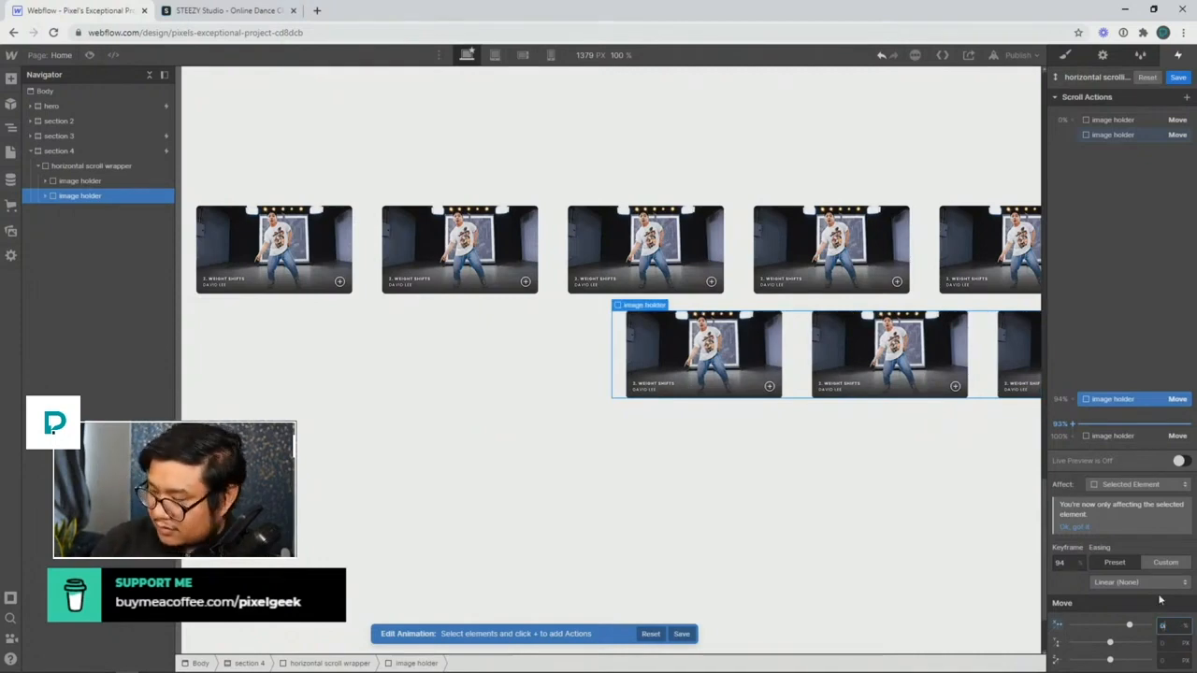
{"action": "key", "text": "Return"}
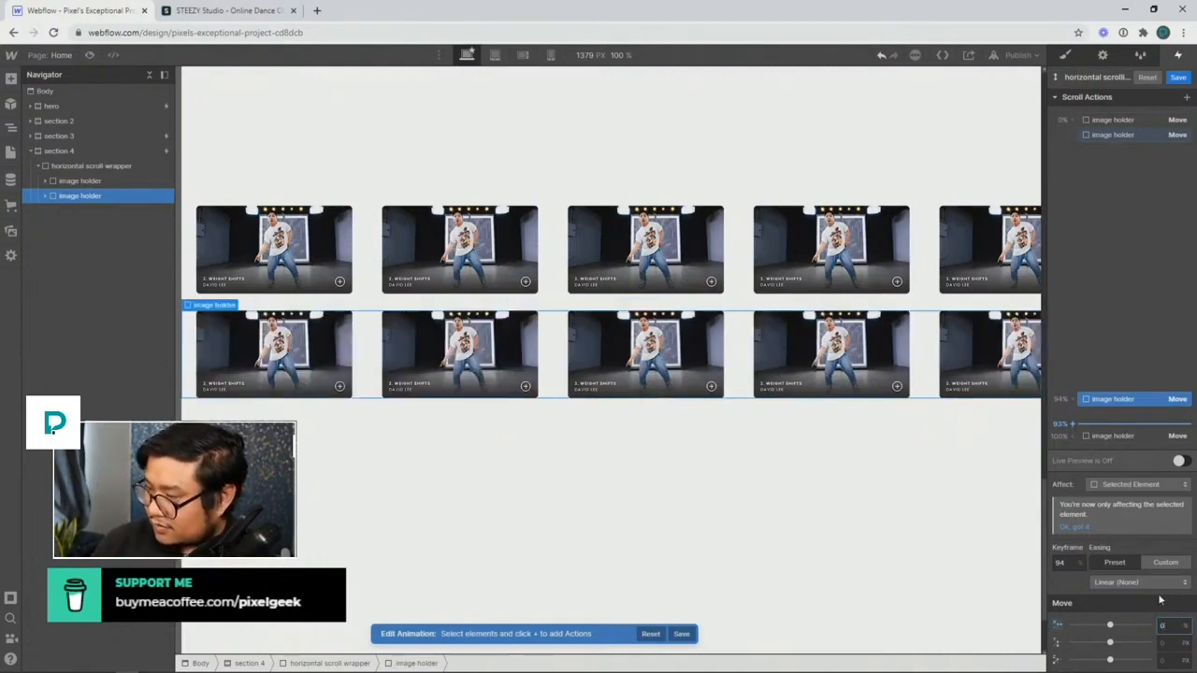
Set the second image holder's horizontal move to -50% at the 0% keyframe and check it in Live Preview
{"action": "left_click", "coordinate": [1123, 135]}
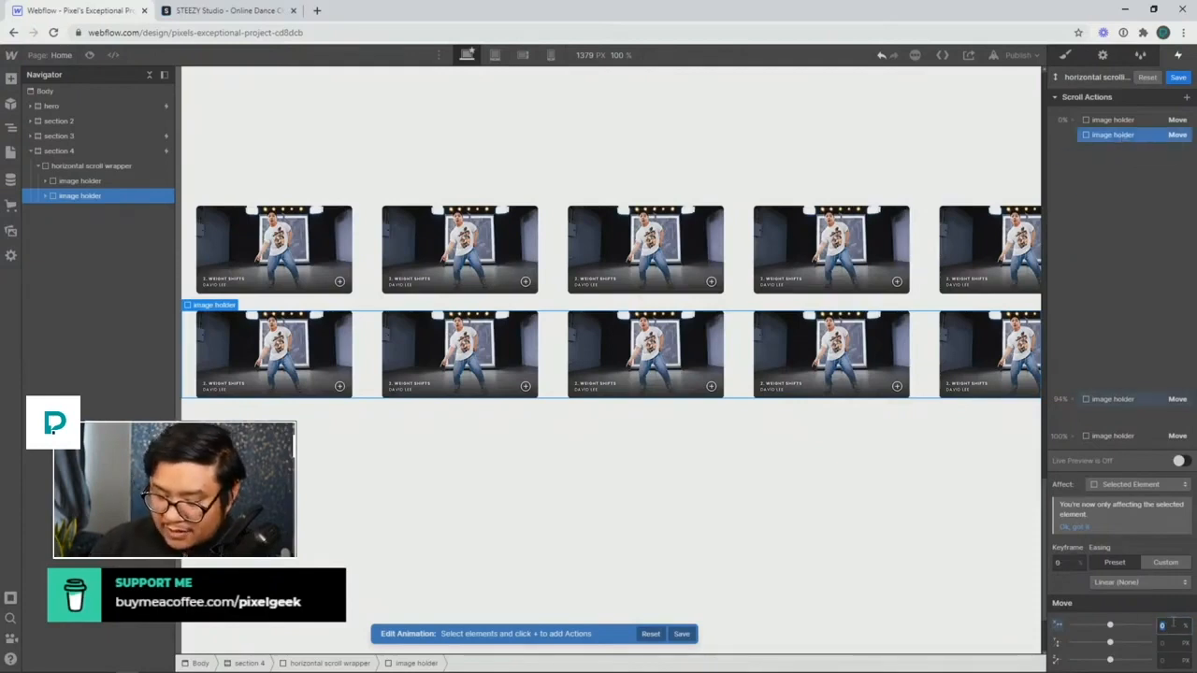
{"action": "type", "text": "-50"}
{"action": "key", "text": "Return"}
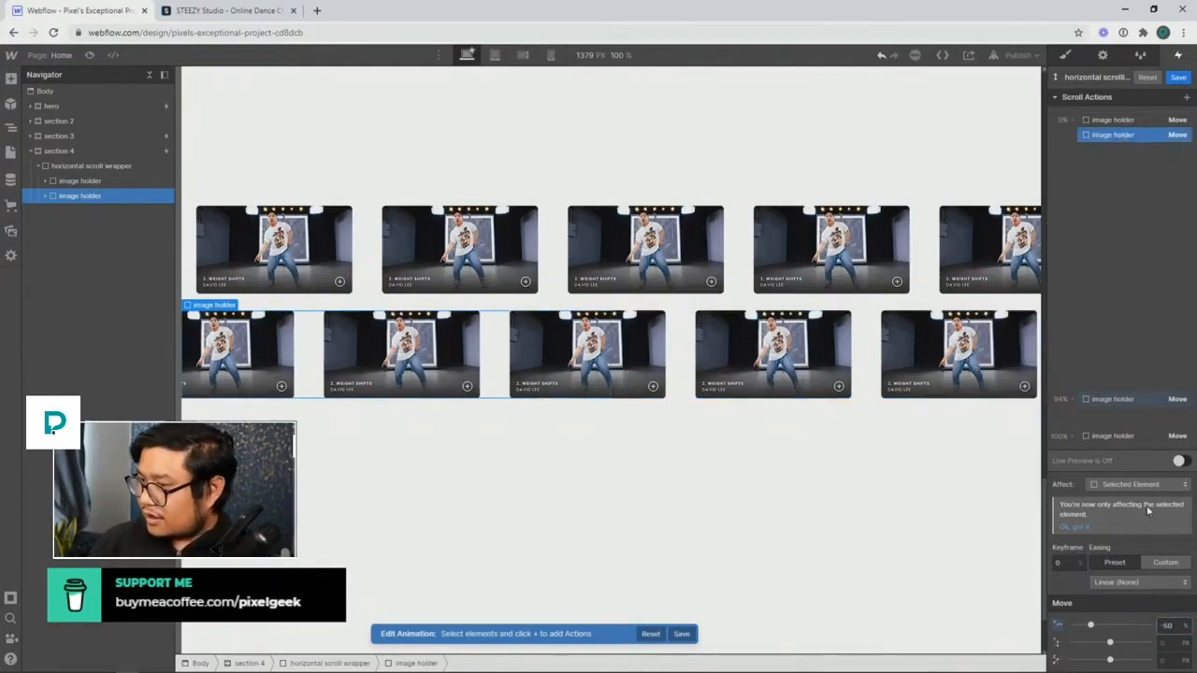
{"action": "left_click", "coordinate": [1179, 462]}
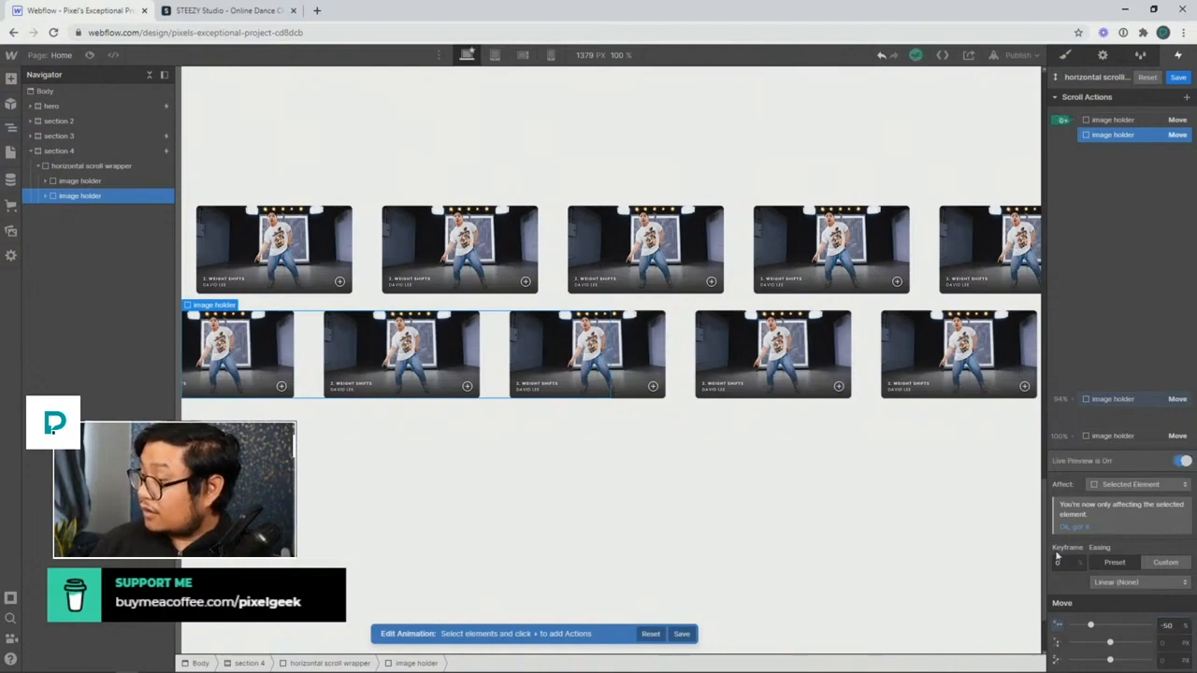
{"action": "mouse_move", "coordinate": [1045, 571]}
{"action": "left_mouse_down"}
{"action": "mouse_move", "coordinate": [1034, 490]}
{"action": "mouse_move", "coordinate": [1039, 572]}
{"action": "left_mouse_up"}
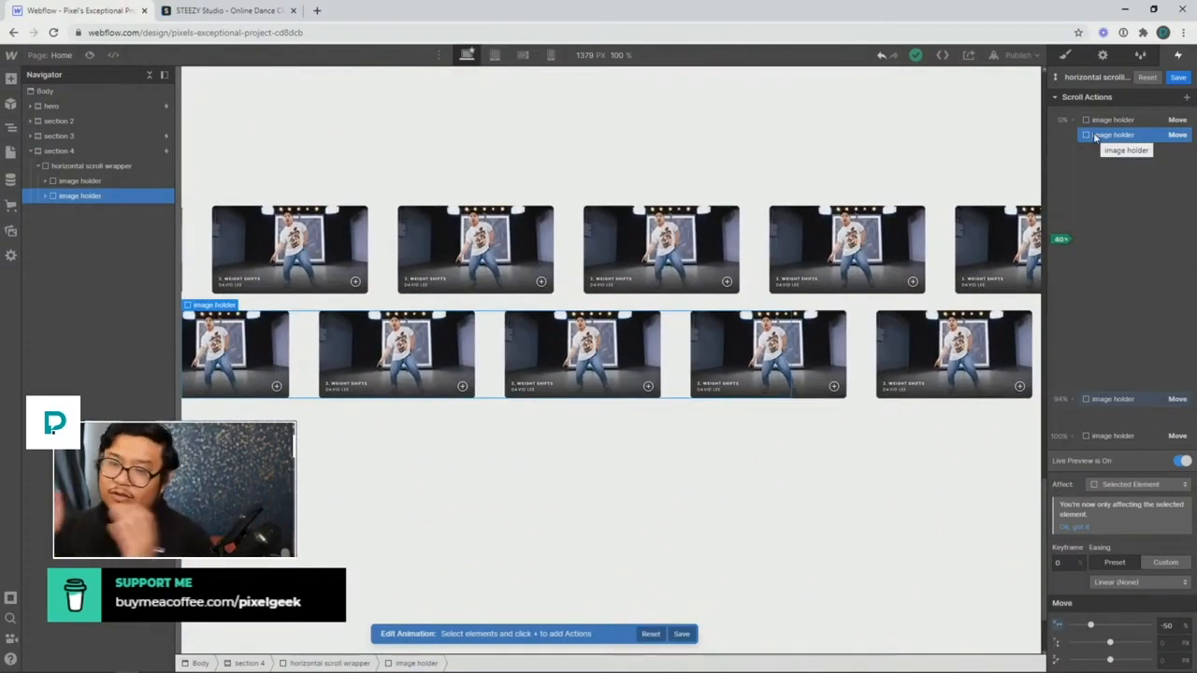
Shift the second image holder's closing Move action from the 94% keyframe to the 100% keyframe
{"action": "left_click", "coordinate": [565, 251]}
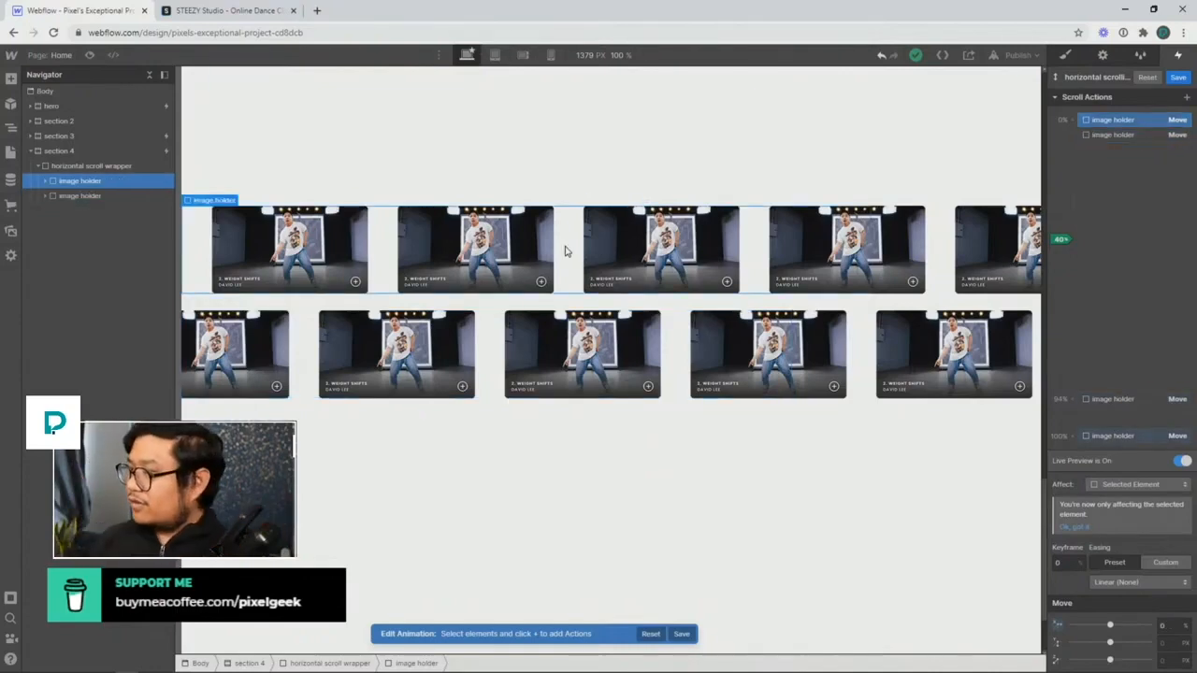
{"action": "left_click", "coordinate": [1109, 399]}
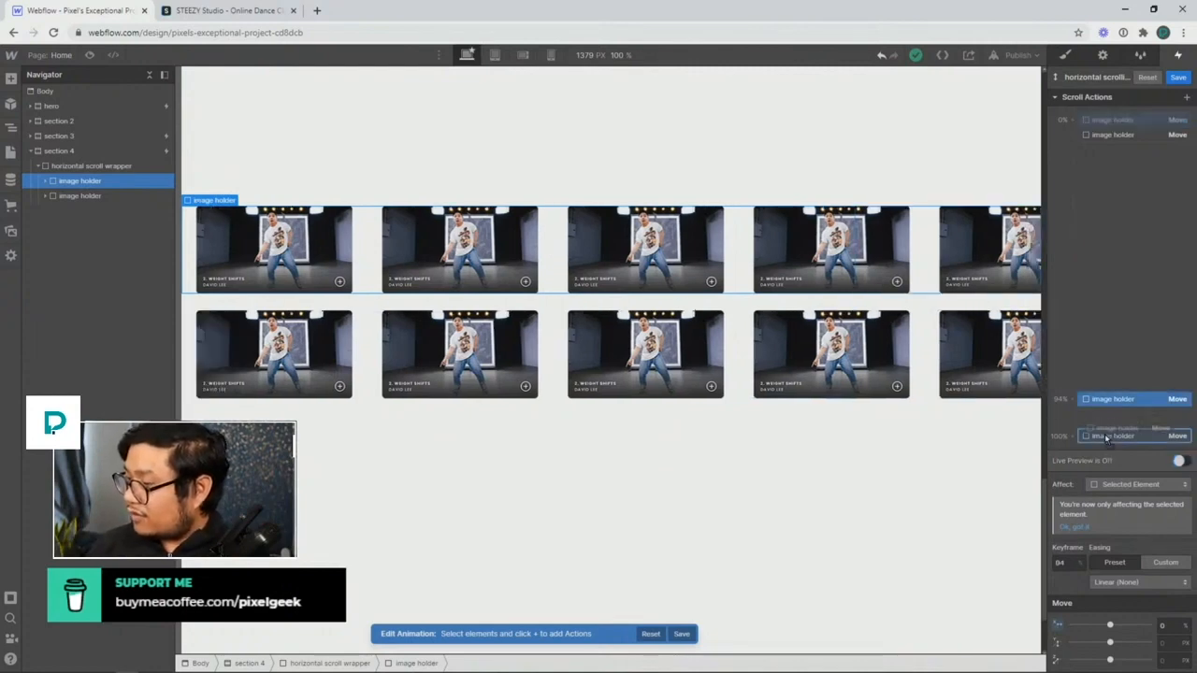
{"action": "left_click_drag", "start_coordinate": [1108, 438], "coordinate": [1116, 445]}
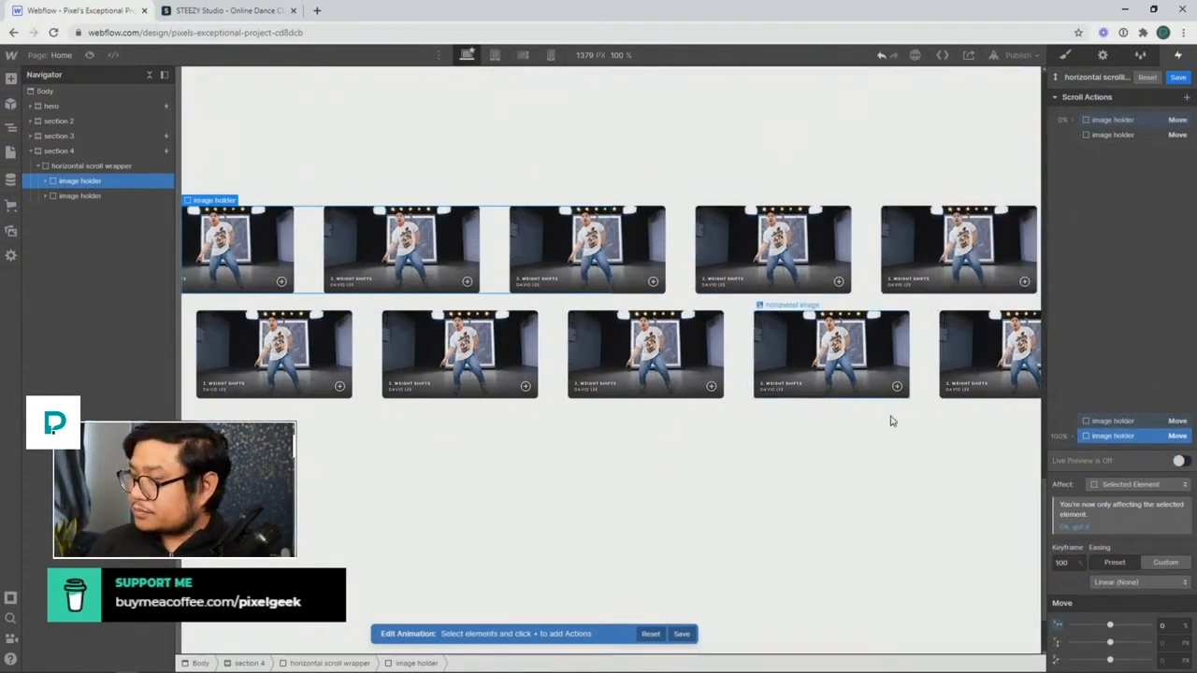
Preview the page and examine how both image rows in section 4 move horizontally while scrolling up and down
{"action": "left_click", "coordinate": [90, 56]}
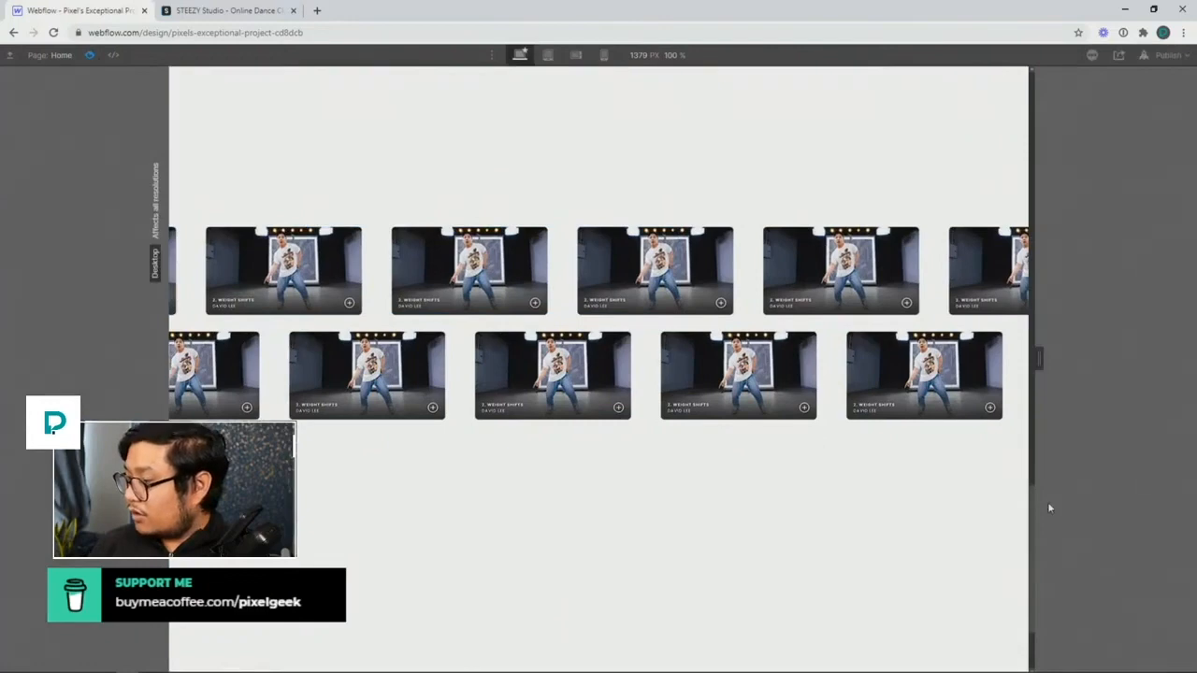
{"action": "scroll", "coordinate": [1029, 508], "scroll_direction": "up", "scroll_amount": 5}
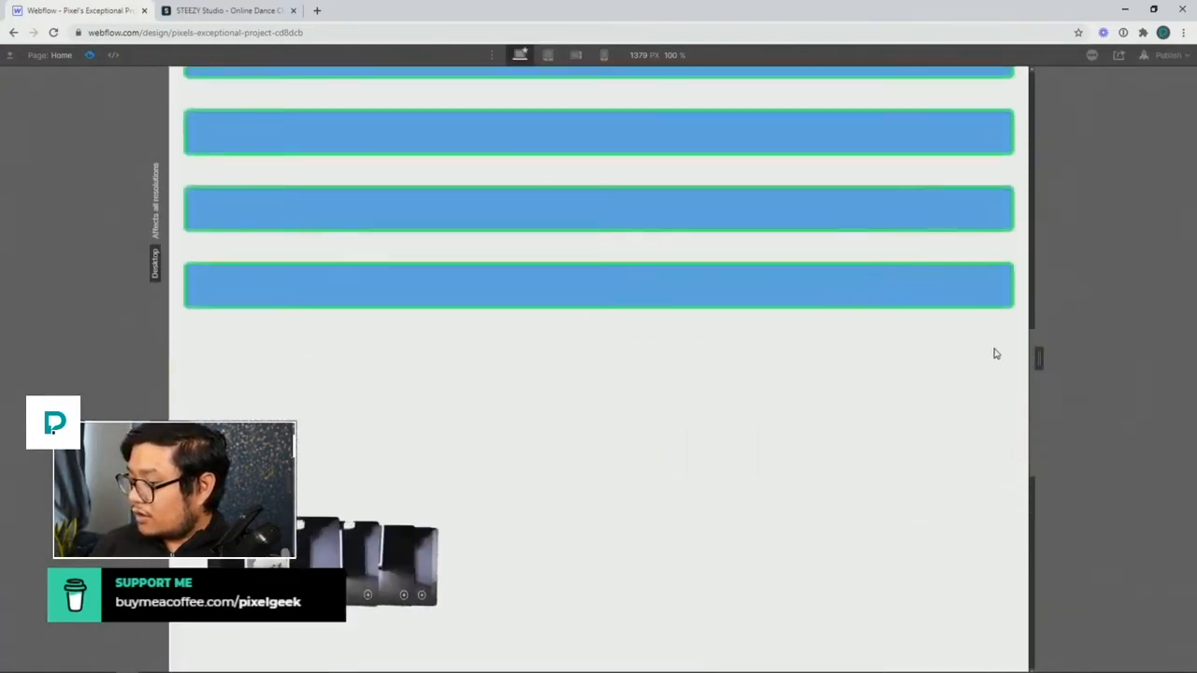
{"action": "scroll", "coordinate": [994, 350], "scroll_direction": "down", "scroll_amount": 3}
{"action": "scroll", "coordinate": [1017, 467], "scroll_direction": "down", "scroll_amount": 5}
{"action": "scroll", "coordinate": [1005, 440], "scroll_direction": "up", "scroll_amount": 5}
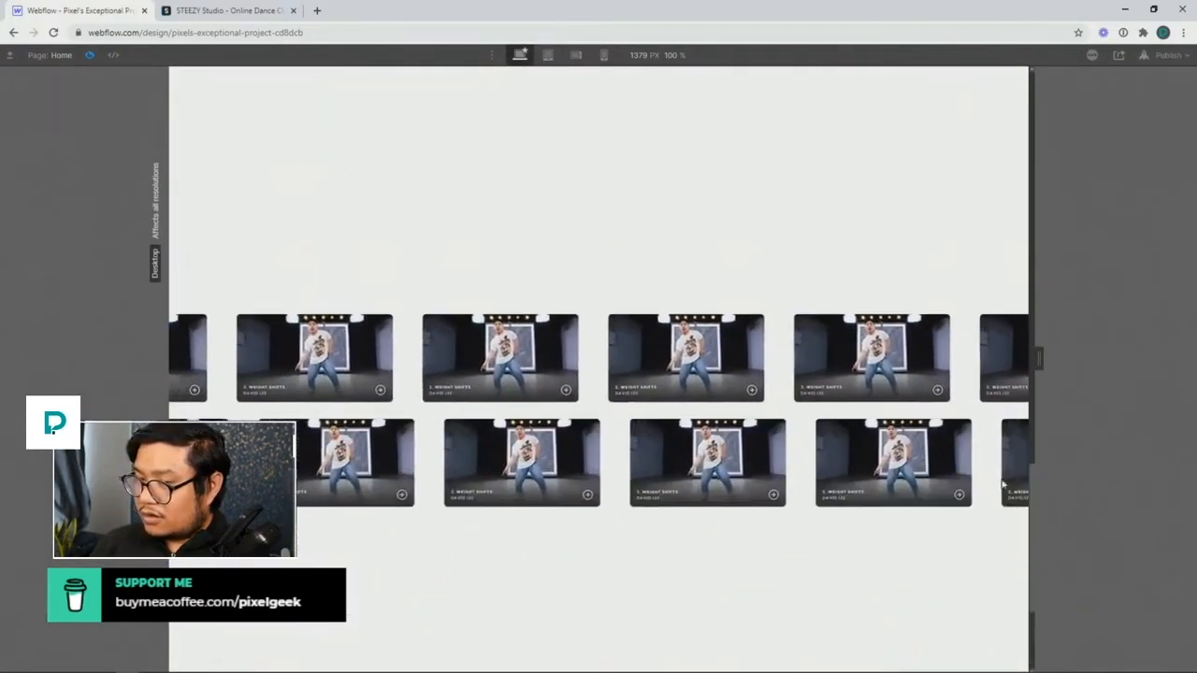
{"action": "scroll", "coordinate": [998, 449], "scroll_direction": "down", "scroll_amount": 5}
{"action": "scroll", "coordinate": [1000, 505], "scroll_direction": "up", "scroll_amount": 8}
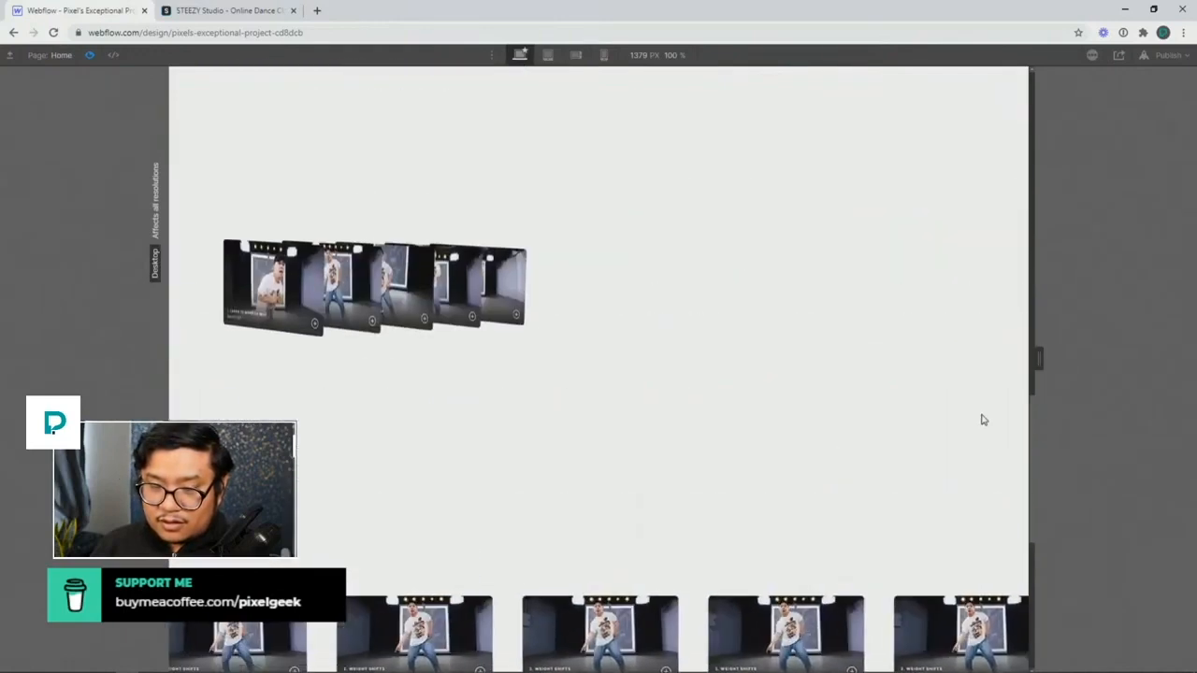
{"action": "scroll", "coordinate": [979, 346], "scroll_direction": "down", "scroll_amount": 5}
{"action": "scroll", "coordinate": [964, 446], "scroll_direction": "up", "scroll_amount": 3}
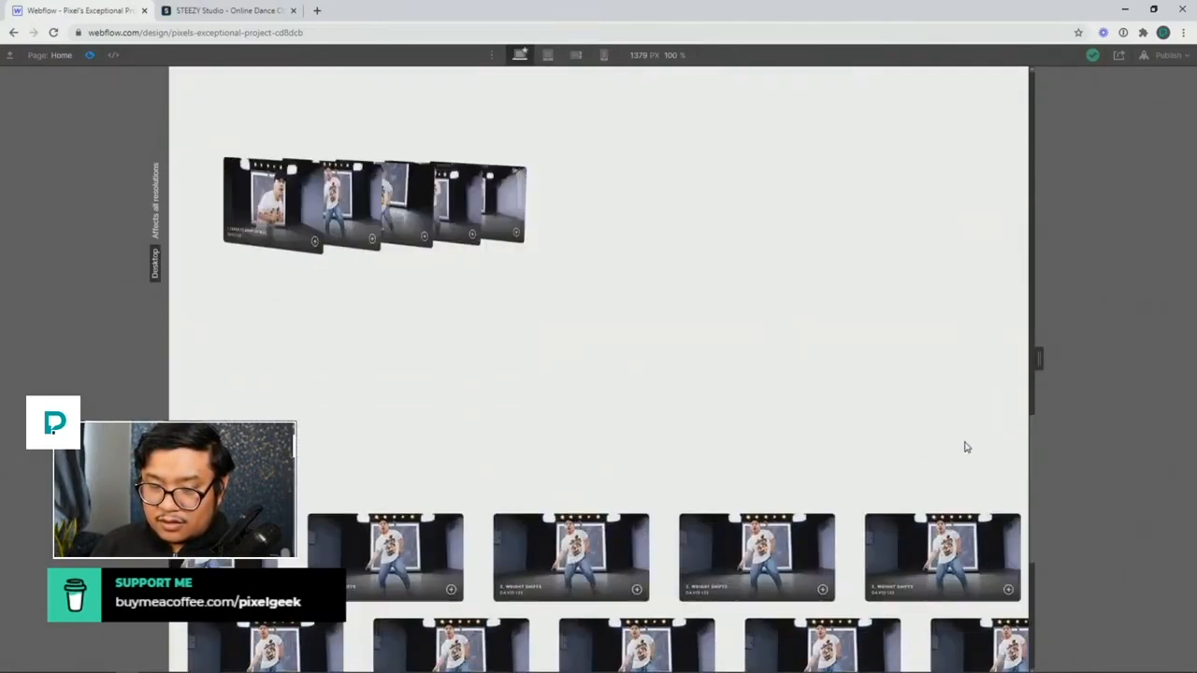
{"action": "scroll", "coordinate": [972, 483], "scroll_direction": "down", "scroll_amount": 3}
{"action": "scroll", "coordinate": [977, 486], "scroll_direction": "up", "scroll_amount": 3}
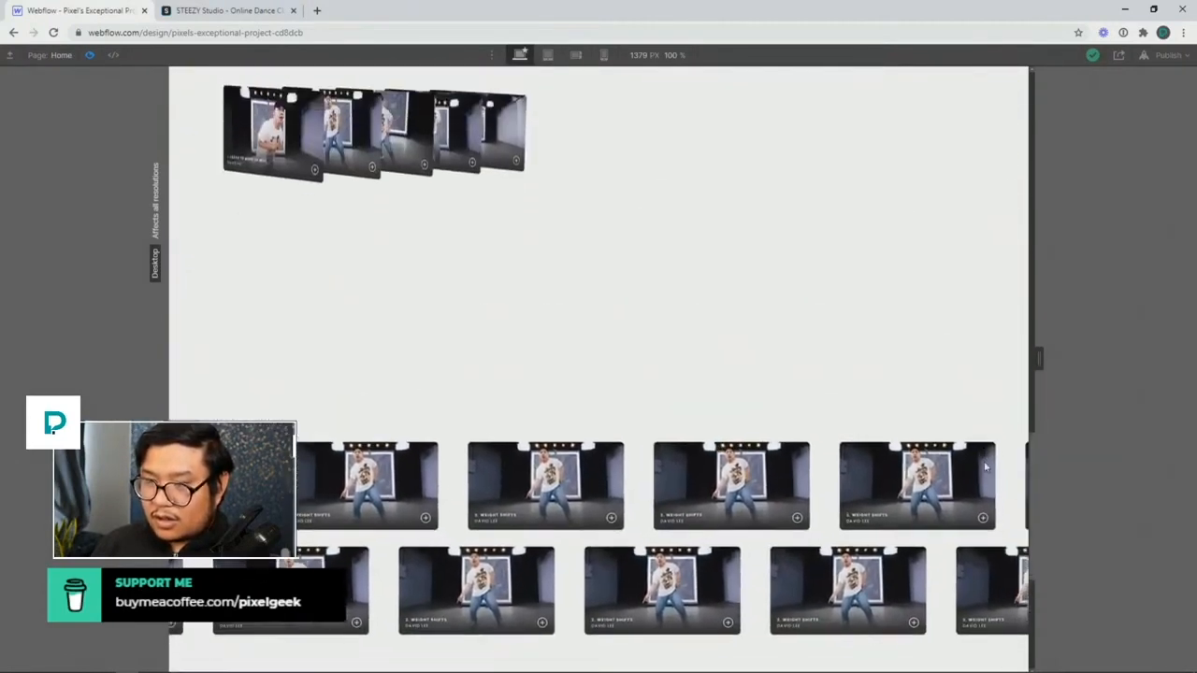